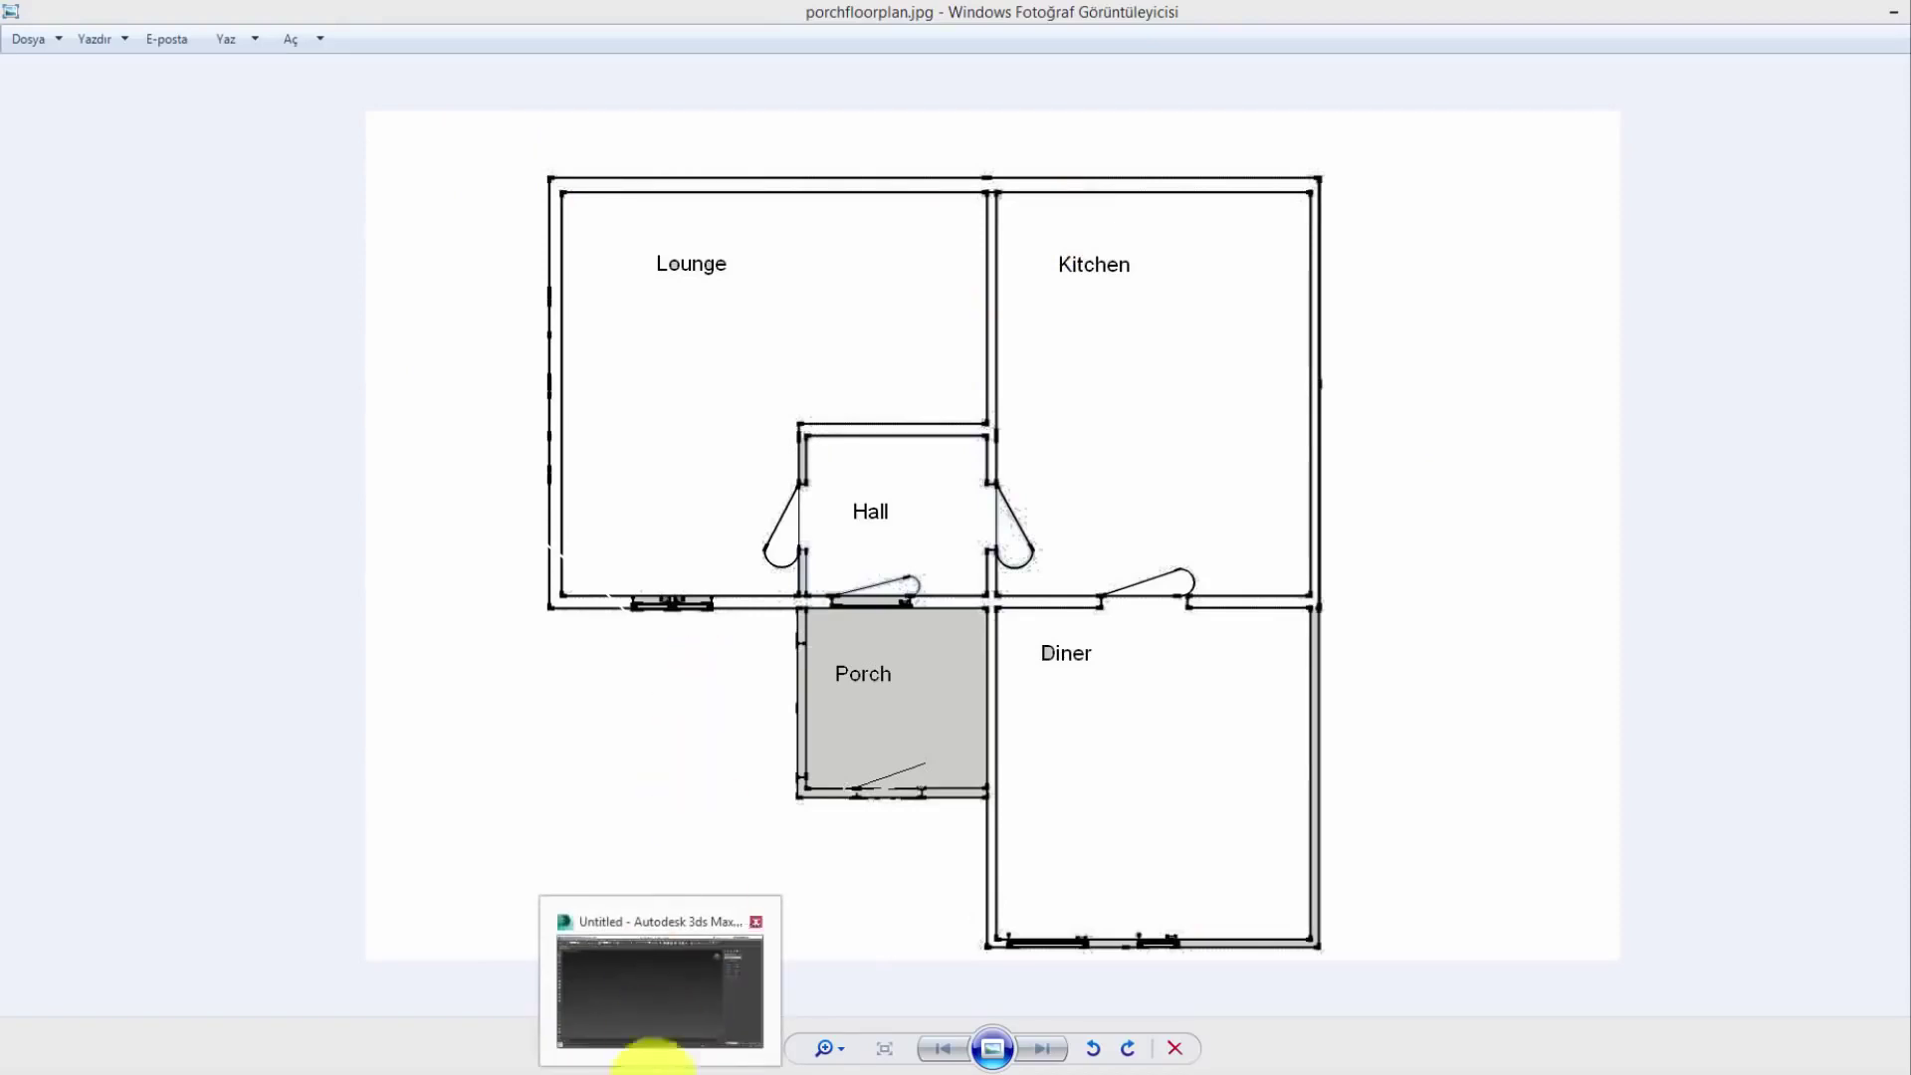
# - Draw a plane, Plane001 (about 86.71 x 102.684 cm), on the grid and open porchfloorplan.jpg's folder
pyautogui.click(657, 1067)
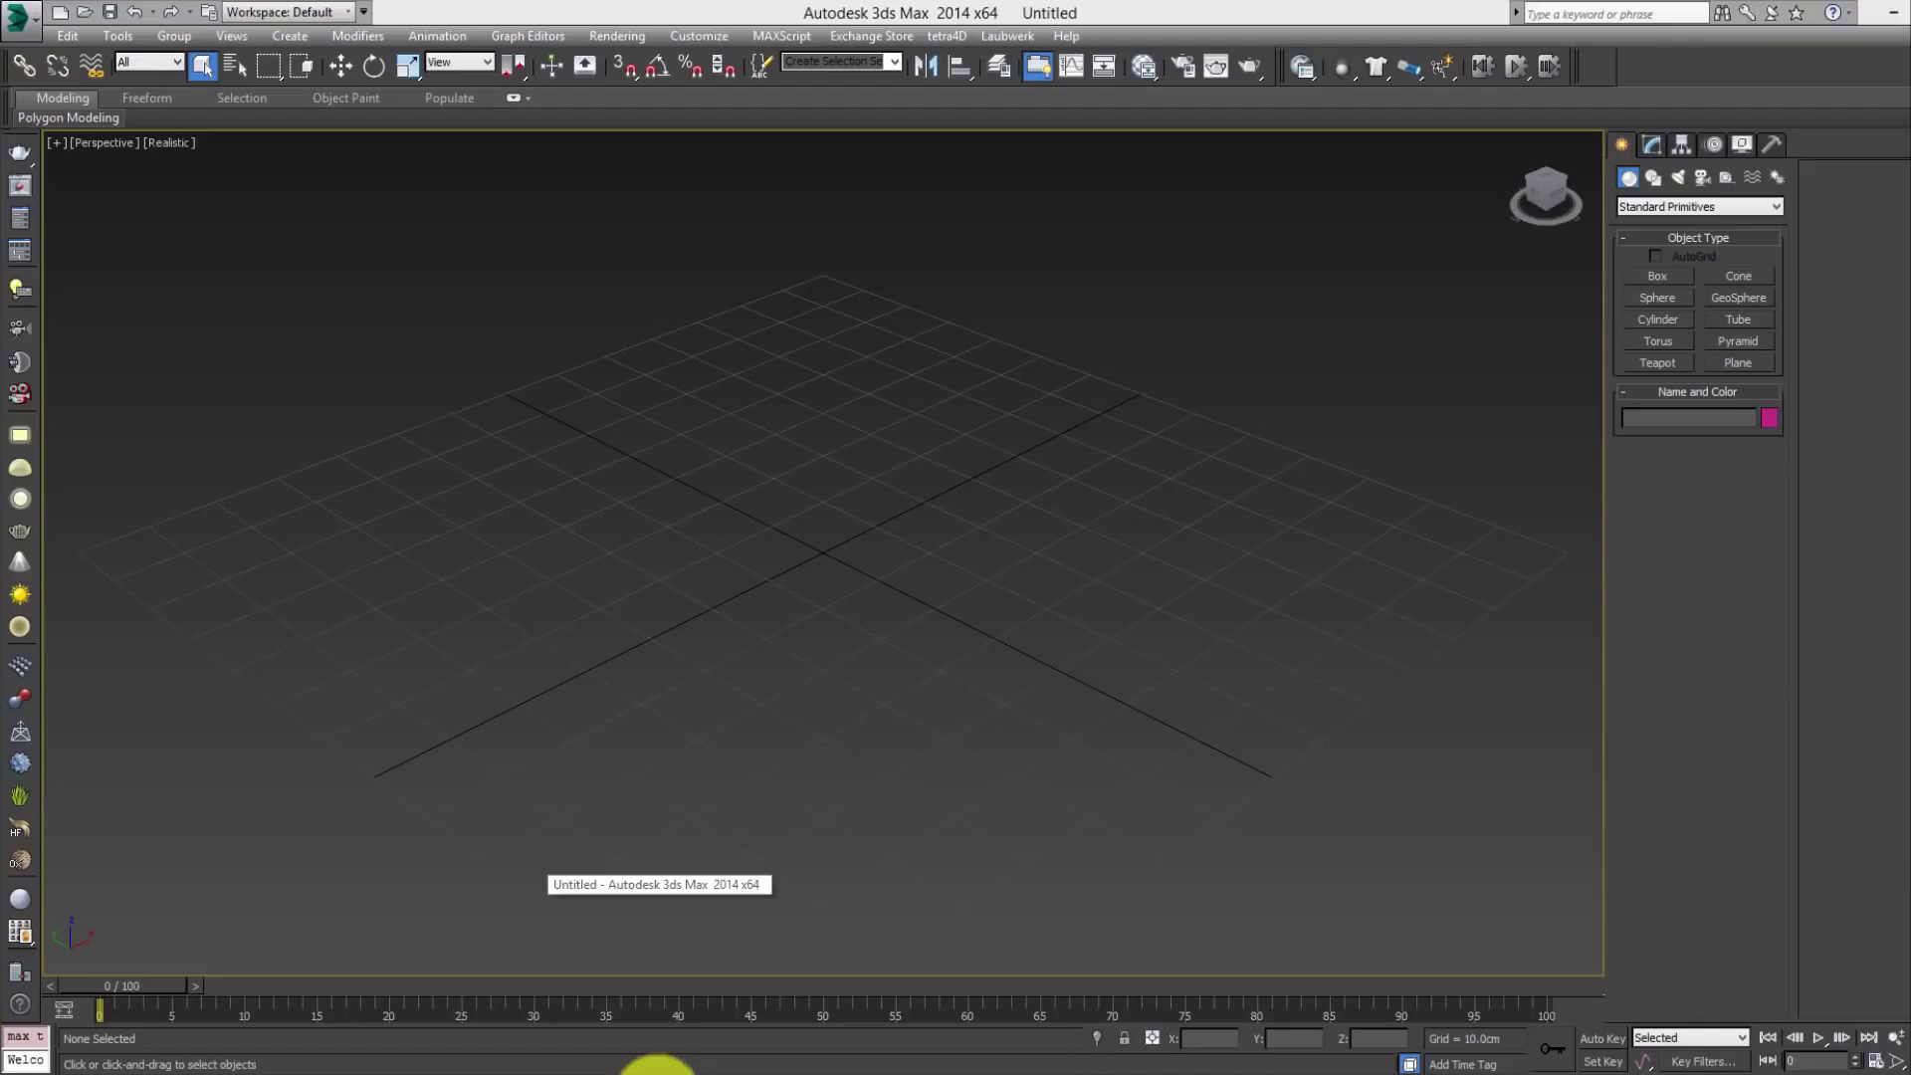
pyautogui.click(1738, 363)
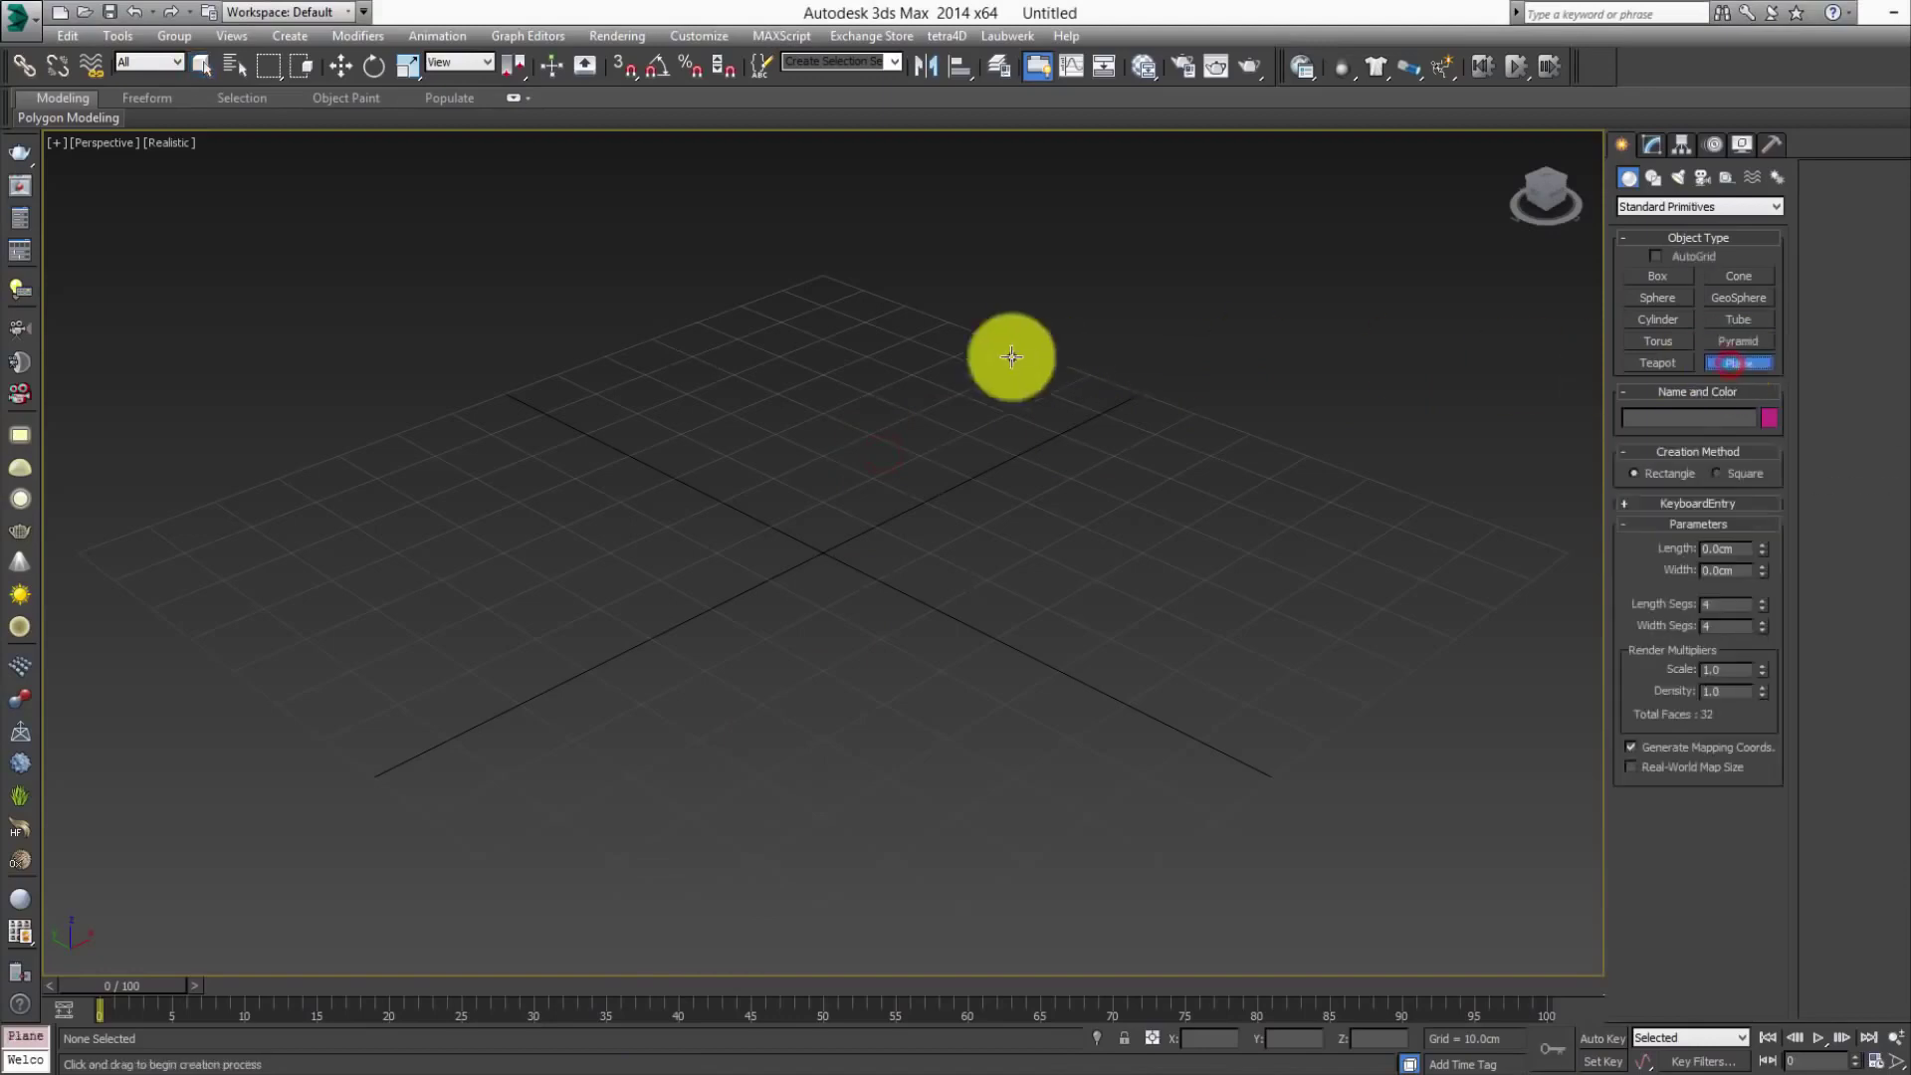
pyautogui.moveTo(862, 356); pyautogui.dragTo(776, 931)
pyautogui.rightClick(1044, 708)
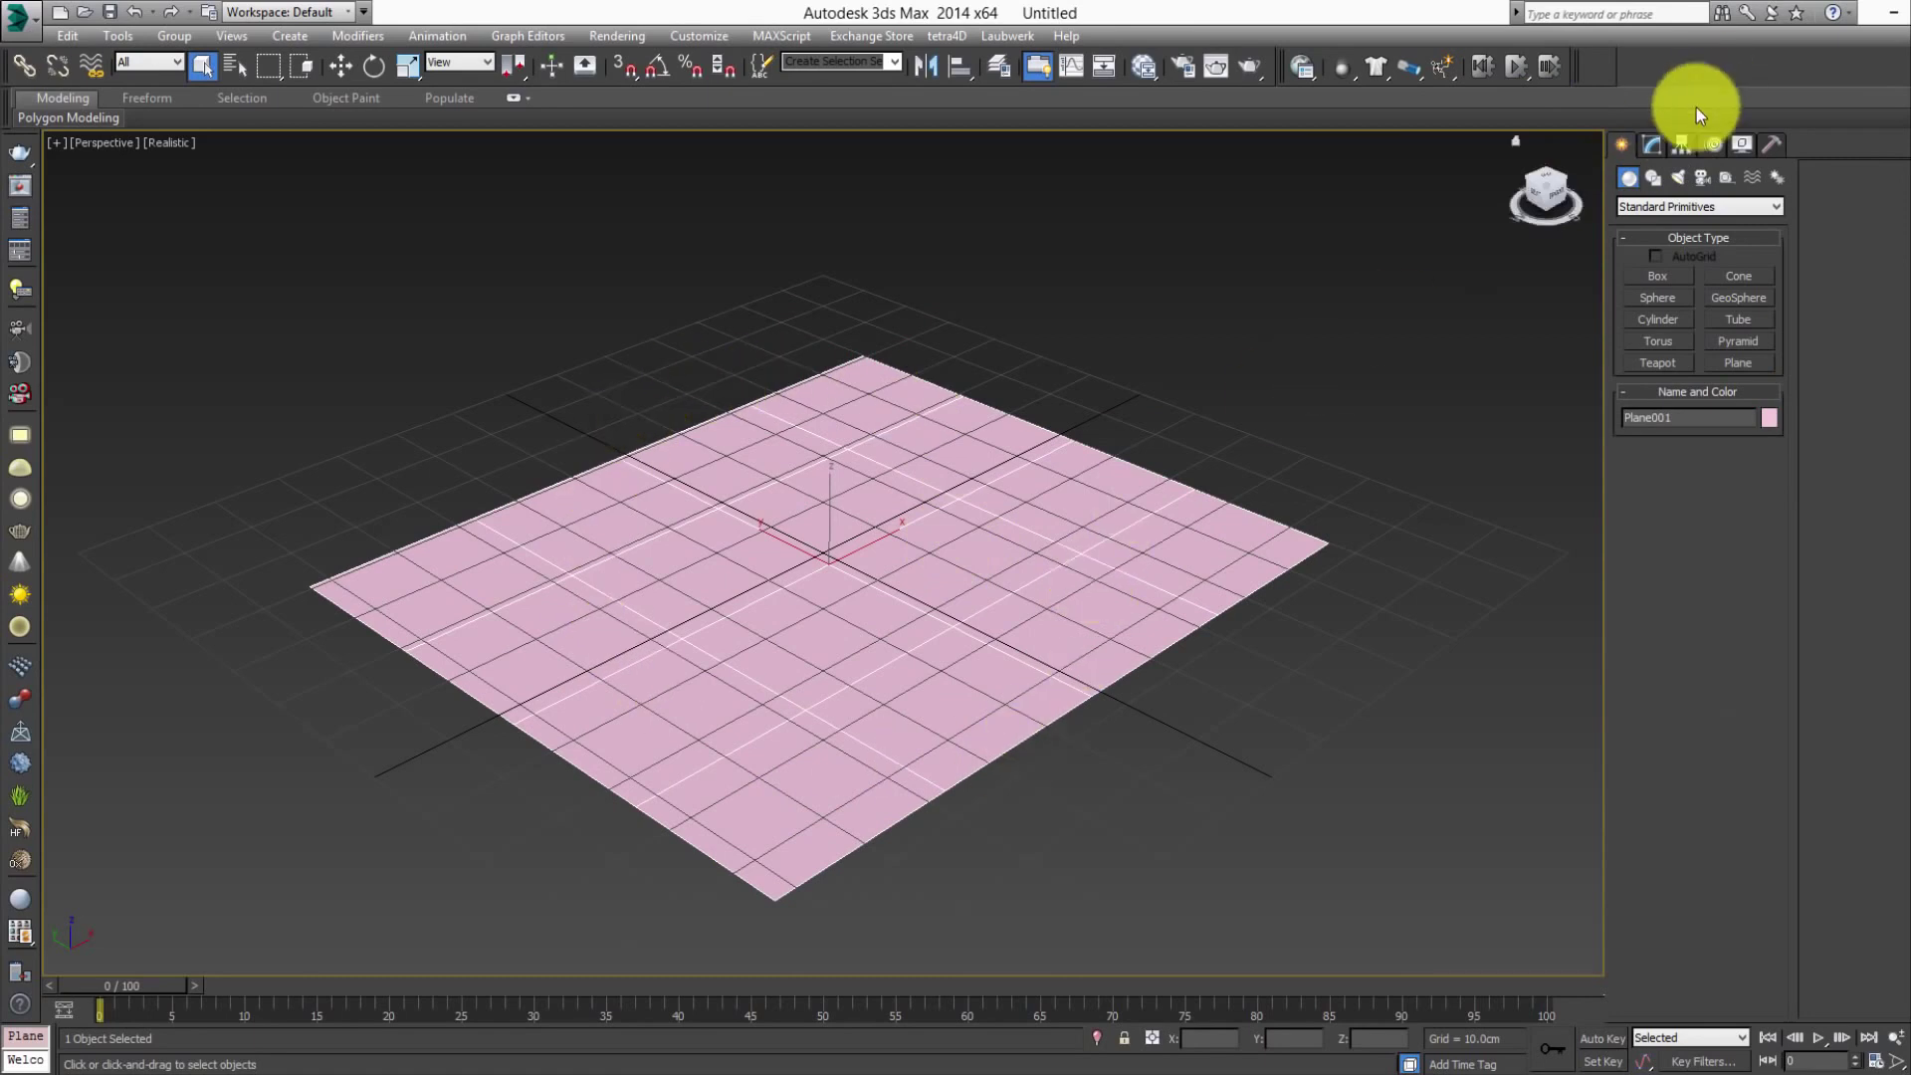
pyautogui.click(1650, 151)
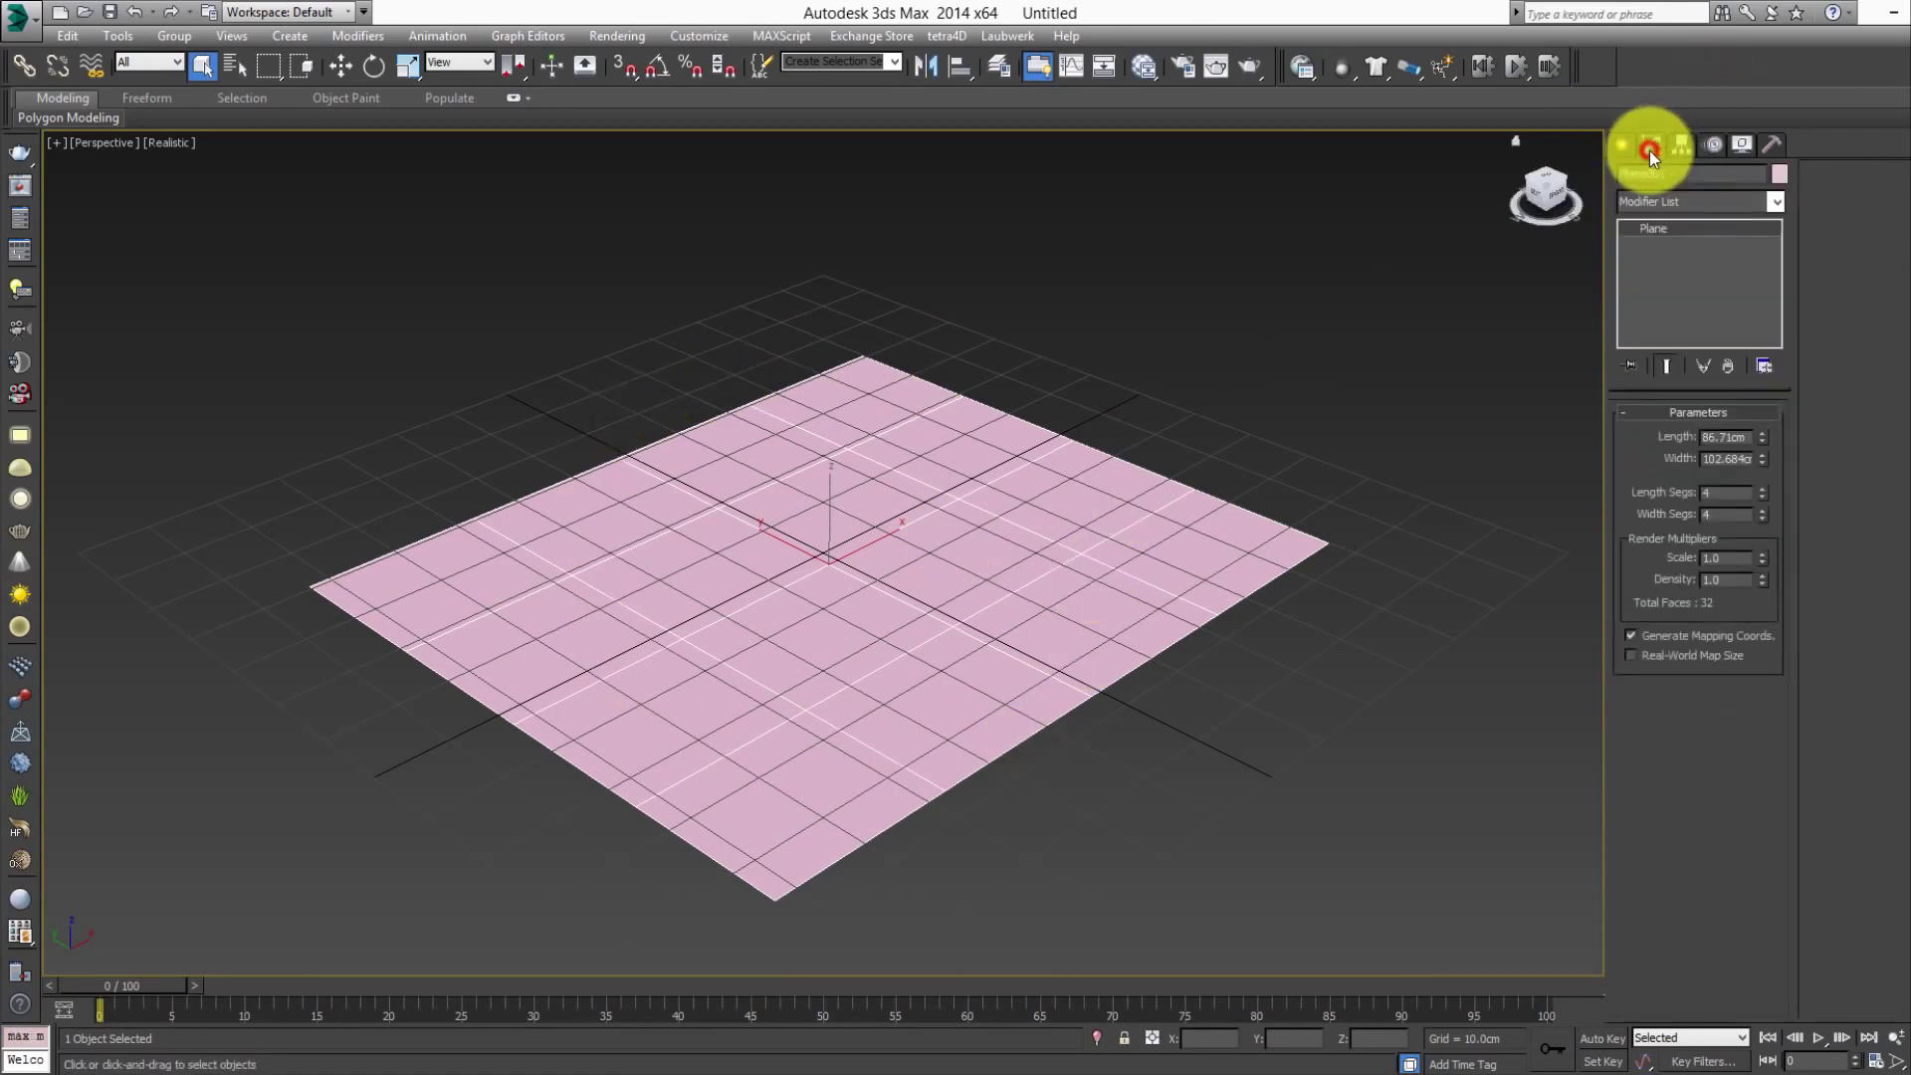
pyautogui.click(1734, 438)
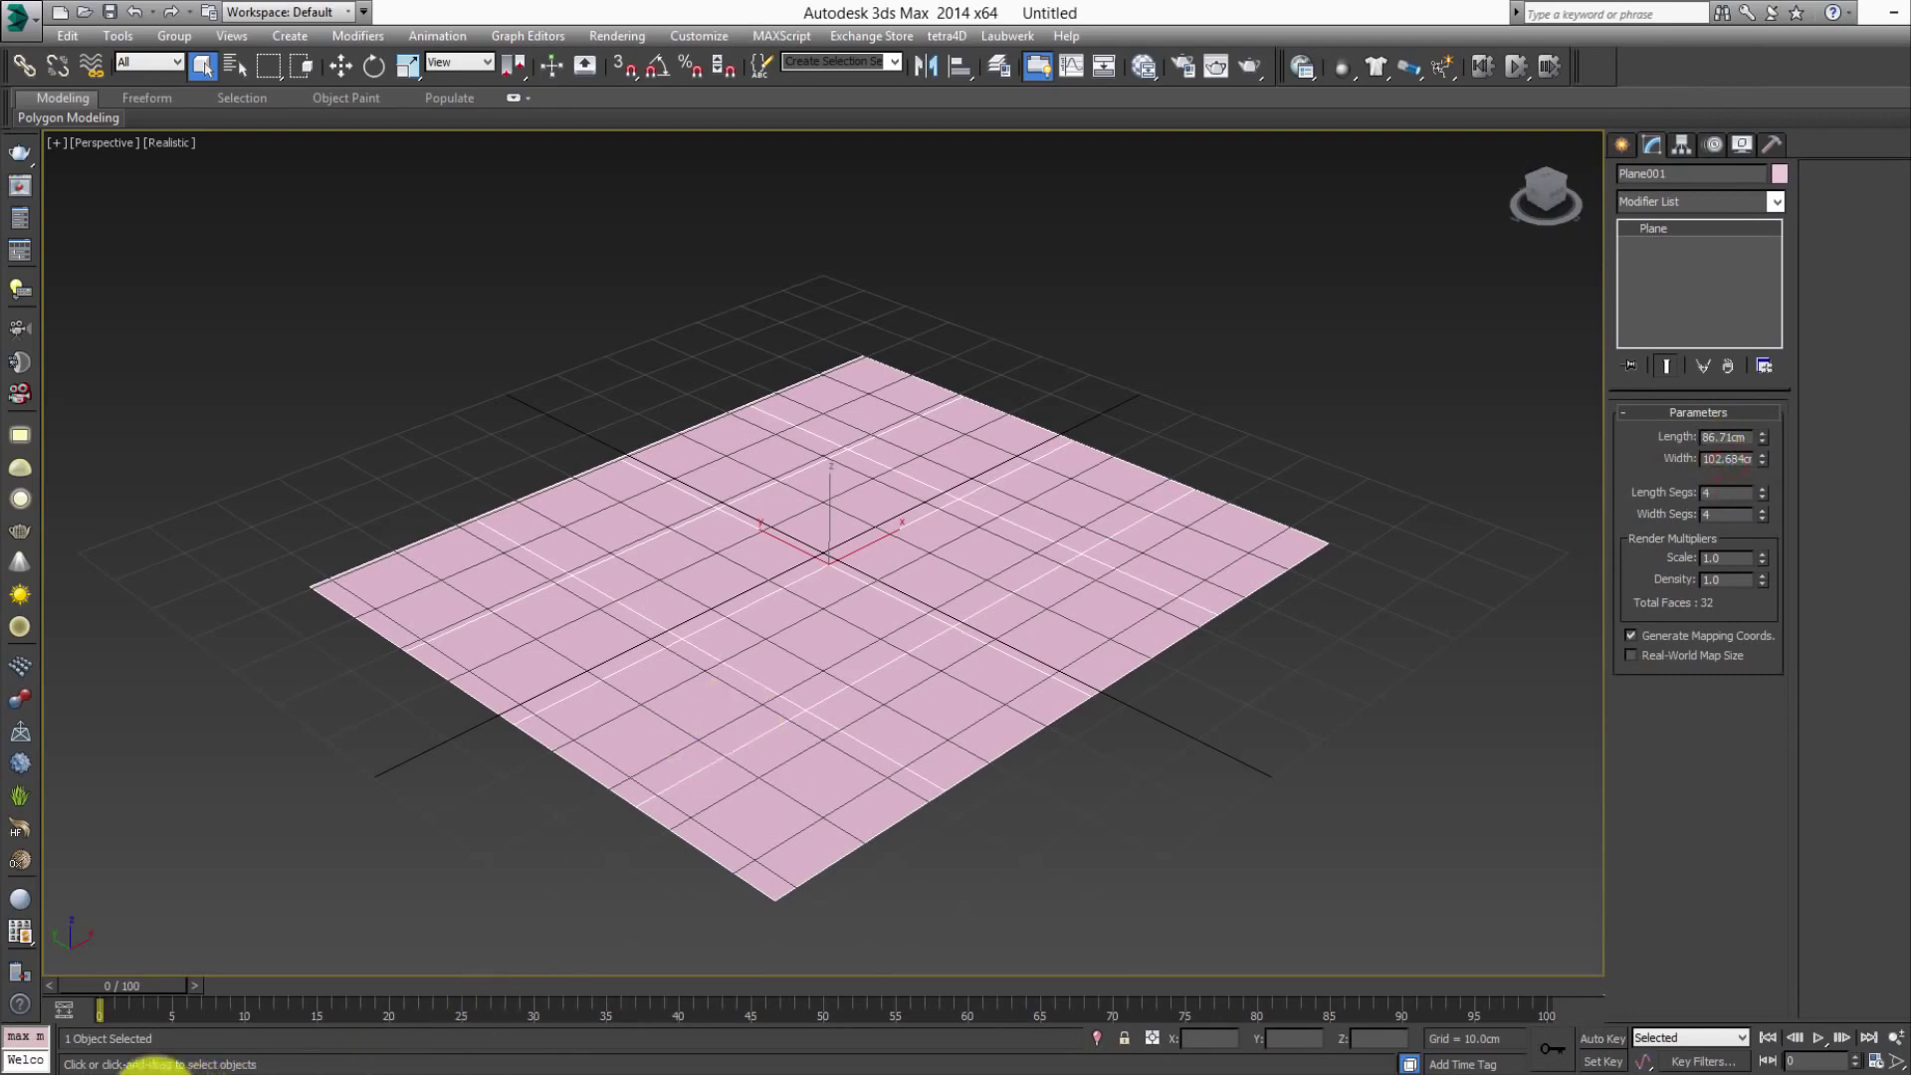
pyautogui.click(150, 1060)
pyautogui.rightClick(306, 422)
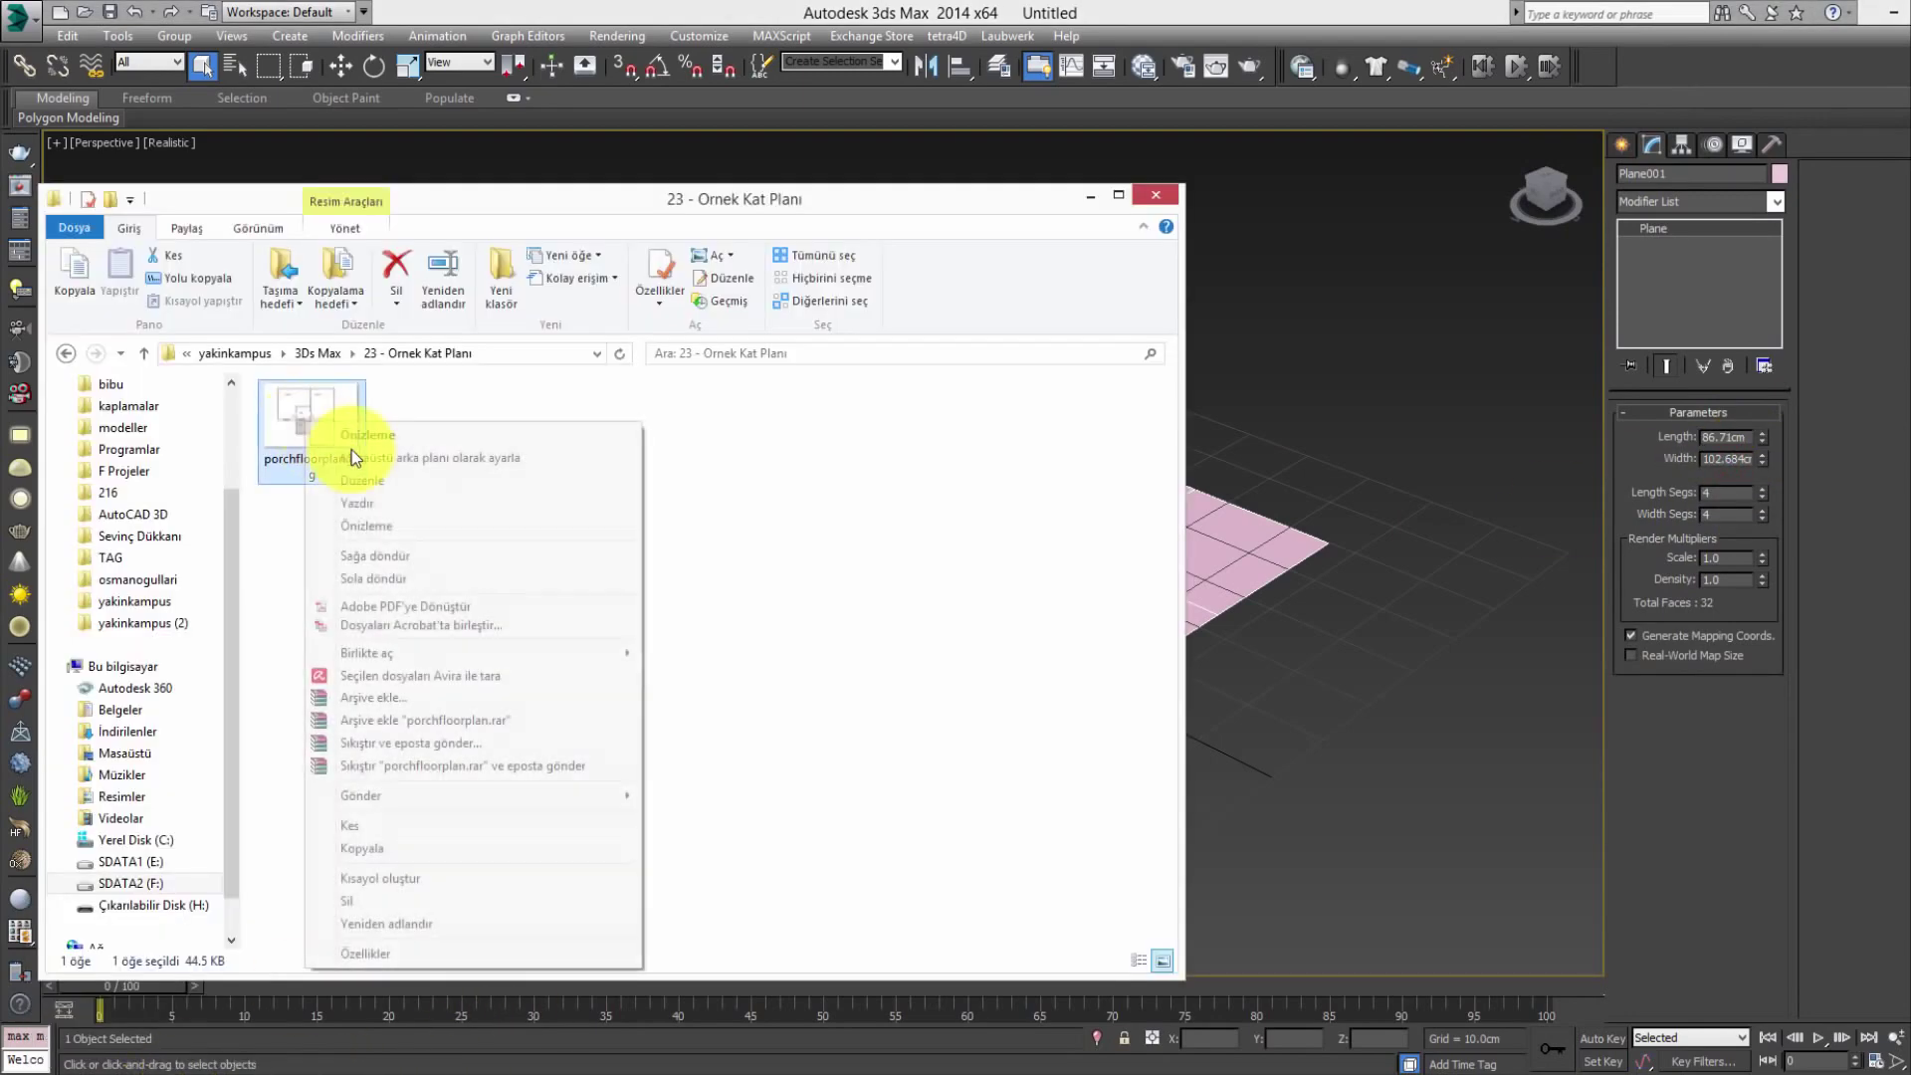
pyautogui.click(404, 958)
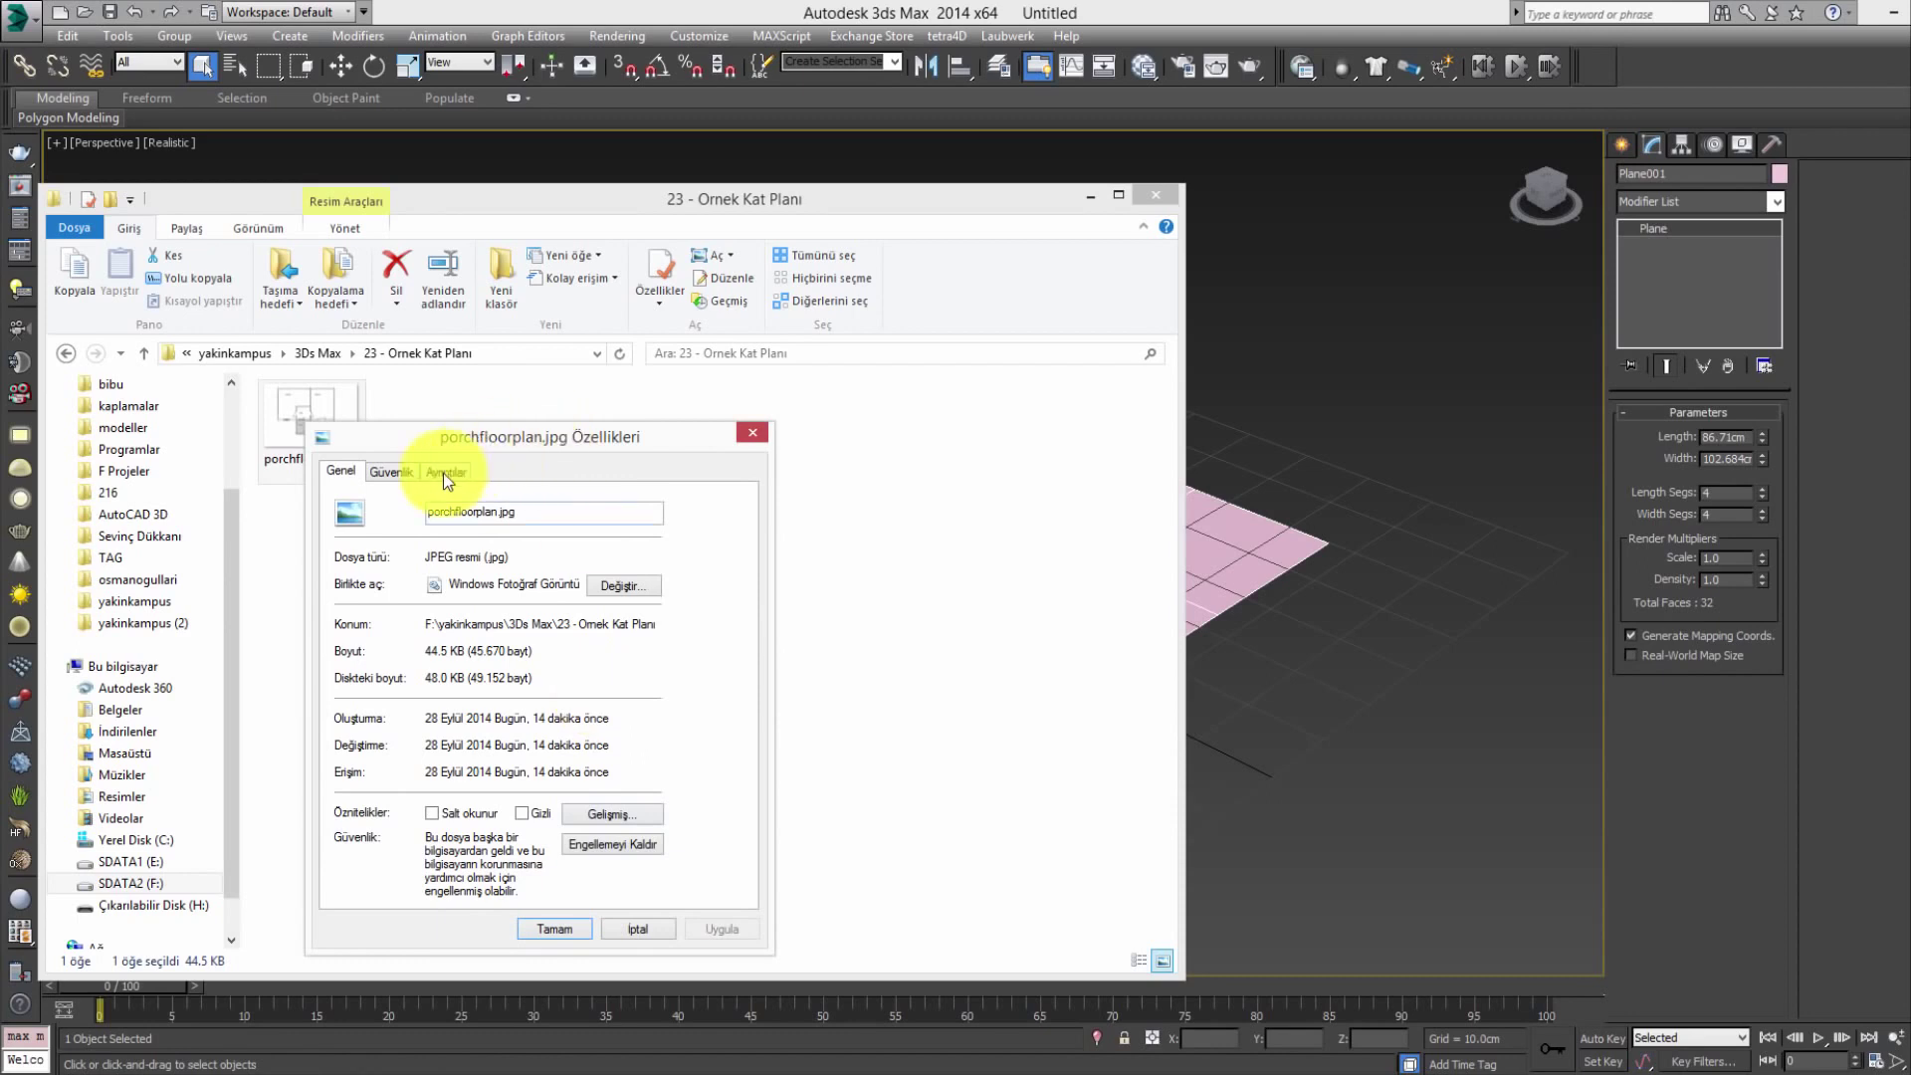
pyautogui.click(446, 471)
pyautogui.moveTo(492, 444)
pyautogui.mouseDown()
pyautogui.moveTo(1396, 148)
pyautogui.moveTo(587, 231)
pyautogui.mouseUp()
pyautogui.click(602, 591)
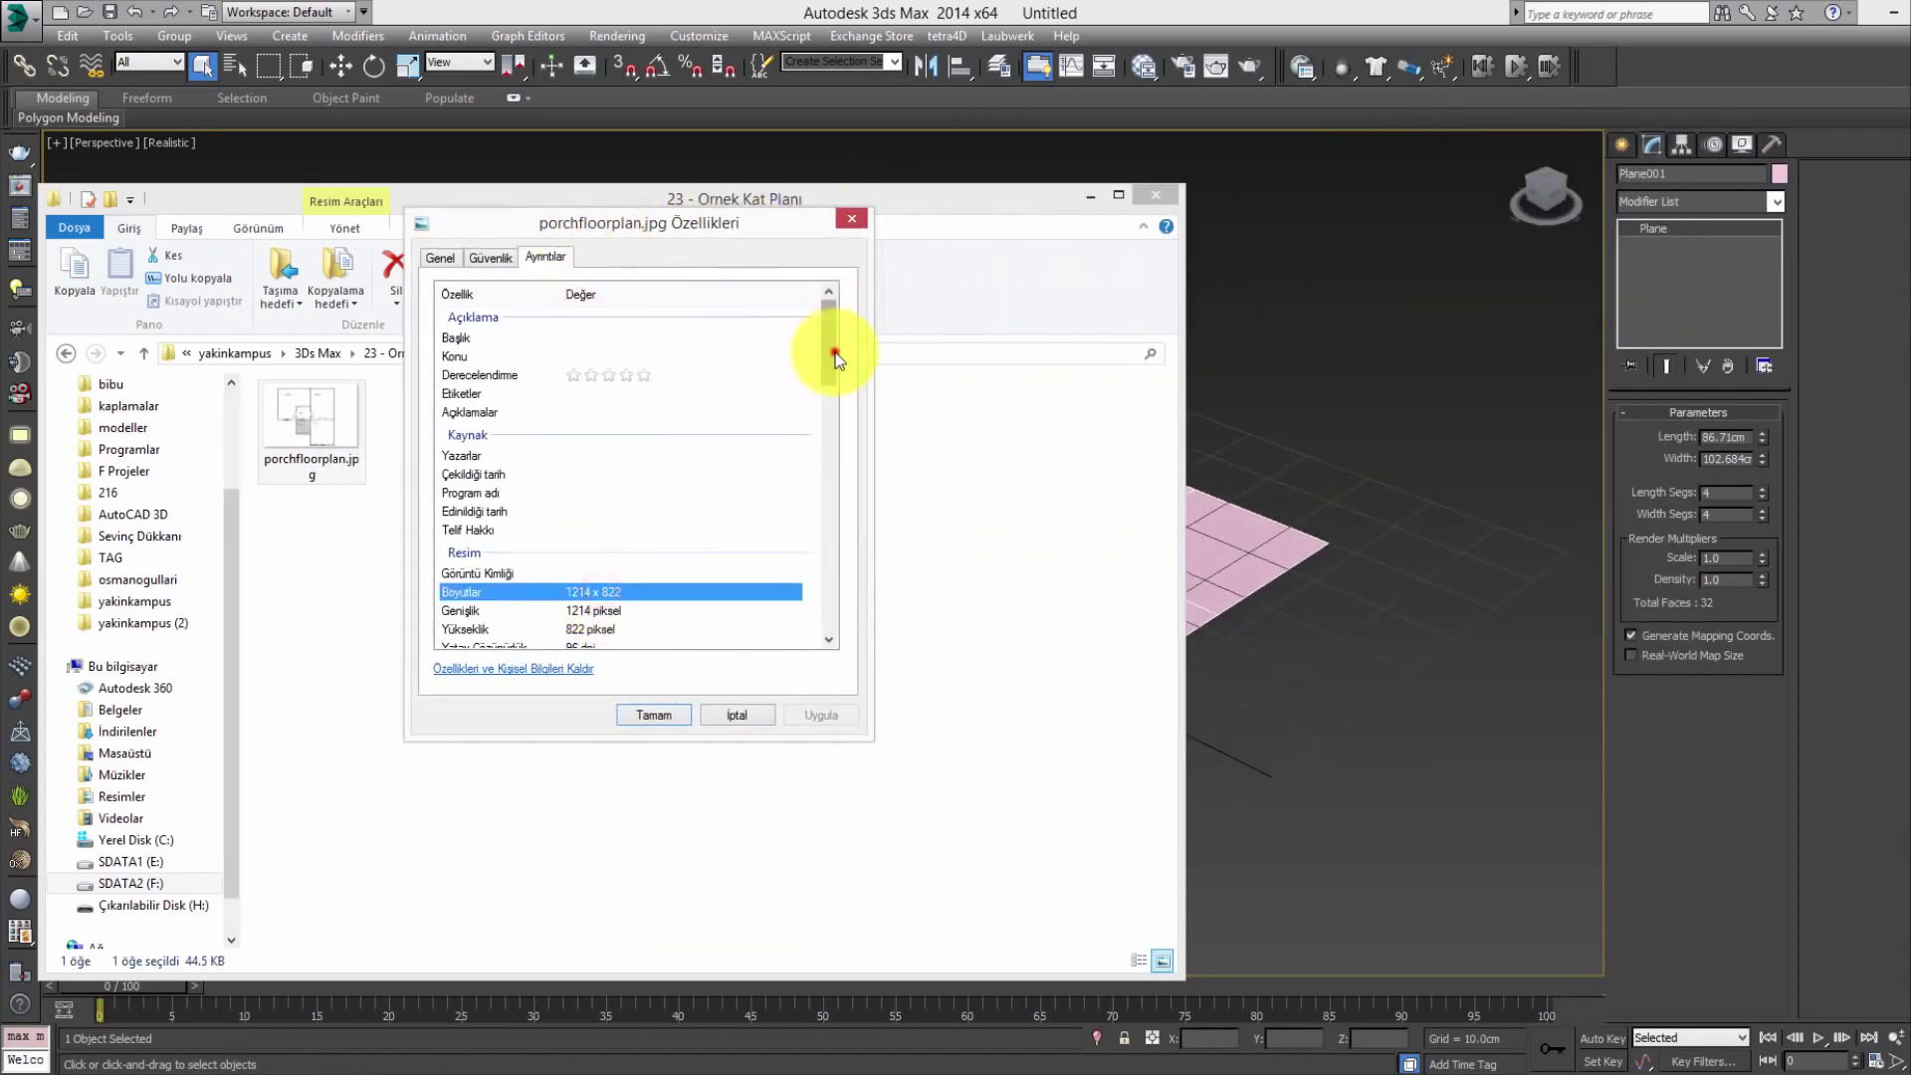
pyautogui.scroll(-2, 826, 343)
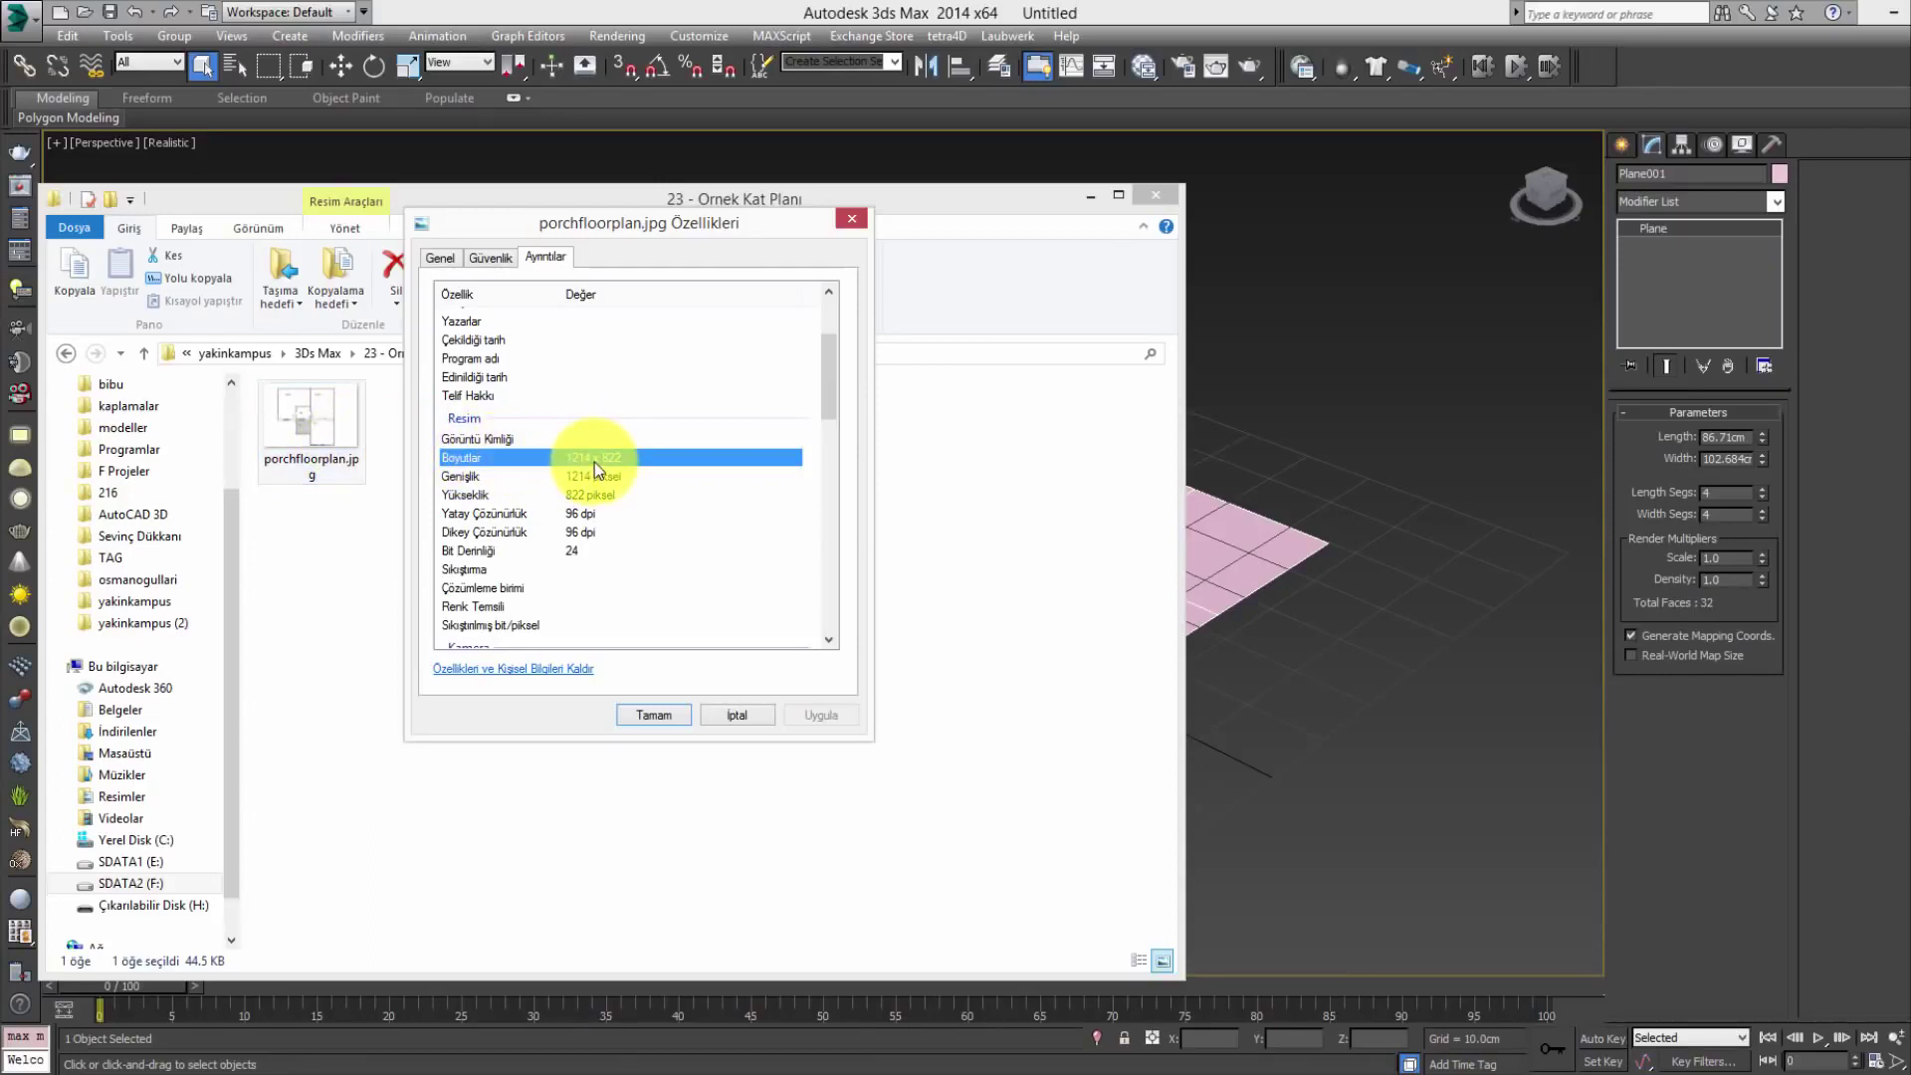
pyautogui.rightClick(302, 436)
pyautogui.click(378, 955)
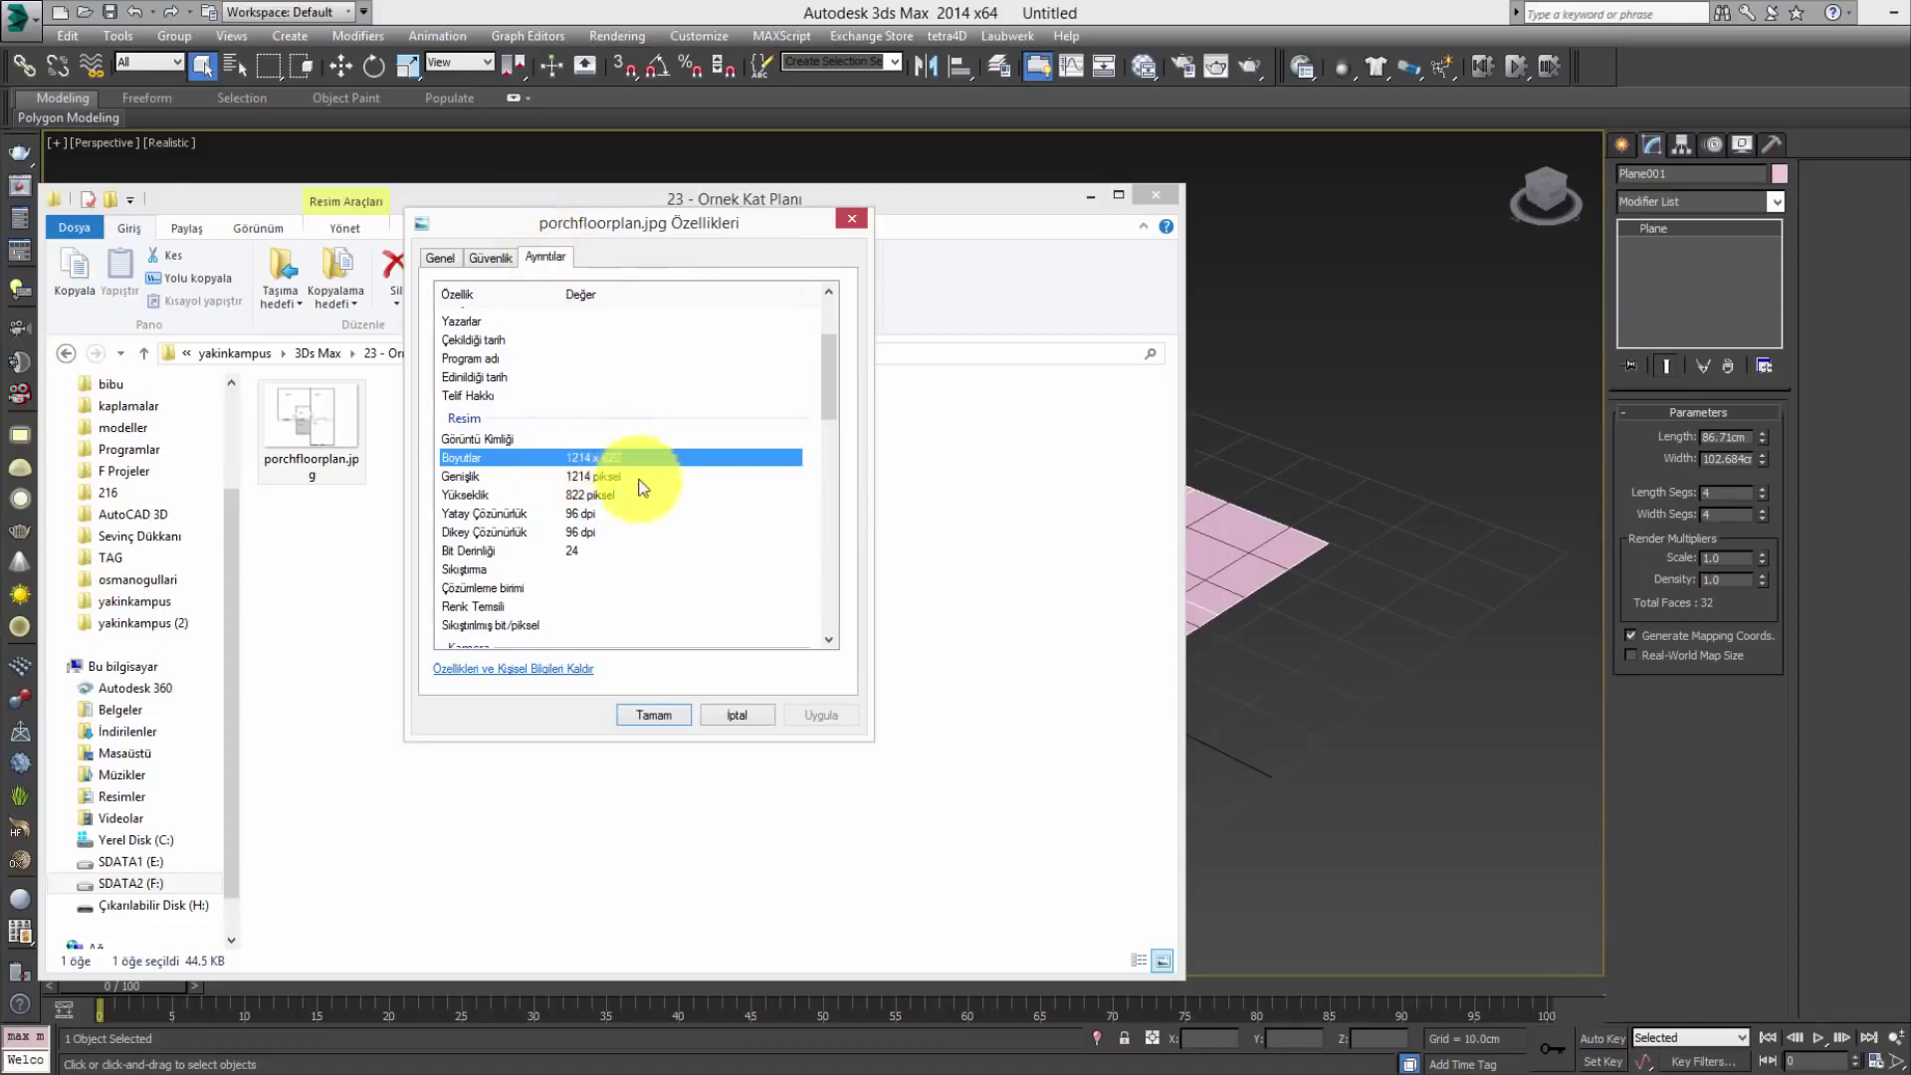
pyautogui.click(668, 721)
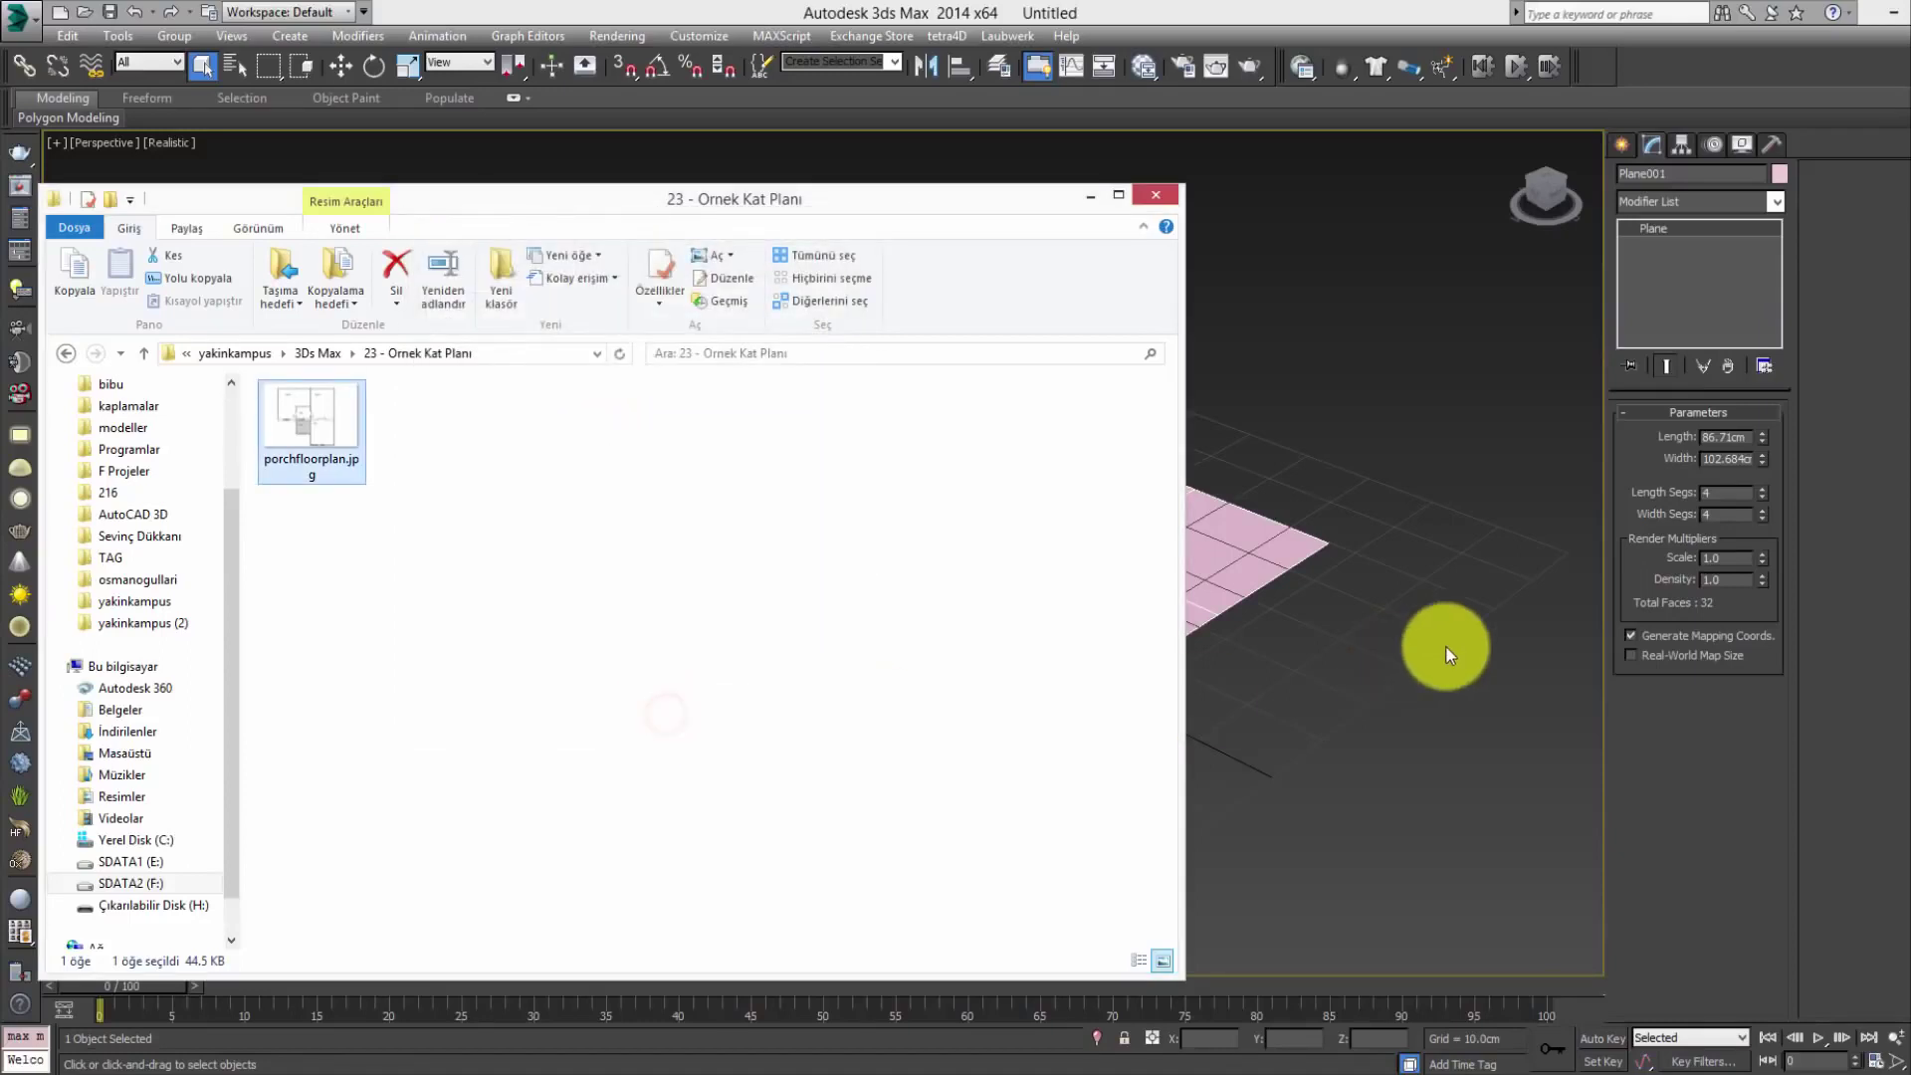
# - Resize Plane001 to Length 822 cm and Width 1214 cm
pyautogui.click(1503, 424)
pyautogui.click(1155, 561)
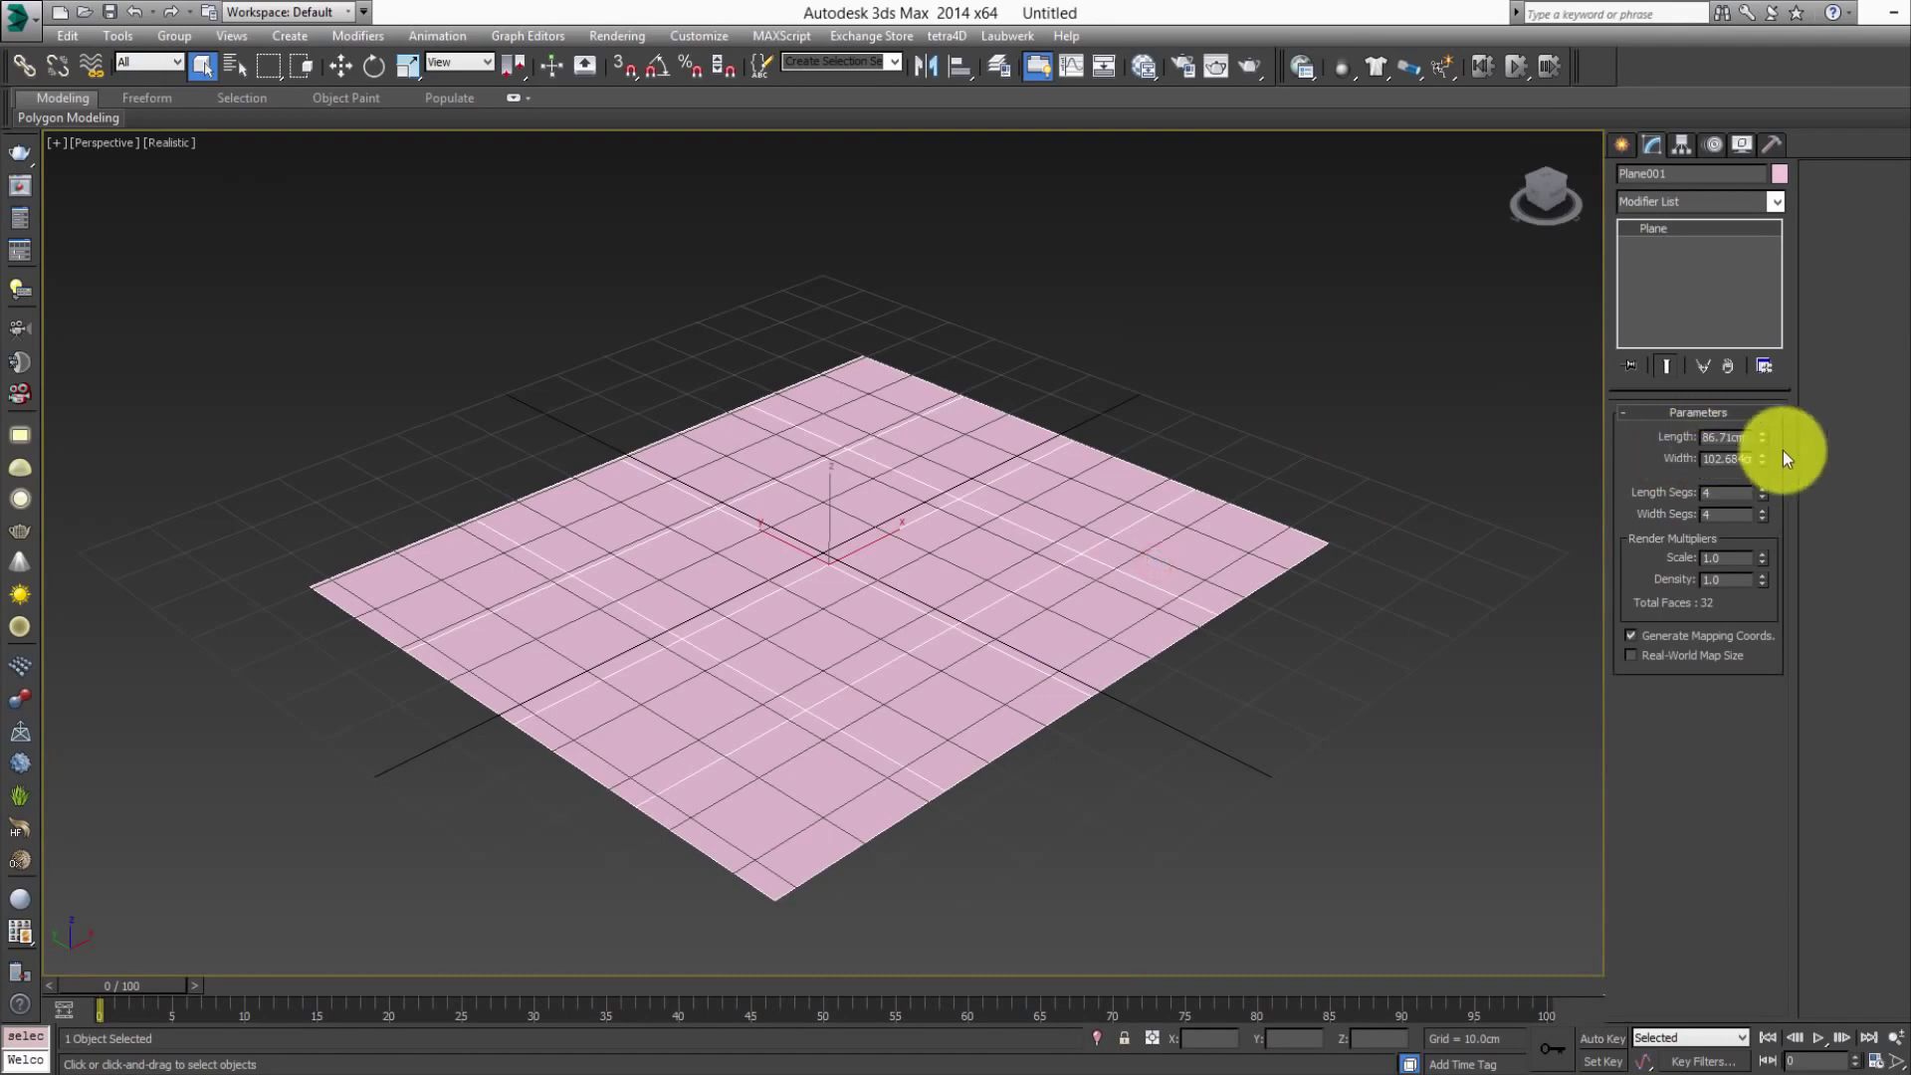
pyautogui.doubleClick(1737, 440)
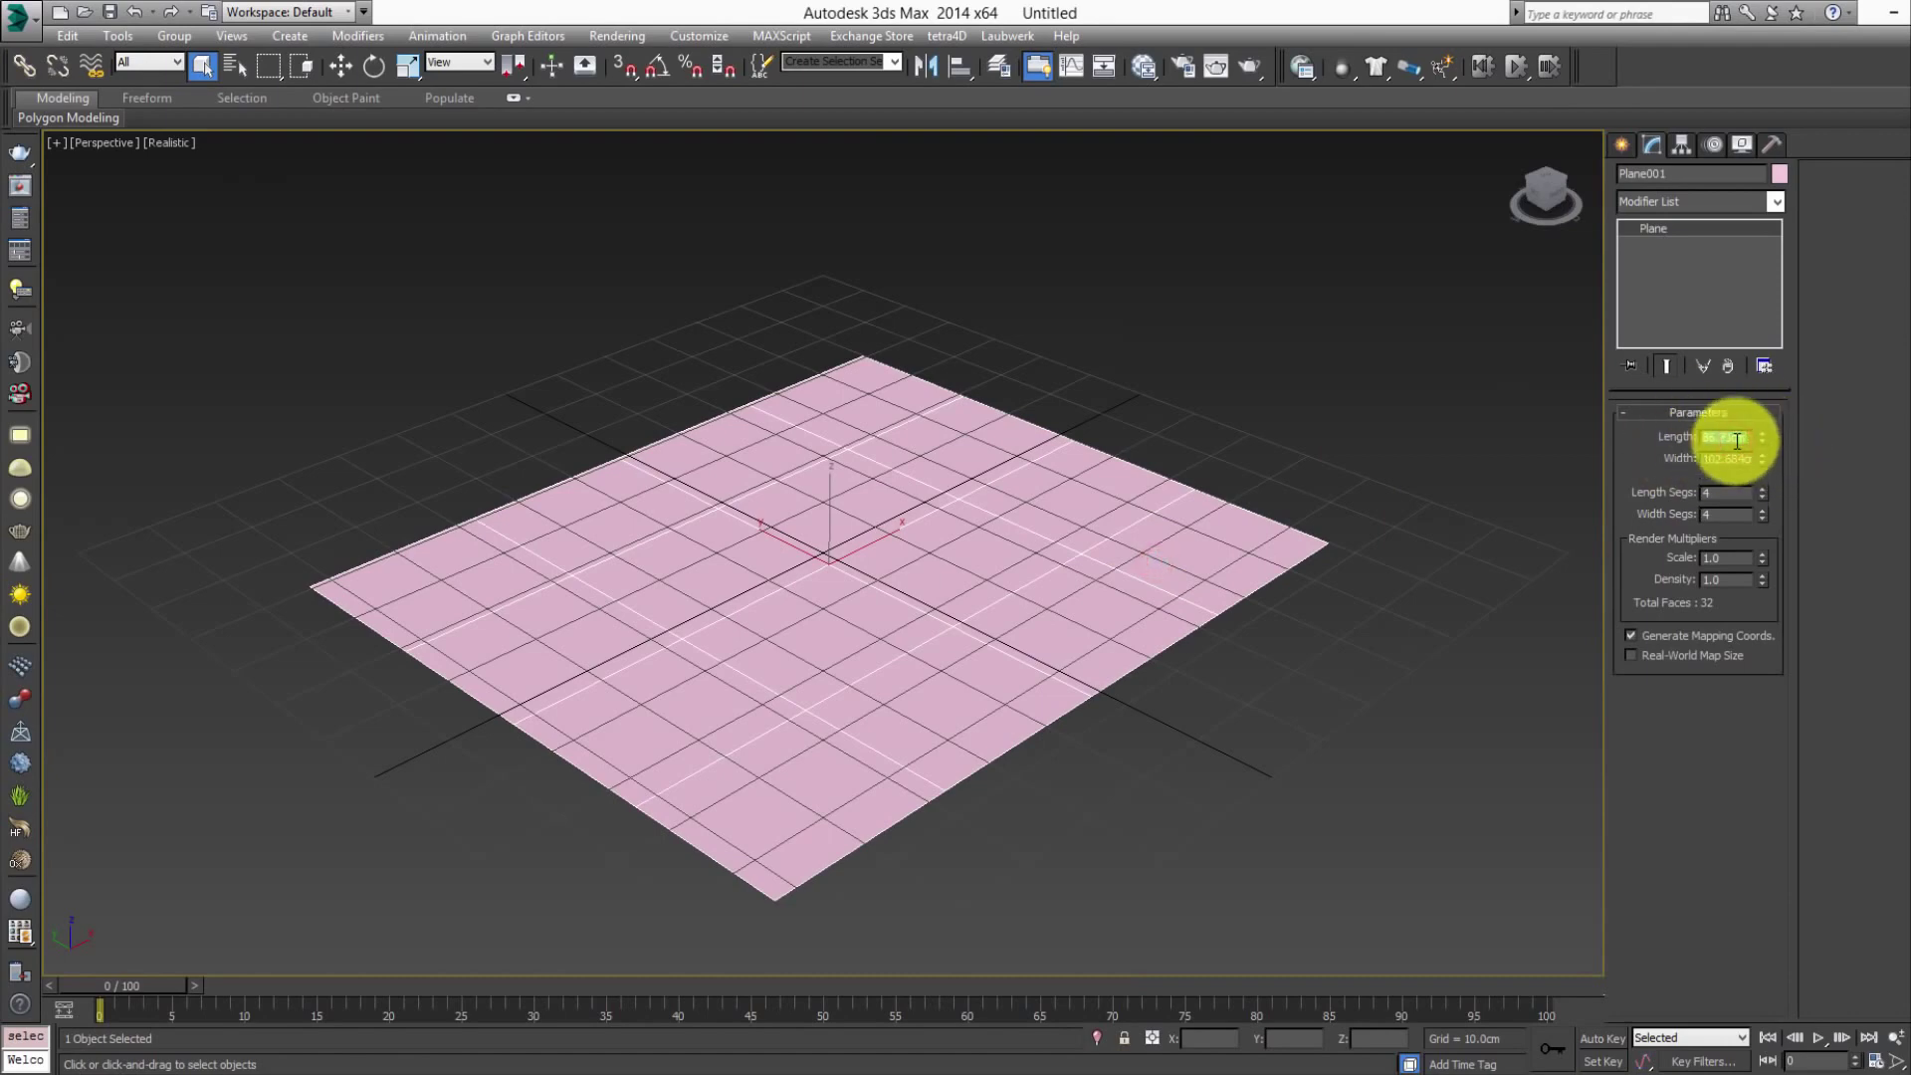
pyautogui.write('200')
pyautogui.doubleClick(1715, 460)
pyautogui.write('10')
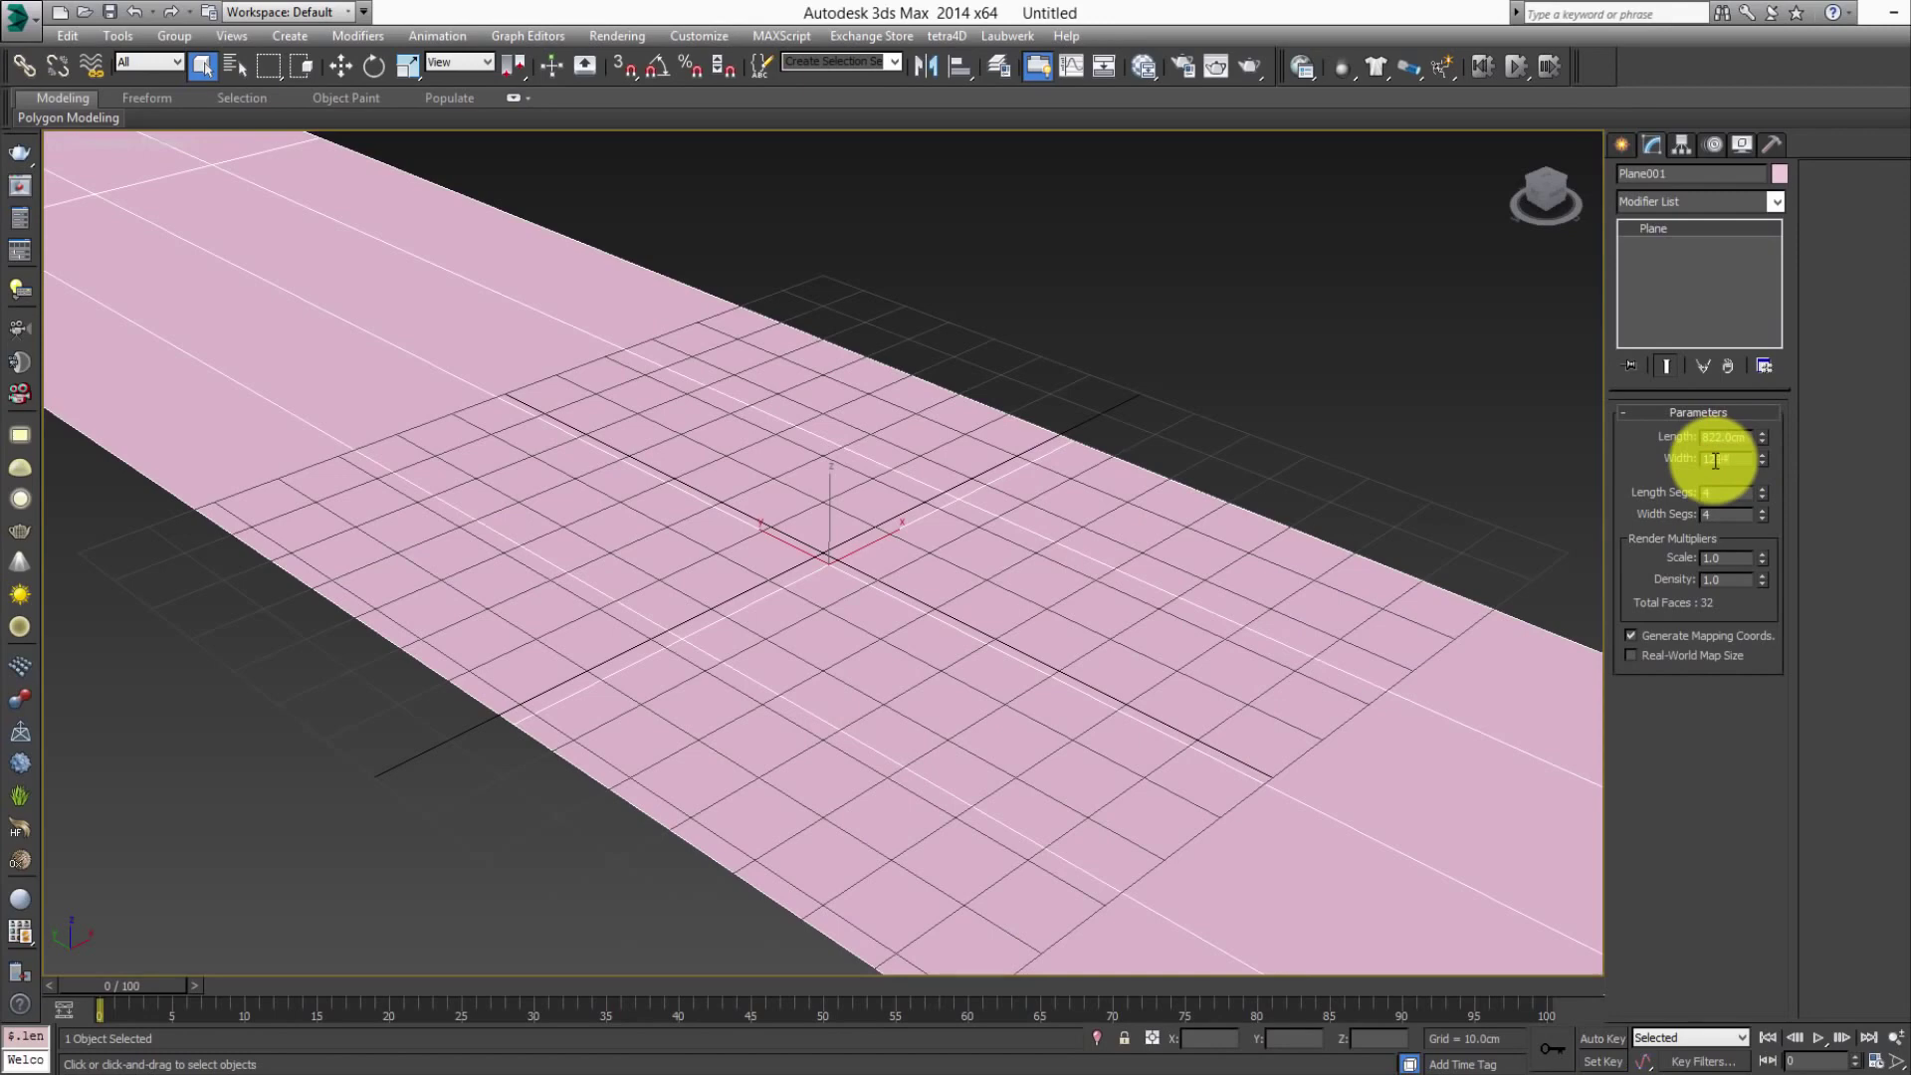
pyautogui.press('Return')
# - Frame the resized plane in the viewport and open the folder holding porchfloorplan.jpg
pyautogui.scroll(-3, 853, 541)
pyautogui.scroll(-4, 939, 456)
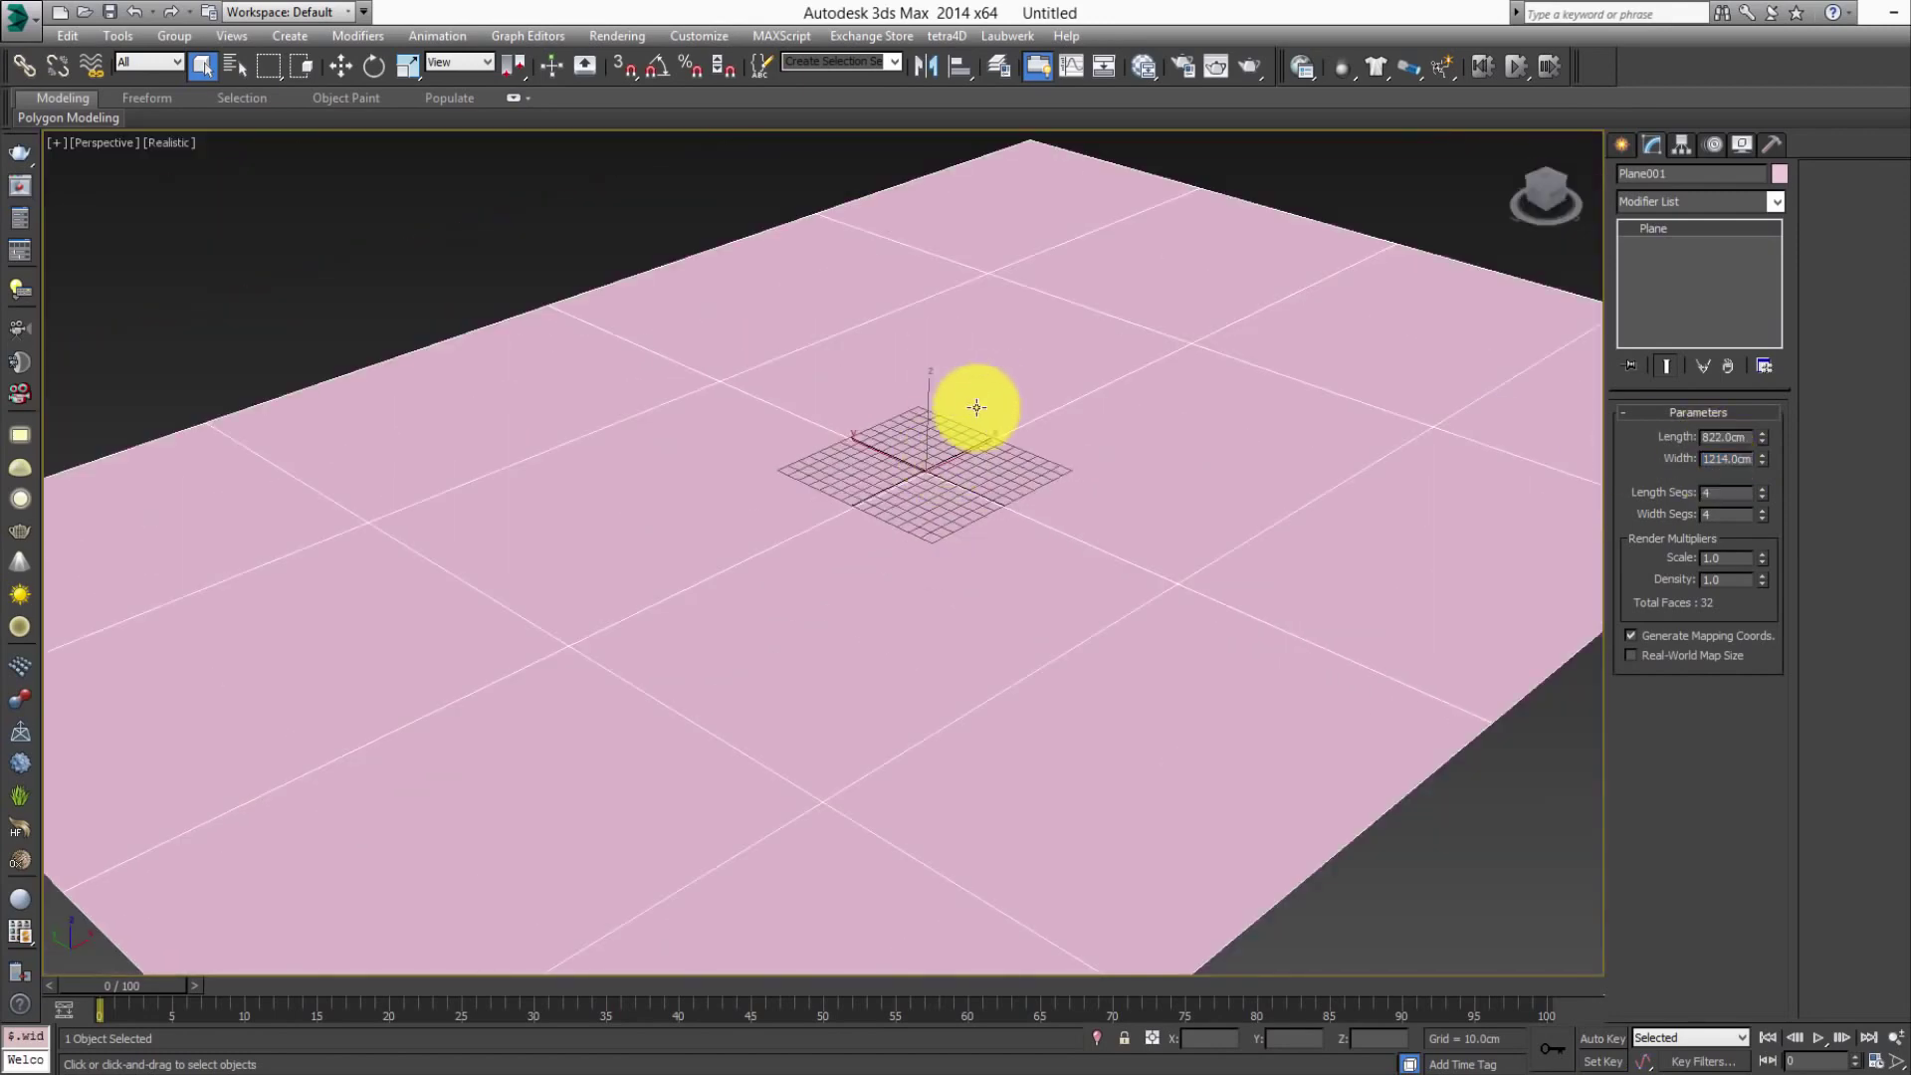
pyautogui.scroll(-3, 977, 407)
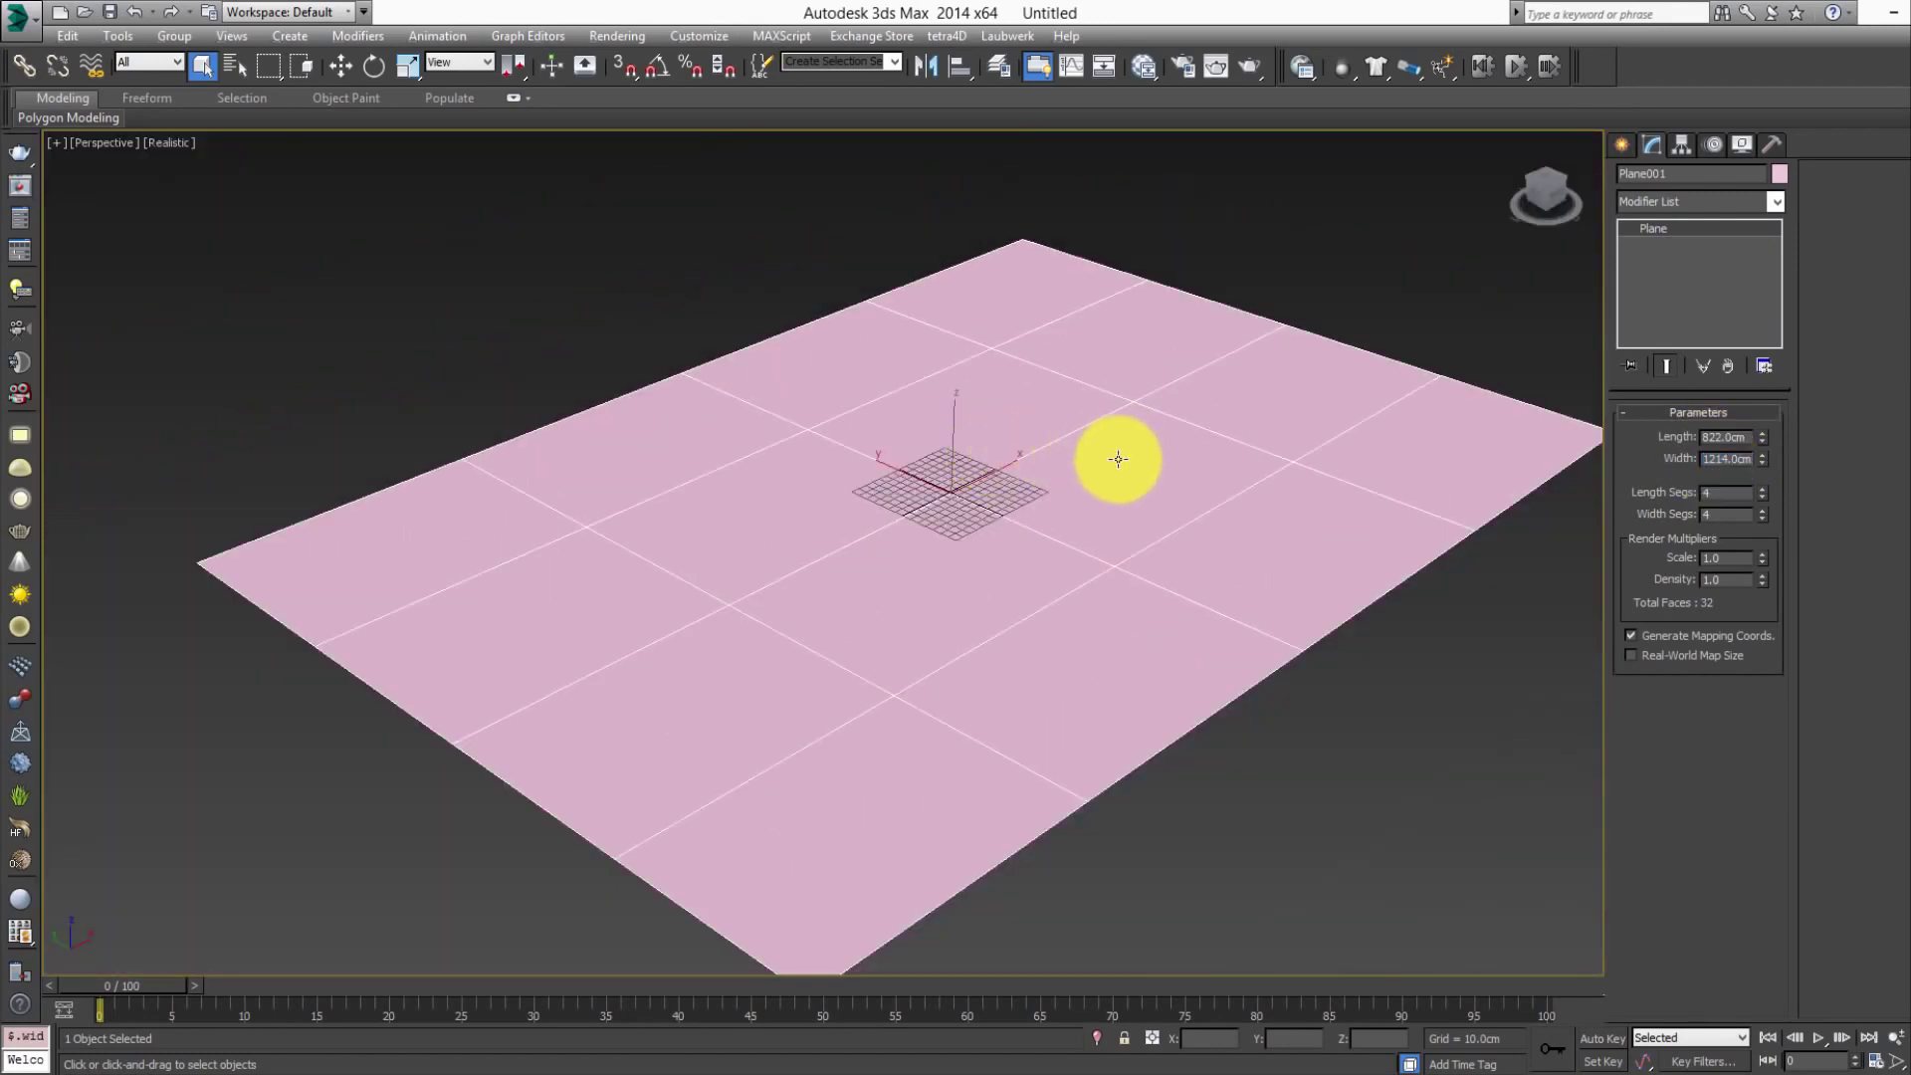
pyautogui.keyDown('alt'); pyautogui.moveTo(1118, 459); pyautogui.dragTo(1045, 431, button='middle'); pyautogui.keyUp('alt')
pyautogui.scroll(-2, 1045, 431)
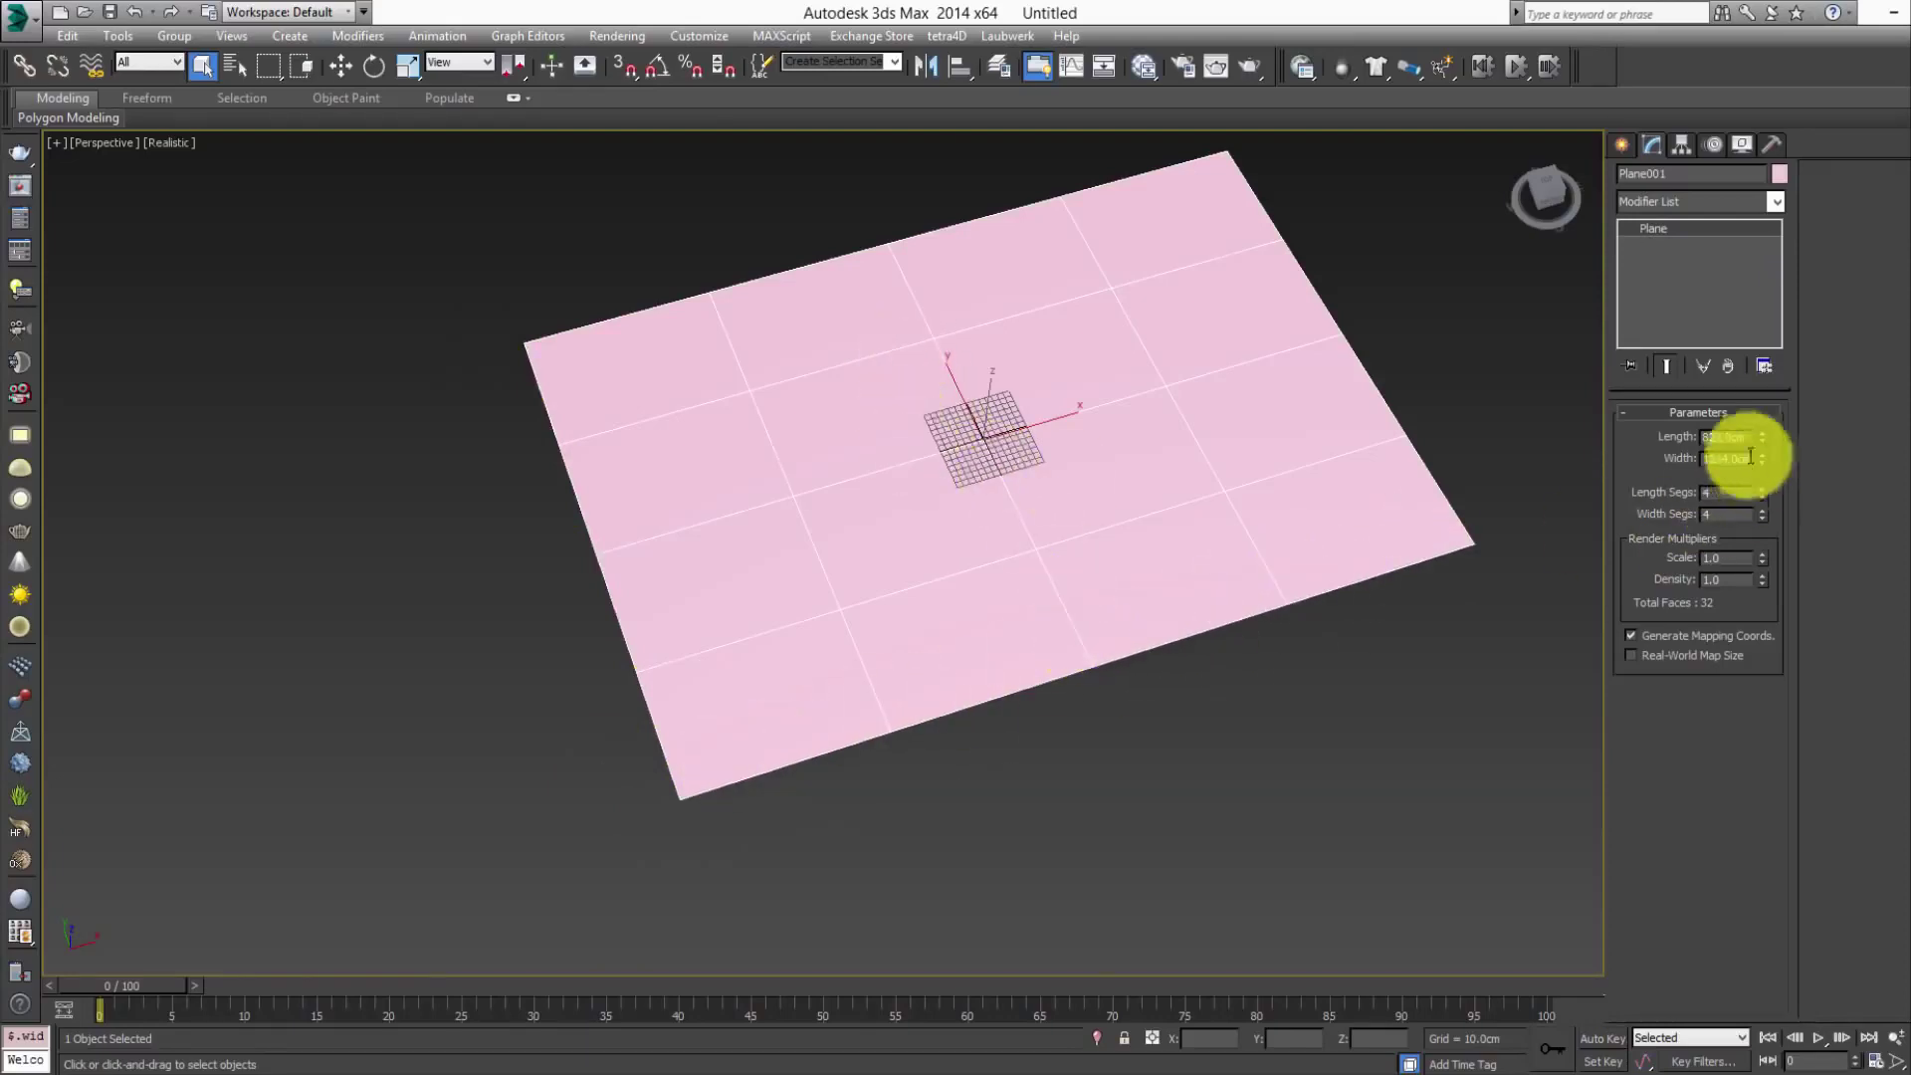
pyautogui.click(1732, 455)
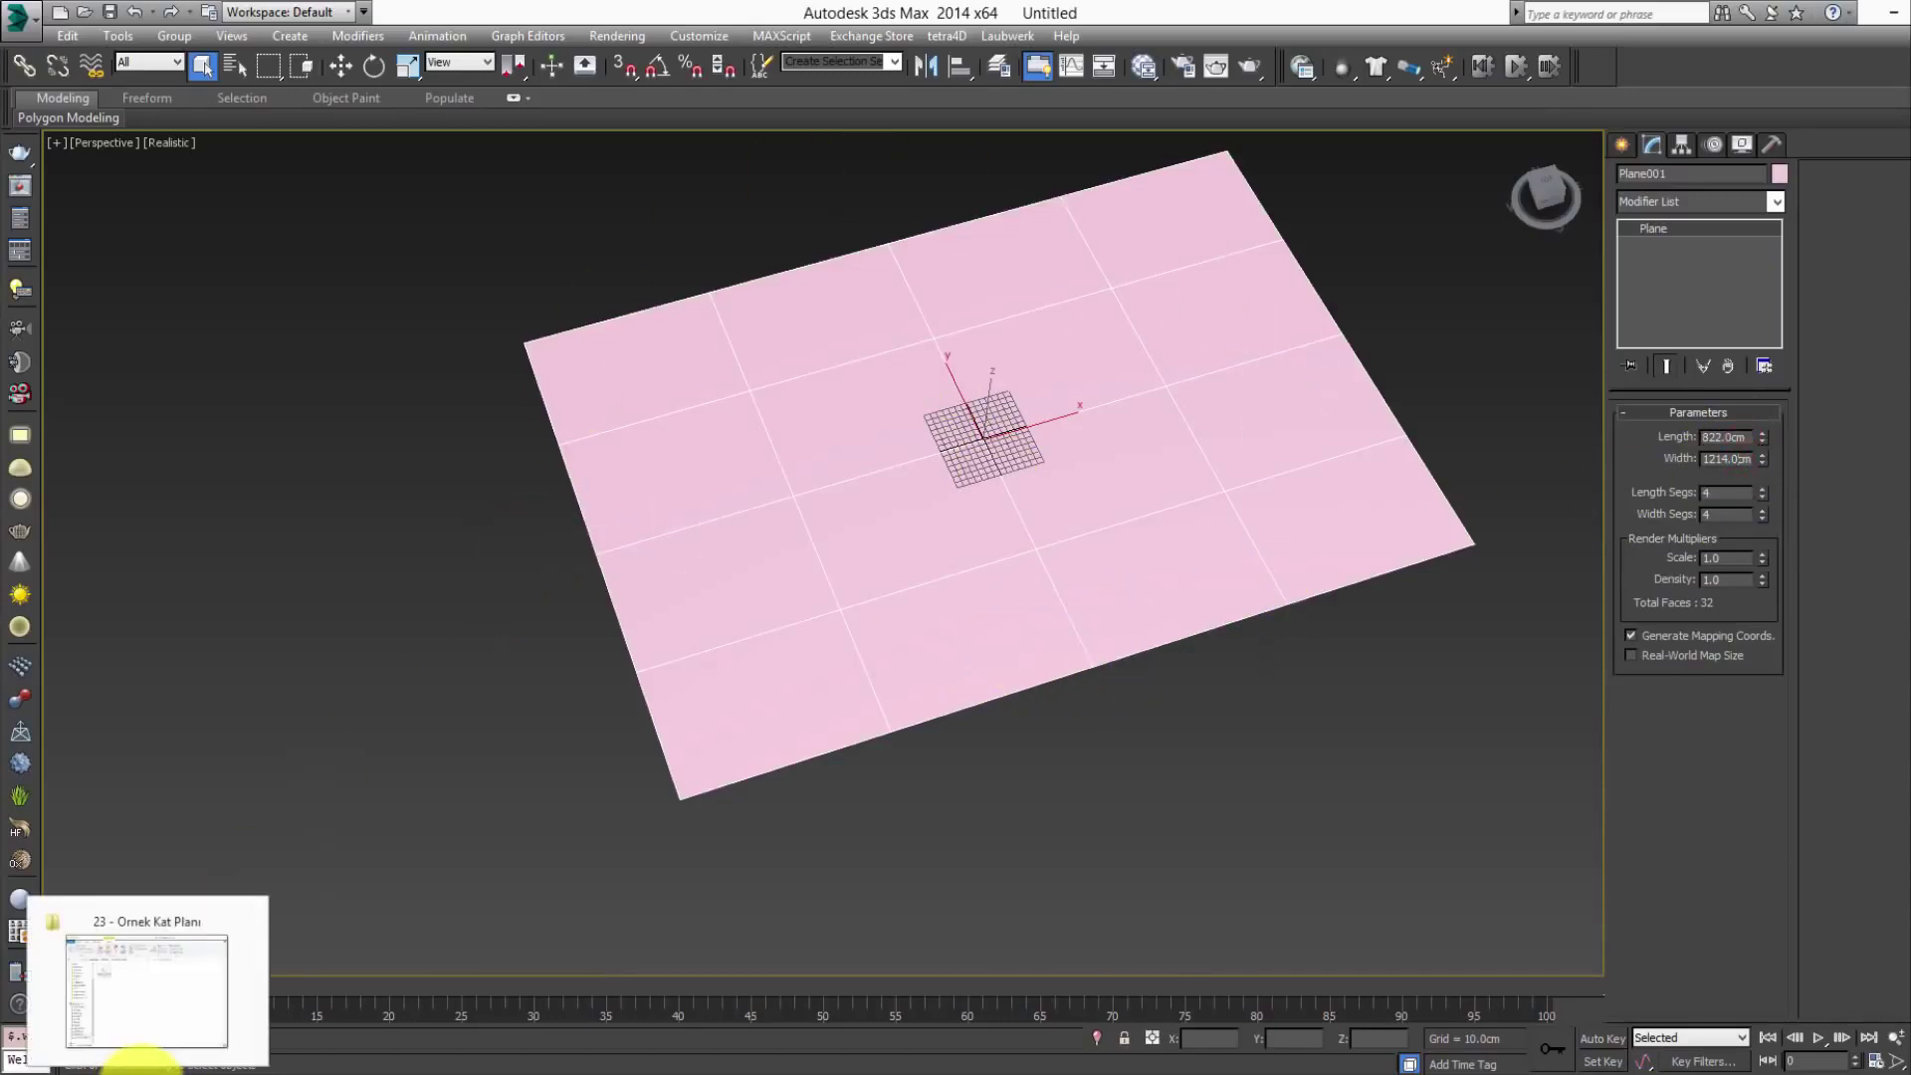
pyautogui.click(139, 976)
# - Drop porchfloorplan.jpg onto Plane001 so the floor plan shows on its surface
pyautogui.click(343, 423)
pyautogui.moveTo(347, 425)
pyautogui.mouseDown()
pyautogui.moveTo(1246, 460)
pyautogui.moveTo(1234, 443)
pyautogui.mouseUp()
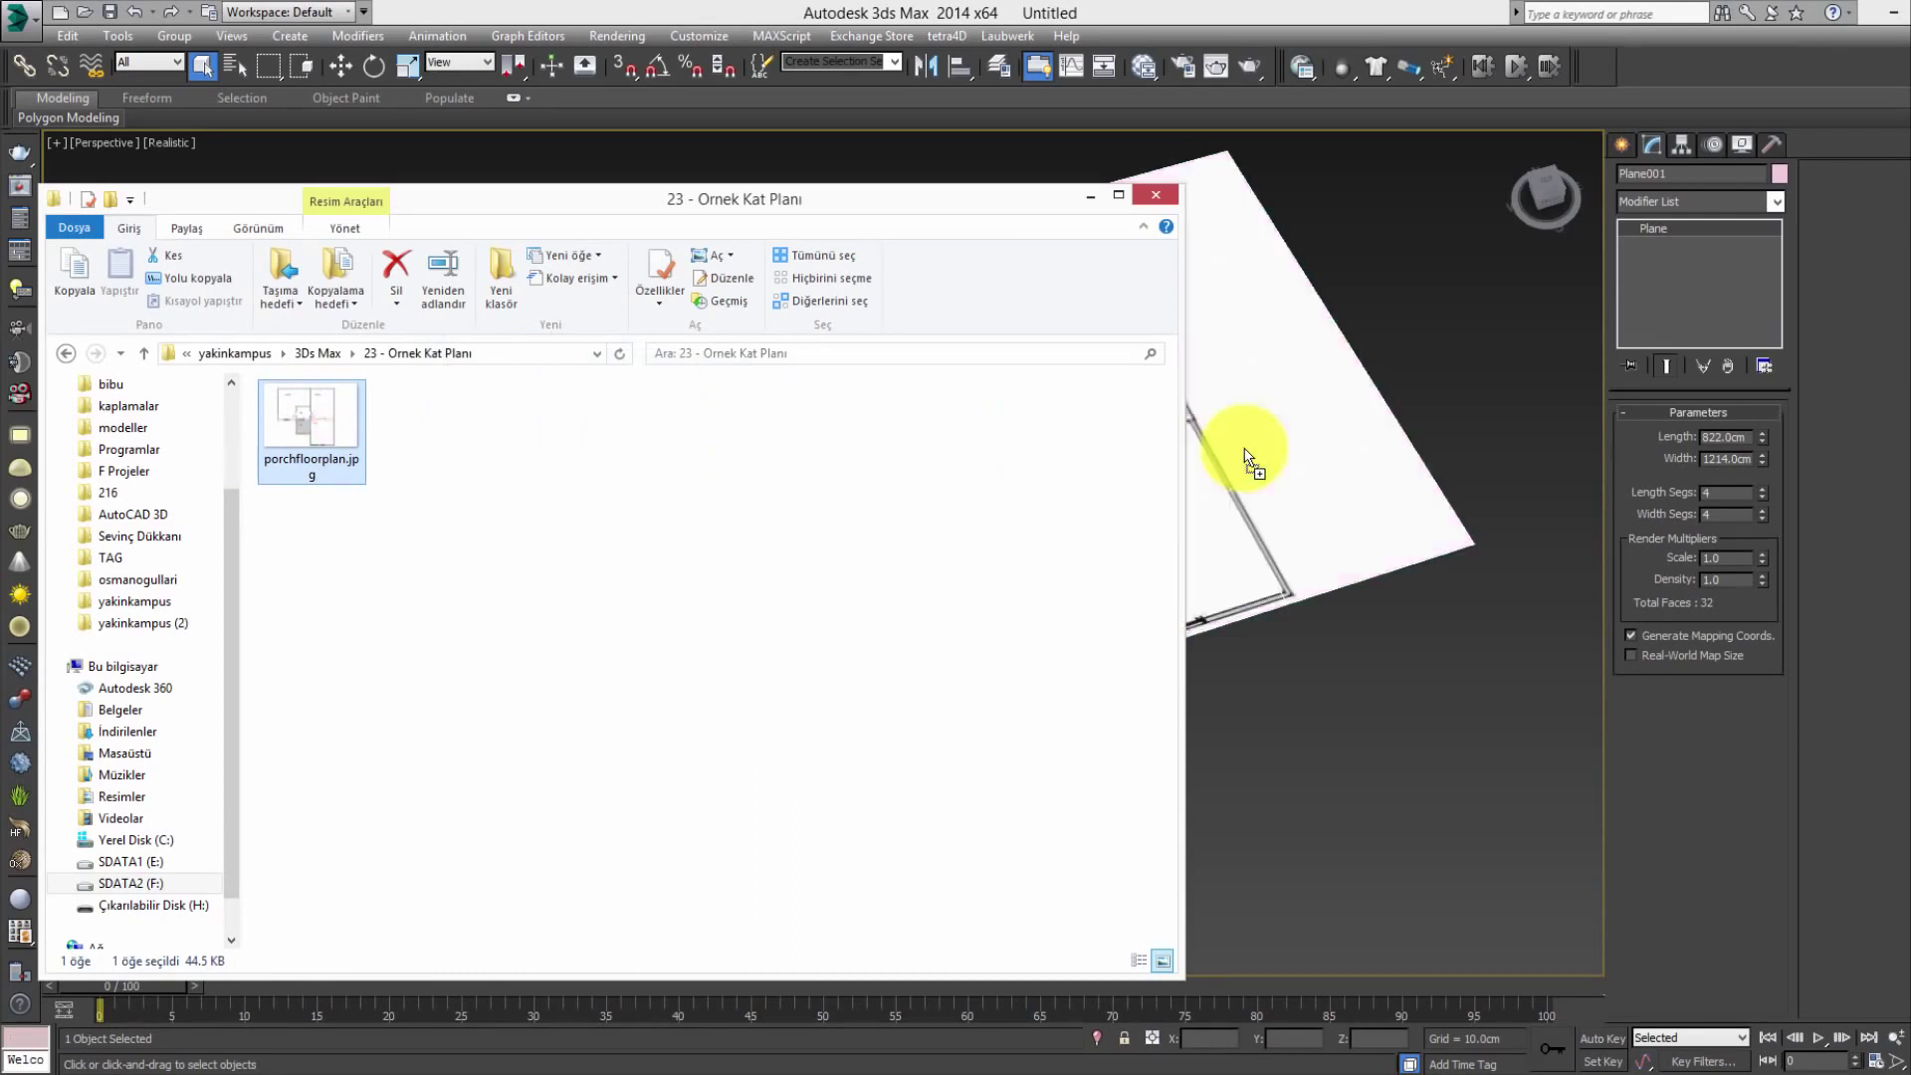
pyautogui.click(1232, 448)
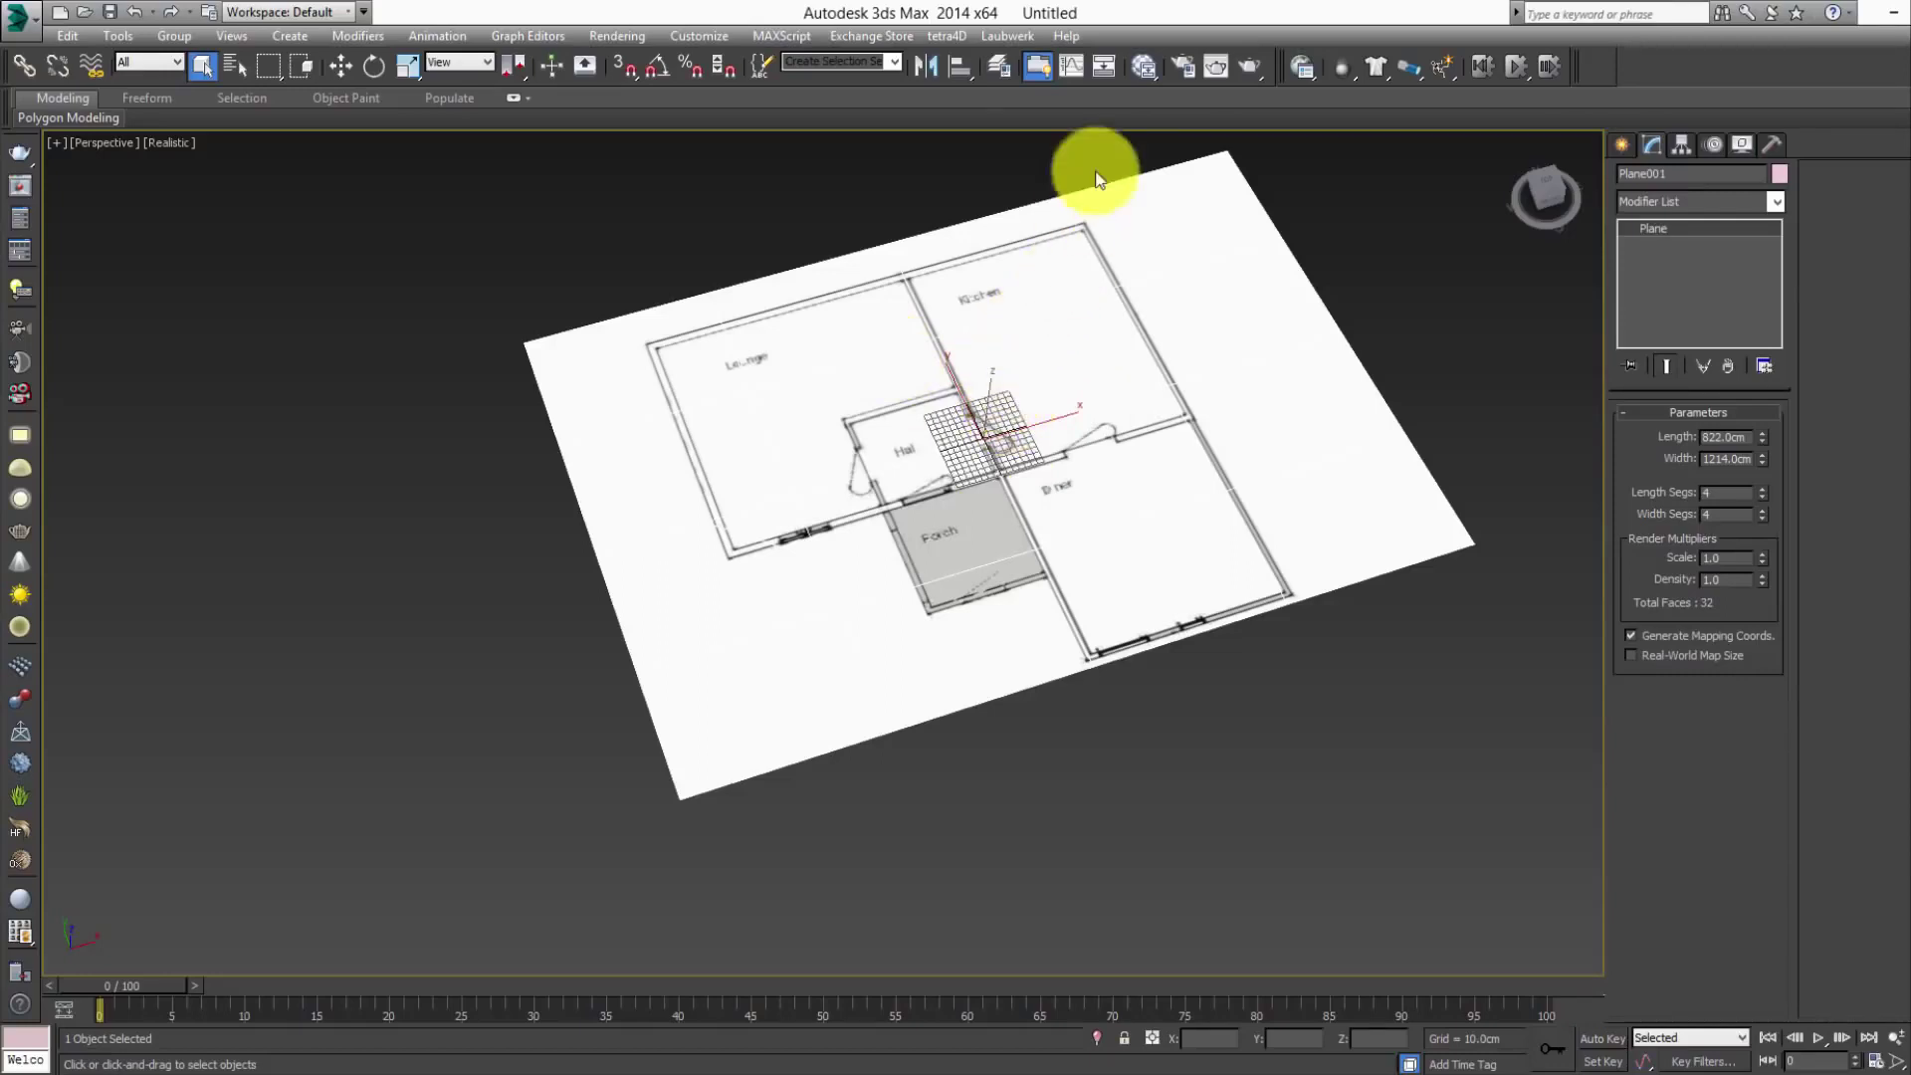
# - In the Layer Manager, create two new layers, Layer001 and Layer002
pyautogui.click(998, 66)
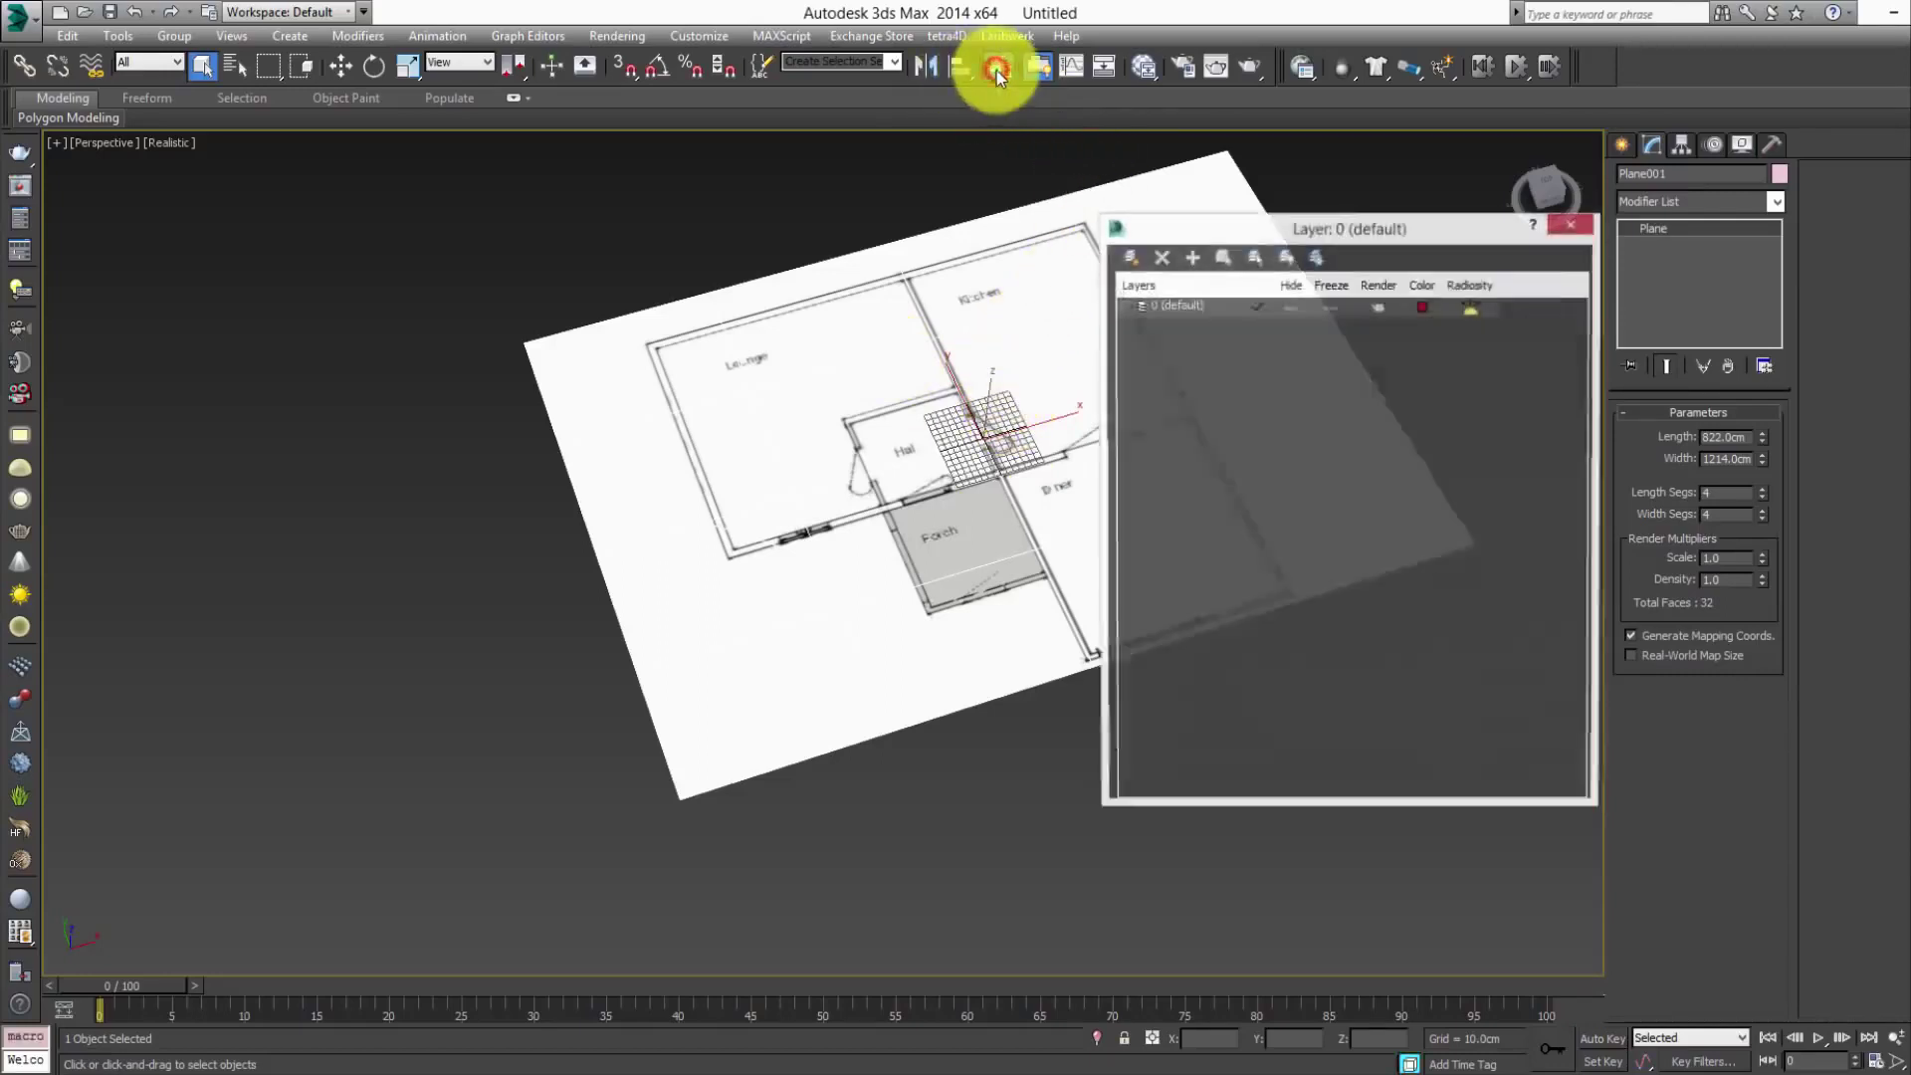
pyautogui.moveTo(1283, 239); pyautogui.dragTo(1639, 158)
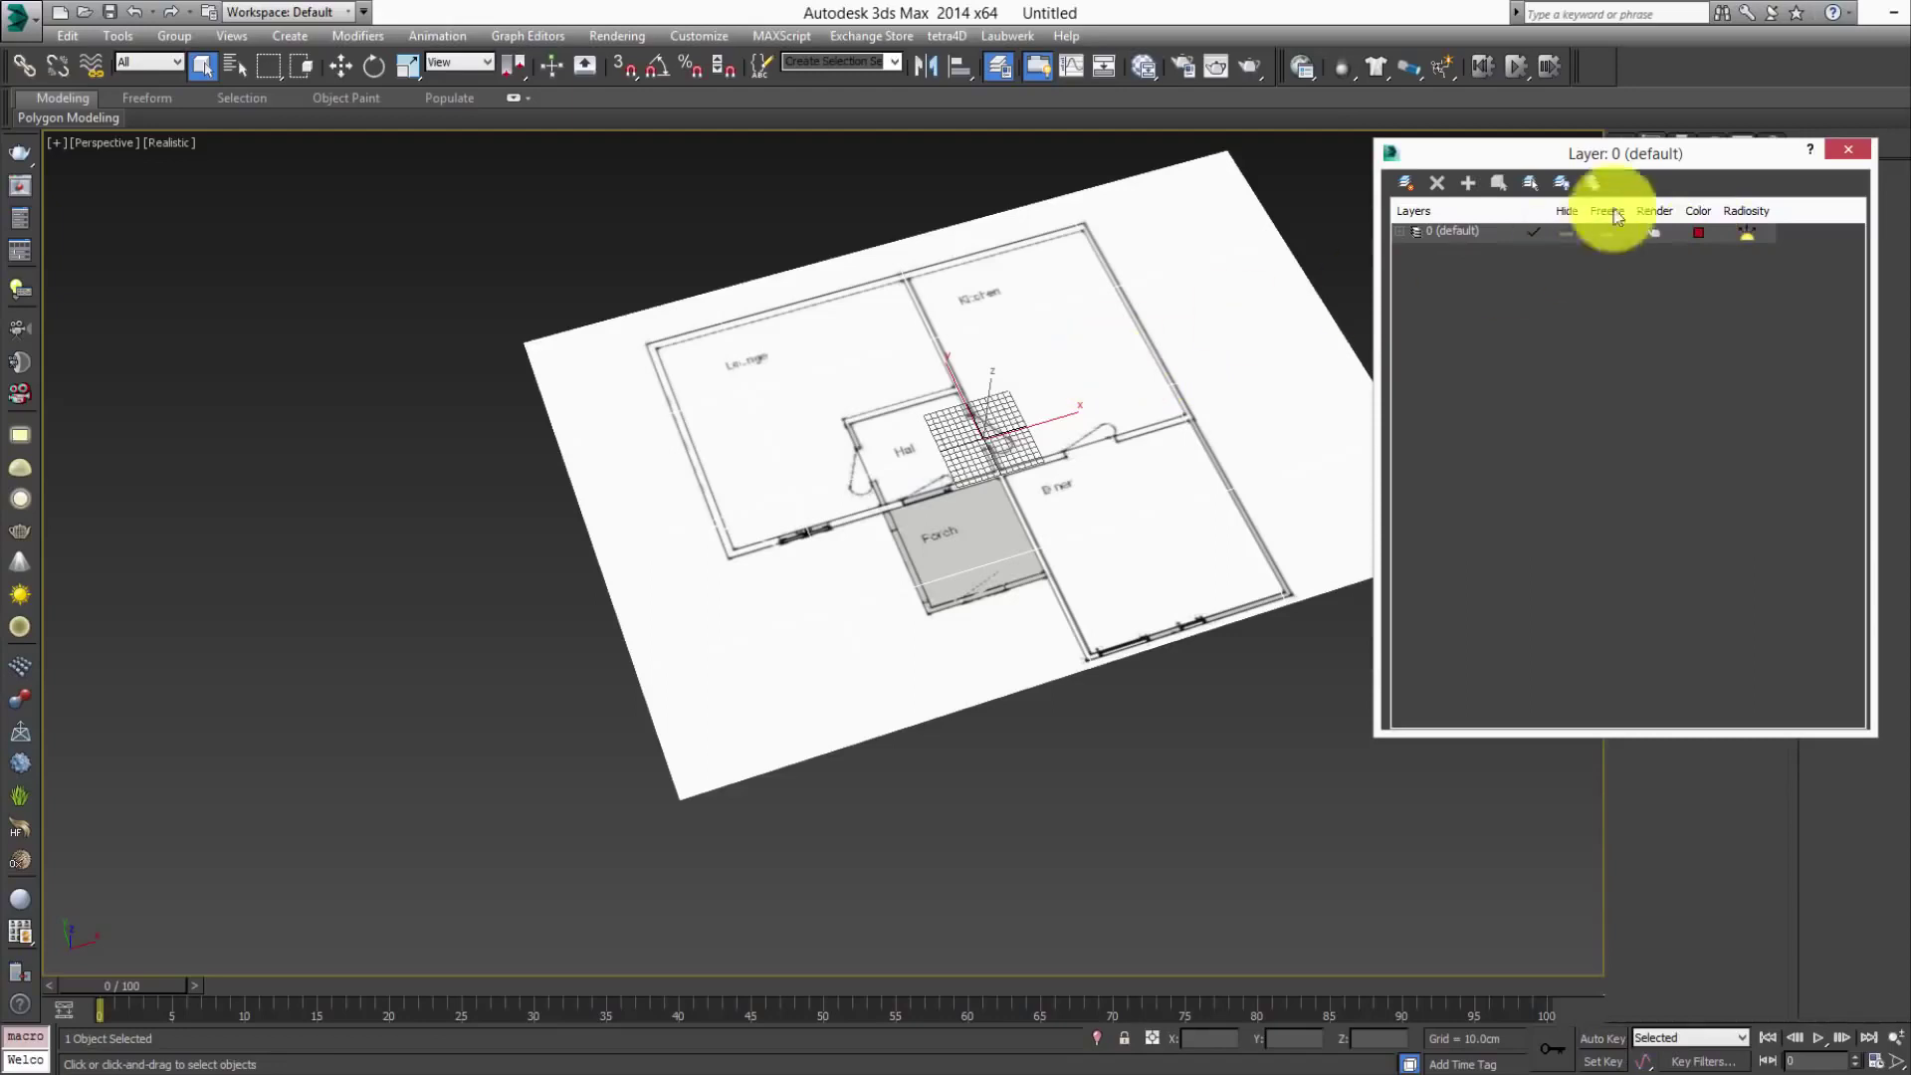
pyautogui.click(1660, 174)
pyautogui.moveTo(1660, 179); pyautogui.dragTo(1662, 256)
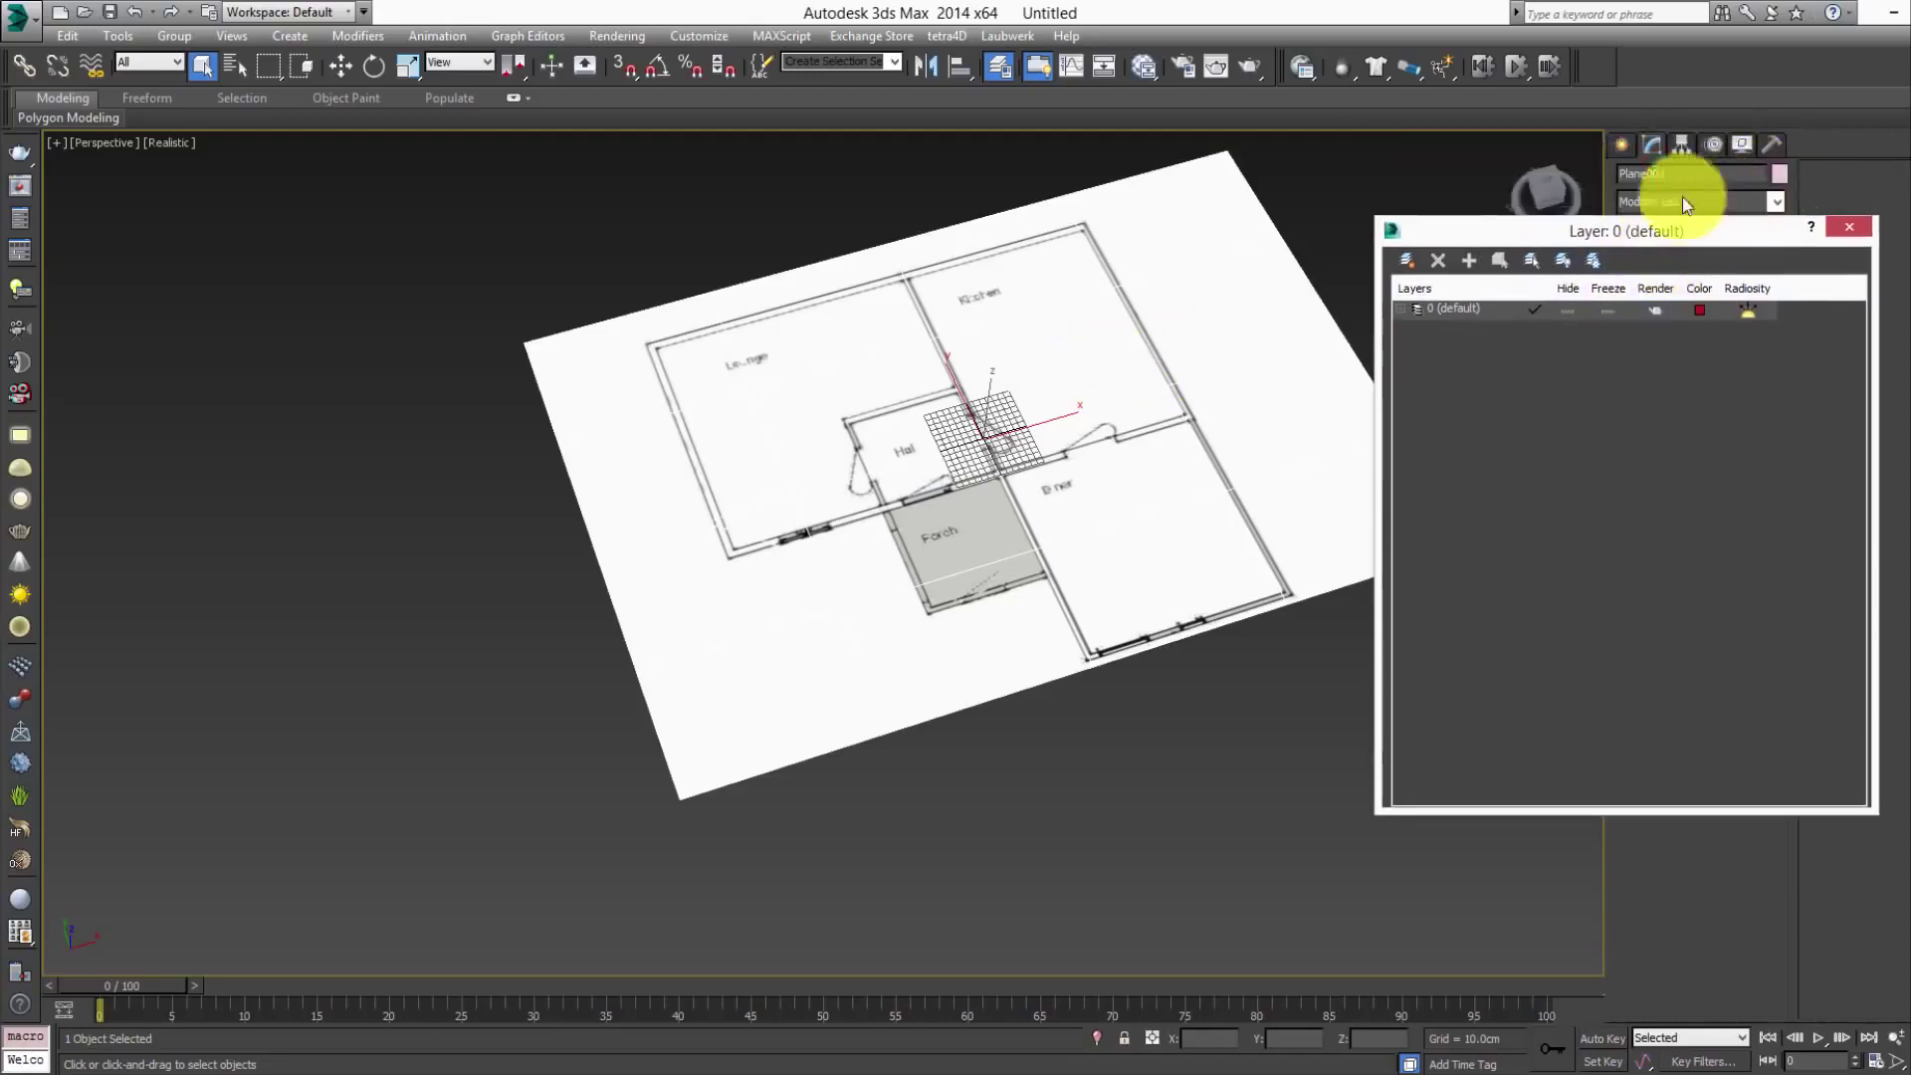
pyautogui.moveTo(1538, 241); pyautogui.dragTo(1571, 170)
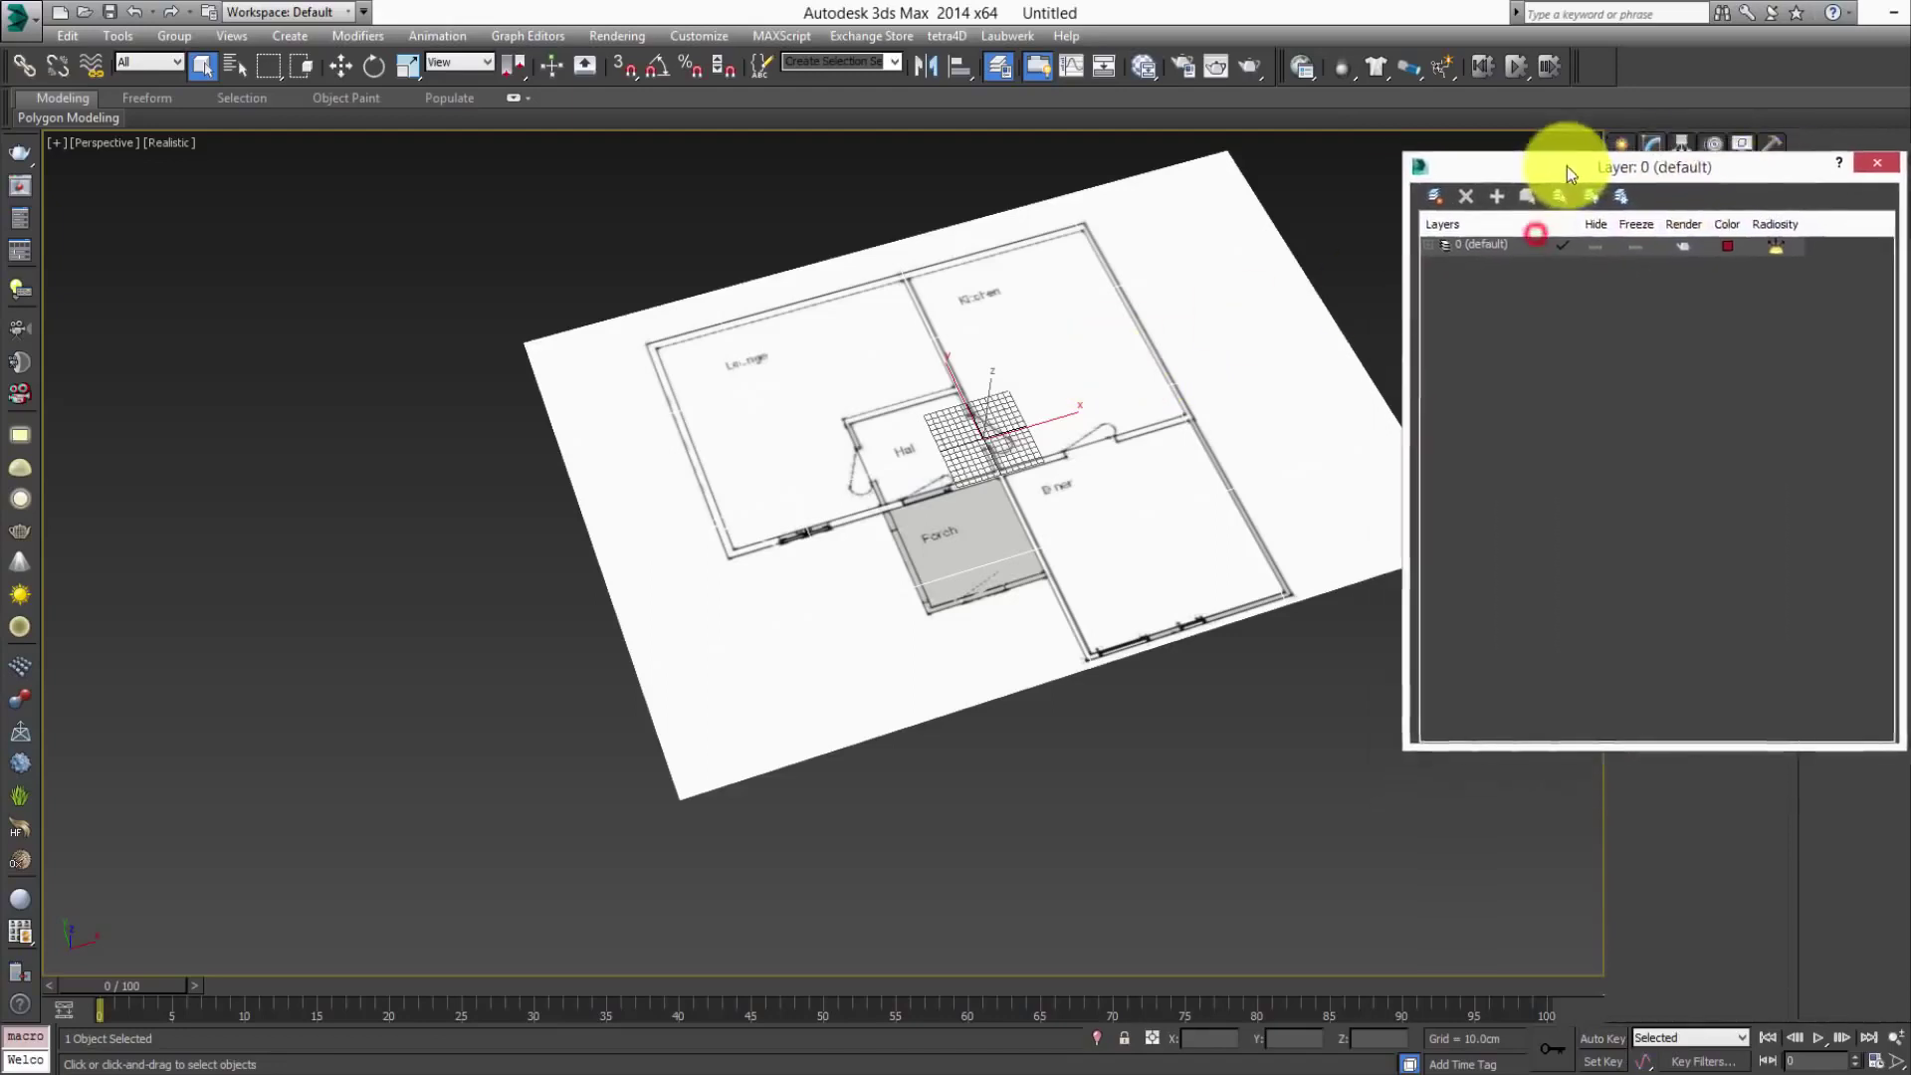
pyautogui.click(1433, 192)
pyautogui.click(1433, 192)
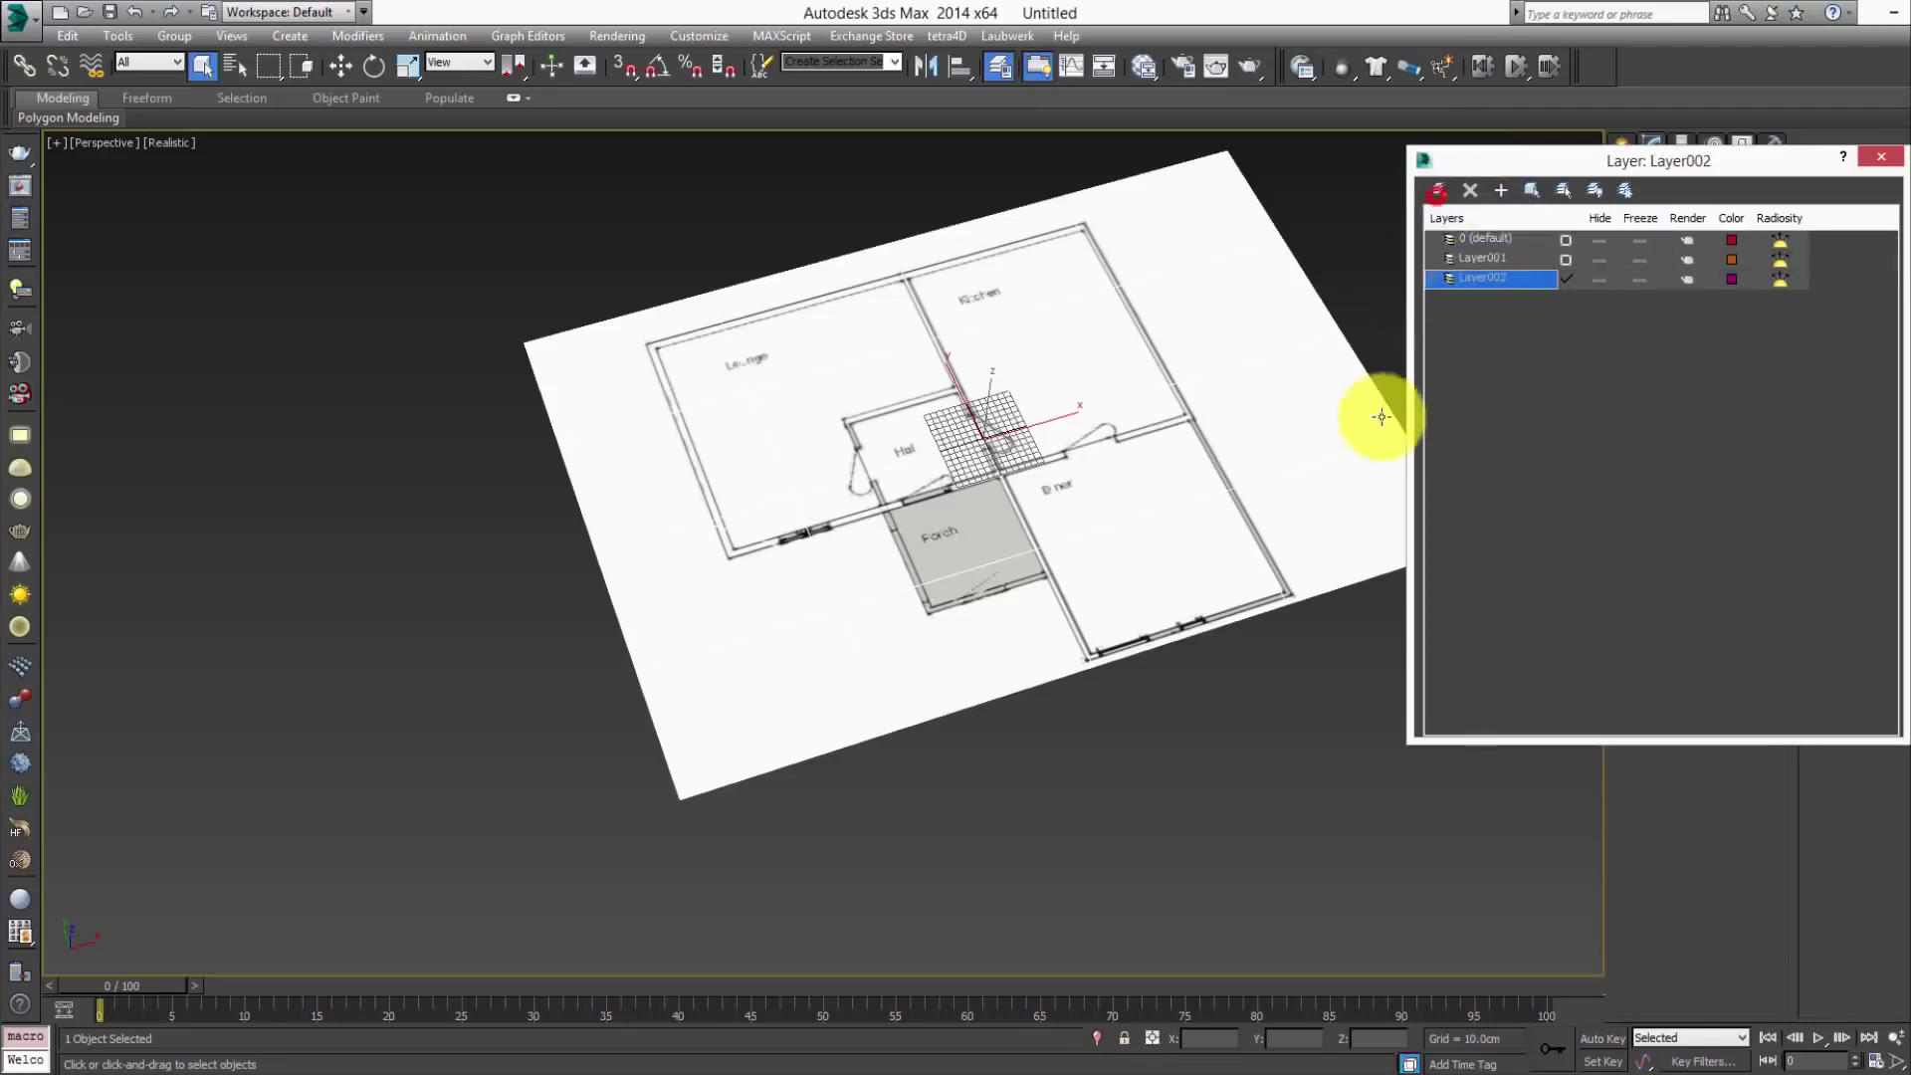
# - Rename the new layers Referans and duvar, then select Referans
pyautogui.click(1497, 259)
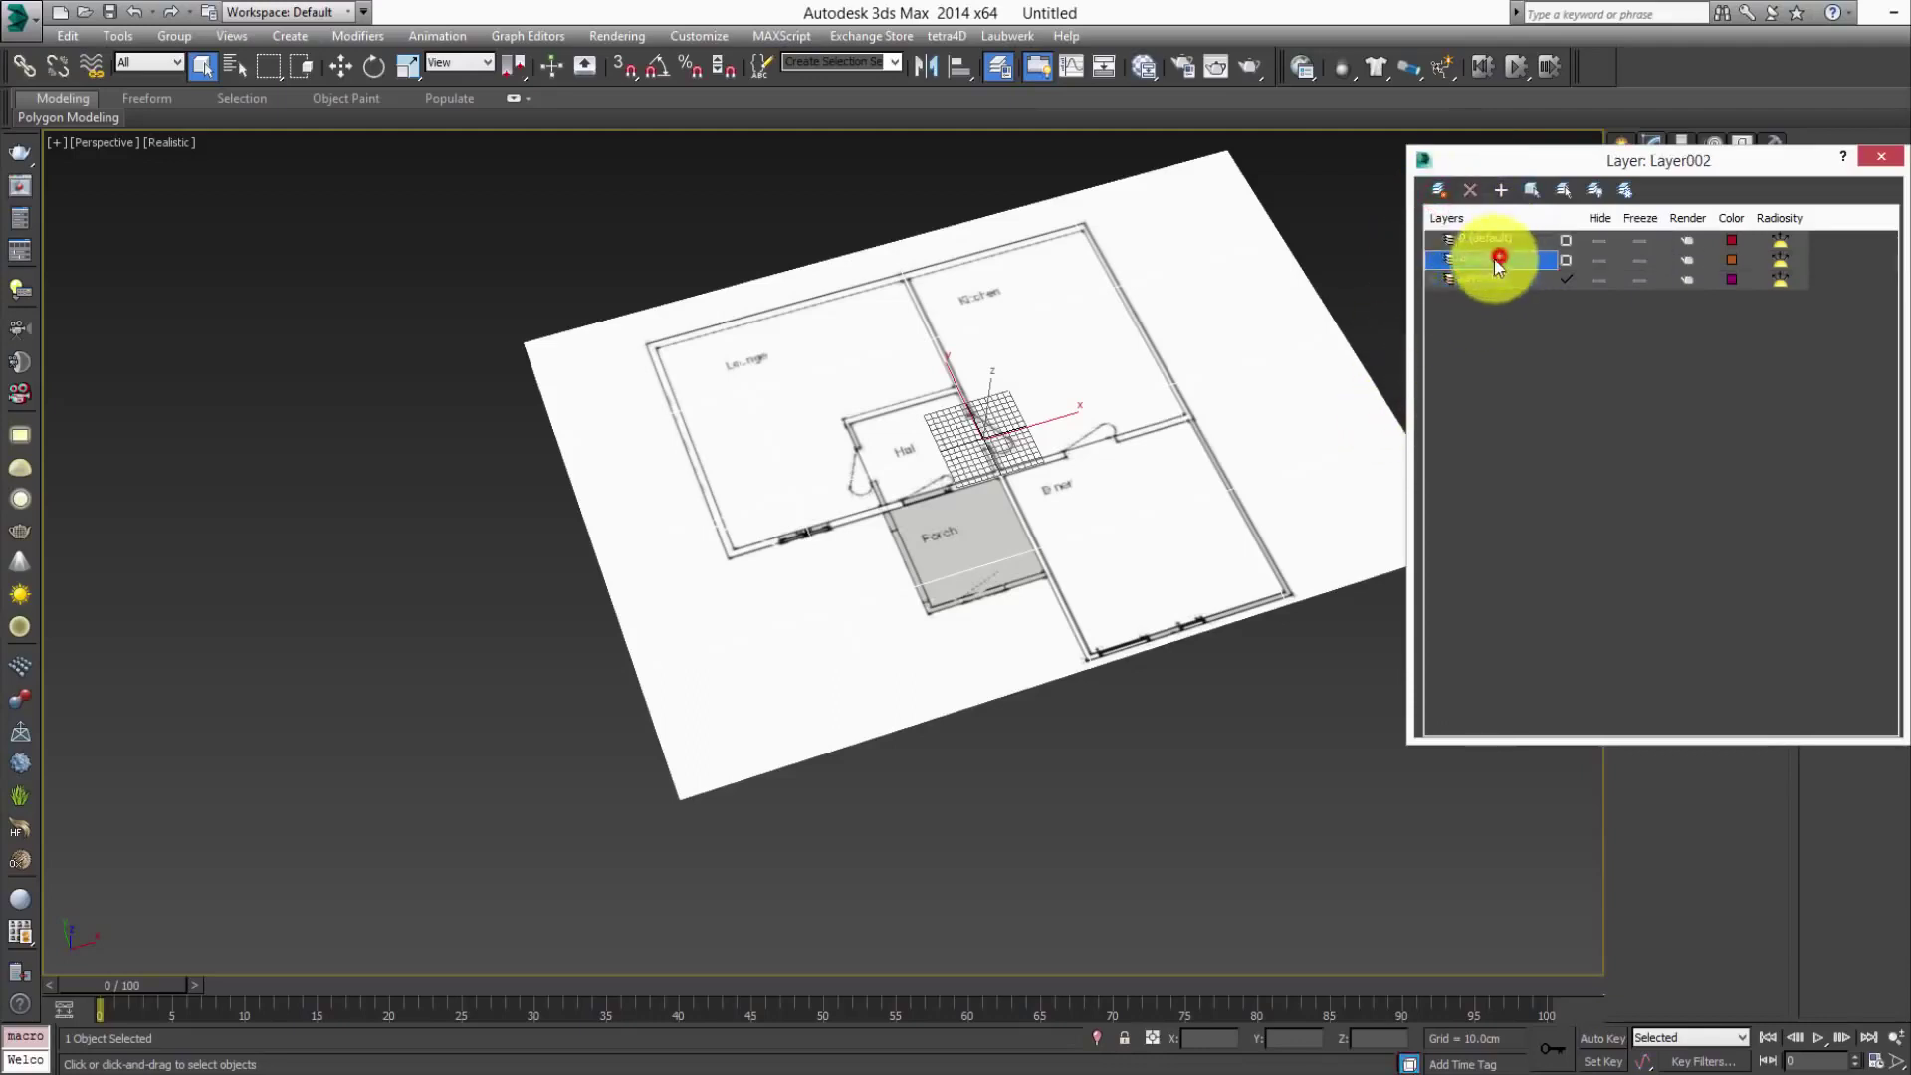
pyautogui.click(1513, 259)
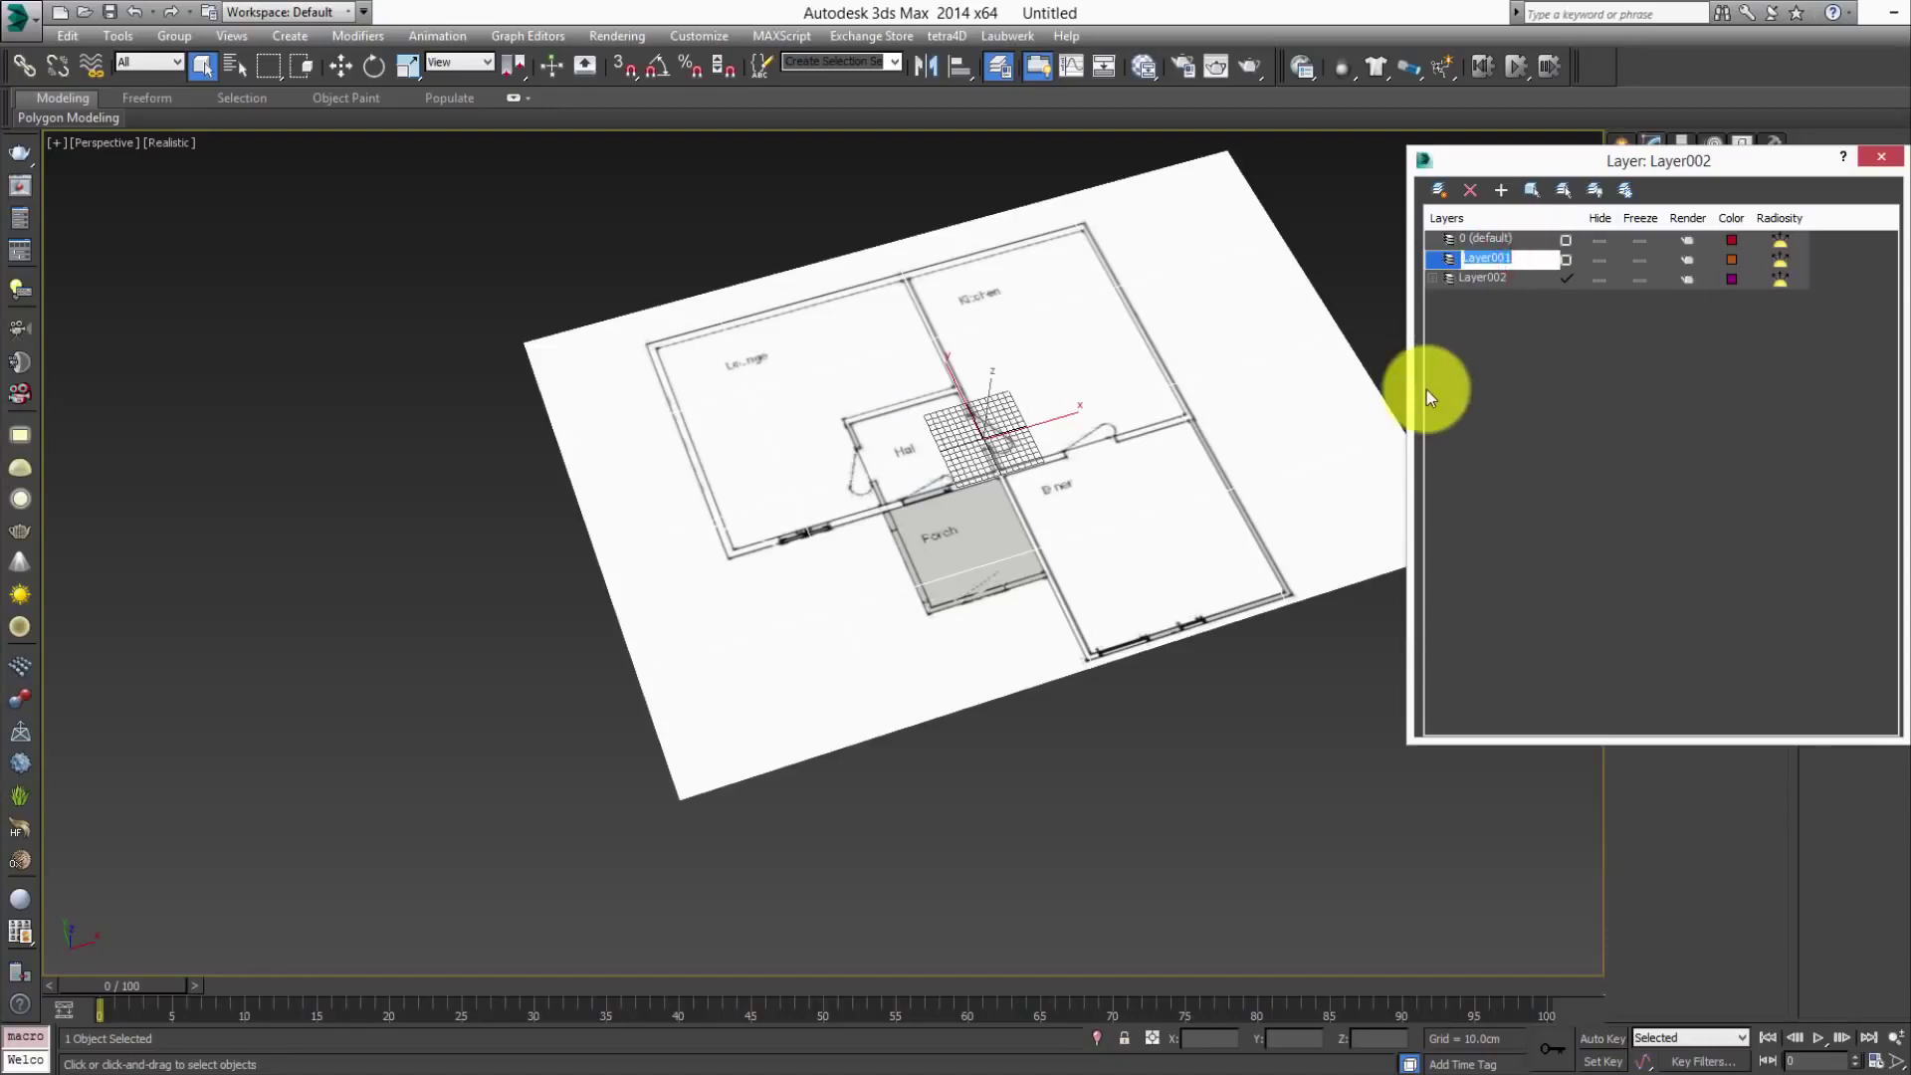
pyautogui.write('Refea')
pyautogui.write('renc')
pyautogui.write('e')
pyautogui.click(1517, 280)
pyautogui.click(1503, 276)
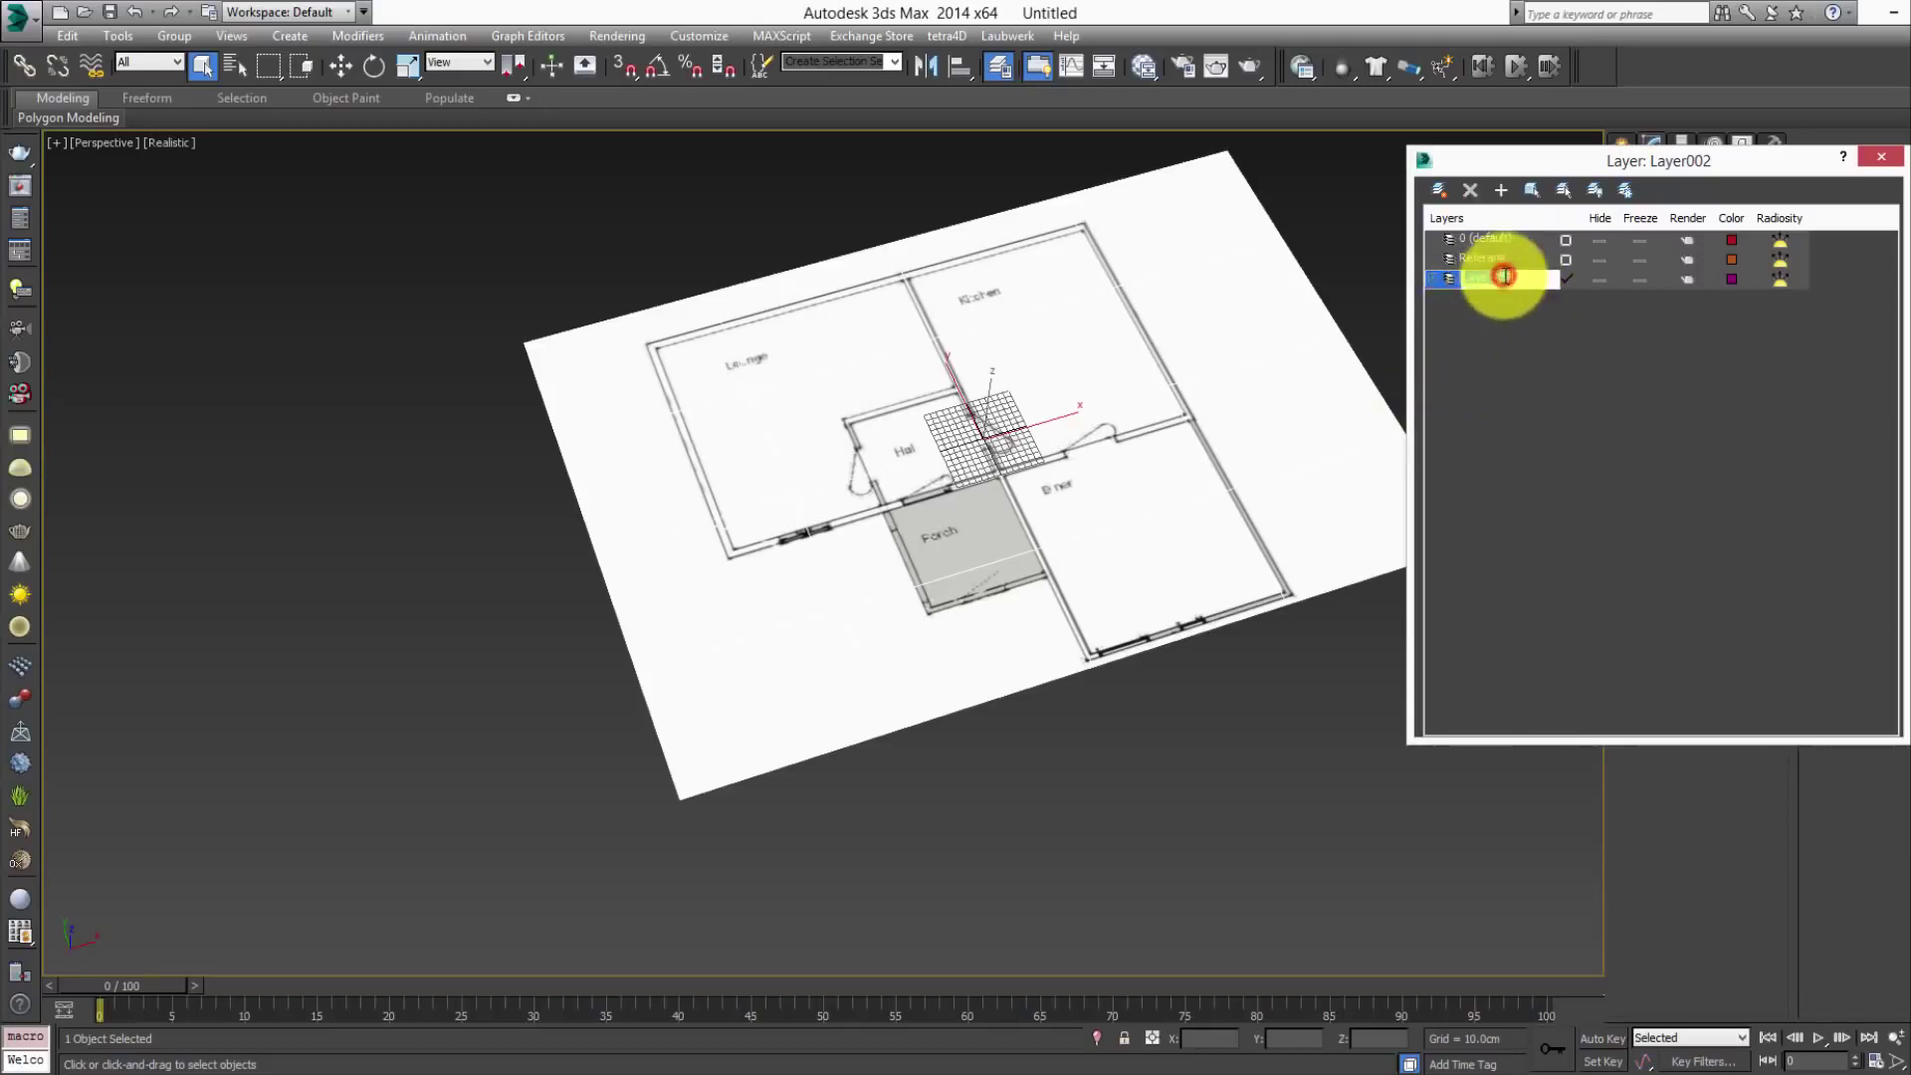
pyautogui.write('duvar')
pyautogui.click(1512, 351)
pyautogui.click(1152, 349)
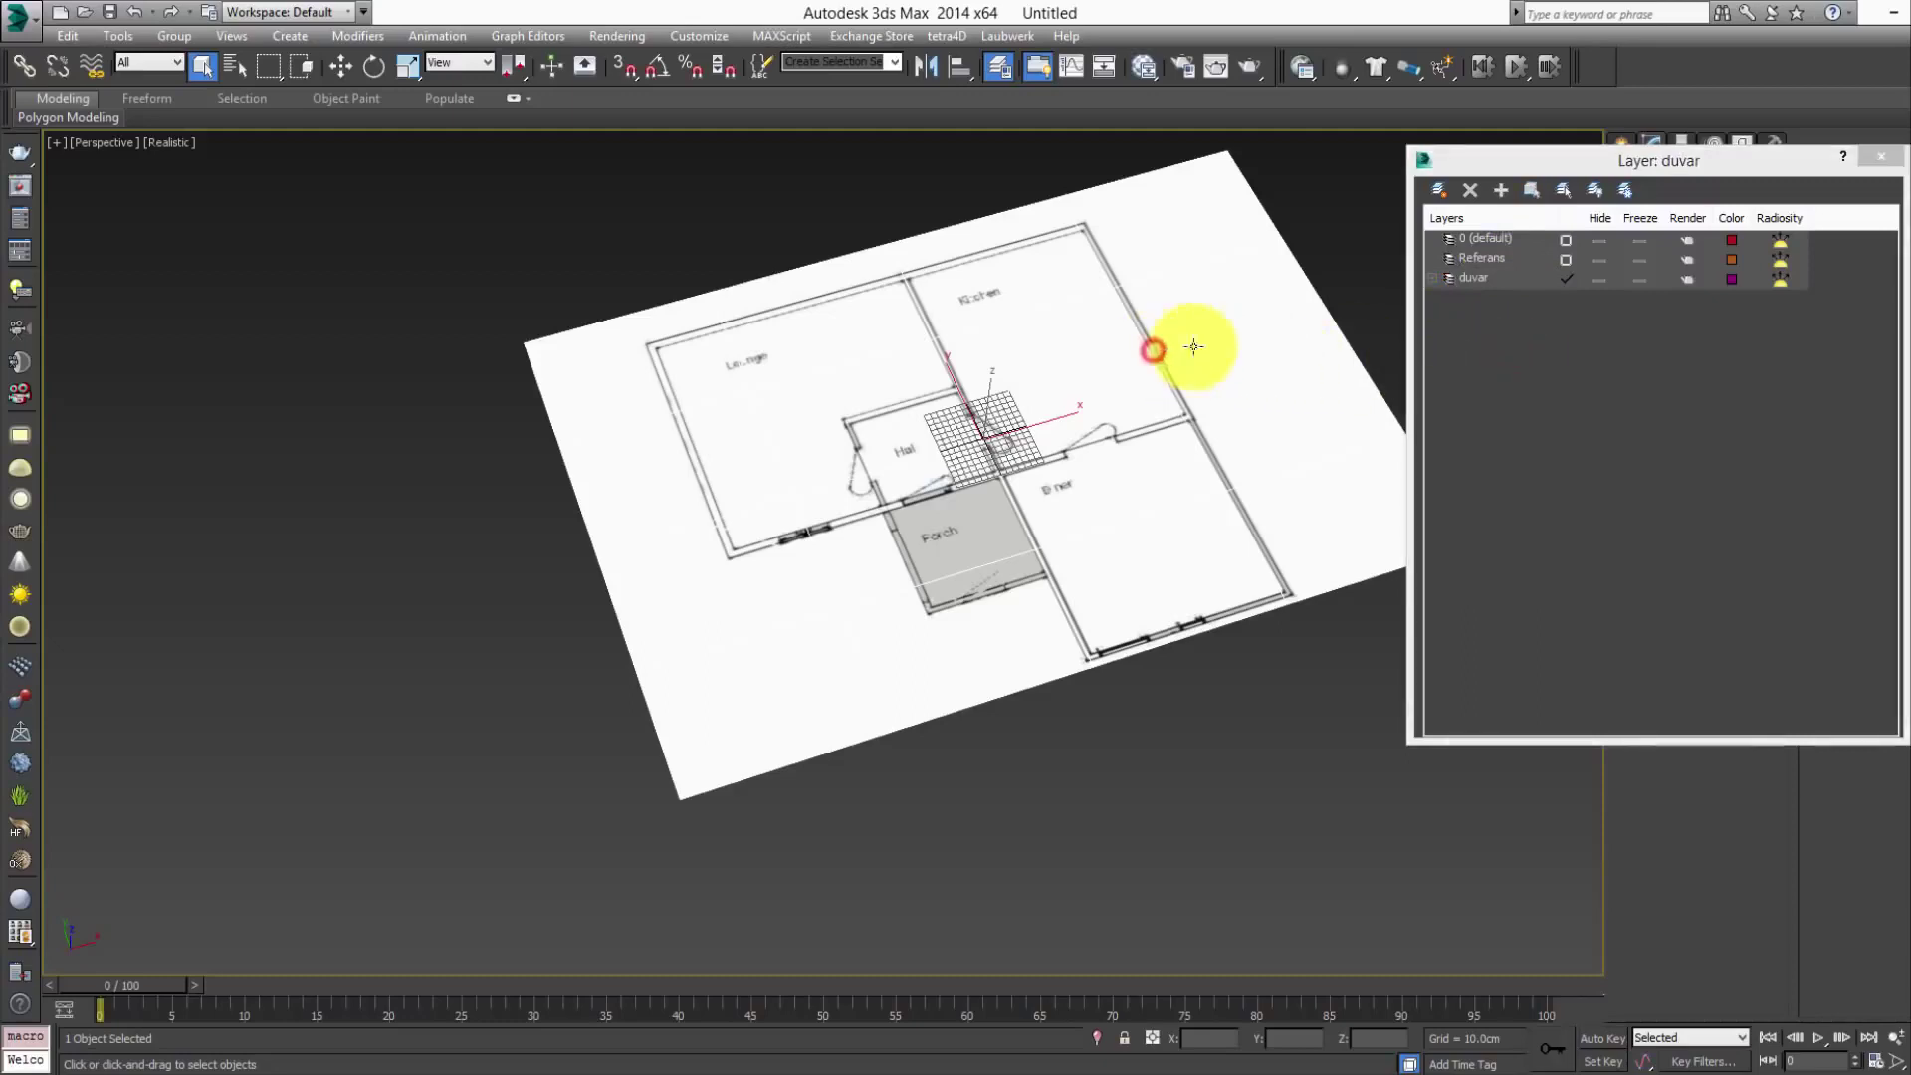
pyautogui.click(1491, 259)
# - Add the selected plane to the Referans layer and toggle its visibility off and back on
pyautogui.rightClick(1505, 264)
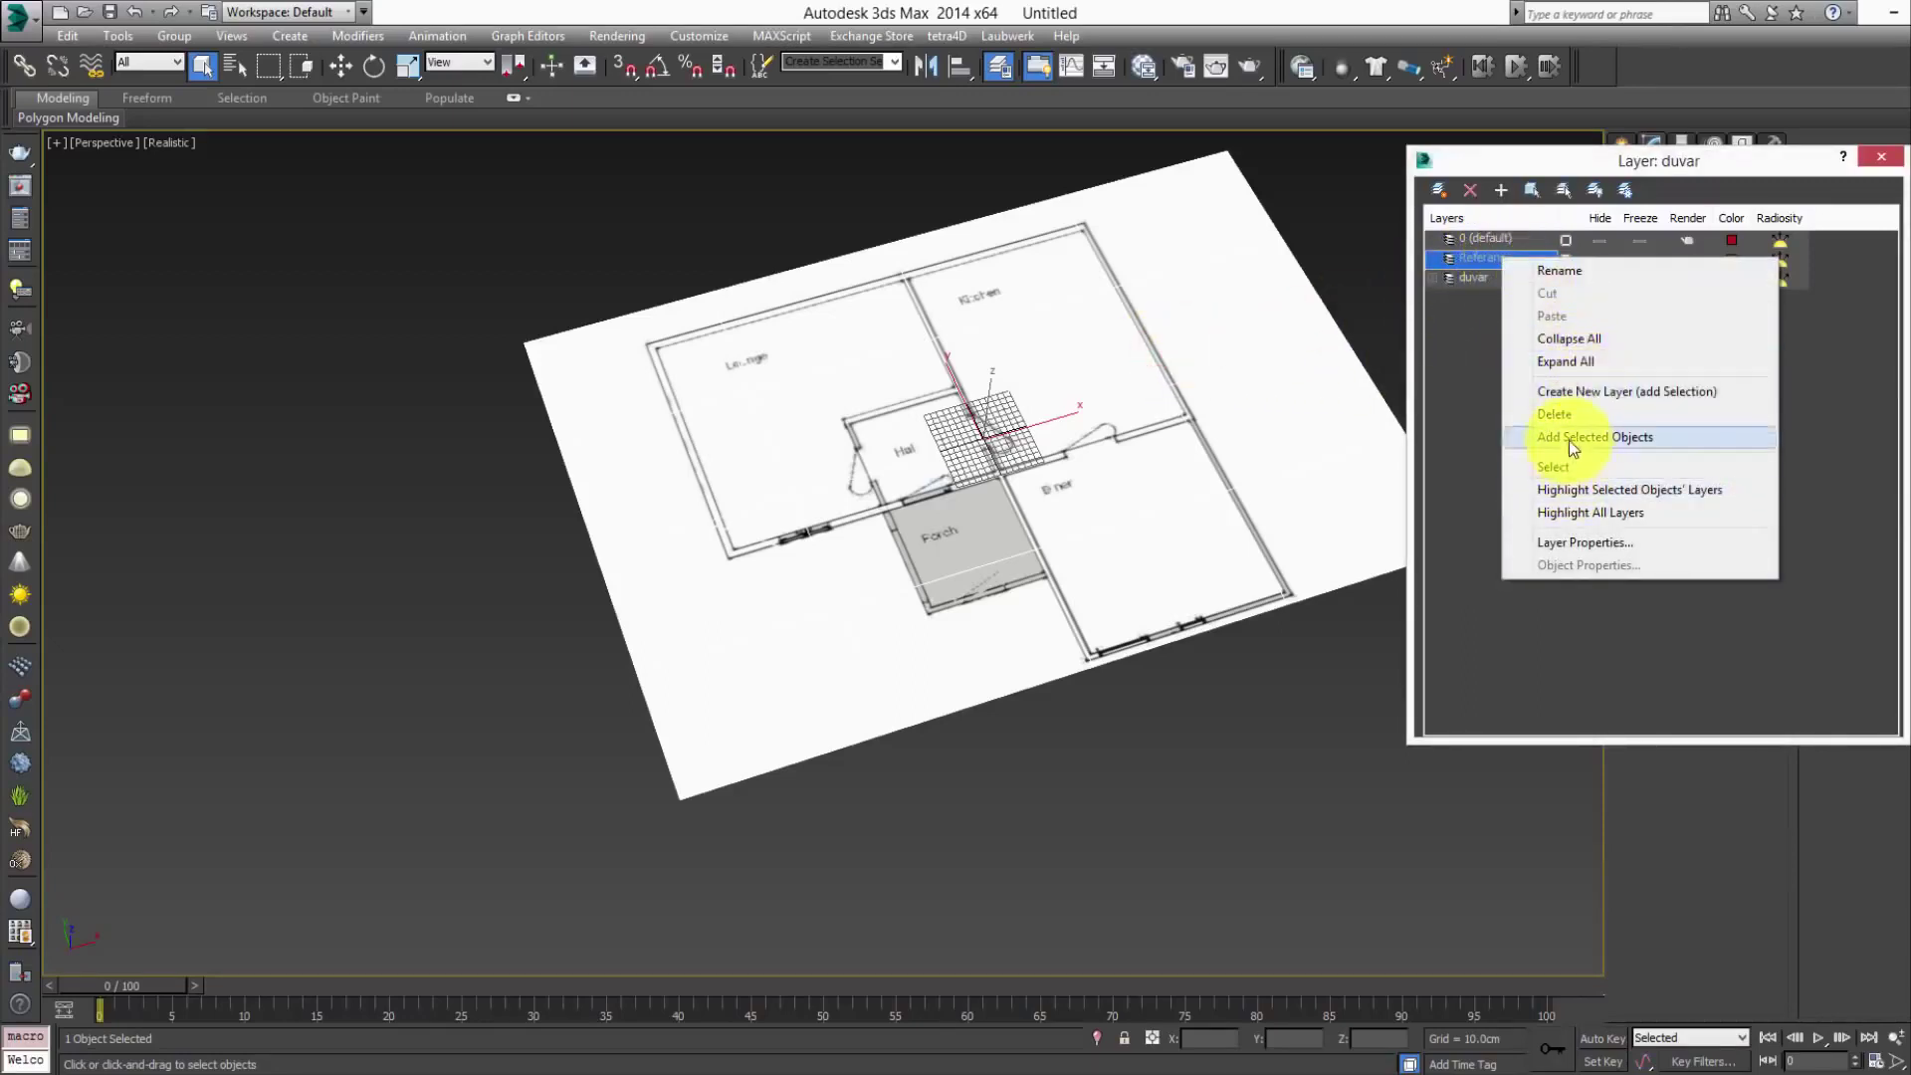
pyautogui.click(1594, 443)
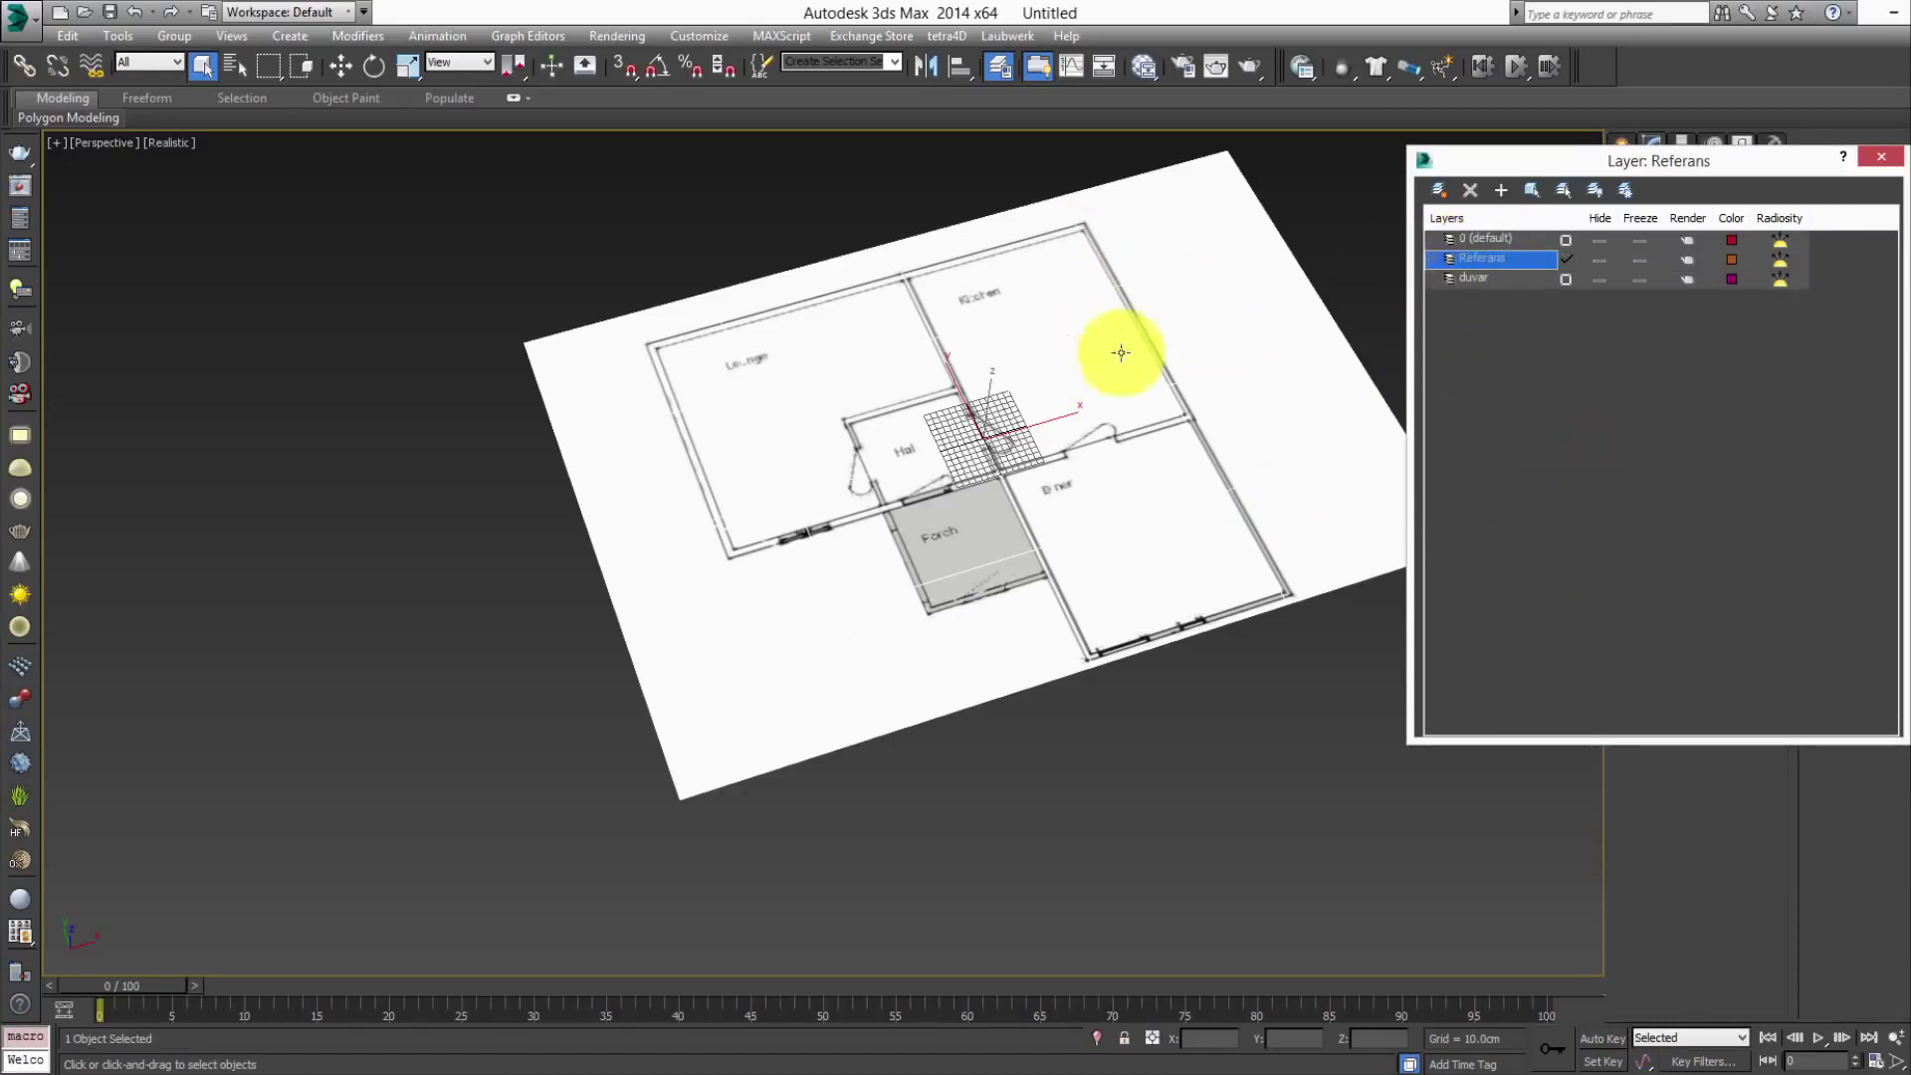
pyautogui.click(1602, 261)
pyautogui.click(1602, 261)
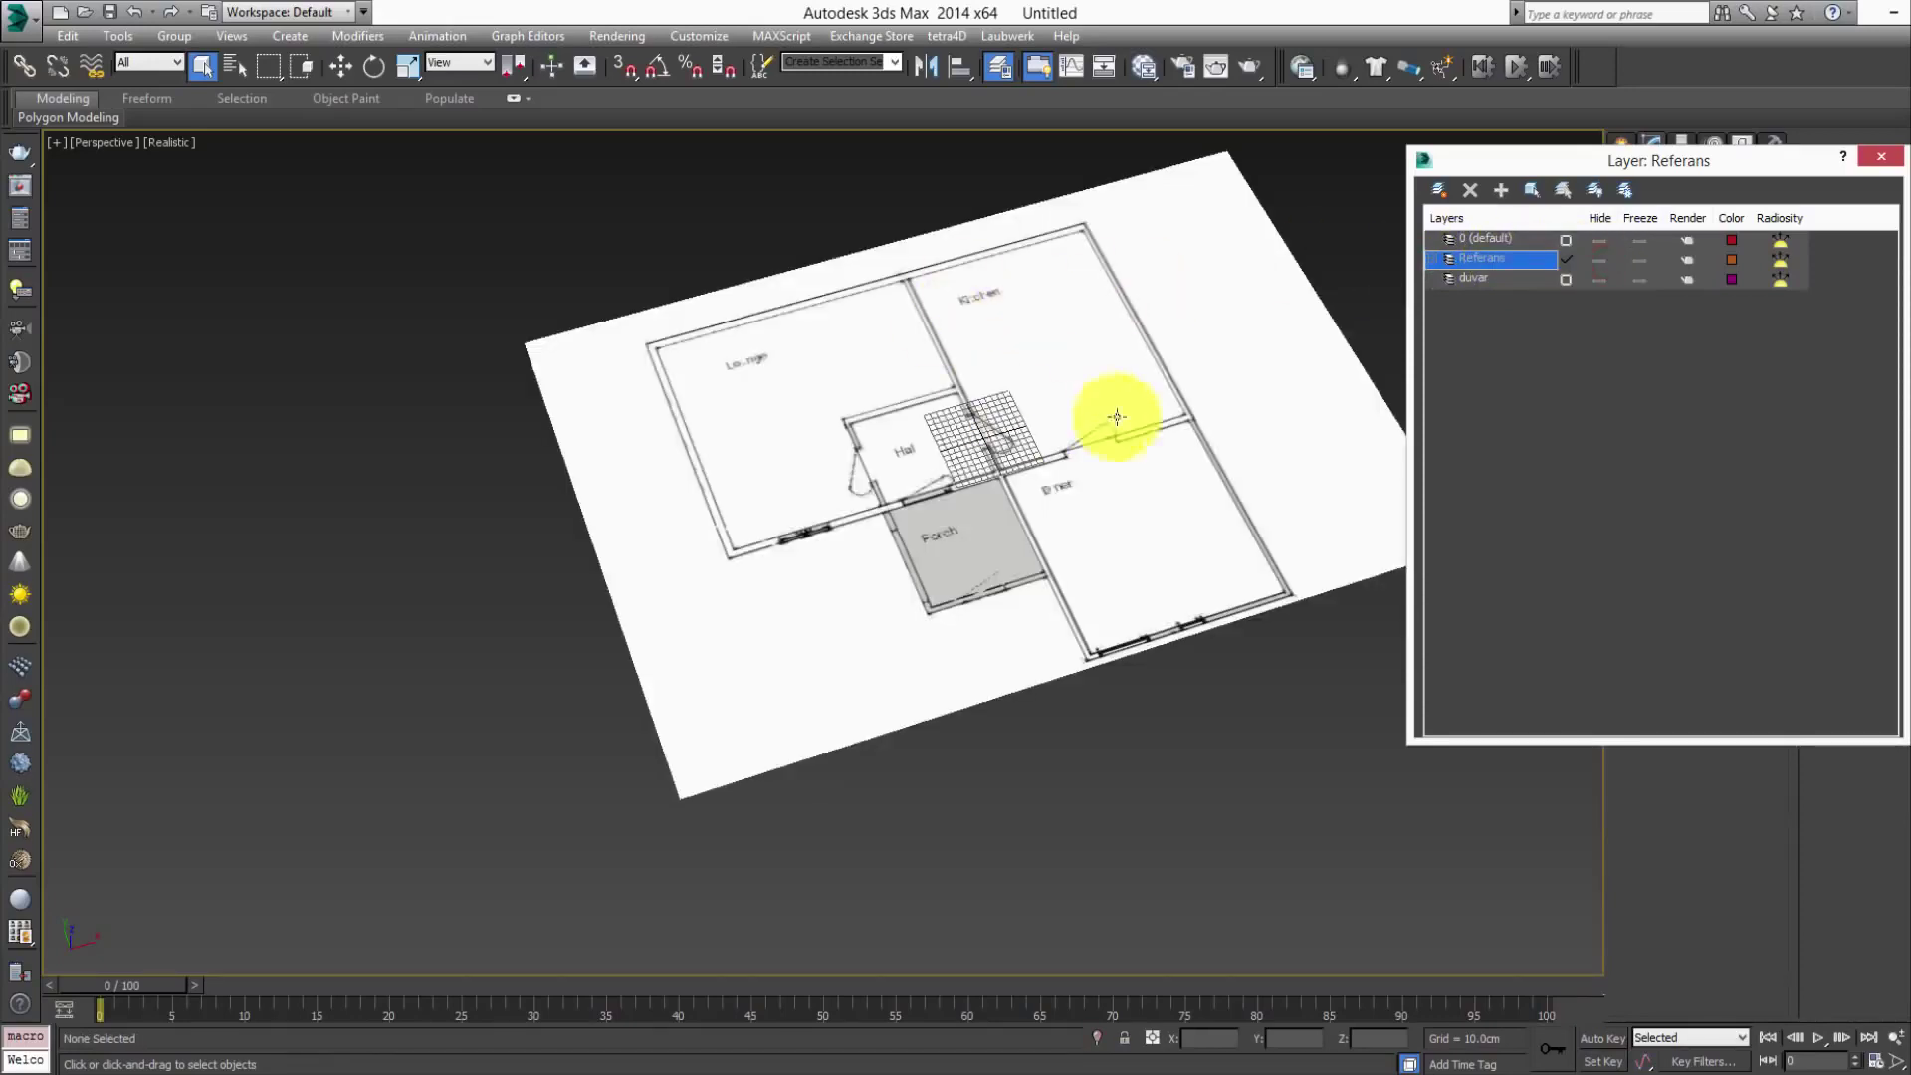
pyautogui.click(1599, 261)
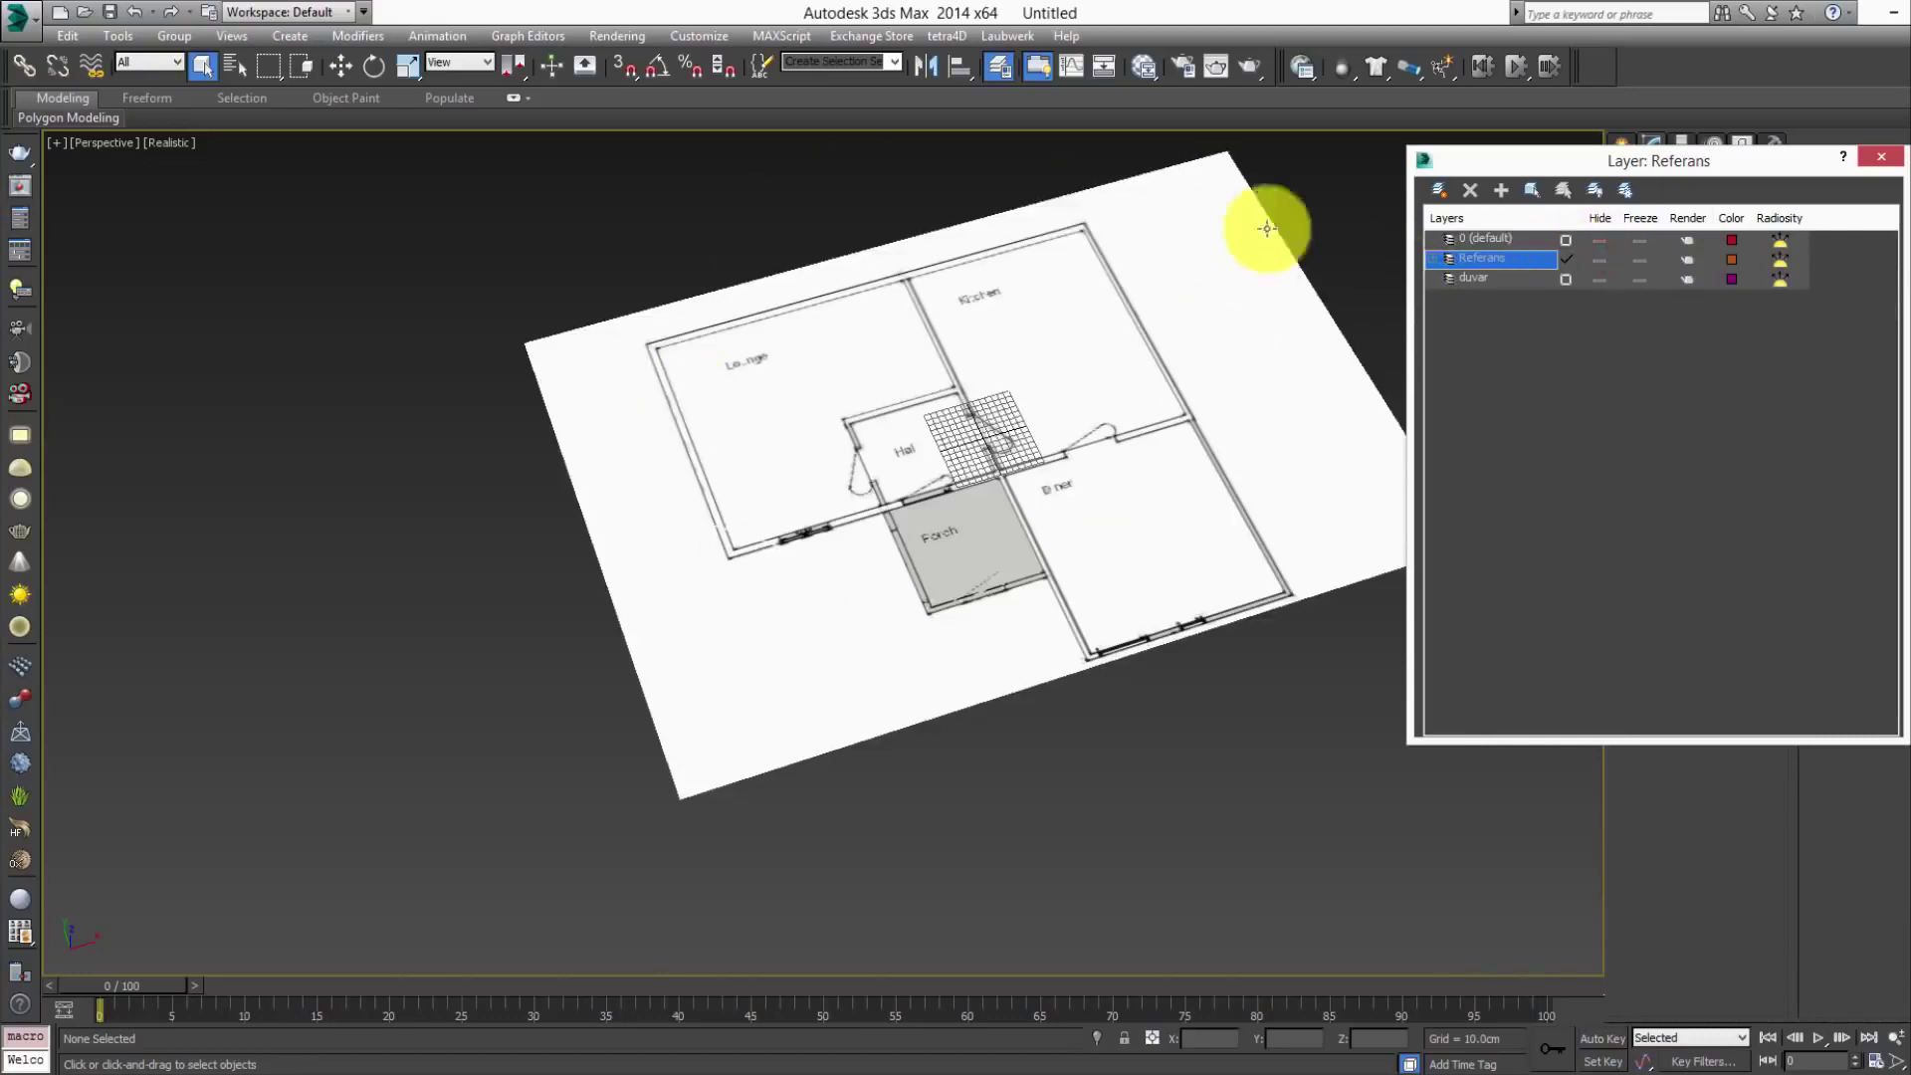
# - Toggle freezing on the Referans layer, leaving it unfrozen
pyautogui.click(1637, 260)
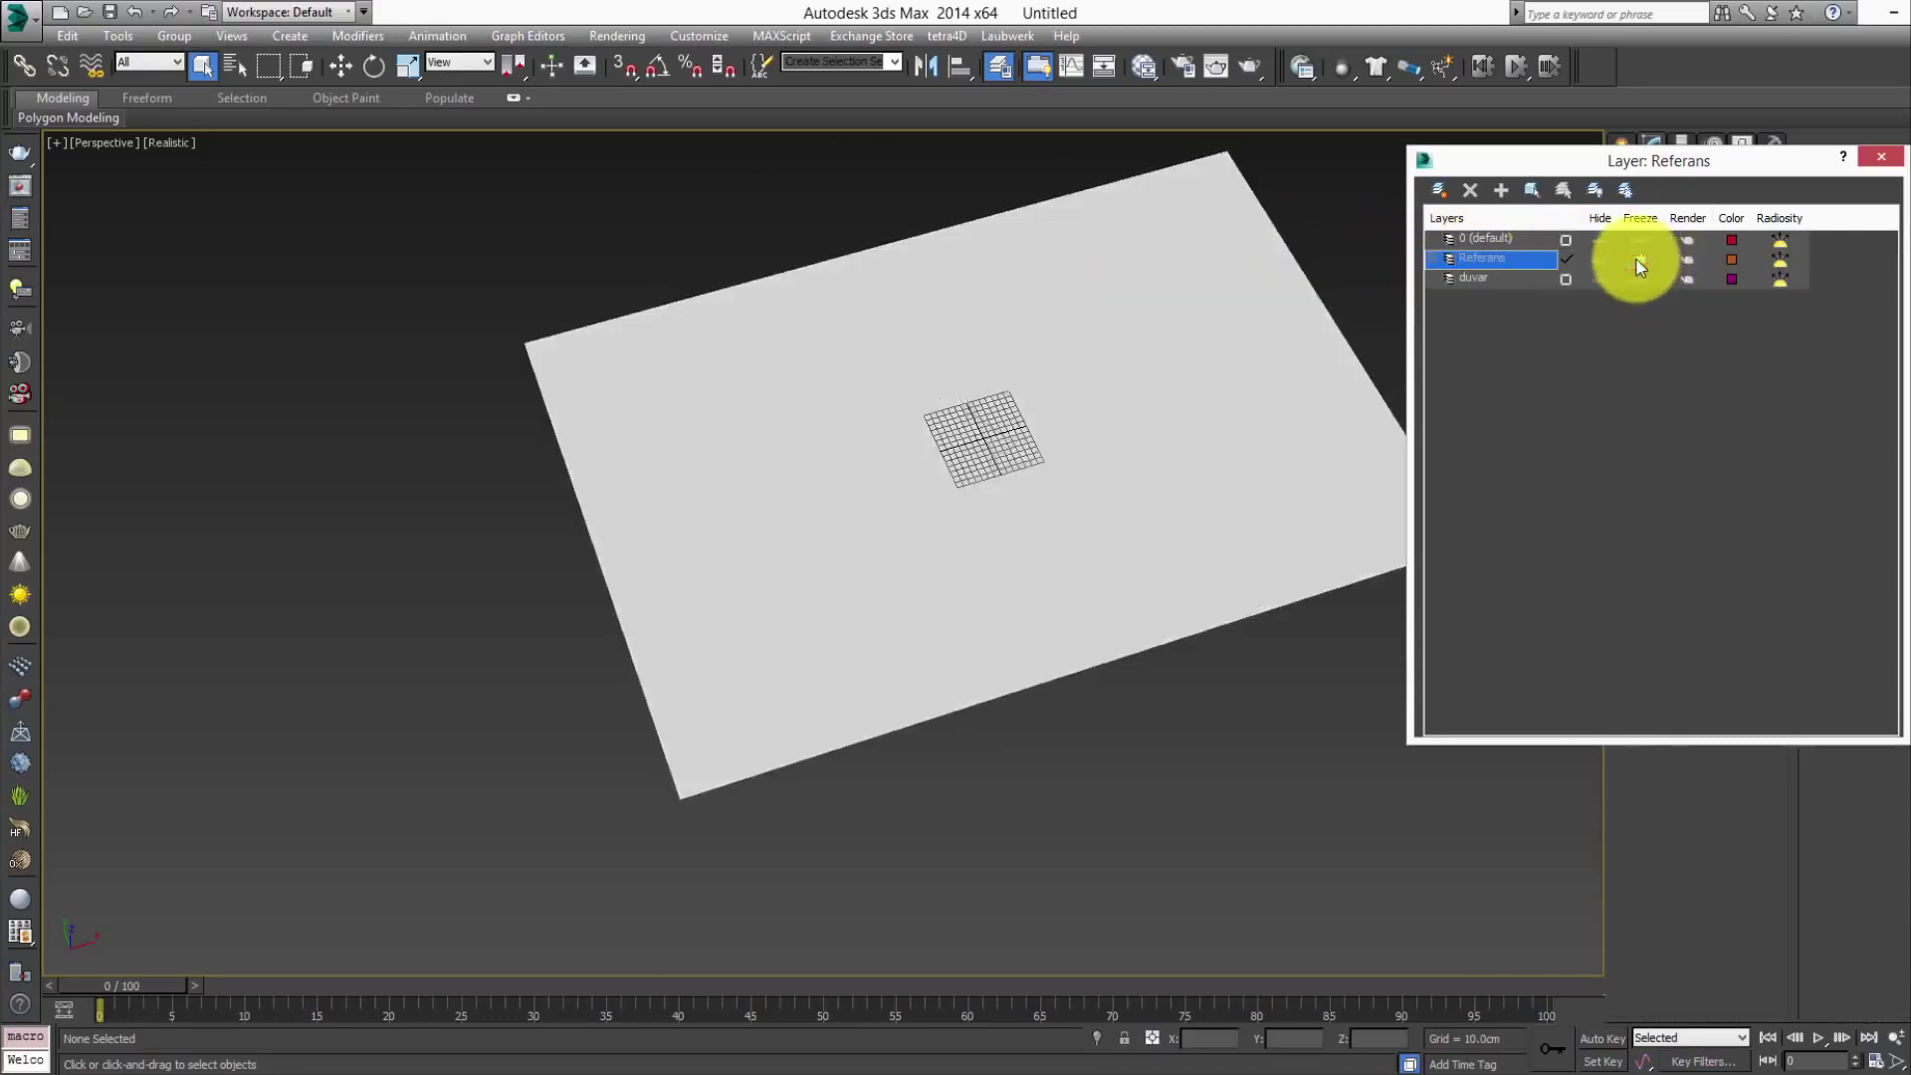
pyautogui.click(1639, 260)
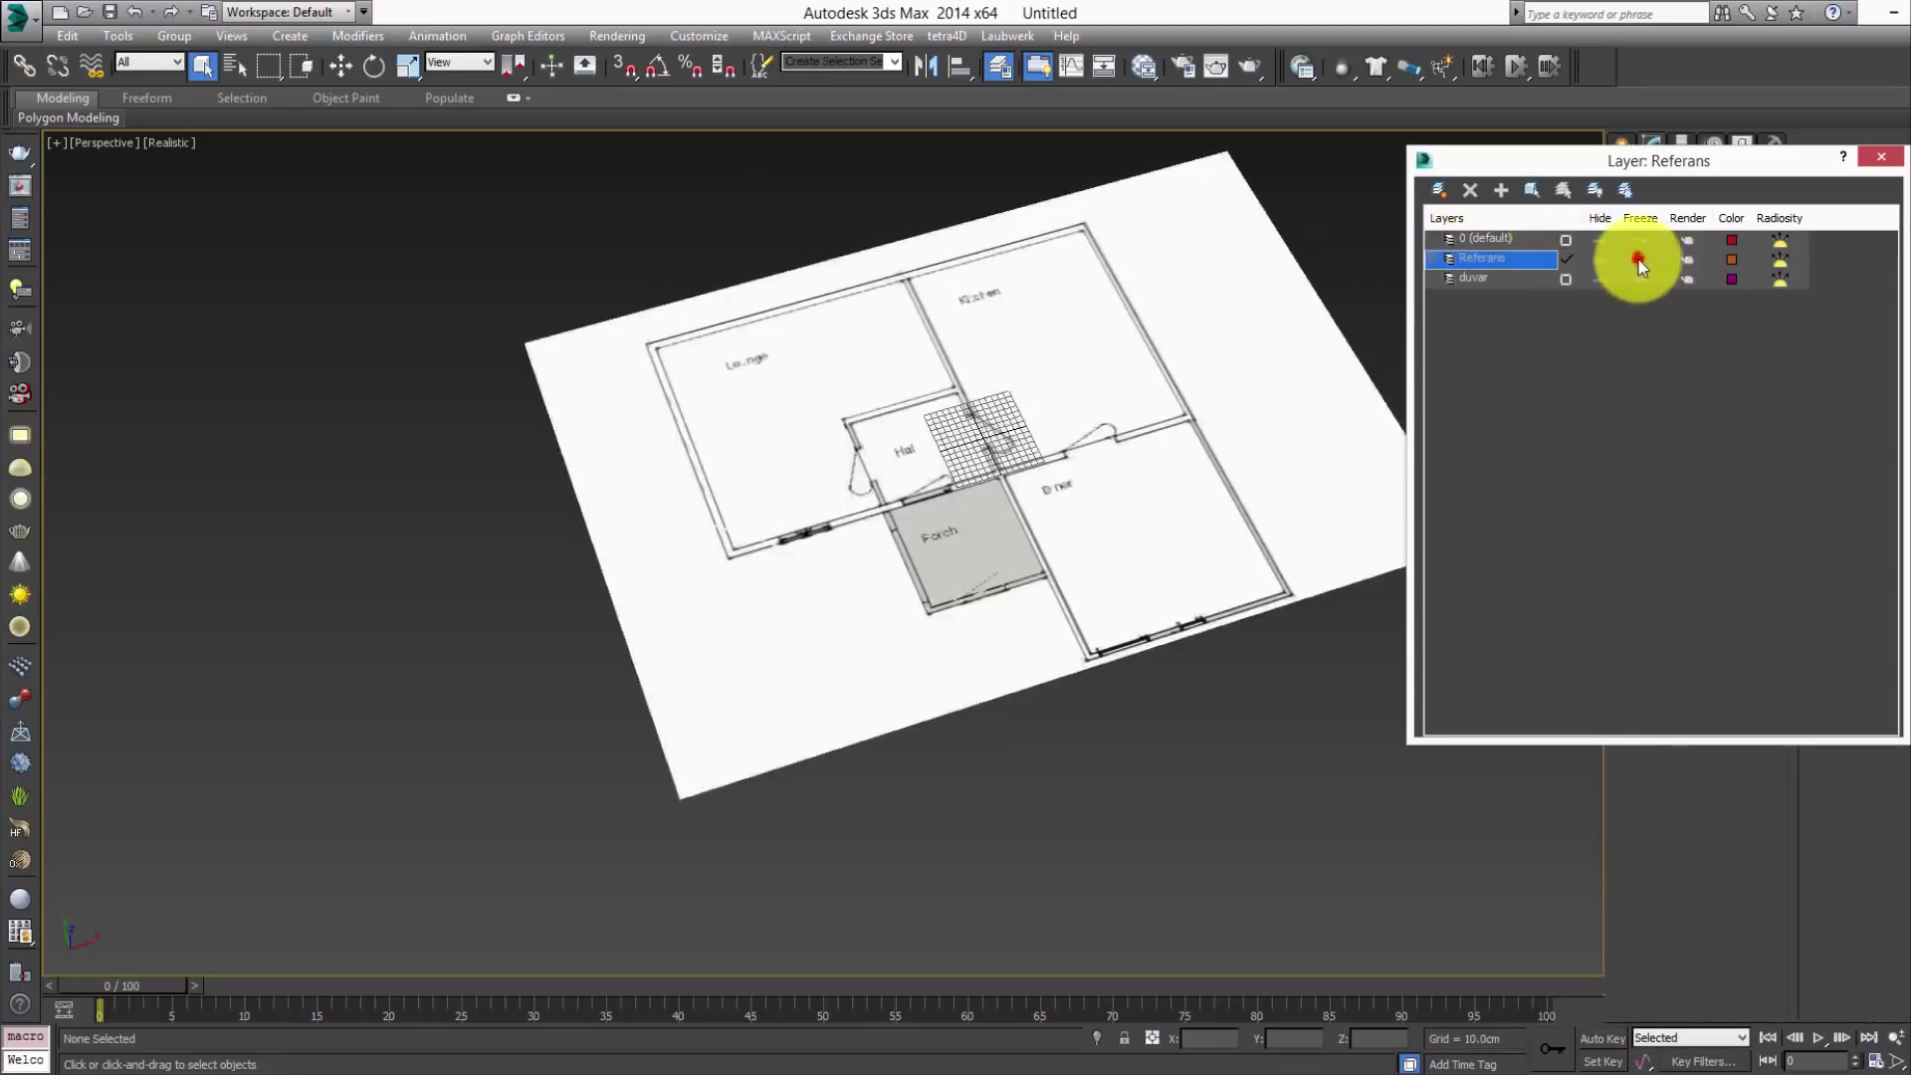
pyautogui.click(1636, 260)
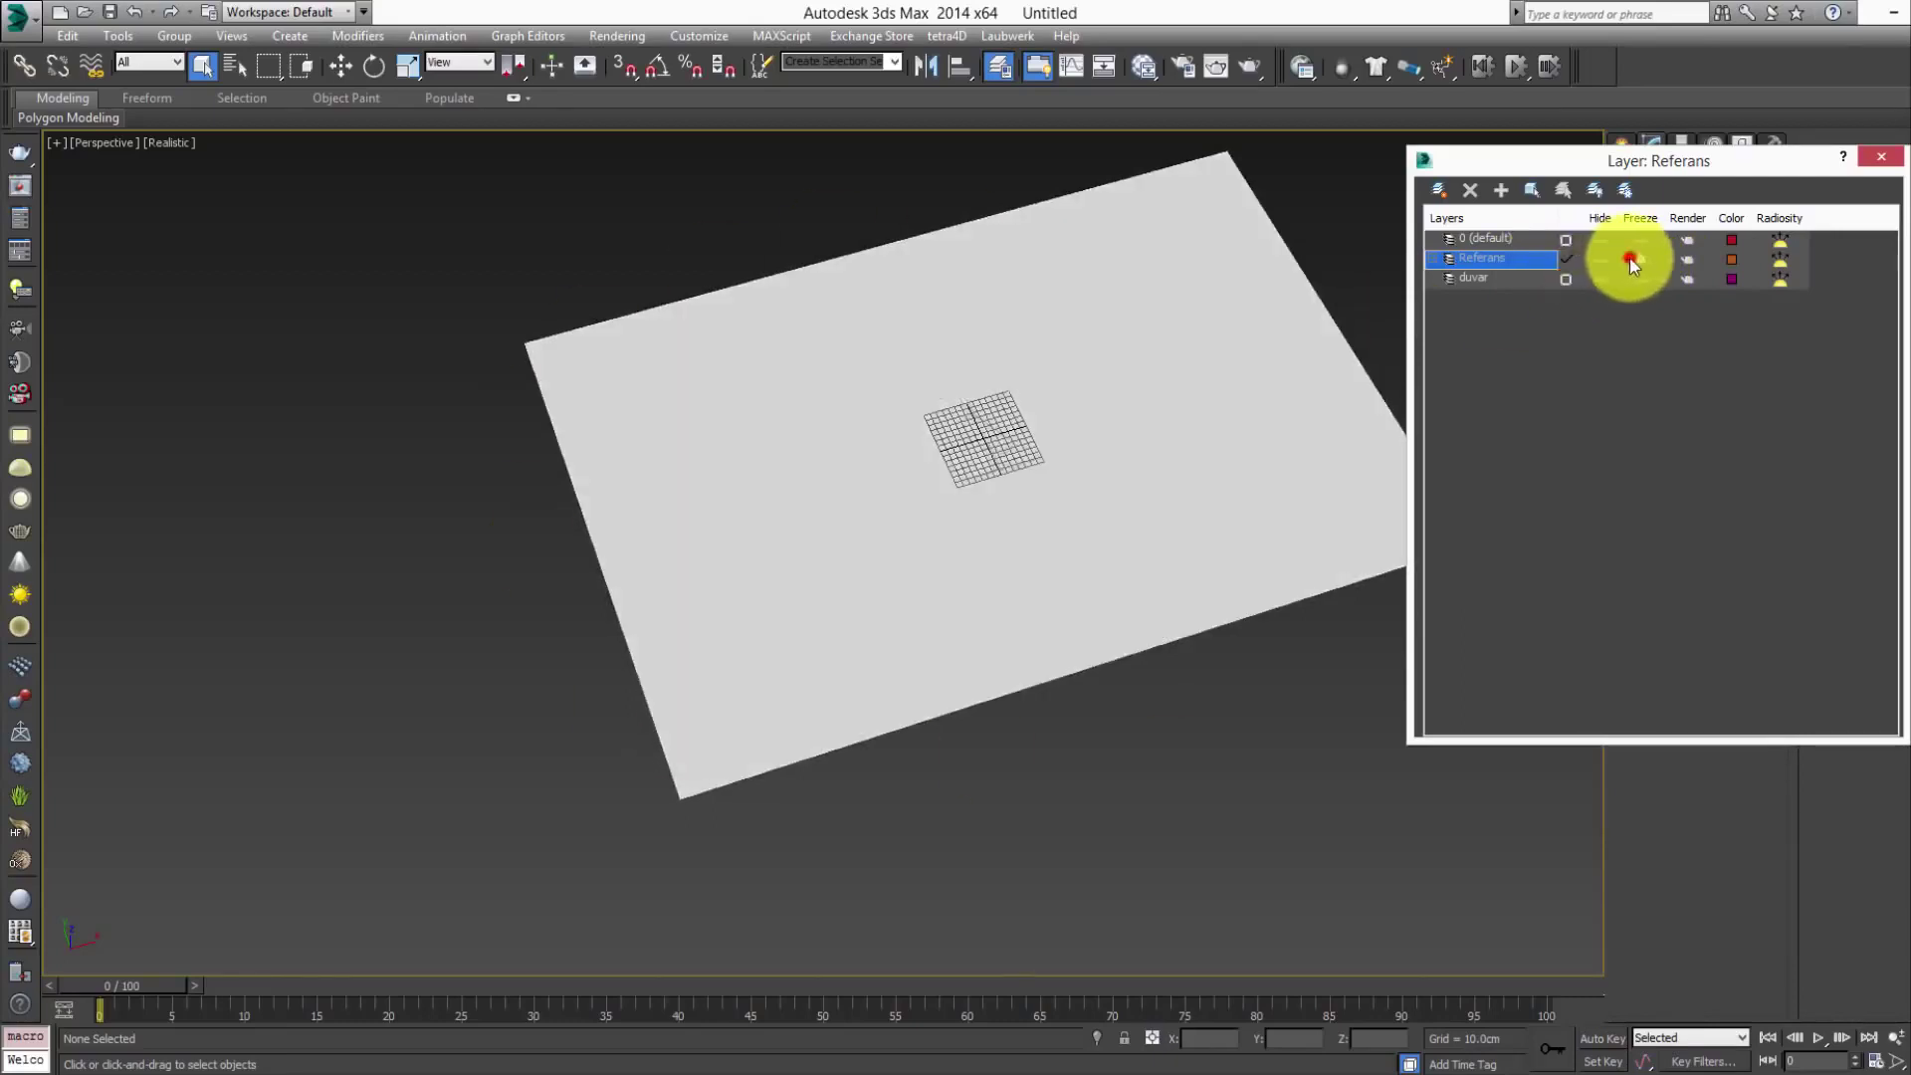
pyautogui.click(1636, 260)
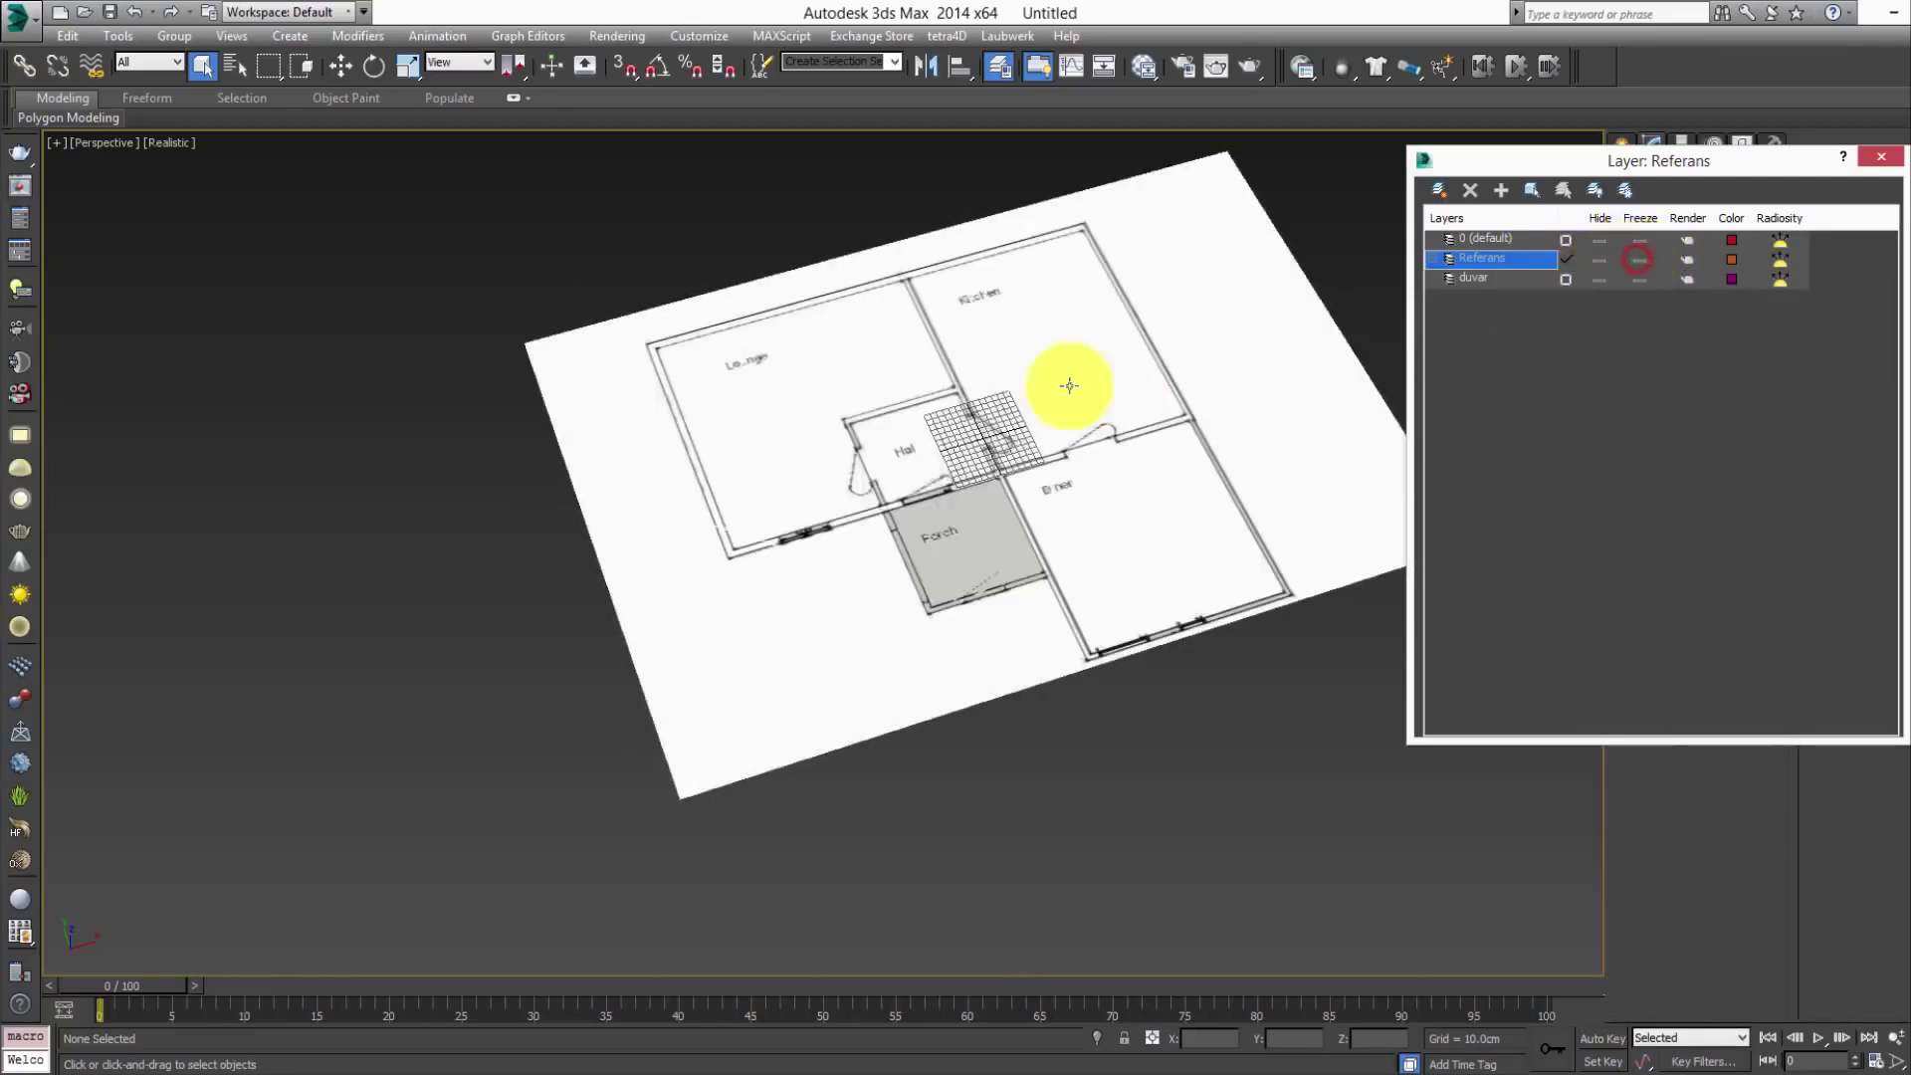
# - Turn off Show Frozen in Gray in Plane001's Object Properties and confirm
pyautogui.rightClick(1009, 327)
pyautogui.click(844, 386)
pyautogui.rightClick(1027, 291)
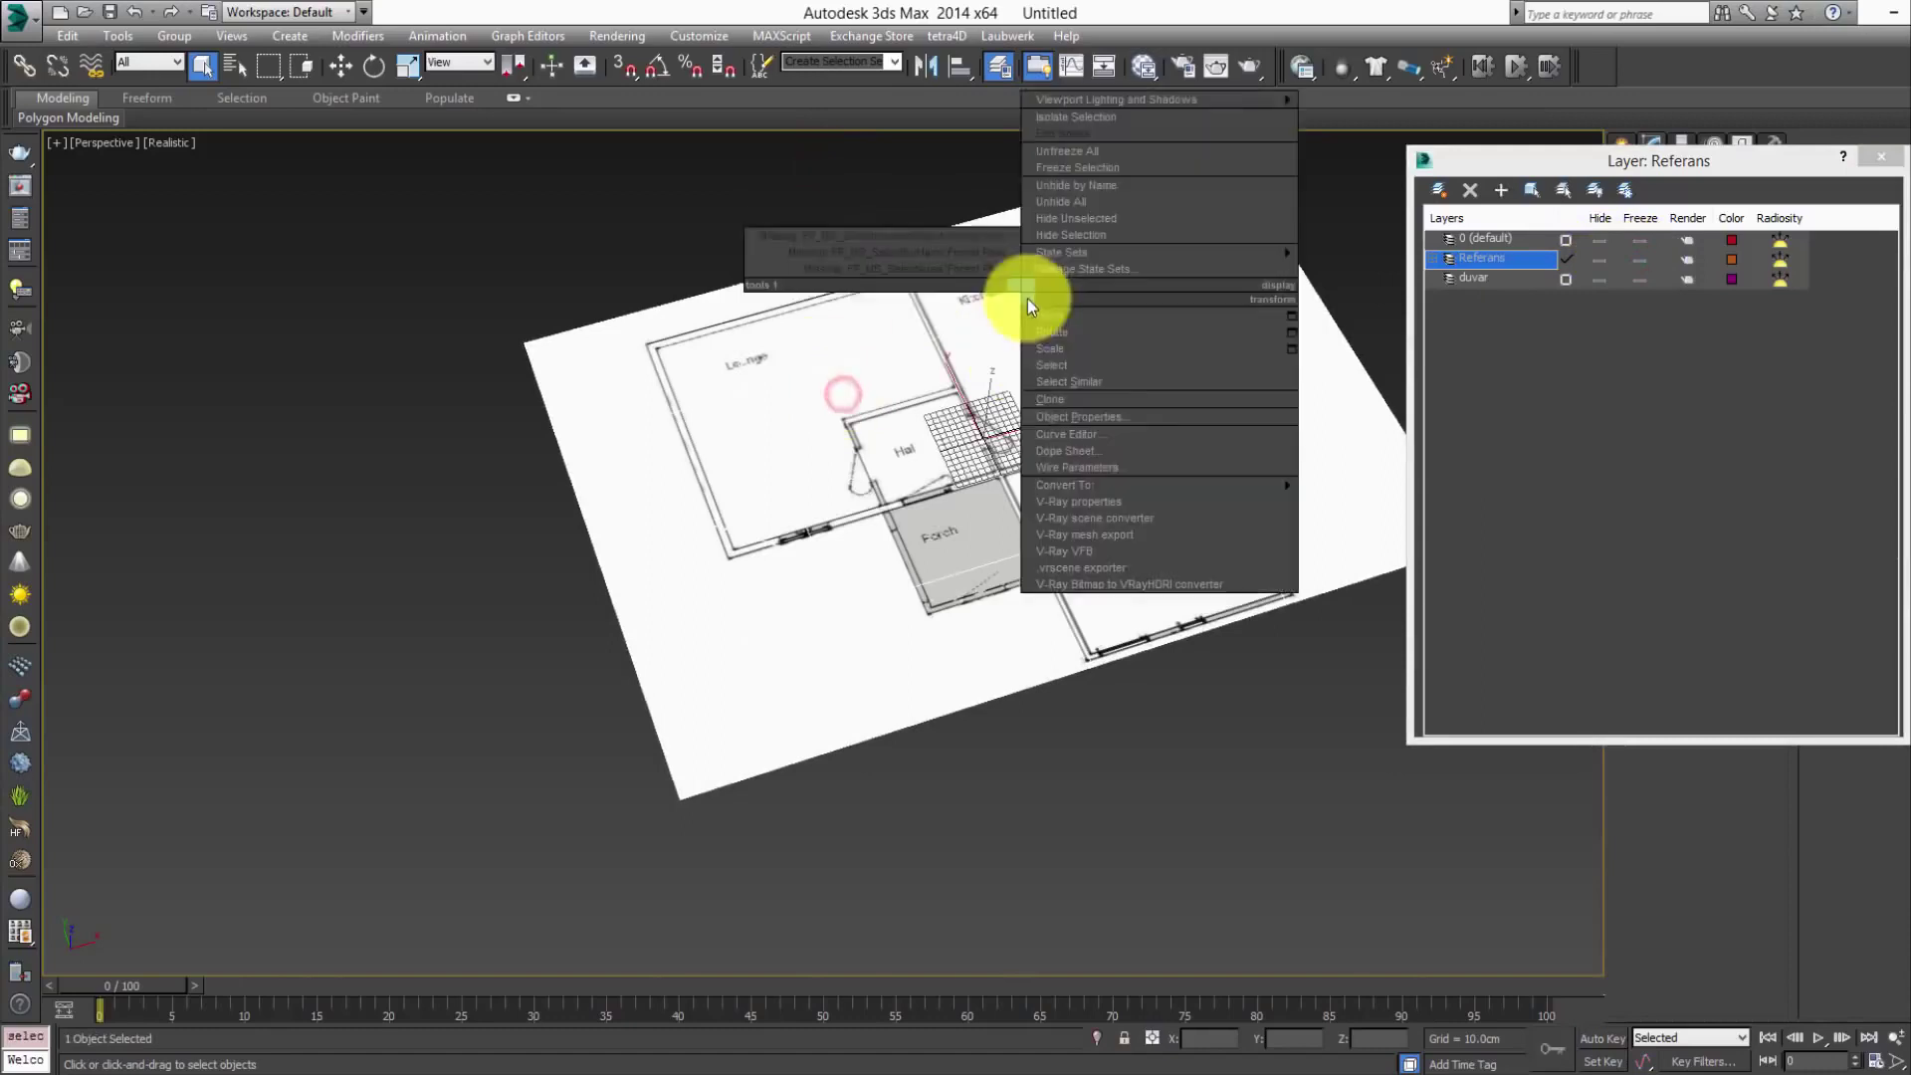
pyautogui.click(1099, 426)
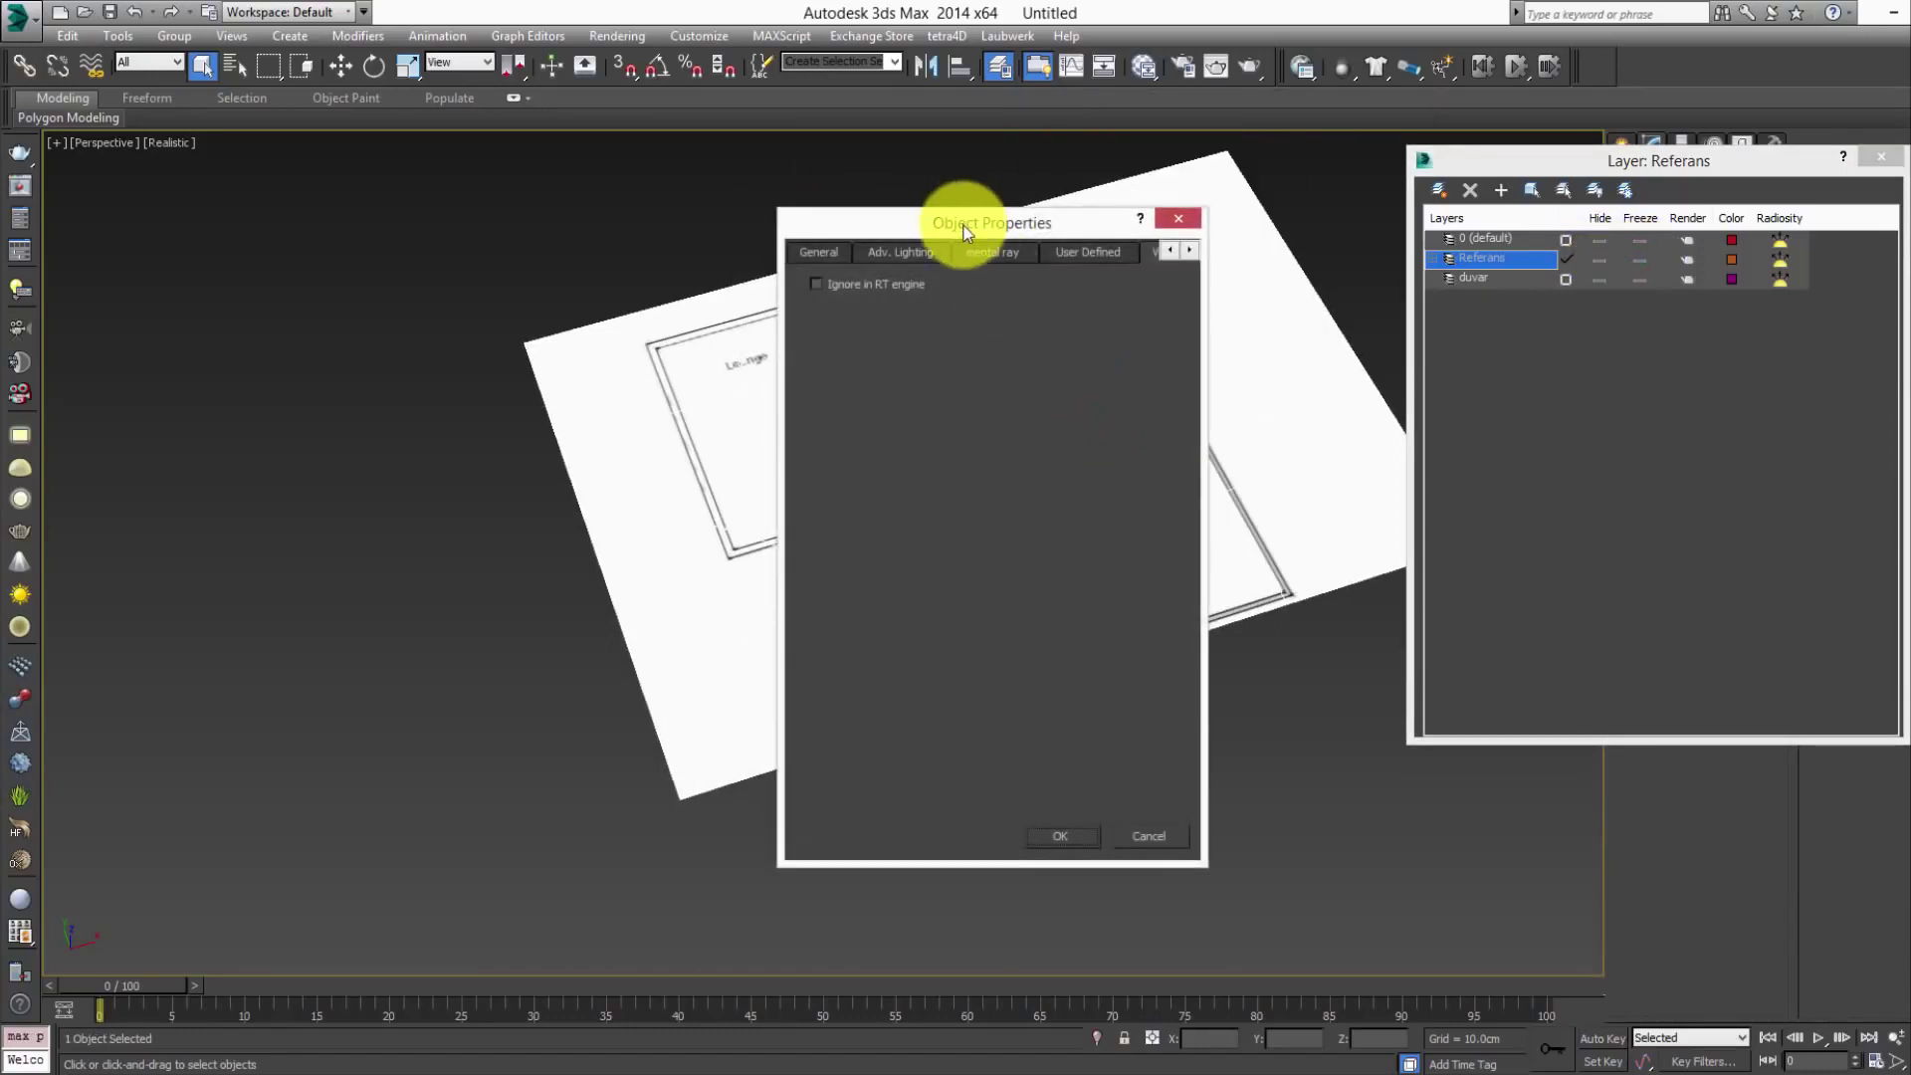
pyautogui.click(829, 257)
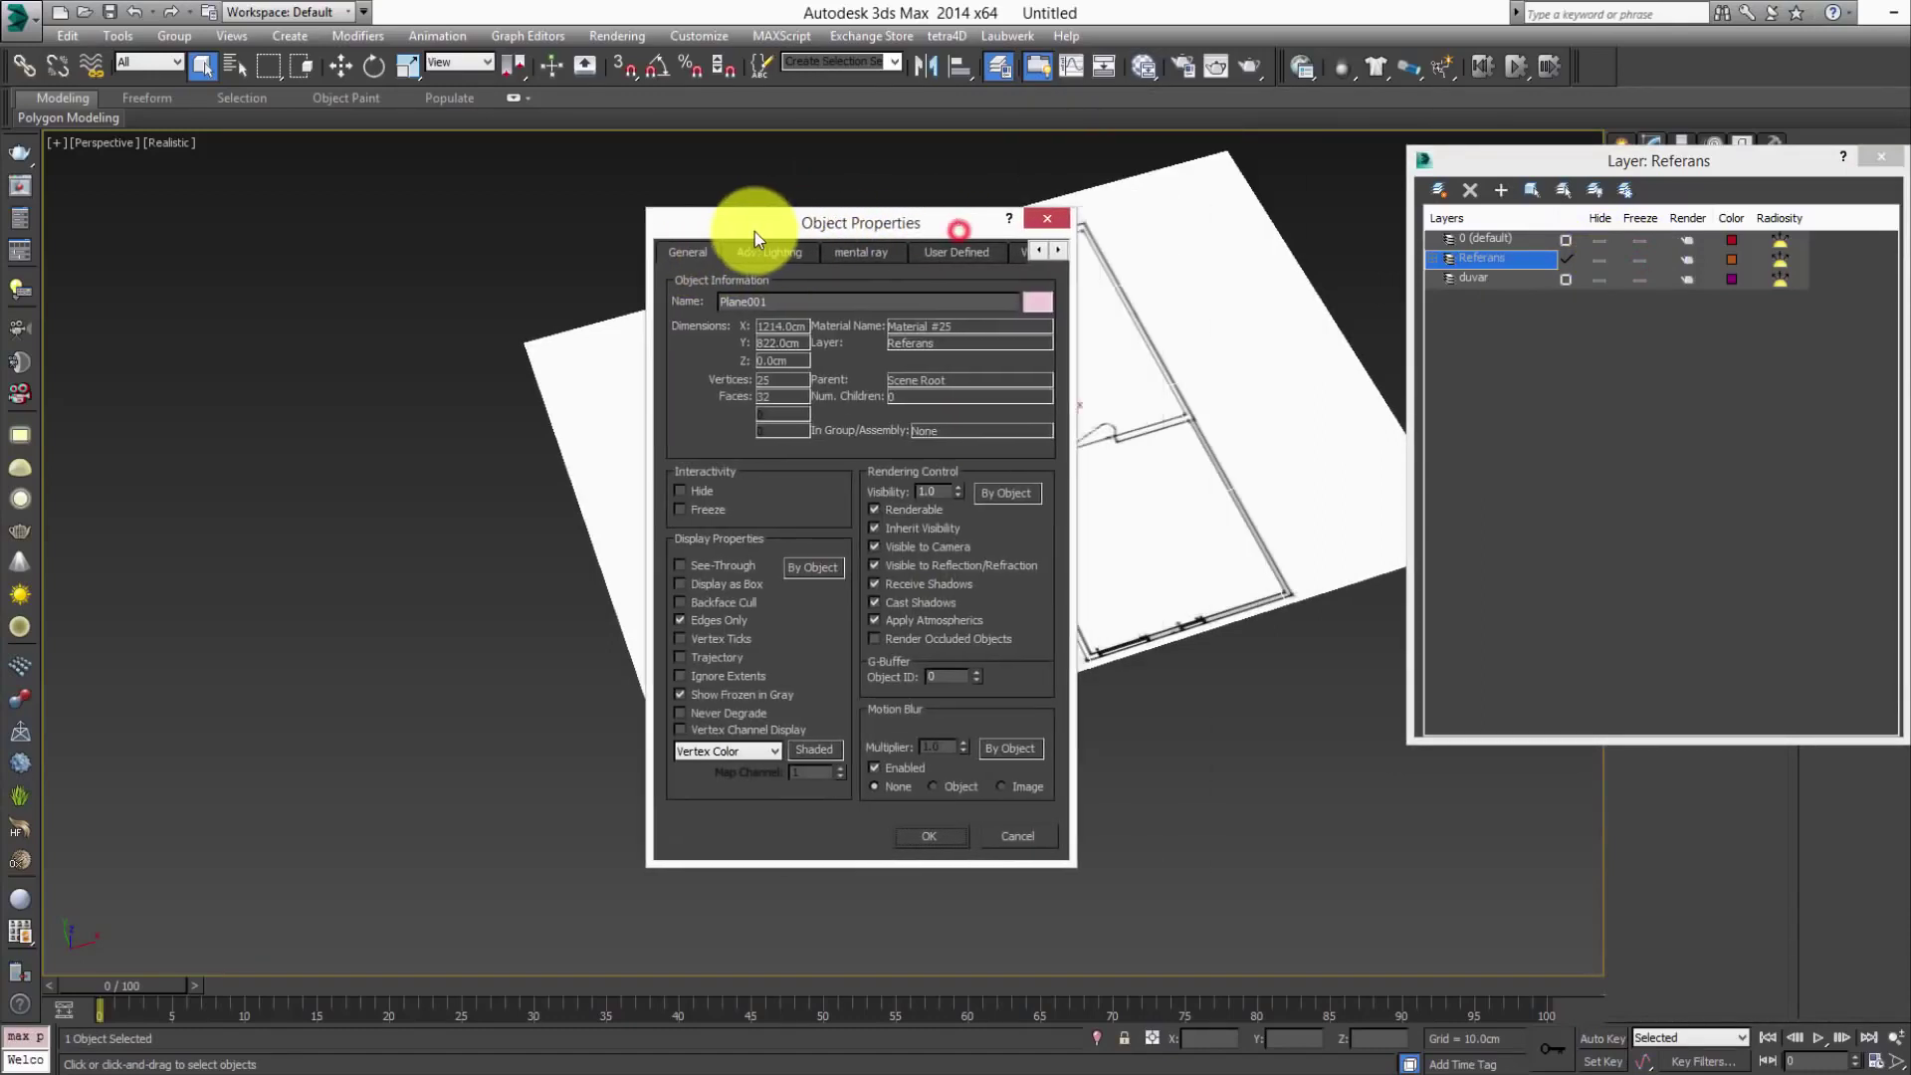
pyautogui.moveTo(953, 235); pyautogui.dragTo(473, 172)
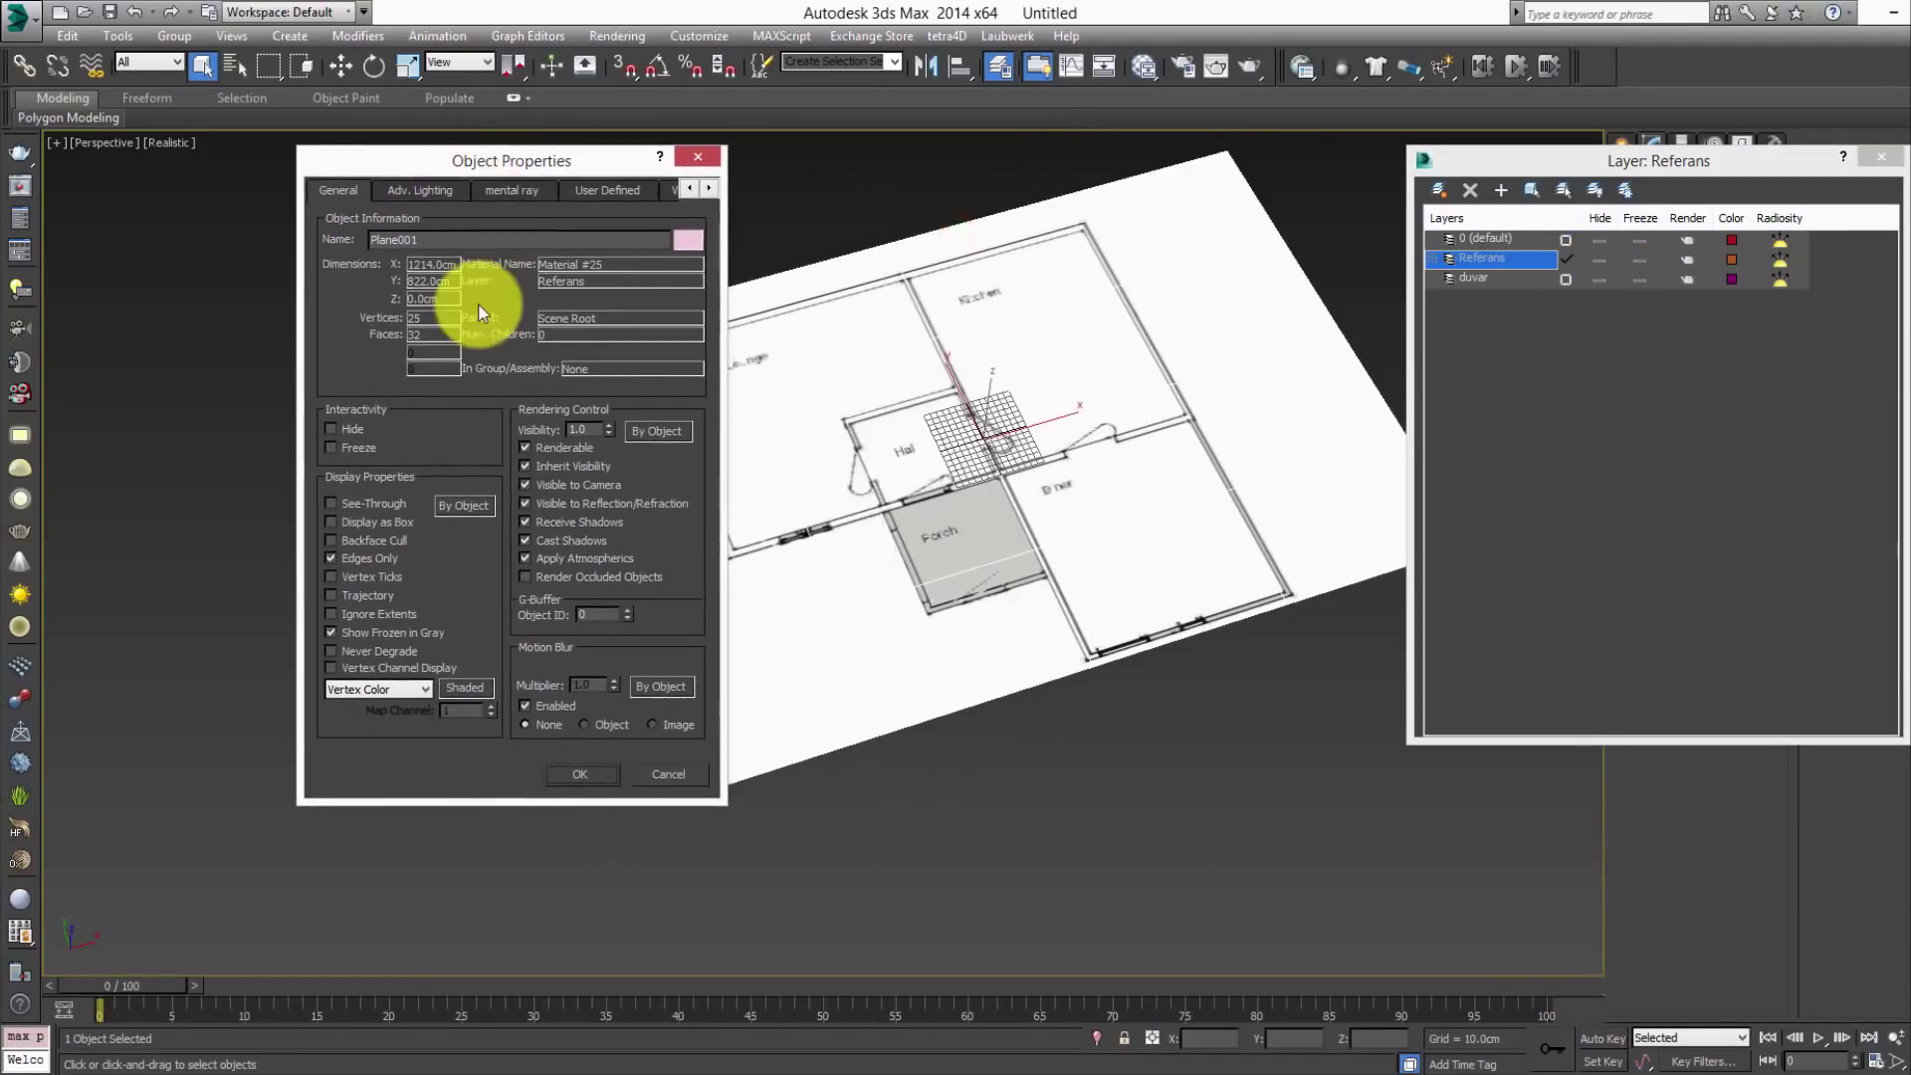
pyautogui.click(385, 631)
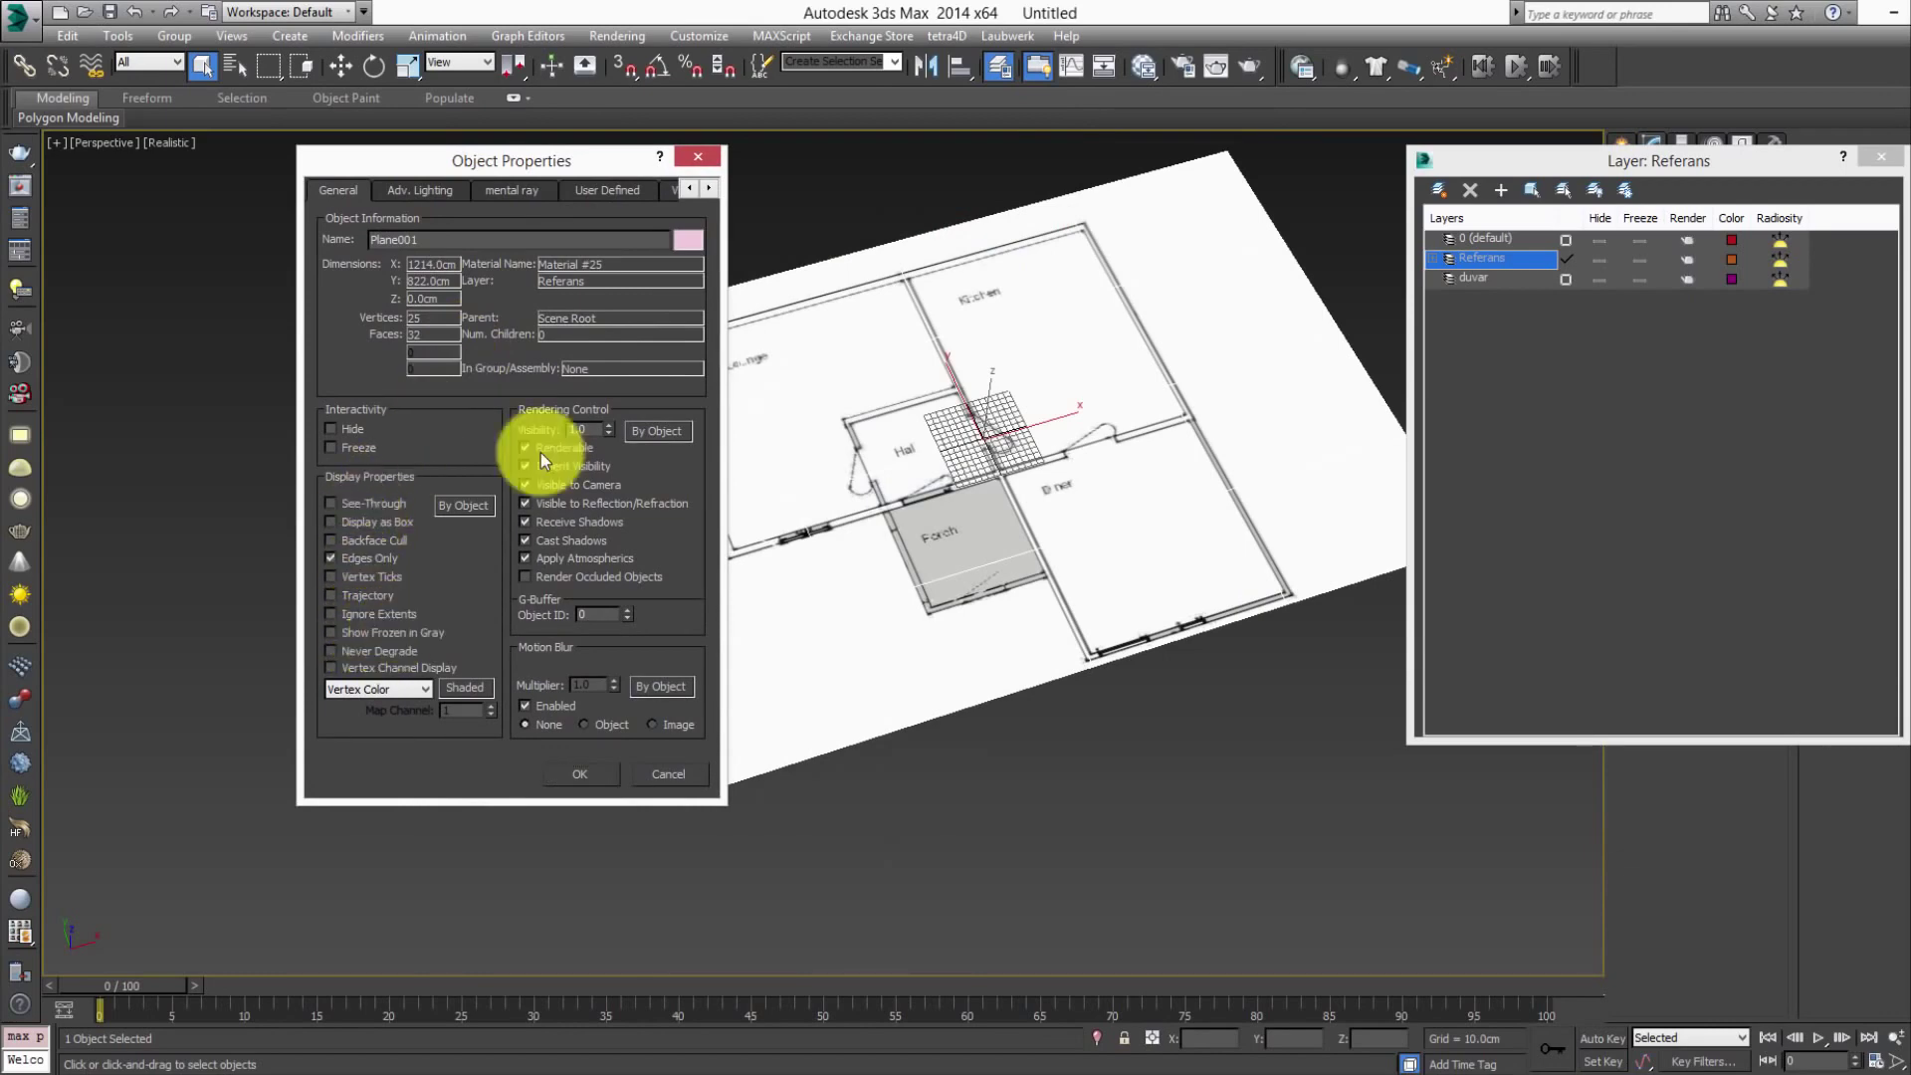
pyautogui.click(581, 773)
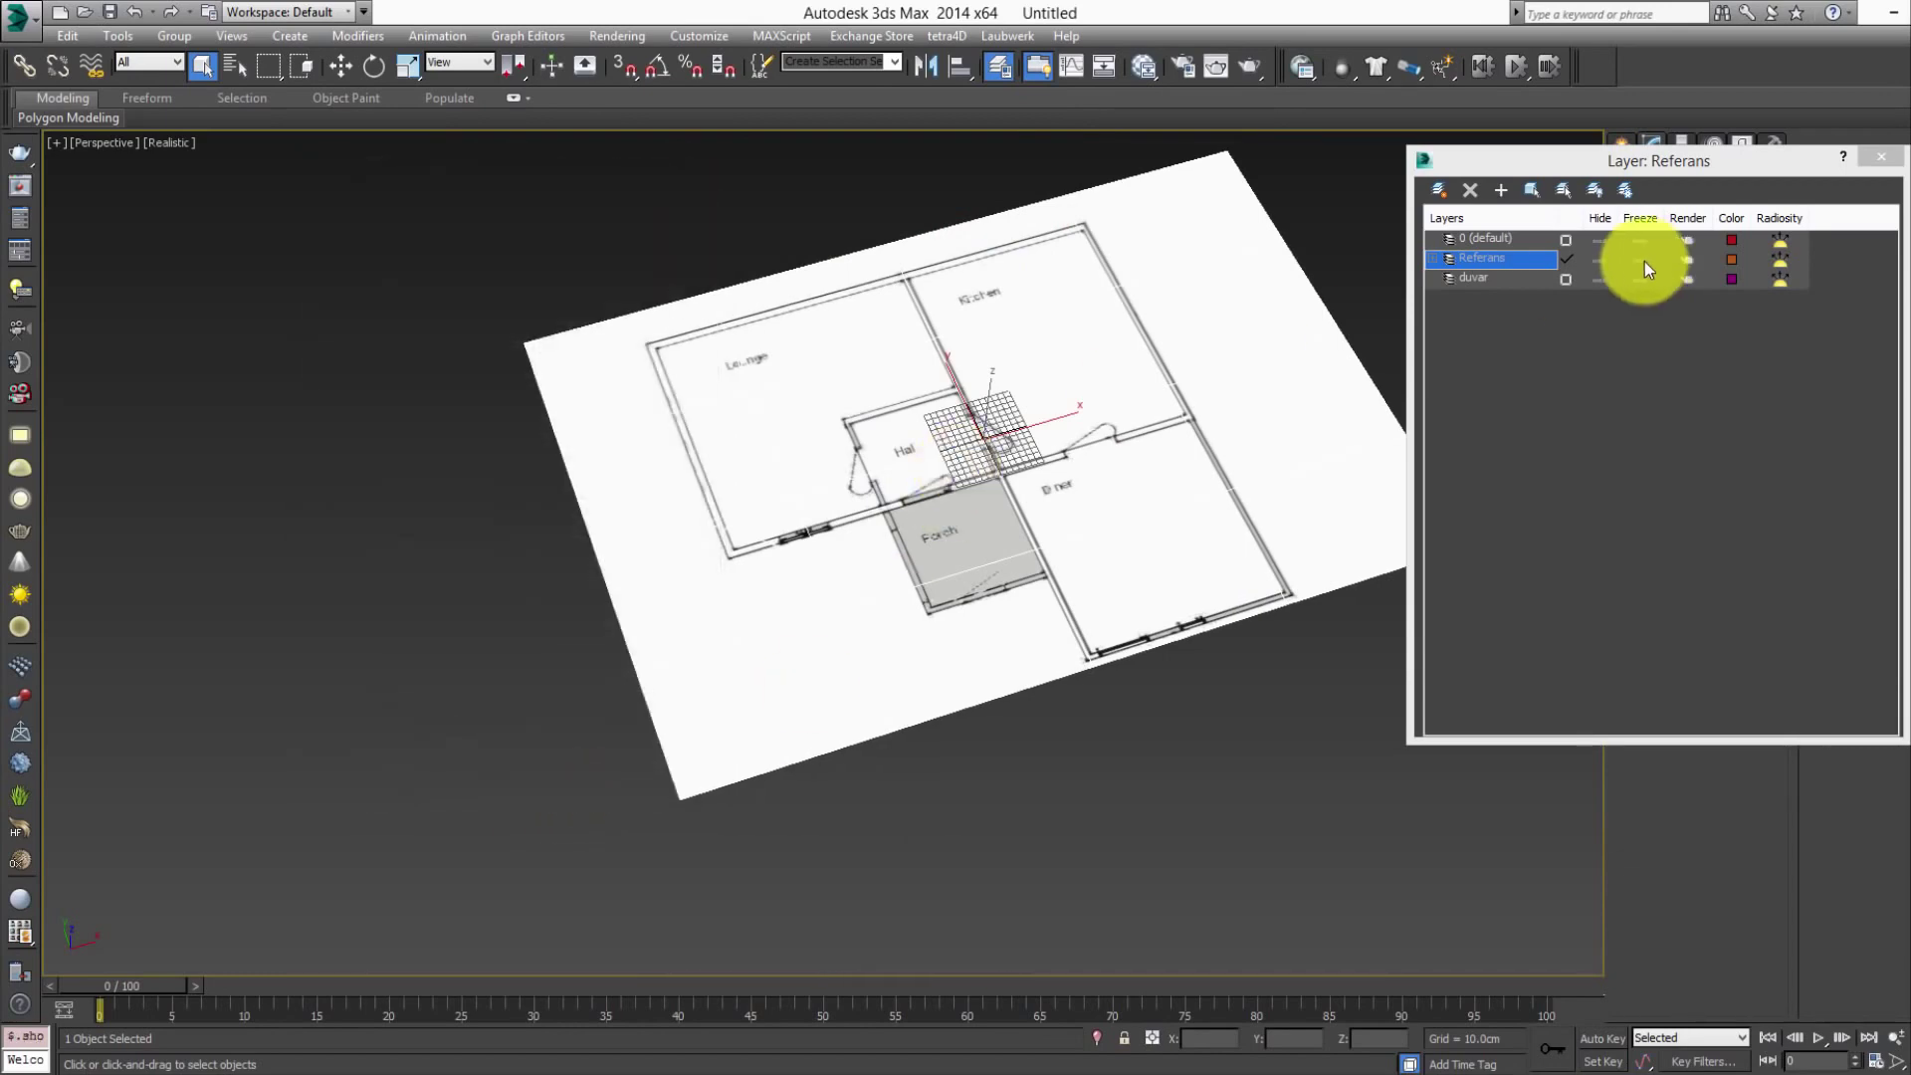
# - Freeze Referans, verify the plan can't be selected, make duvar current and close the Layer Manager
pyautogui.click(1643, 260)
pyautogui.click(816, 393)
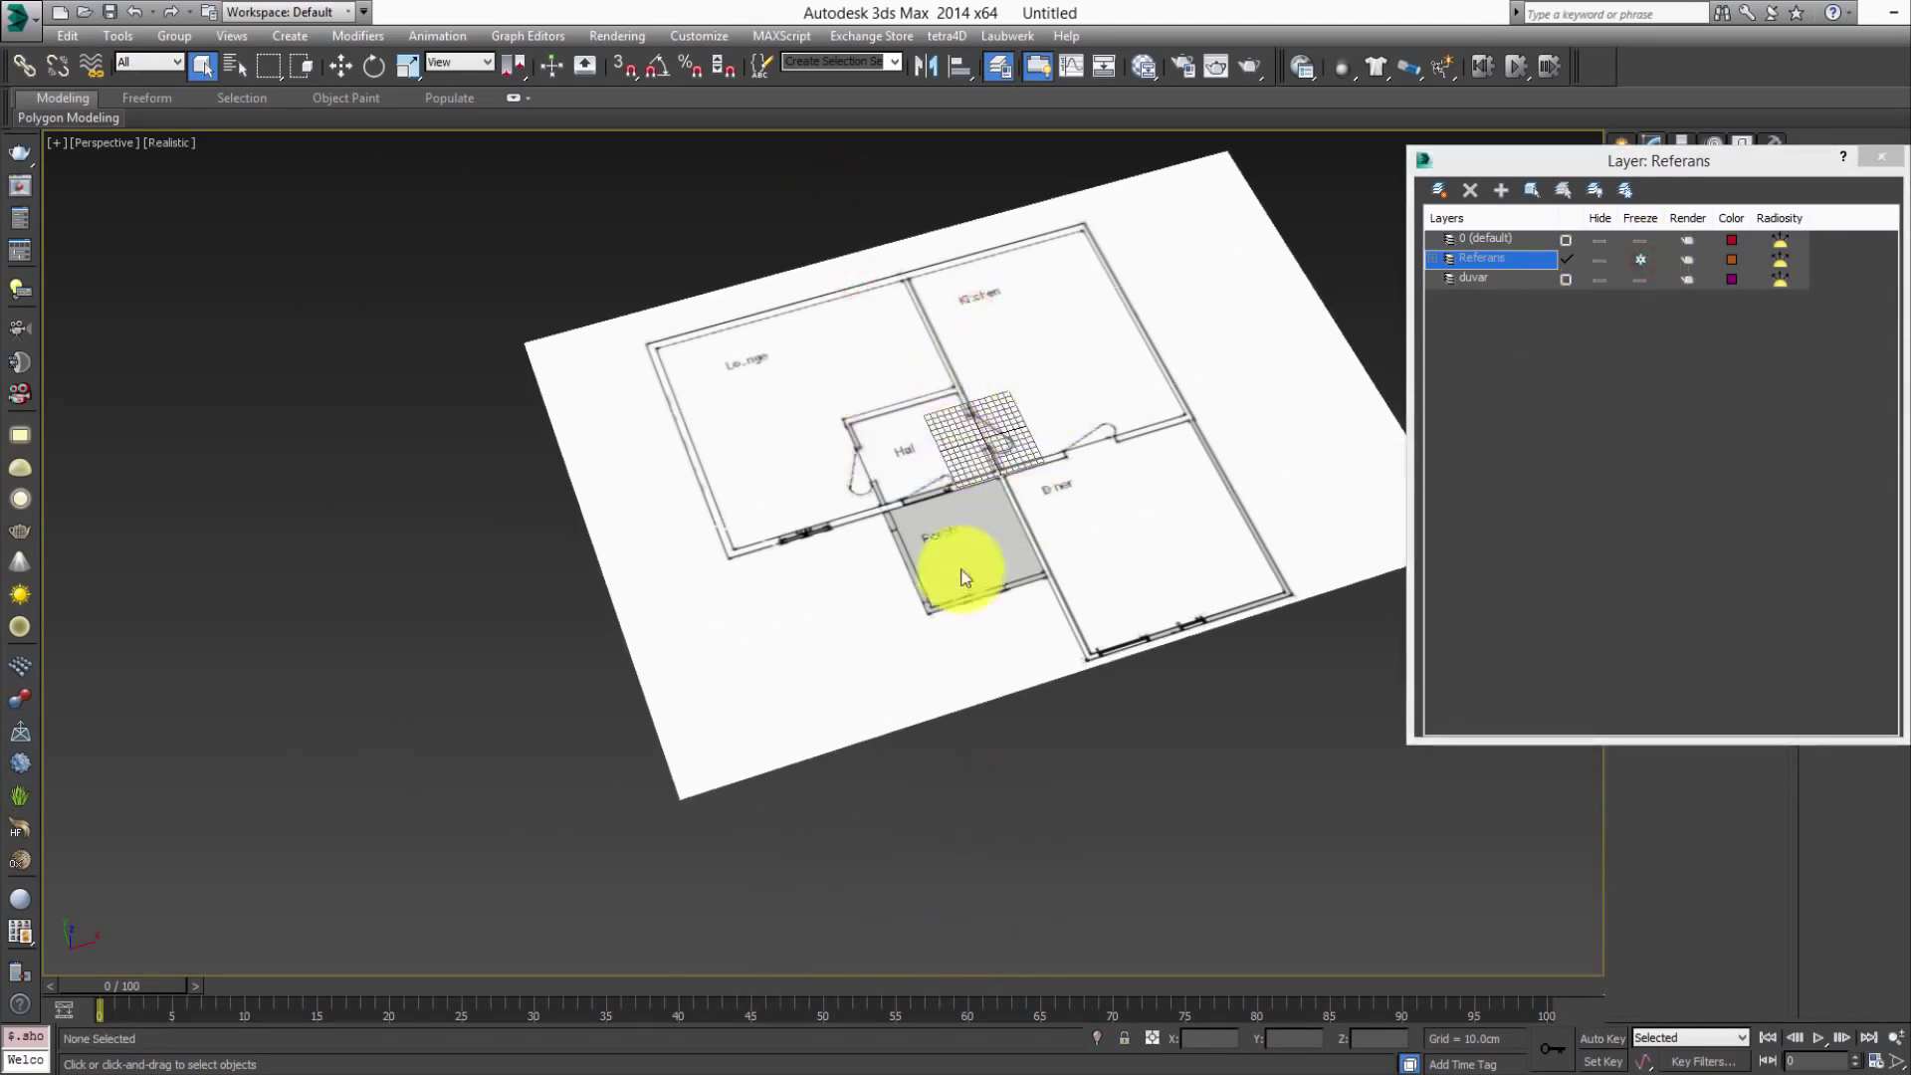
pyautogui.click(982, 438)
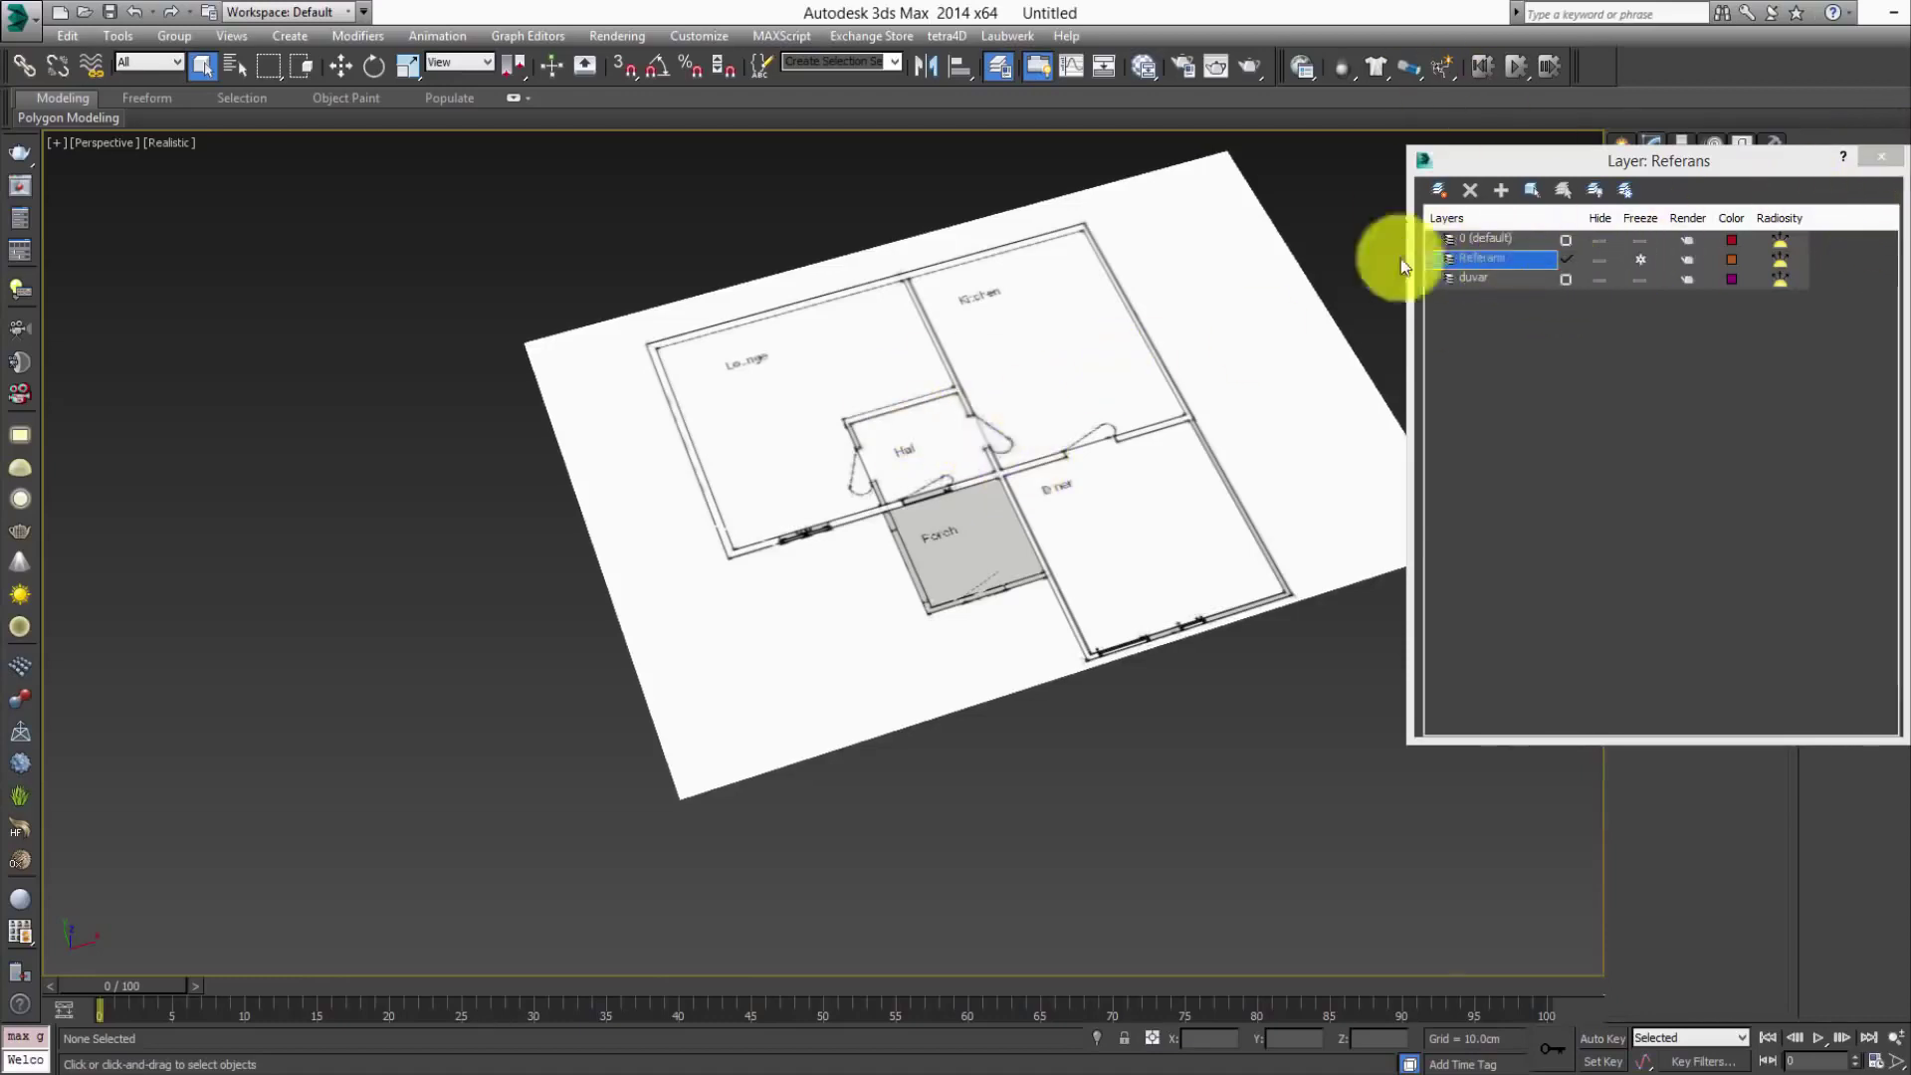
pyautogui.click(1564, 280)
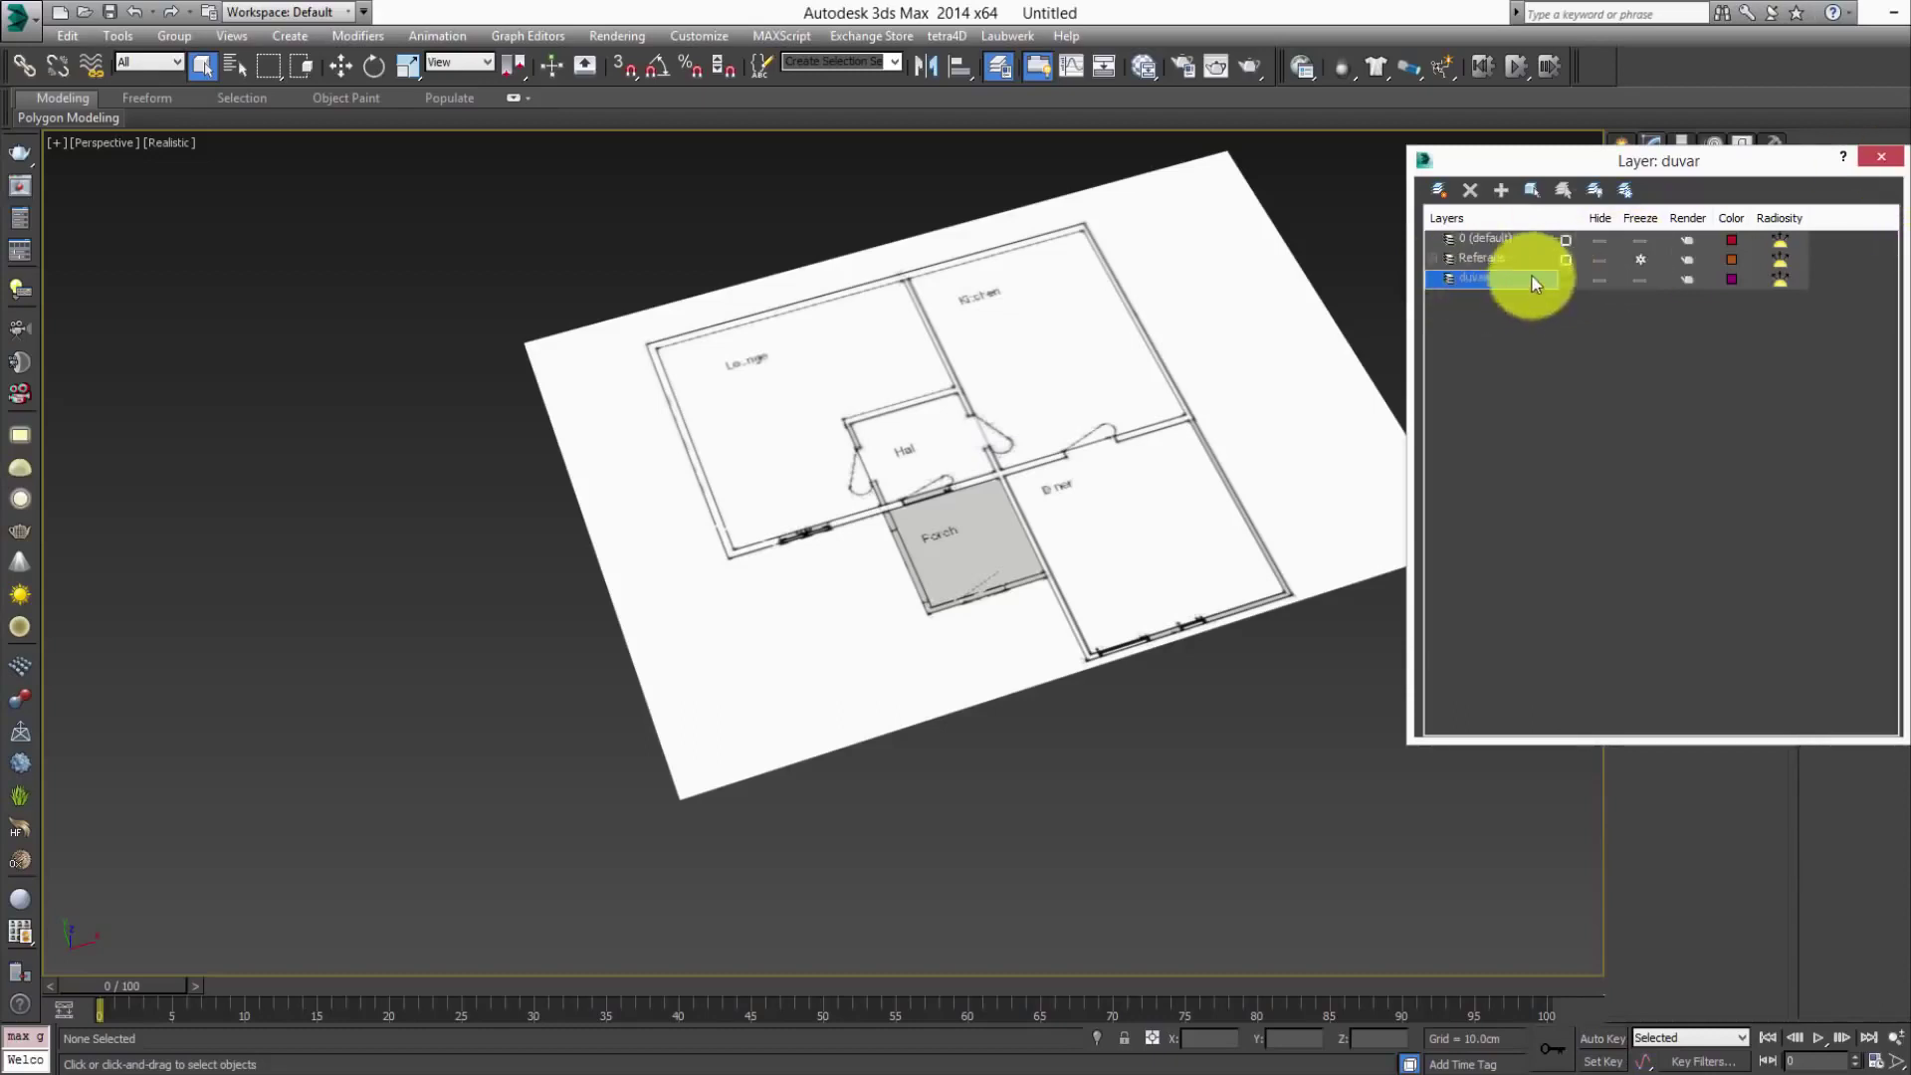
pyautogui.click(1881, 156)
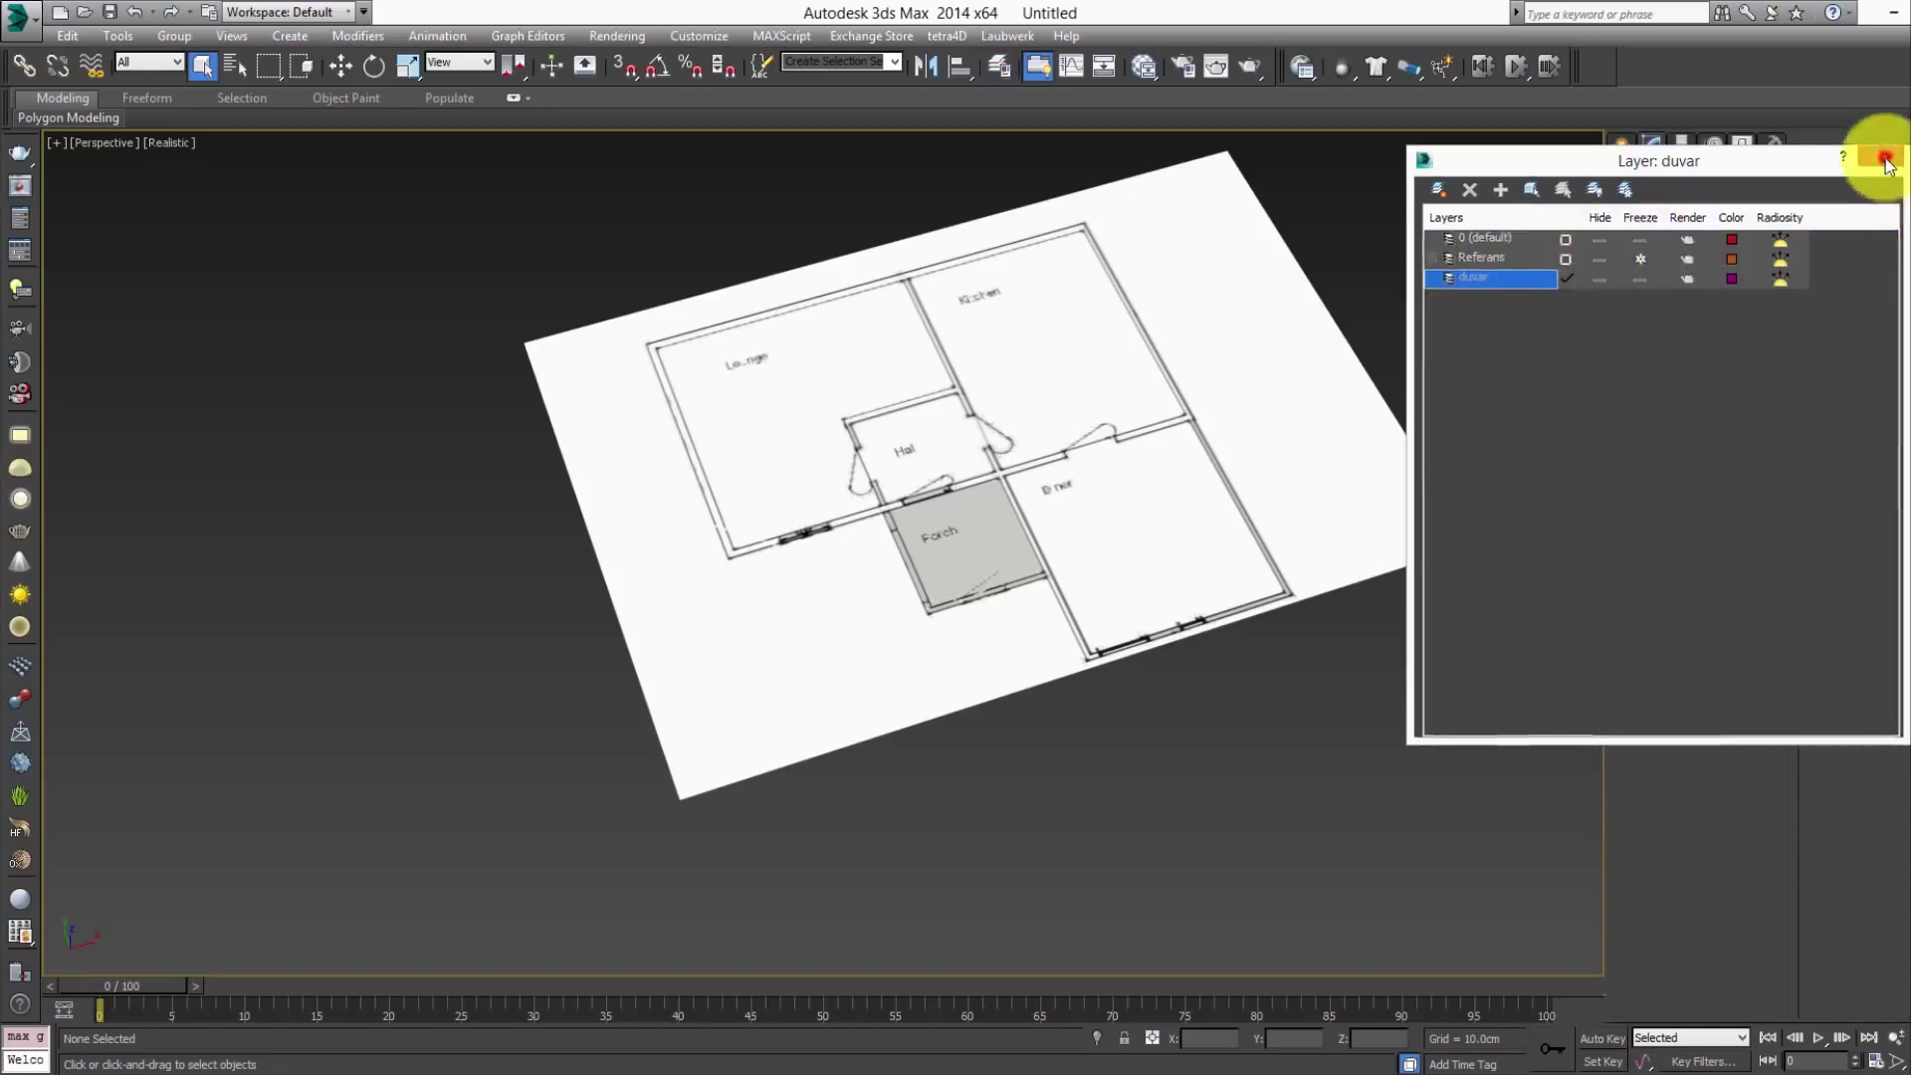
# - Switch to the Top view and start the Line spline tool
pyautogui.press('t')
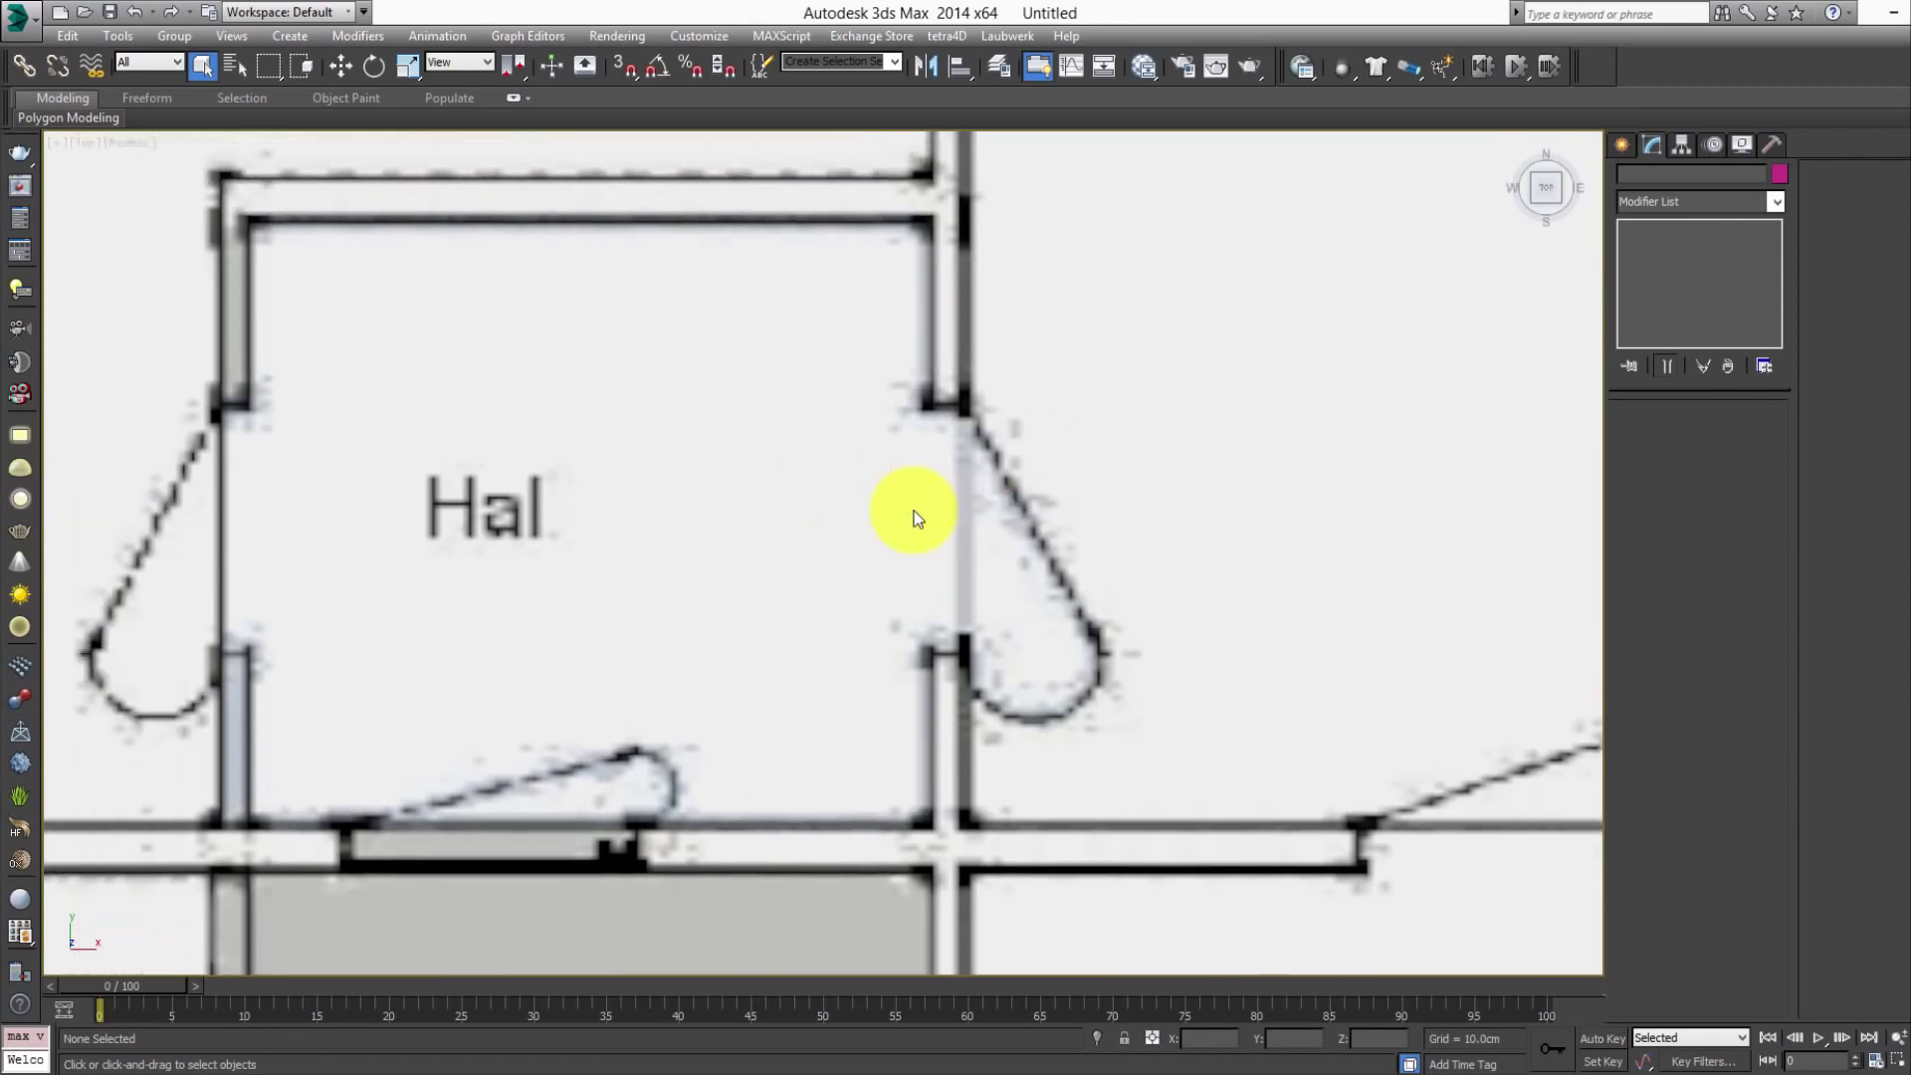
pyautogui.scroll(-5, 914, 511)
pyautogui.scroll(3, 941, 409)
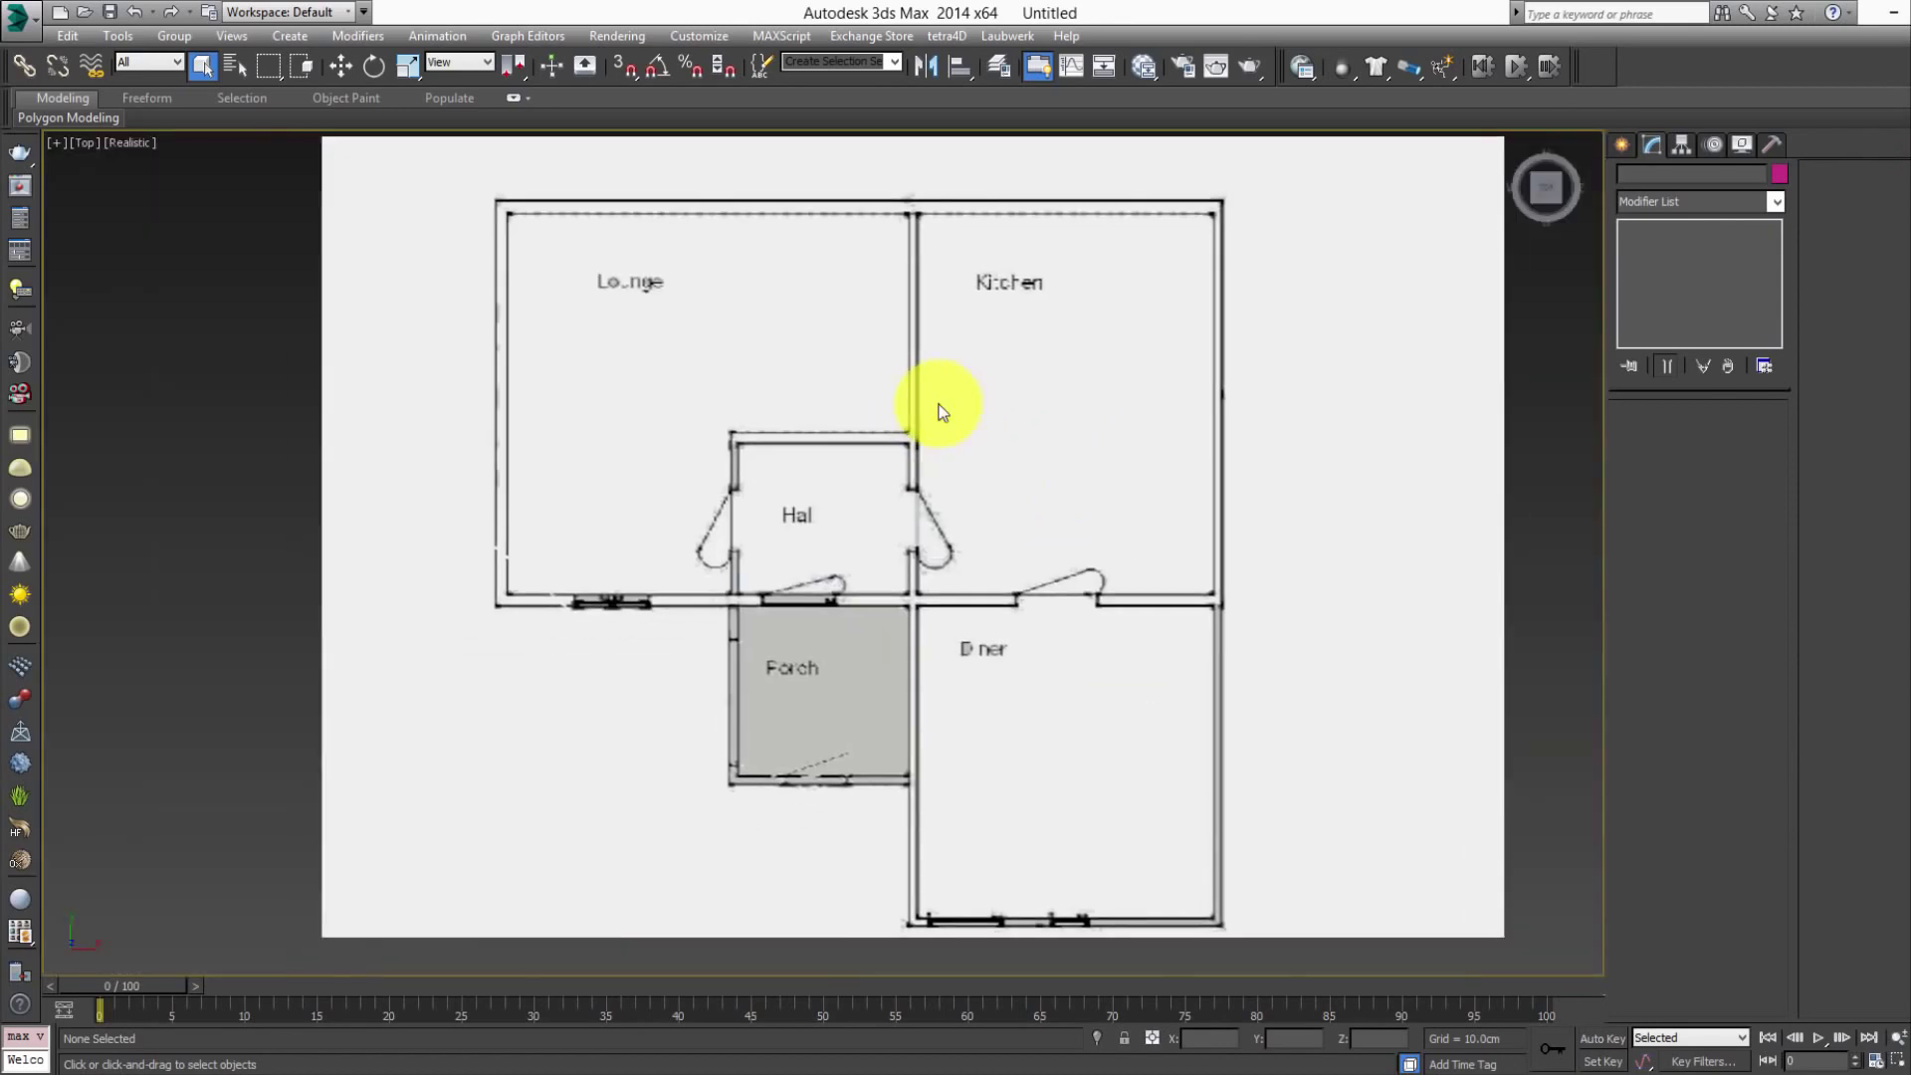
pyautogui.click(1615, 145)
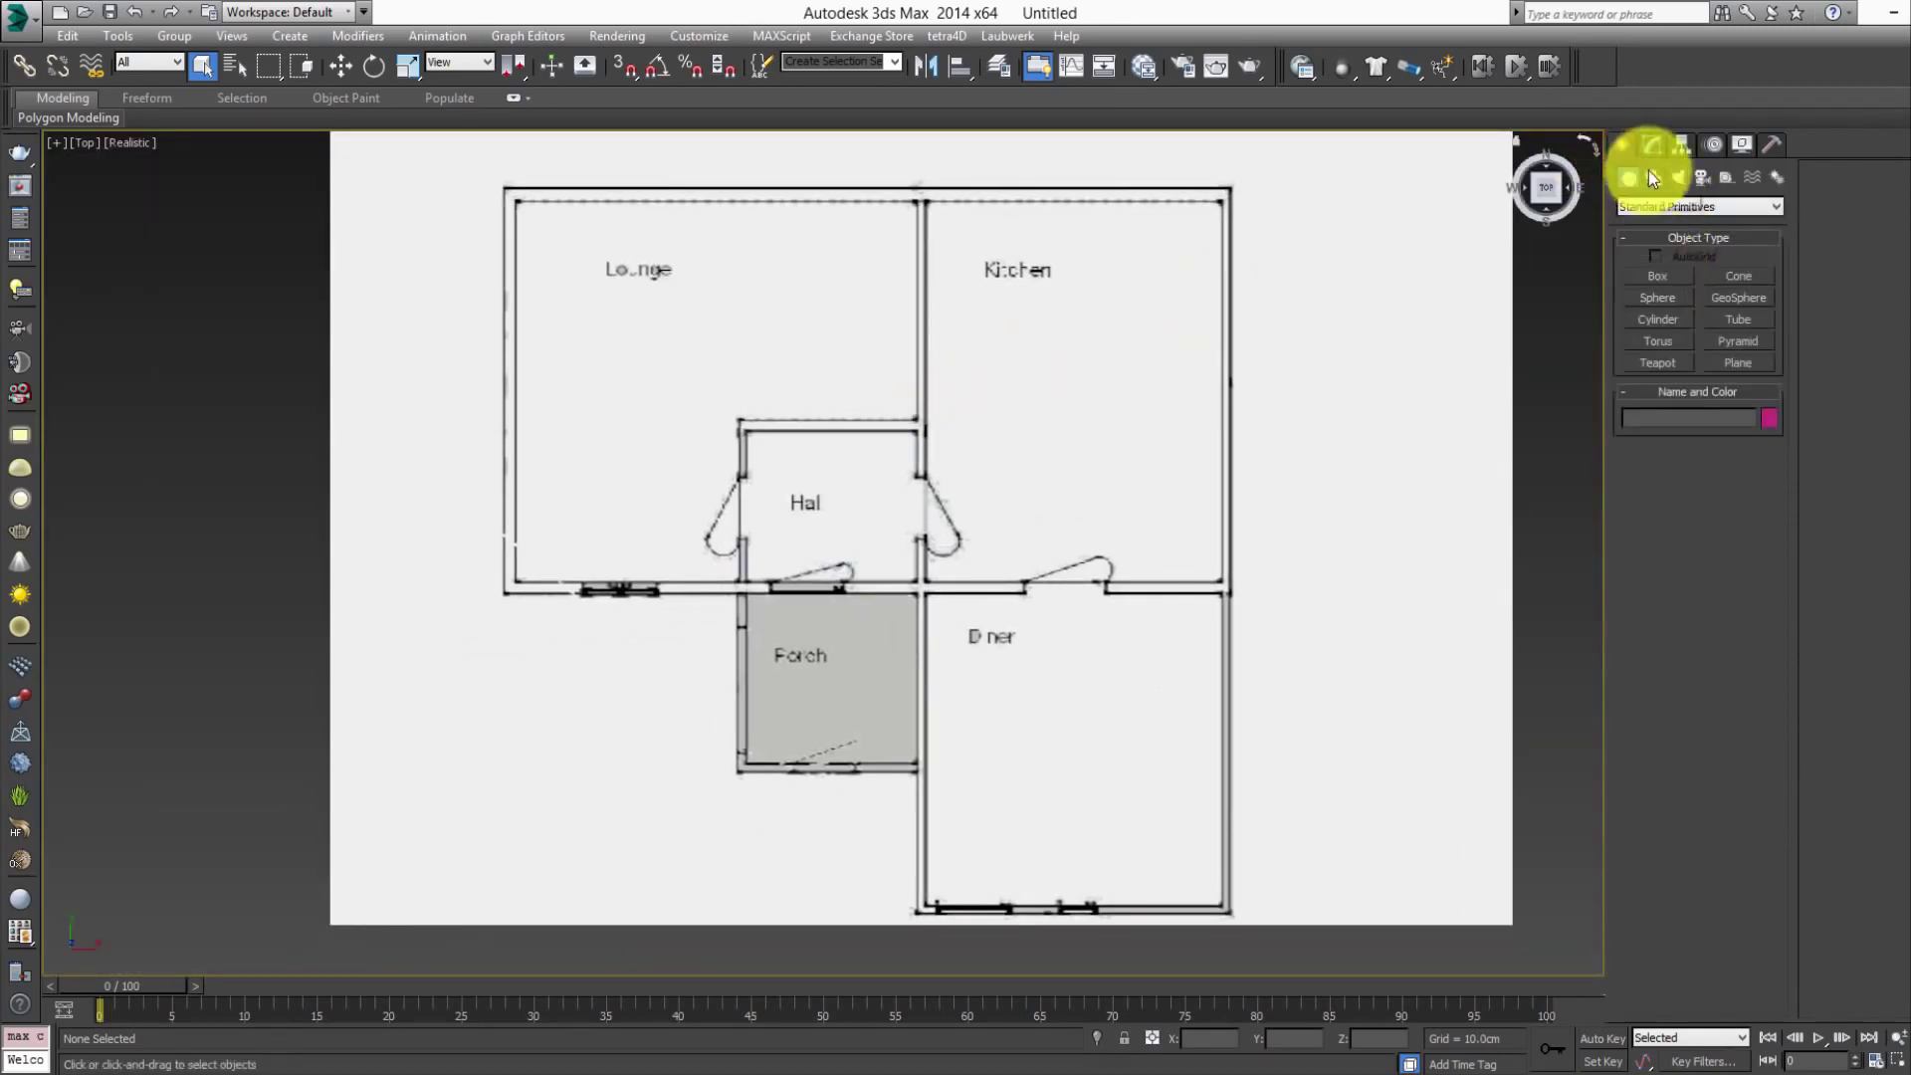
pyautogui.click(1650, 175)
pyautogui.click(1654, 295)
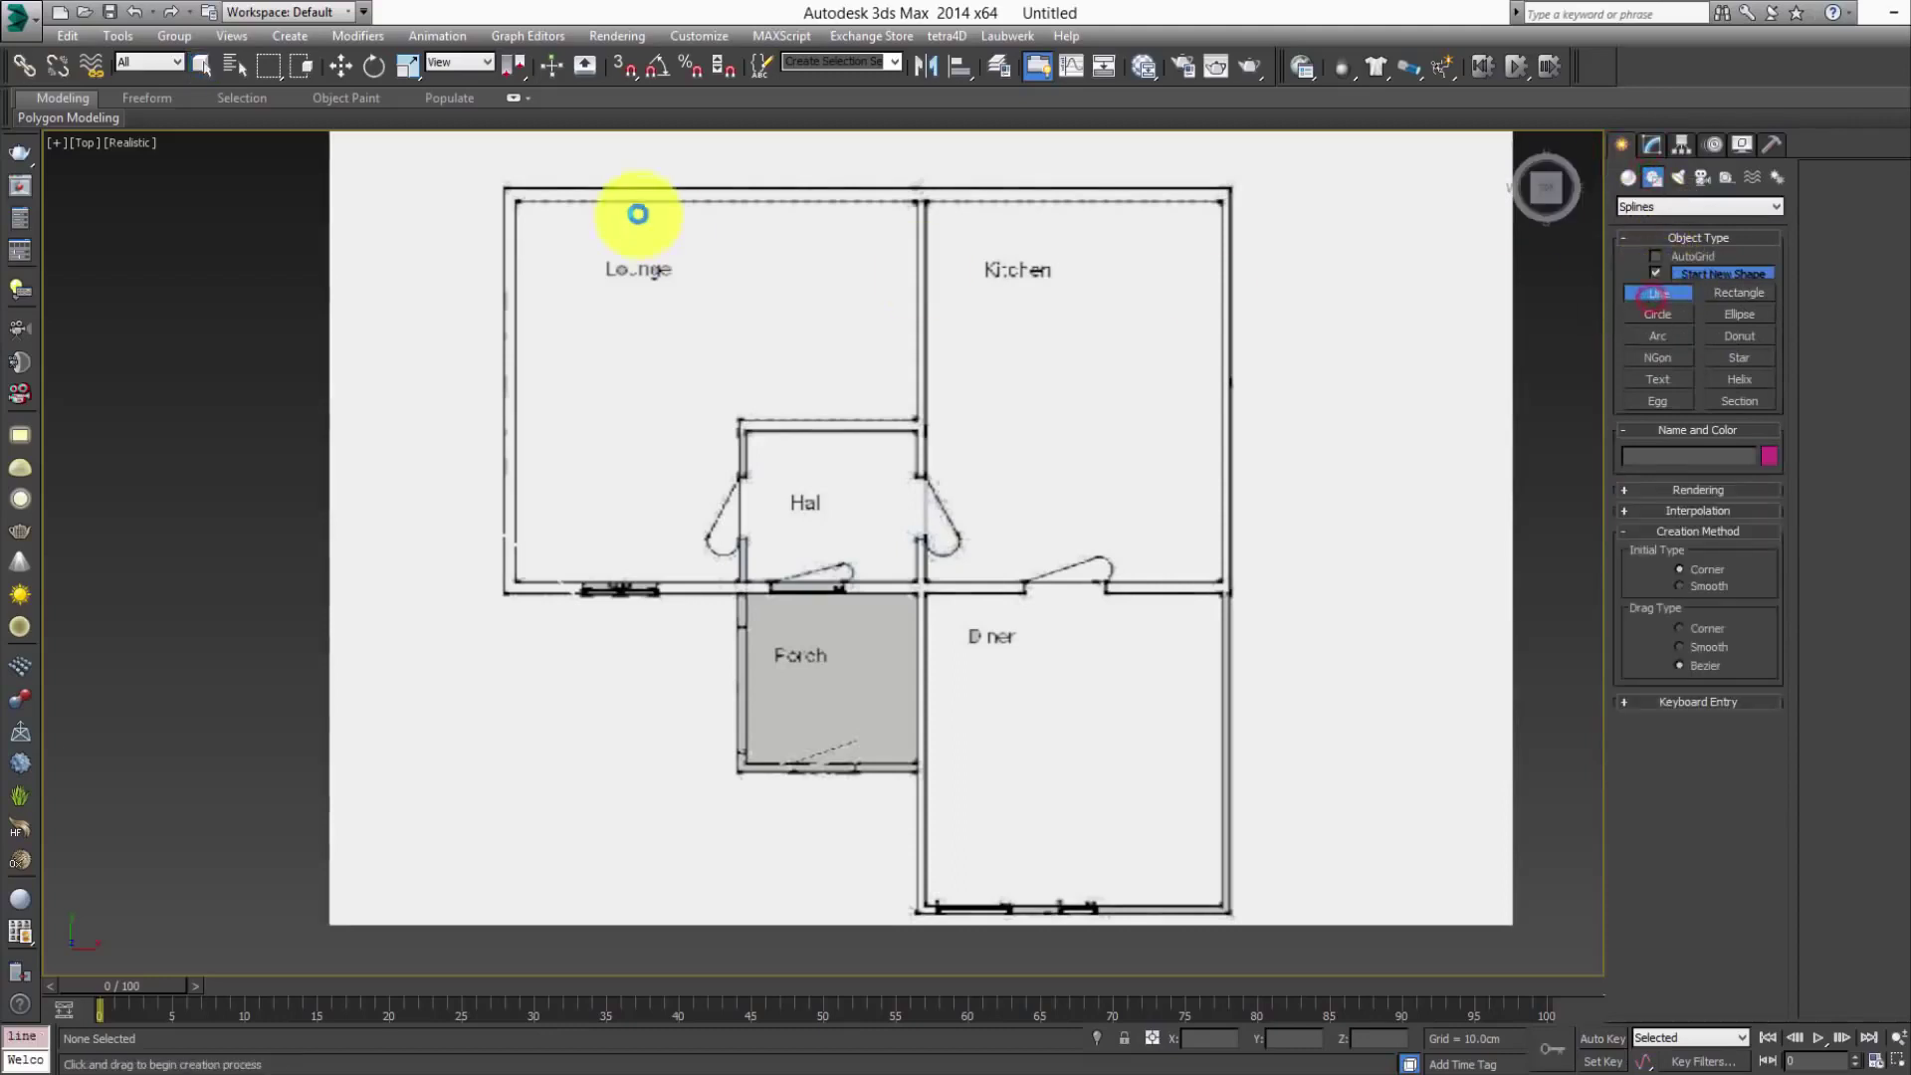
# - Trace the six outer wall corners around Lounge, Kitchen and Diner and close the spline
pyautogui.click(501, 187)
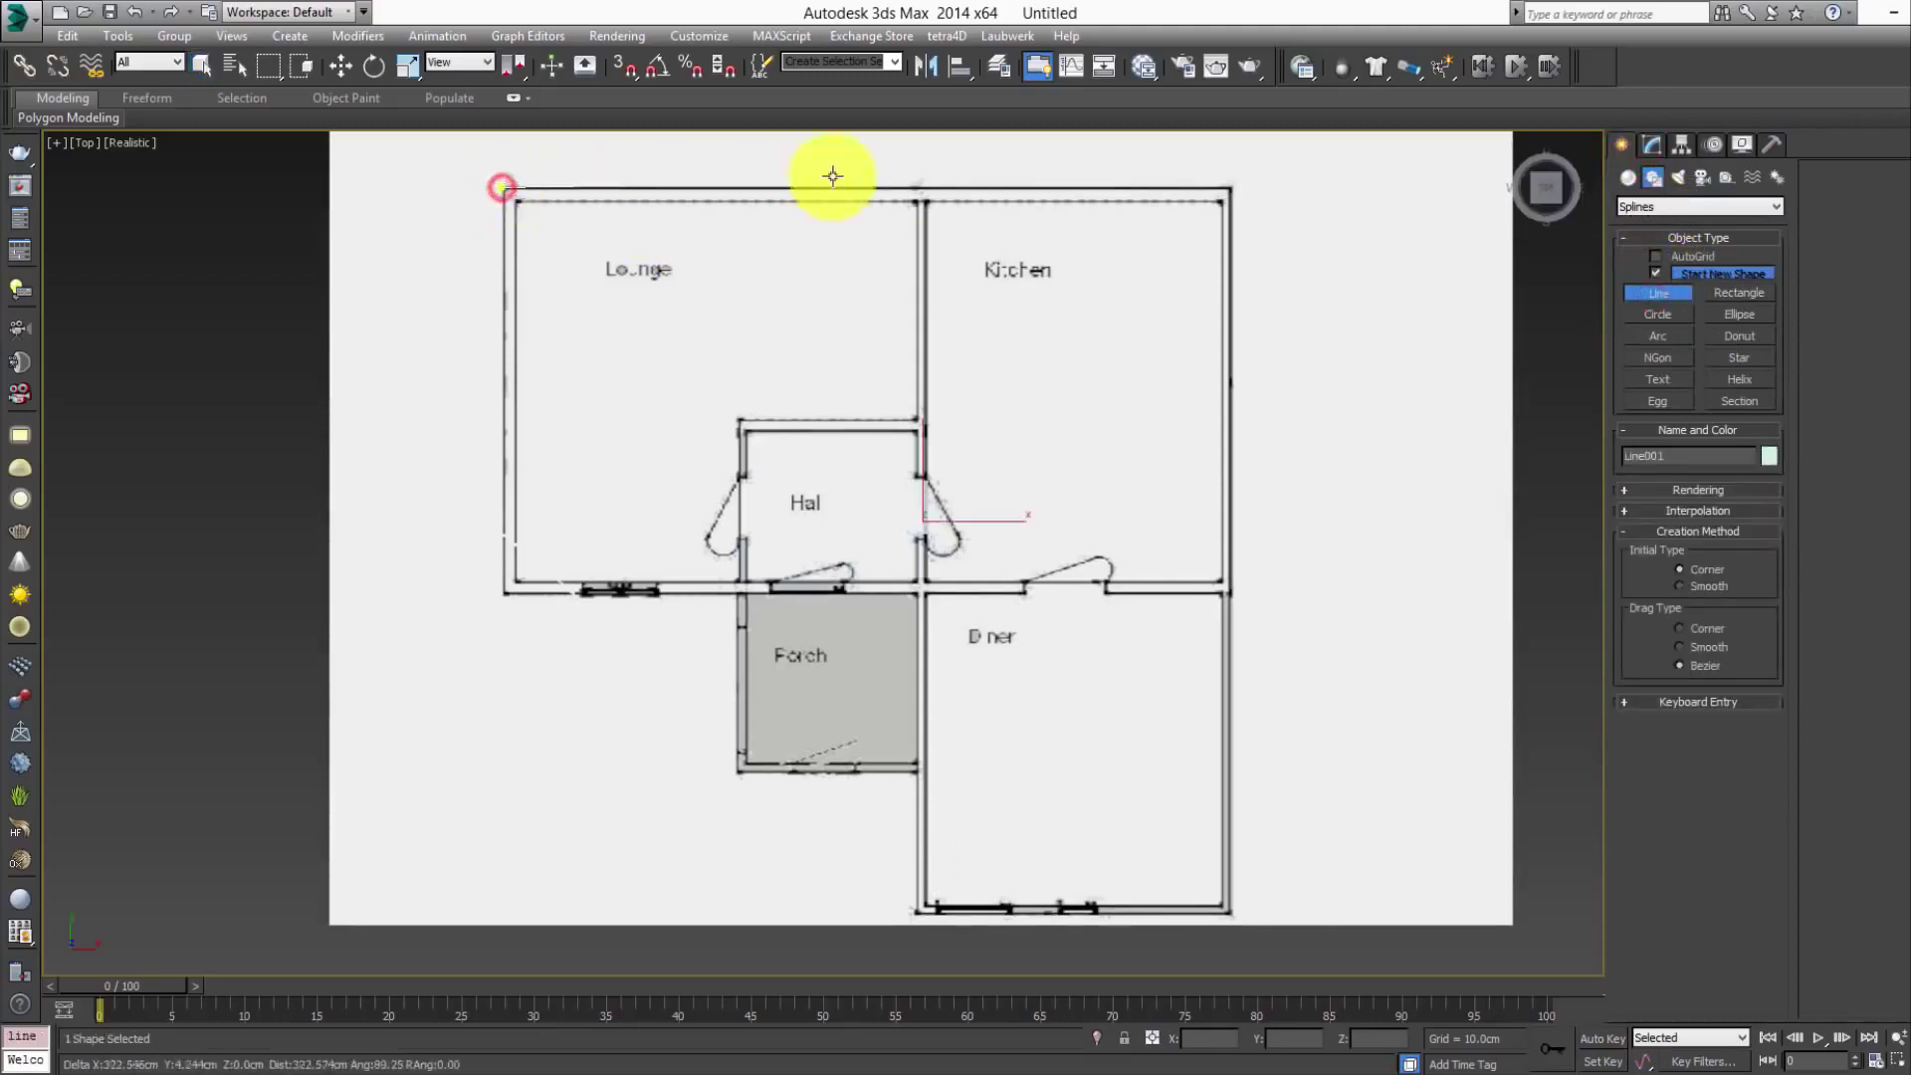
pyautogui.click(1232, 187)
pyautogui.click(1228, 911)
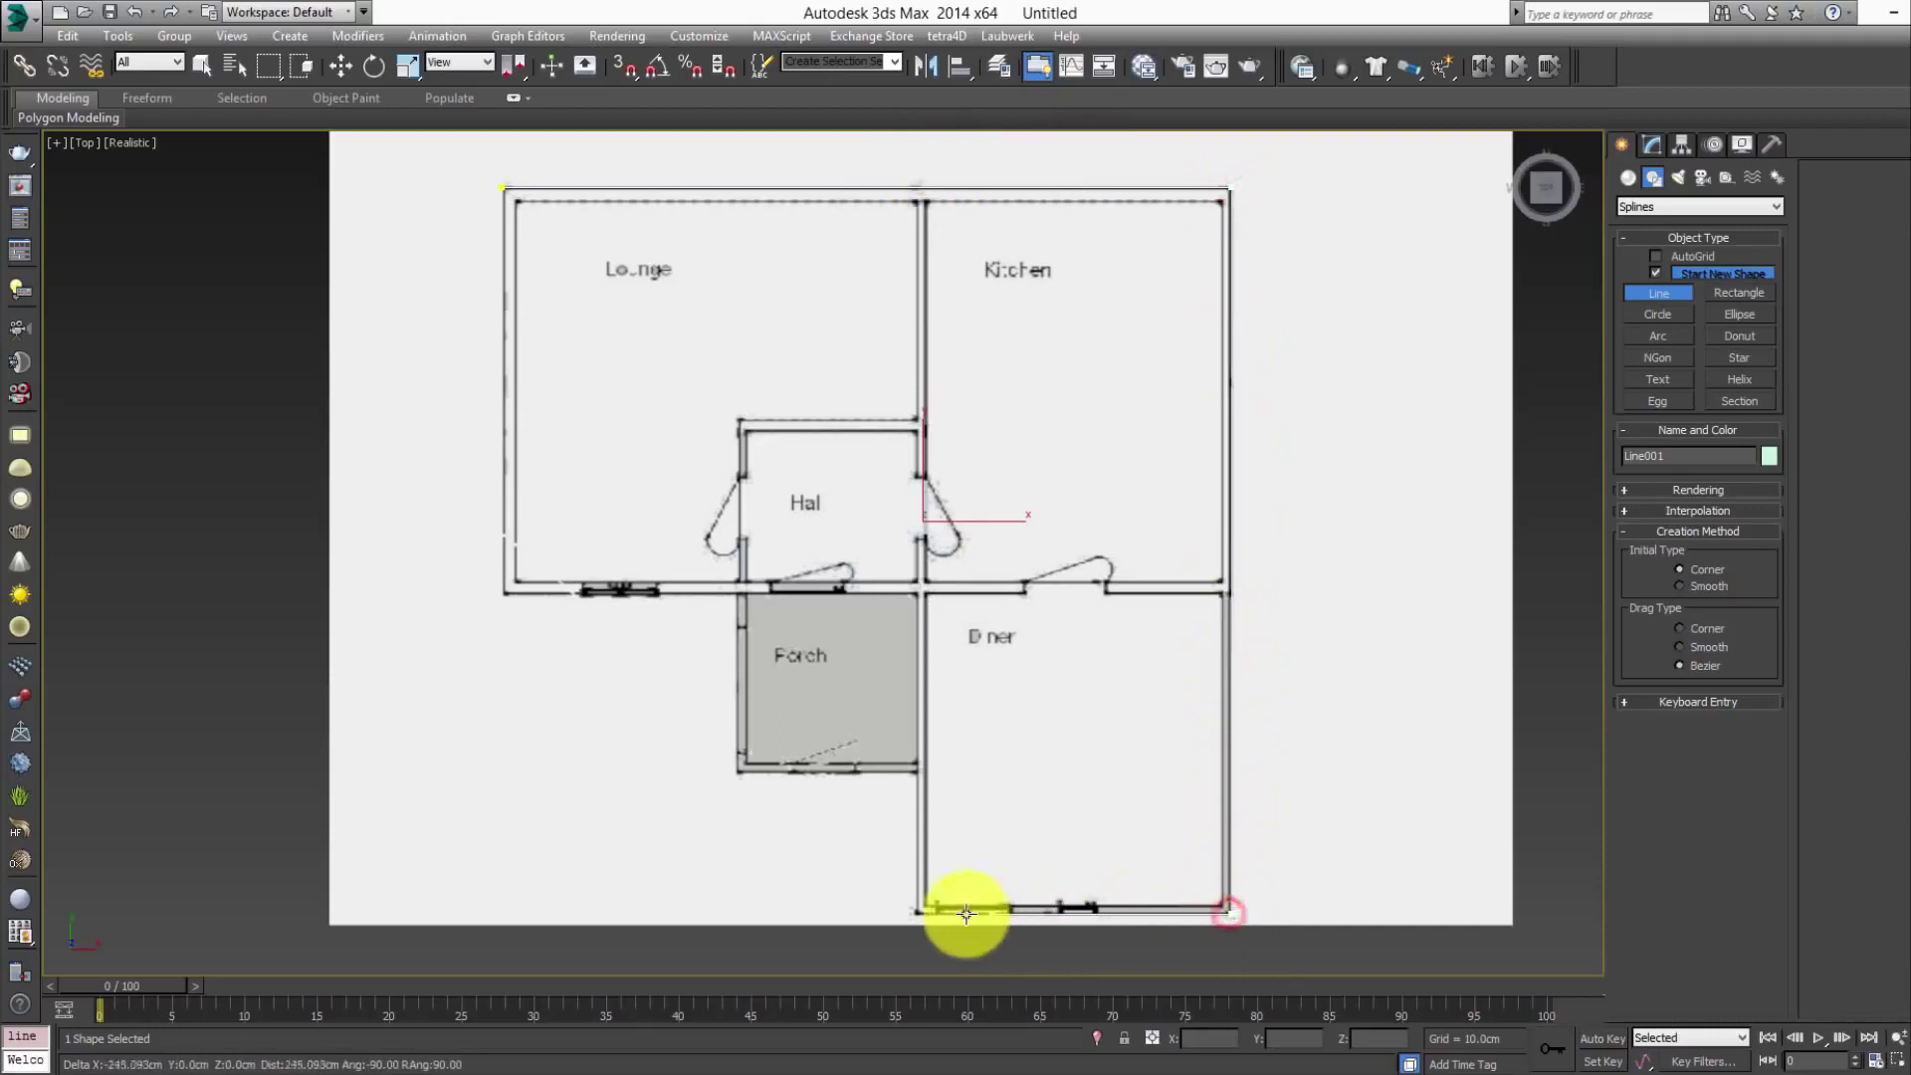
pyautogui.click(916, 911)
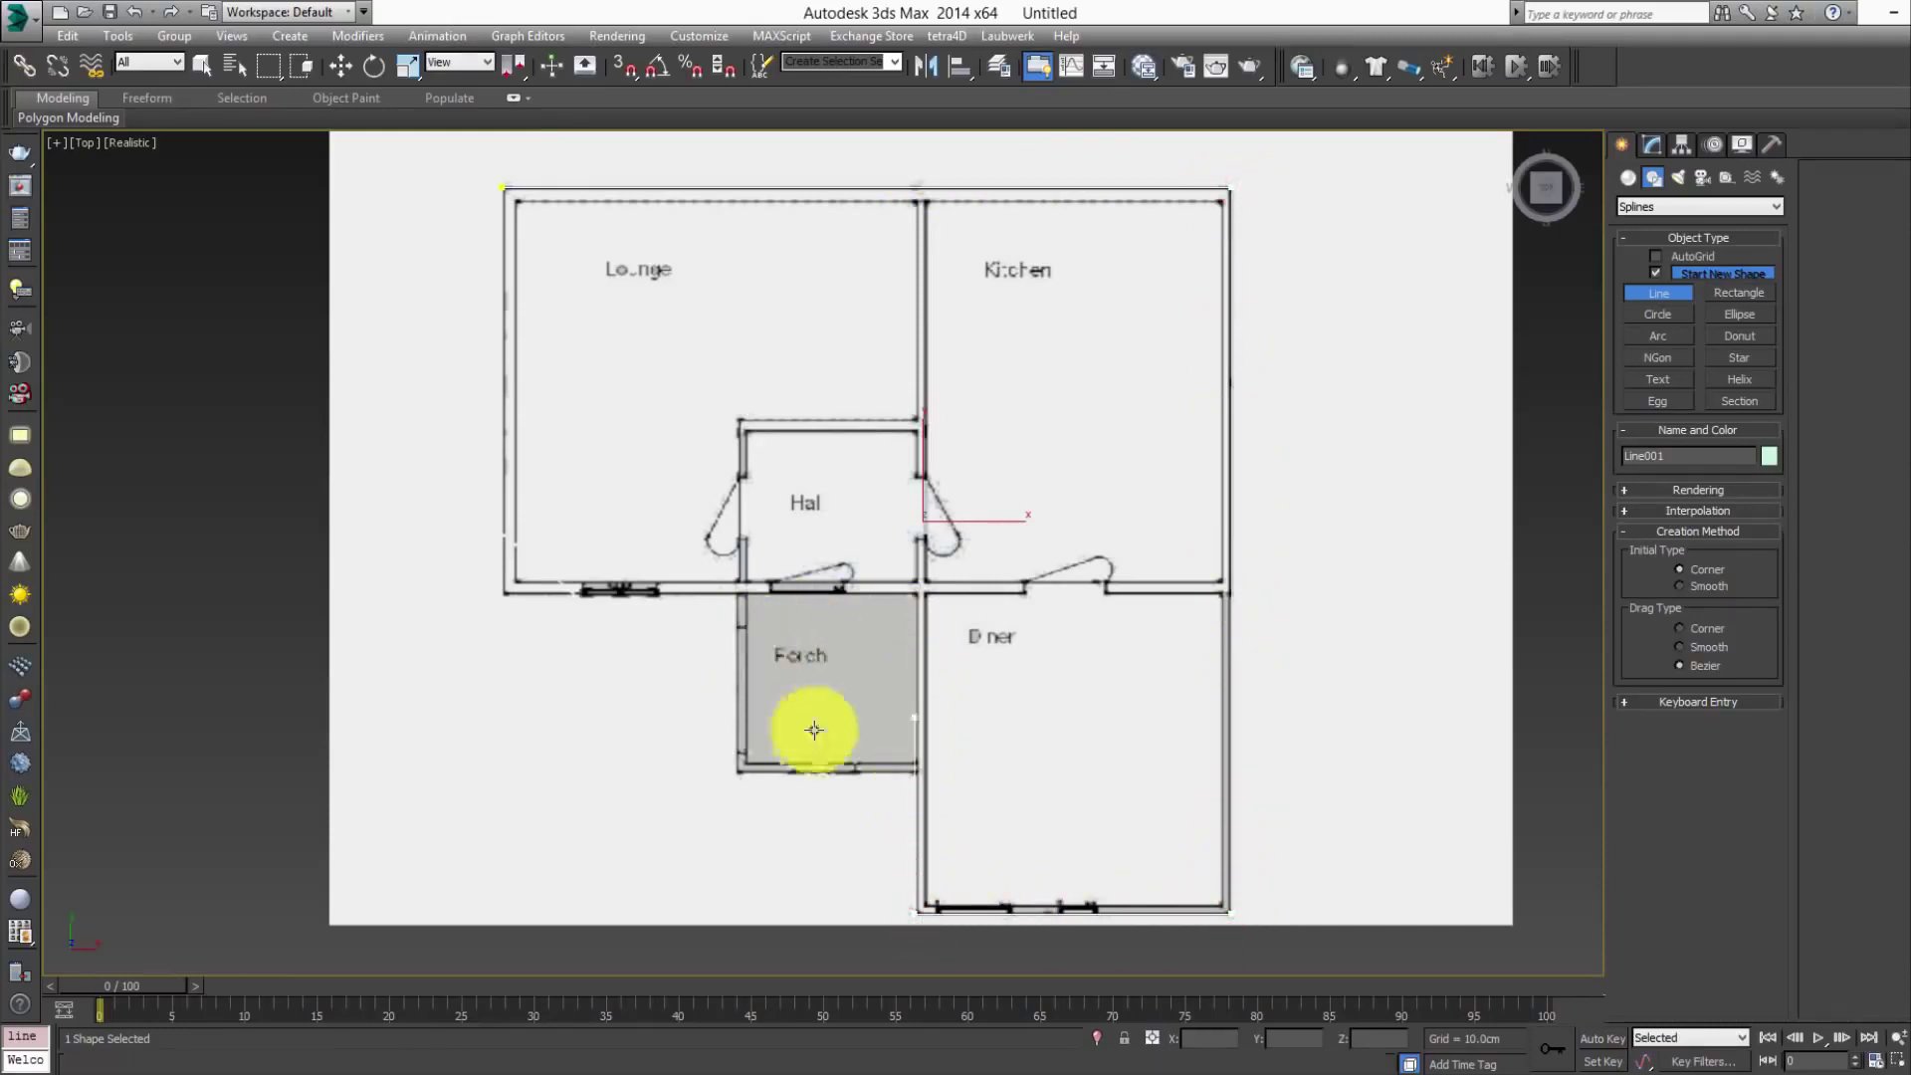
pyautogui.click(911, 593)
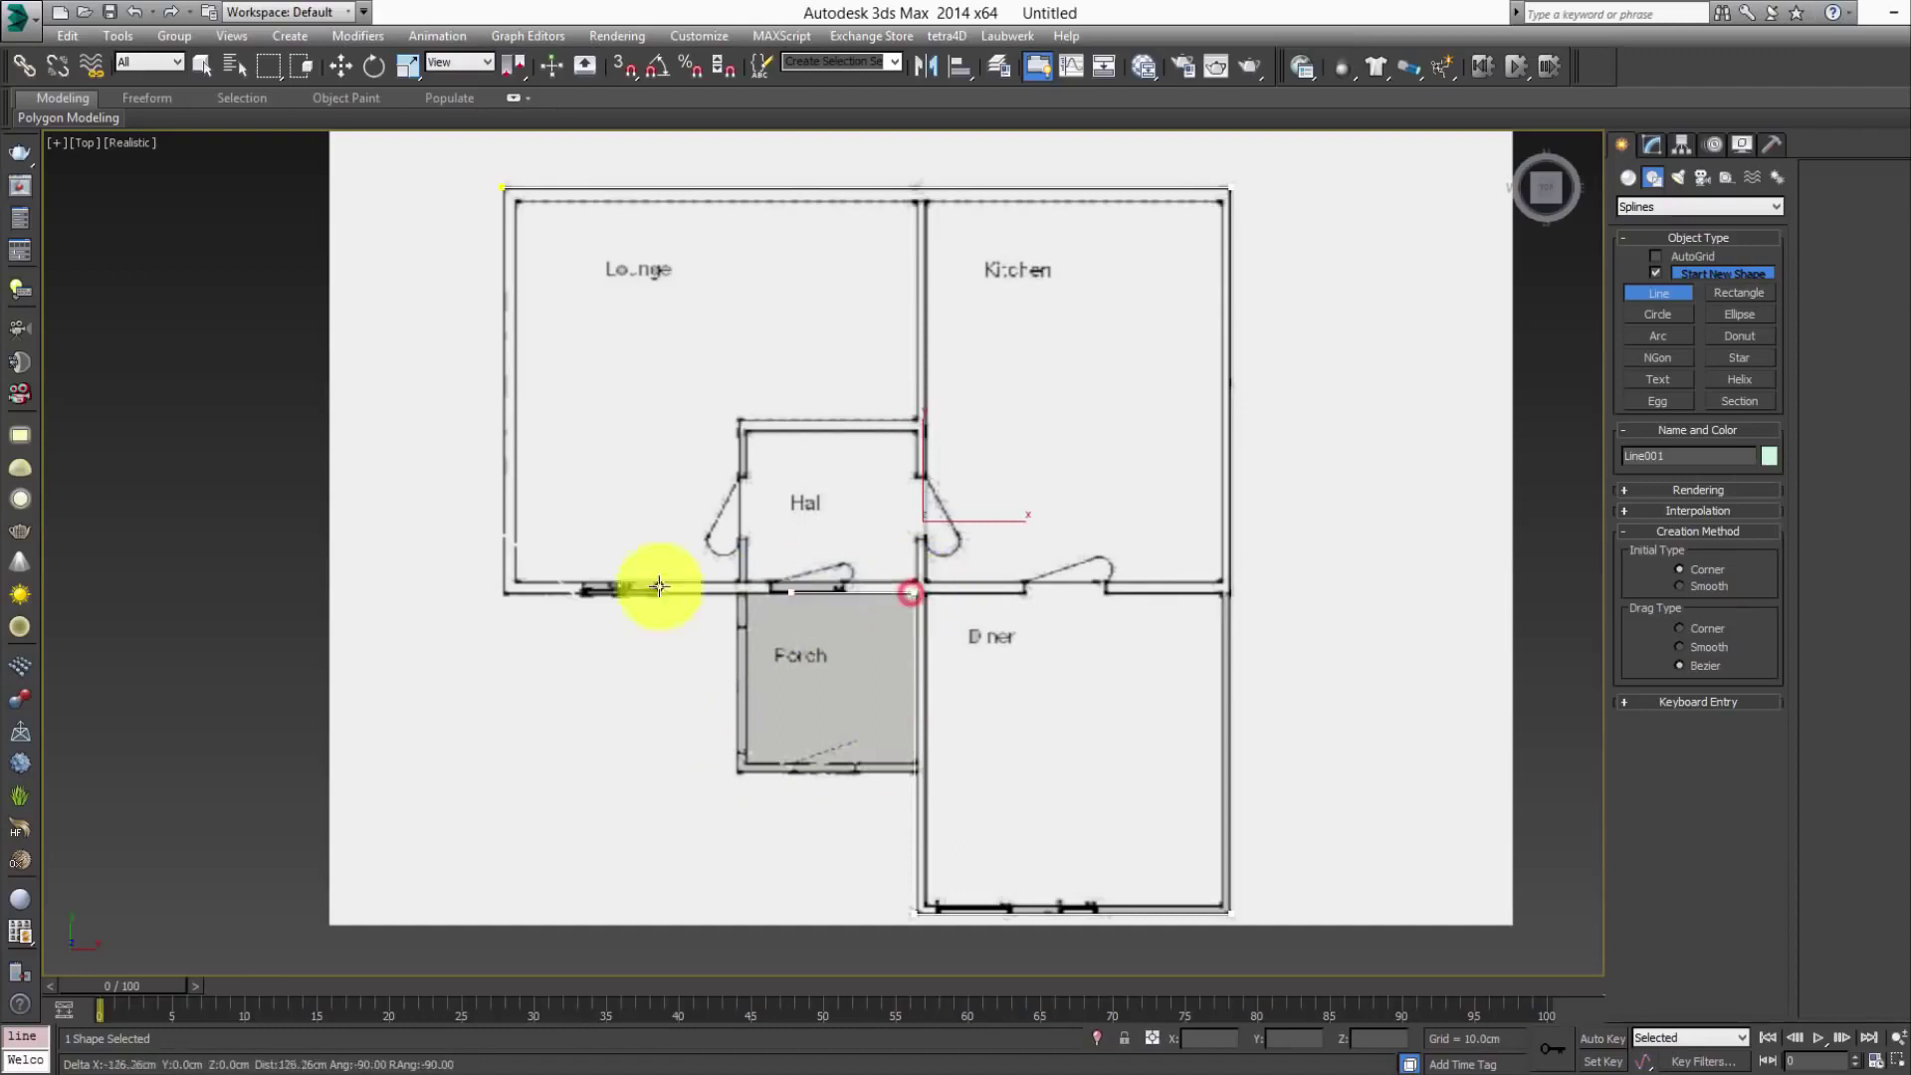
pyautogui.click(502, 591)
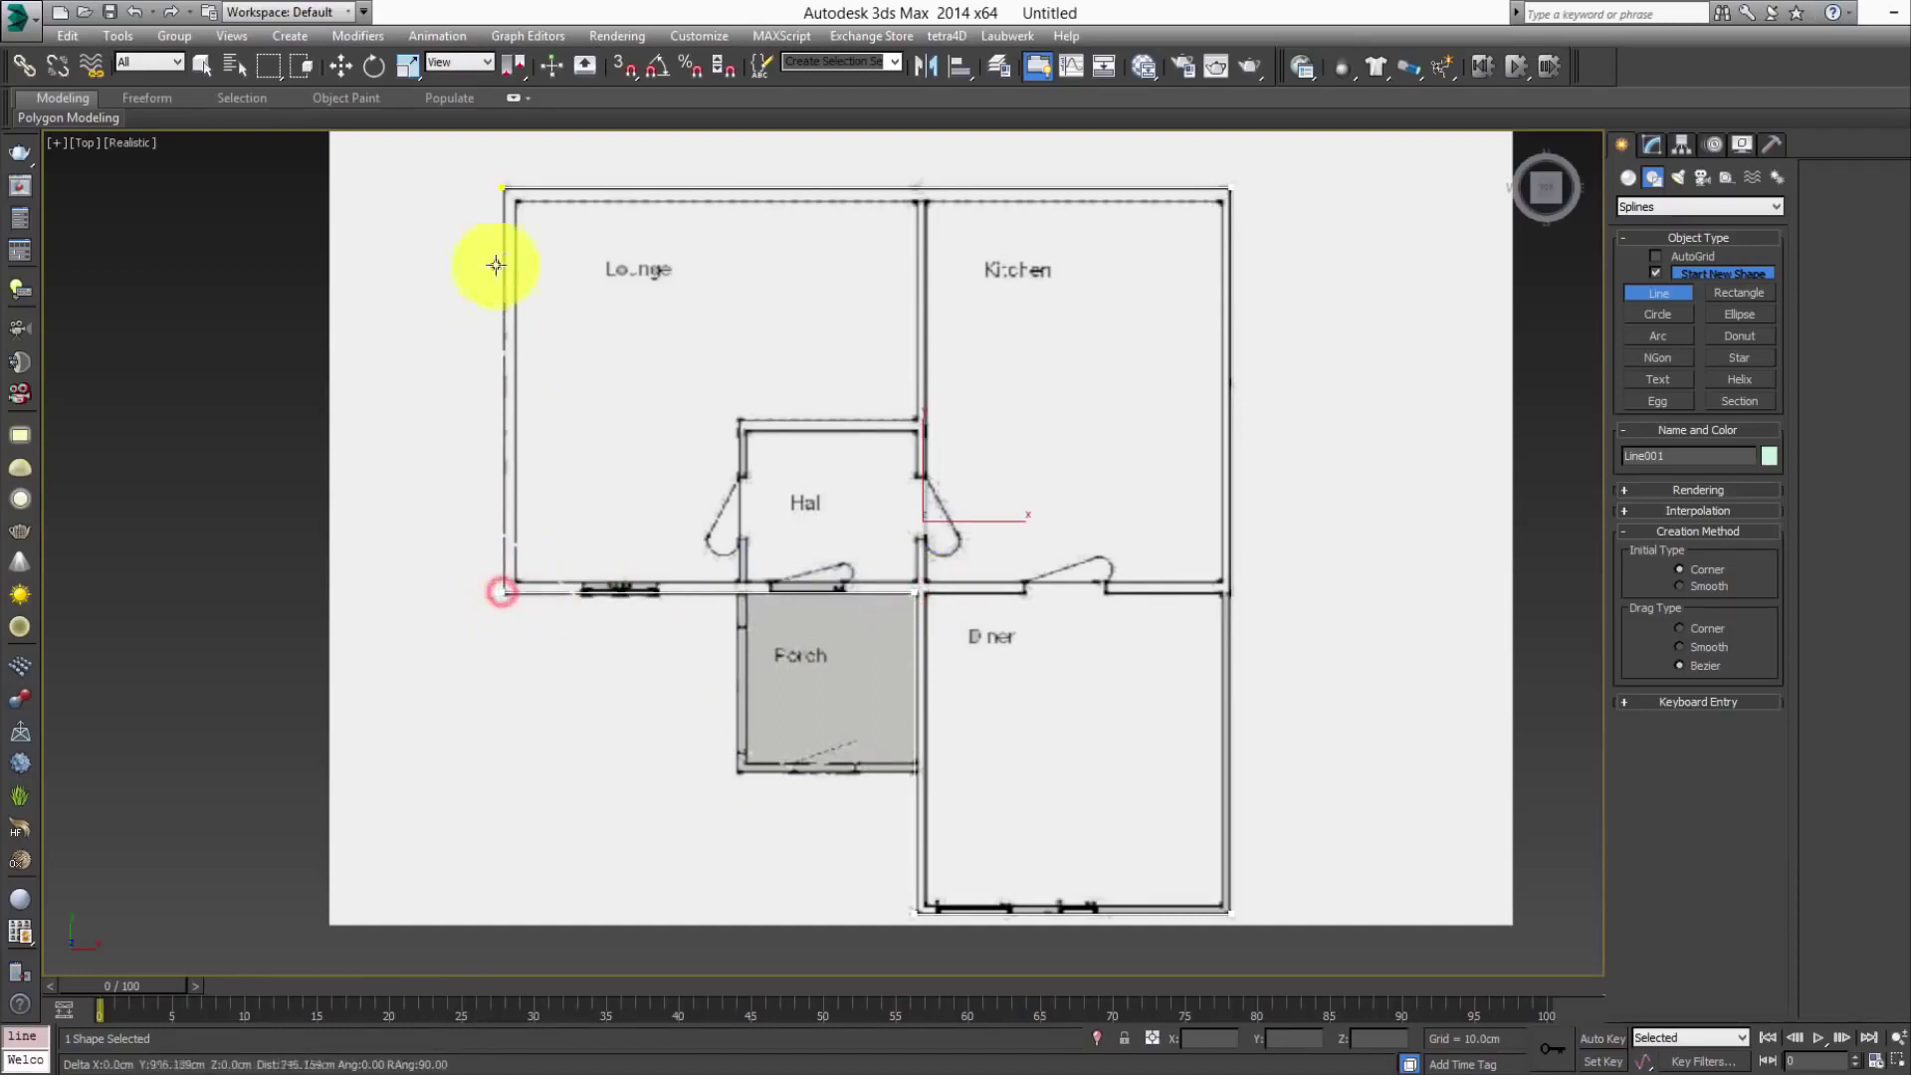
pyautogui.click(503, 187)
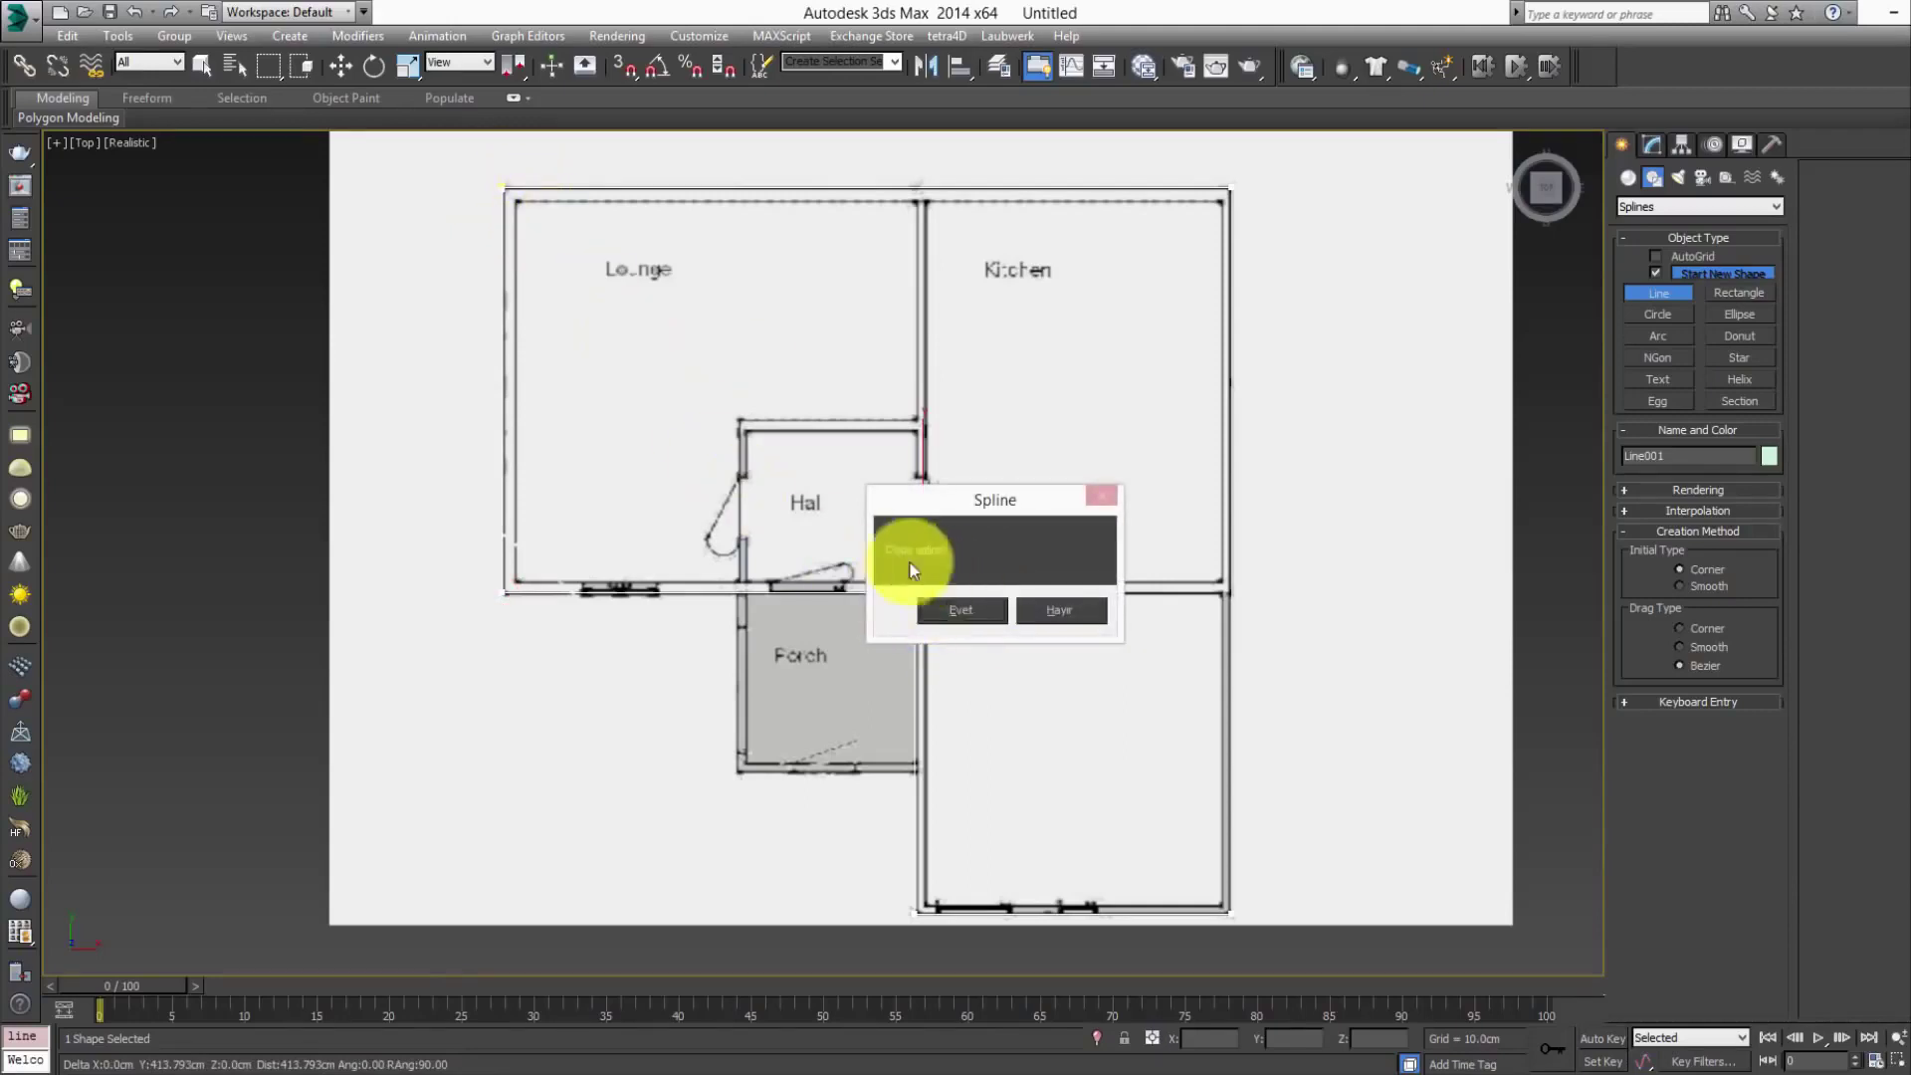
pyautogui.click(969, 608)
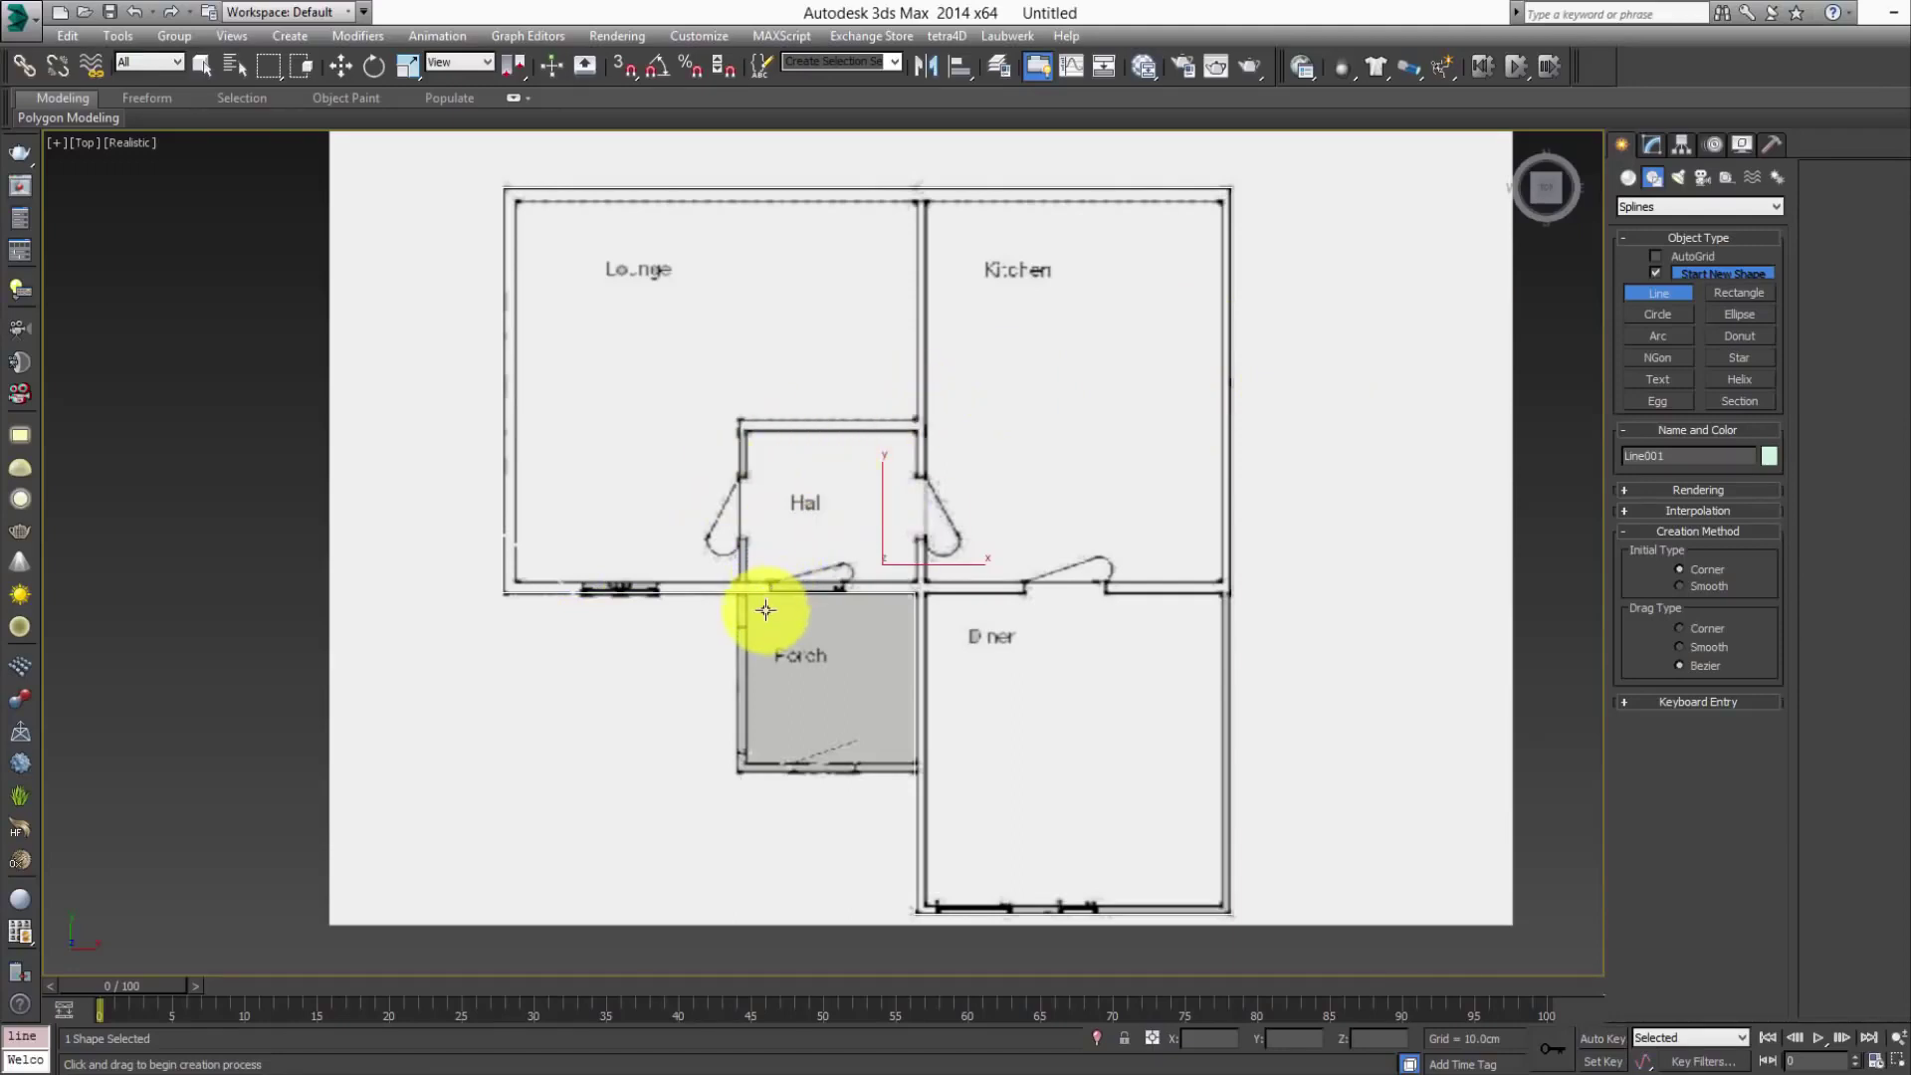
# - Draw a wall line up the Hall's left wall and along its top wall
pyautogui.scroll(4, 761, 597)
pyautogui.moveTo(772, 512); pyautogui.dragTo(664, 542, button='middle')
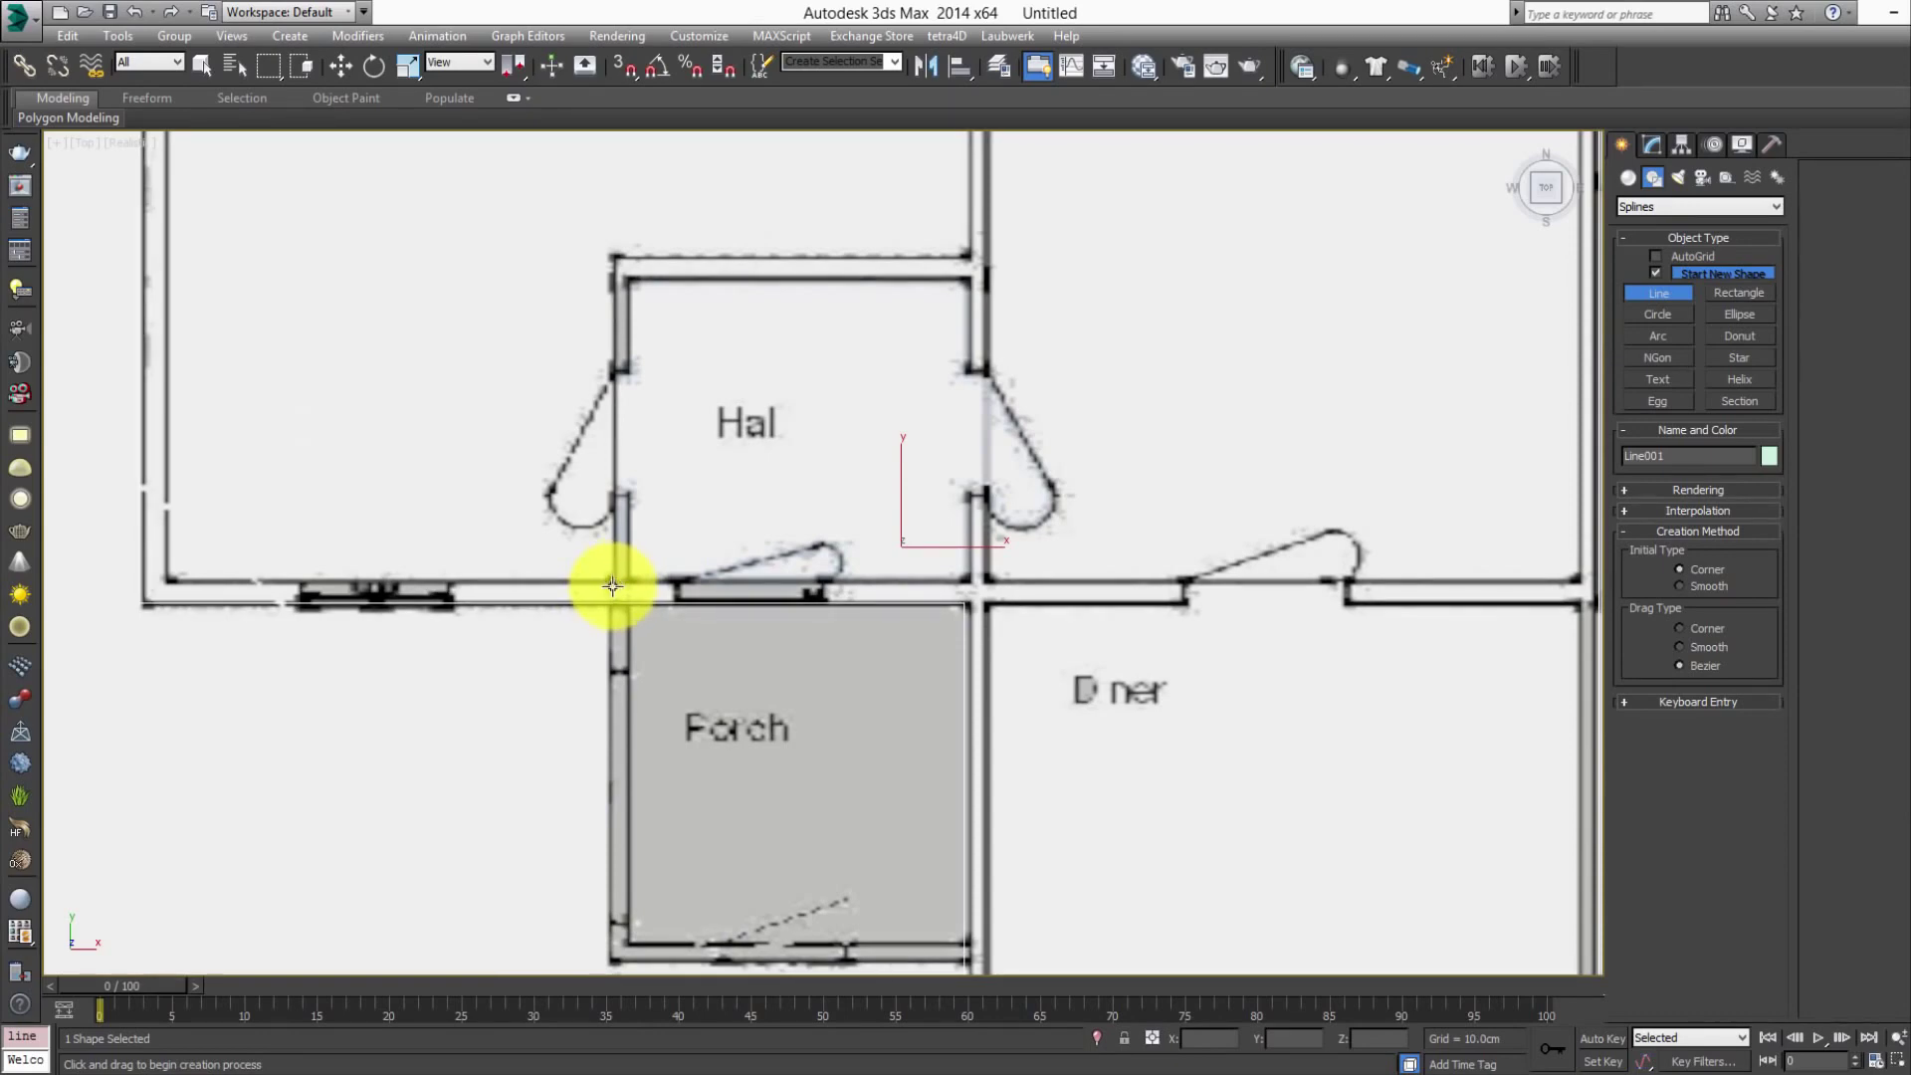
pyautogui.click(613, 595)
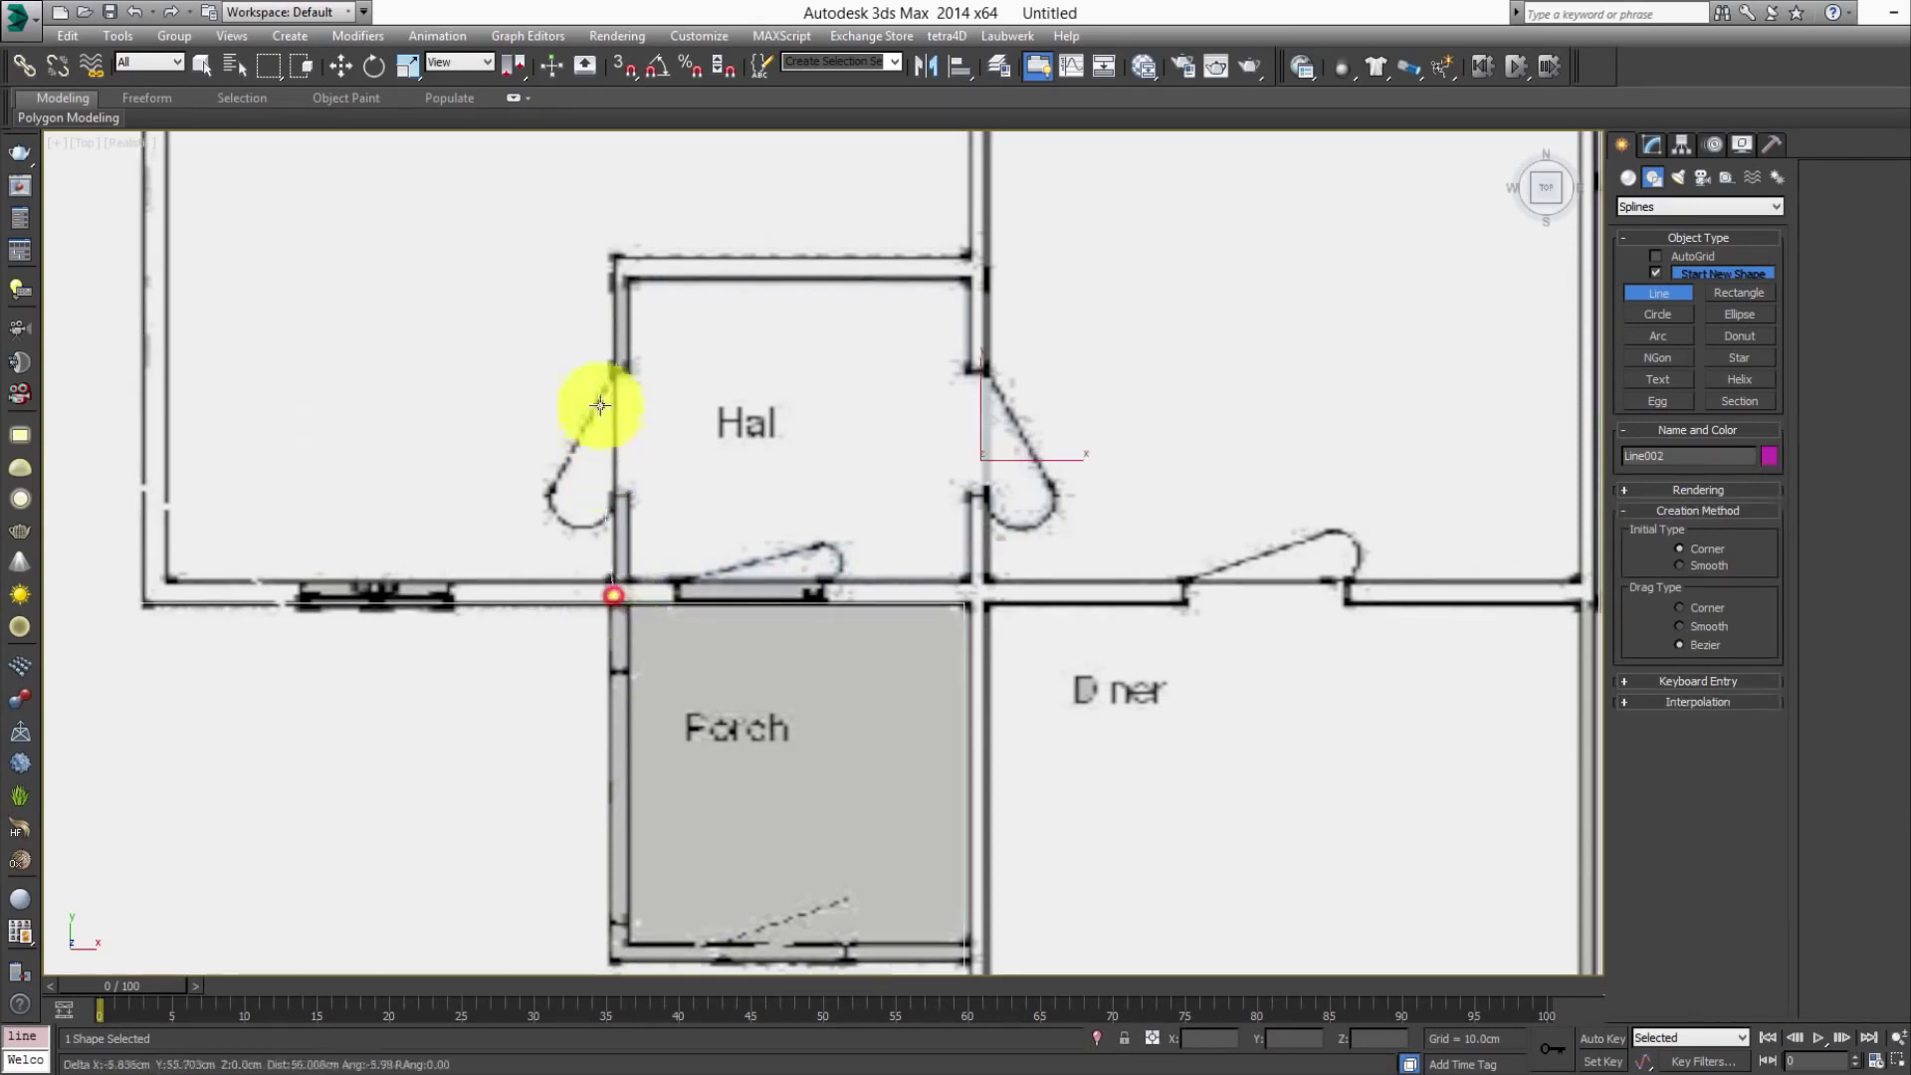
pyautogui.click(614, 257)
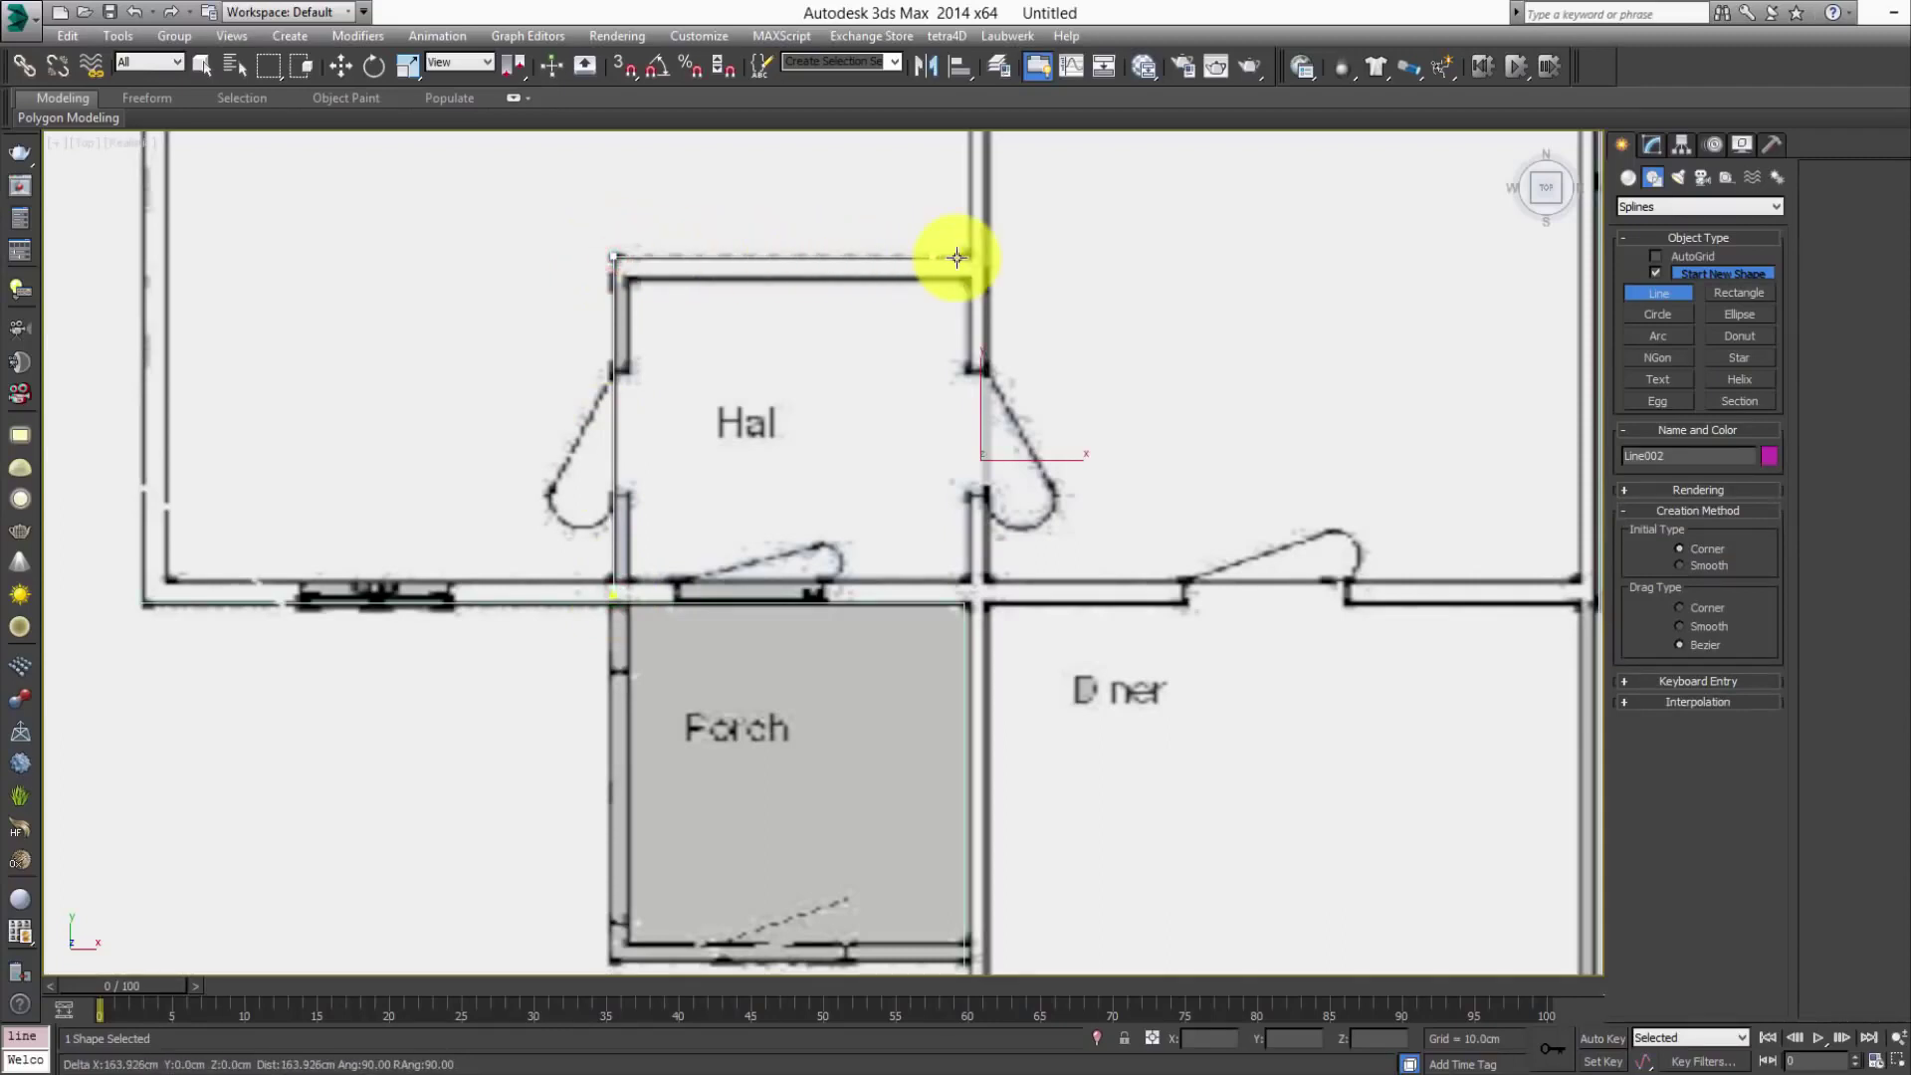
pyautogui.click(978, 257)
pyautogui.rightClick(946, 375)
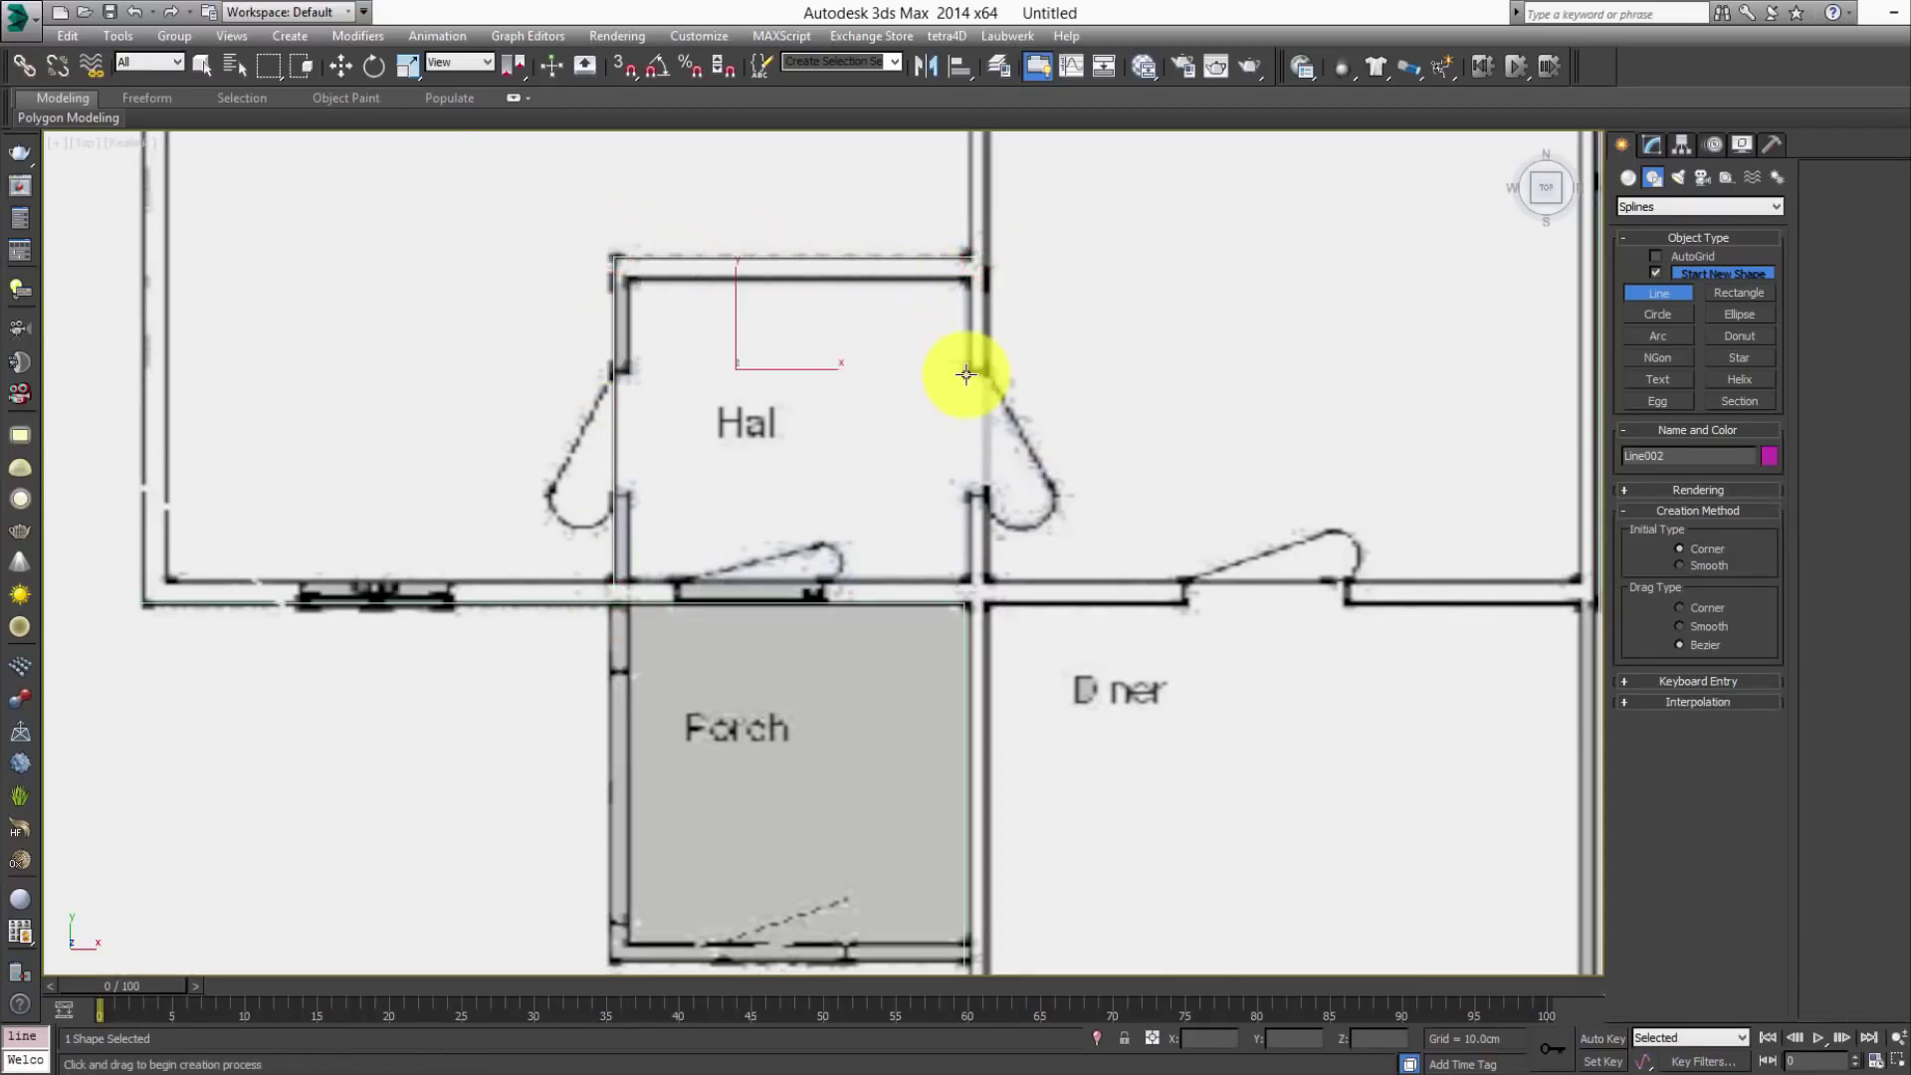
# - Draw the Lounge–Kitchen partition line from the Hall's top-right junction to the top wall
pyautogui.moveTo(973, 375); pyautogui.dragTo(947, 397, button='middle')
pyautogui.scroll(-2, 821, 398)
pyautogui.moveTo(821, 398); pyautogui.dragTo(799, 435, button='middle')
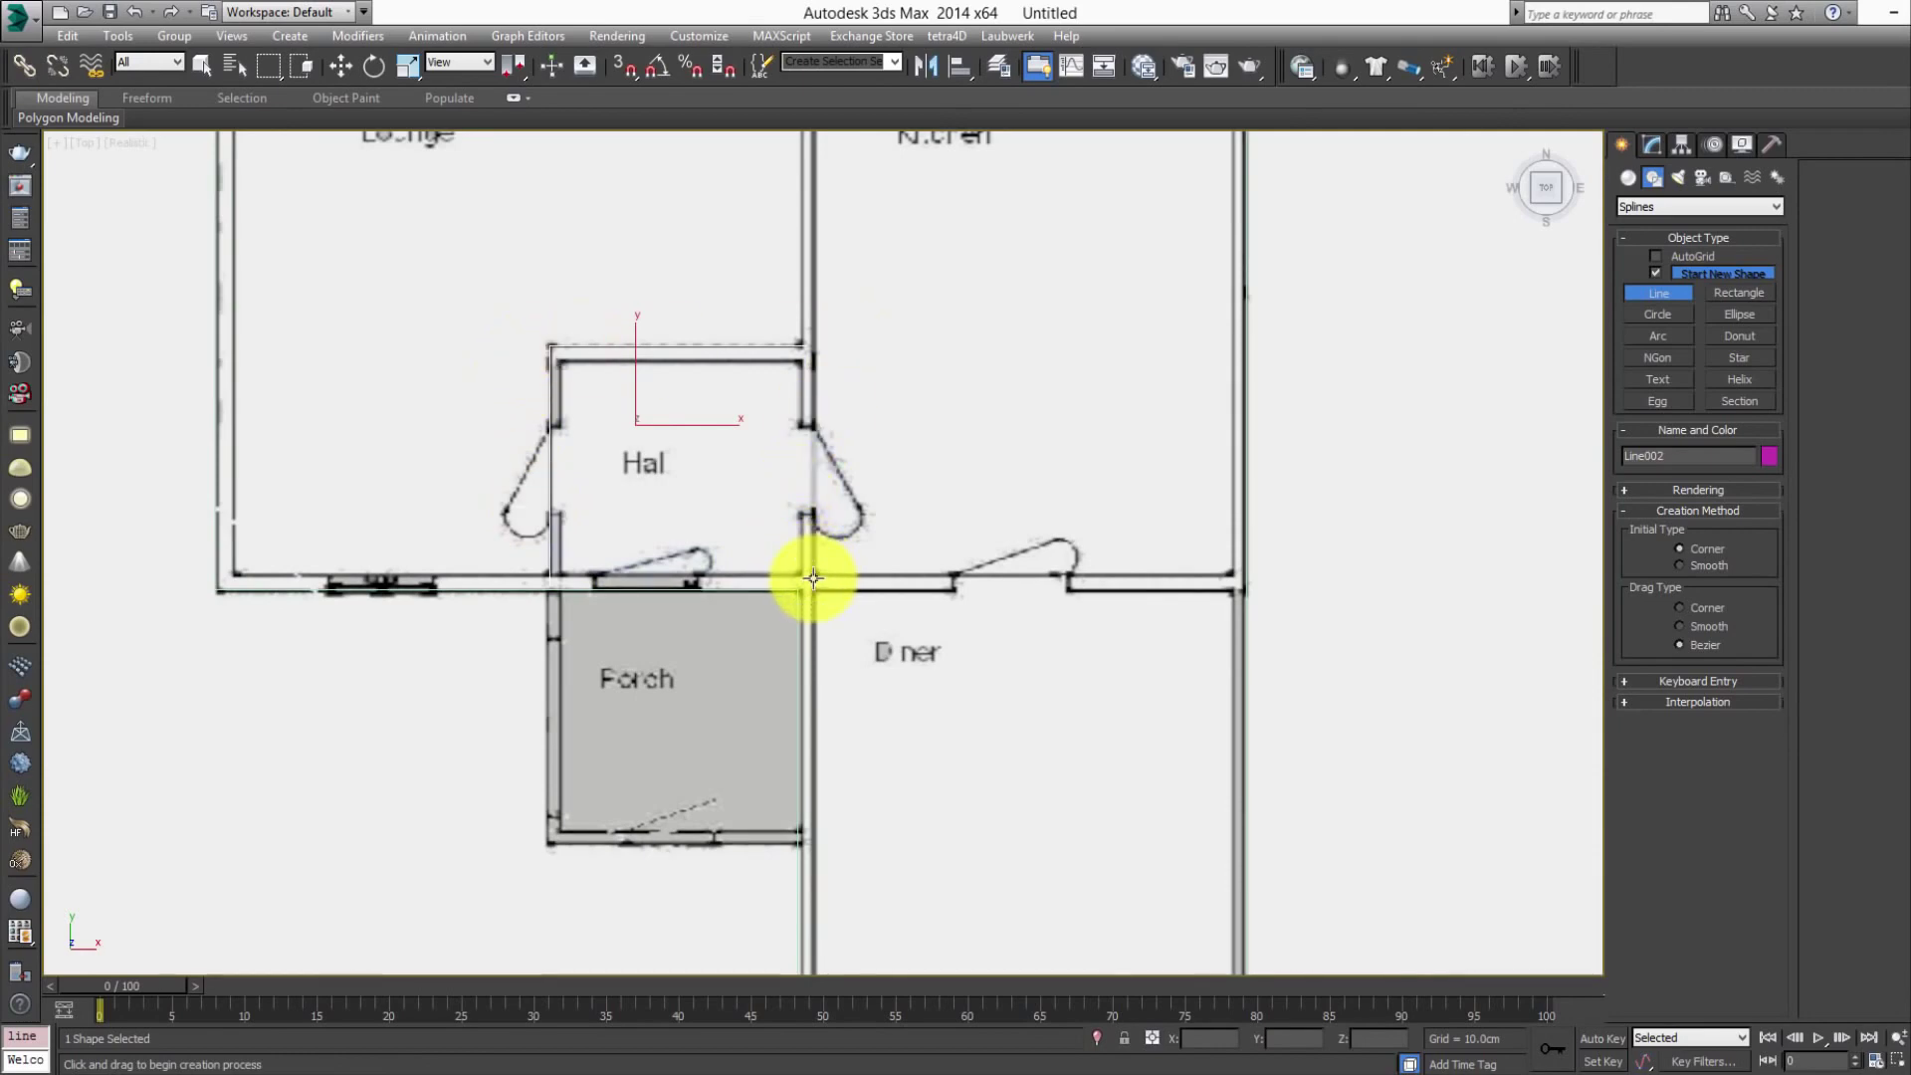
pyautogui.click(815, 581)
pyautogui.moveTo(808, 145); pyautogui.dragTo(794, 541, button='middle')
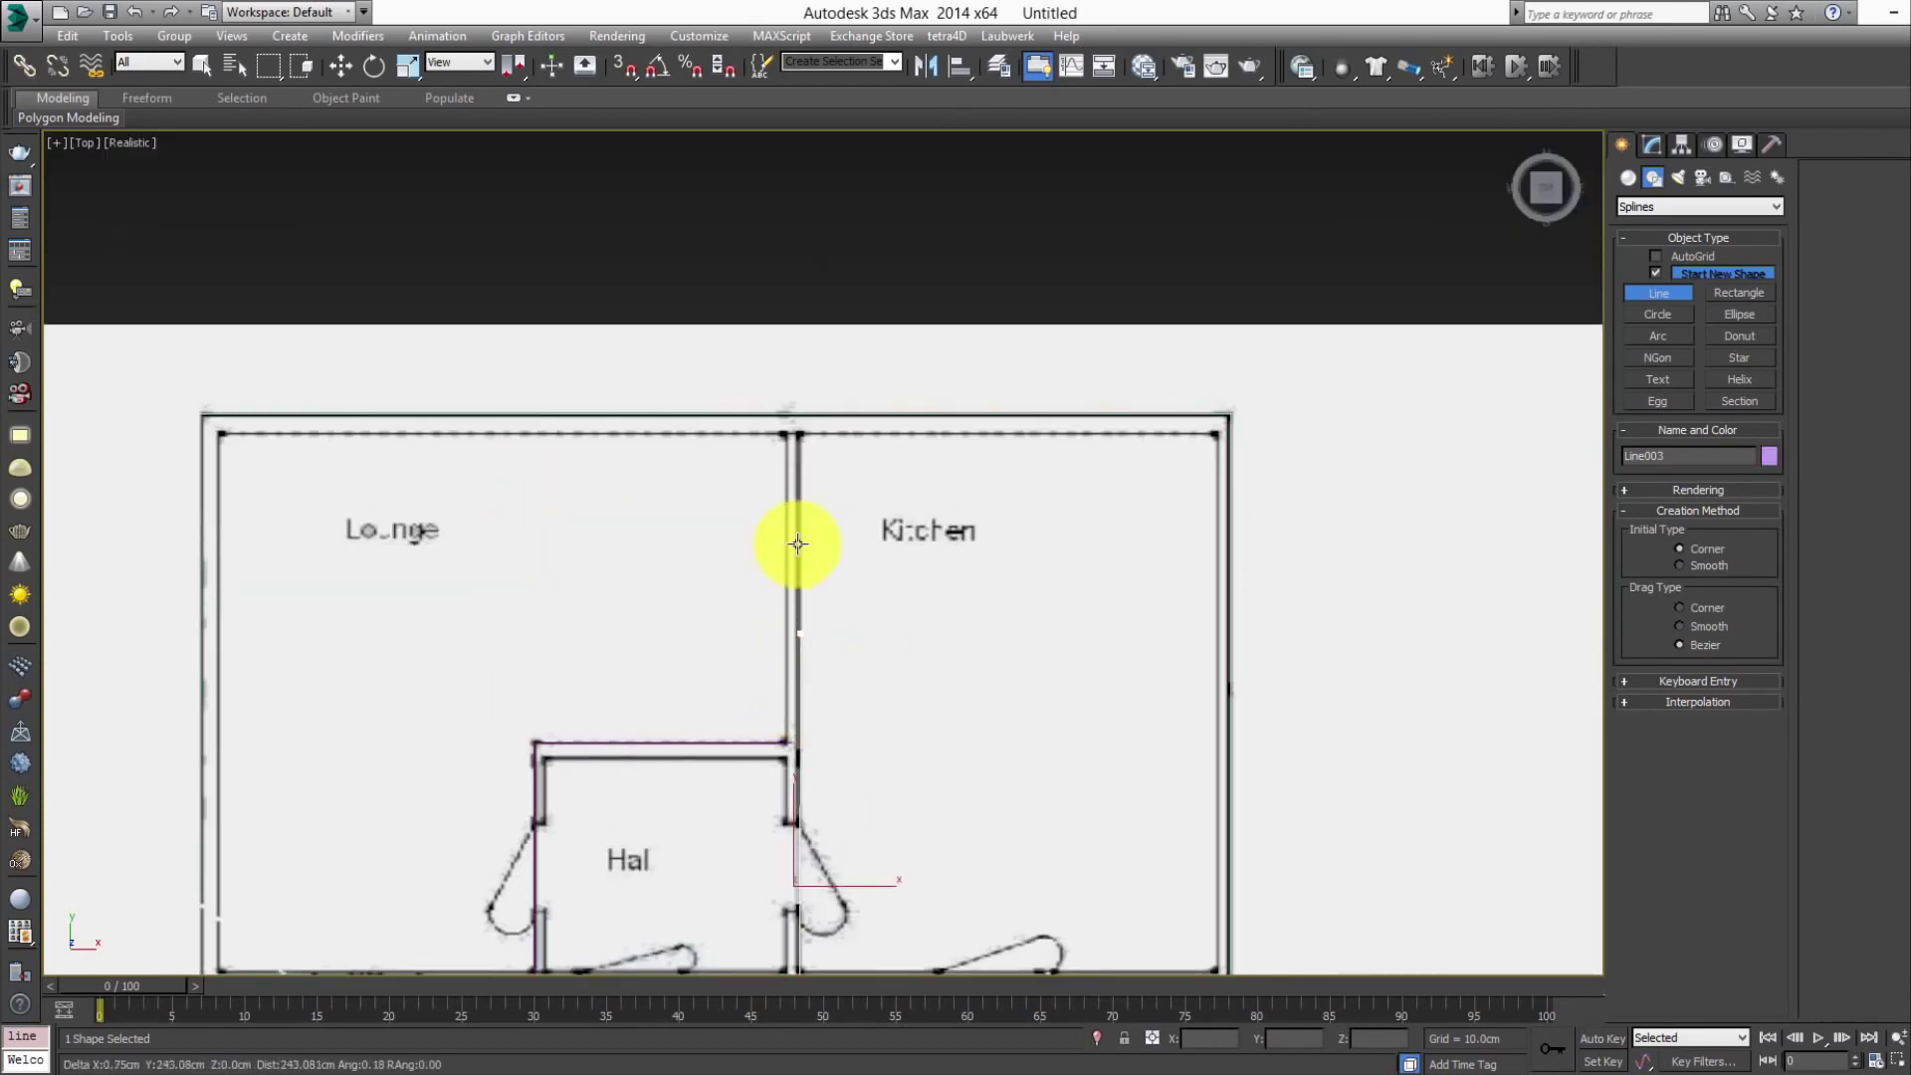
pyautogui.click(797, 428)
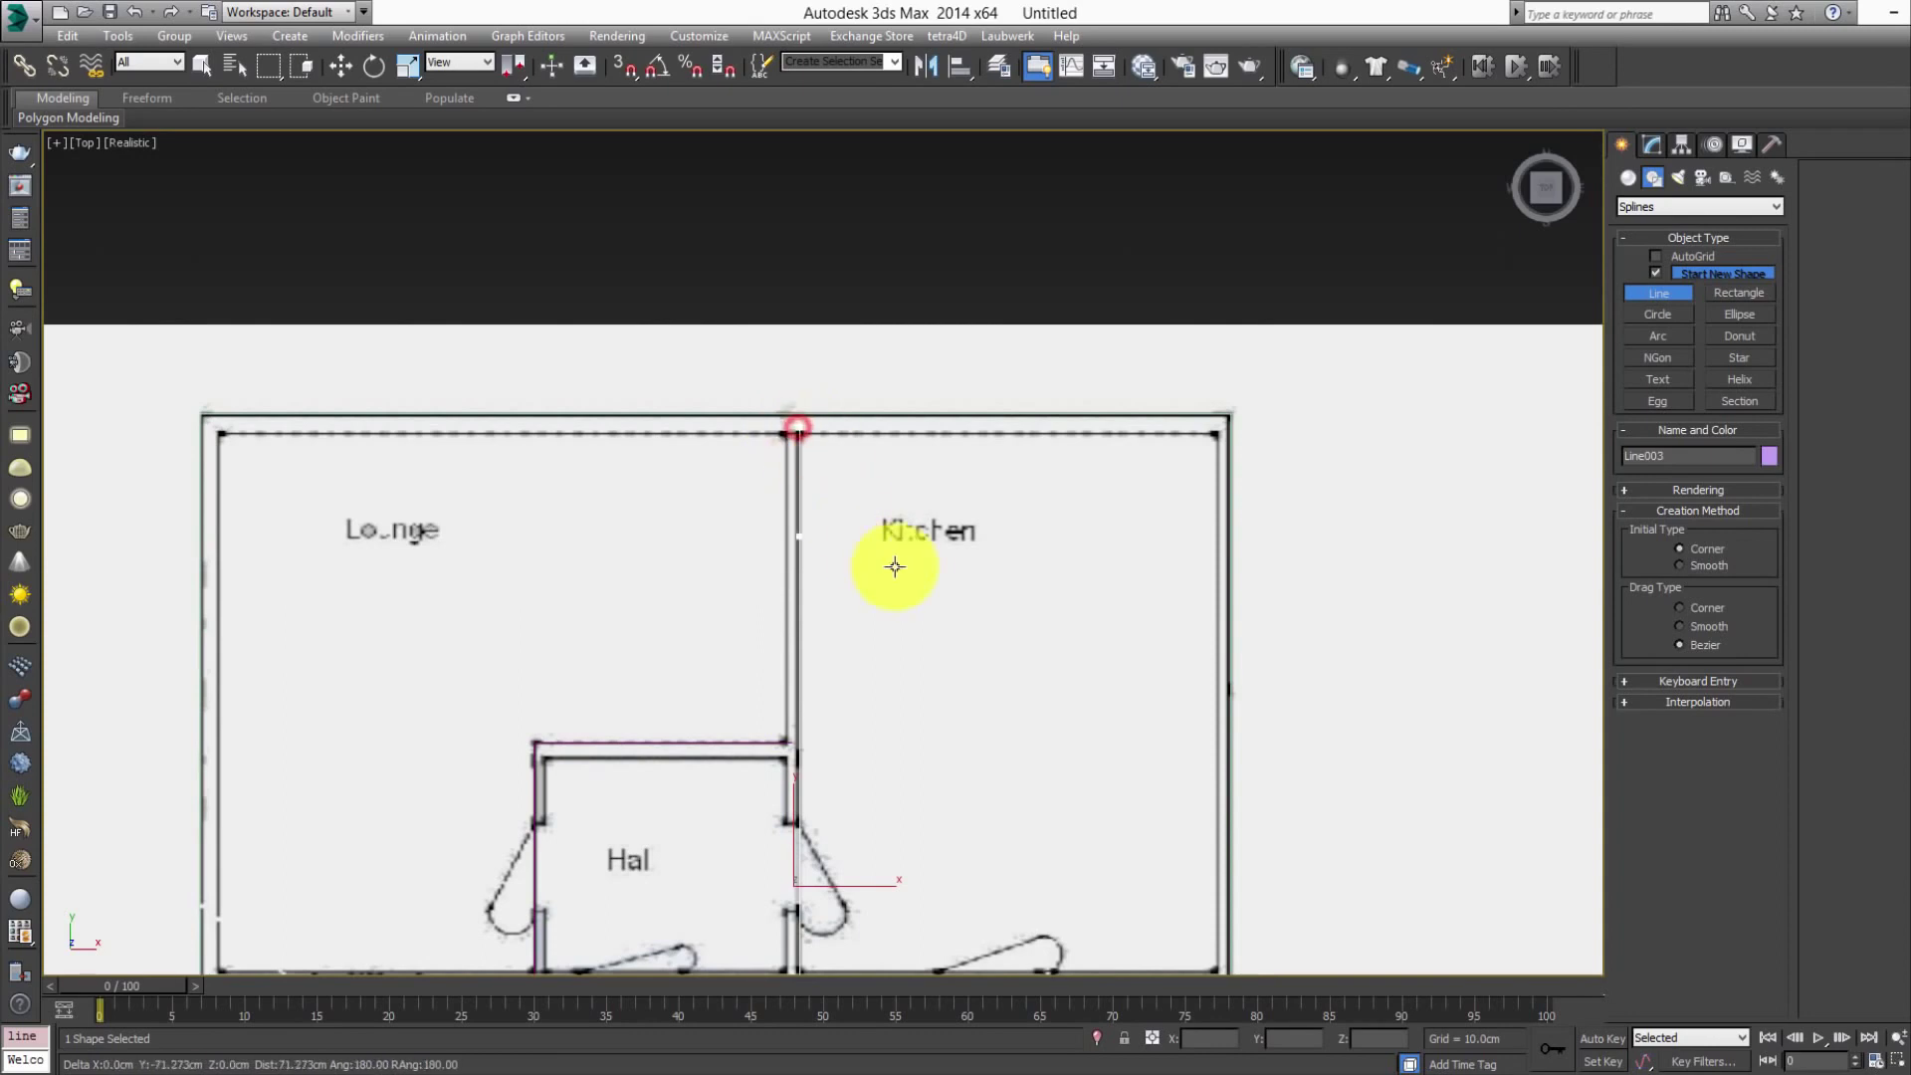
pyautogui.rightClick(935, 617)
# - Draw the Diner's top wall line from the Hall junction to the Diner's right wall
pyautogui.moveTo(960, 909); pyautogui.dragTo(815, 601, button='middle')
pyautogui.scroll(4, 831, 557)
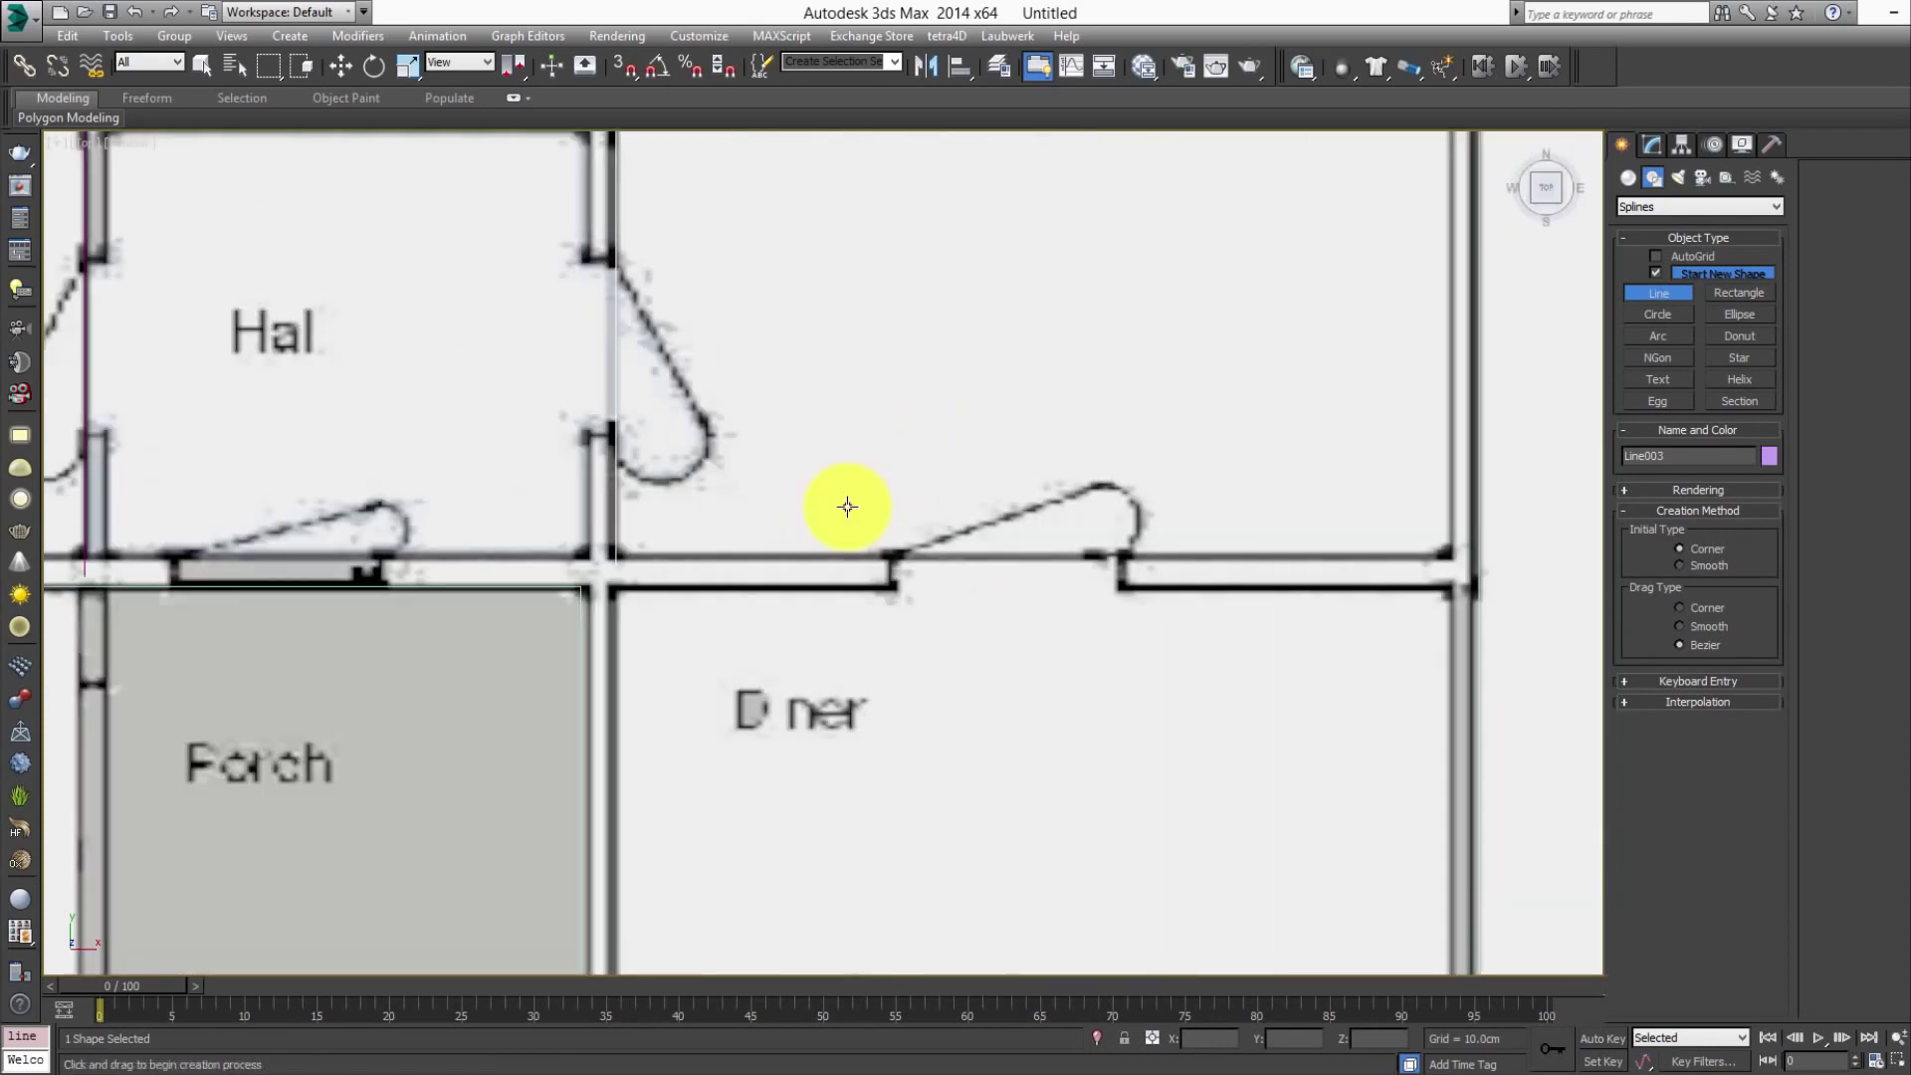
pyautogui.scroll(2, 597, 576)
pyautogui.click(614, 592)
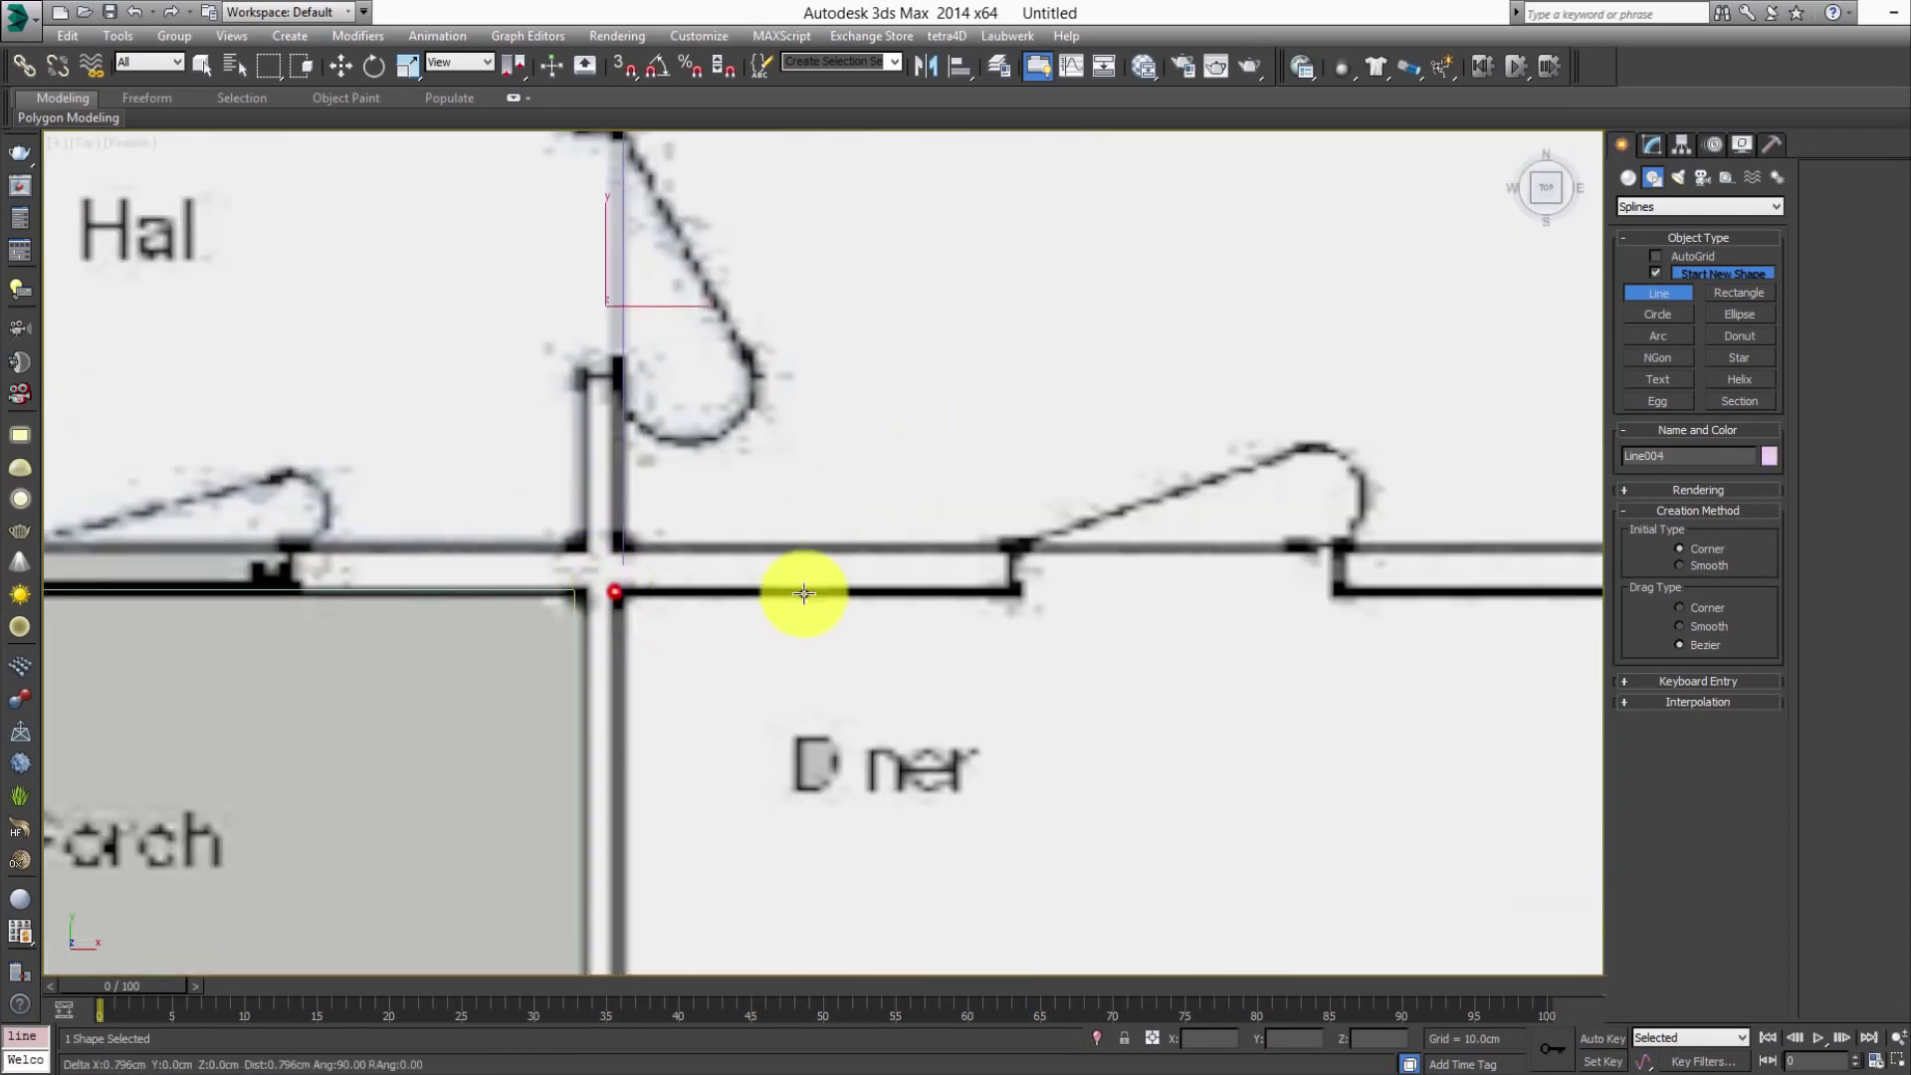
pyautogui.moveTo(1055, 593); pyautogui.dragTo(683, 585, button='middle')
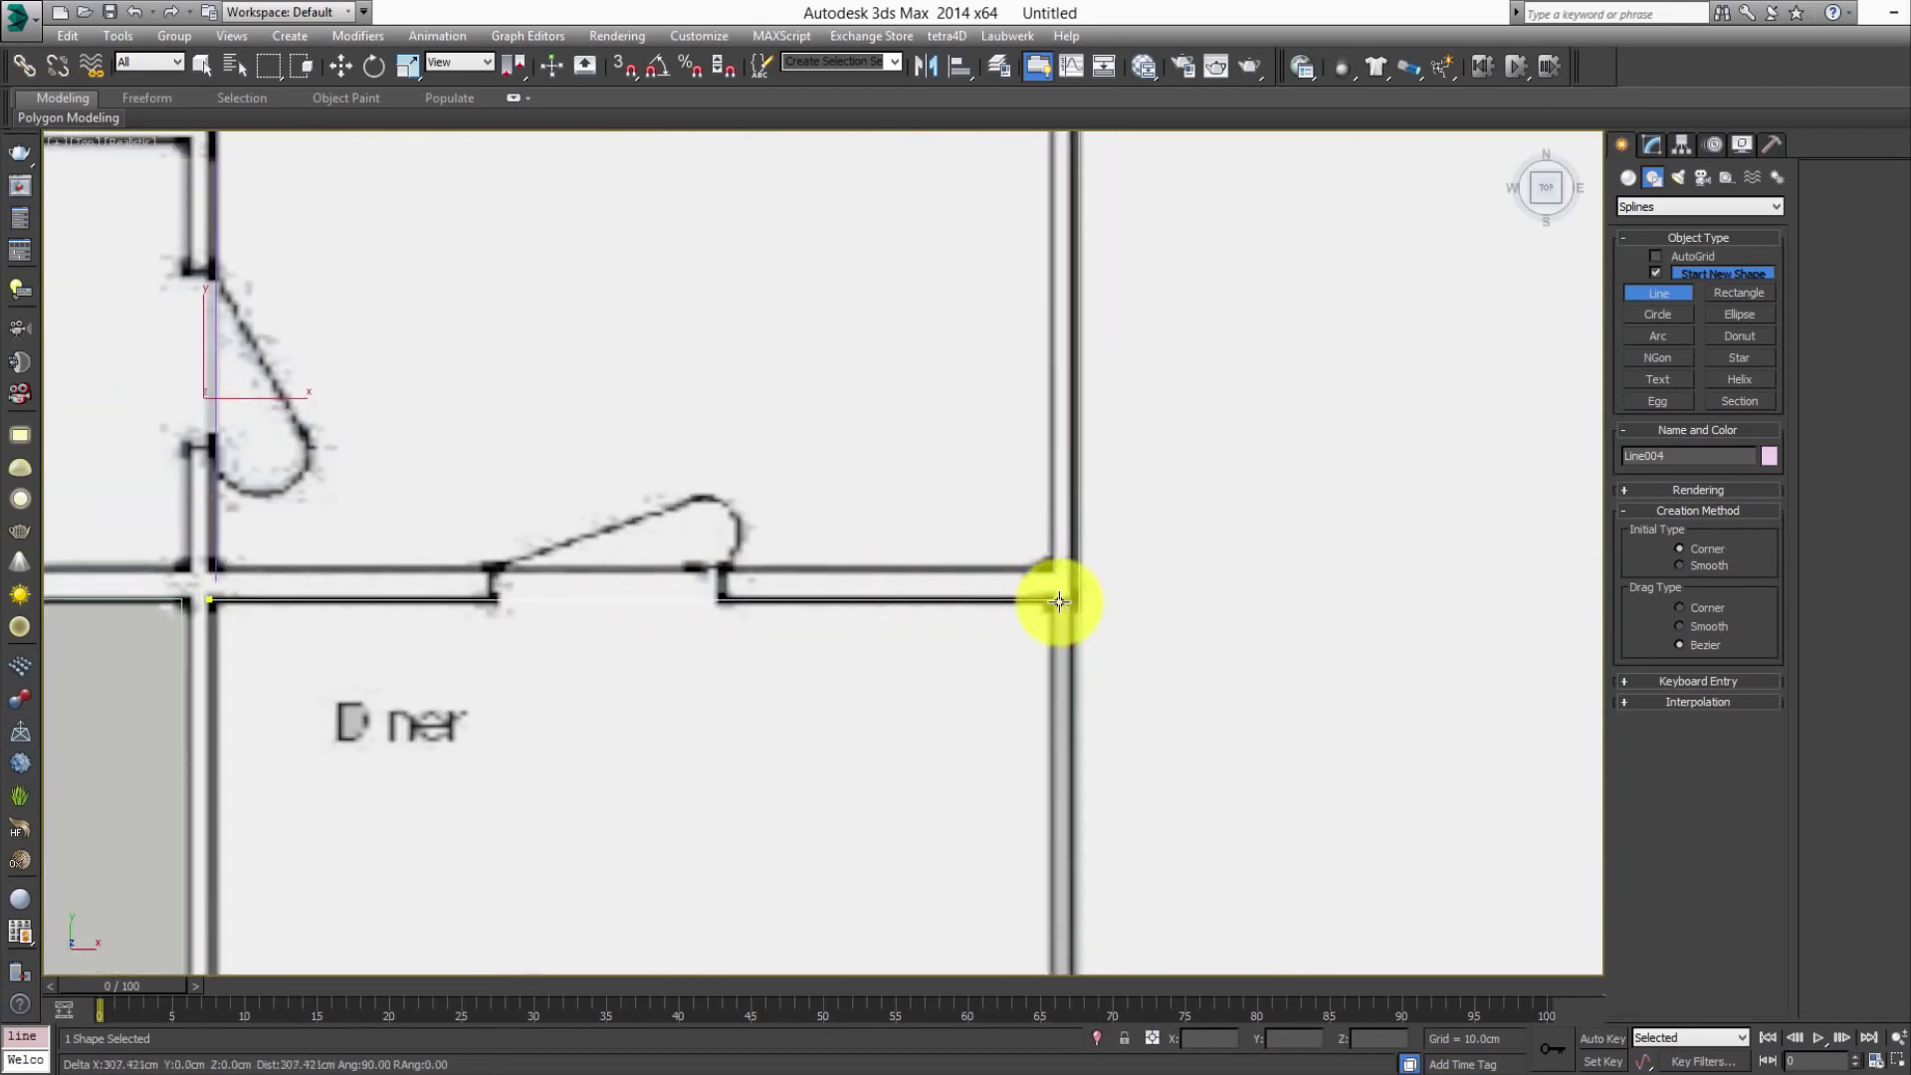
pyautogui.click(1058, 601)
pyautogui.rightClick(917, 618)
pyautogui.scroll(-2, 695, 524)
pyautogui.moveTo(549, 499); pyautogui.dragTo(654, 565, button='middle')
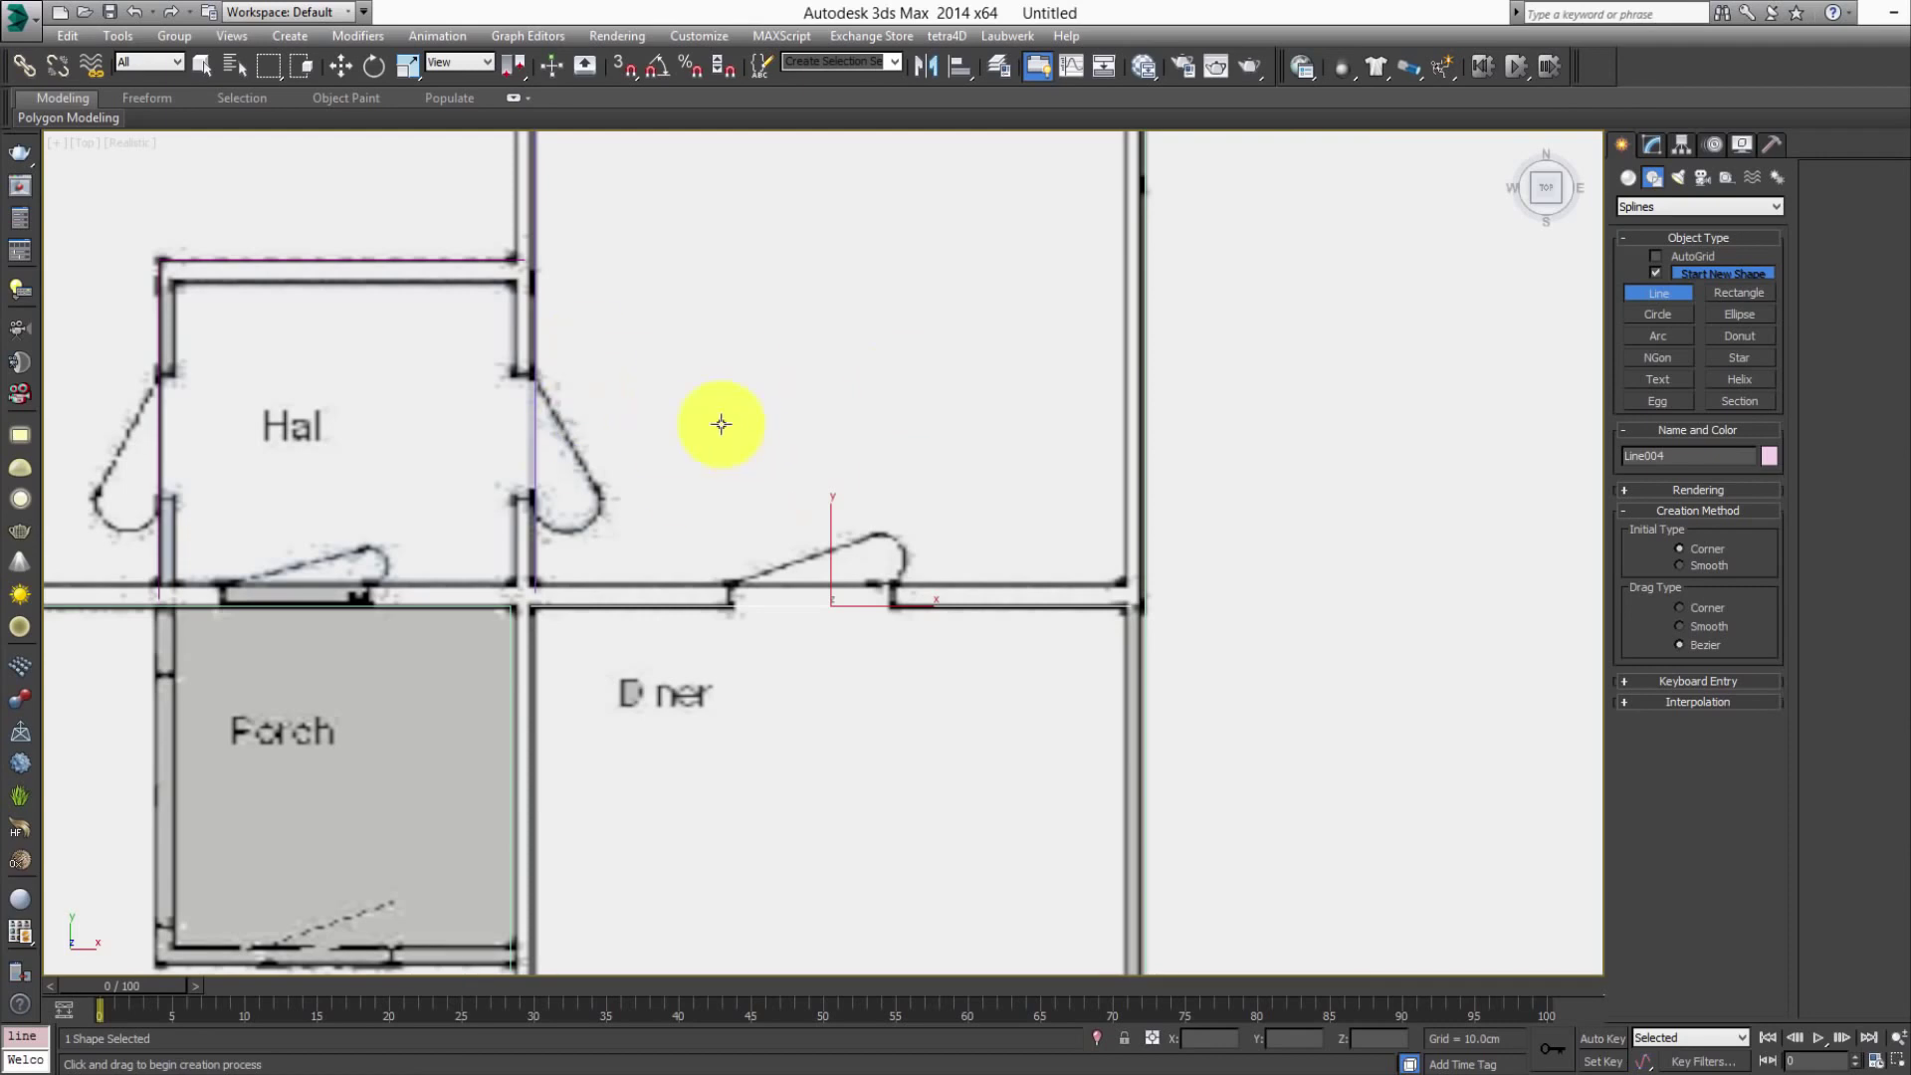
pyautogui.moveTo(720, 424)
pyautogui.mouseDown(button='middle')
pyautogui.moveTo(726, 478)
pyautogui.moveTo(747, 448)
pyautogui.mouseUp(button='middle')
pyautogui.scroll(-1, 738, 435)
# - Select Line001 at Spline sub-object level, preview an Outline, then cancel it
pyautogui.rightClick(883, 405)
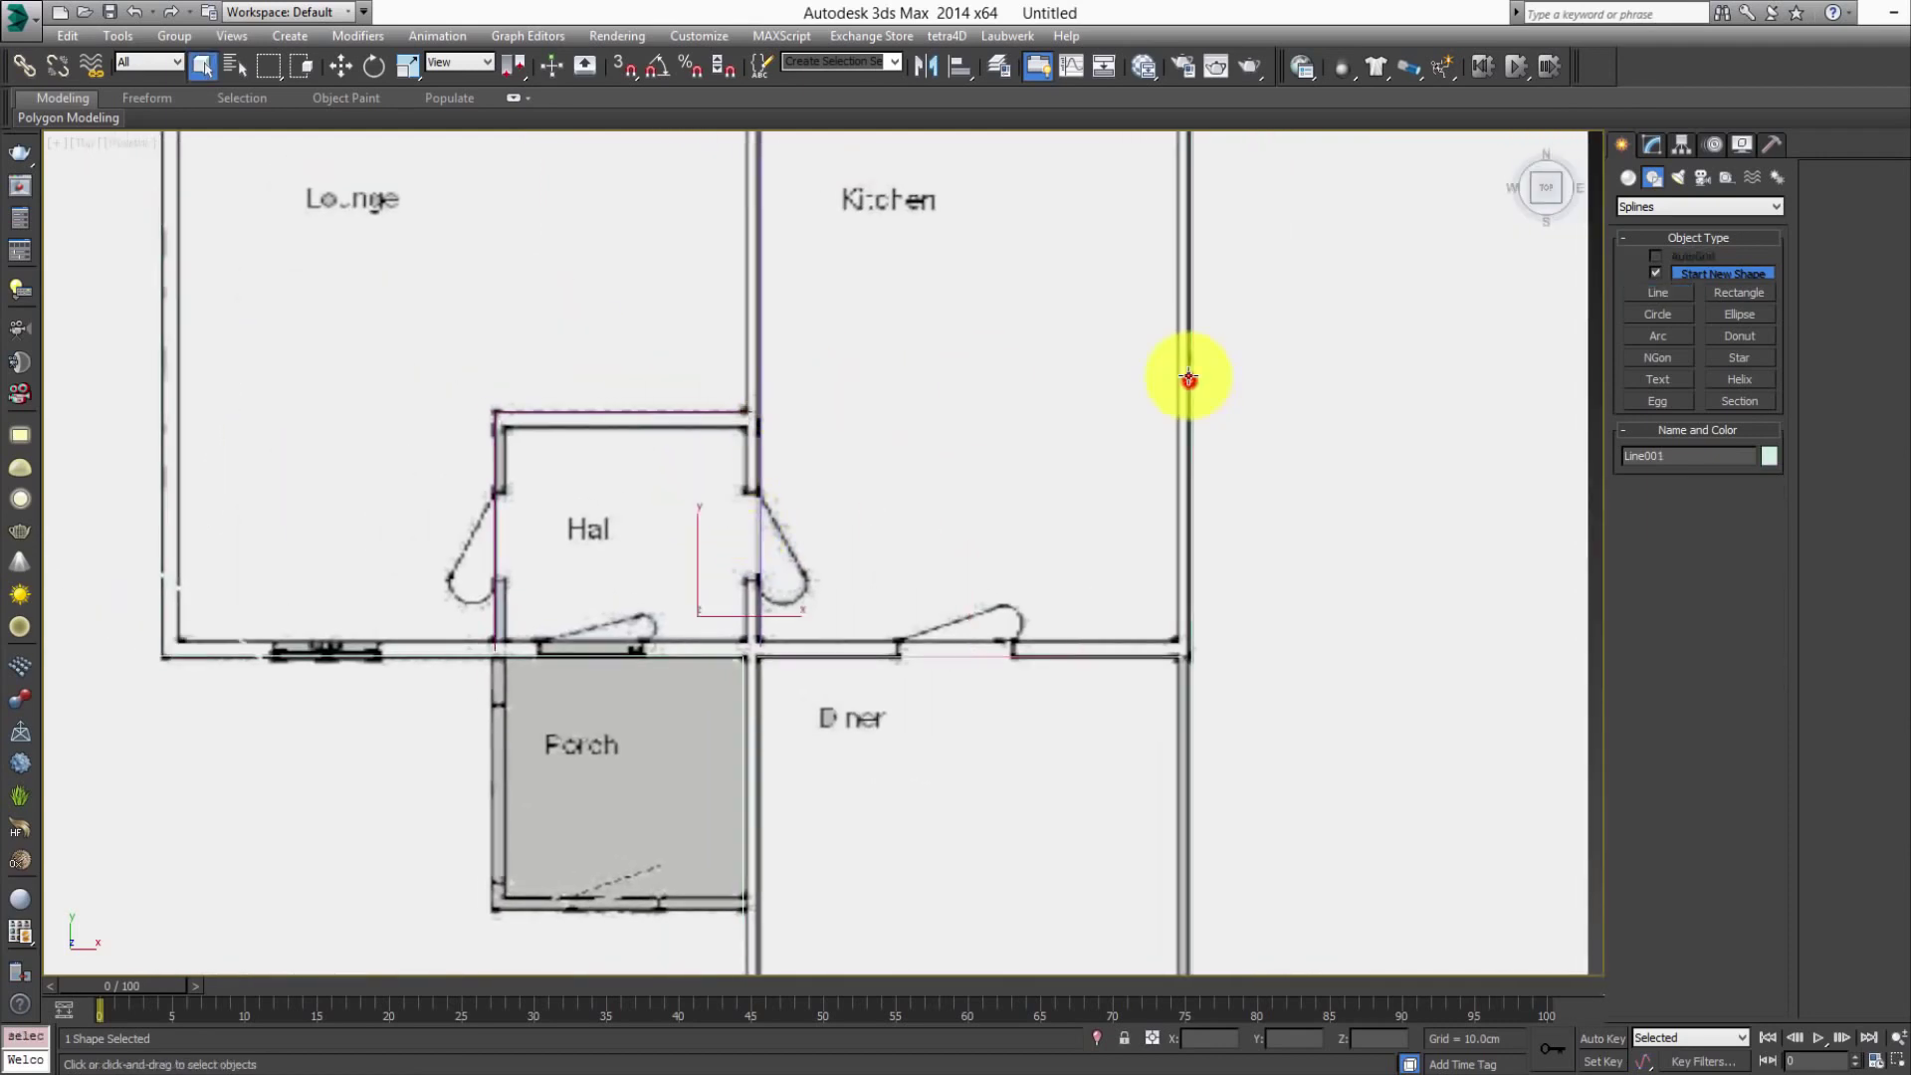
pyautogui.moveTo(1202, 414); pyautogui.dragTo(1186, 483, button='middle')
pyautogui.click(1657, 147)
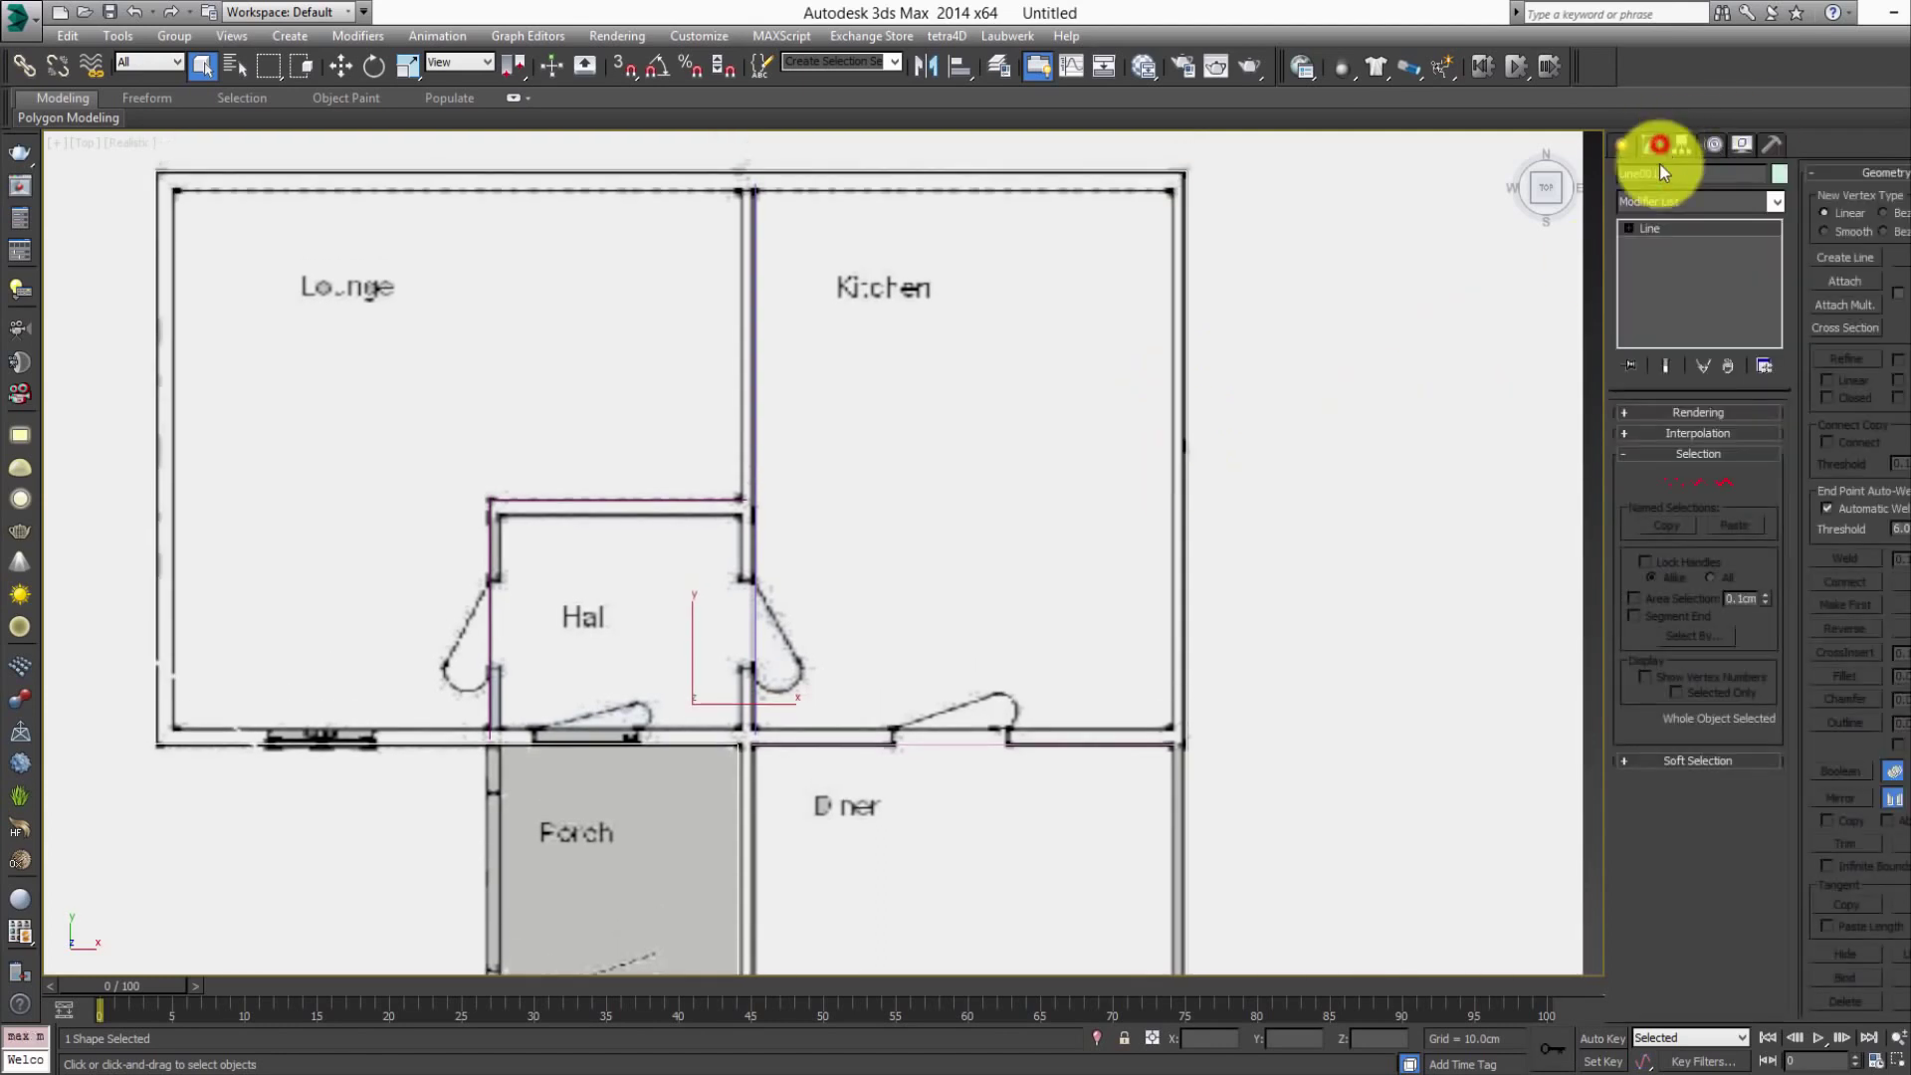
pyautogui.click(1726, 476)
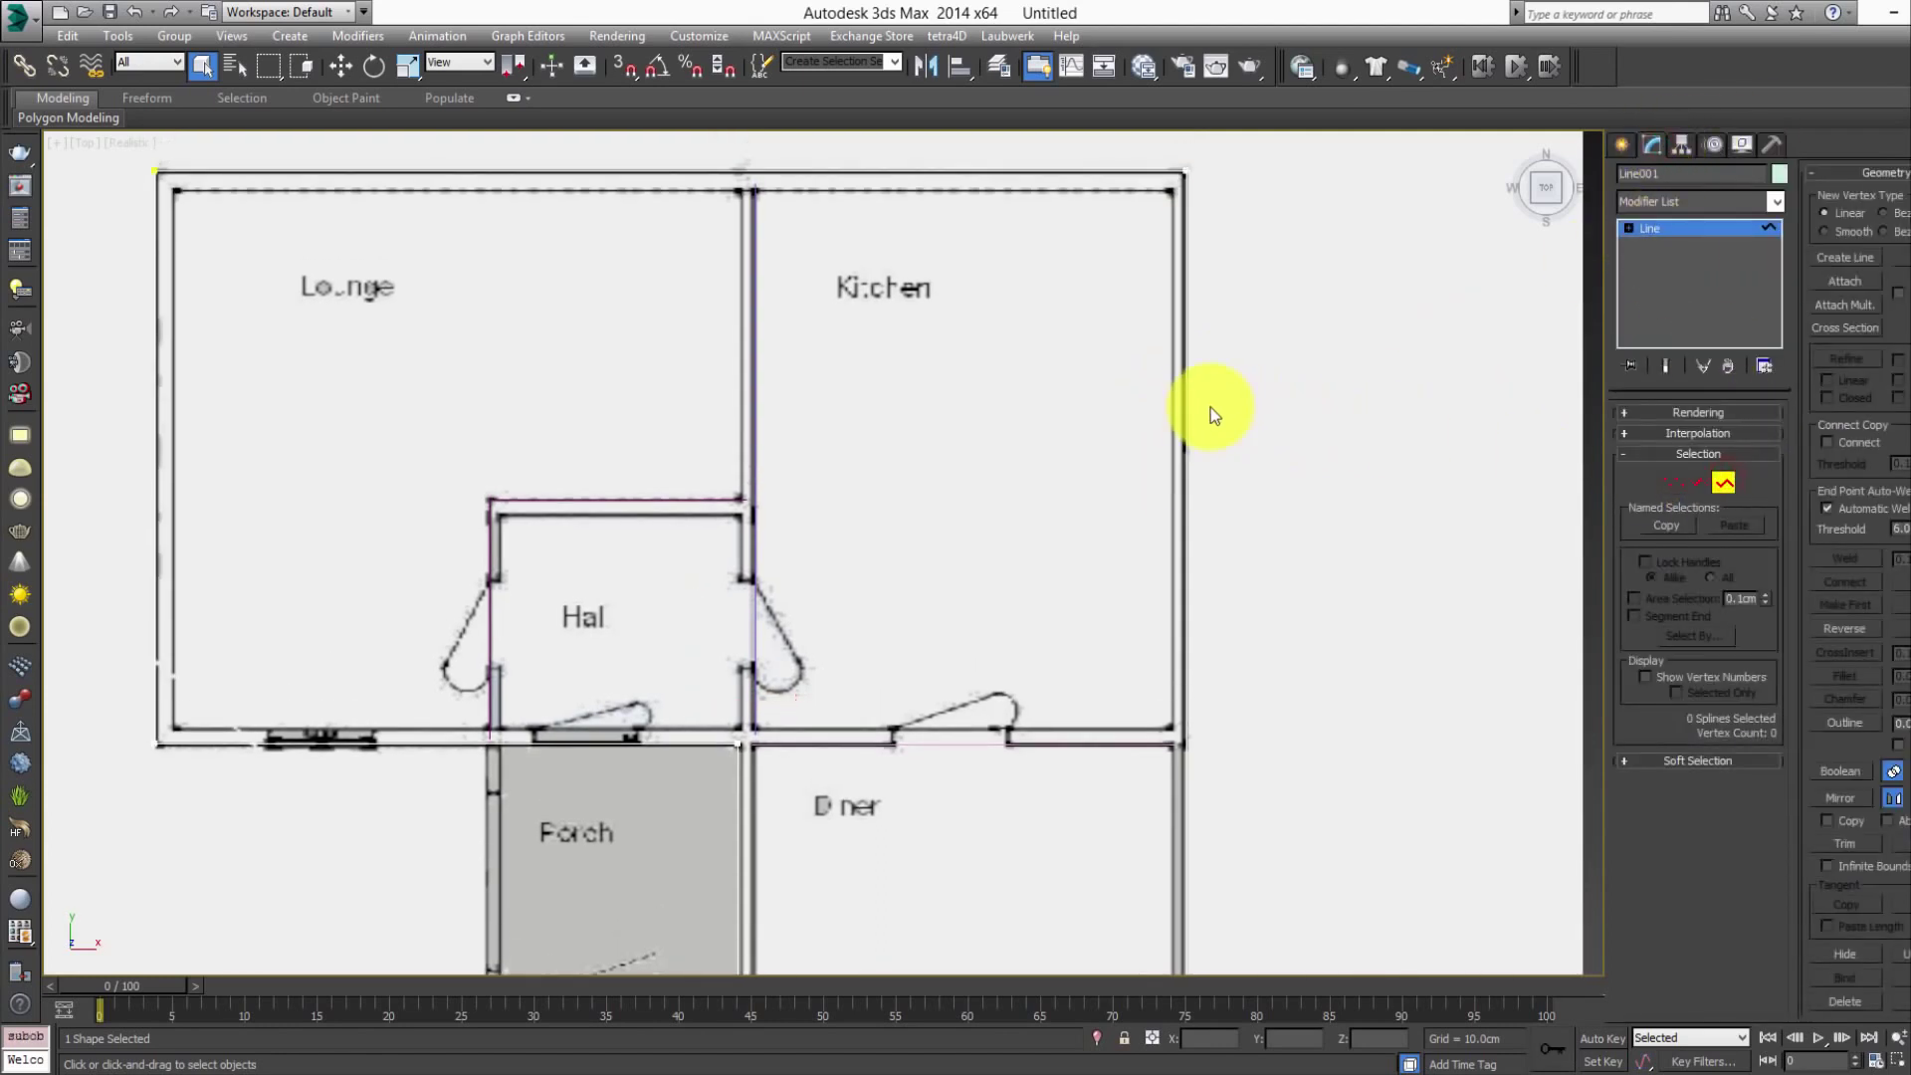
pyautogui.click(1185, 400)
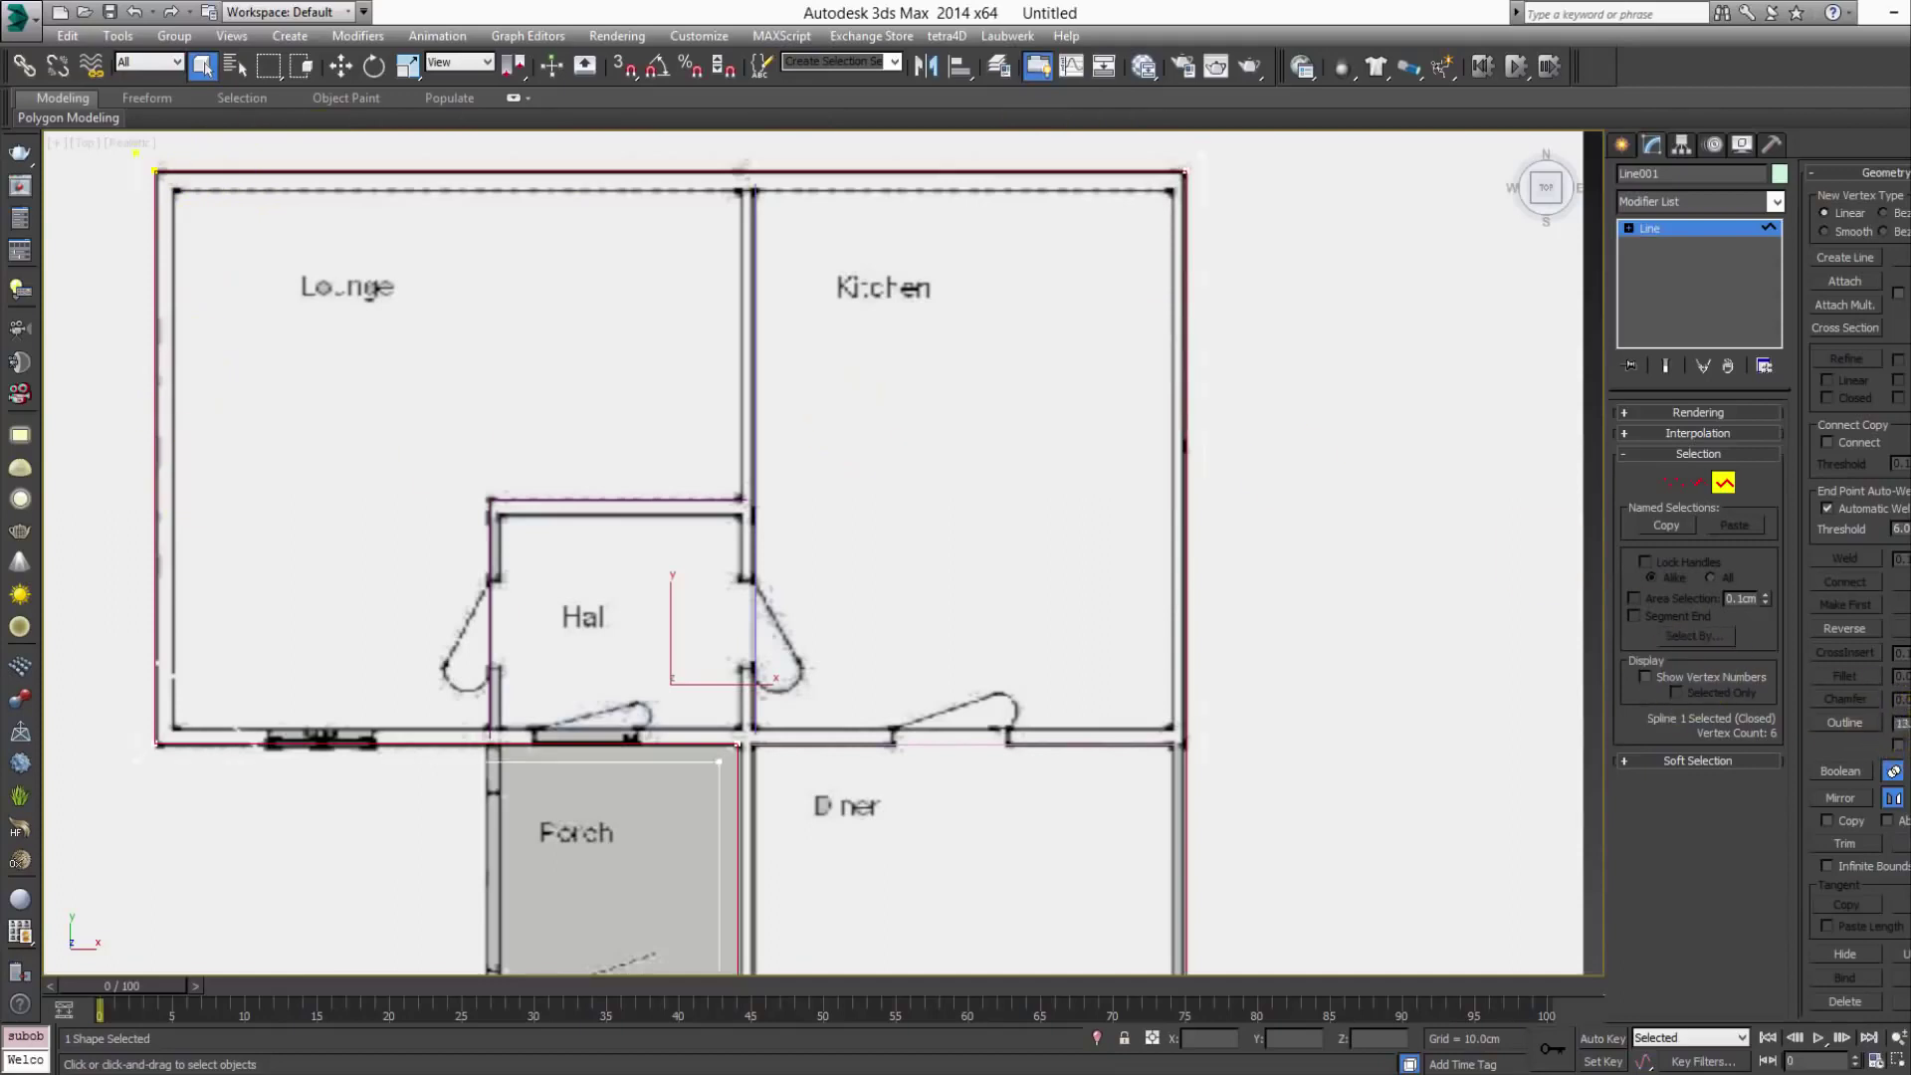
pyautogui.moveTo(1898, 724)
pyautogui.mouseDown()
pyautogui.moveTo(1894, 774)
pyautogui.moveTo(1897, 736)
pyautogui.mouseUp()
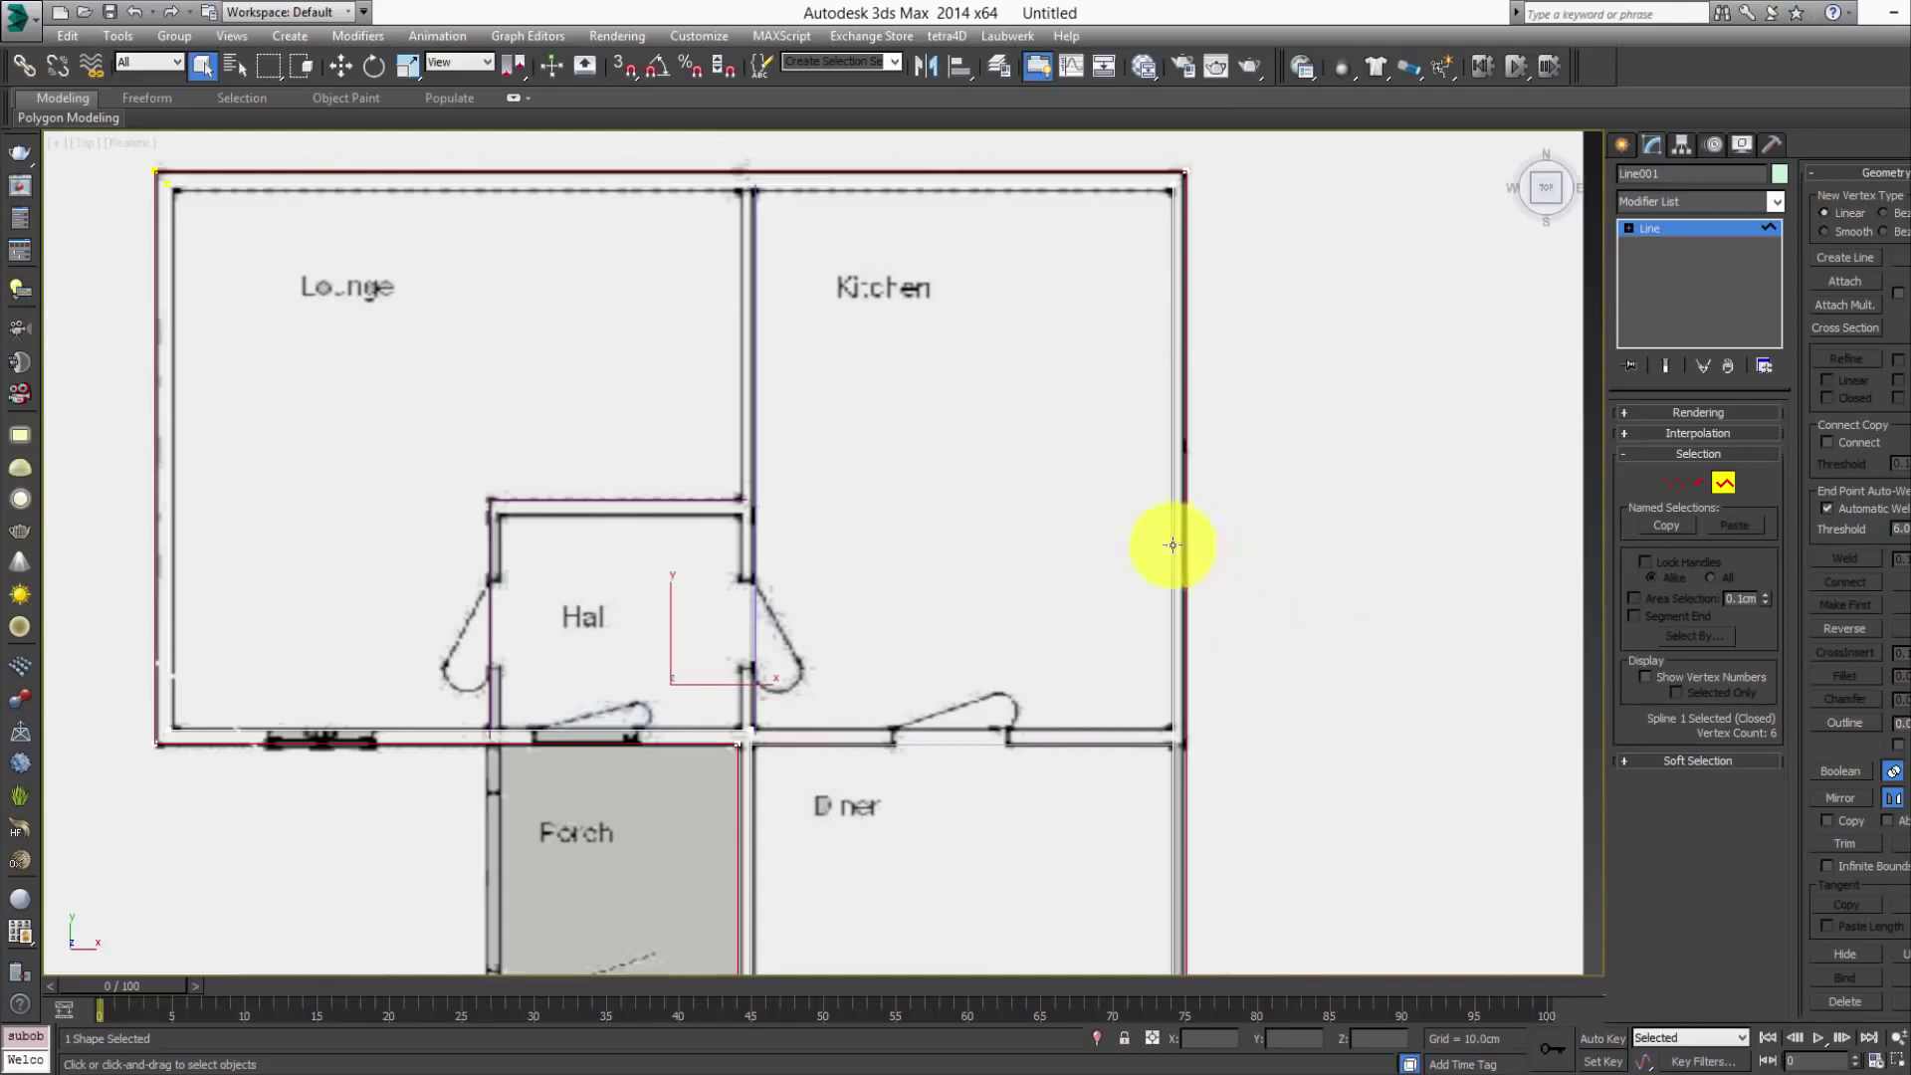
pyautogui.rightClick(1897, 724)
# - Attach the kitchen/diner wall line to the outer spline Line001
pyautogui.scroll(1, 1107, 328)
pyautogui.scroll(3, 1105, 325)
pyautogui.scroll(2, 1155, 272)
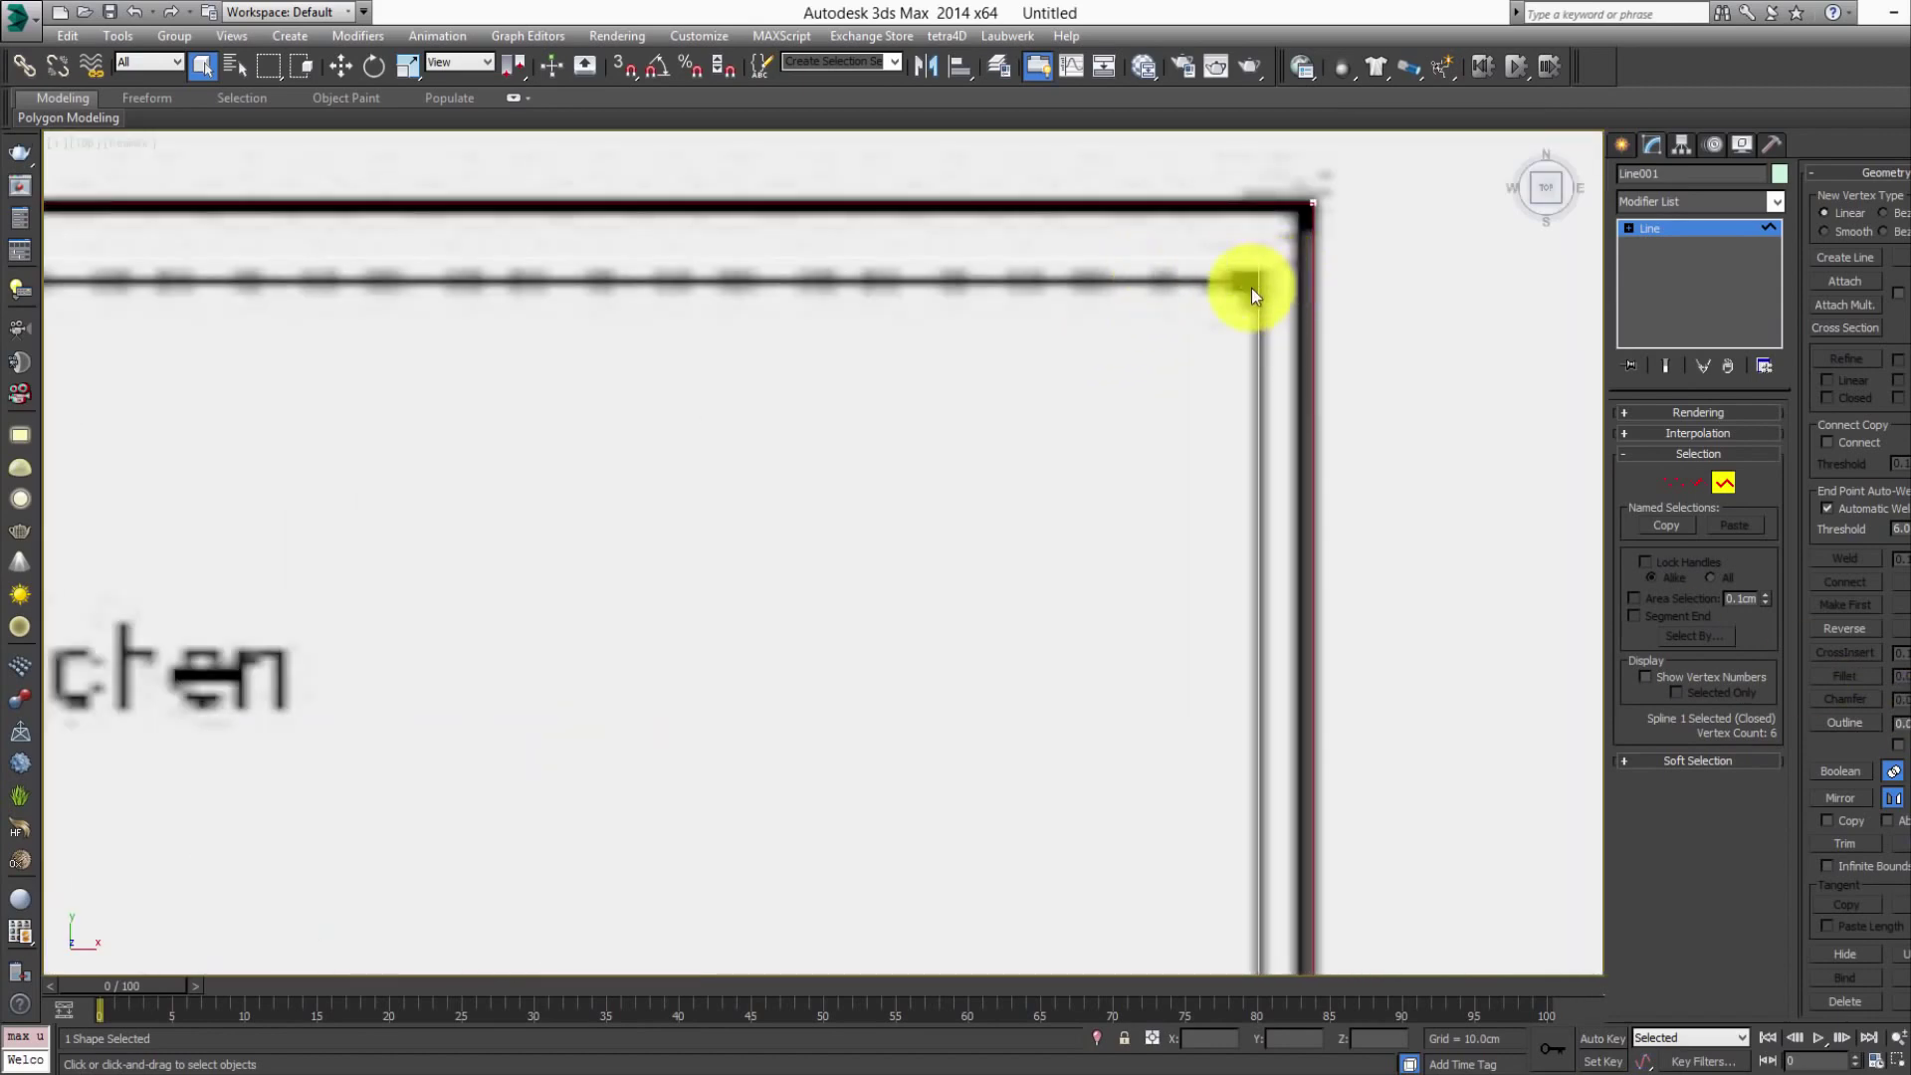
pyautogui.scroll(-1, 729, 513)
pyautogui.moveTo(543, 523); pyautogui.dragTo(916, 493, button='middle')
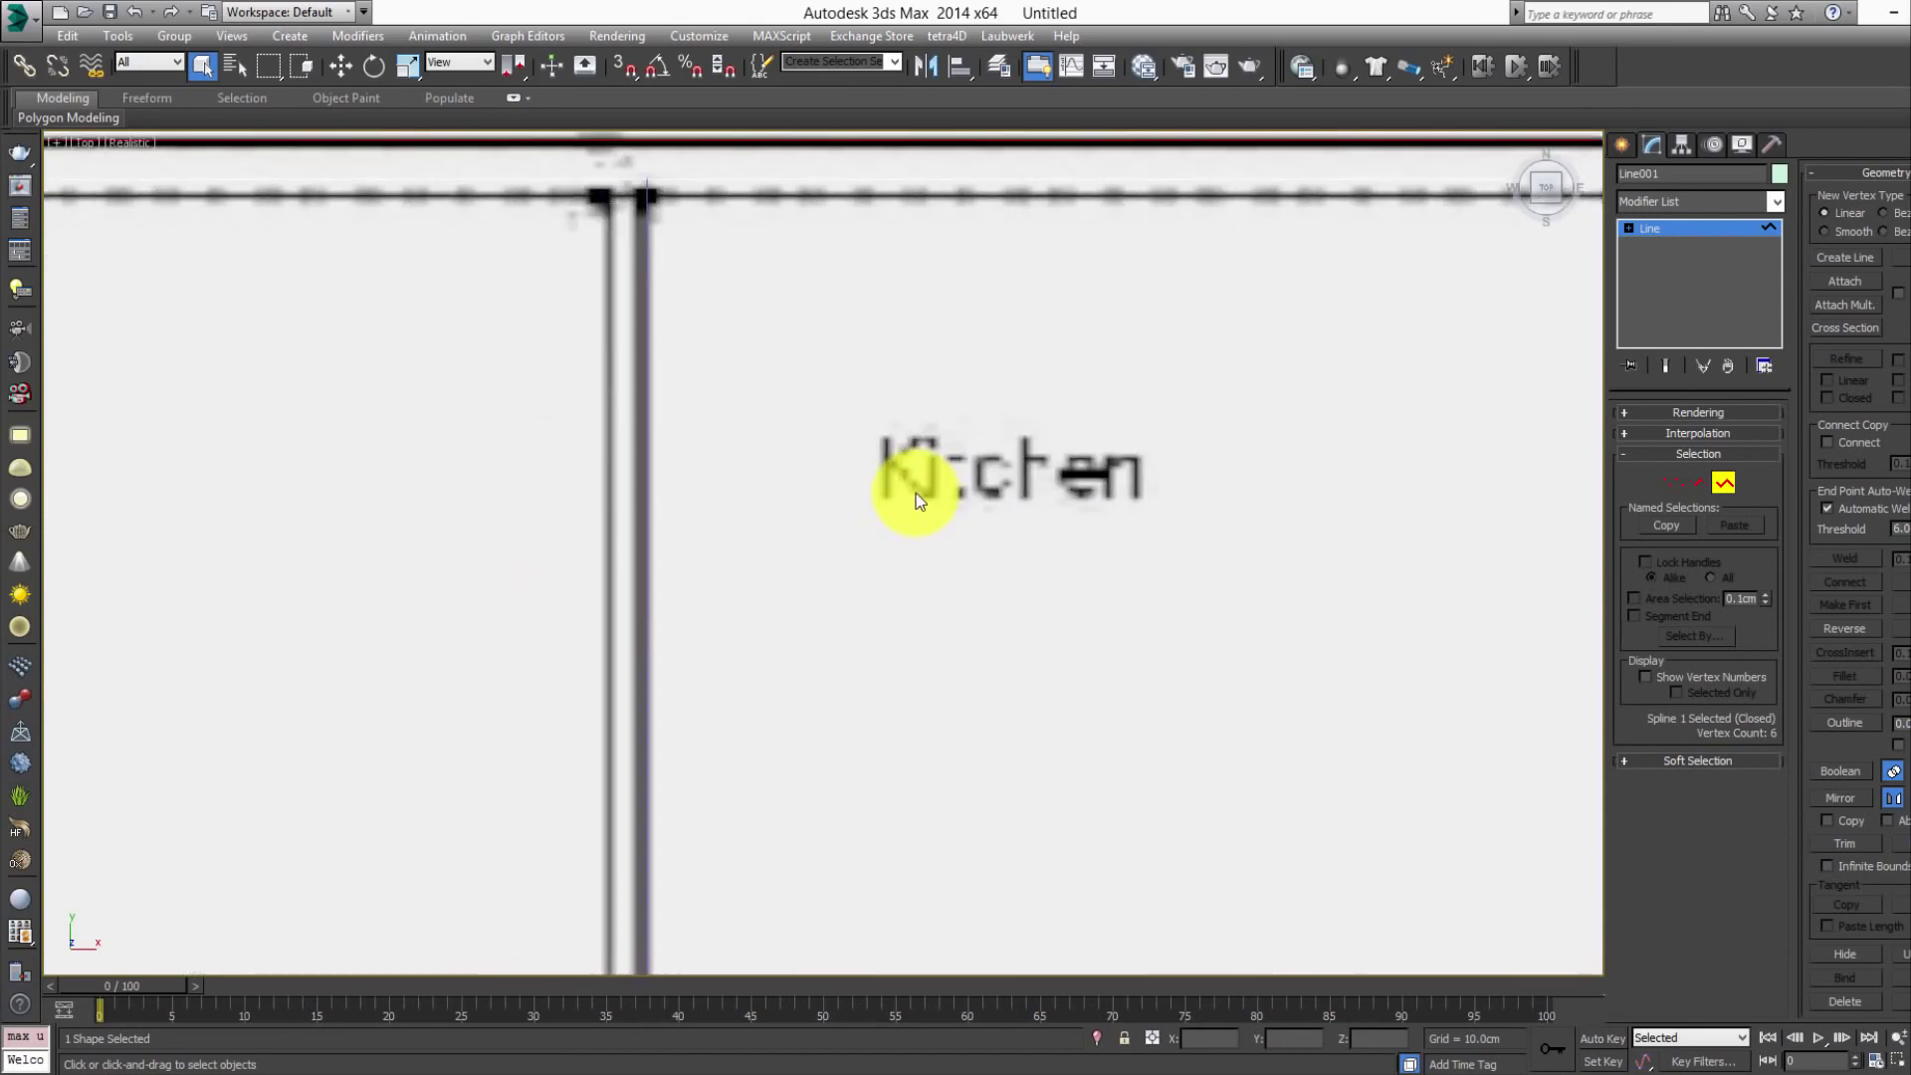
pyautogui.scroll(-2, 825, 364)
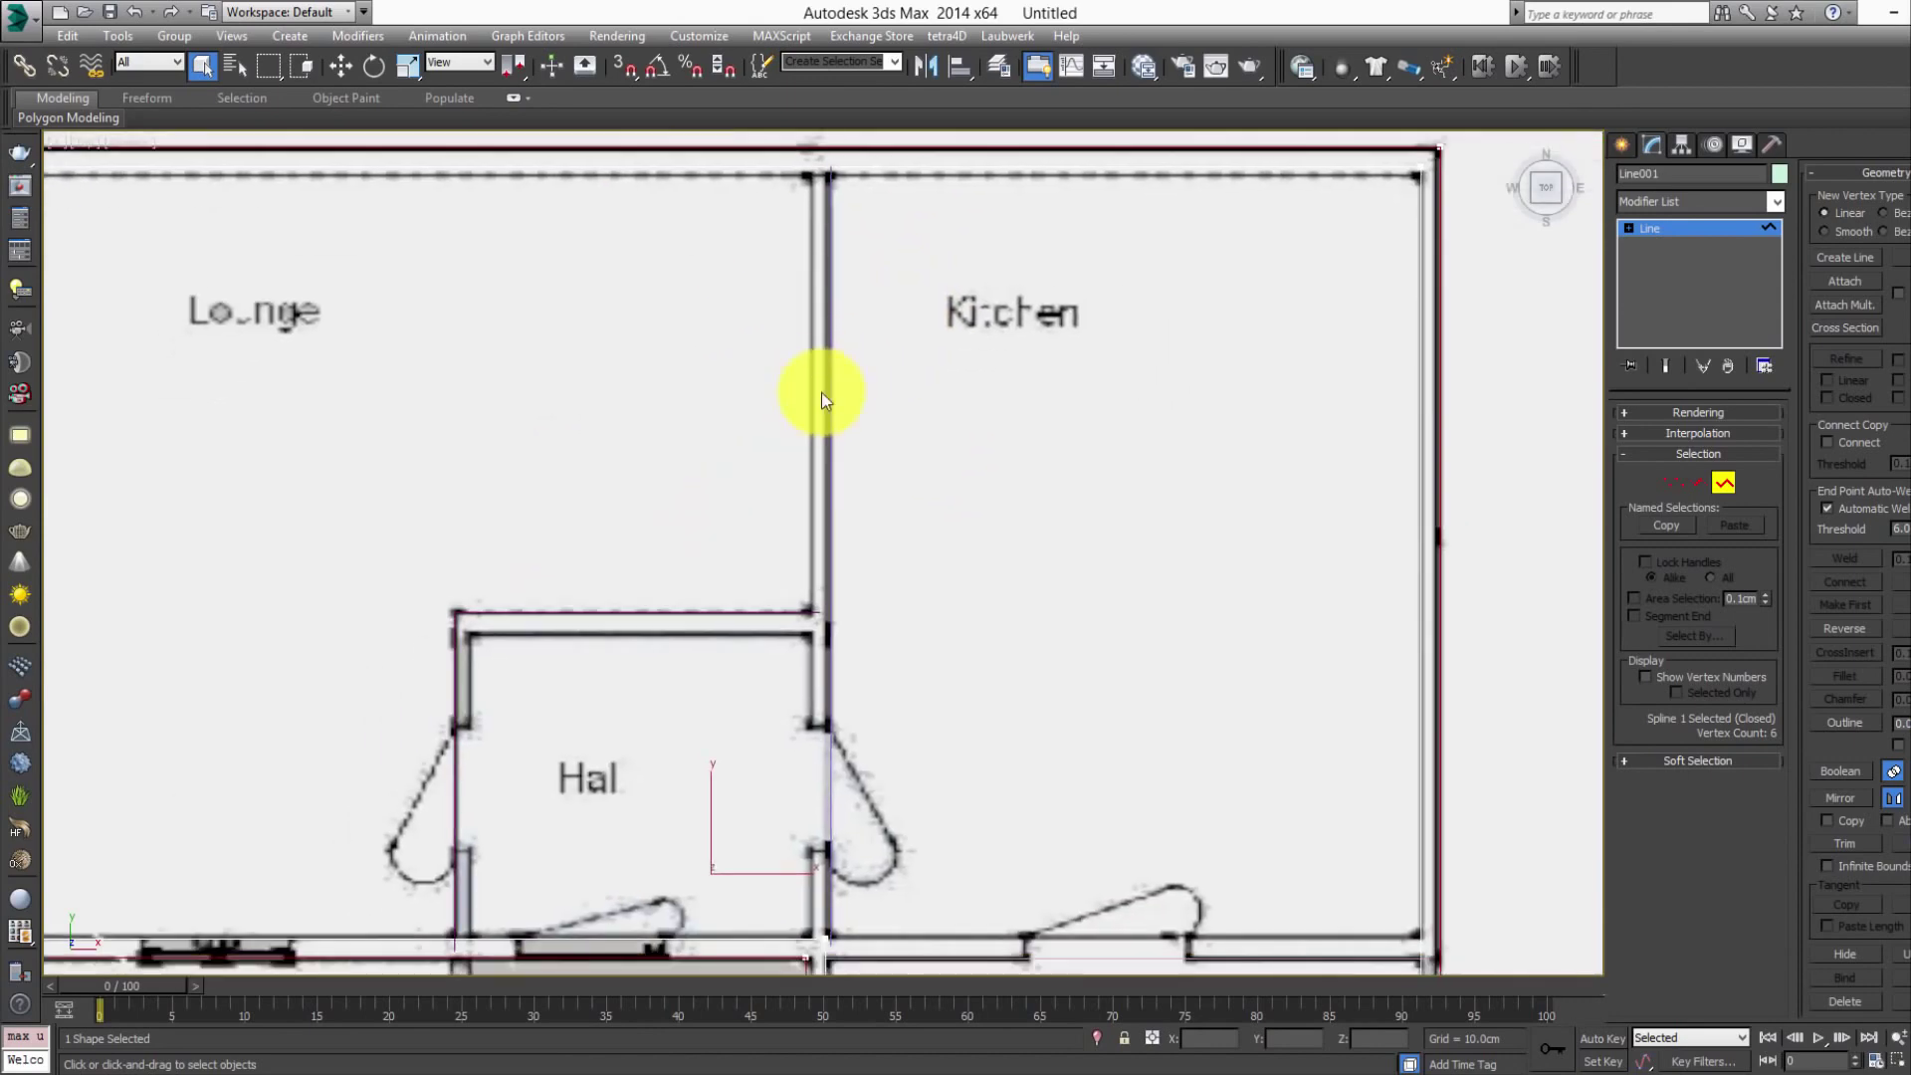
pyautogui.moveTo(707, 520); pyautogui.dragTo(953, 484, button='middle')
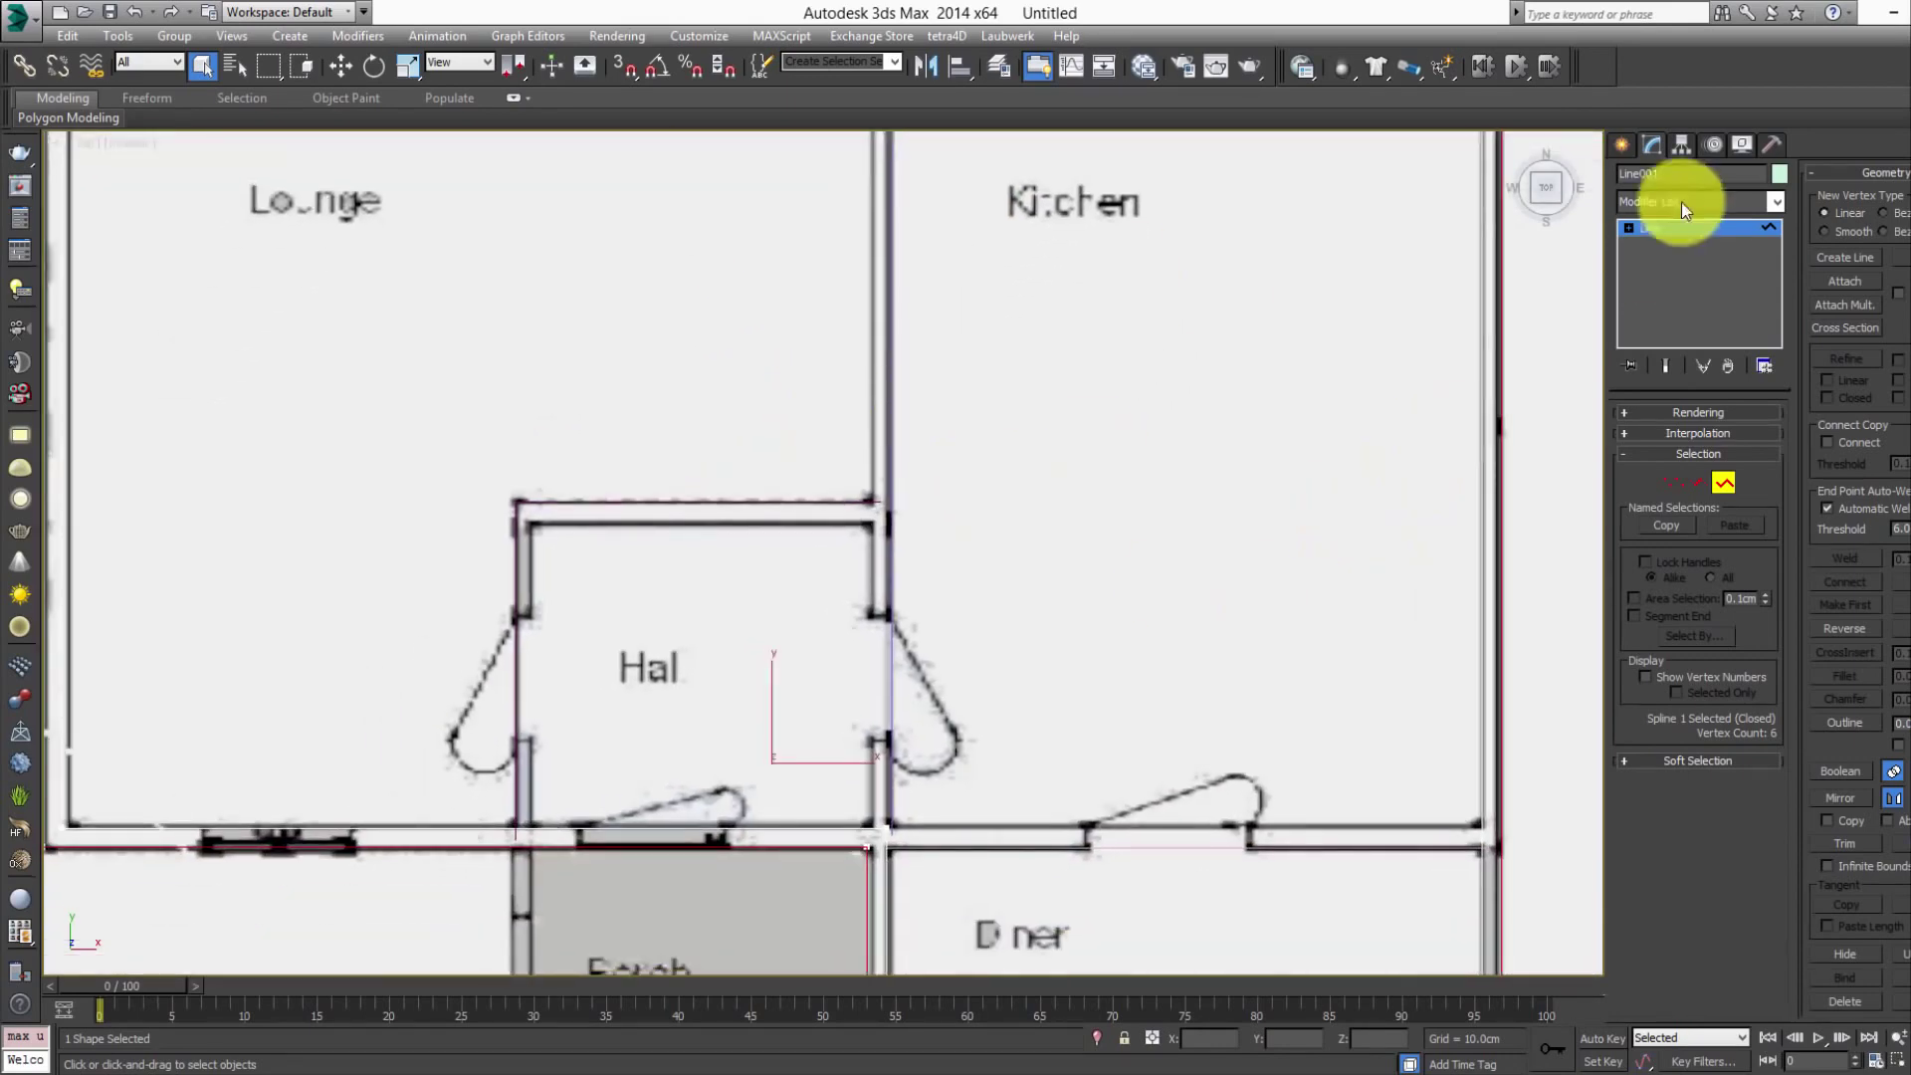
pyautogui.click(1836, 281)
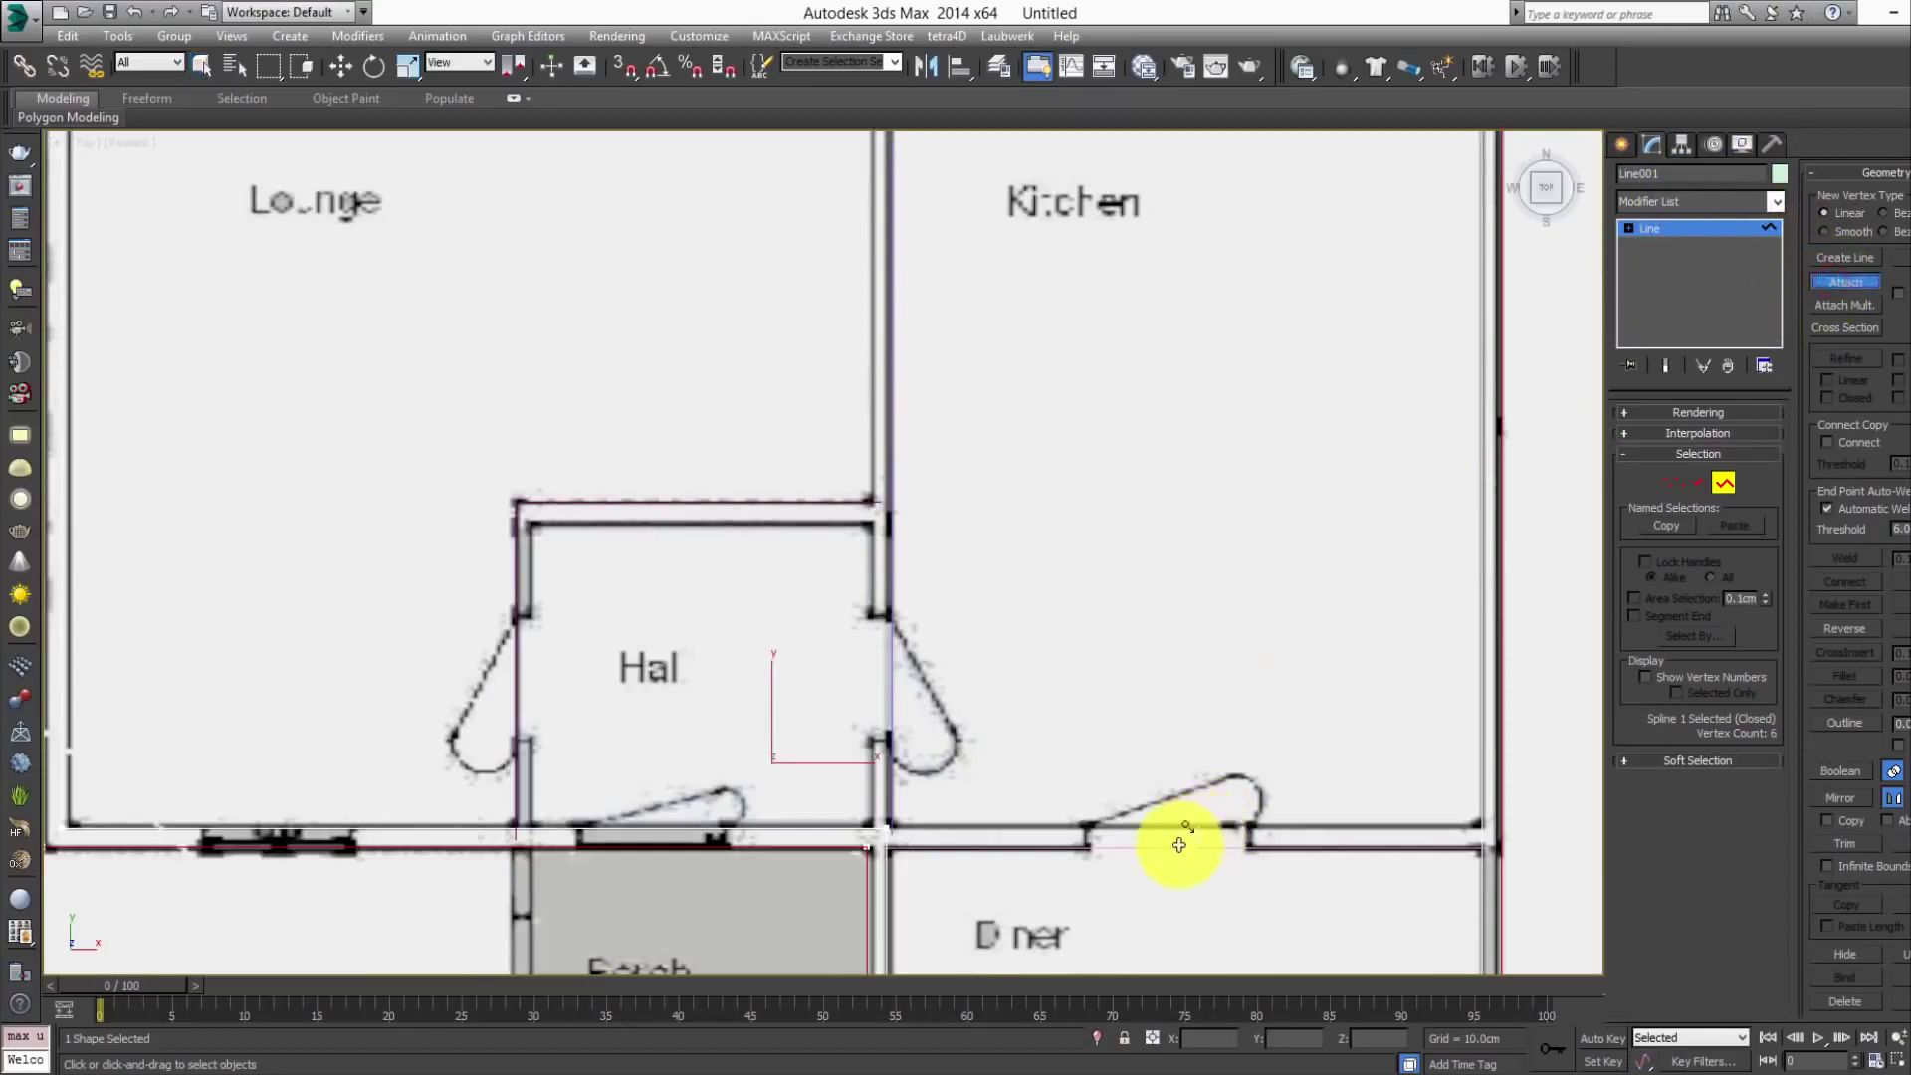
pyautogui.click(1178, 844)
# - Attach the Hall outline lines and hide the Referans reference-image layer, leaving only the wall splines
pyautogui.click(892, 459)
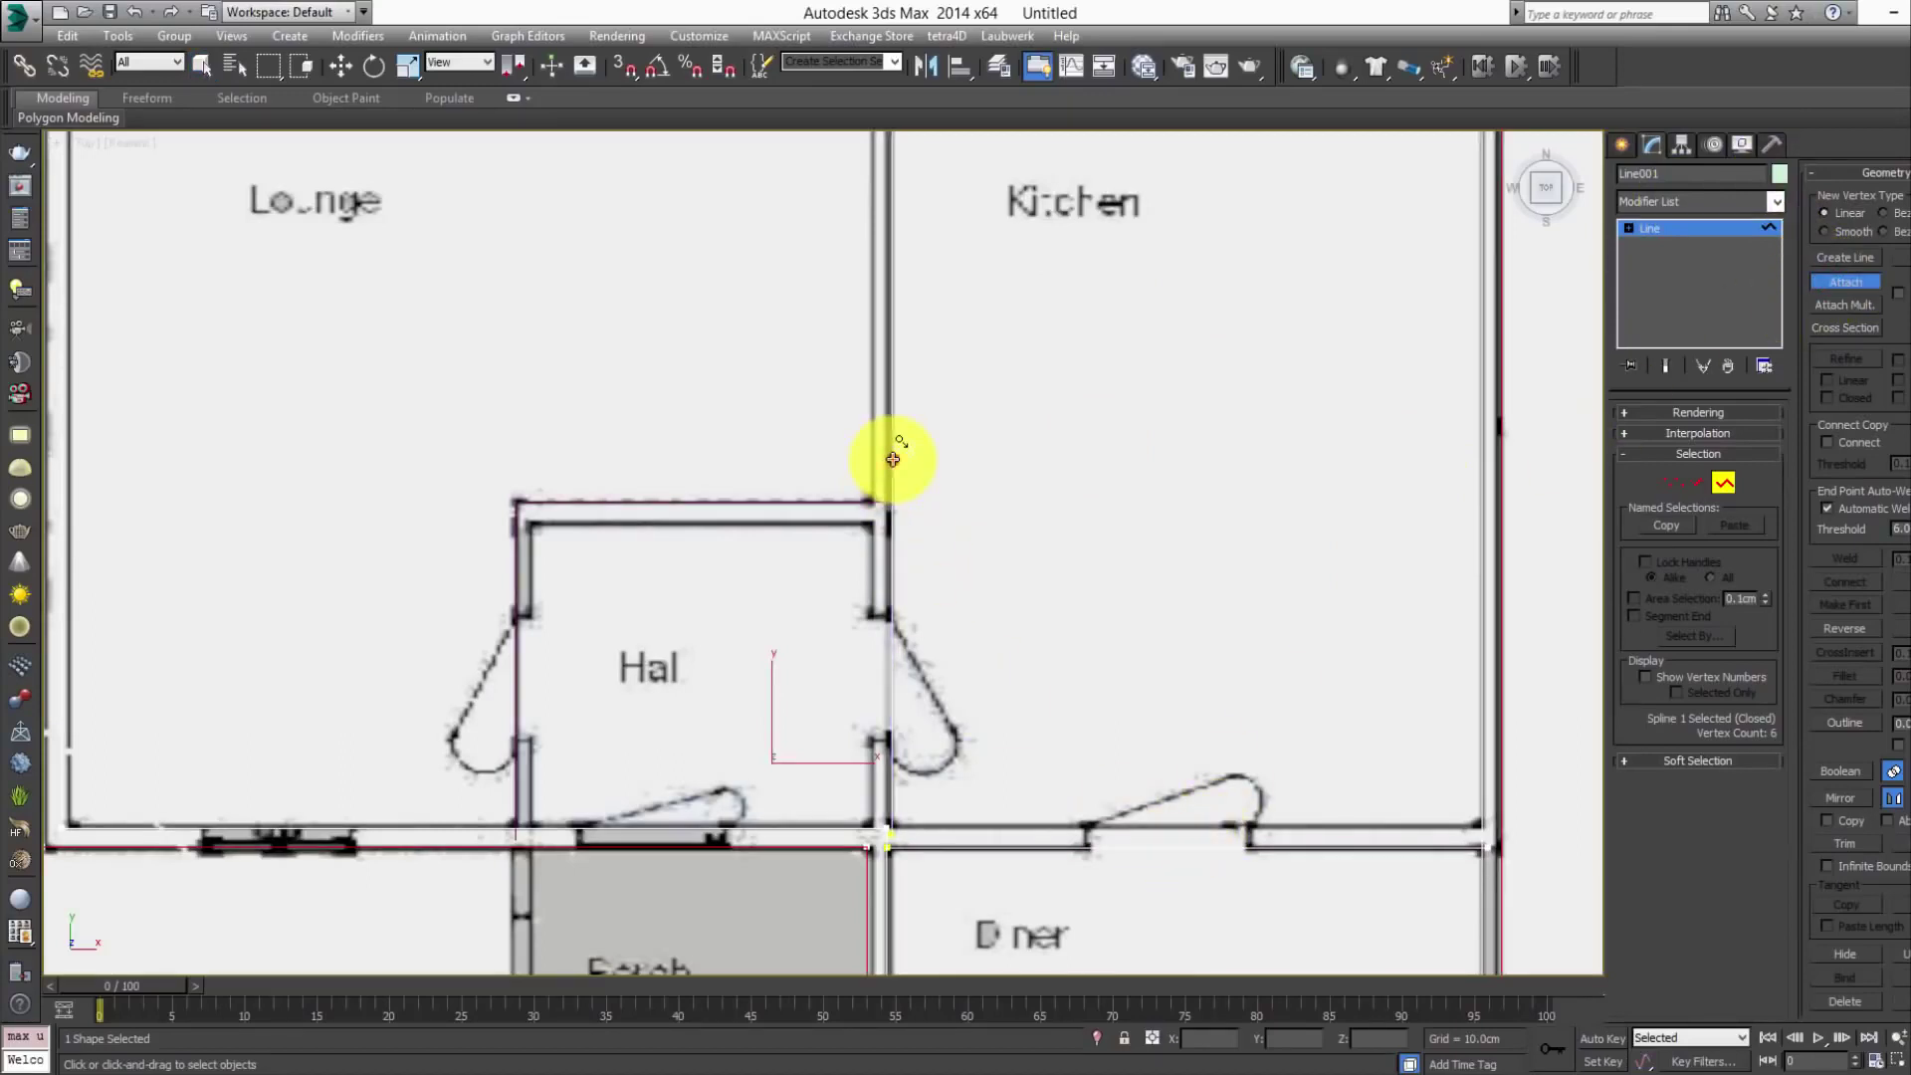
pyautogui.click(779, 504)
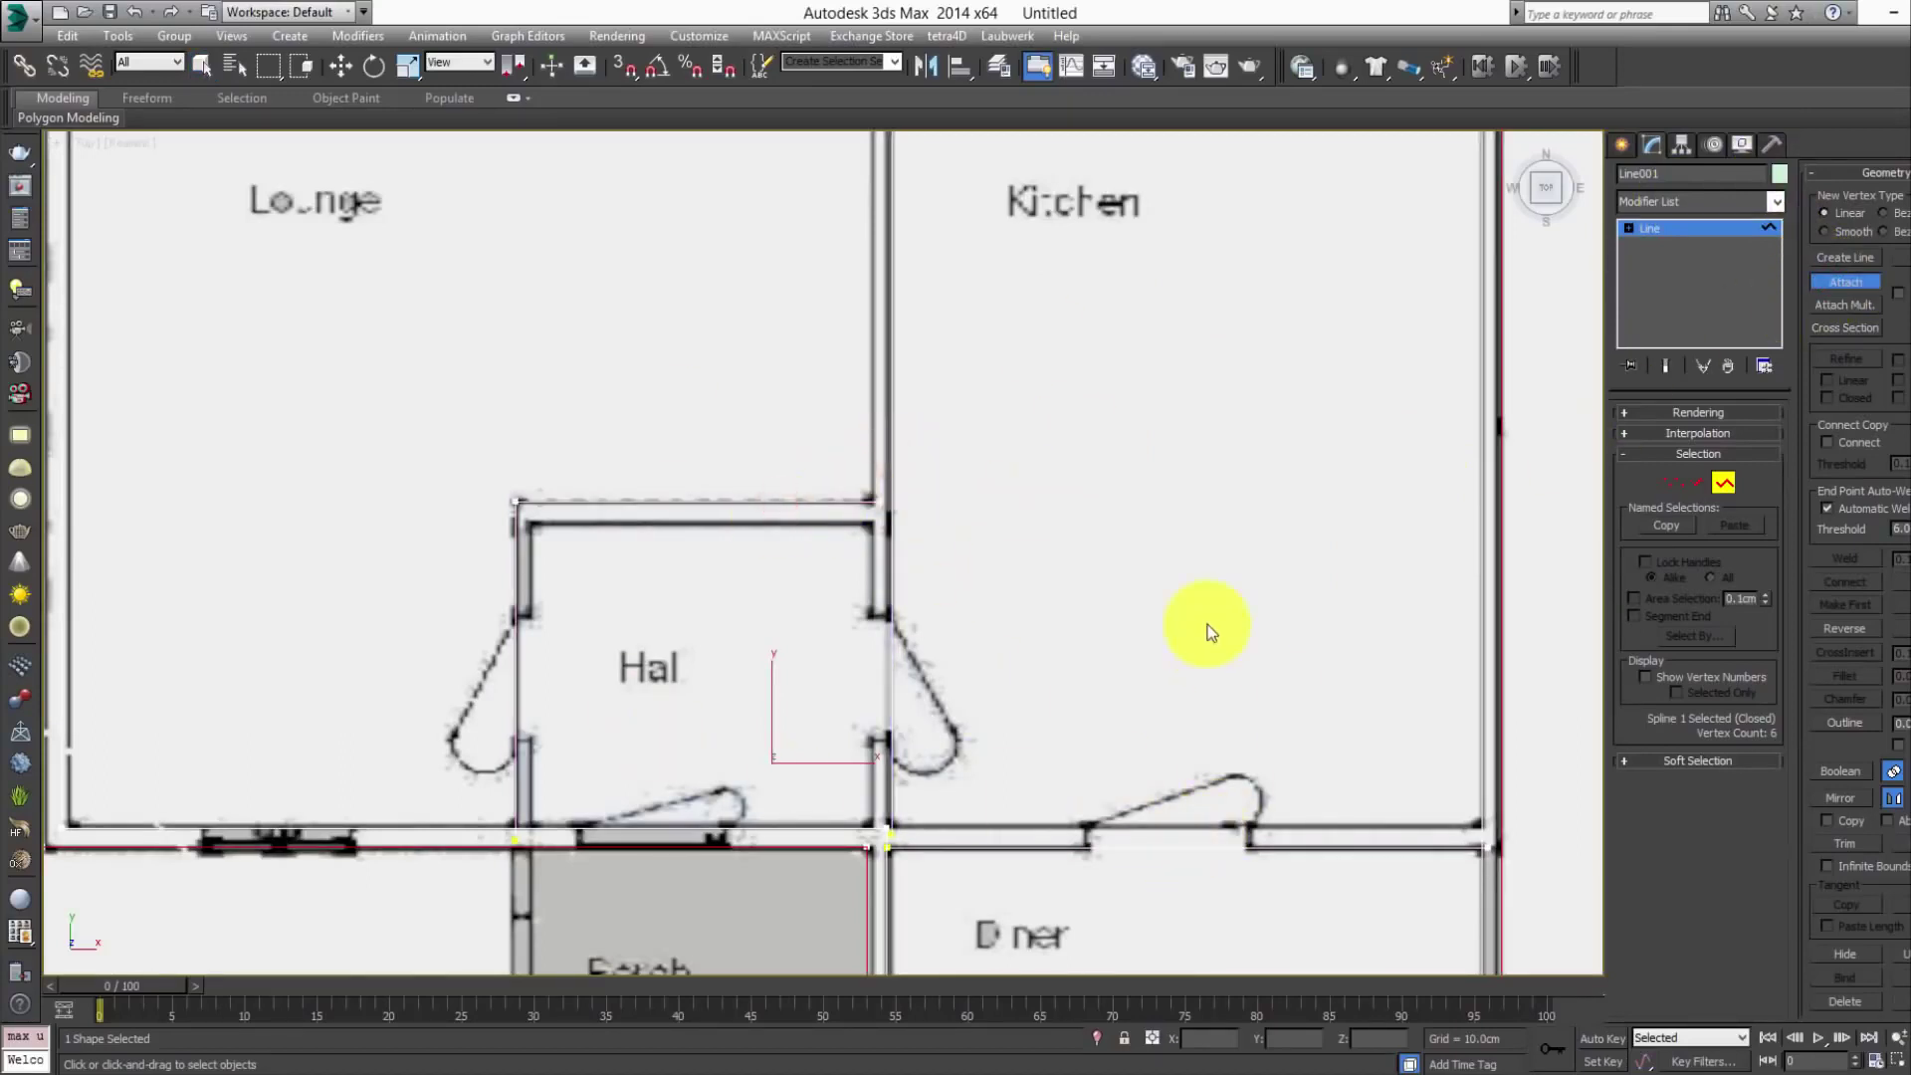
pyautogui.click(1000, 66)
pyautogui.moveTo(1528, 151); pyautogui.dragTo(1545, 104)
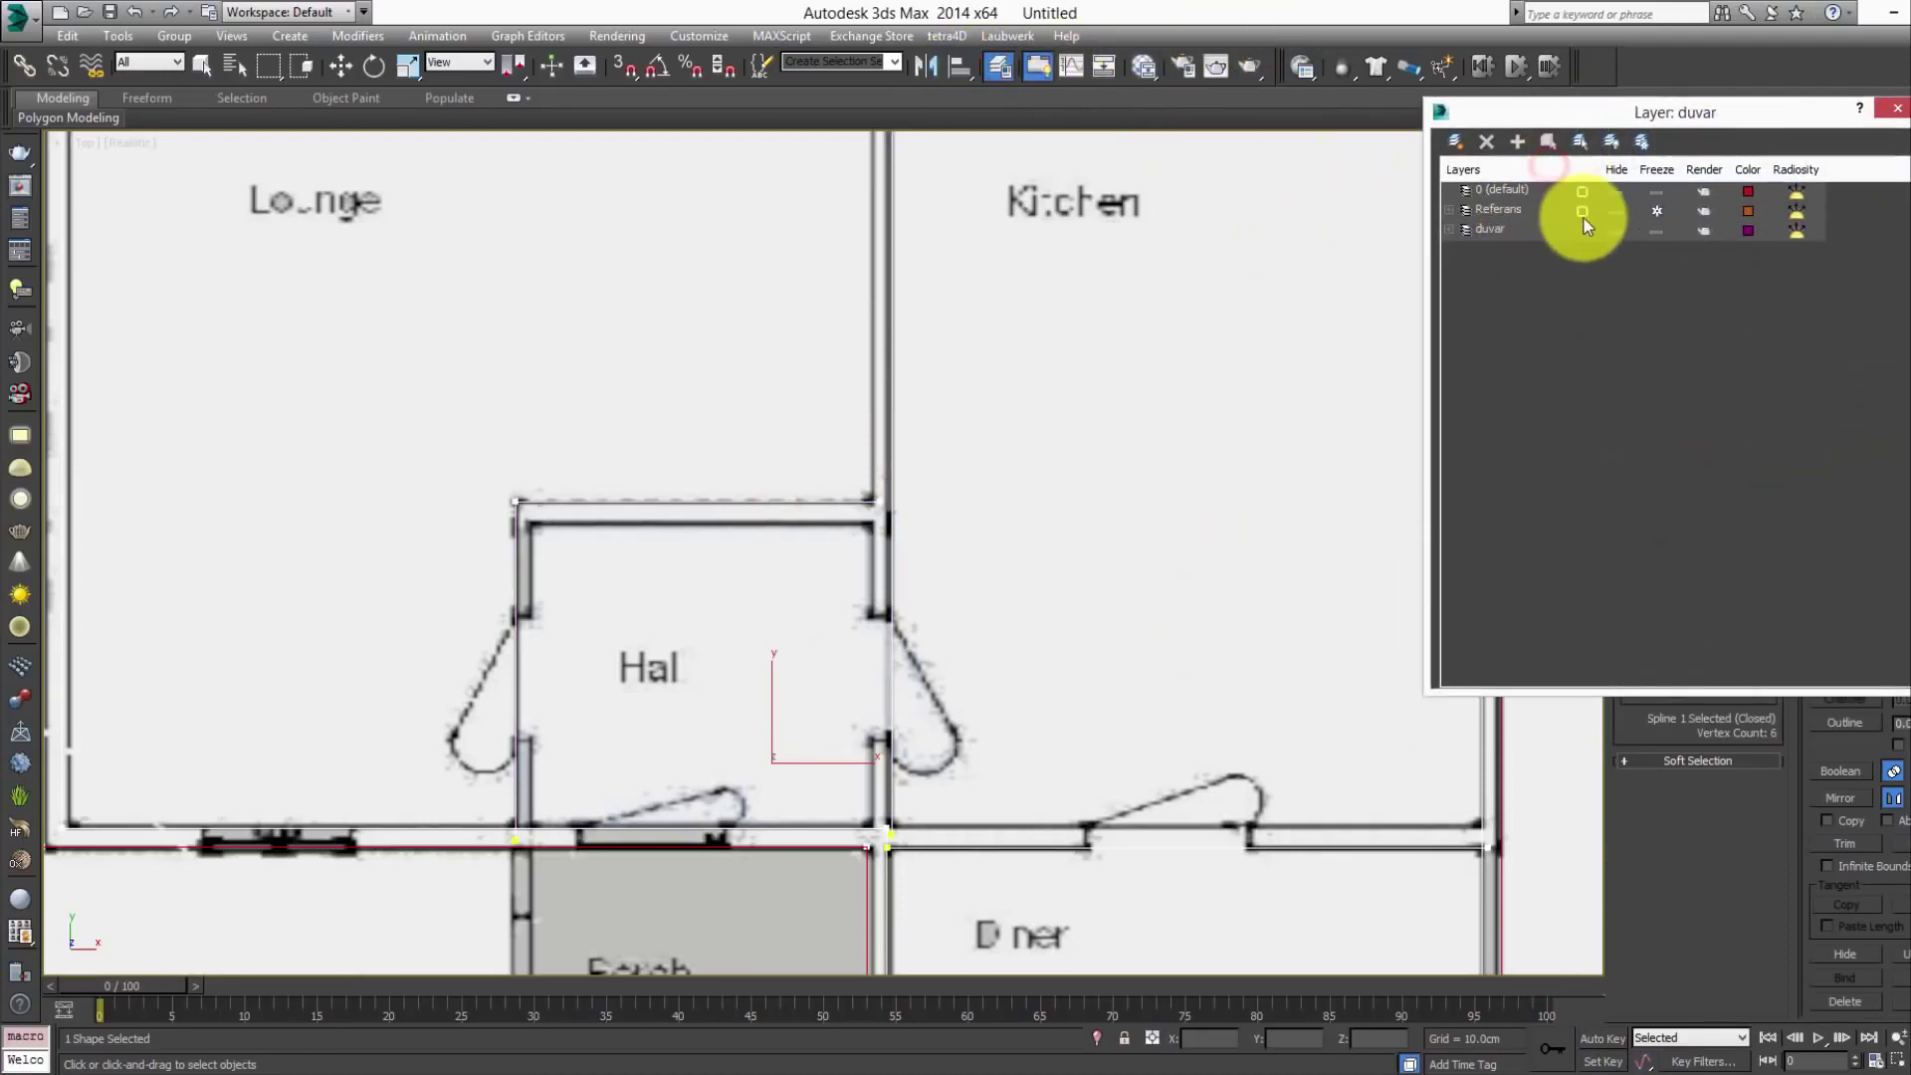
pyautogui.click(1614, 211)
pyautogui.scroll(-2, 876, 513)
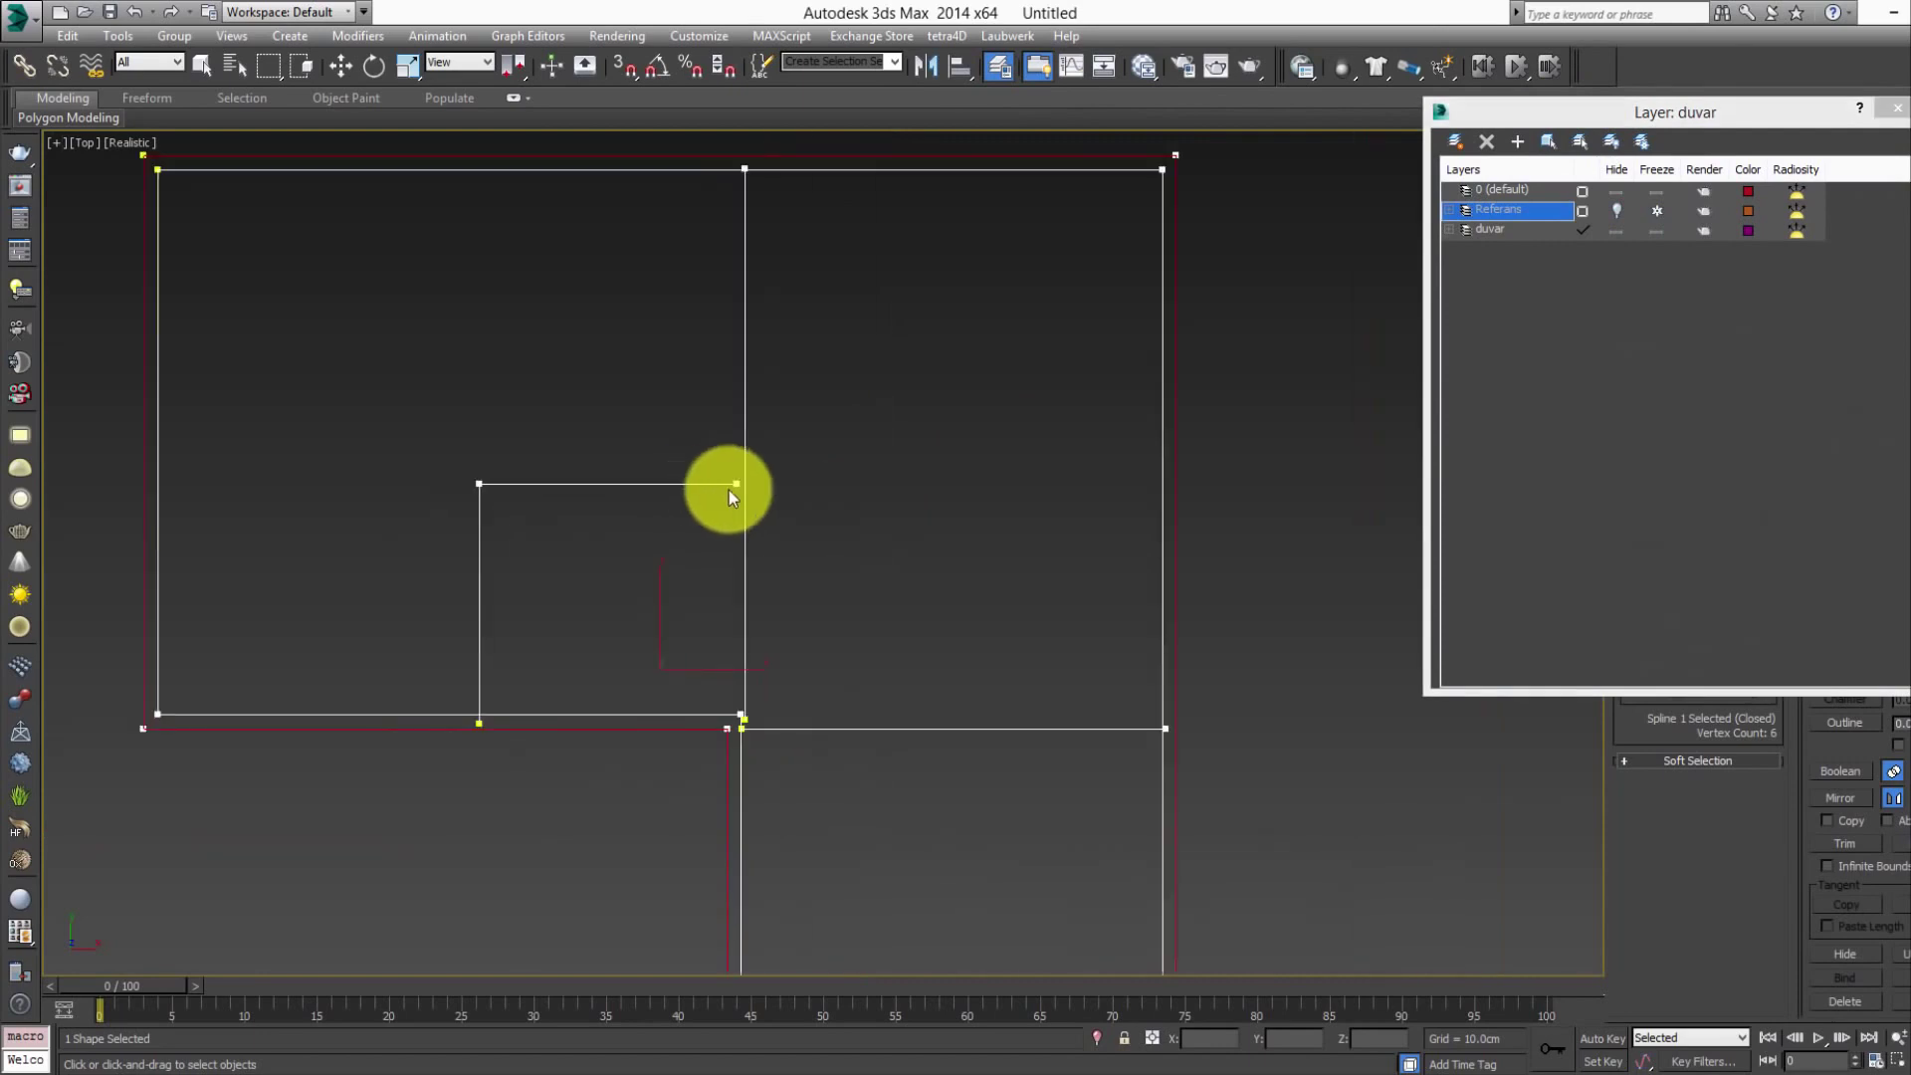
pyautogui.moveTo(729, 490); pyautogui.dragTo(665, 516, button='middle')
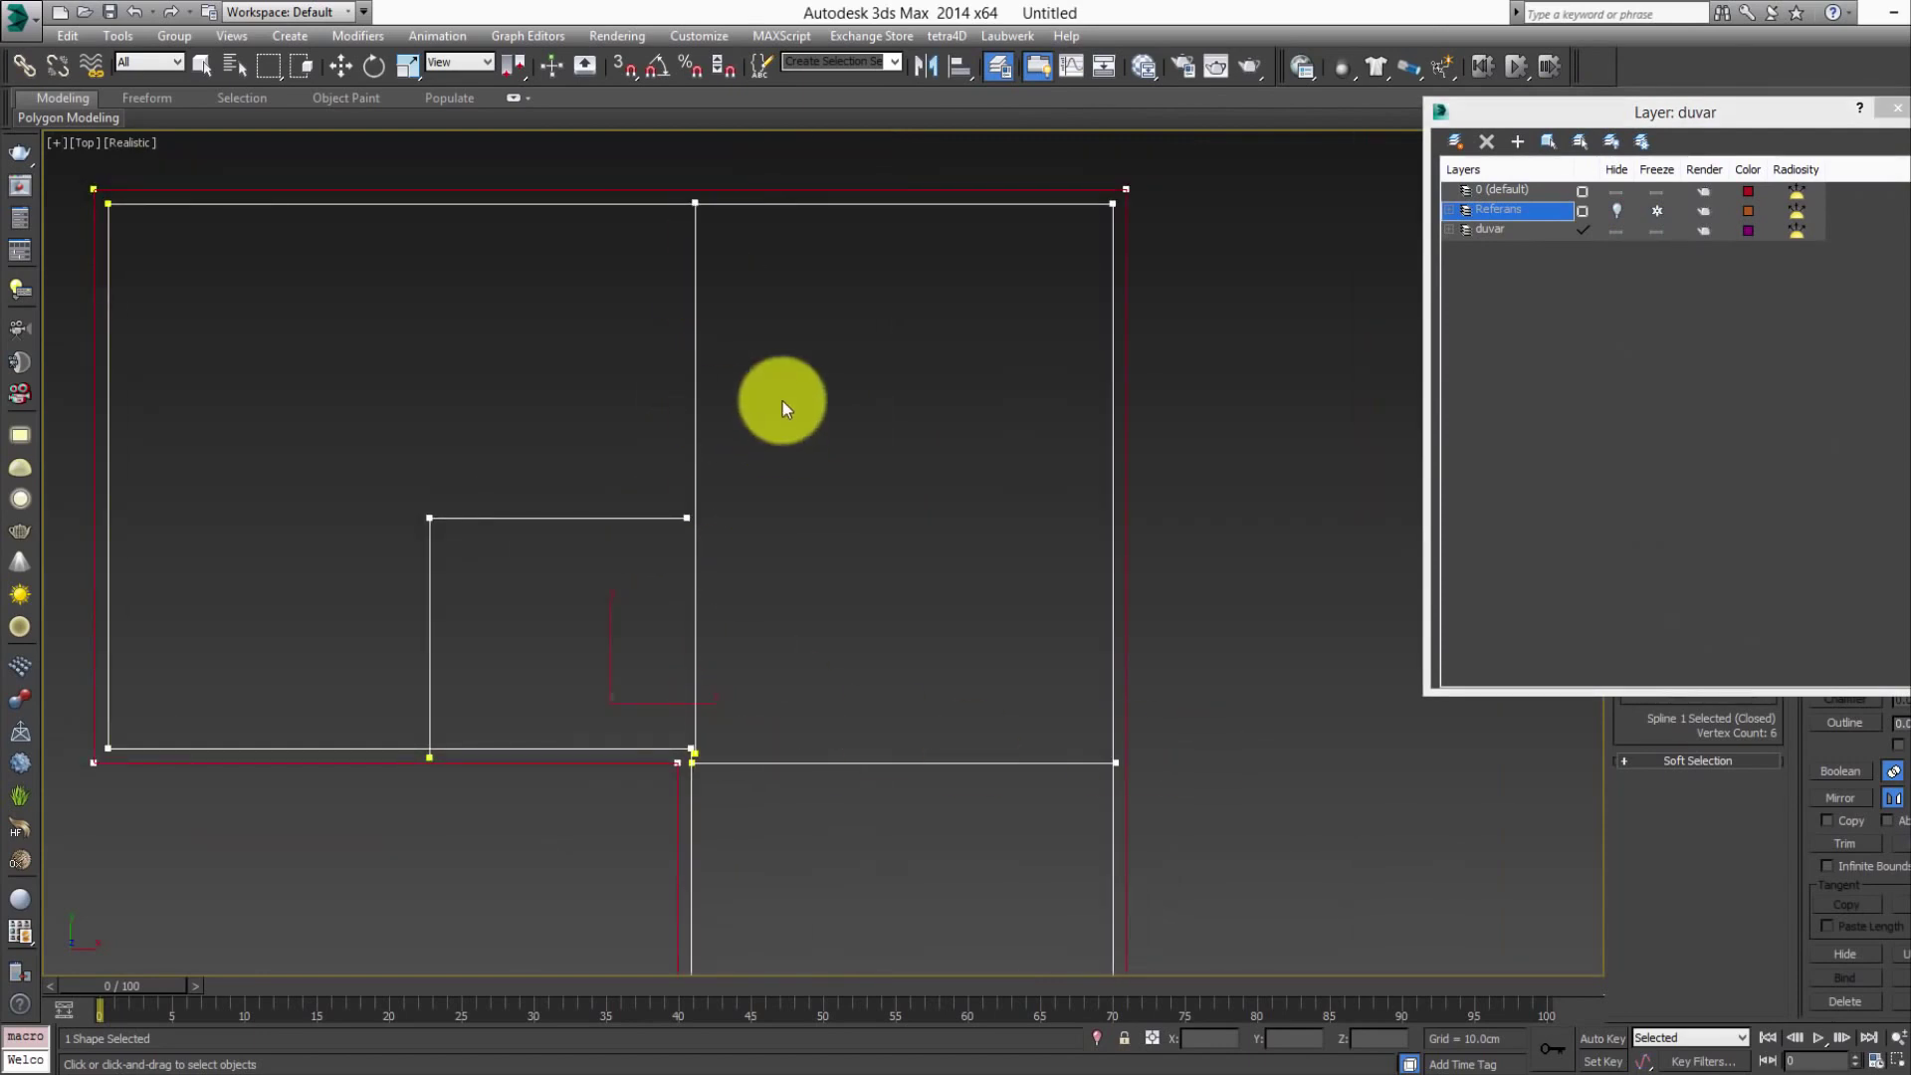
pyautogui.click(1896, 116)
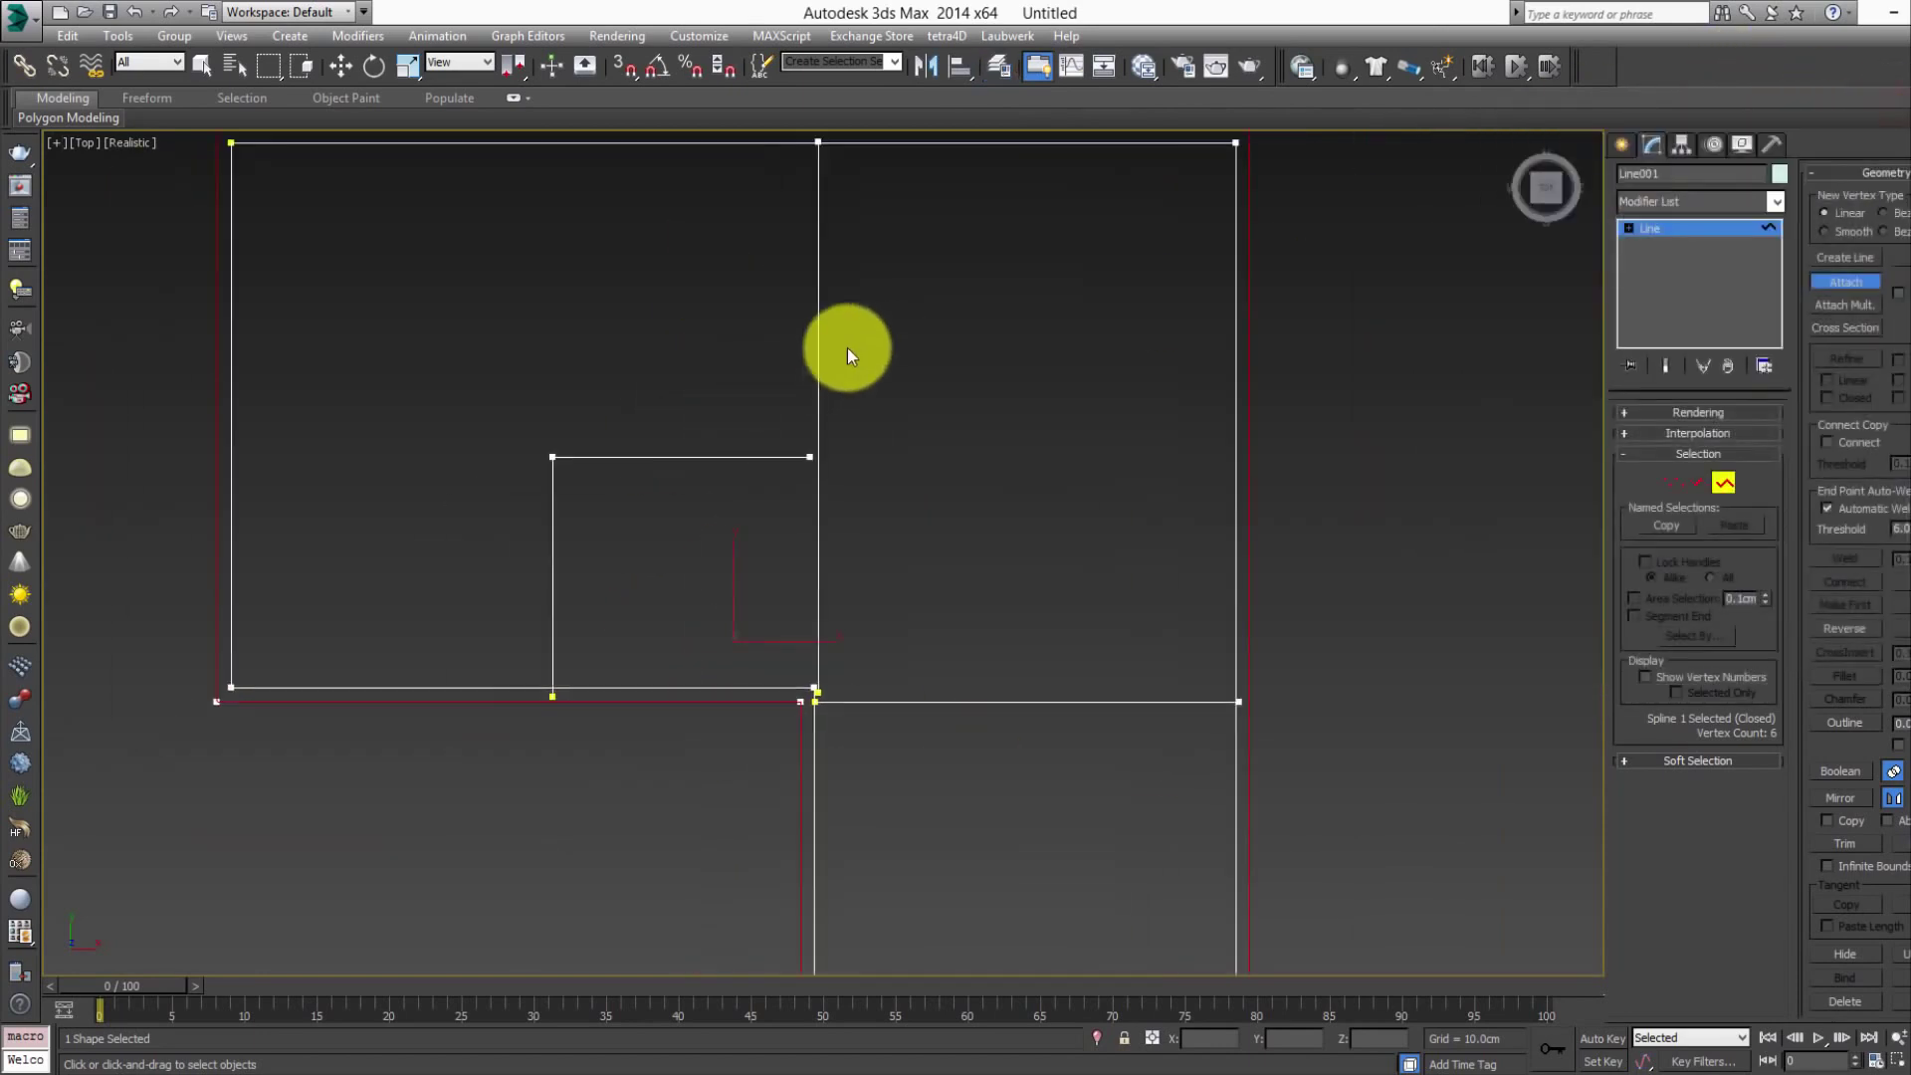
pyautogui.scroll(2, 846, 348)
pyautogui.moveTo(839, 326); pyautogui.dragTo(829, 452, button='middle')
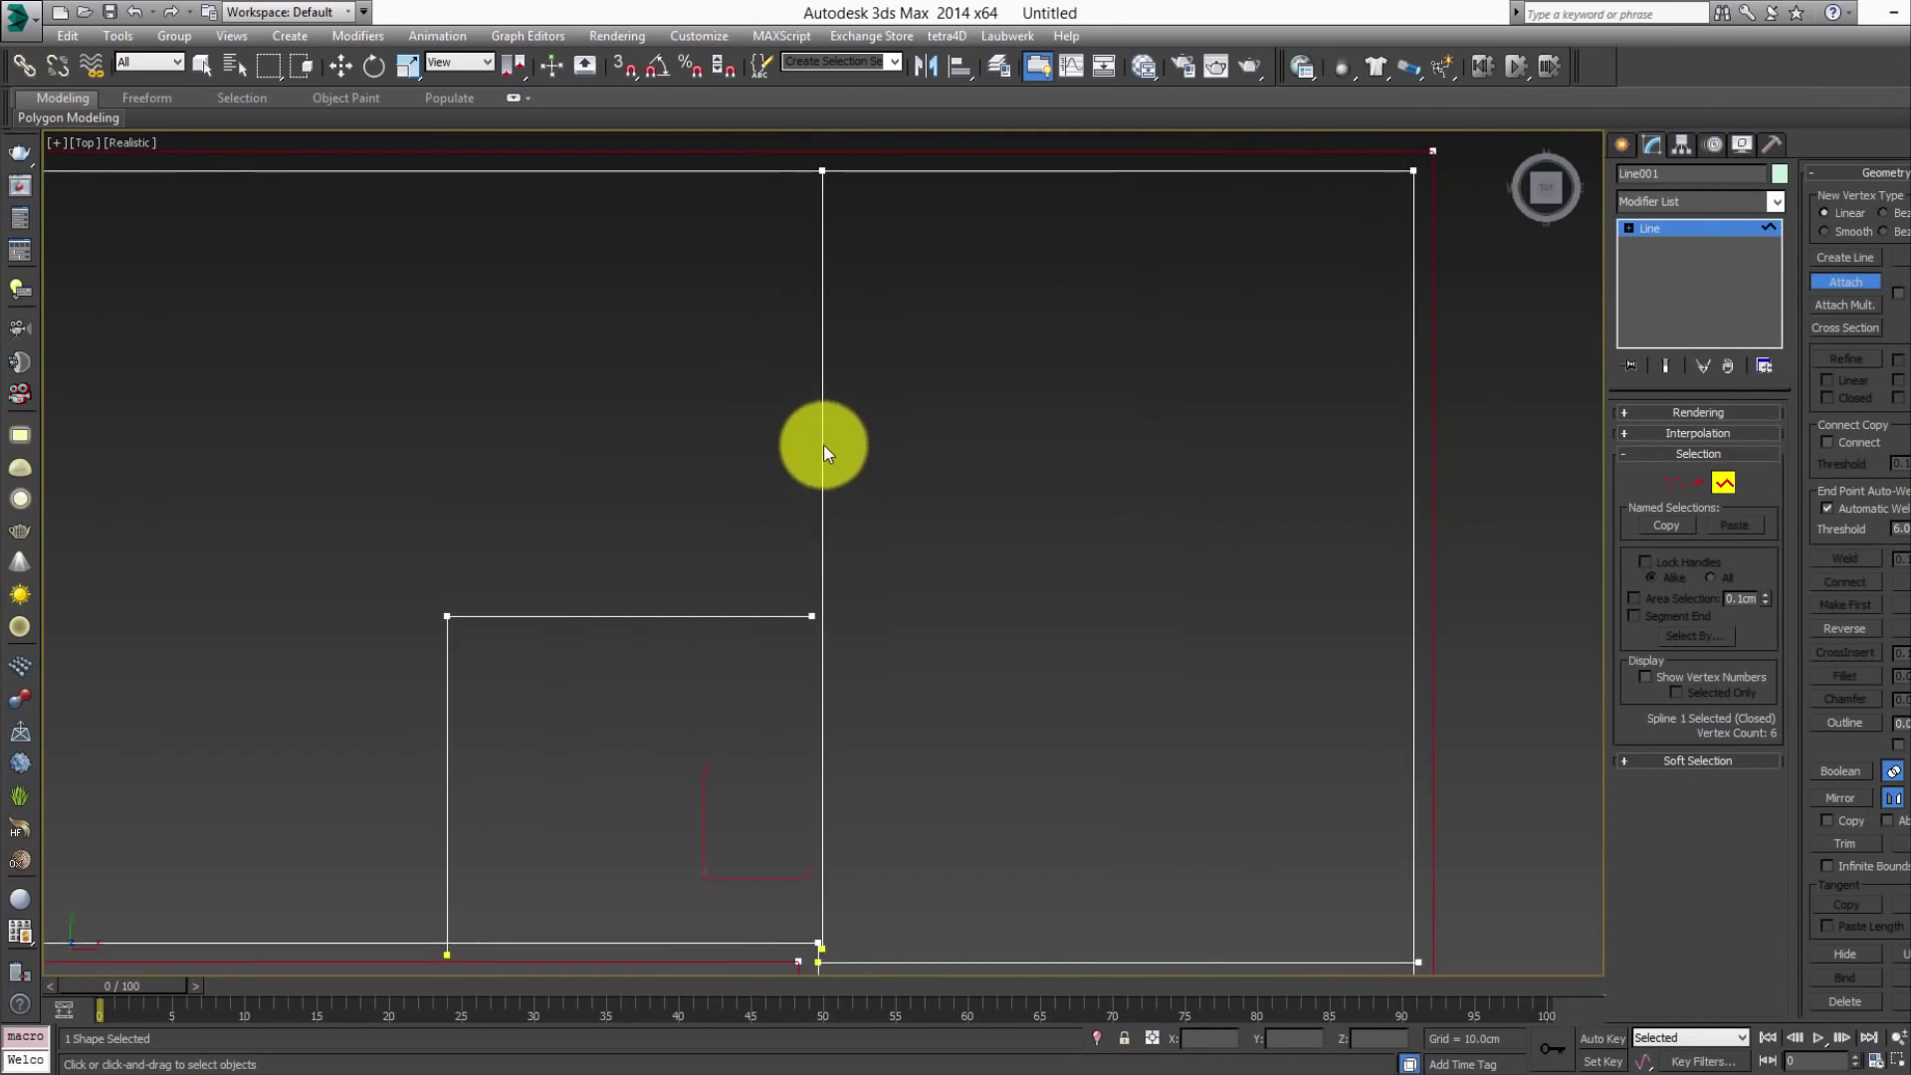
pyautogui.click(1845, 282)
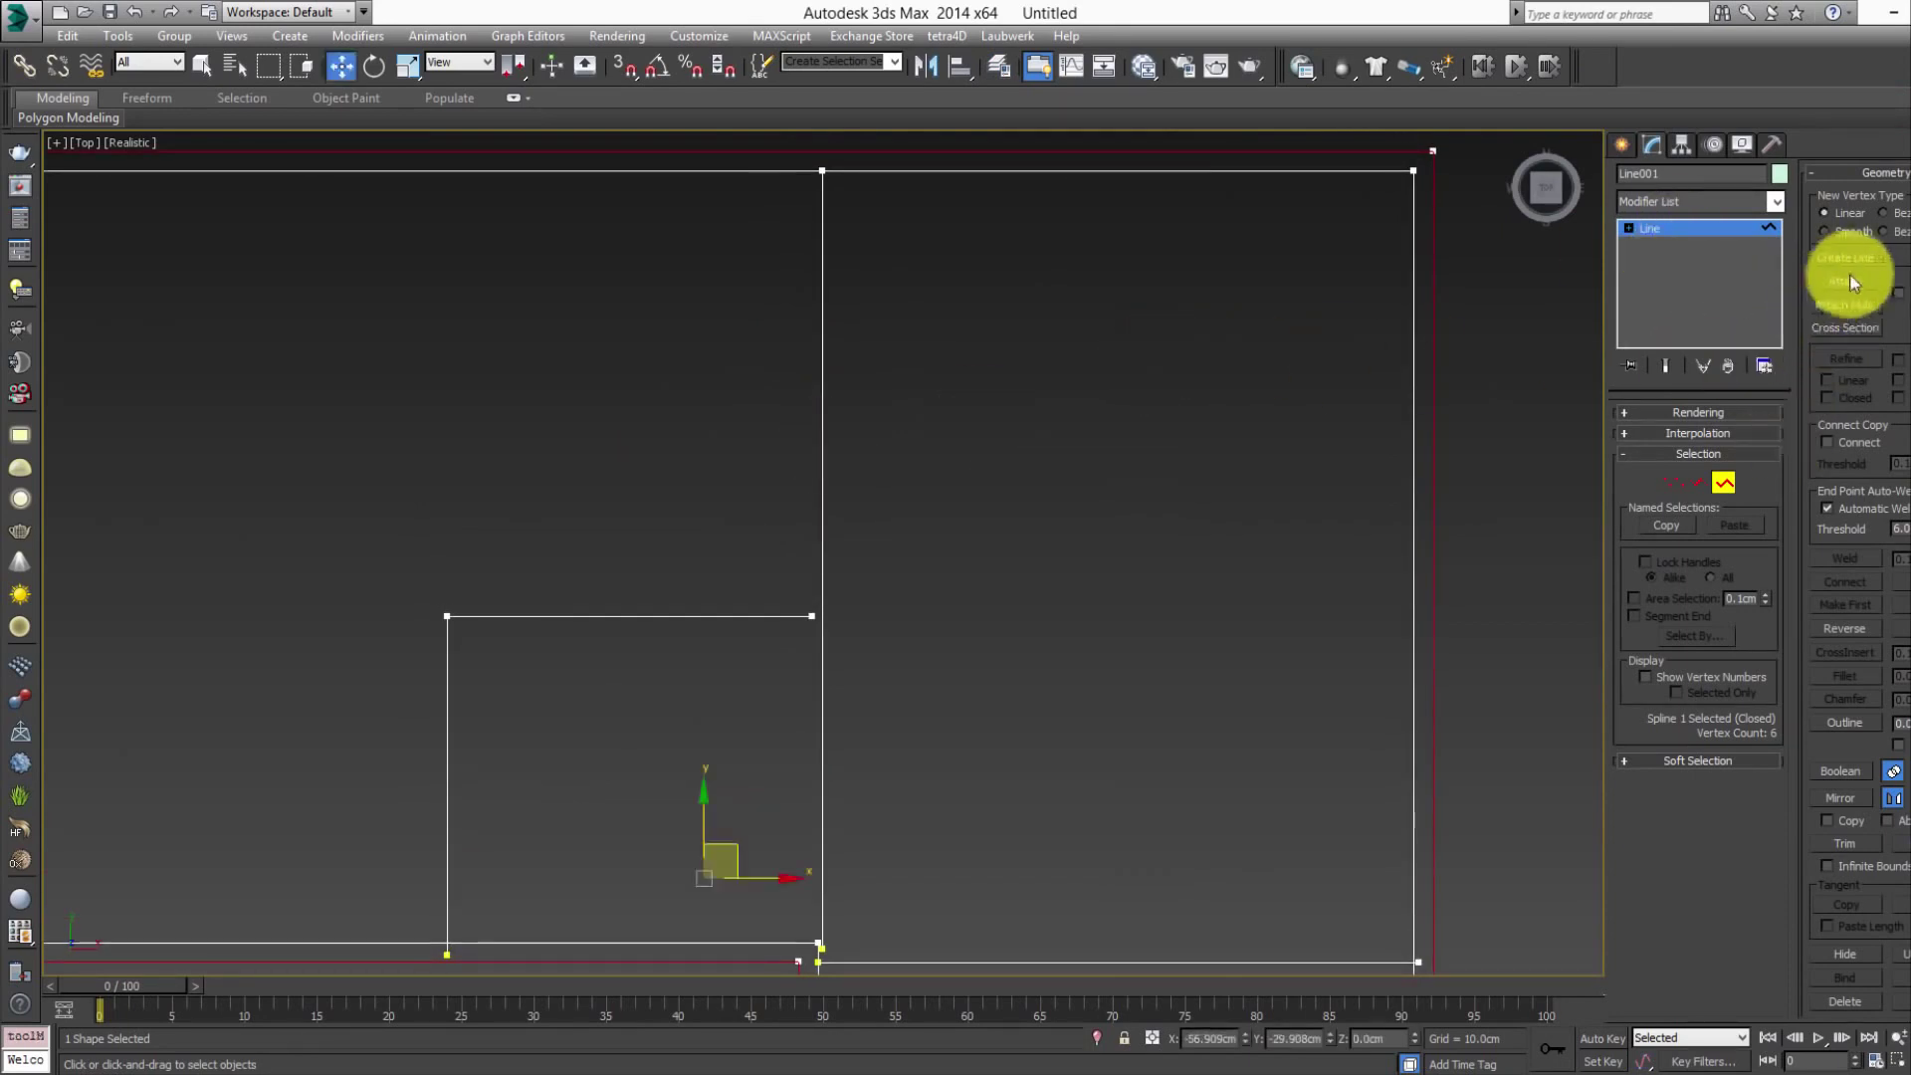
# - Outline the vertical divider line with a width of 2
pyautogui.click(827, 426)
pyautogui.click(1232, 485)
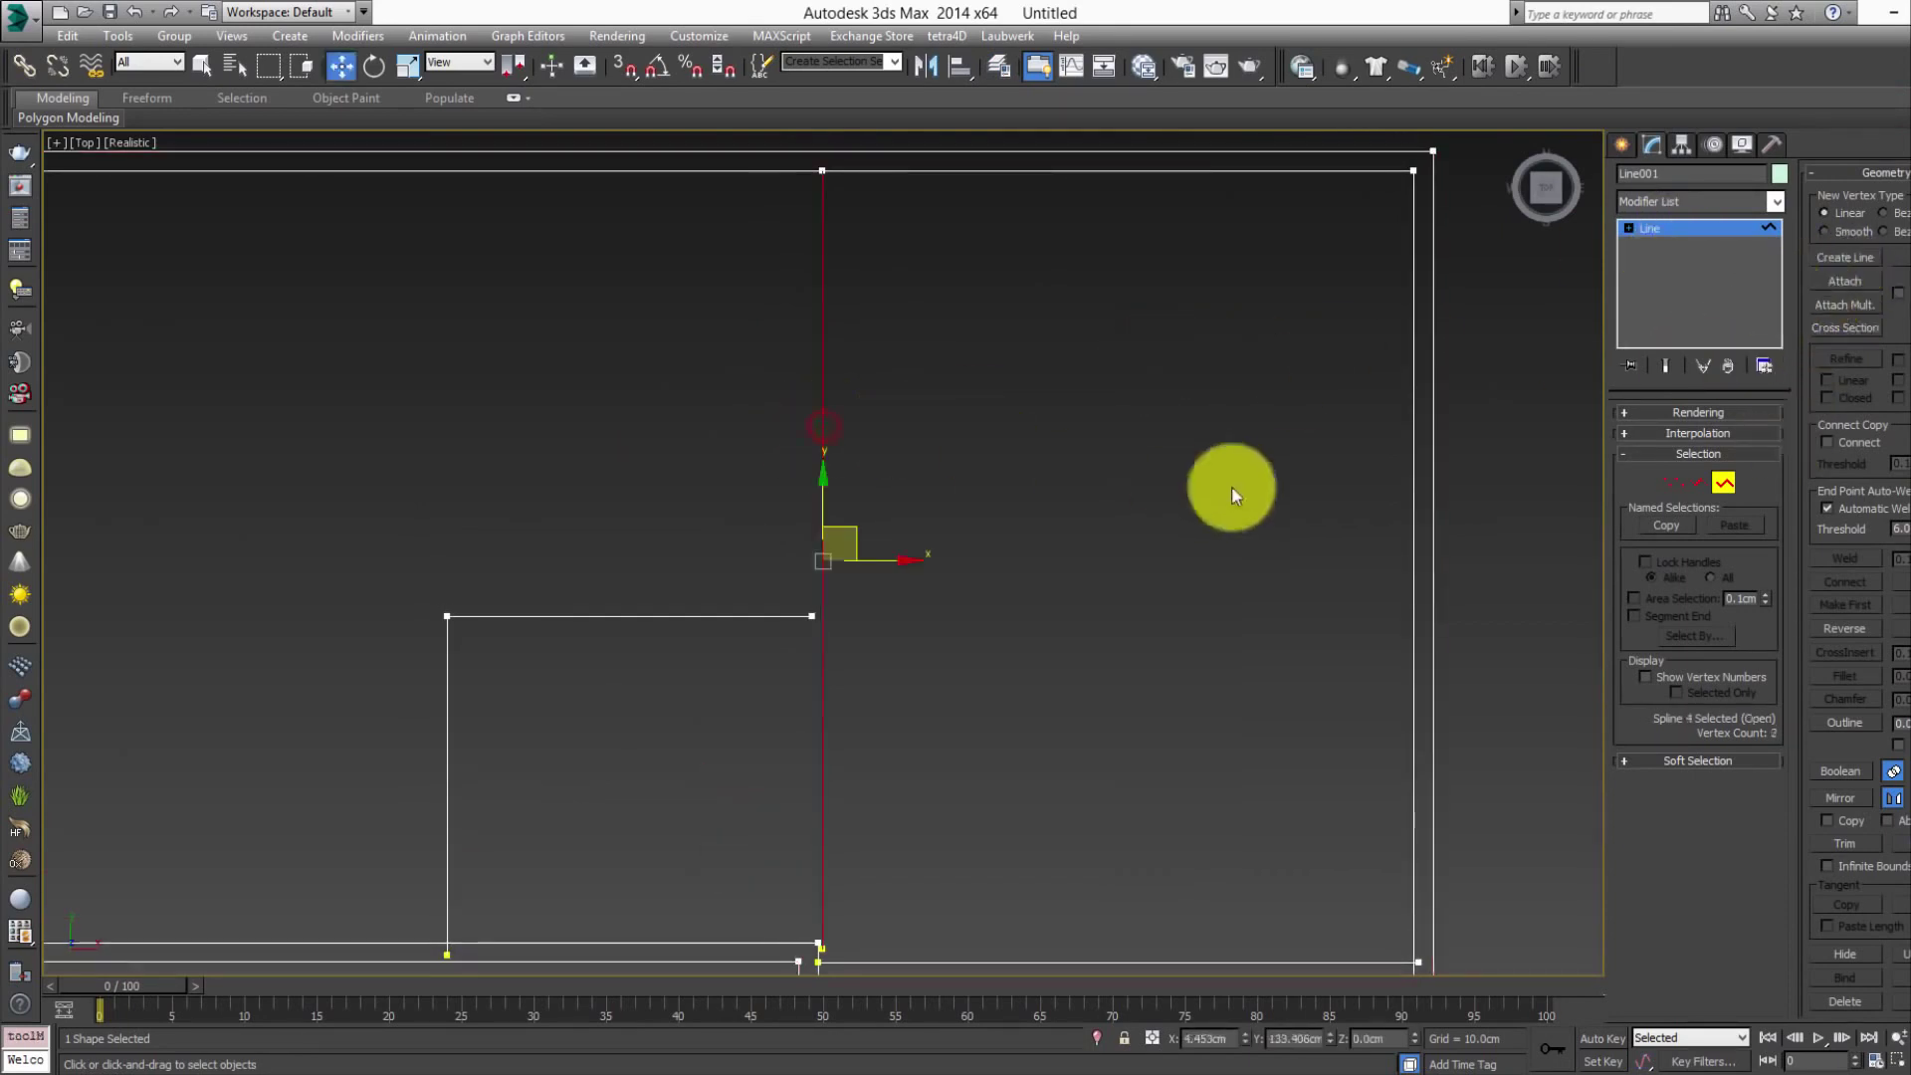
pyautogui.moveTo(1905, 723); pyautogui.dragTo(1903, 715)
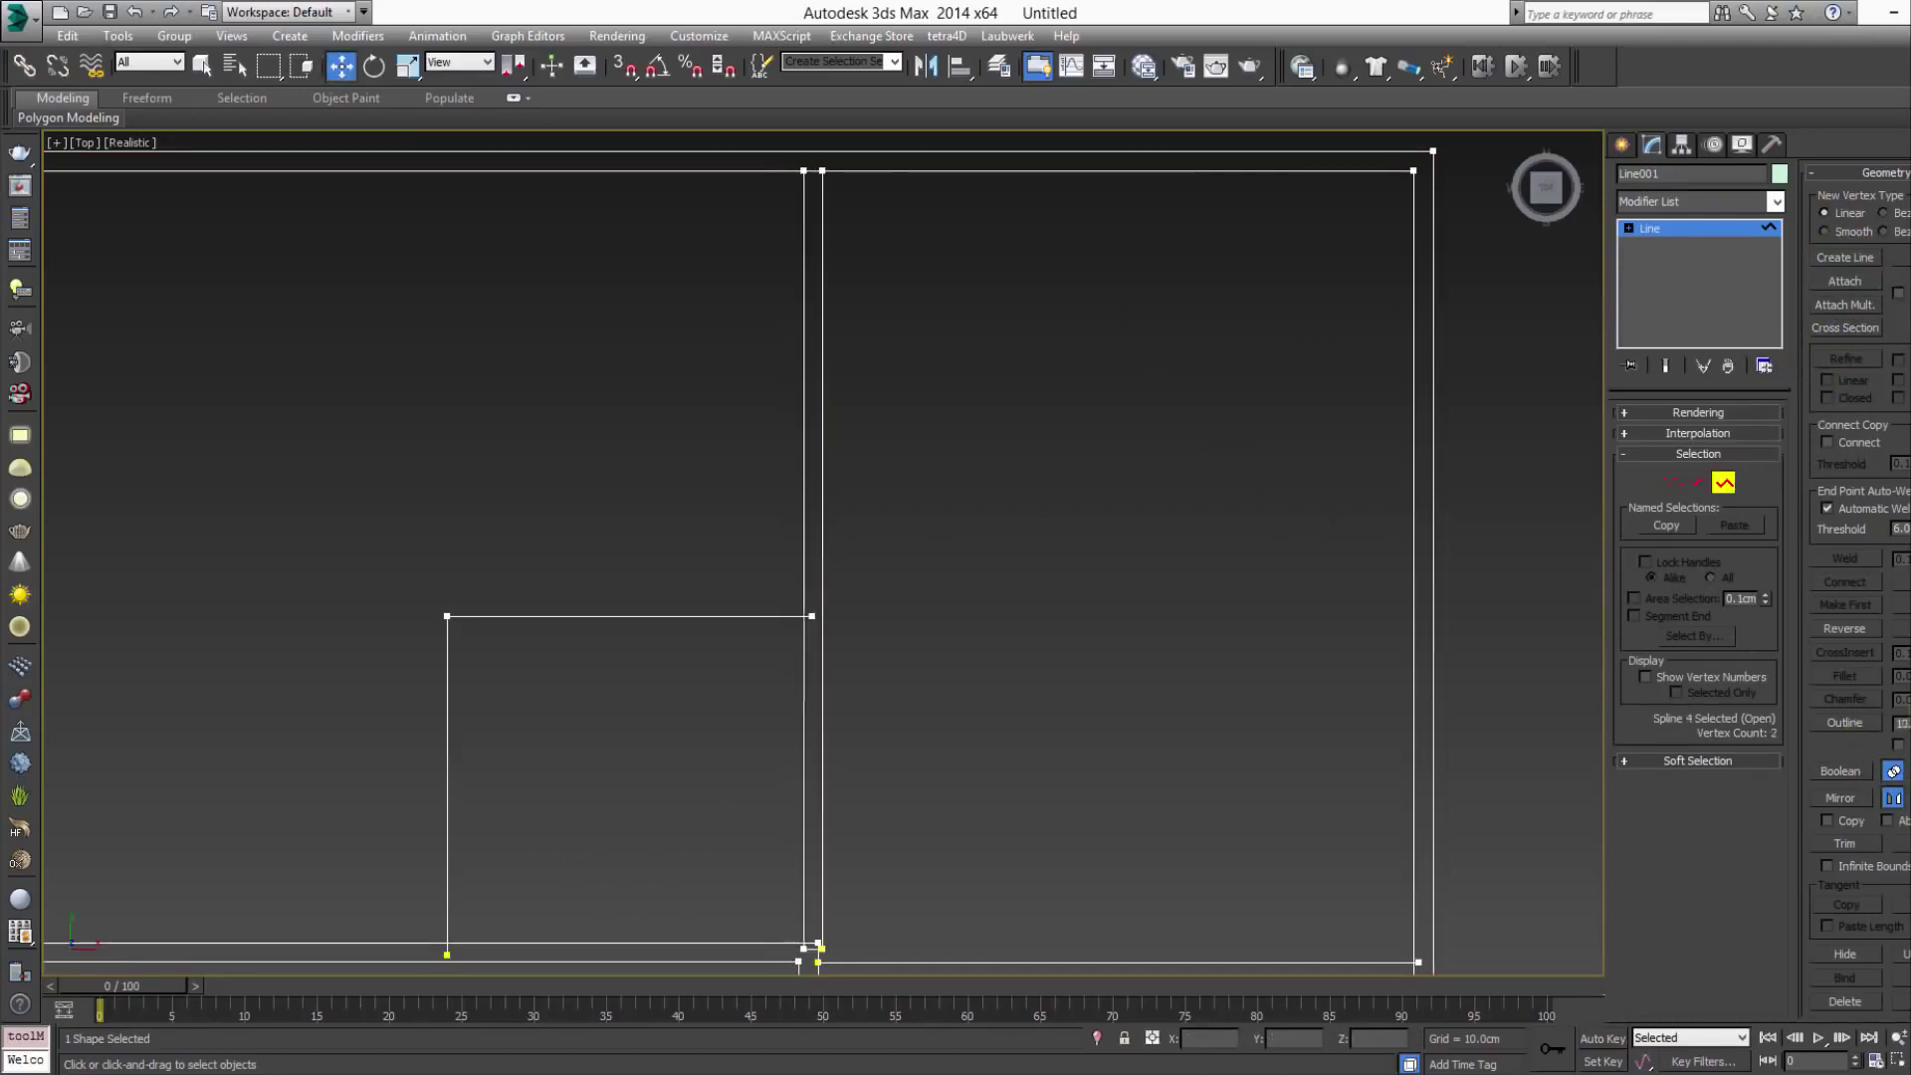
pyautogui.rightClick(1903, 722)
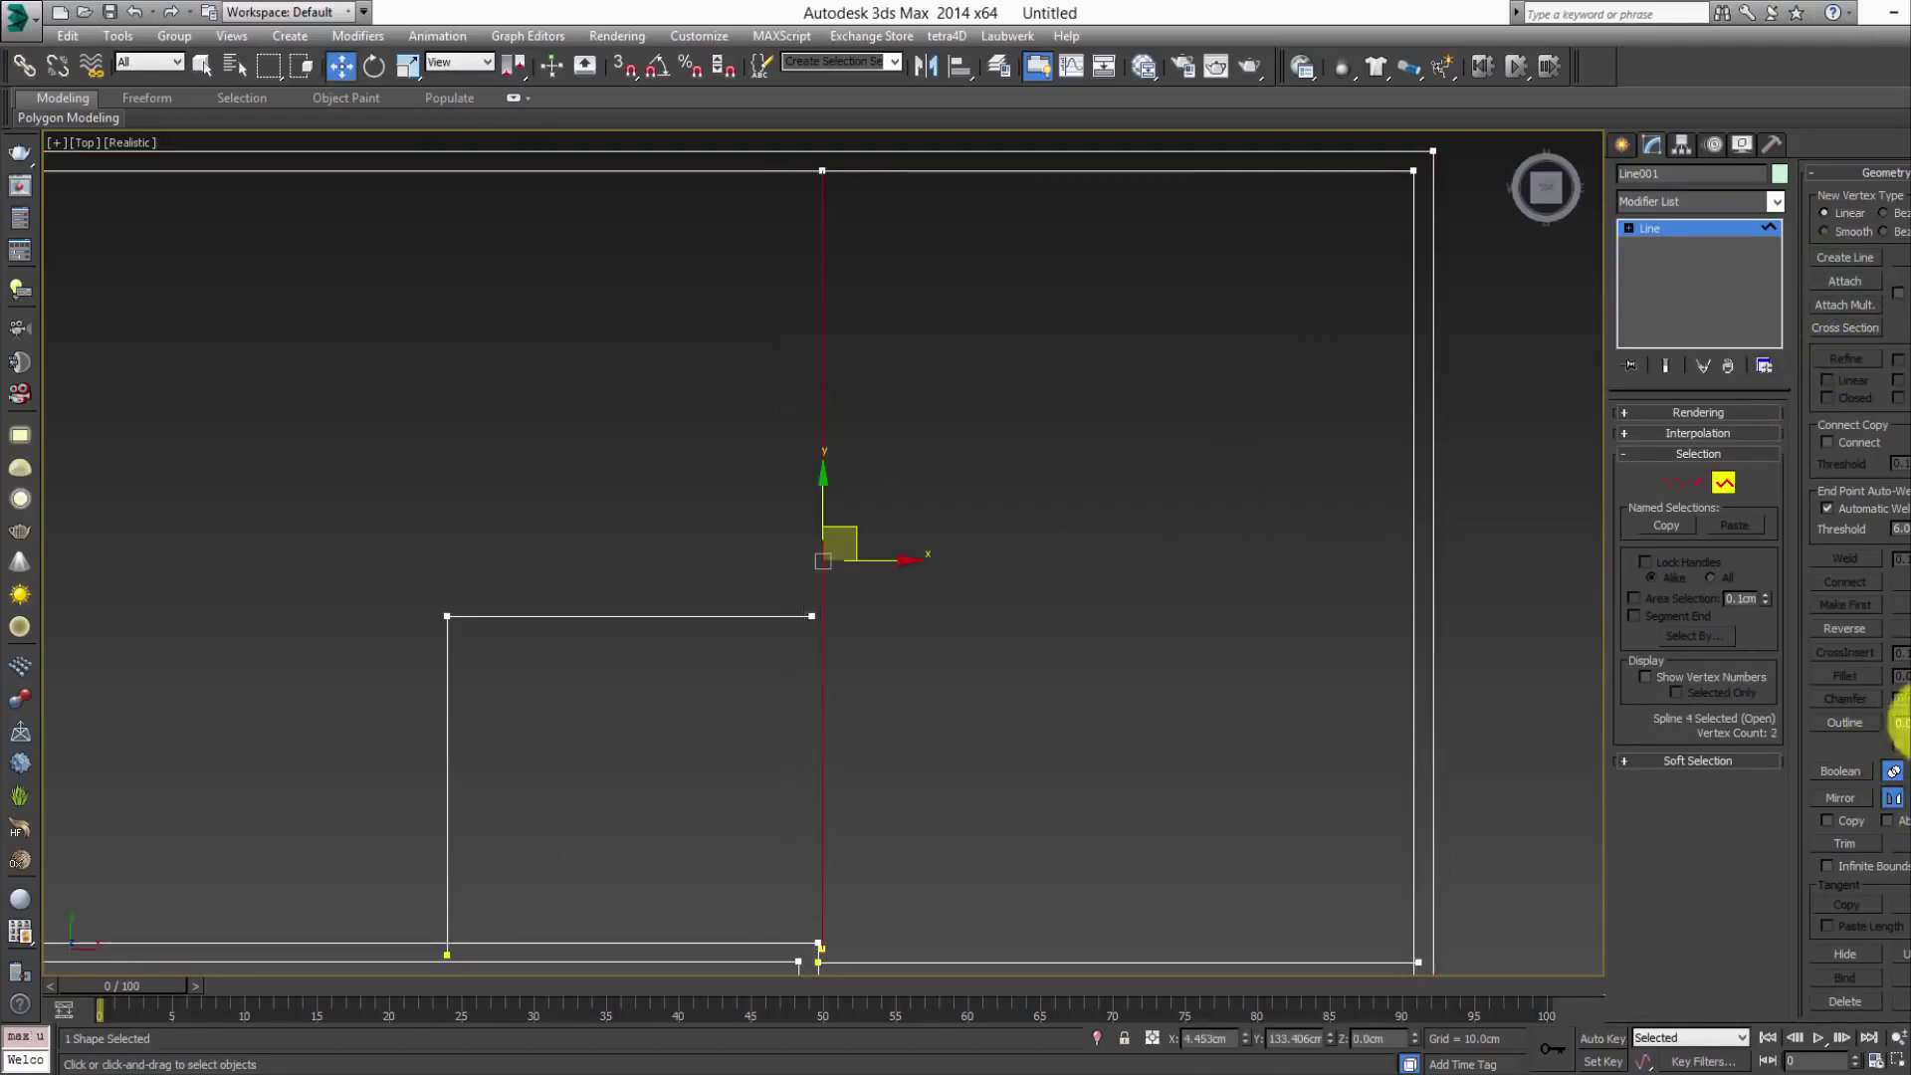
pyautogui.write('2')
pyautogui.press('Return')
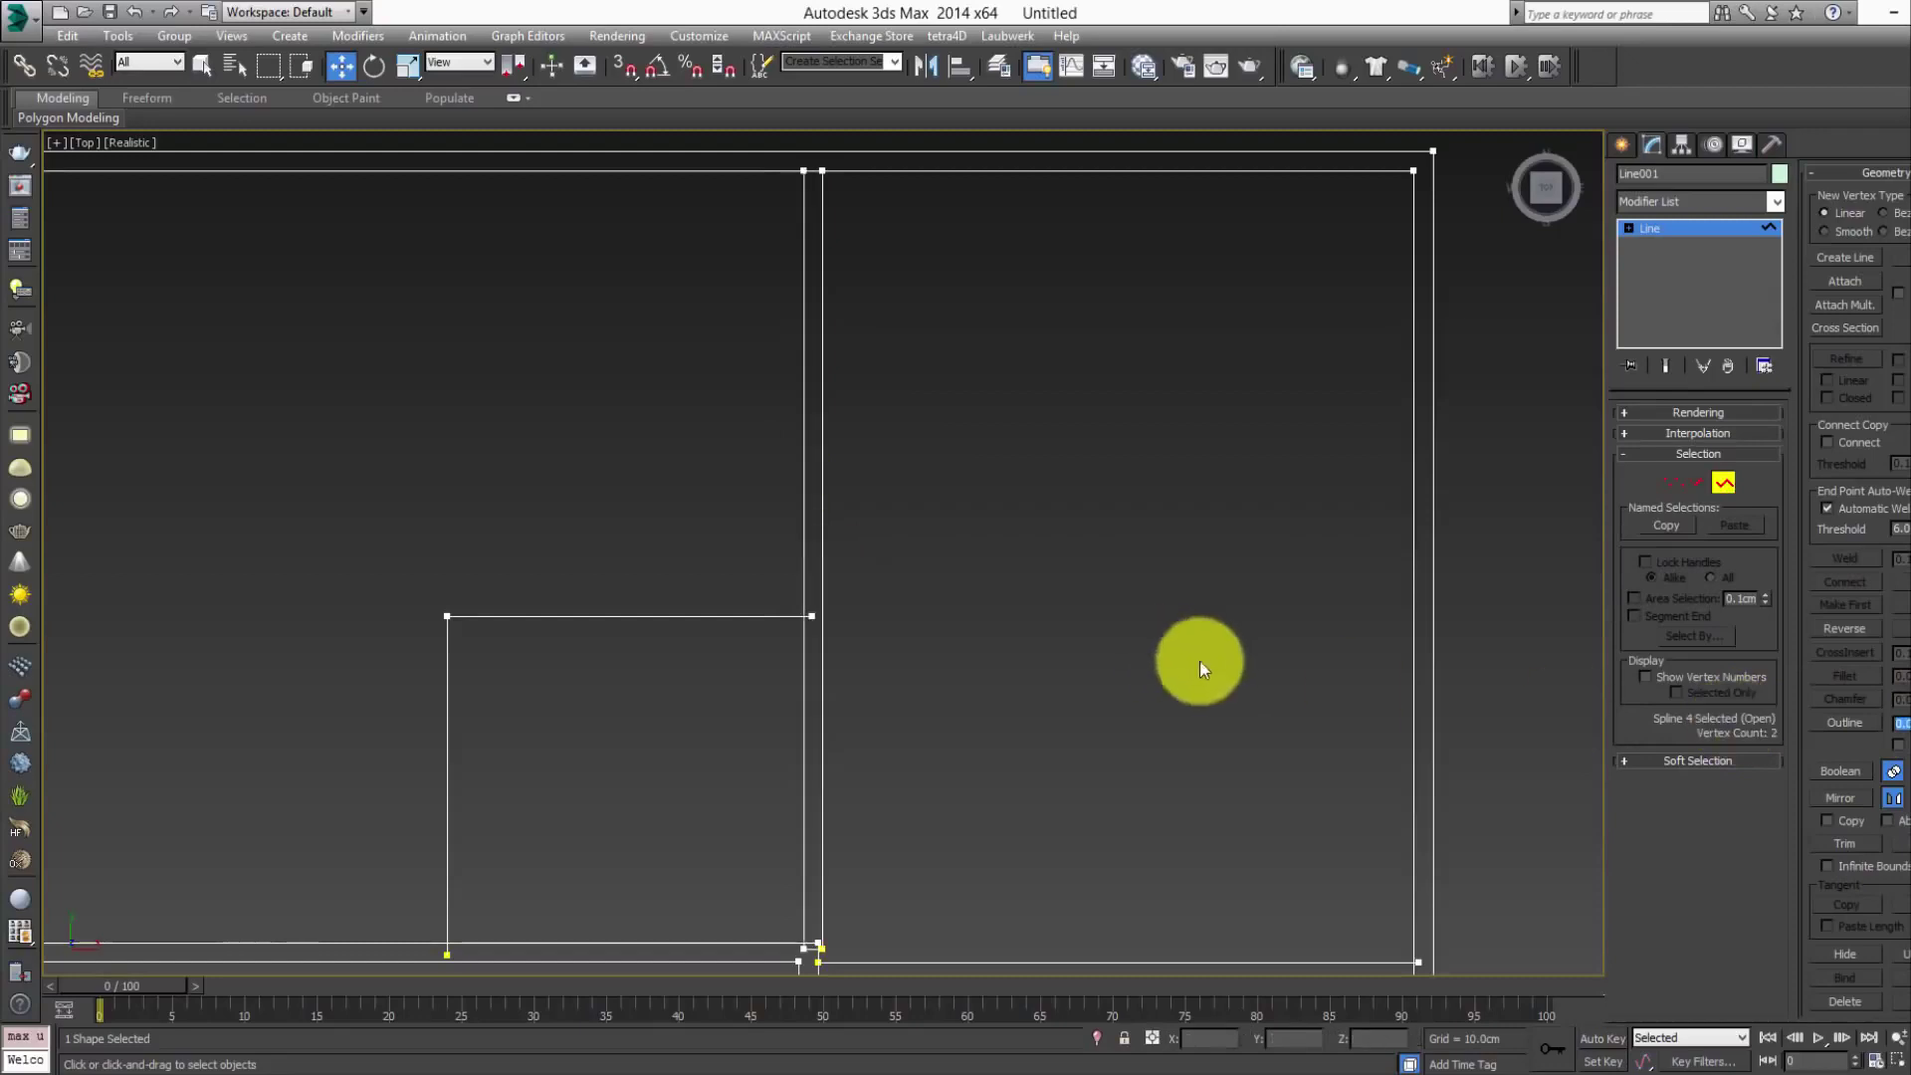
# - Apply an inward outline to the small room rectangle
pyautogui.click(707, 617)
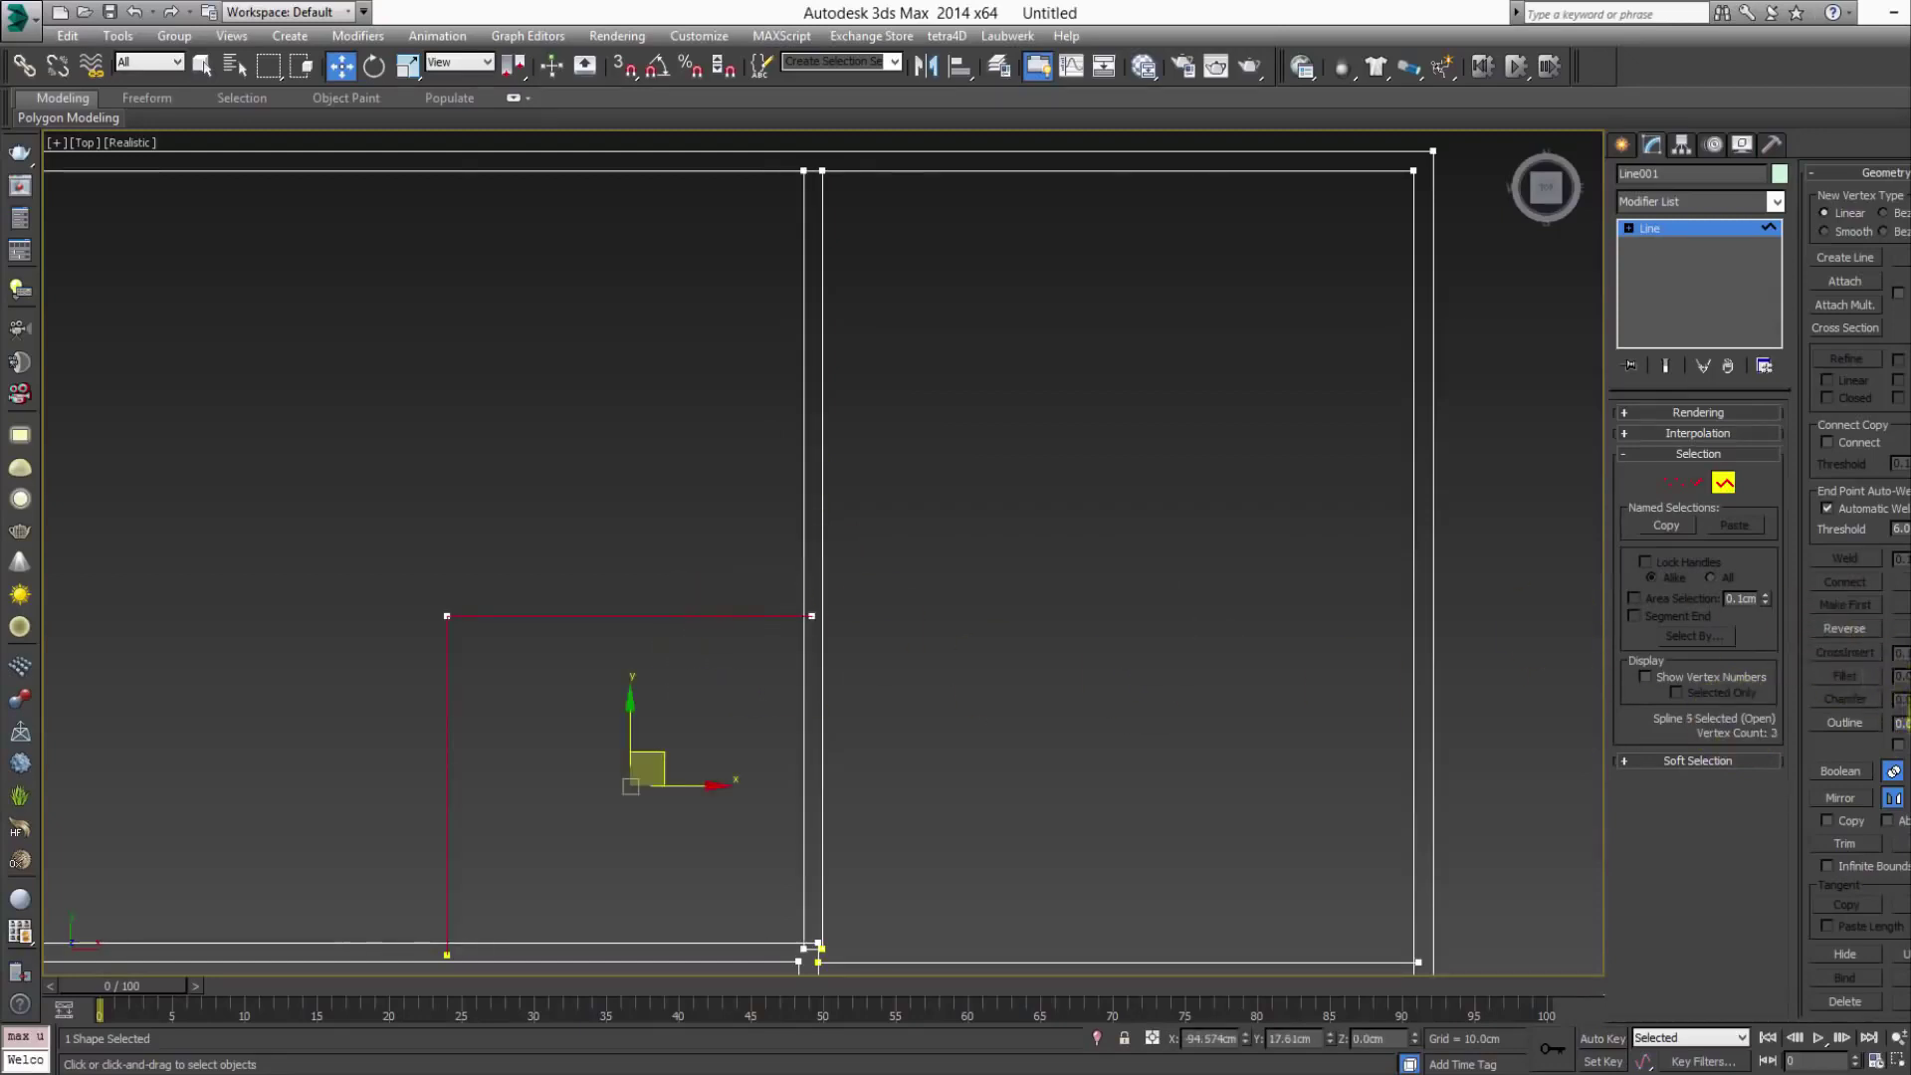
pyautogui.moveTo(1903, 723); pyautogui.dragTo(1901, 732)
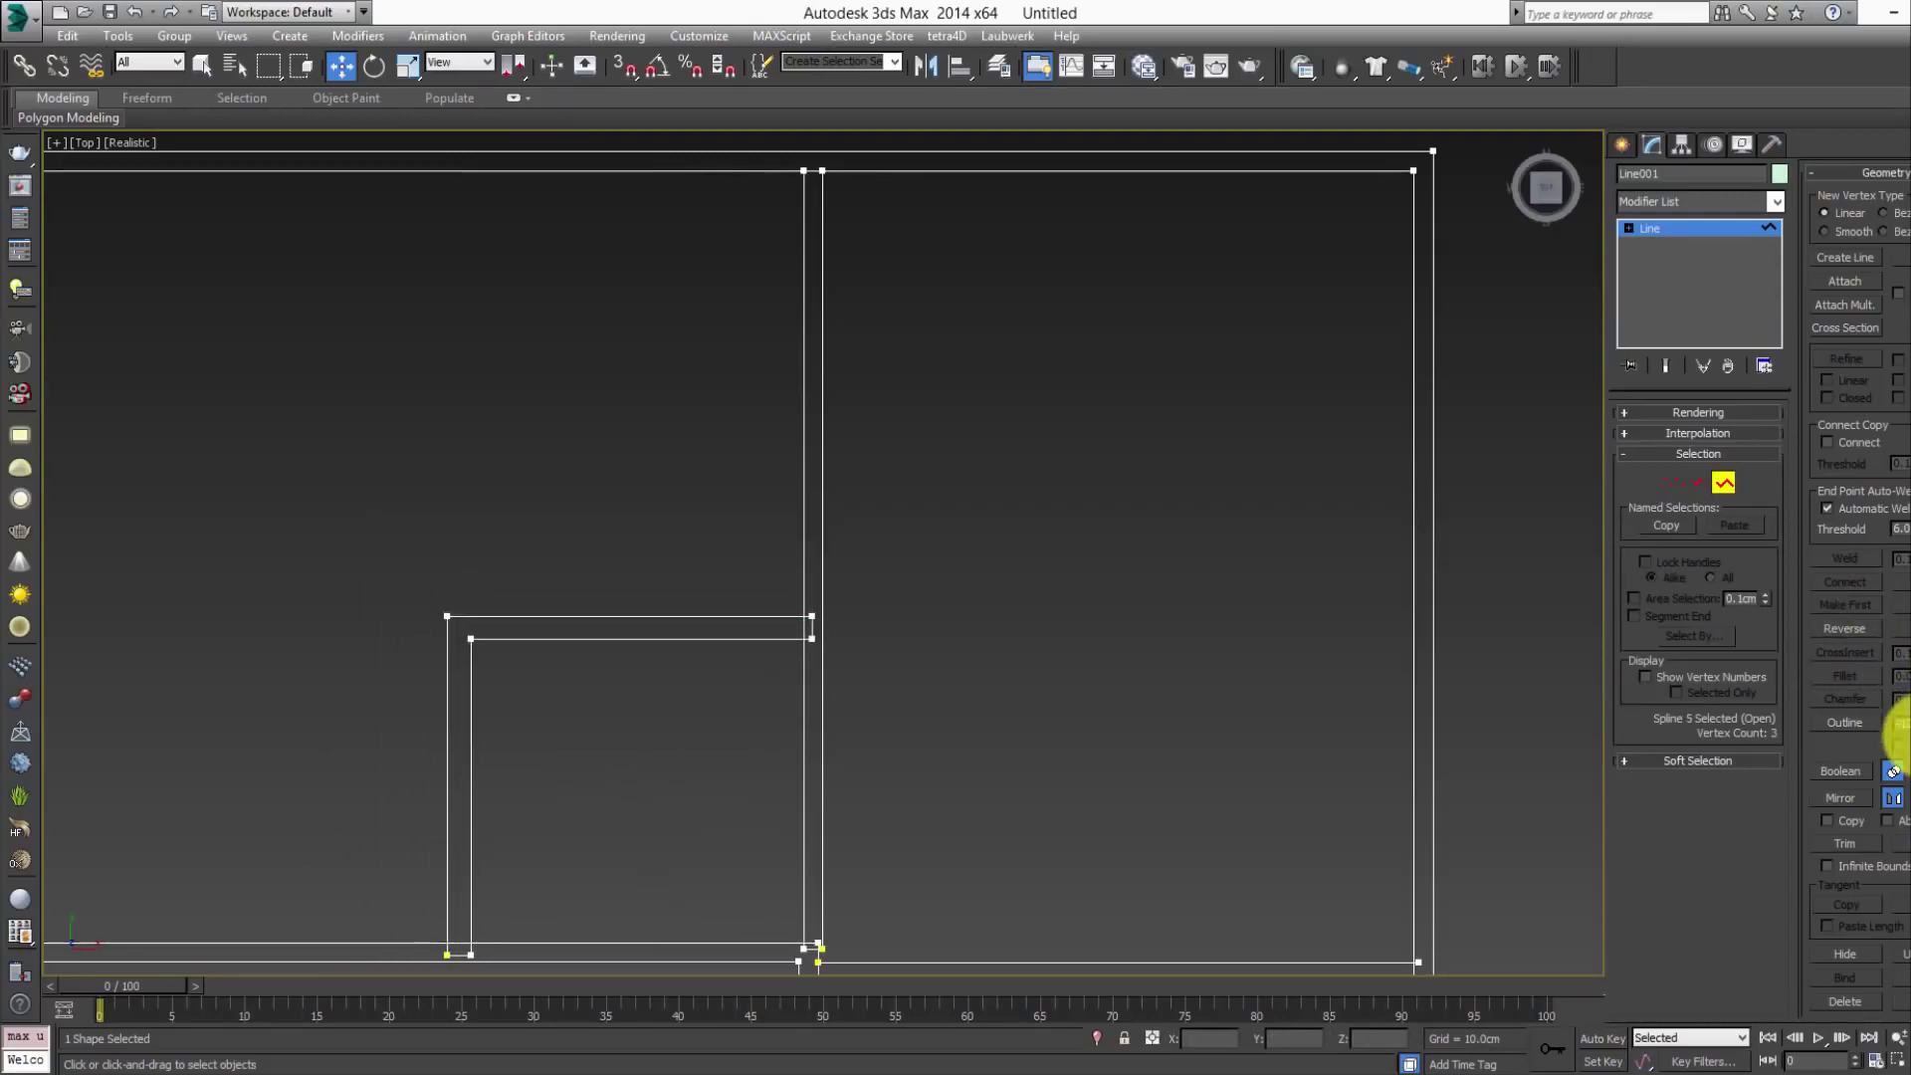
pyautogui.rightClick(1898, 734)
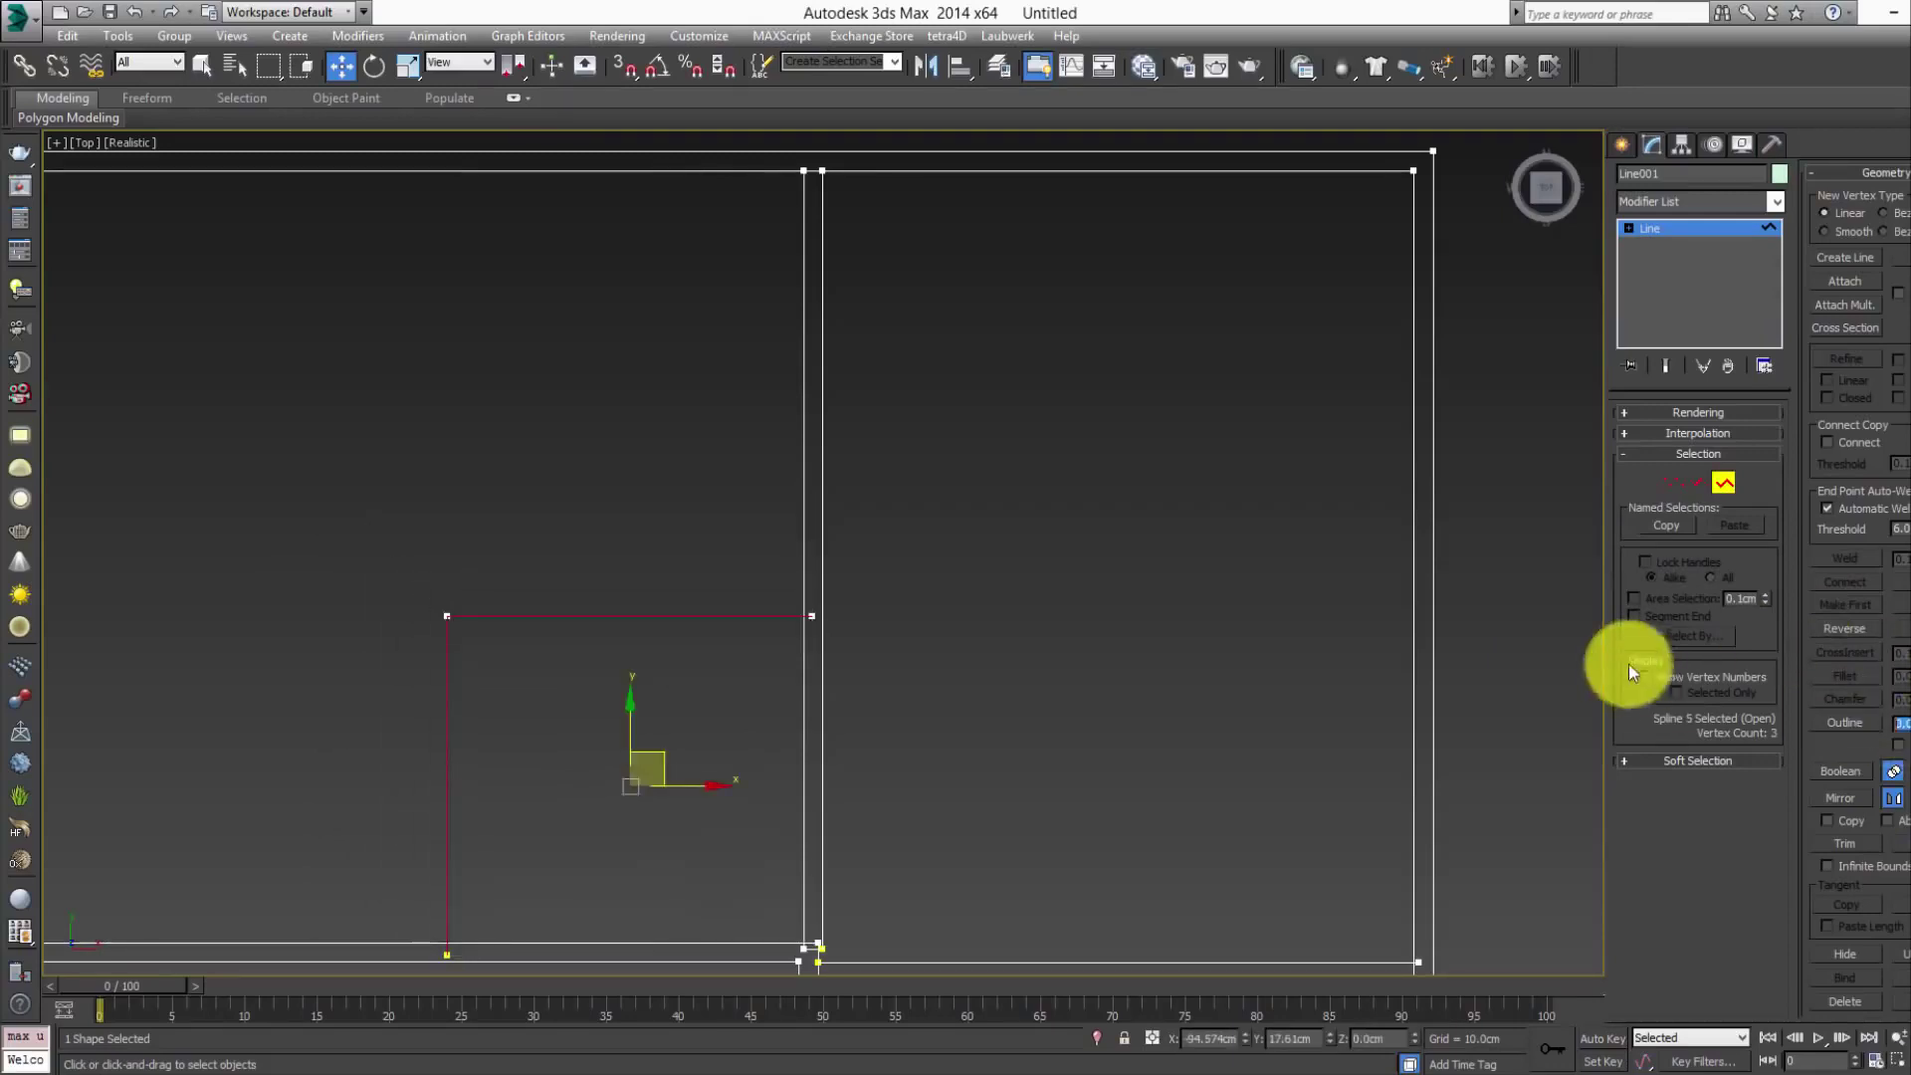
pyautogui.press('Return')
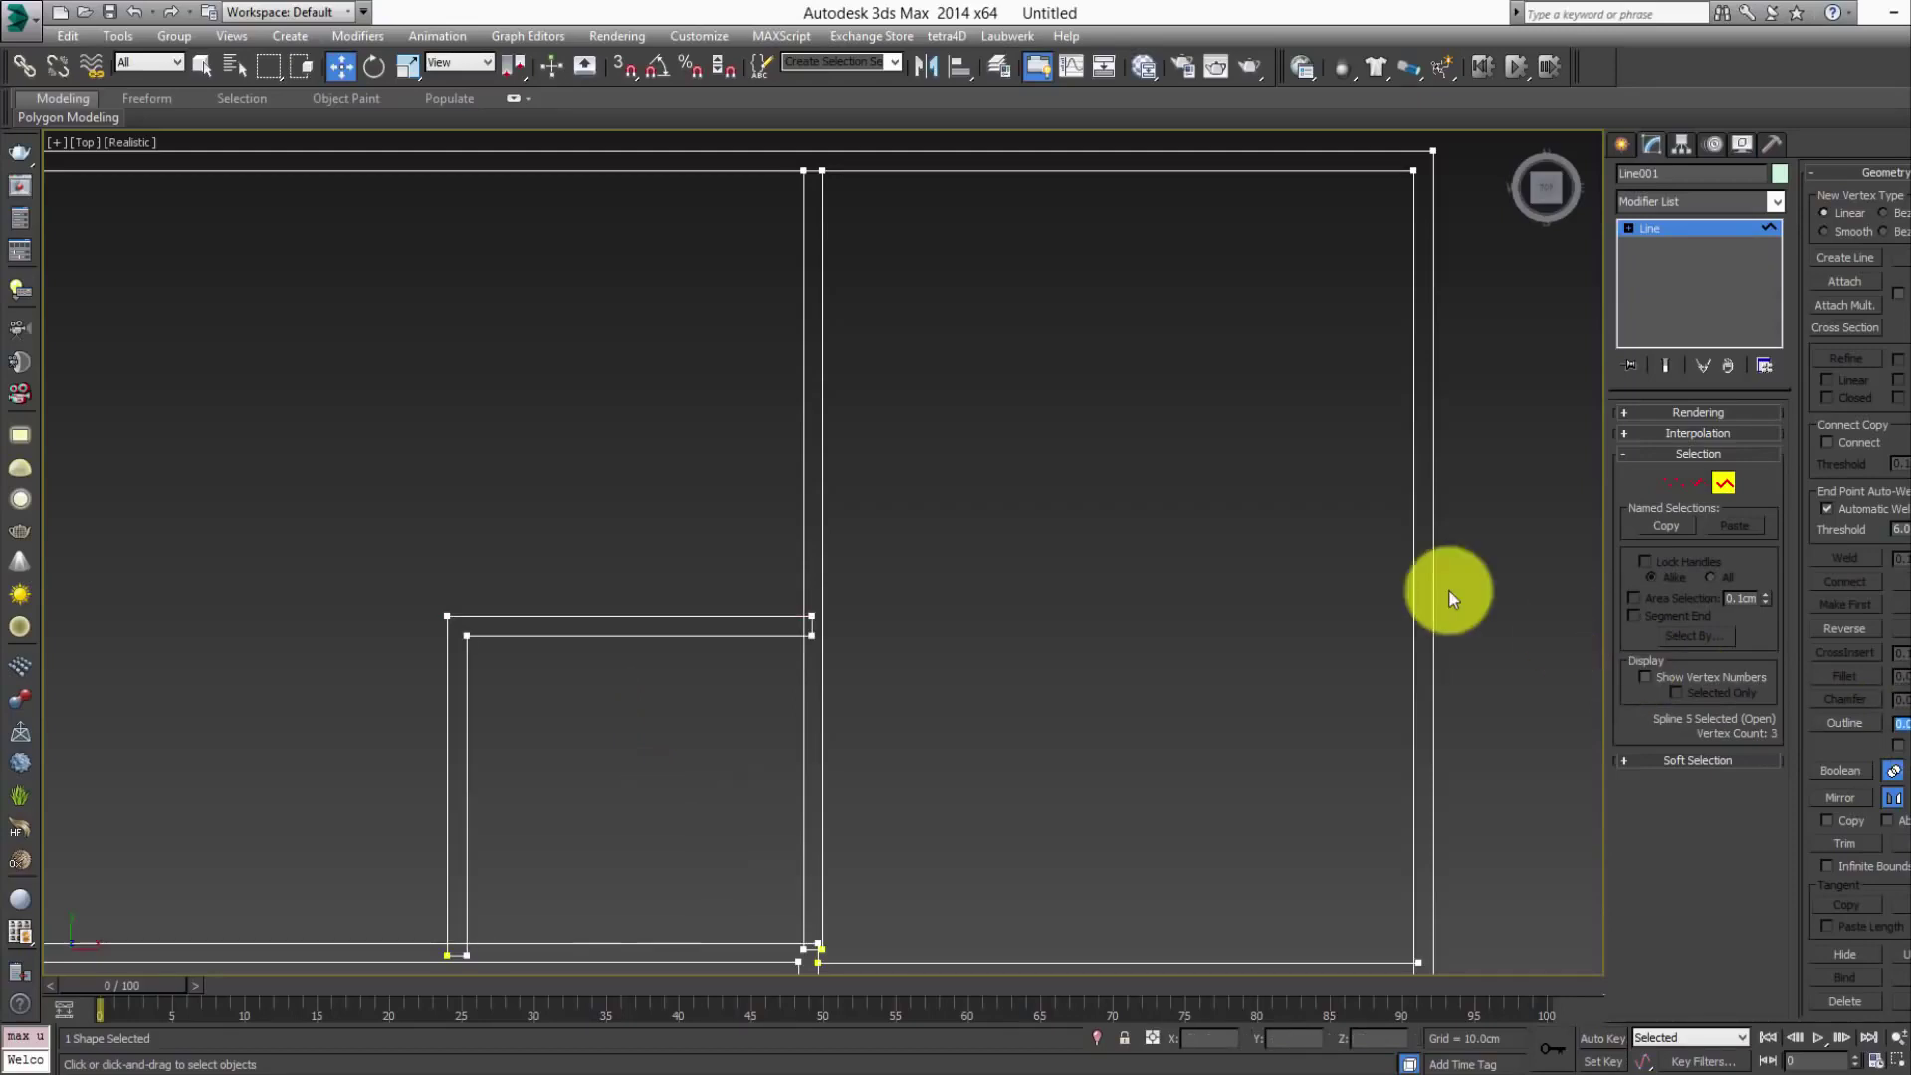
# - Outline the horizontal wall line with a width of 10
pyautogui.moveTo(935, 540); pyautogui.dragTo(812, 490, button='middle')
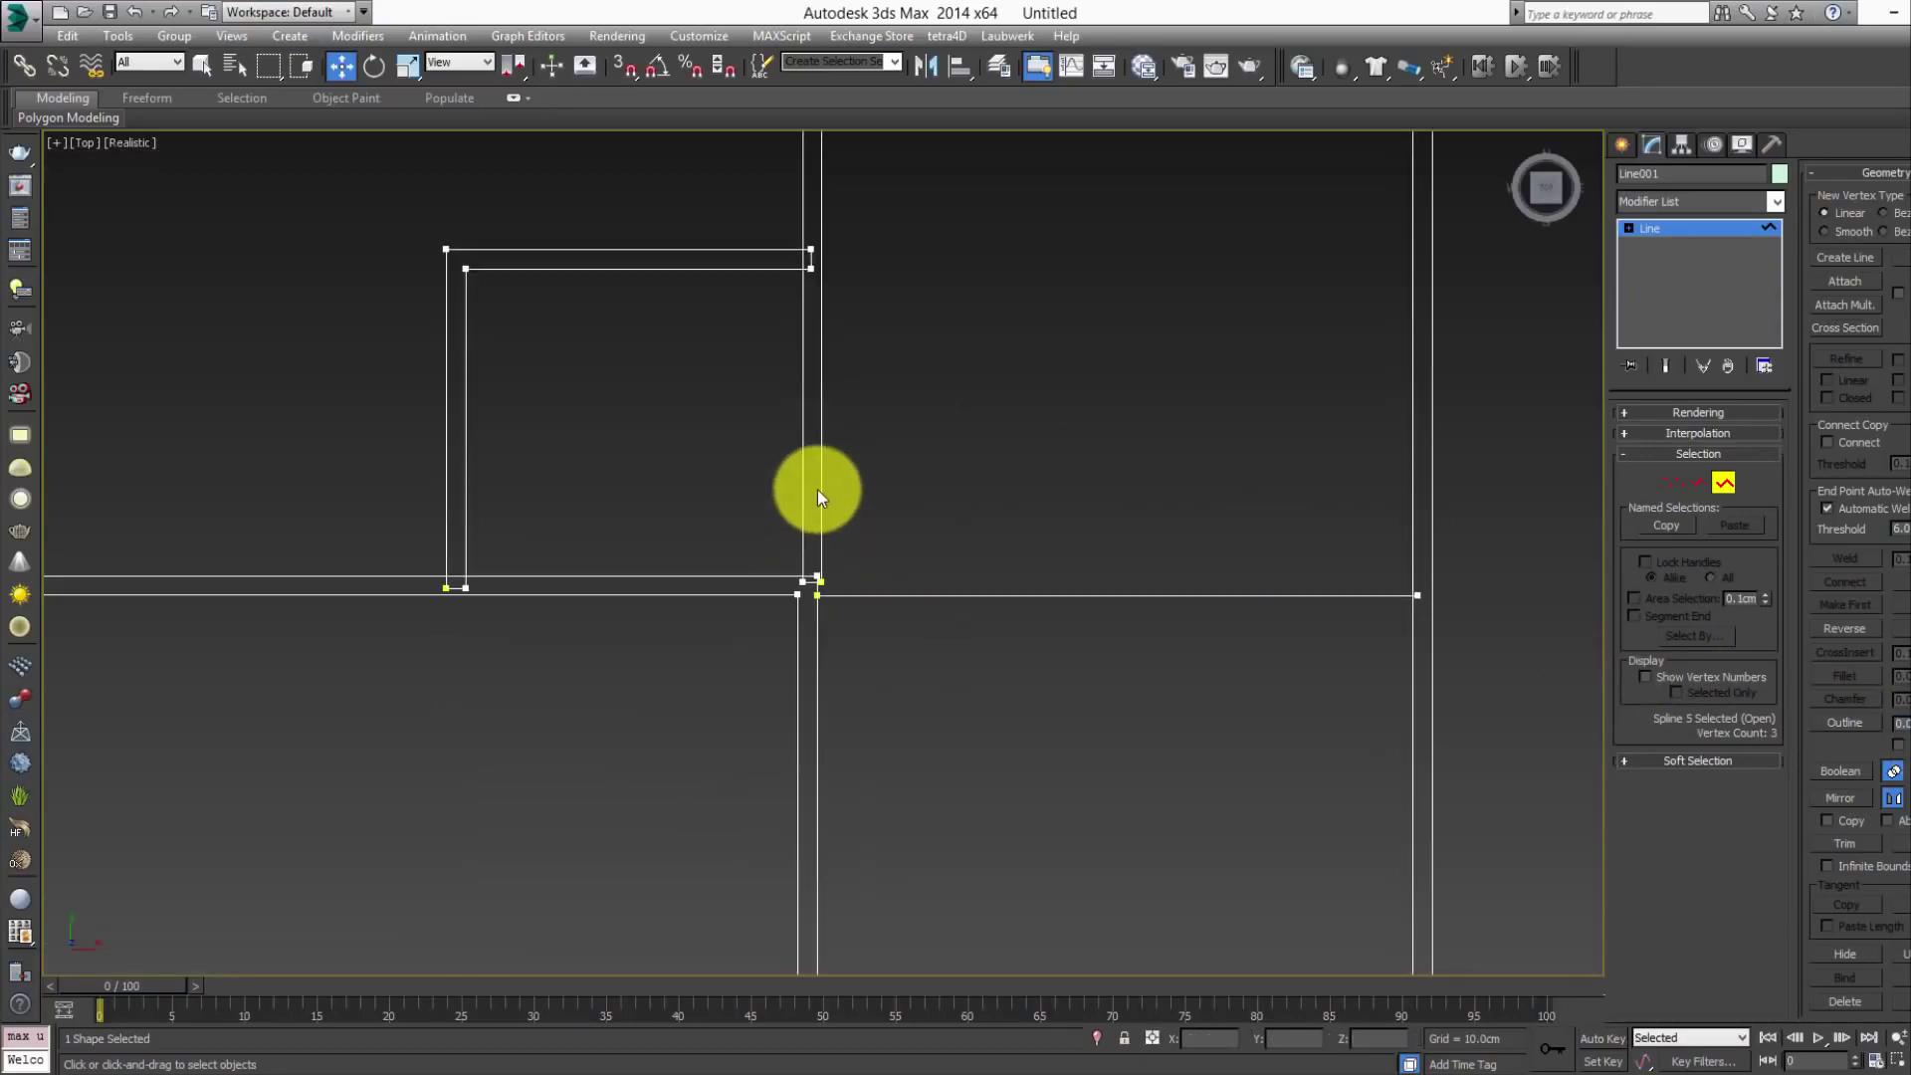
pyautogui.scroll(1, 820, 493)
pyautogui.click(979, 618)
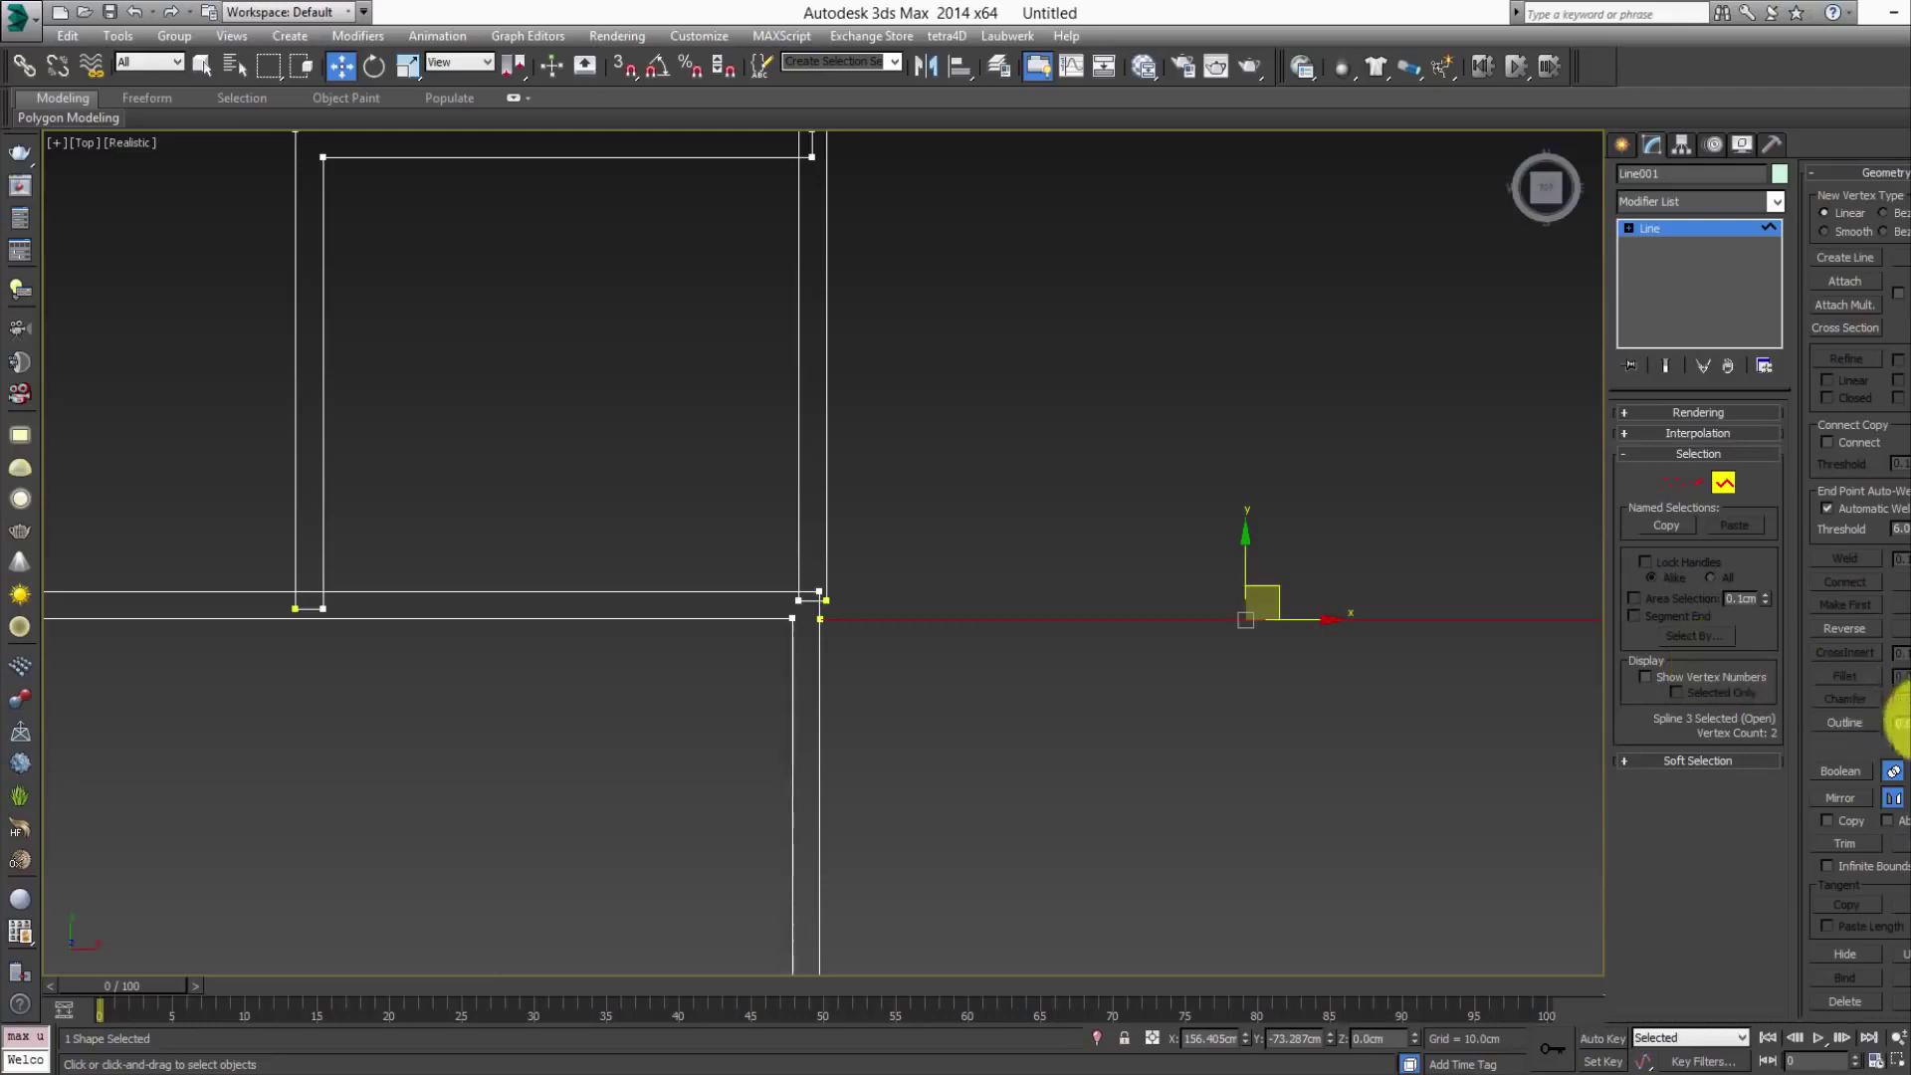
pyautogui.click(1899, 723)
pyautogui.write('10')
pyautogui.press('Return')
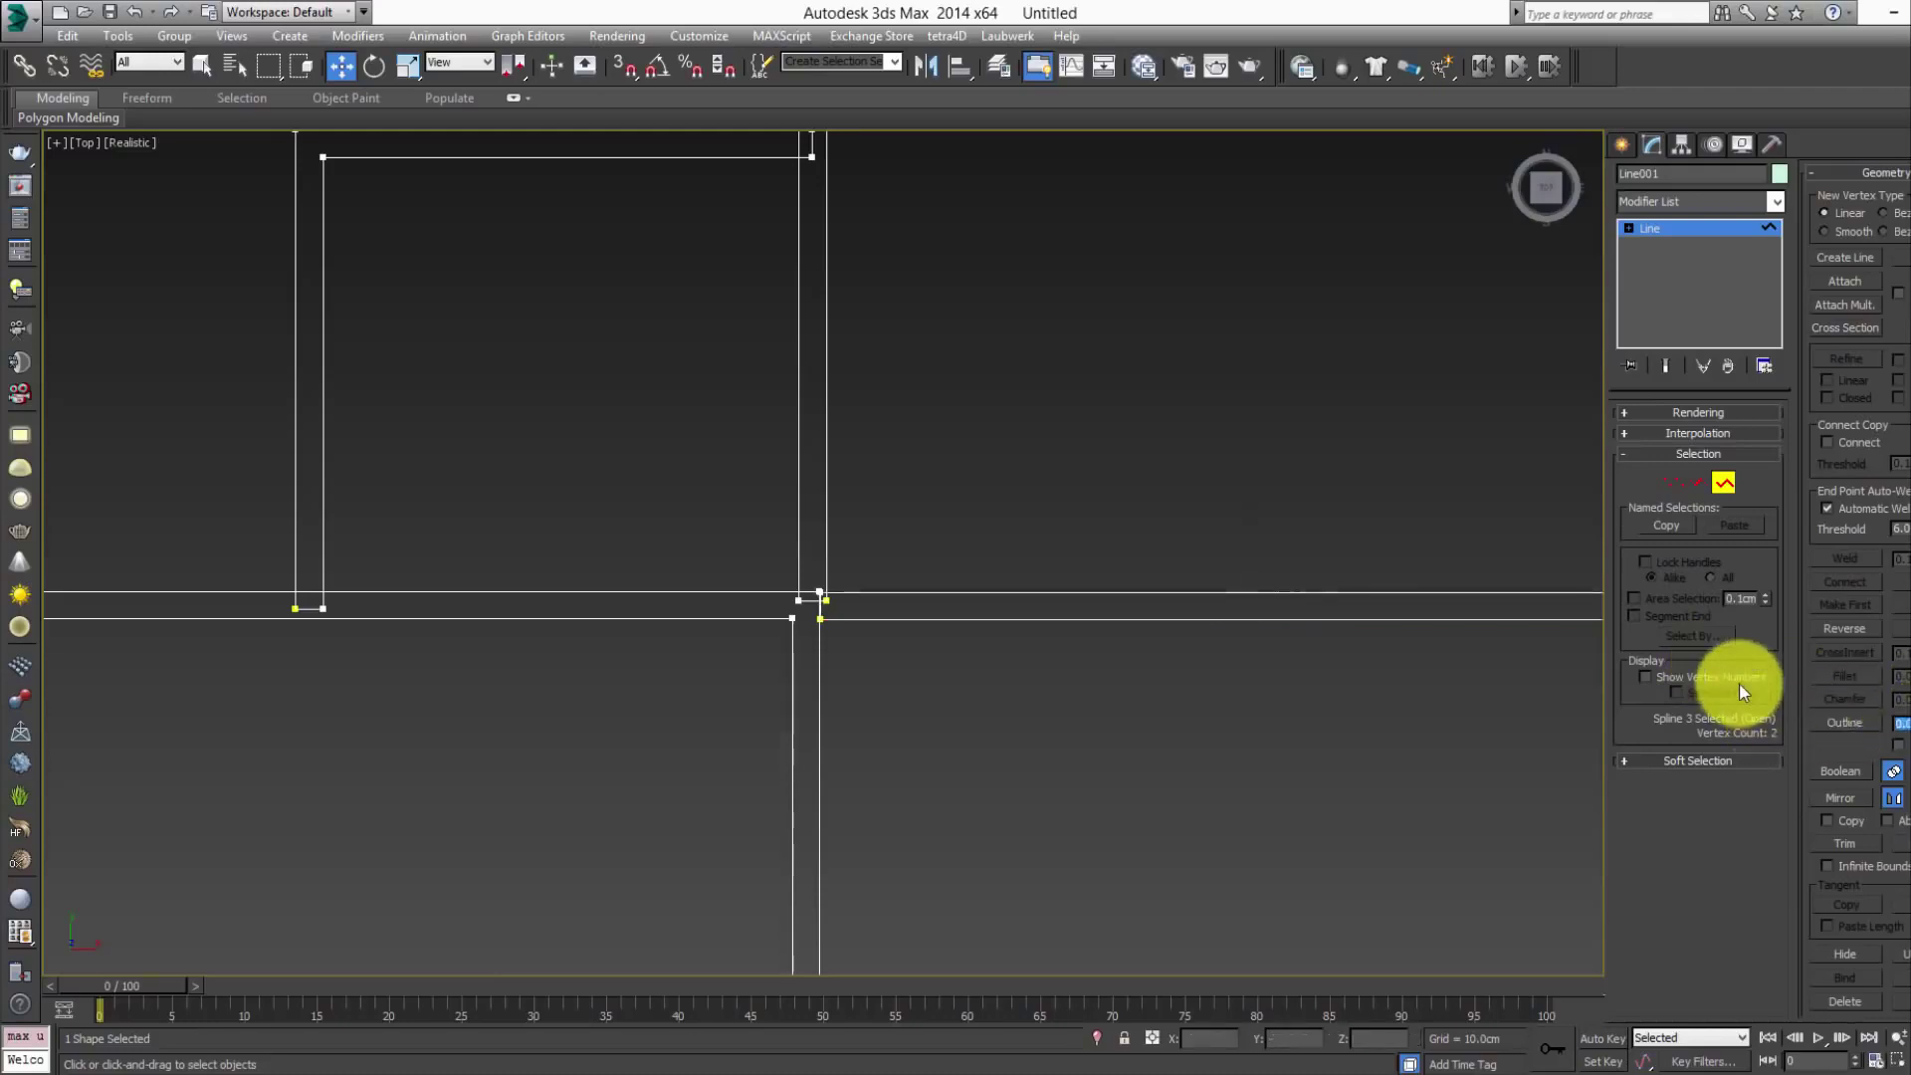
pyautogui.scroll(2, 825, 606)
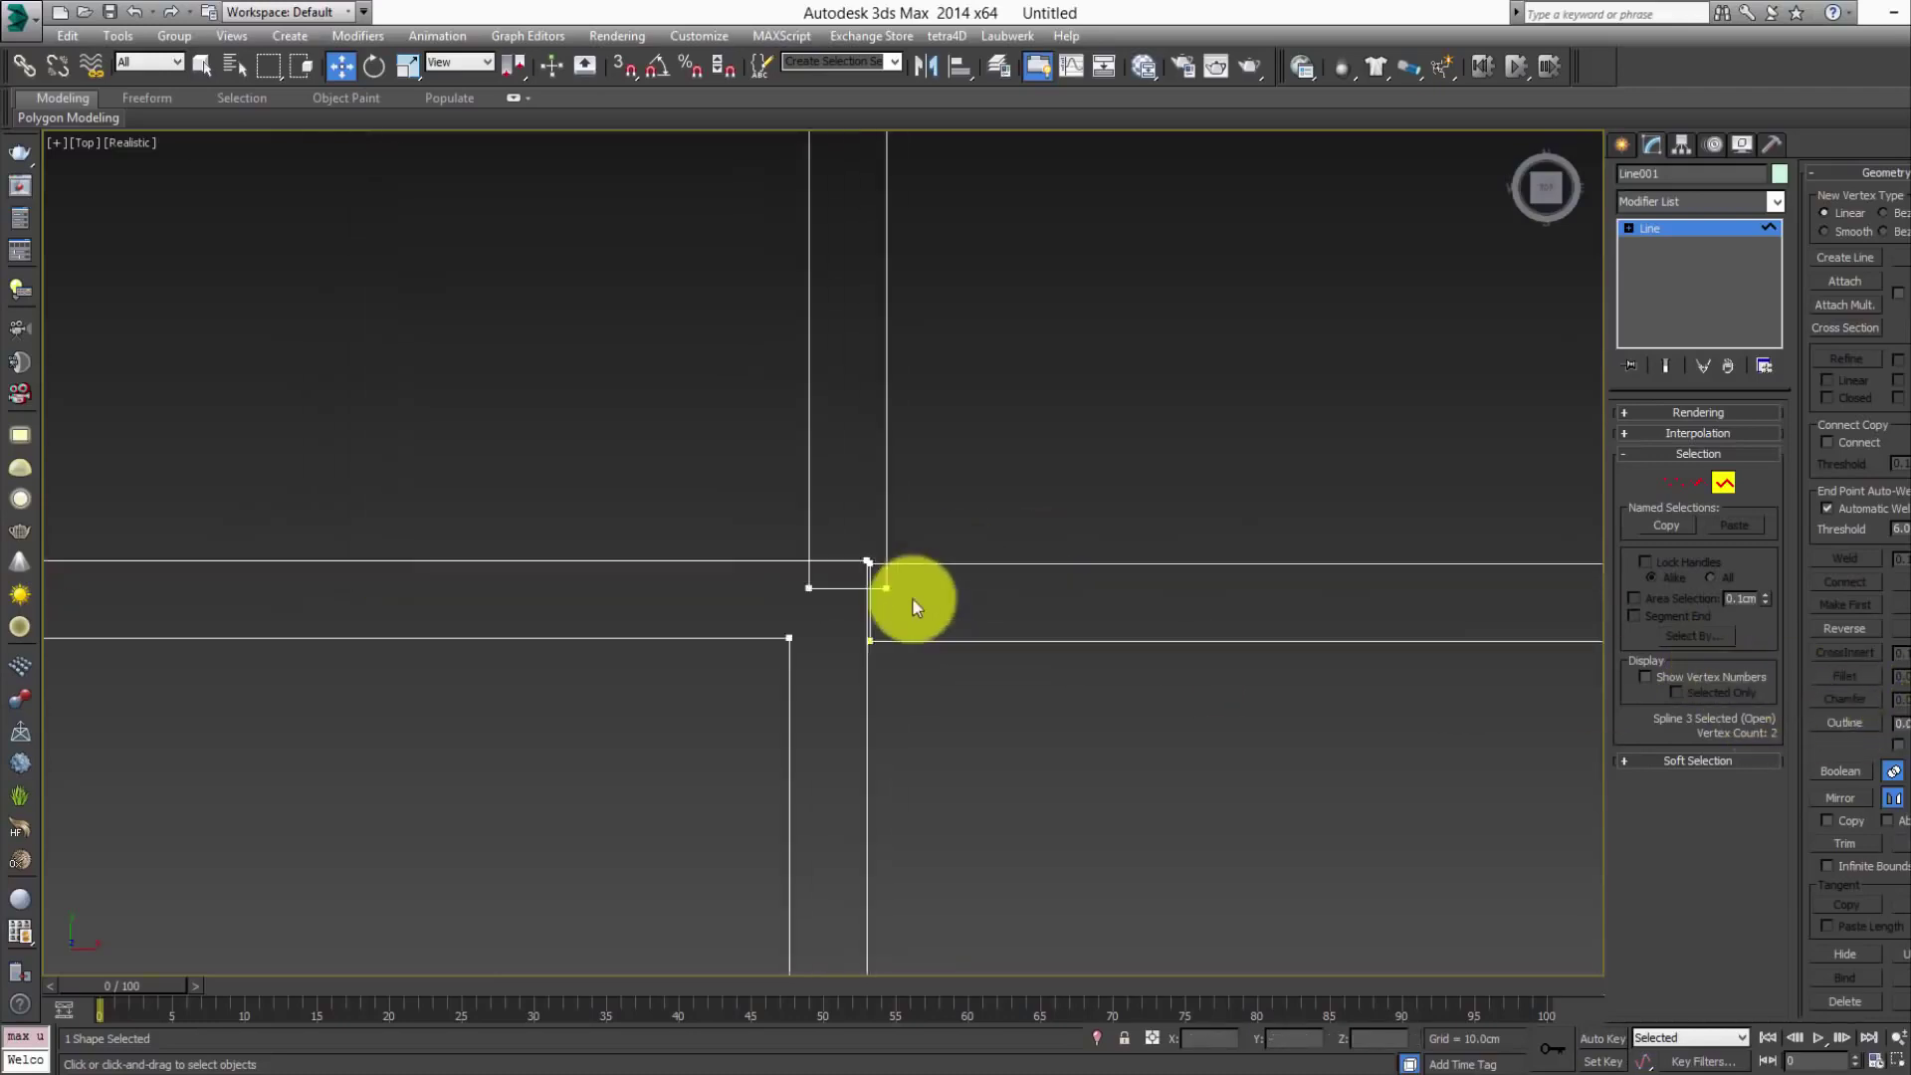
pyautogui.scroll(-3, 912, 597)
pyautogui.scroll(-2, 882, 564)
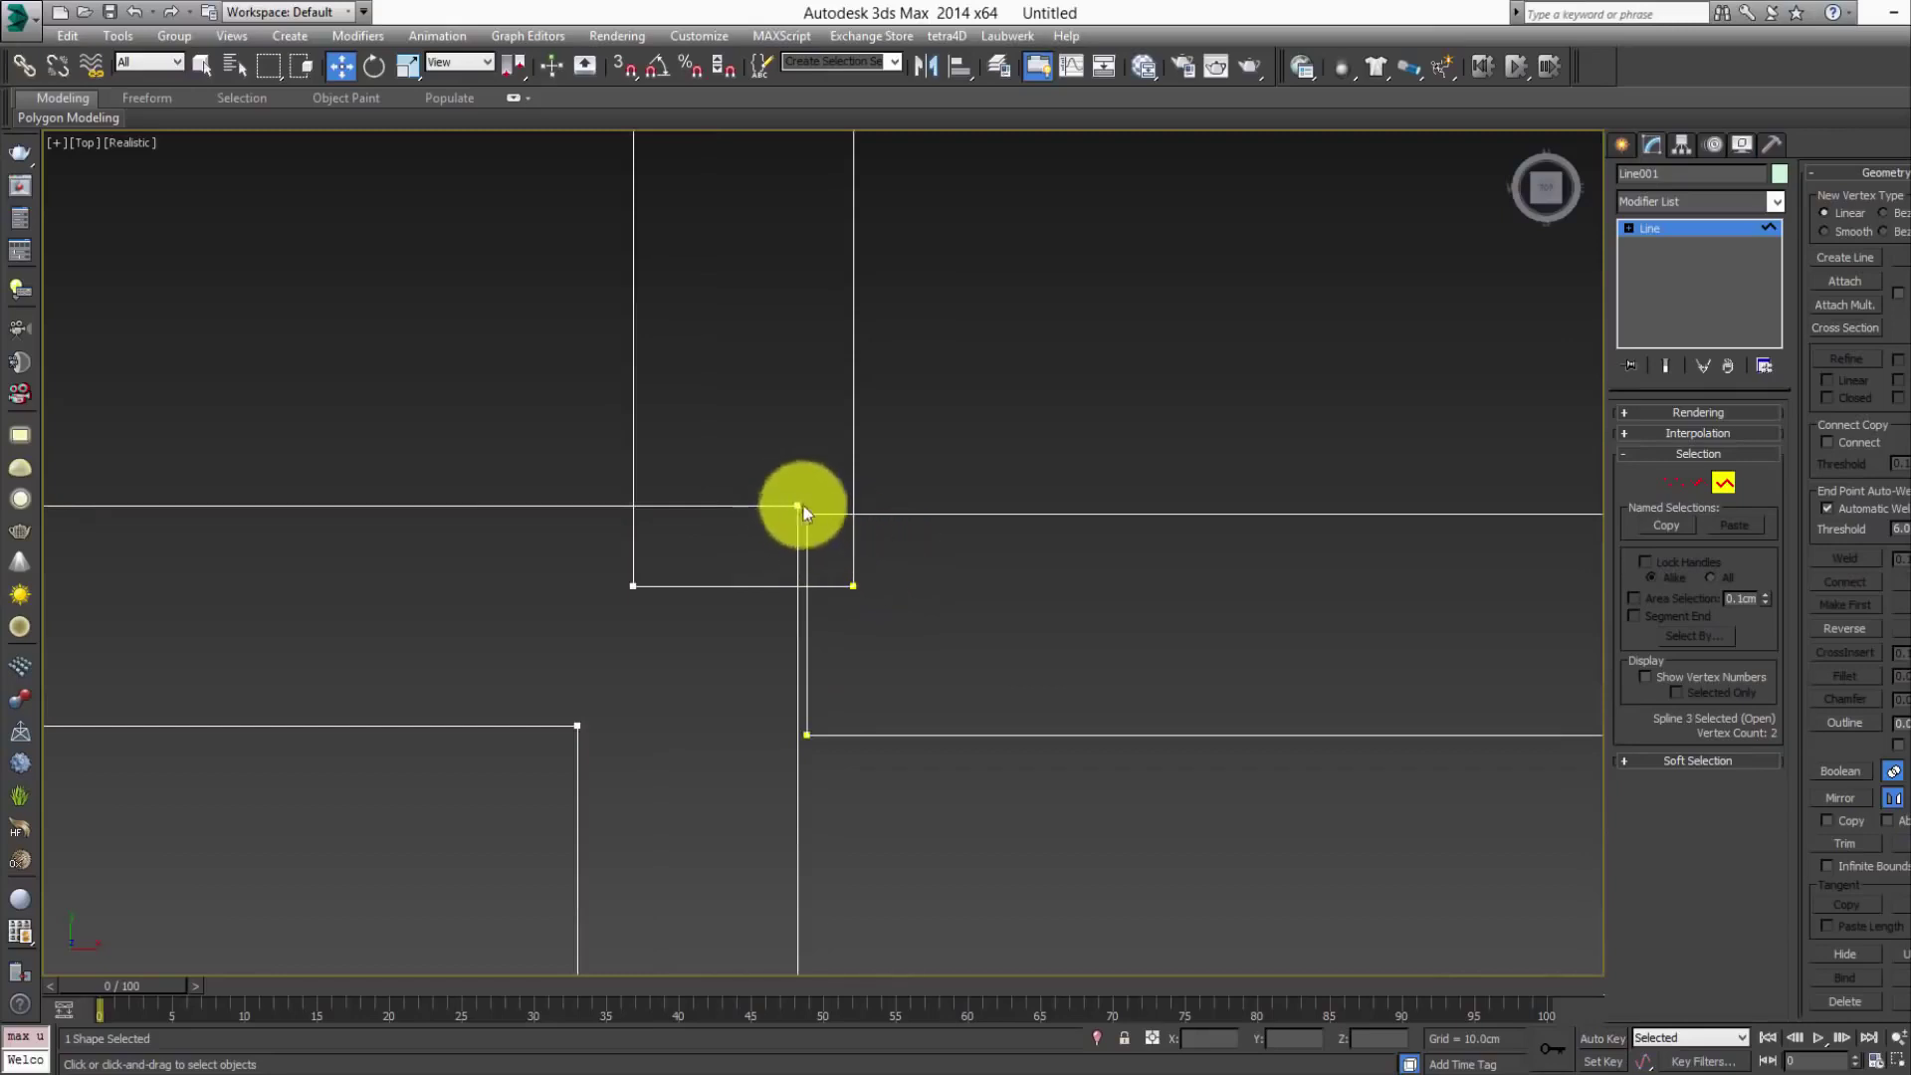
# - Reselect the closed right-hand rectangle spline and turn snapping on
pyautogui.click(1706, 228)
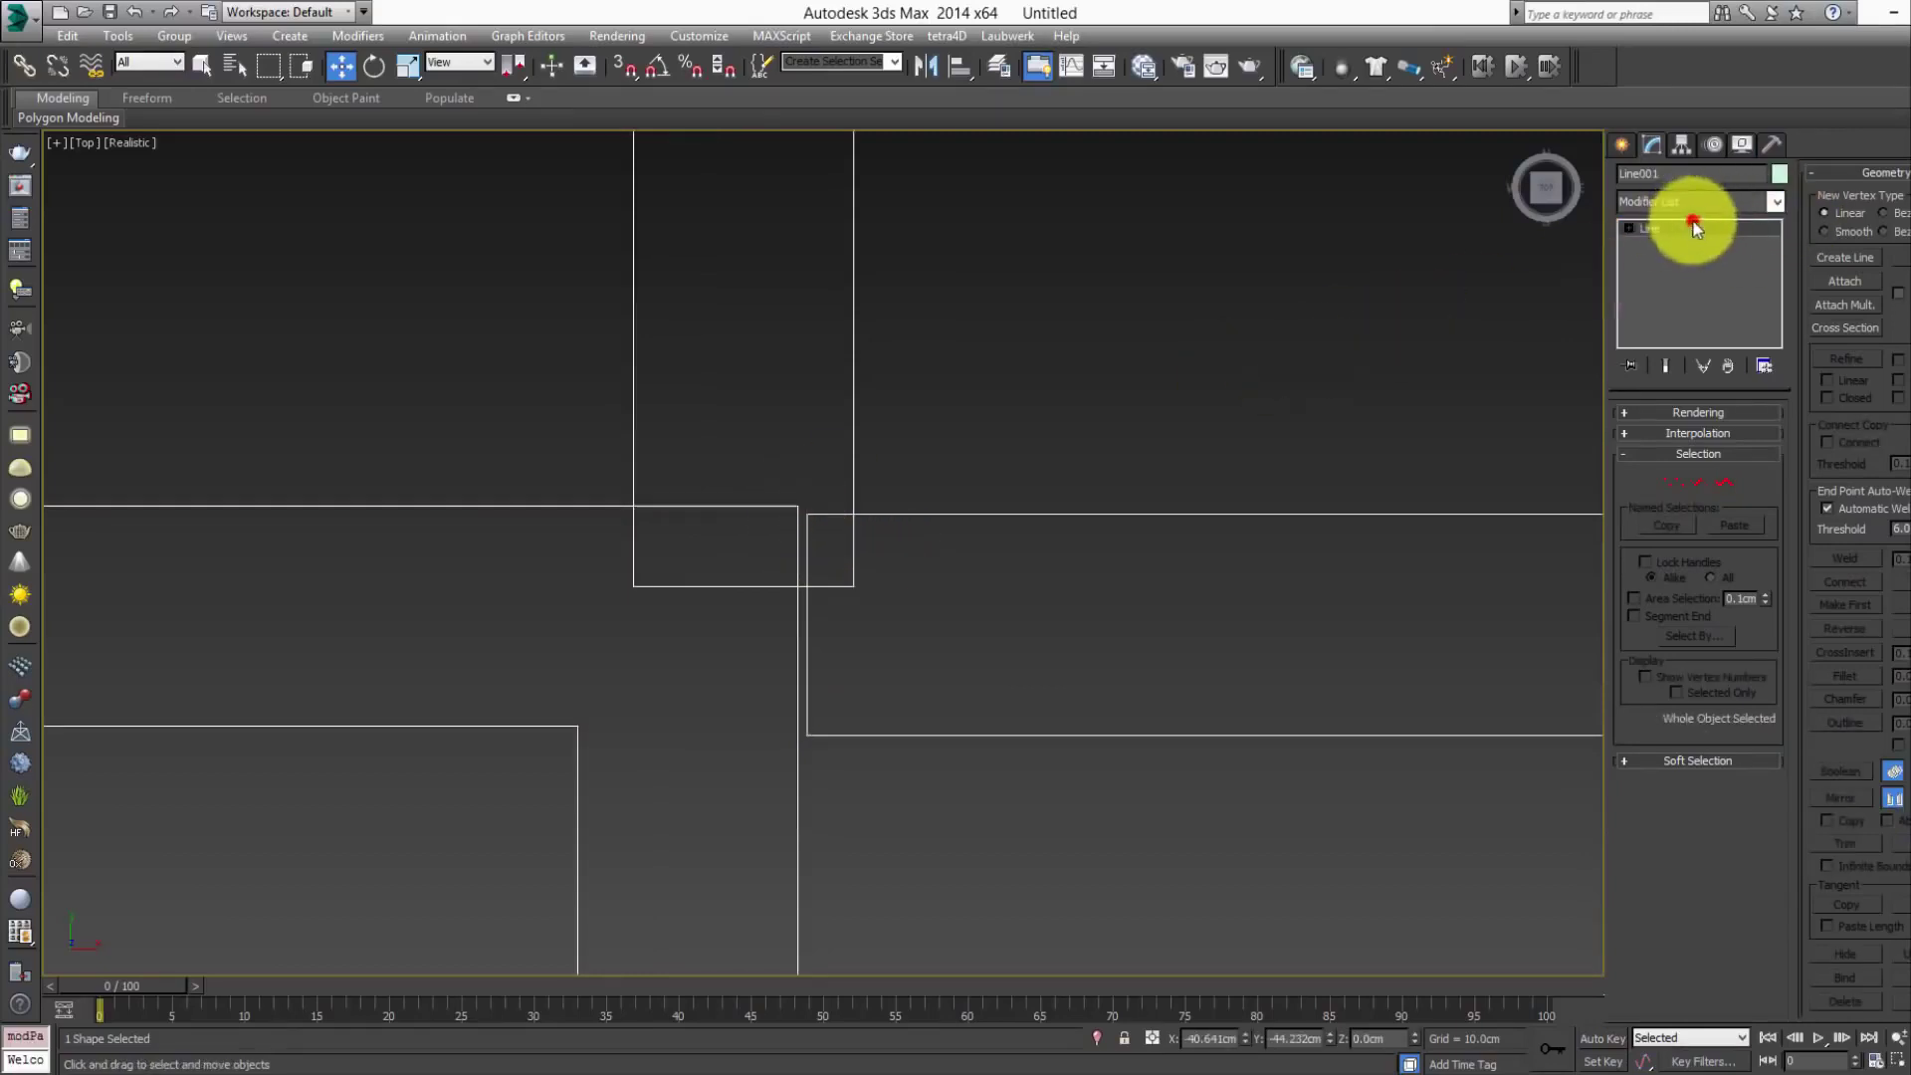
pyautogui.click(1692, 228)
pyautogui.click(1723, 483)
pyautogui.click(1400, 527)
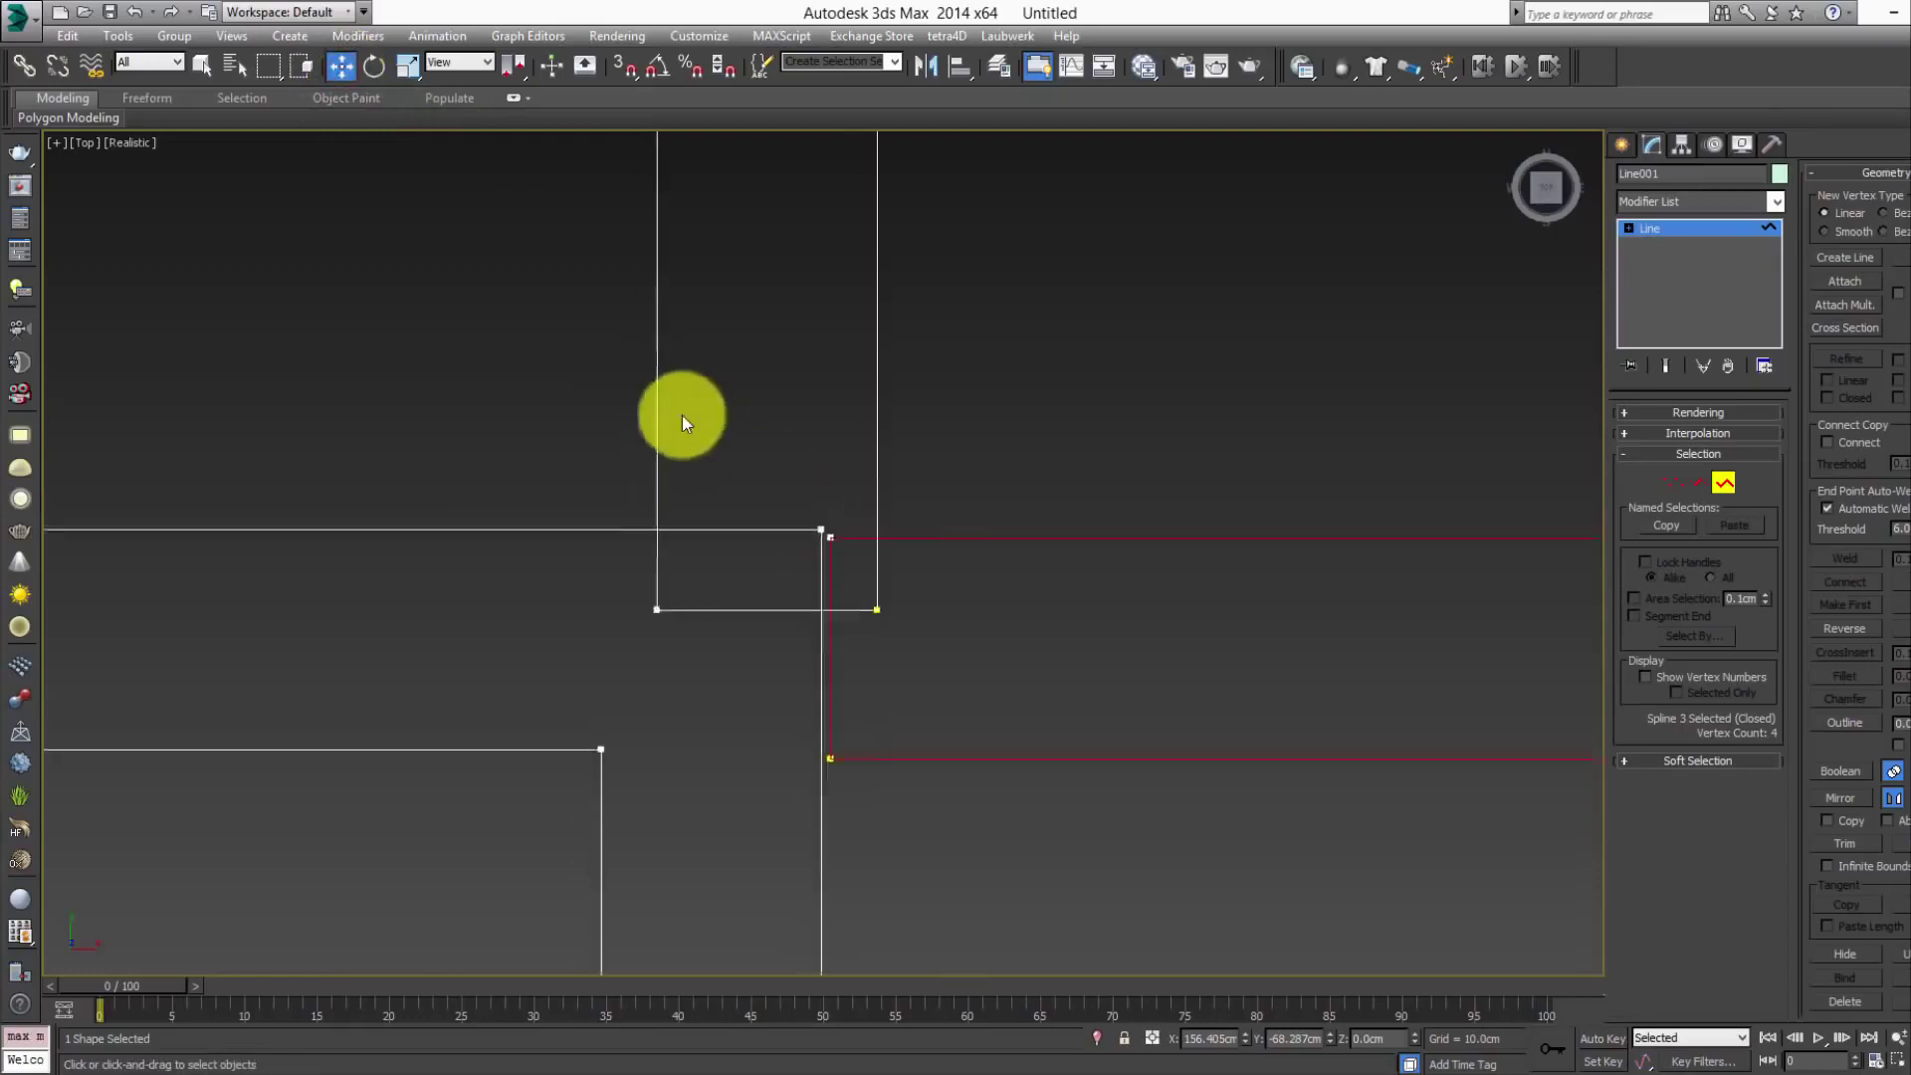
pyautogui.scroll(2, 683, 415)
pyautogui.moveTo(773, 402); pyautogui.dragTo(705, 364, button='middle')
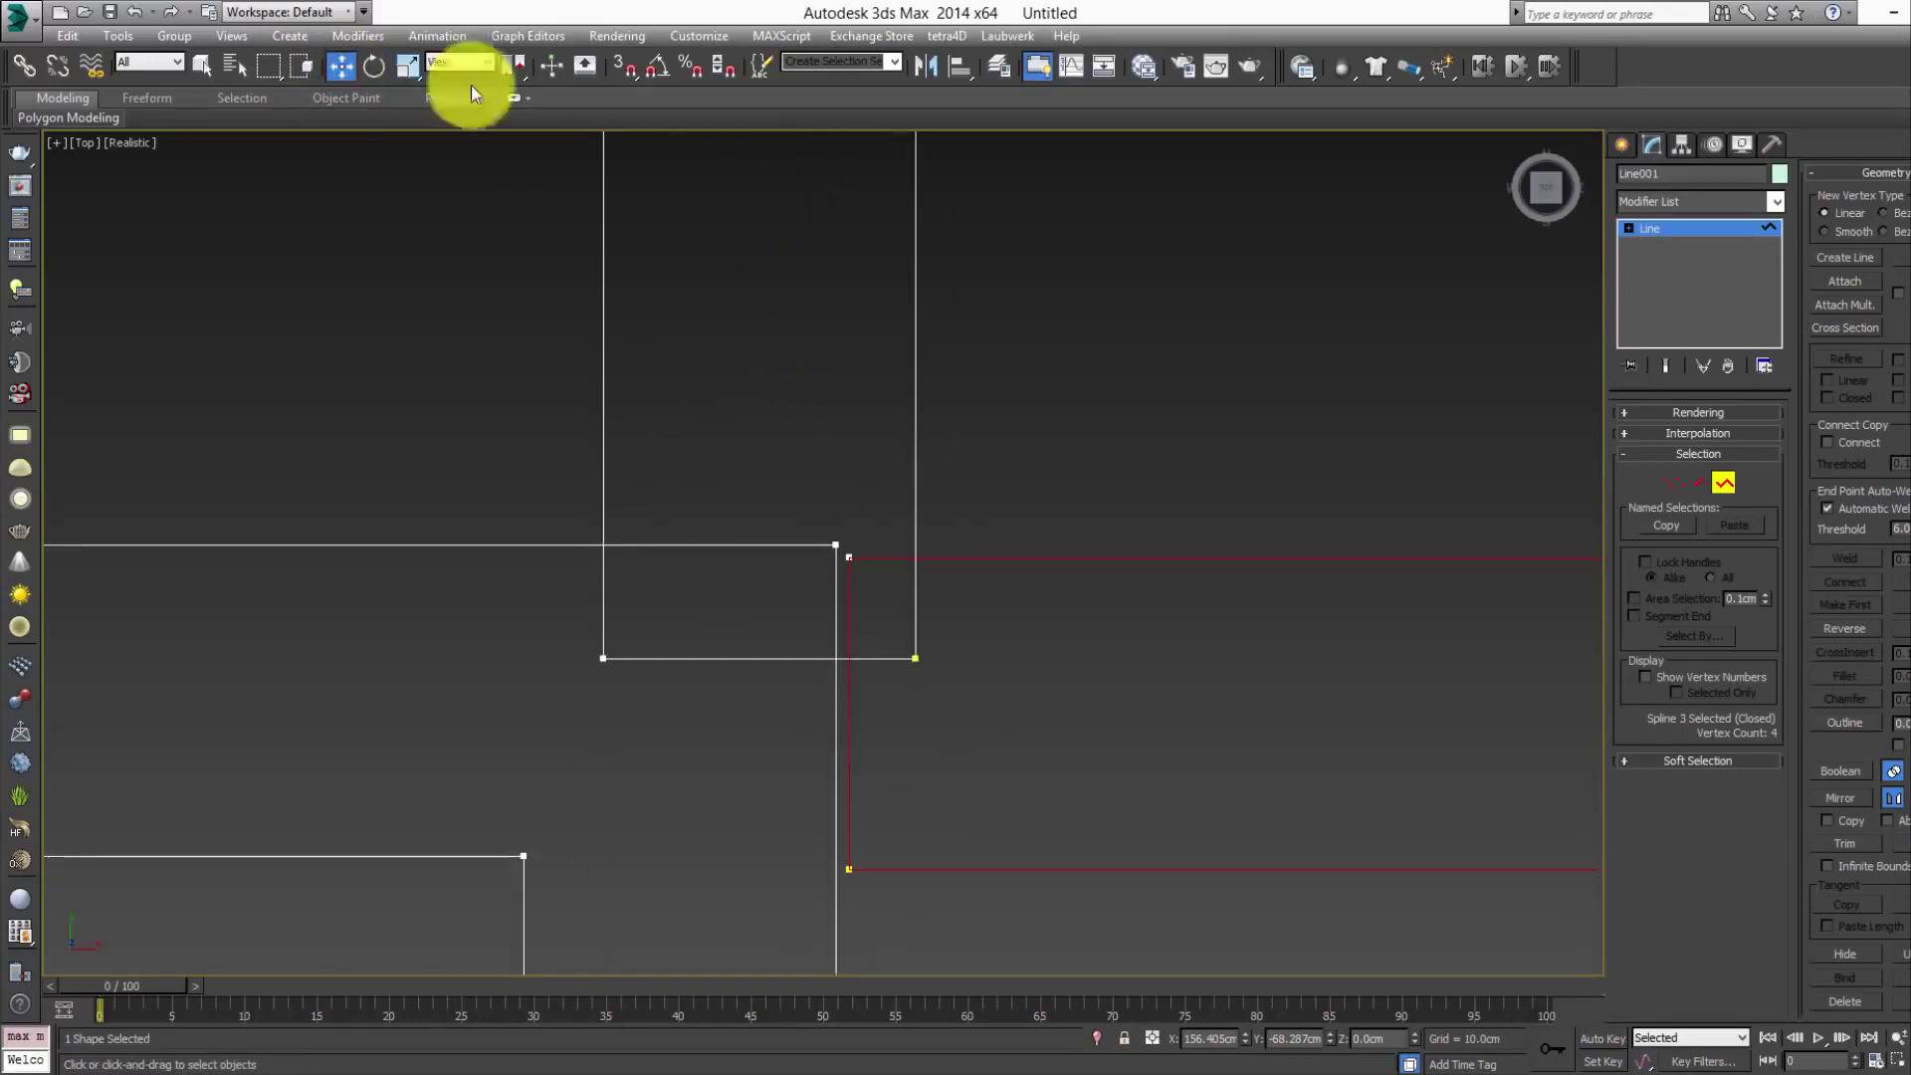
pyautogui.click(621, 67)
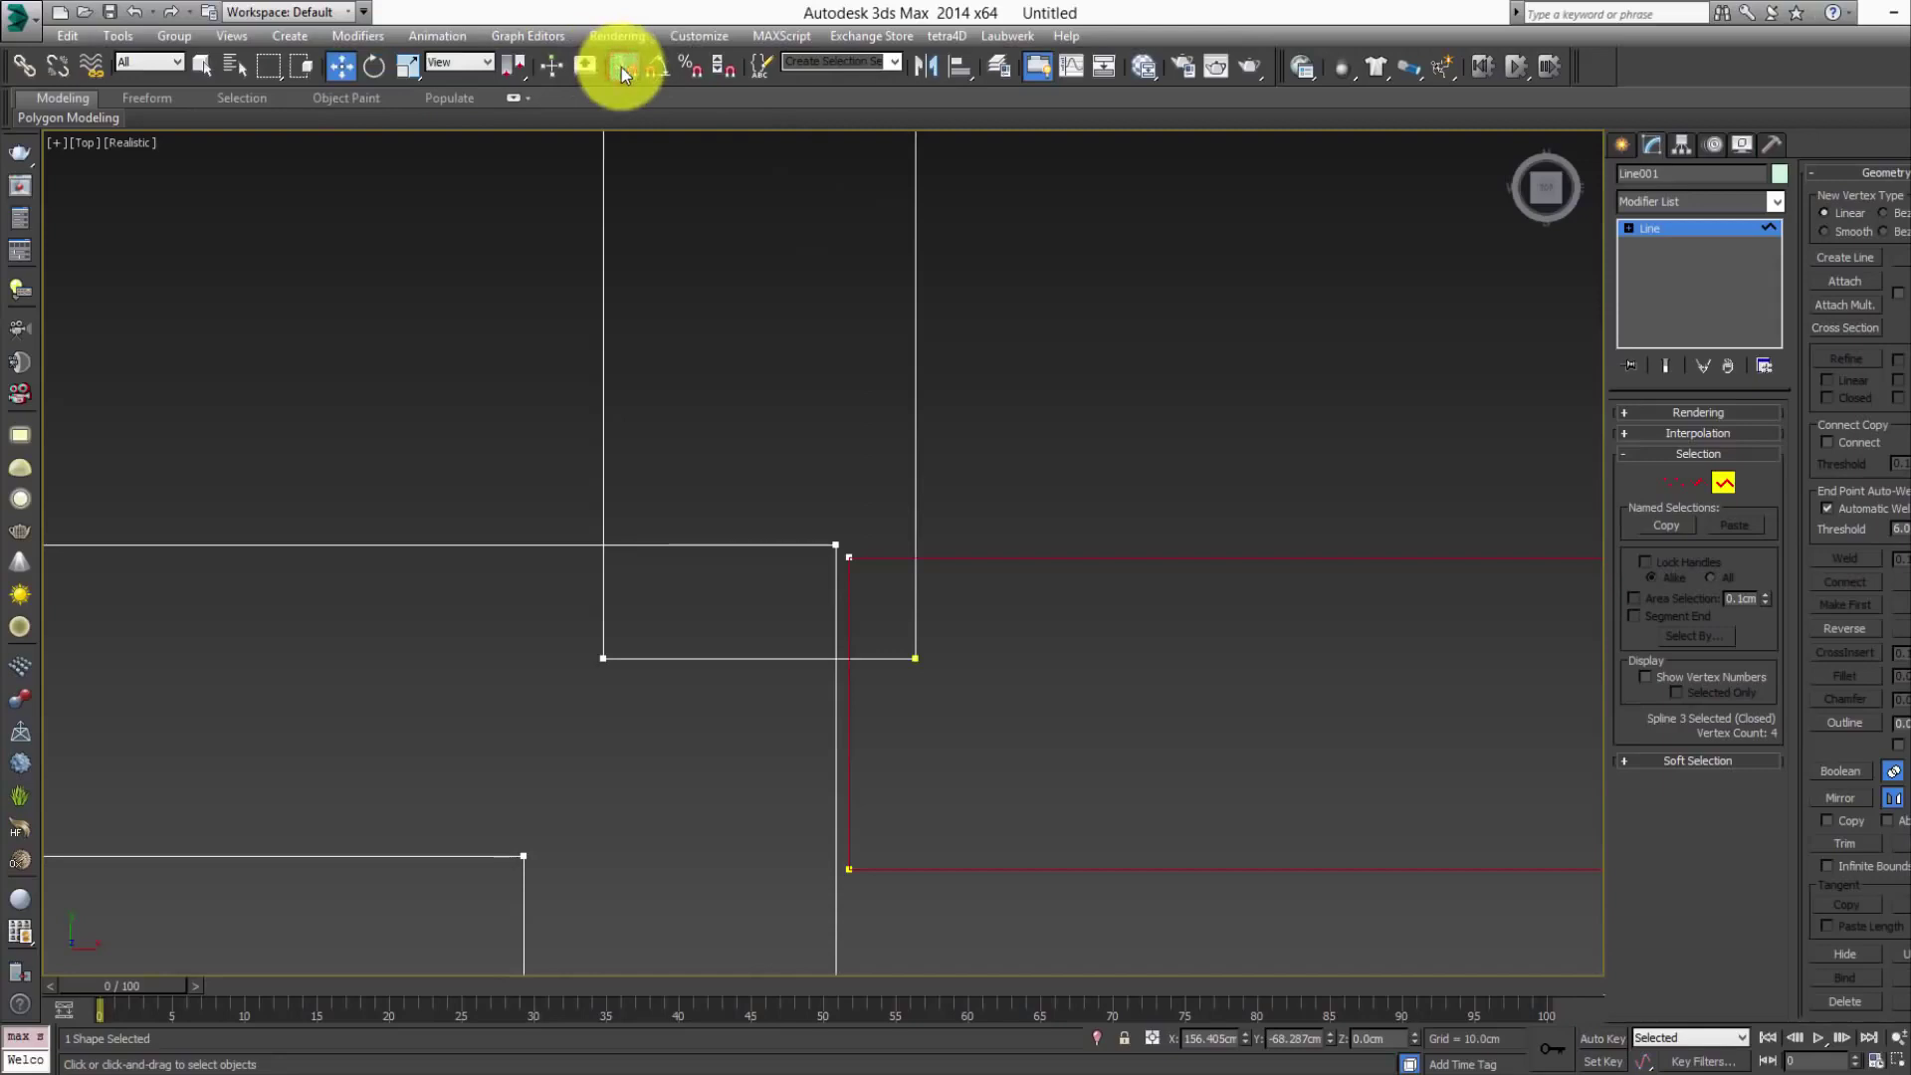
# - Set Vertex snapping and move the square spline so its corners snap onto the wall vertices
pyautogui.rightClick(621, 68)
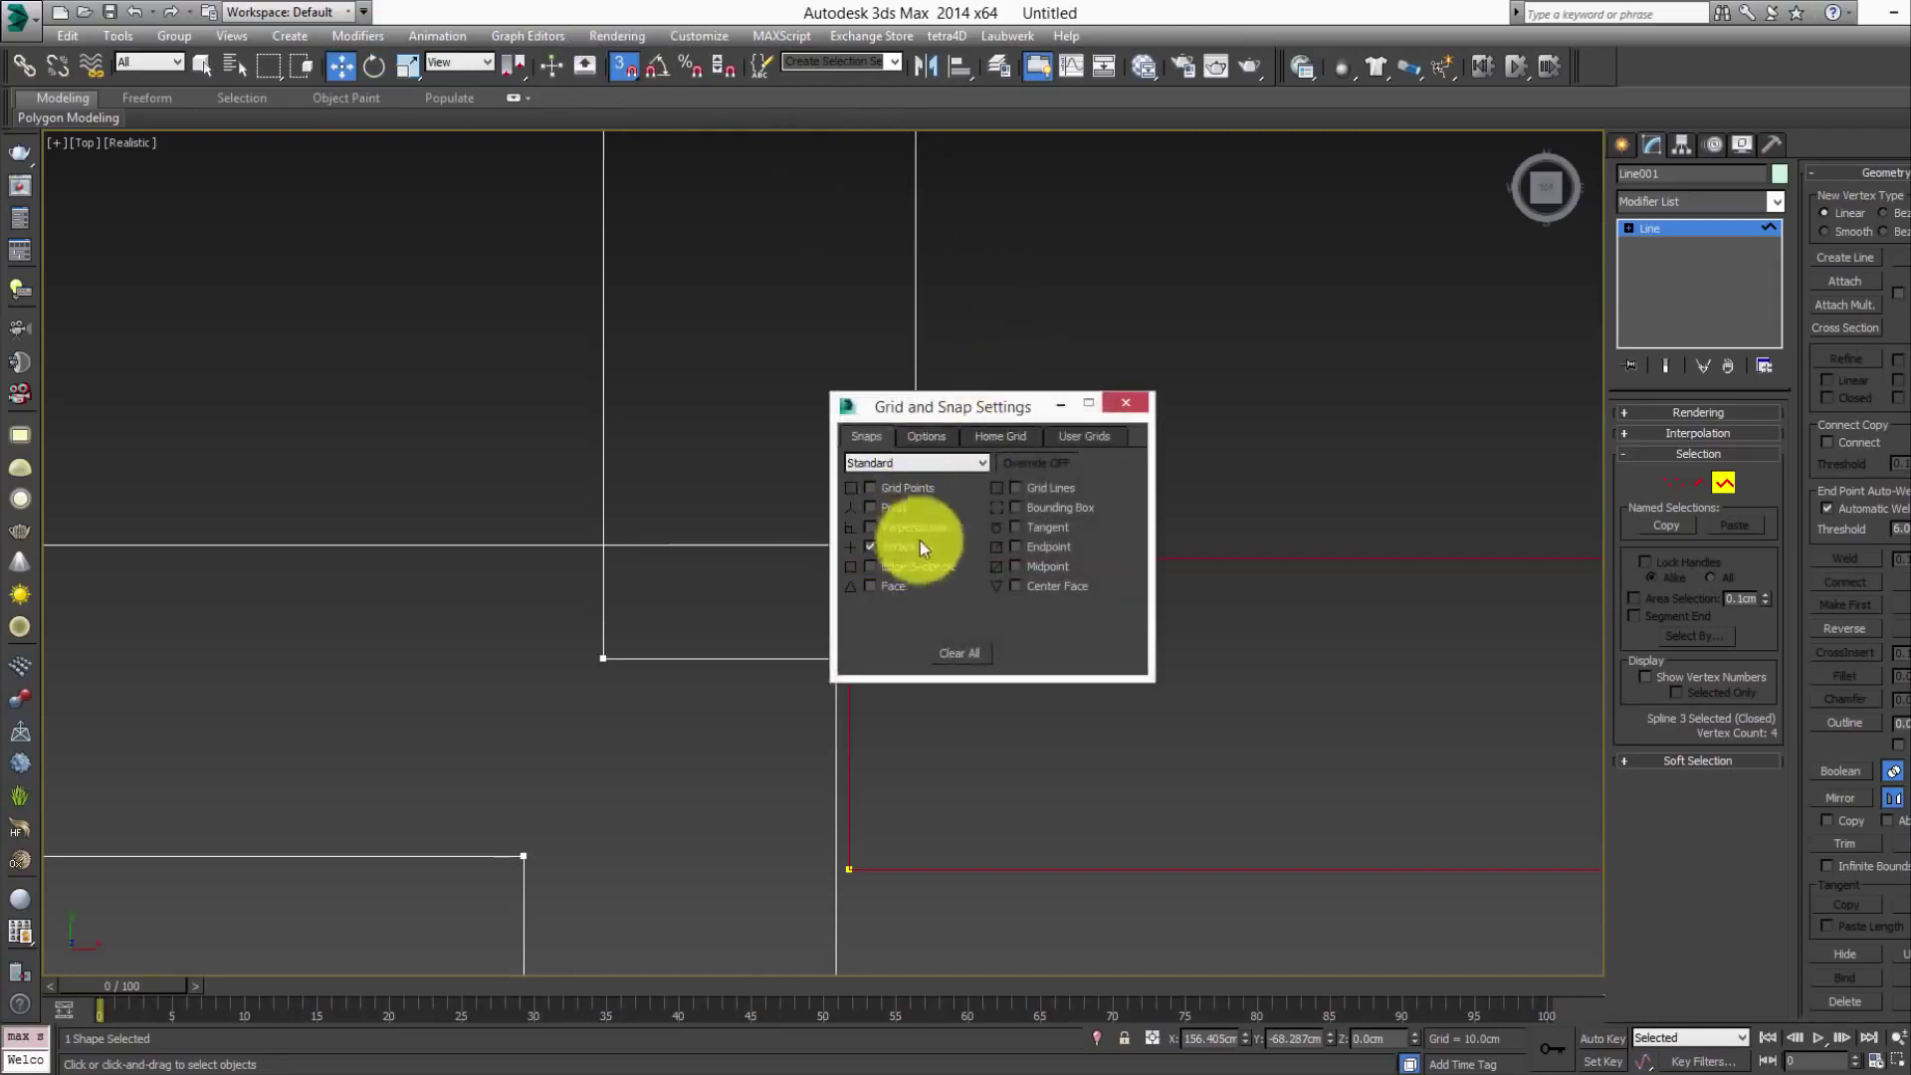
pyautogui.click(1125, 402)
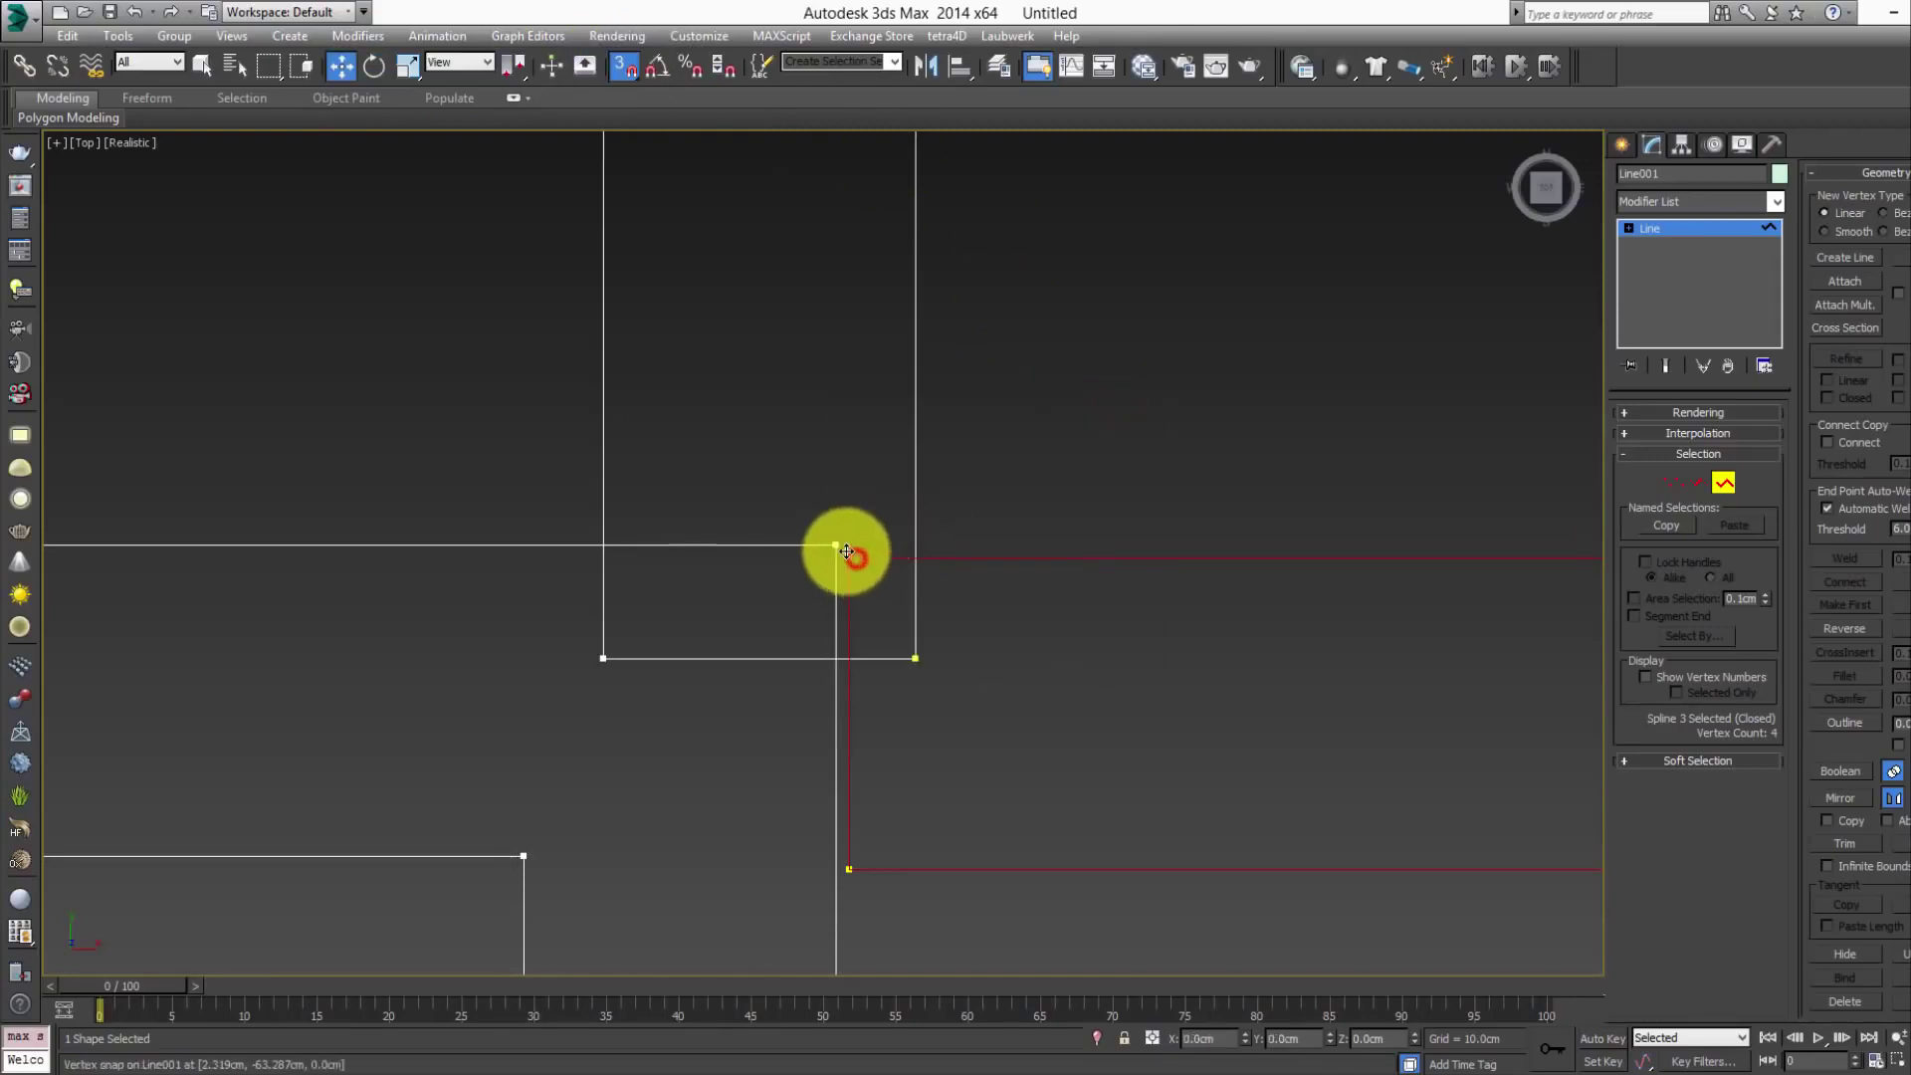
pyautogui.moveTo(856, 558); pyautogui.dragTo(833, 537)
pyautogui.moveTo(617, 635); pyautogui.dragTo(793, 601, button='middle')
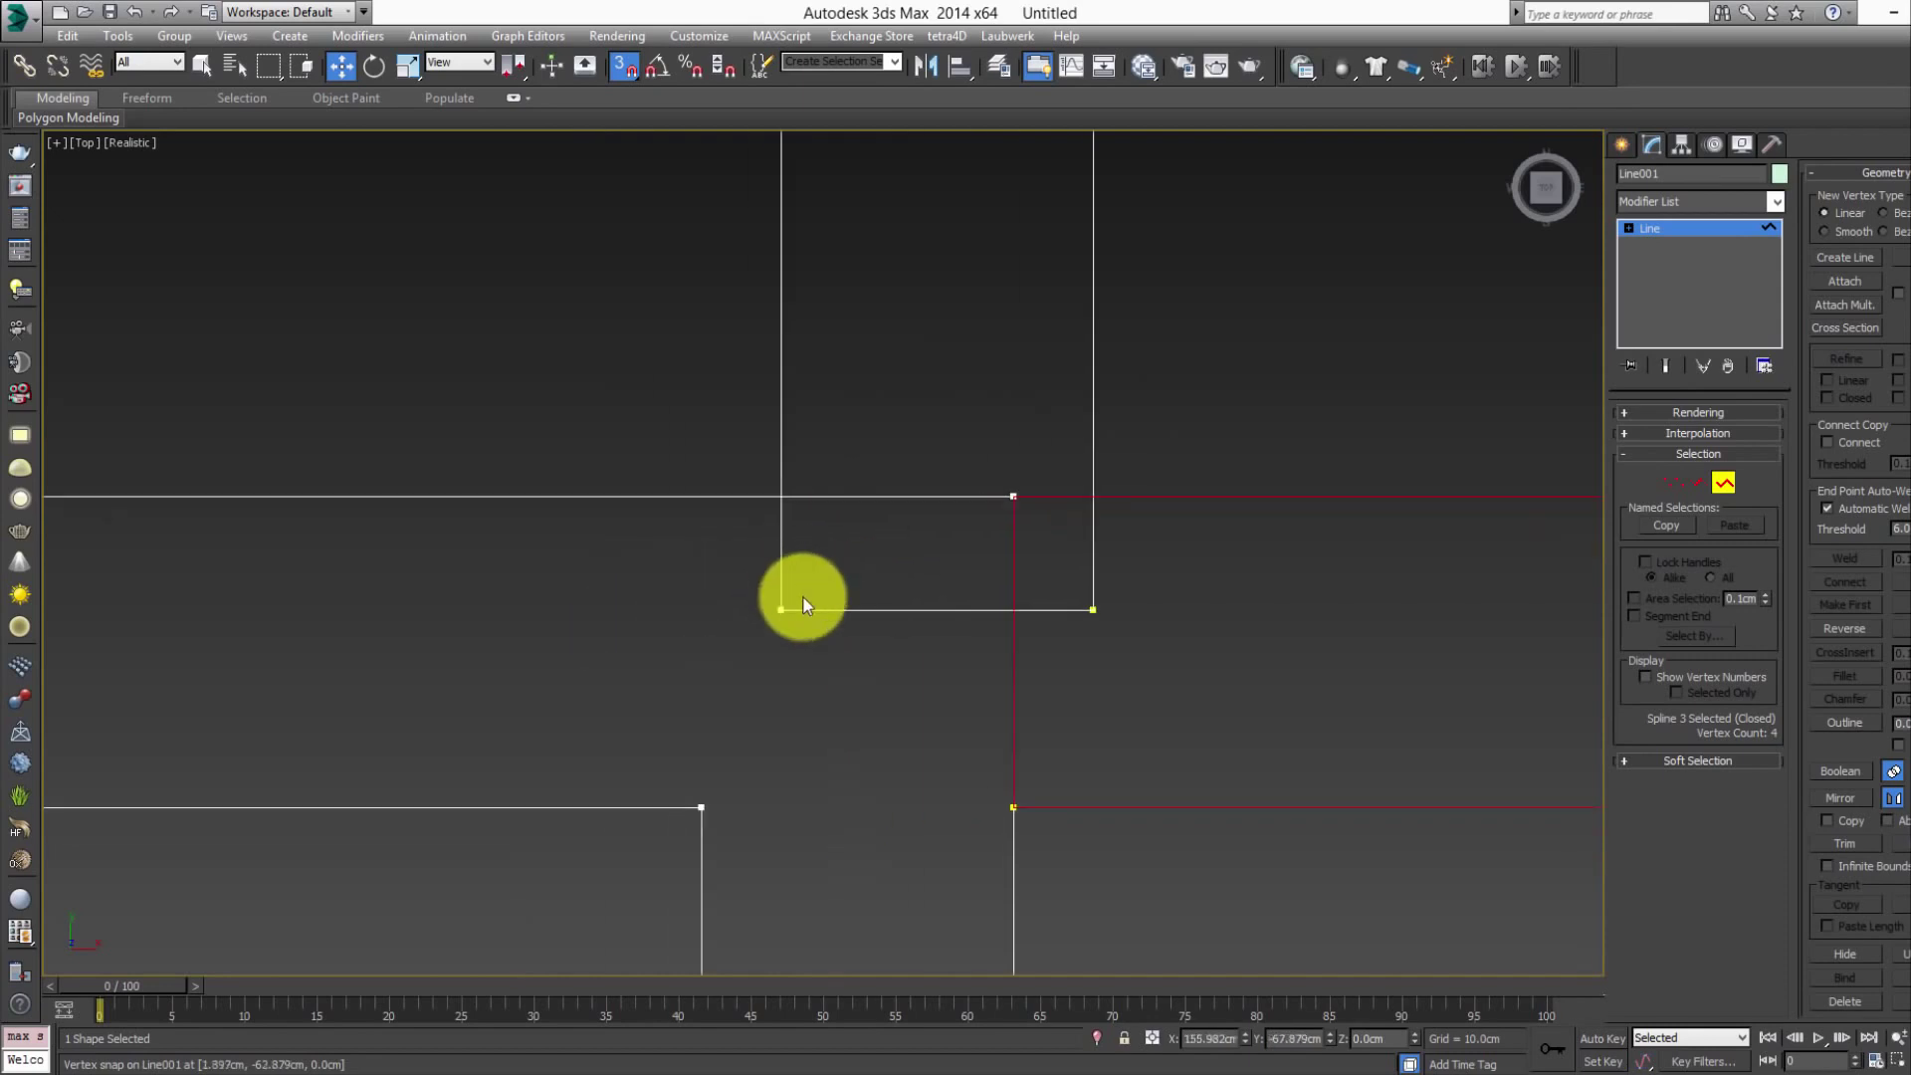
pyautogui.moveTo(781, 611); pyautogui.dragTo(702, 807)
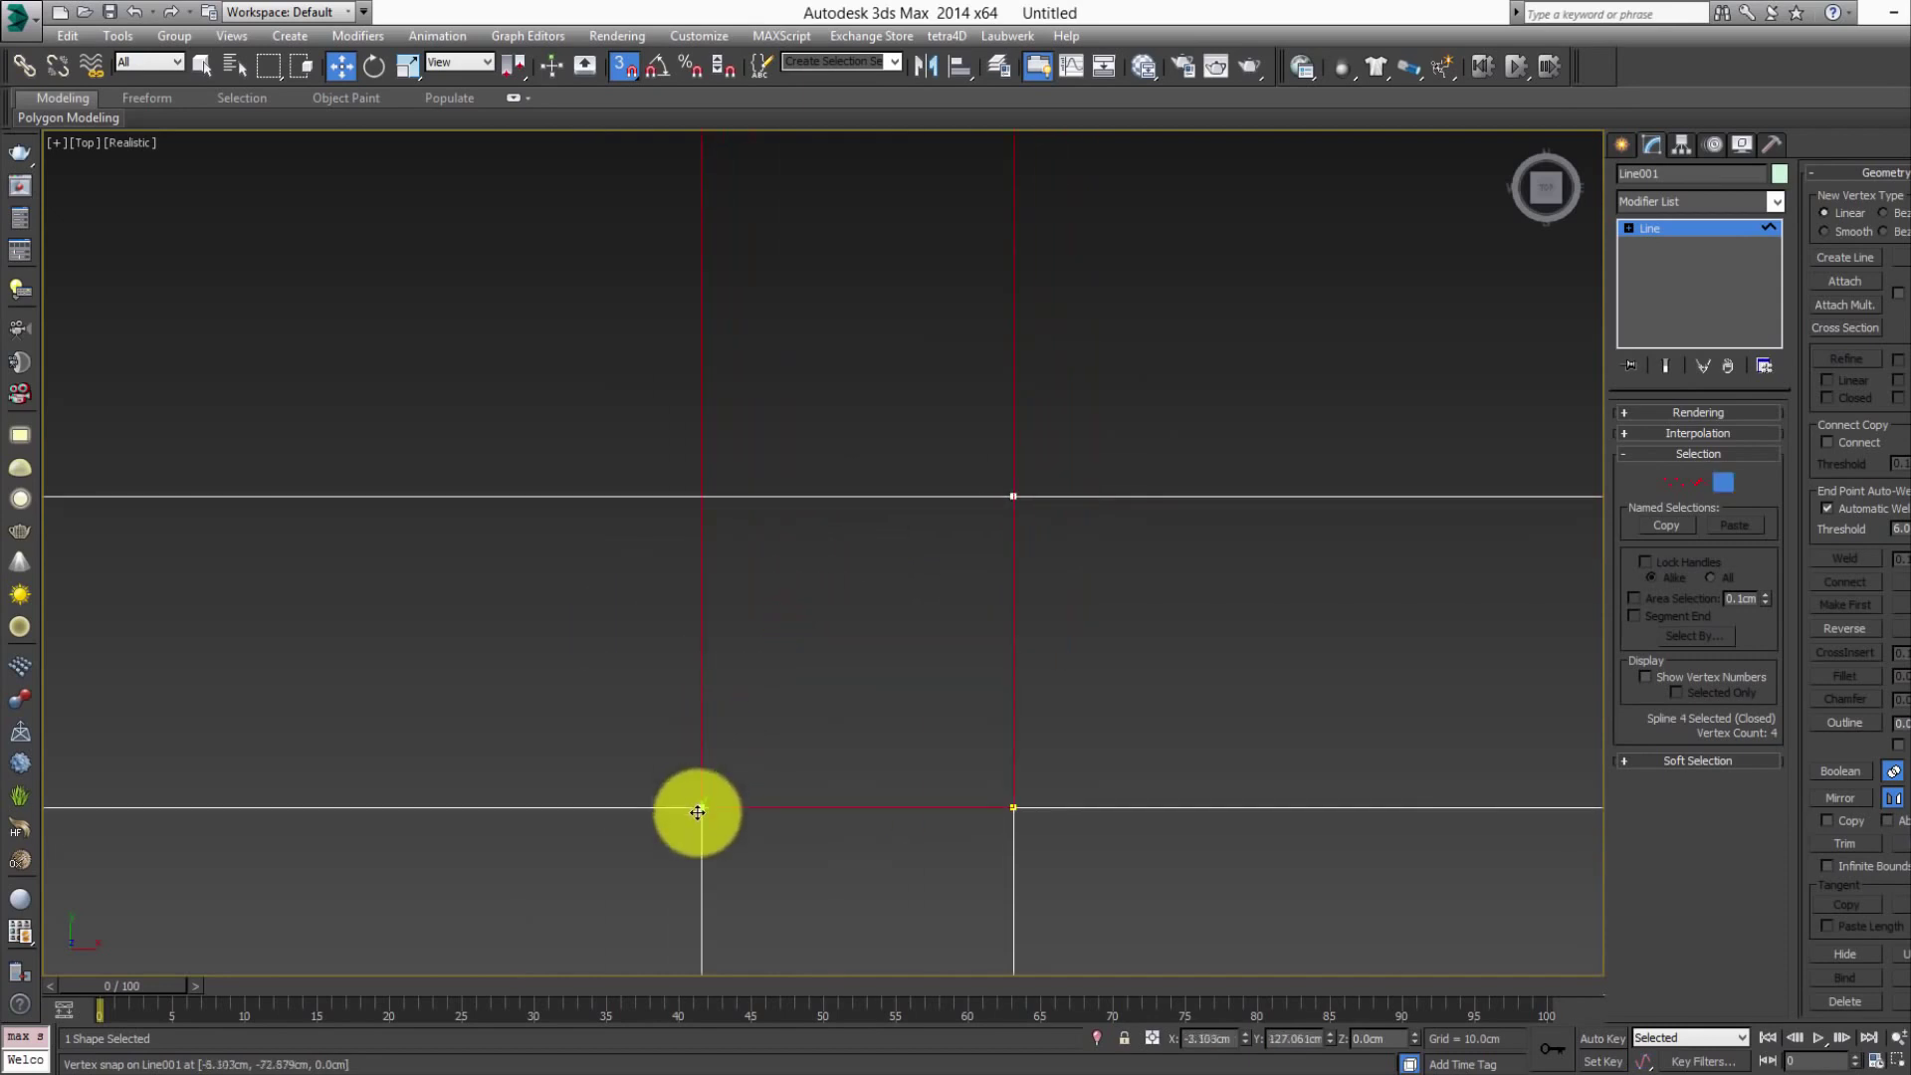
pyautogui.scroll(-5, 756, 543)
pyautogui.moveTo(767, 498)
pyautogui.mouseDown(button='middle')
pyautogui.moveTo(804, 426)
pyautogui.moveTo(825, 709)
pyautogui.mouseUp(button='middle')
pyautogui.scroll(-2, 802, 547)
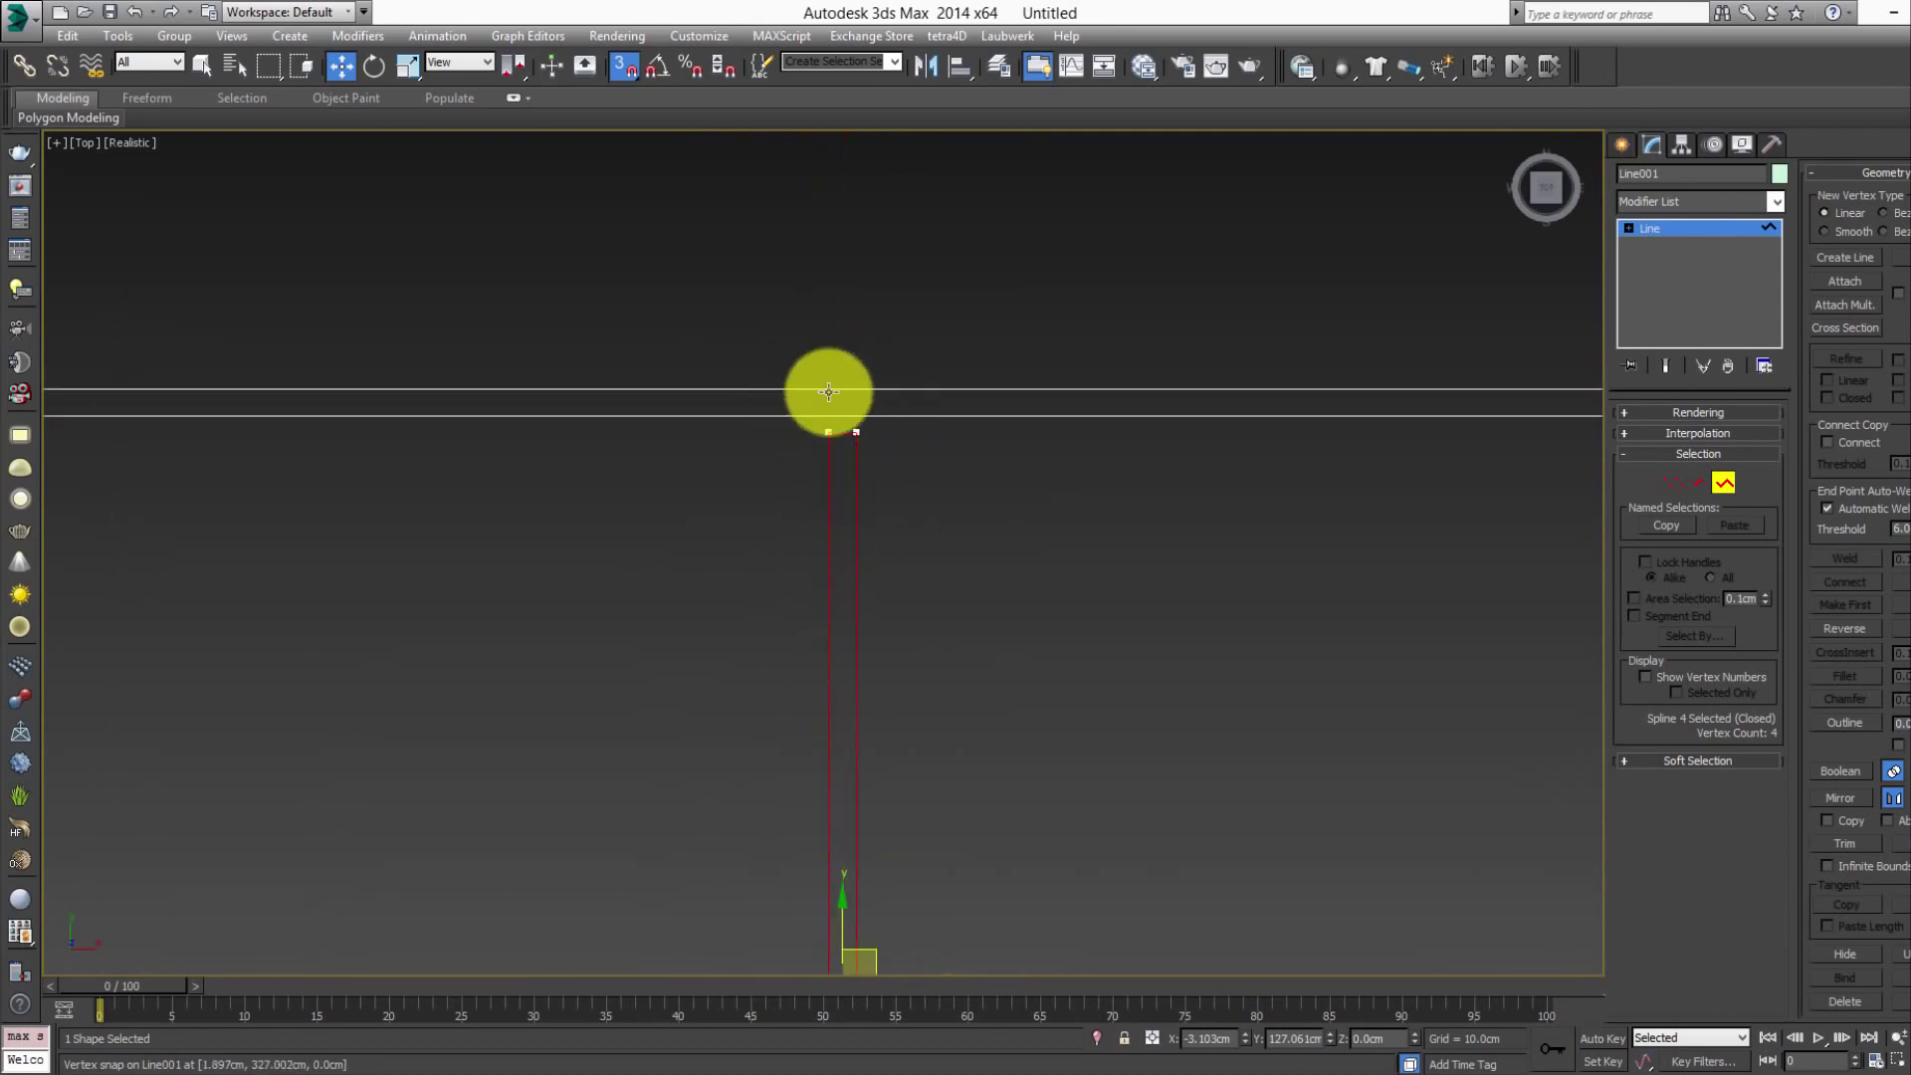
# - Raise the vertical wall's two top vertices up to meet the outer wall
pyautogui.click(1672, 485)
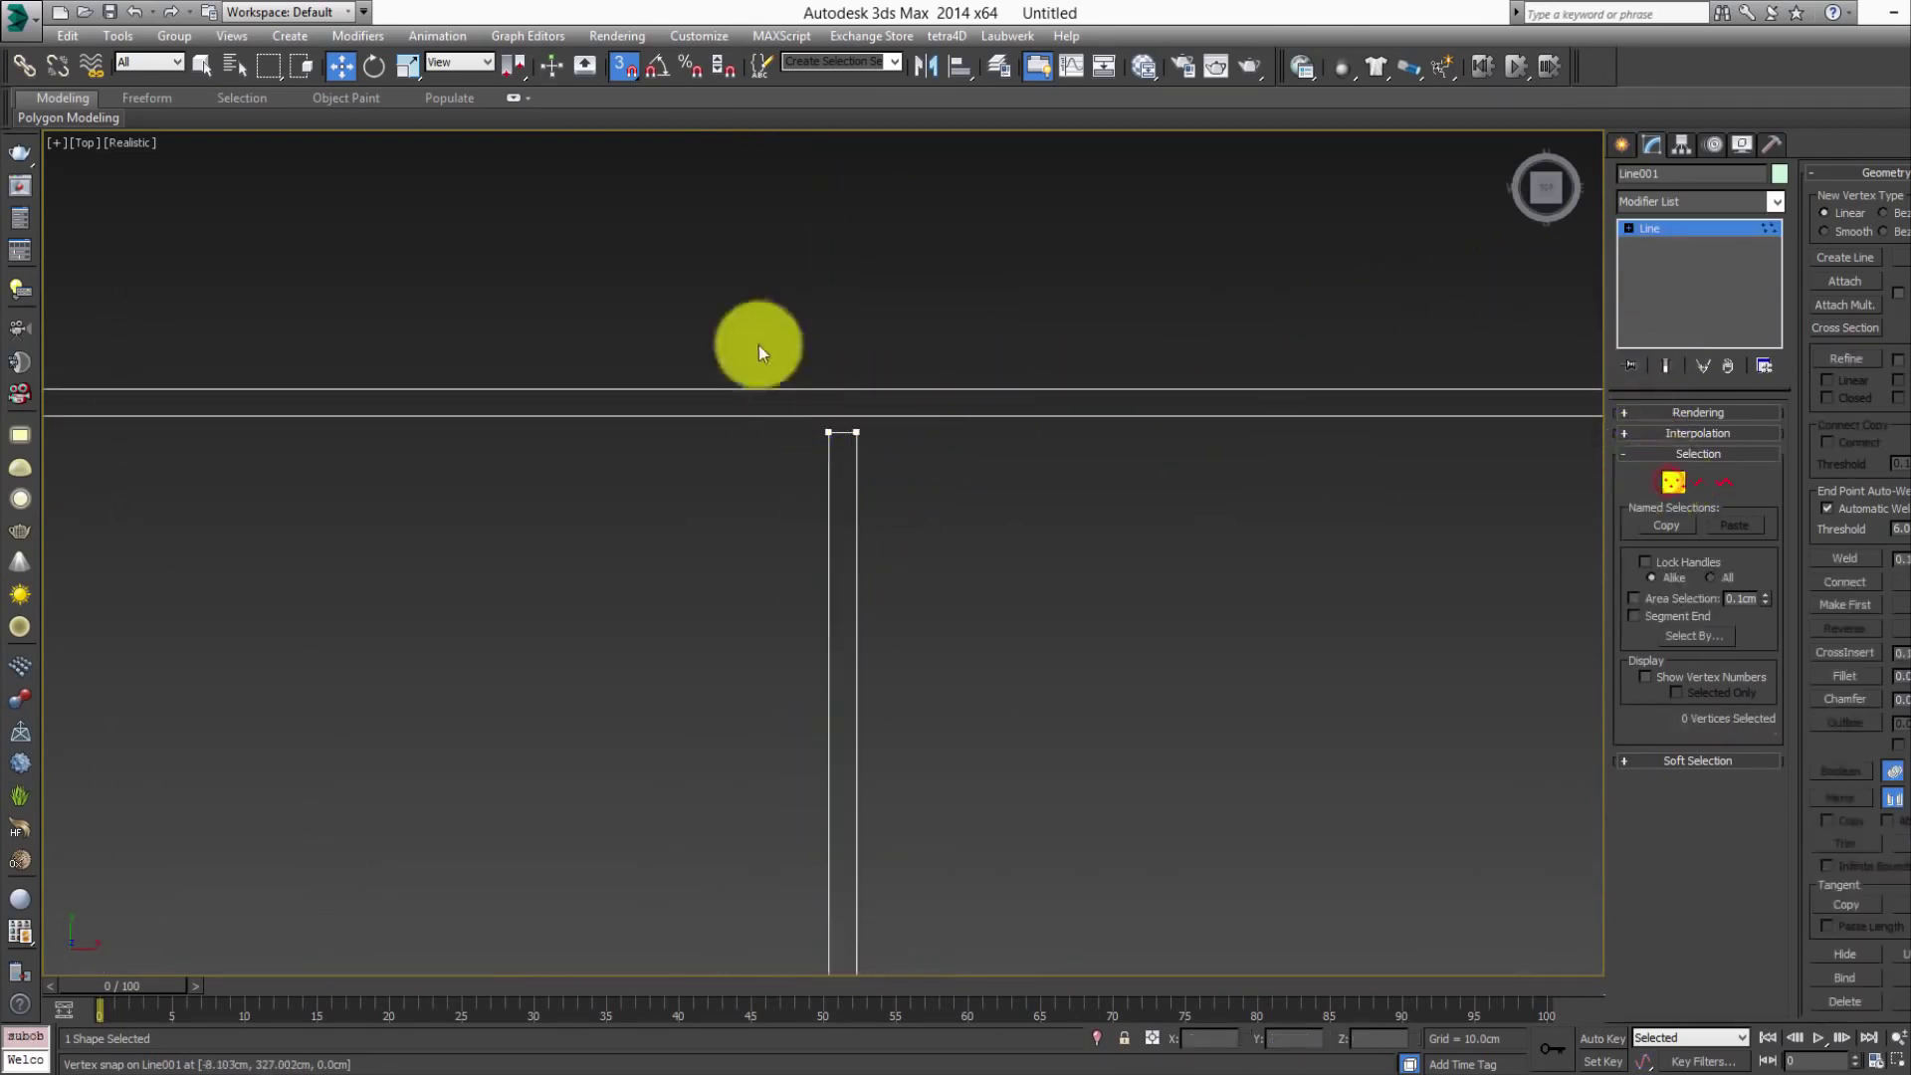
pyautogui.moveTo(759, 344); pyautogui.dragTo(908, 461)
pyautogui.scroll(2, 824, 470)
pyautogui.scroll(2, 852, 446)
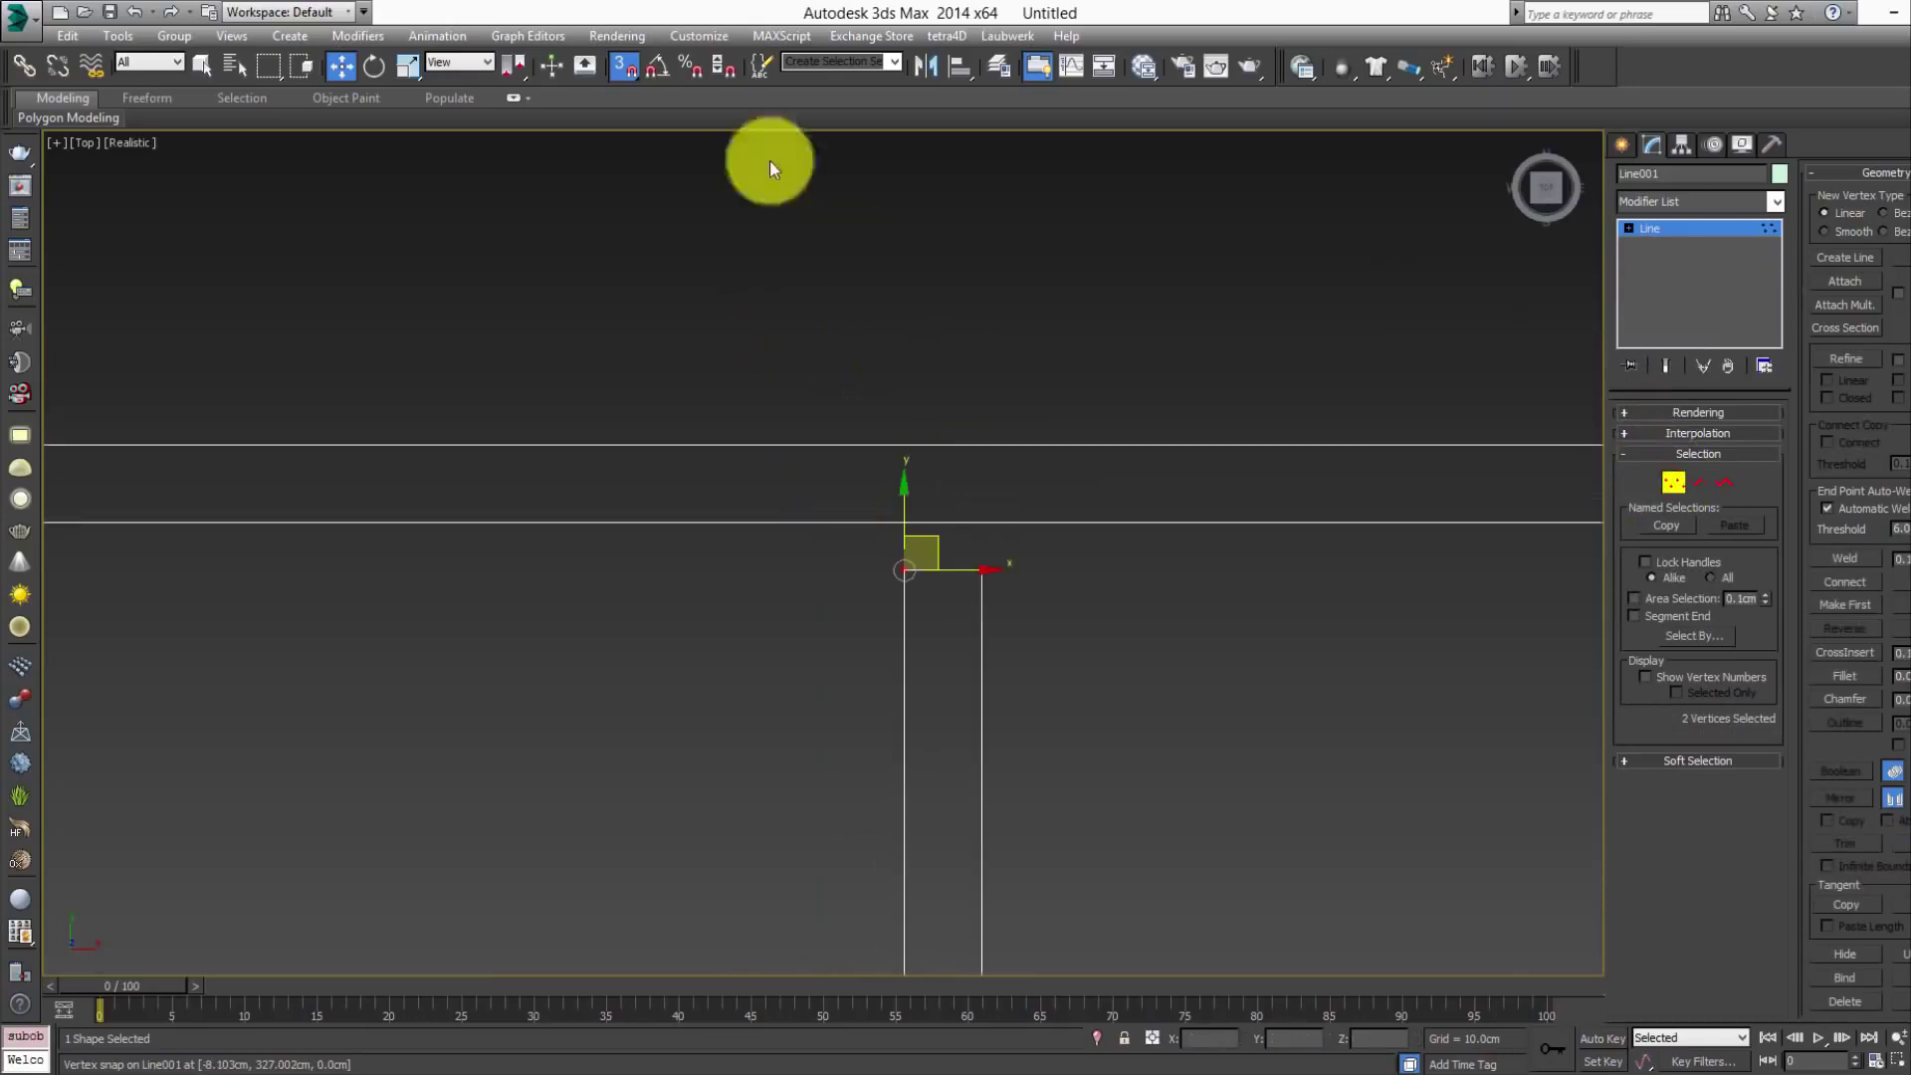
pyautogui.press('s')
pyautogui.moveTo(900, 492); pyautogui.dragTo(896, 406)
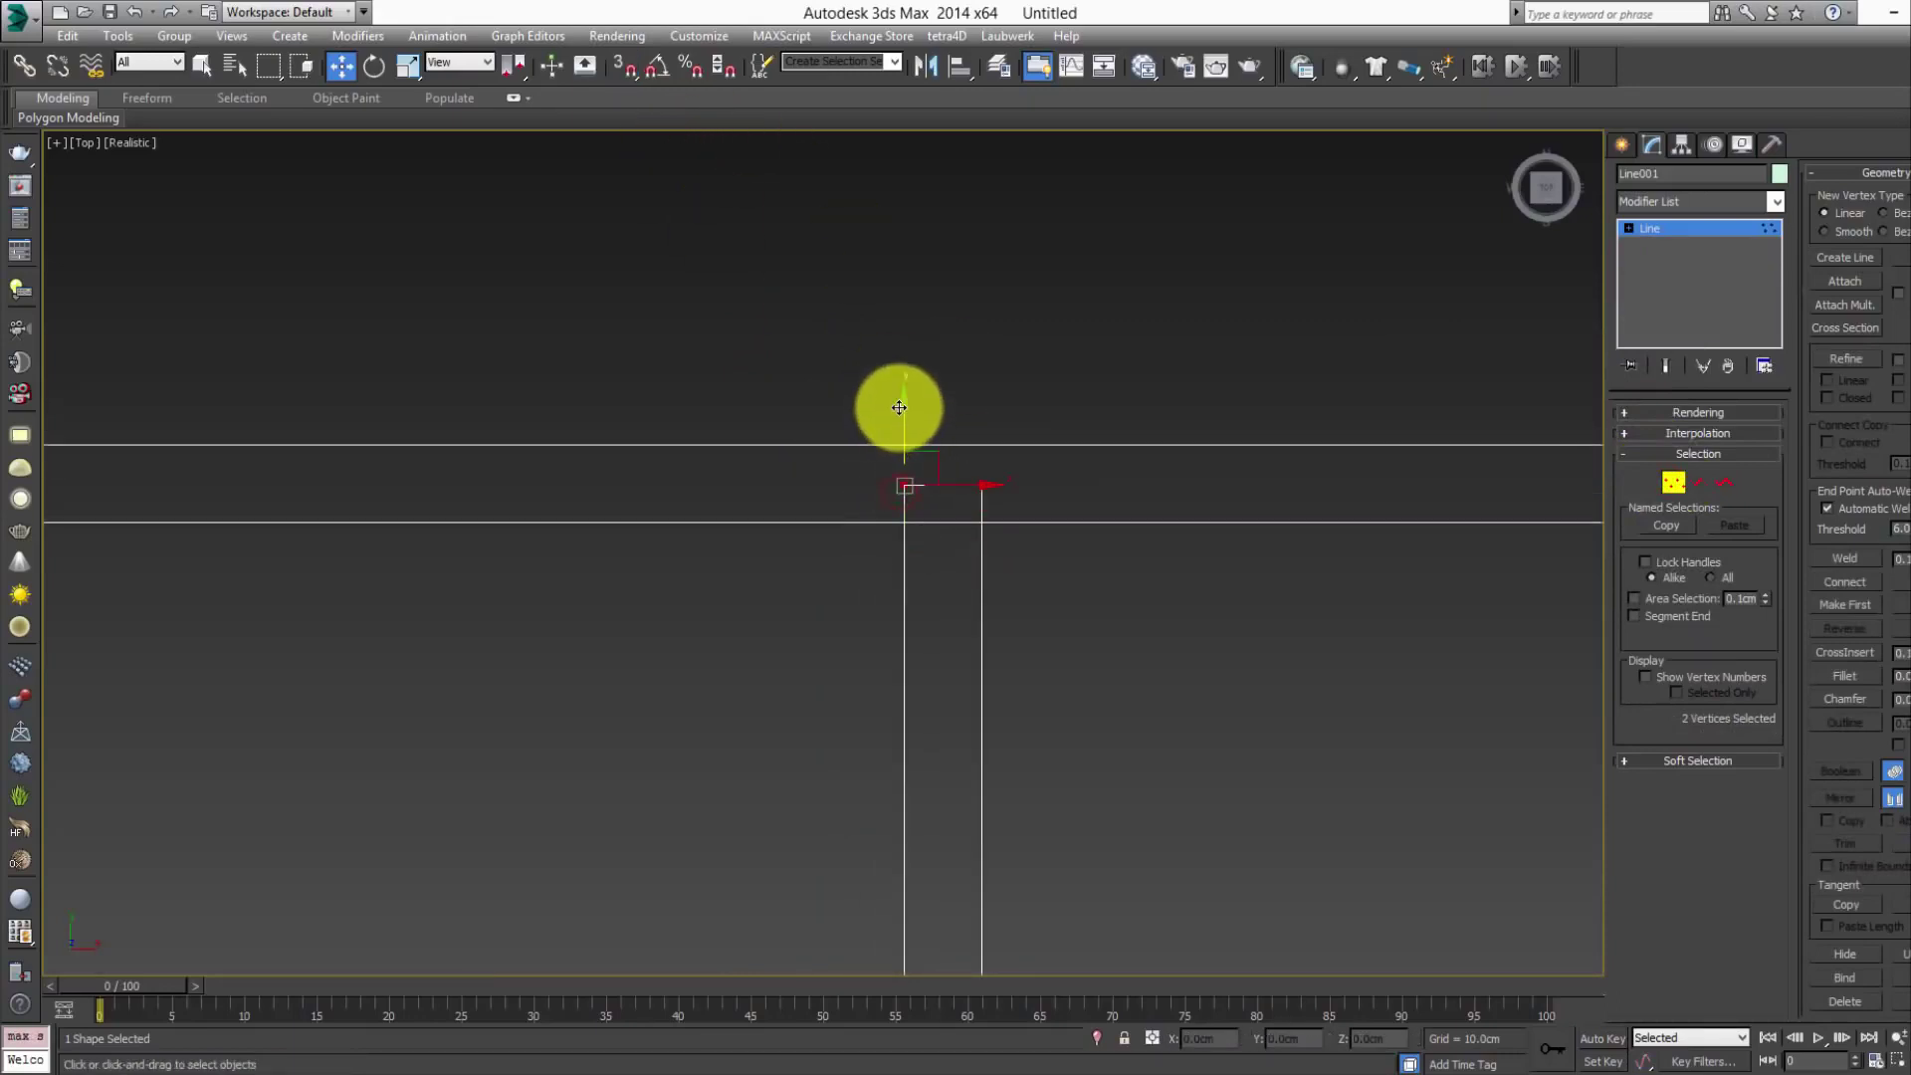
pyautogui.scroll(-4, 1035, 472)
pyautogui.scroll(-5, 1142, 630)
pyautogui.moveTo(1168, 767)
pyautogui.mouseDown(button='middle')
pyautogui.moveTo(802, 653)
pyautogui.moveTo(822, 254)
pyautogui.mouseUp(button='middle')
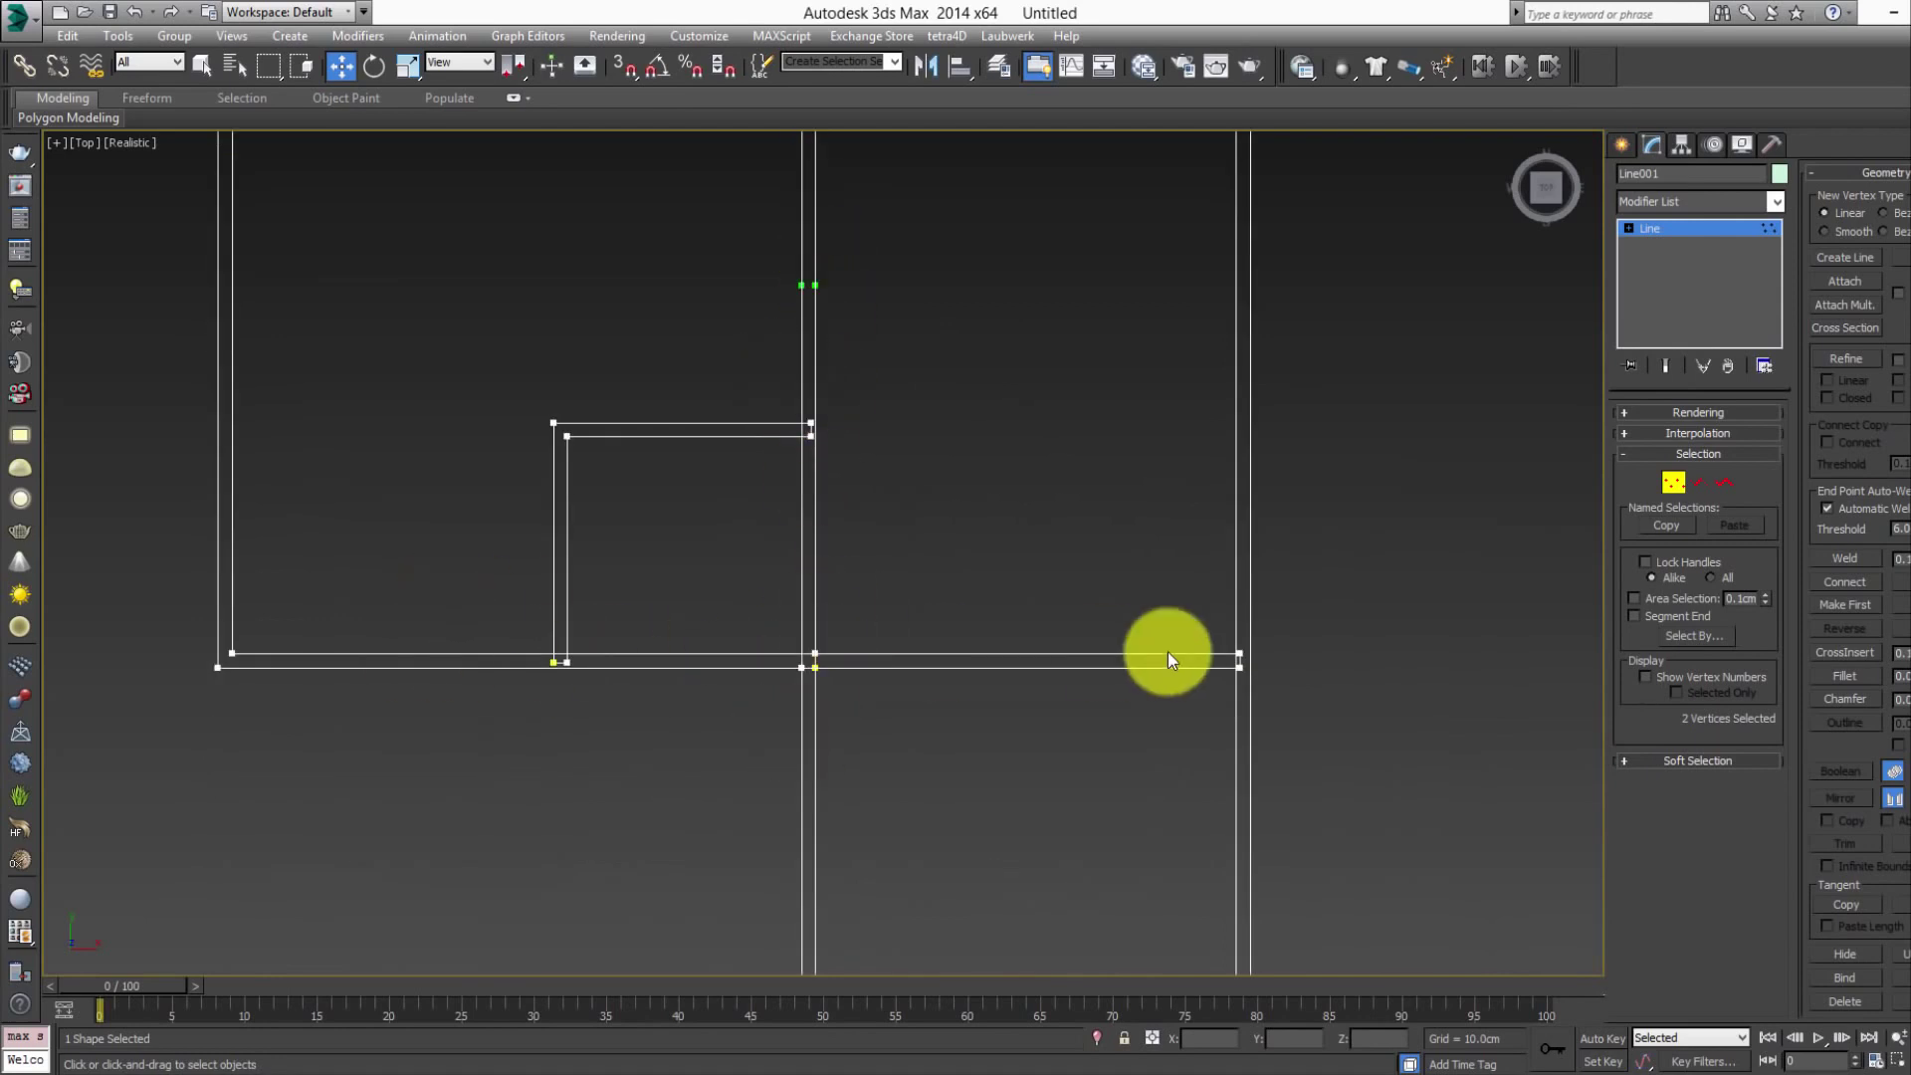
pyautogui.moveTo(801, 312); pyautogui.dragTo(865, 504, button='middle')
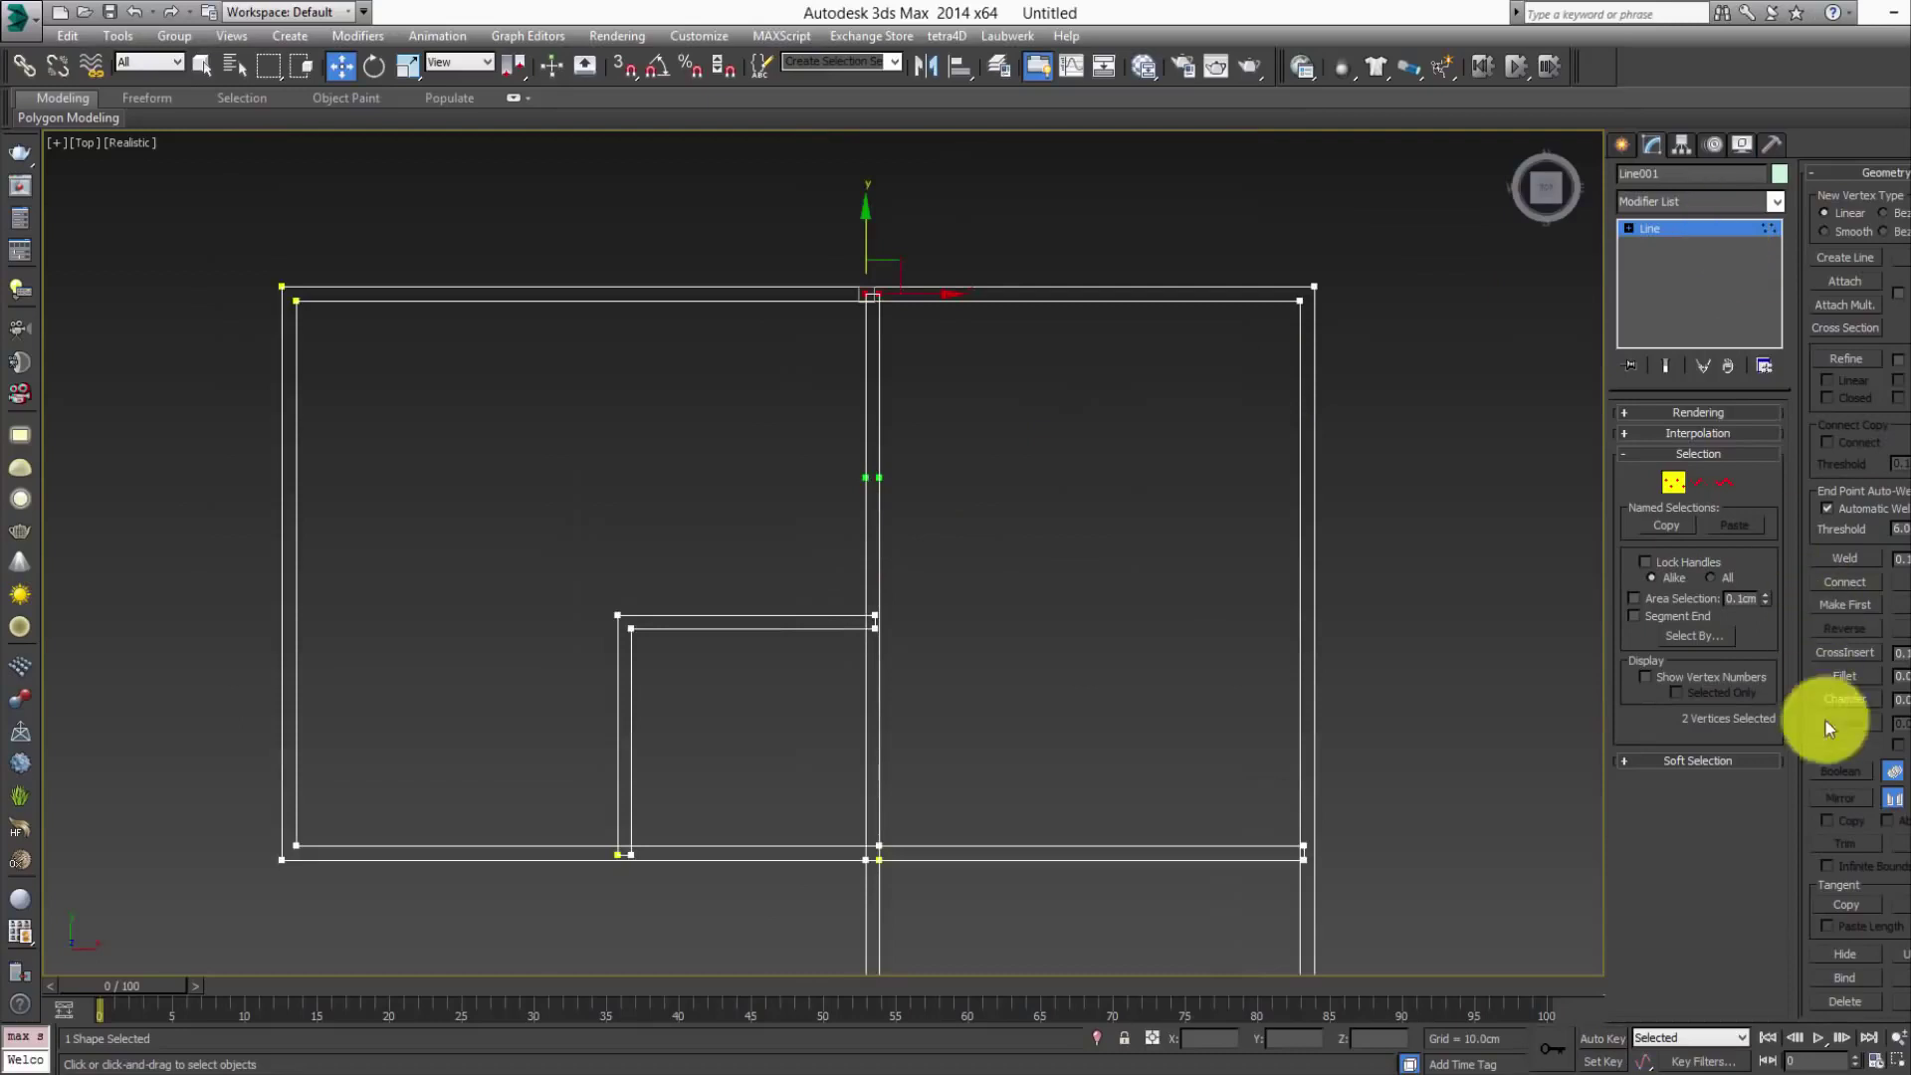
pyautogui.click(1720, 486)
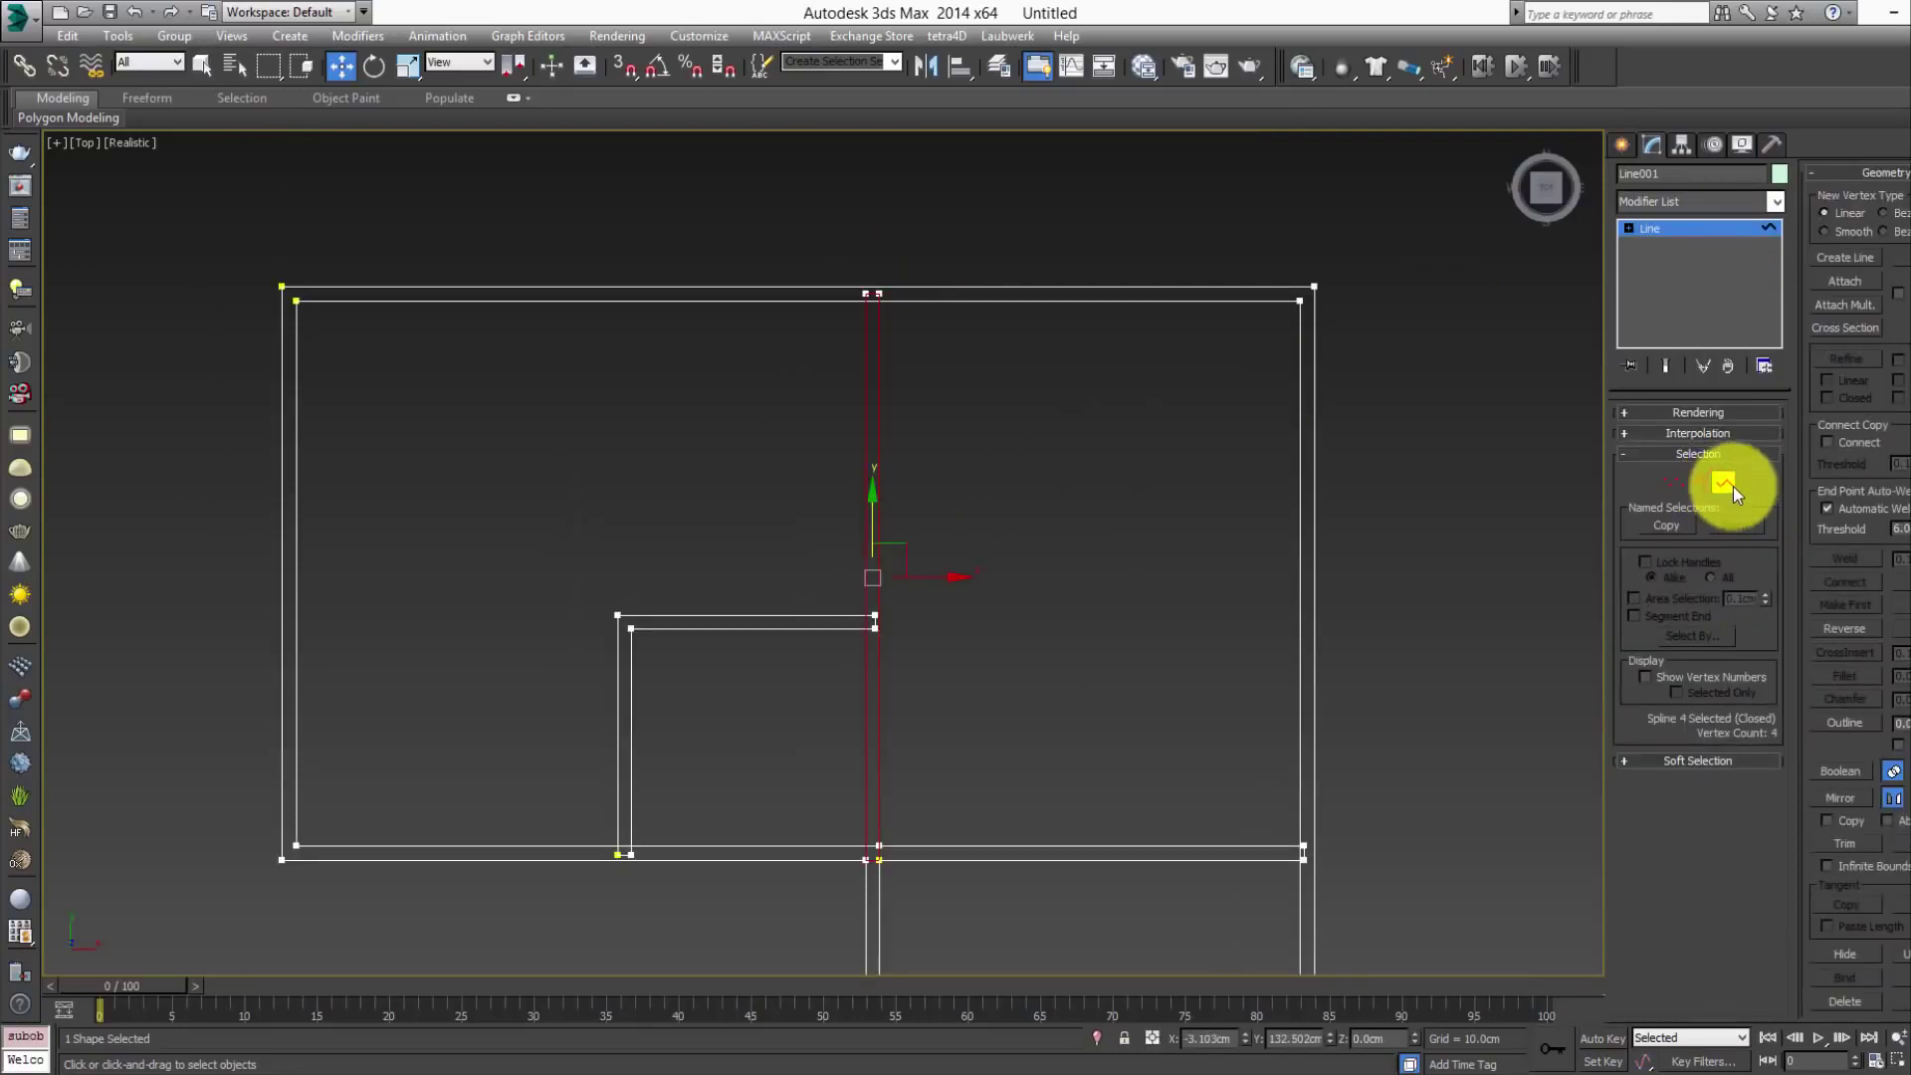
# - Trim the overlapping segments at the top wall edge and below the vertical wall pair
pyautogui.moveTo(1841, 753); pyautogui.dragTo(1848, 459)
pyautogui.scroll(-3, 1869, 744)
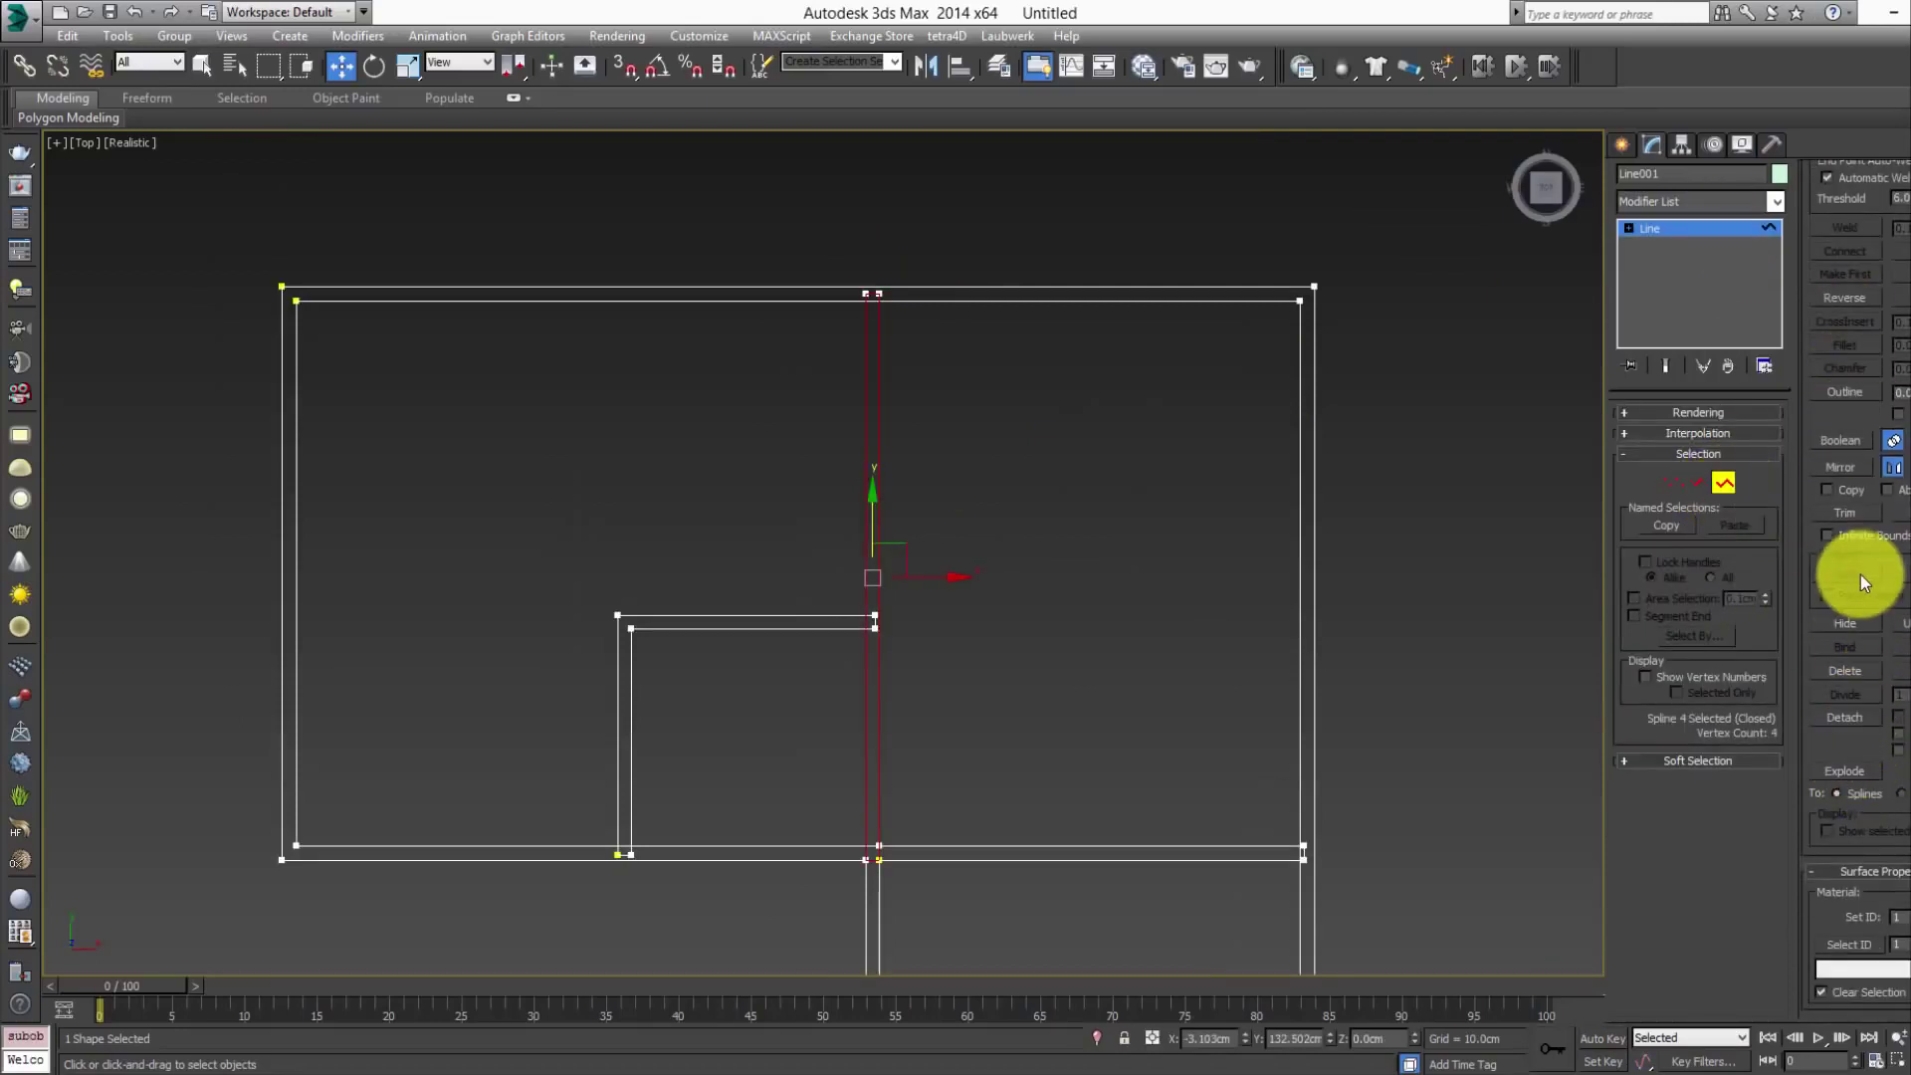
pyautogui.click(1853, 520)
pyautogui.moveTo(926, 371); pyautogui.dragTo(985, 525, button='middle')
pyautogui.scroll(5, 955, 418)
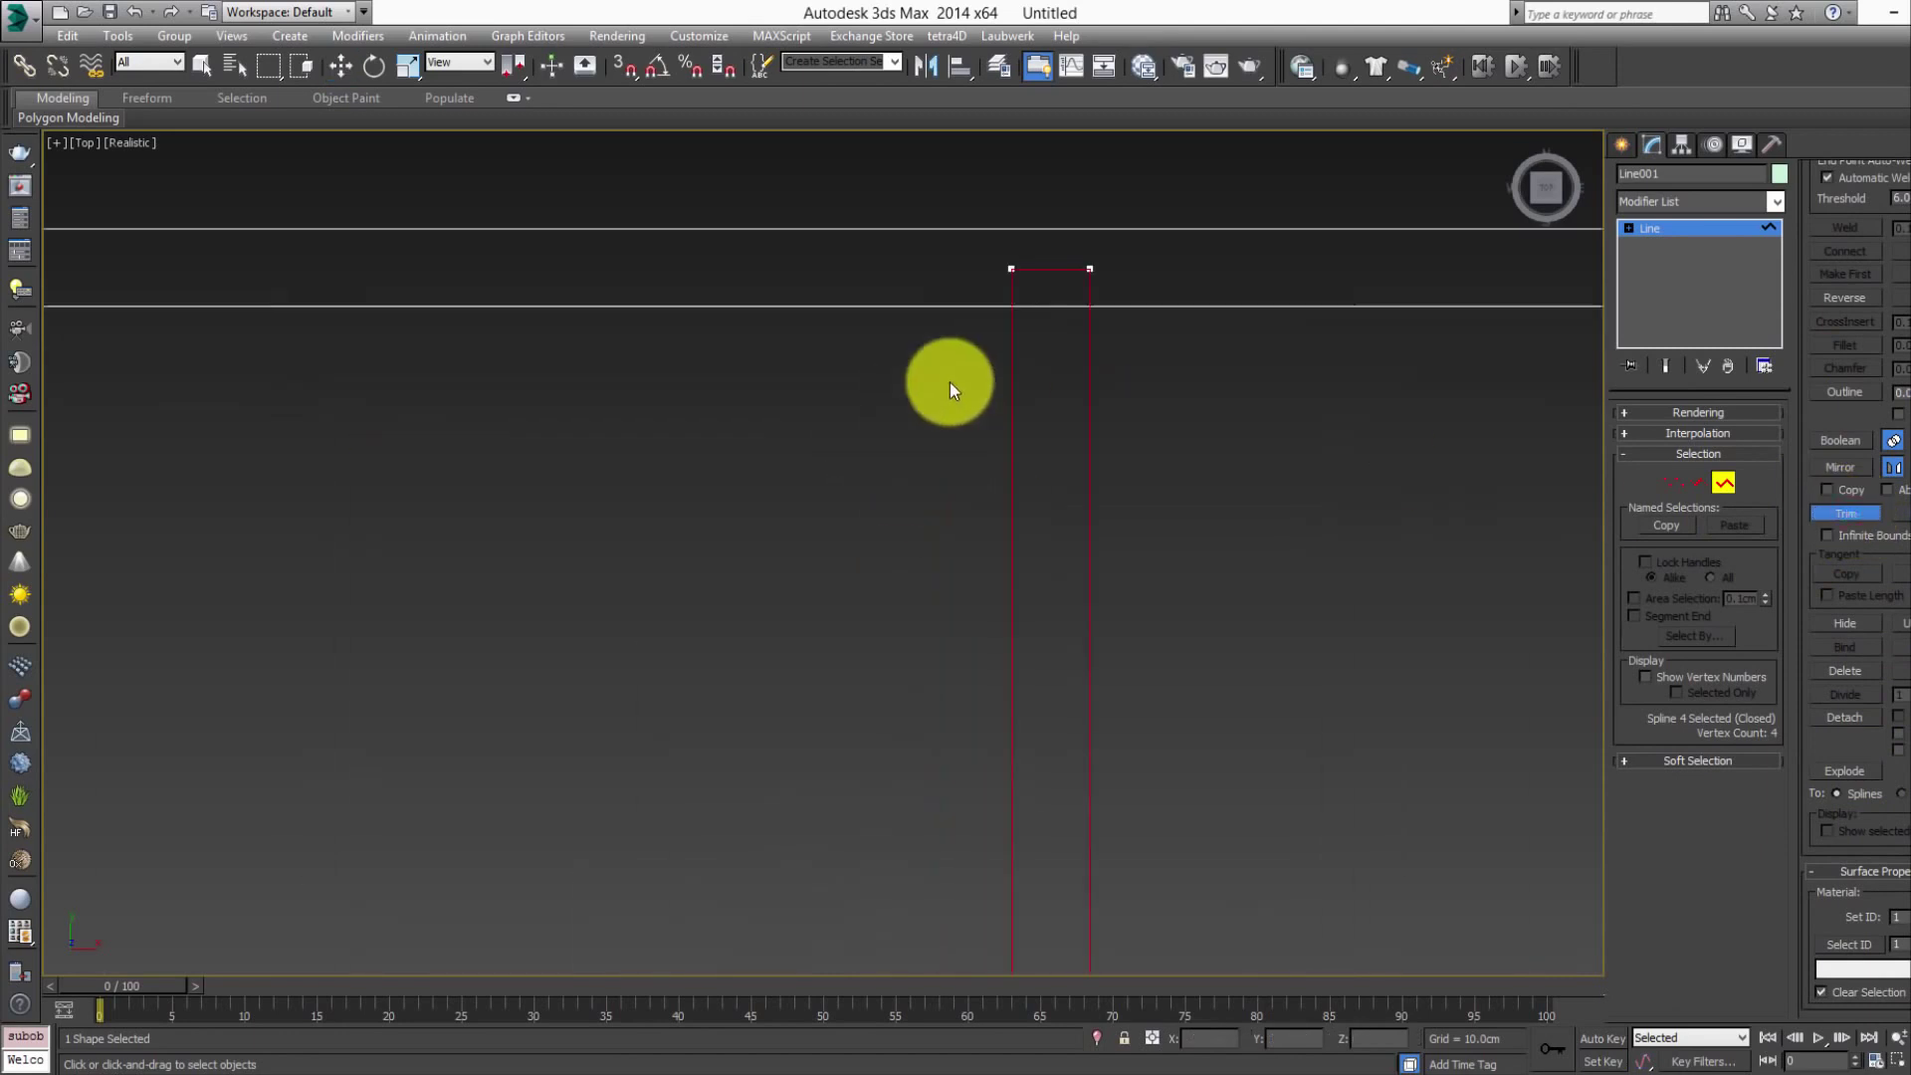
pyautogui.click(1048, 269)
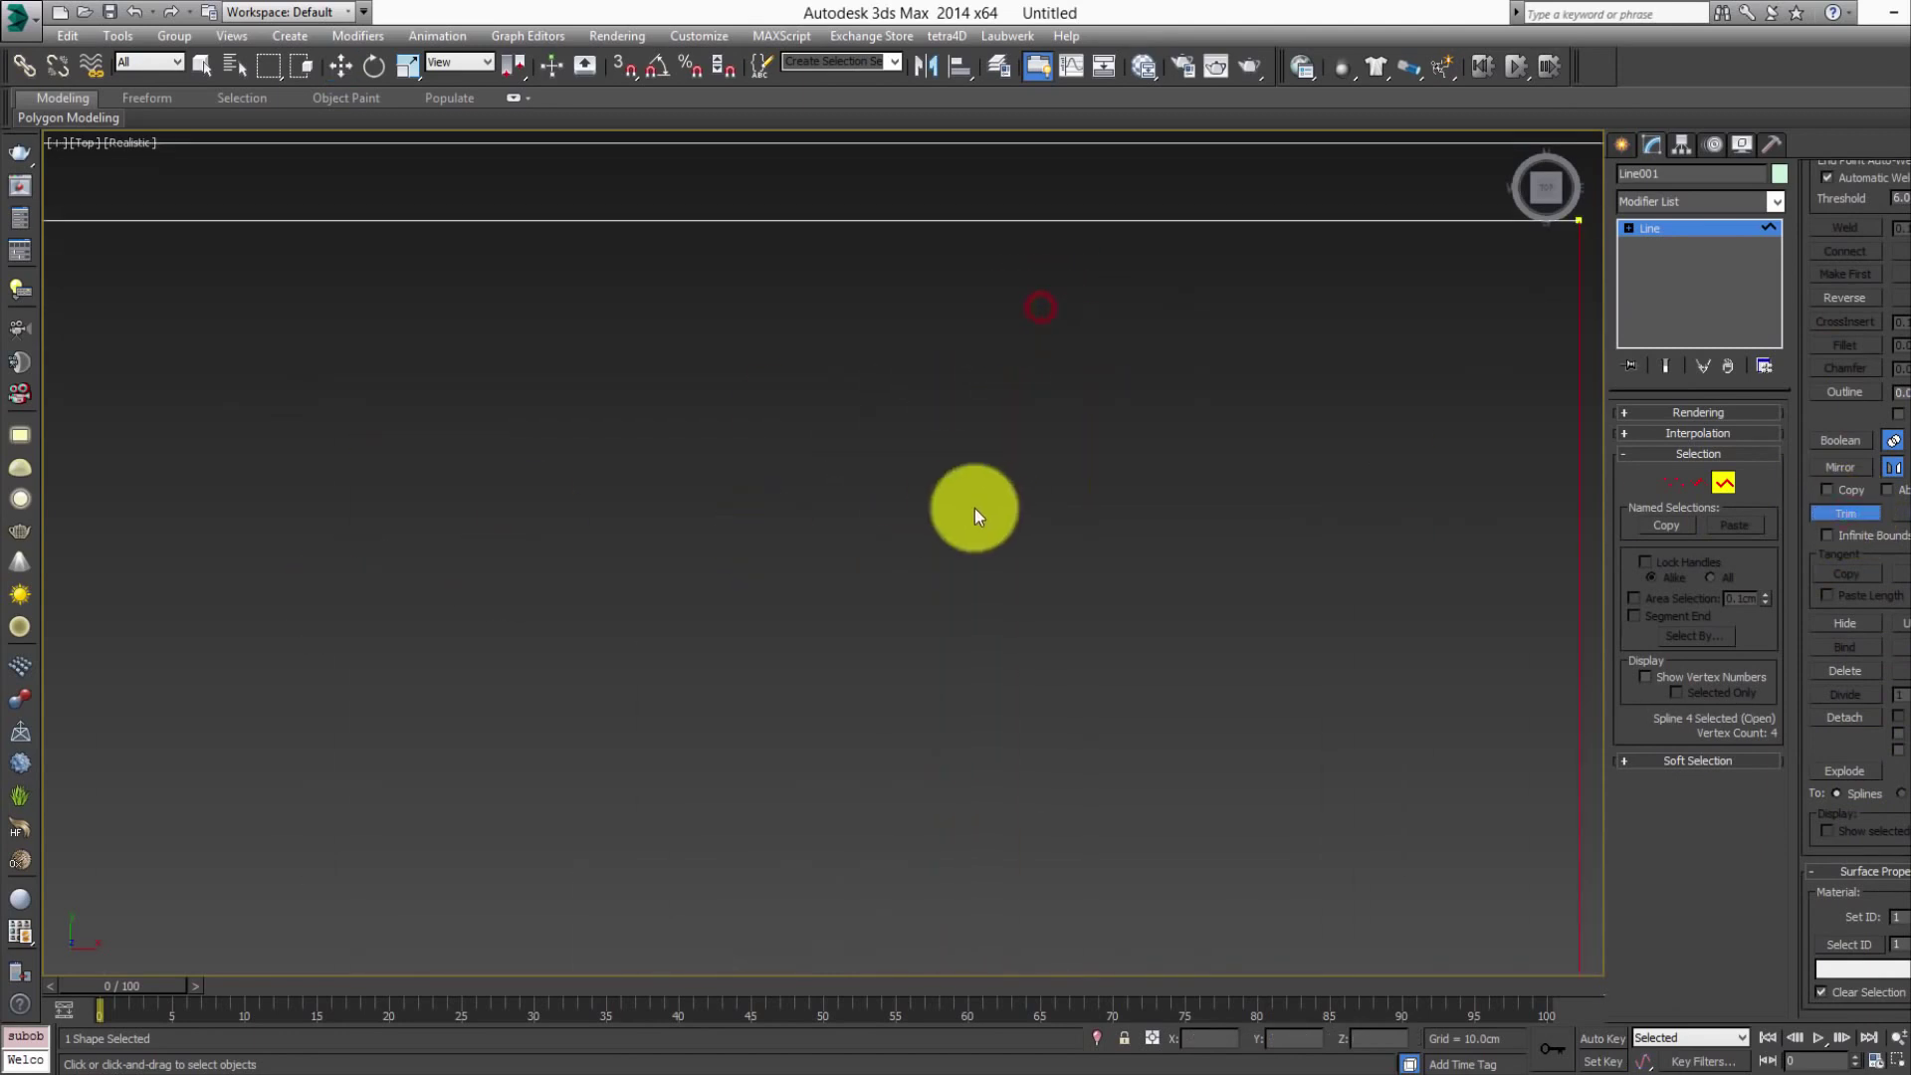
pyautogui.moveTo(976, 512); pyautogui.dragTo(1052, 405, button='middle')
pyautogui.scroll(-3, 1052, 405)
pyautogui.moveTo(585, 546); pyautogui.dragTo(760, 547, button='middle')
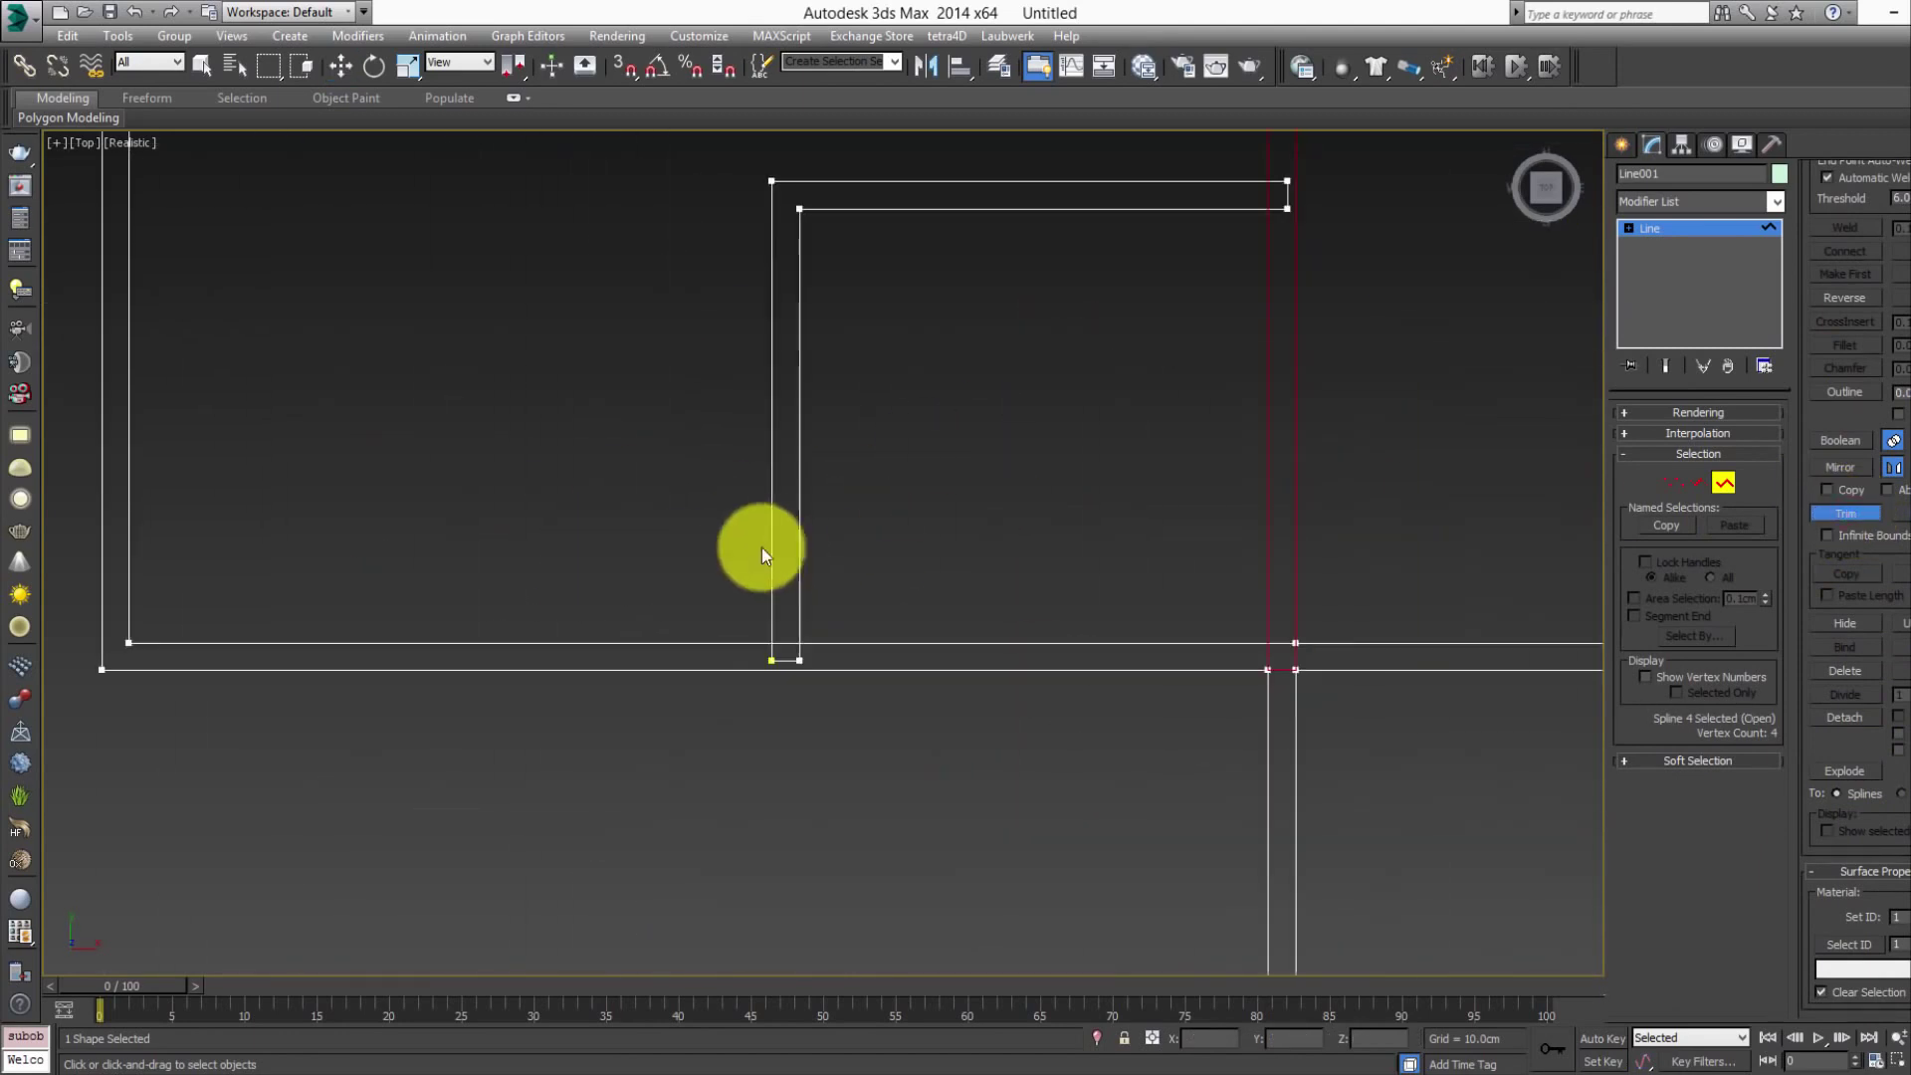
pyautogui.scroll(3, 796, 597)
pyautogui.scroll(3, 826, 643)
pyautogui.click(778, 889)
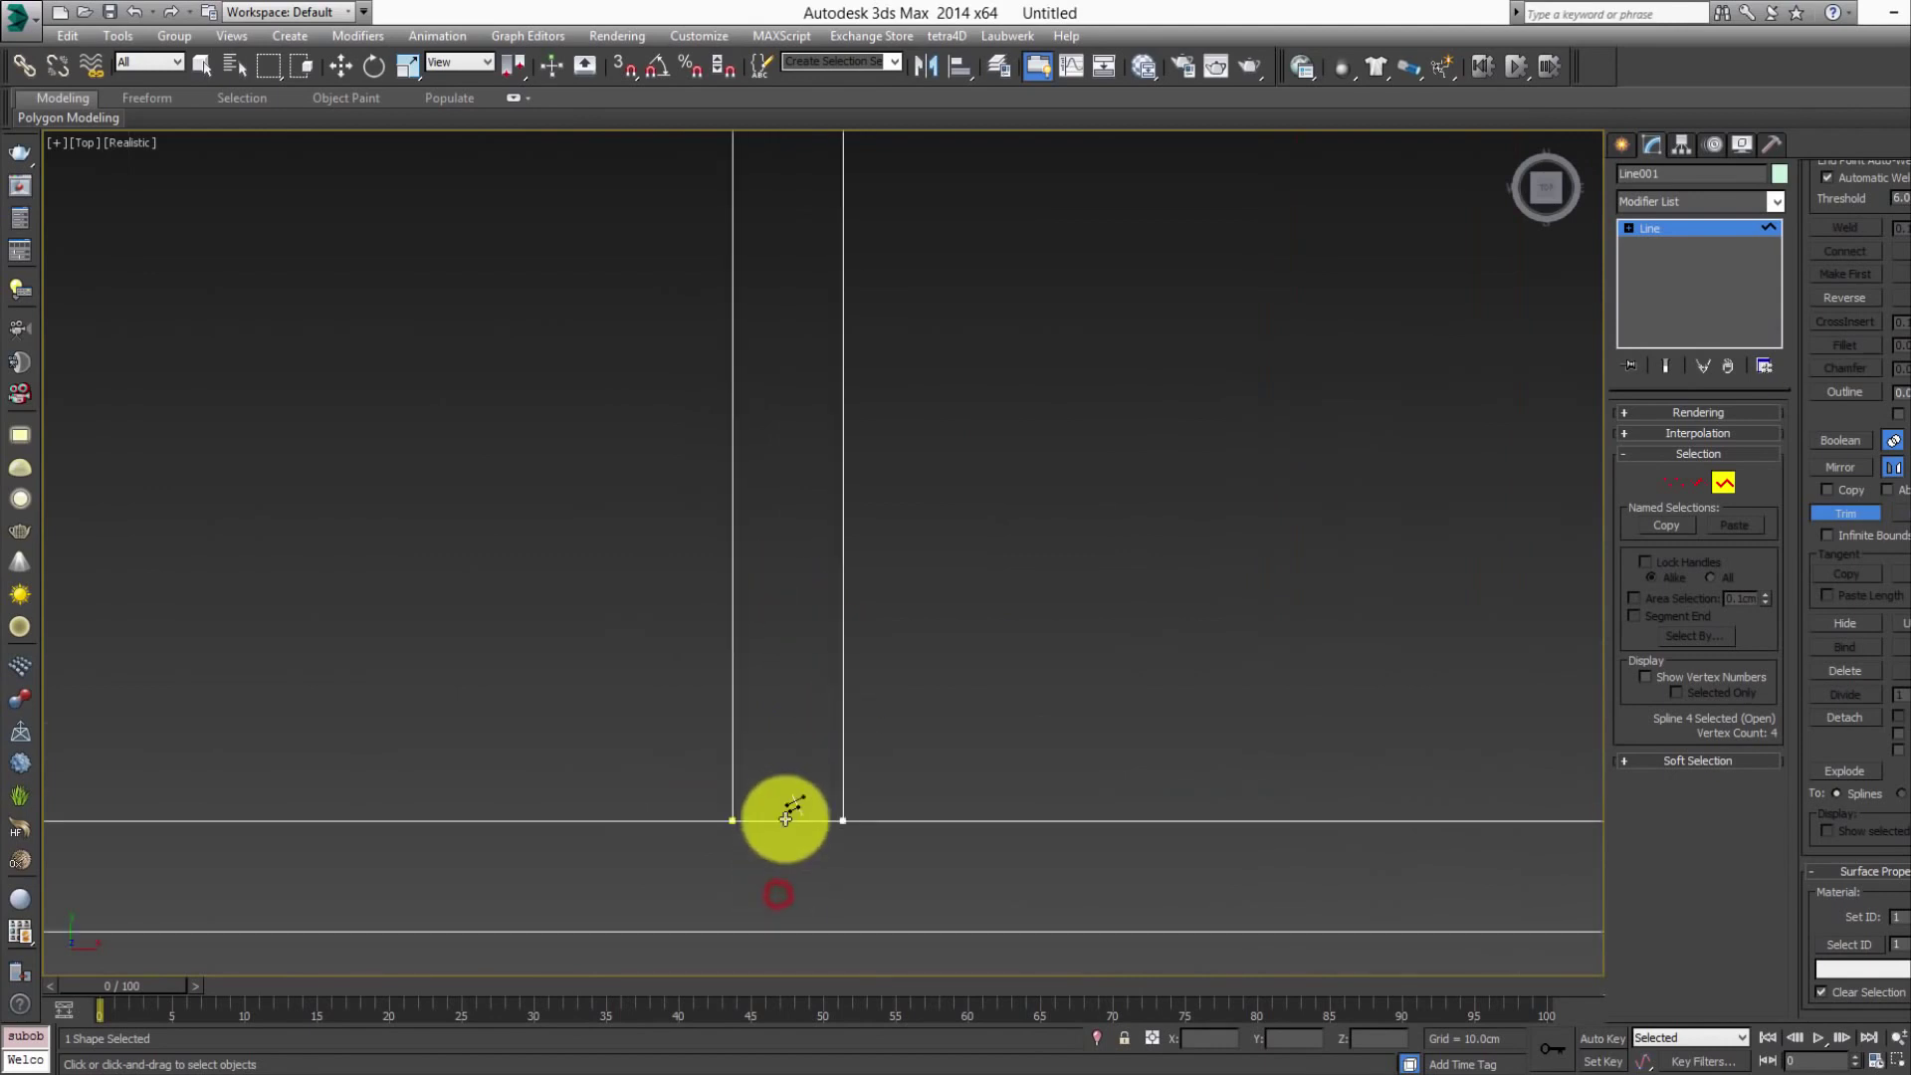
# - Trim the crossing segments at the remaining wall junctions, undoing one mistaken cut
pyautogui.scroll(-3, 1007, 648)
pyautogui.scroll(3, 952, 426)
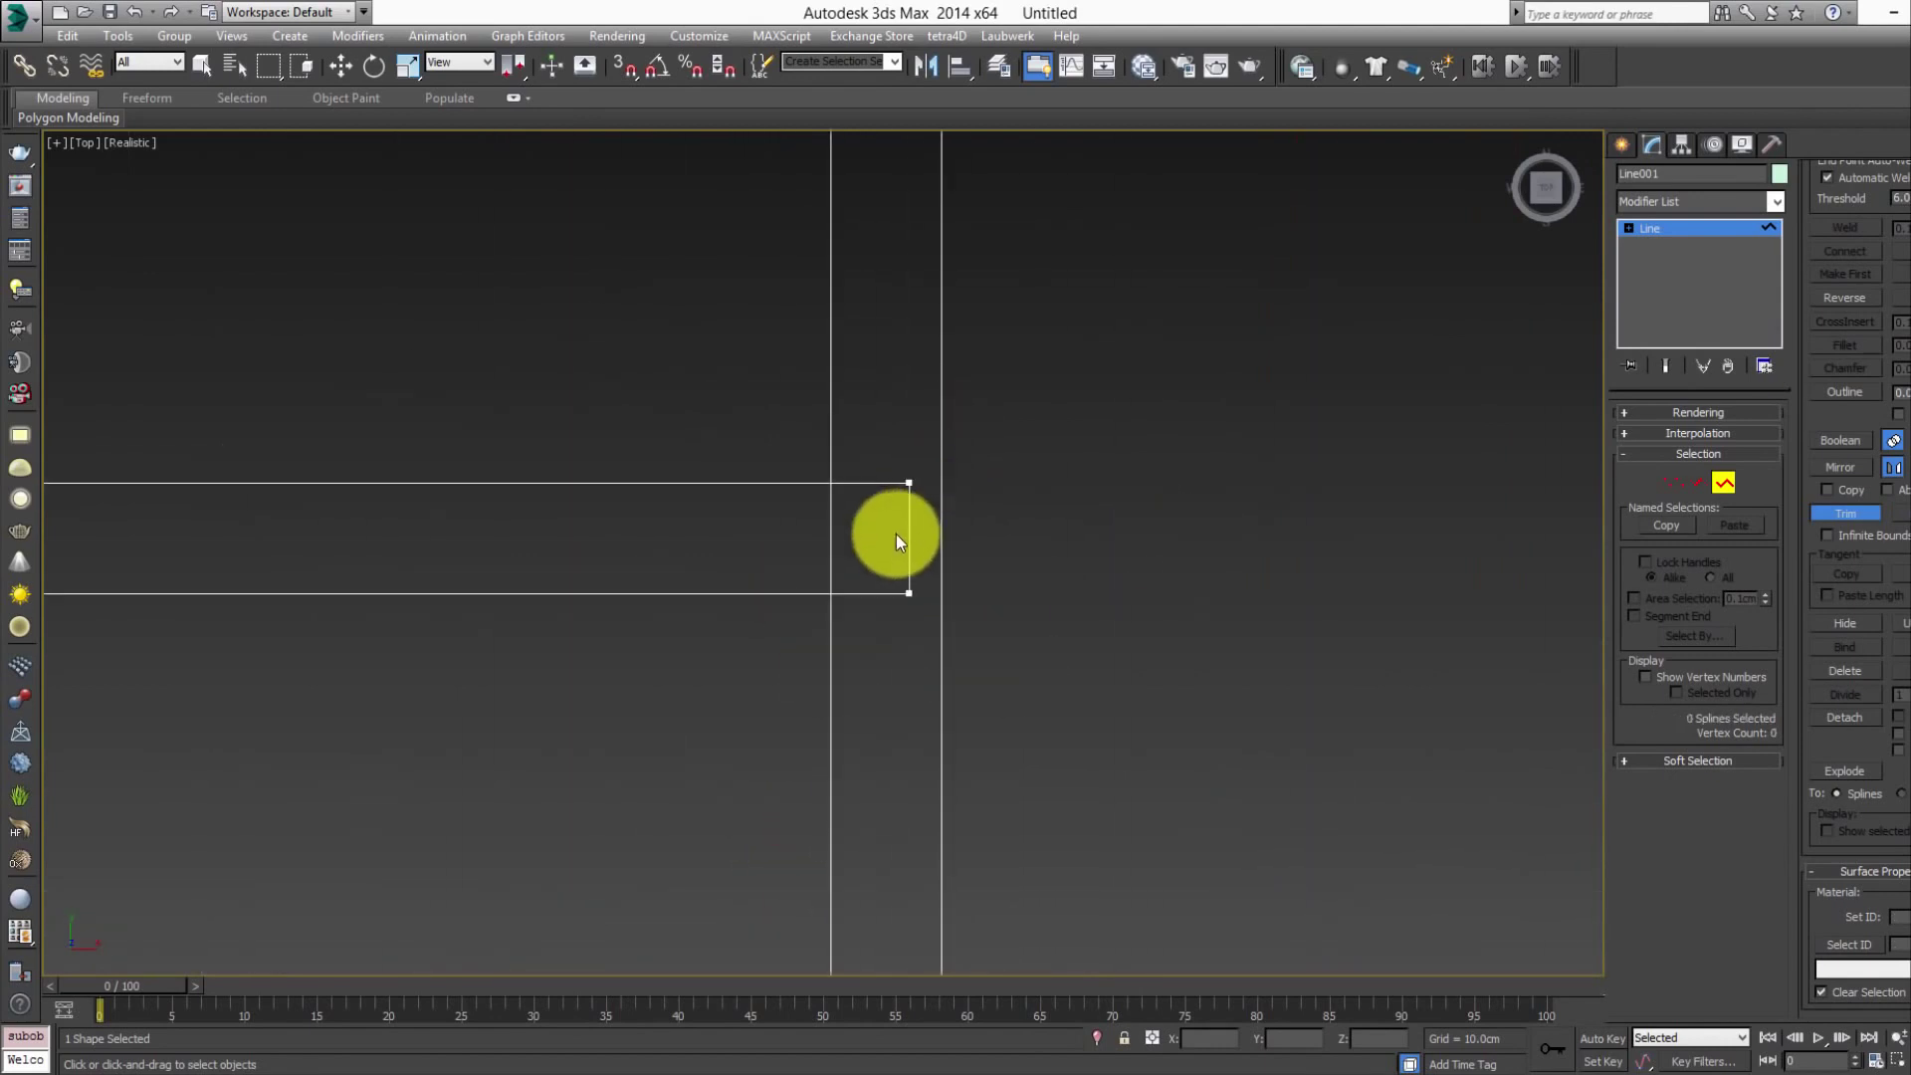
pyautogui.click(832, 541)
pyautogui.scroll(-4, 905, 384)
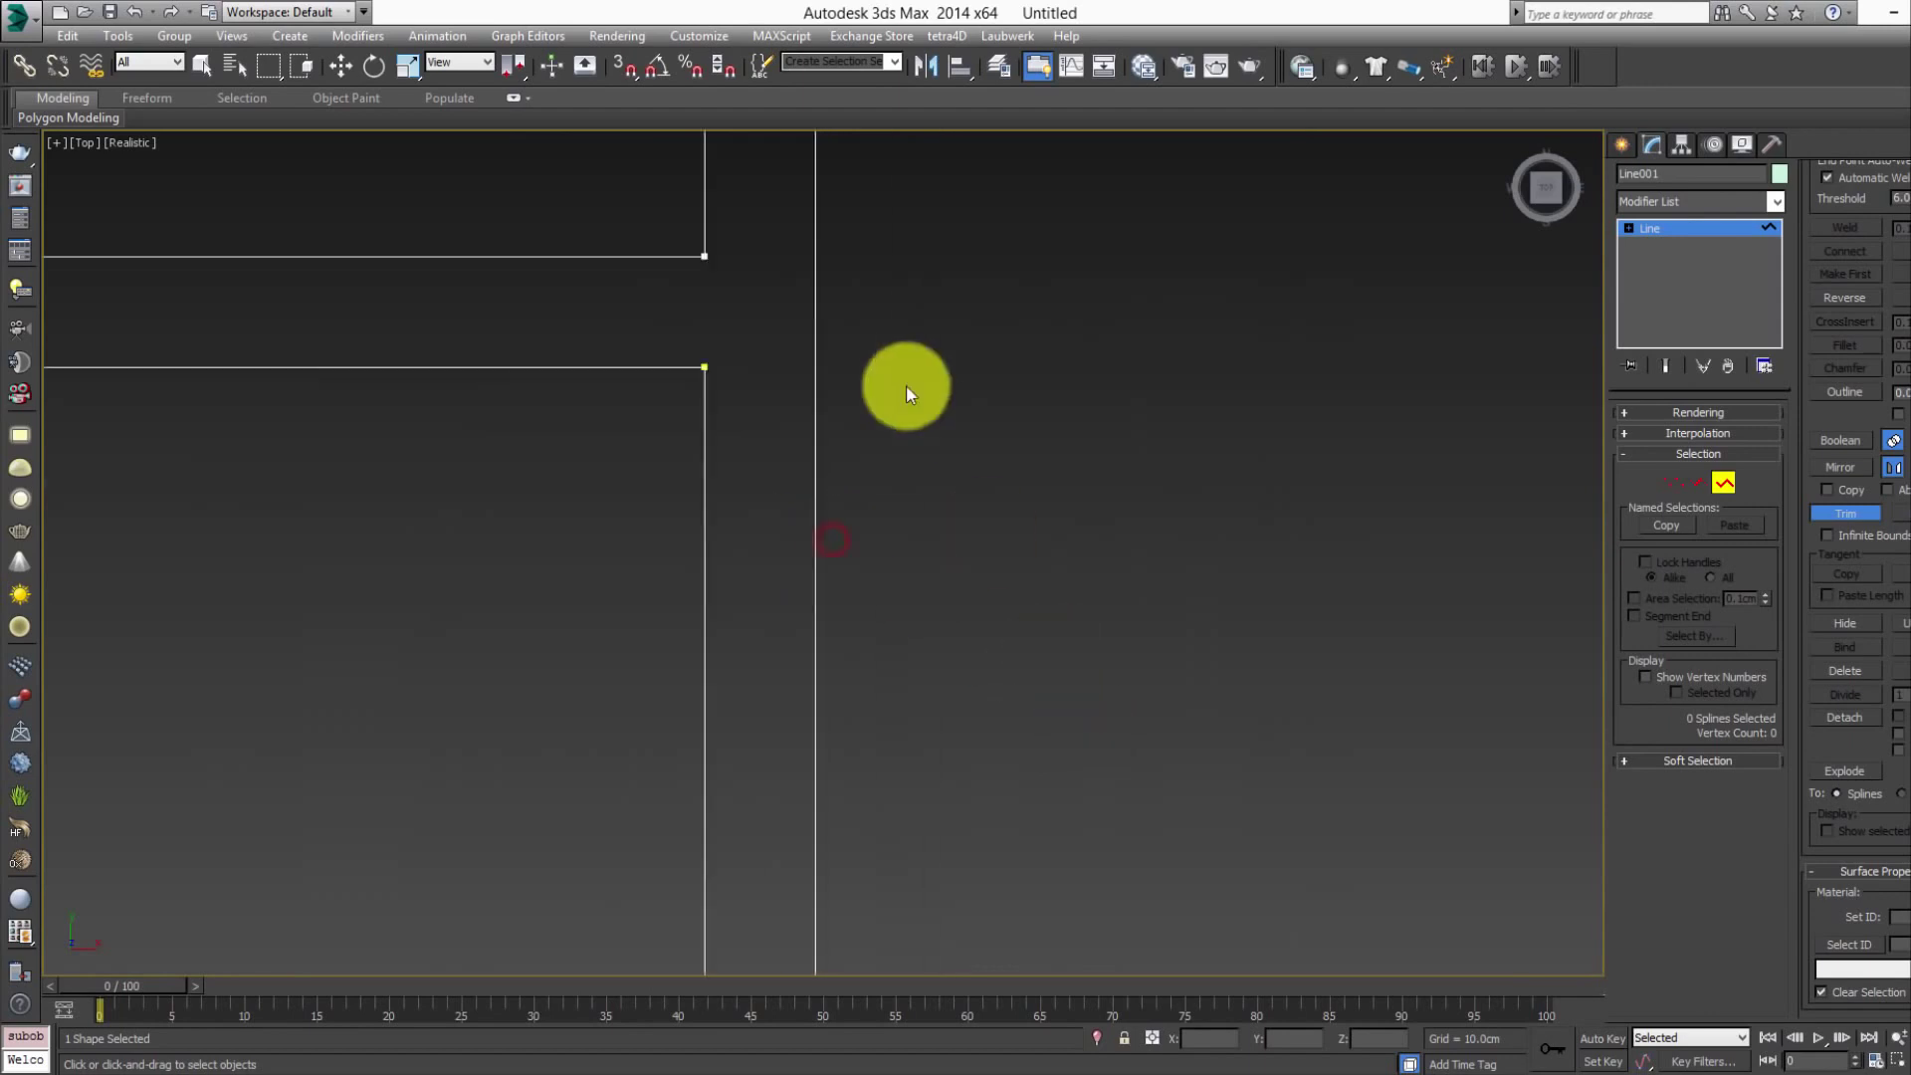
pyautogui.scroll(-3, 826, 517)
pyautogui.scroll(4, 691, 540)
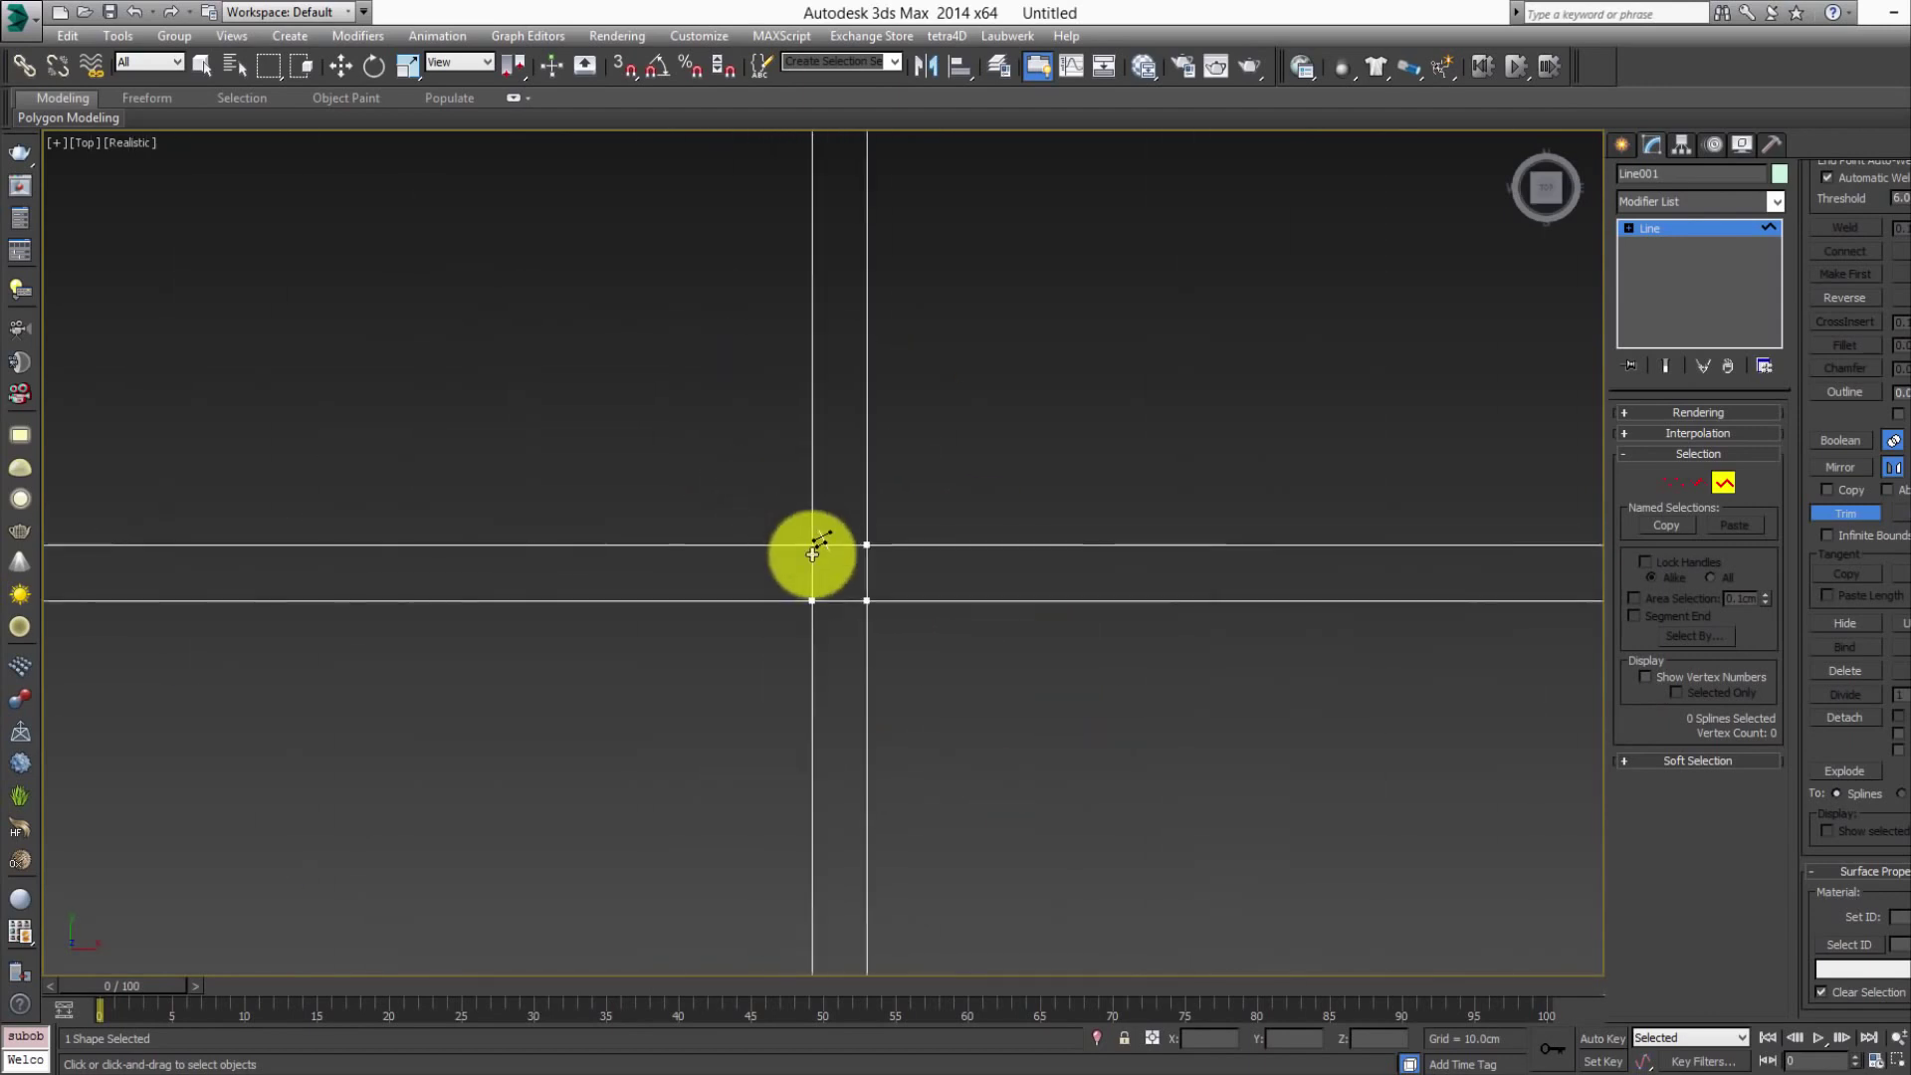
pyautogui.click(824, 550)
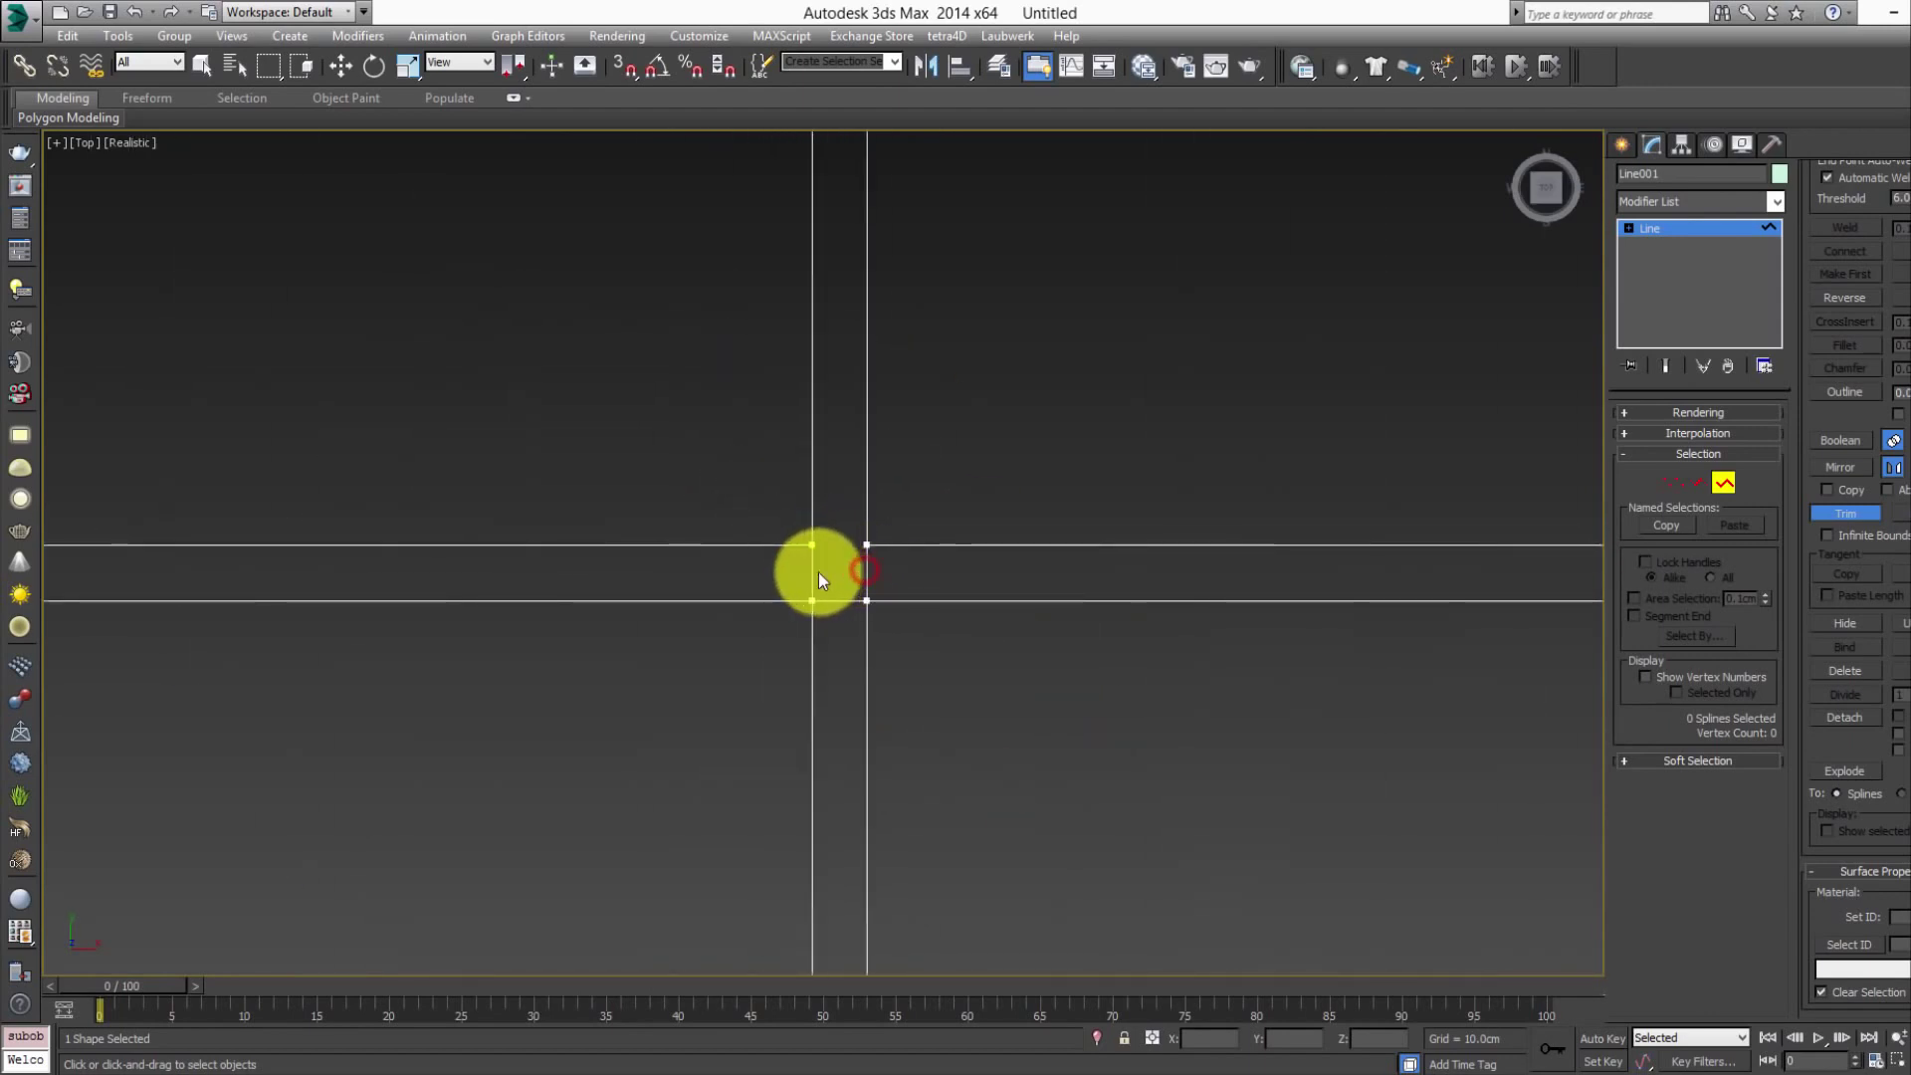
pyautogui.click(866, 575)
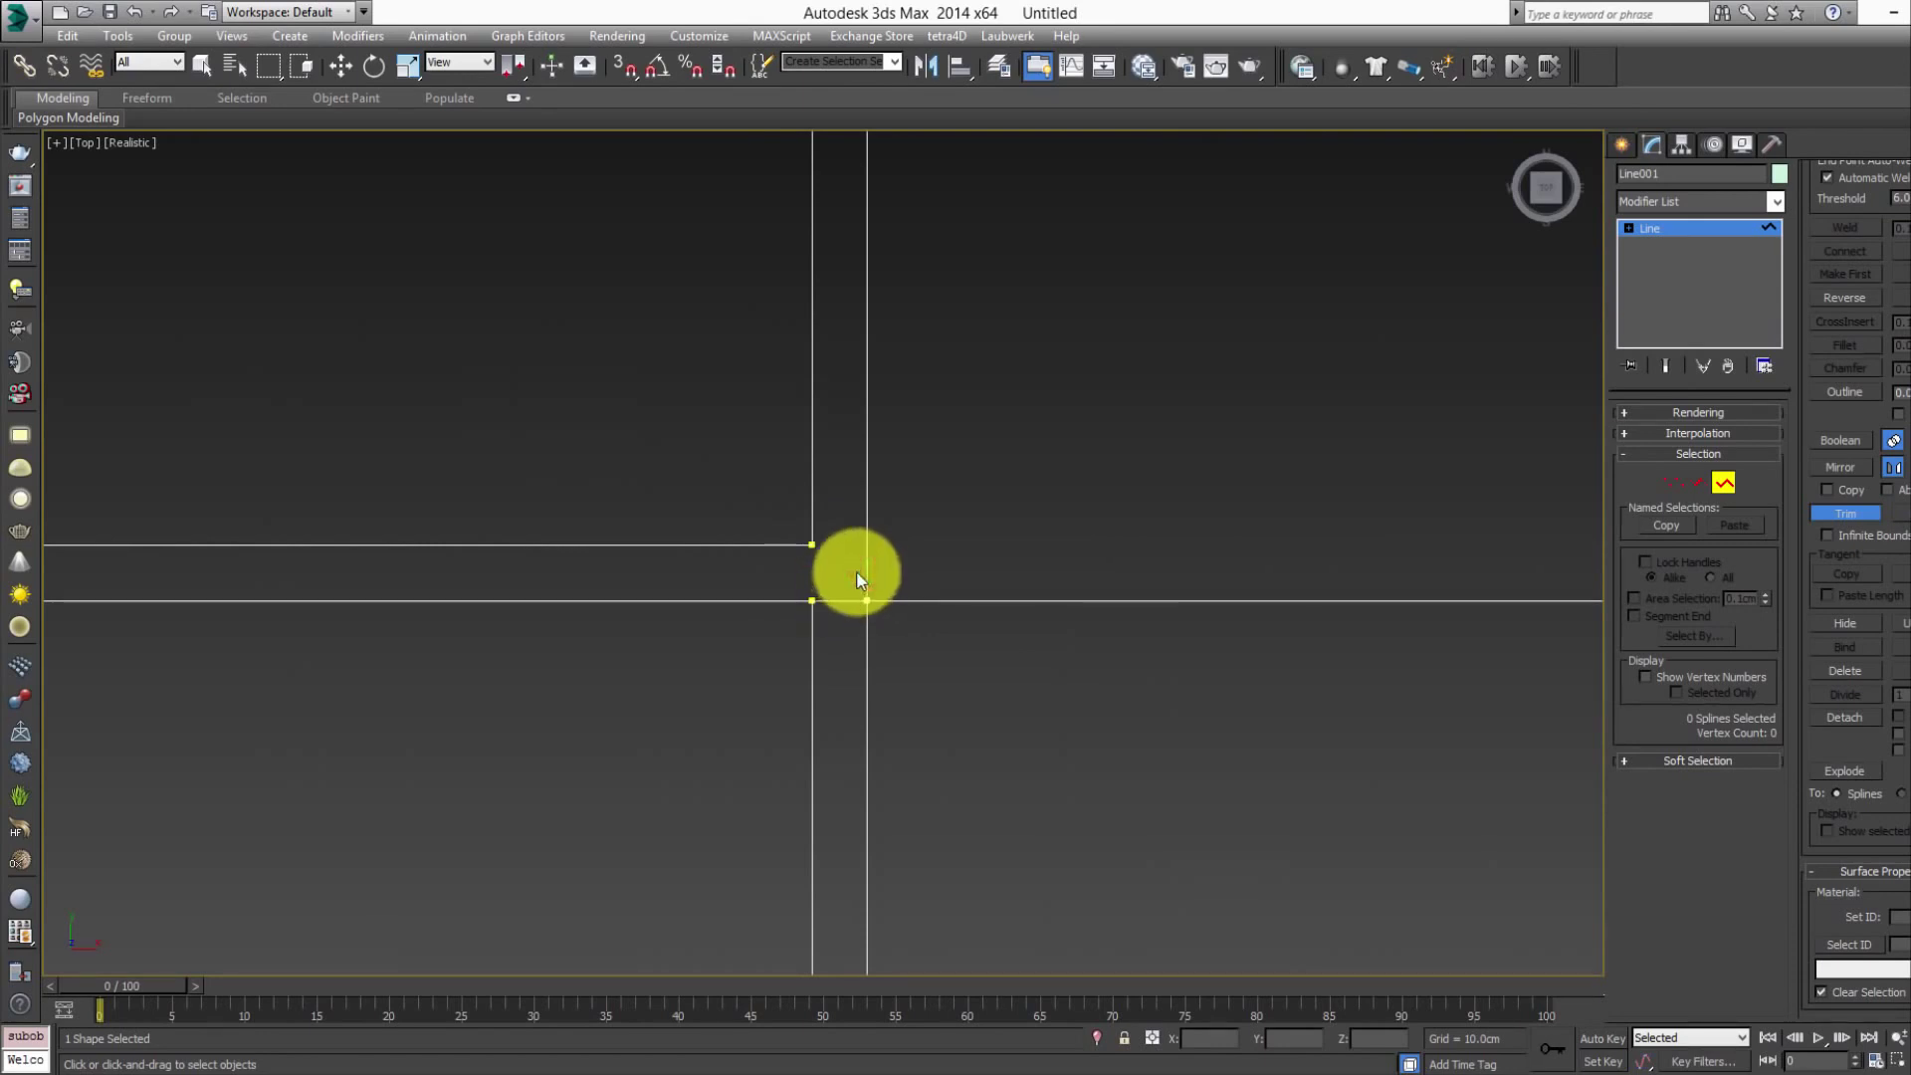
pyautogui.hotkey('ctrl', 'z')
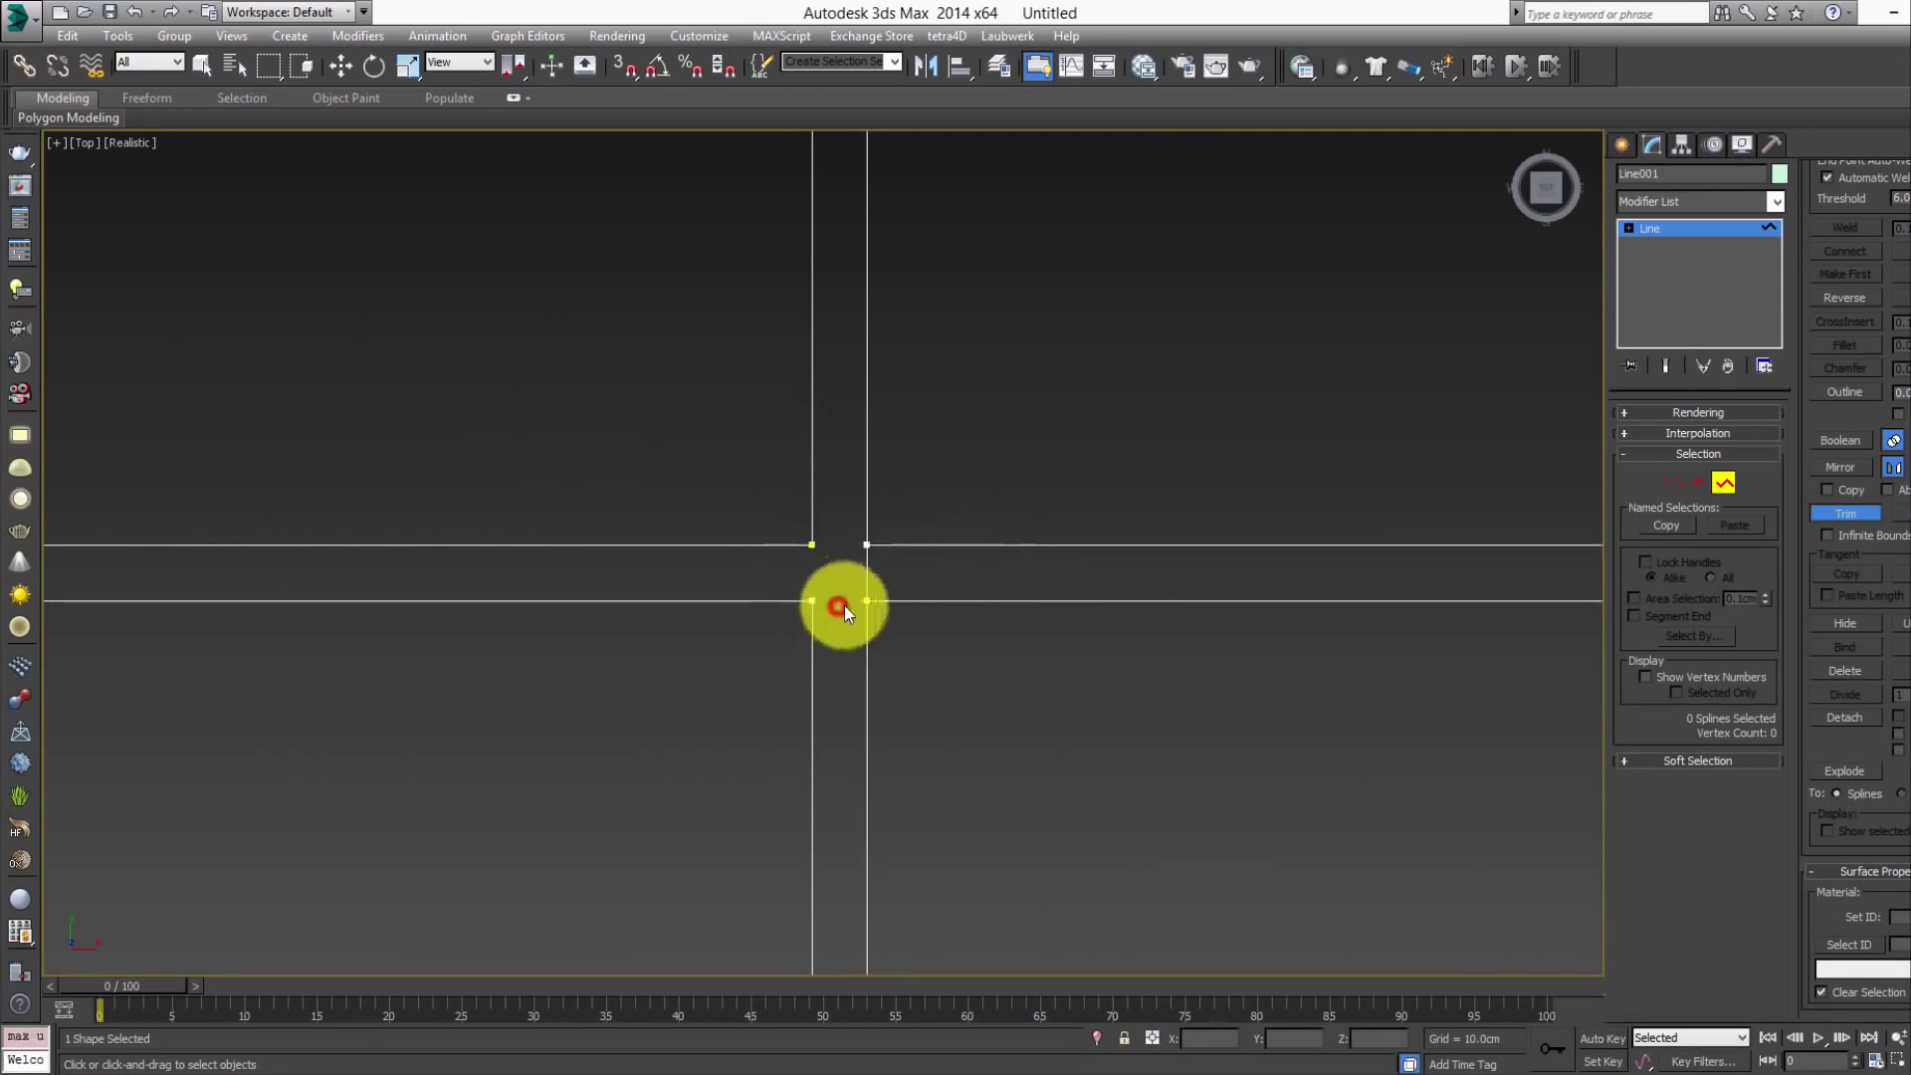
pyautogui.moveTo(844, 605)
pyautogui.mouseDown(button='middle')
pyautogui.moveTo(717, 578)
pyautogui.moveTo(1170, 585)
pyautogui.mouseUp(button='middle')
pyautogui.scroll(-2, 717, 578)
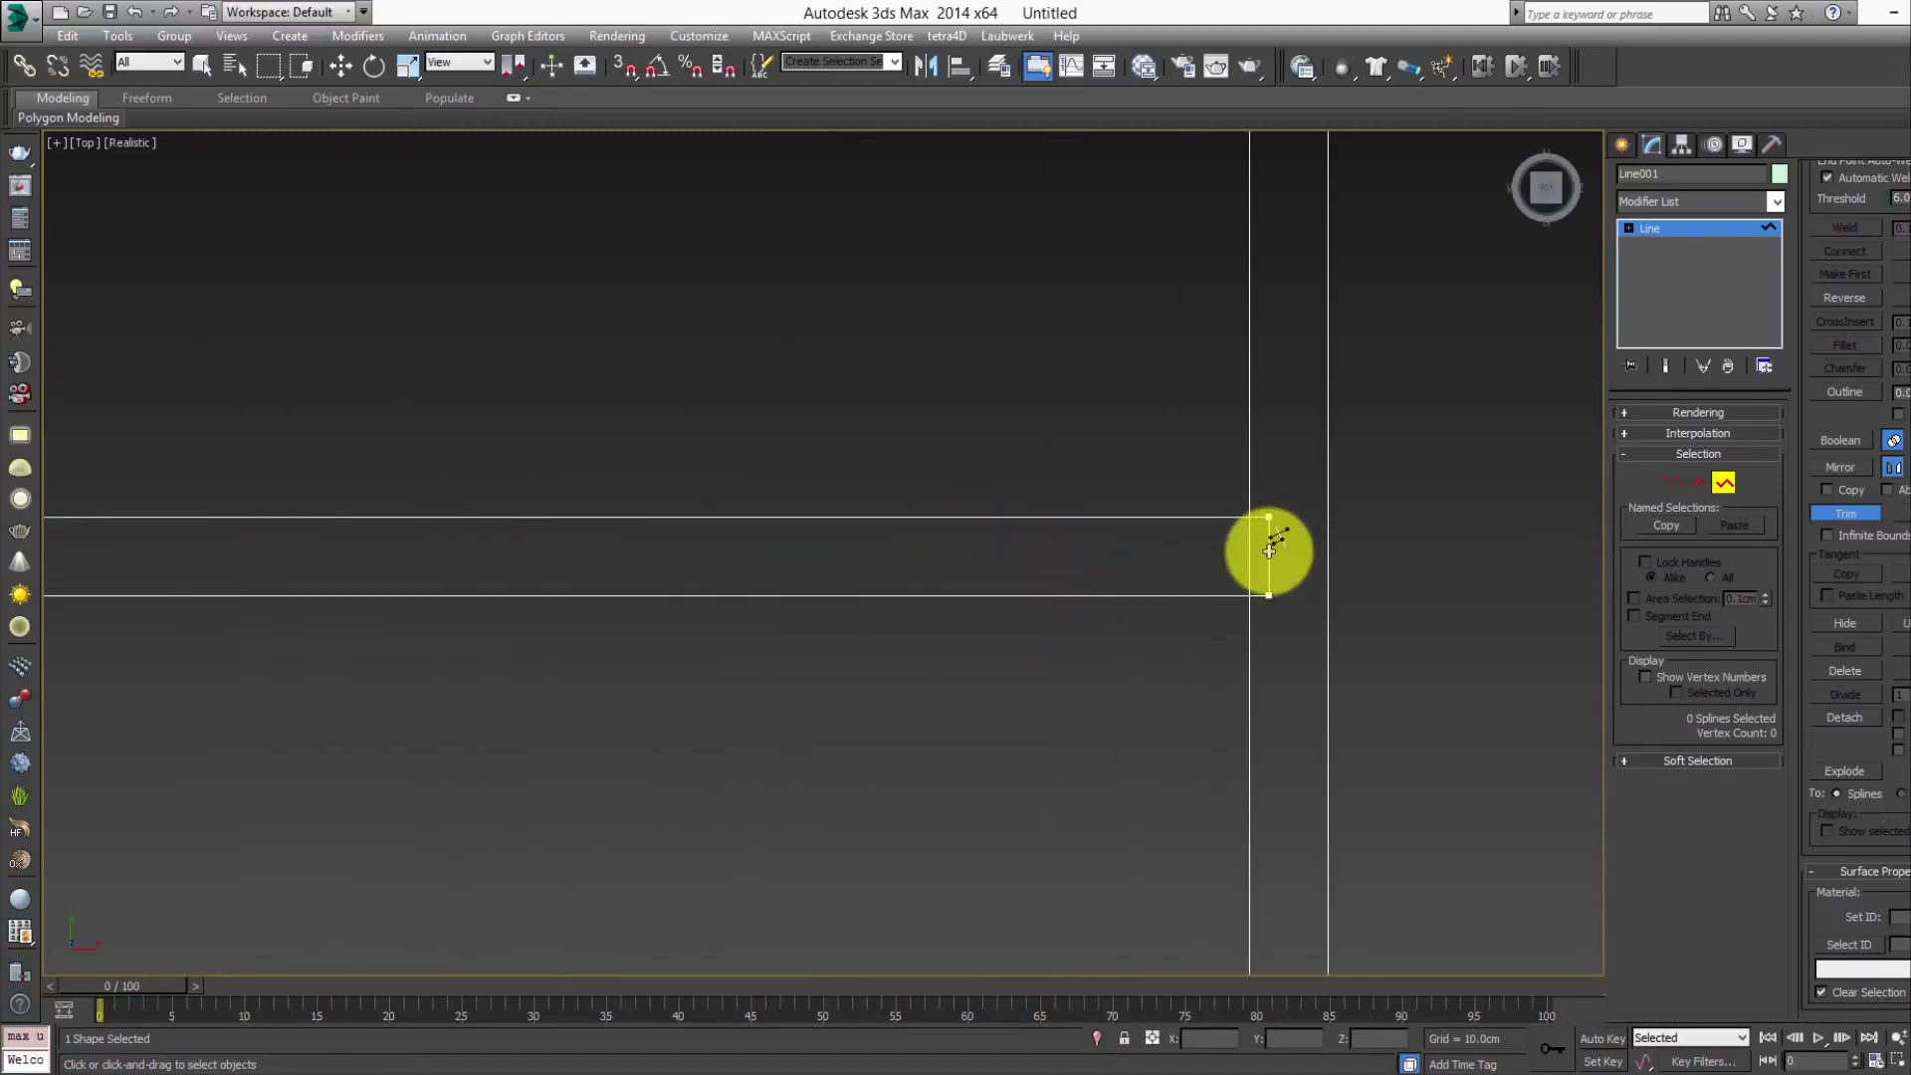
pyautogui.click(1262, 553)
pyautogui.scroll(-3, 746, 490)
pyautogui.scroll(-2, 661, 480)
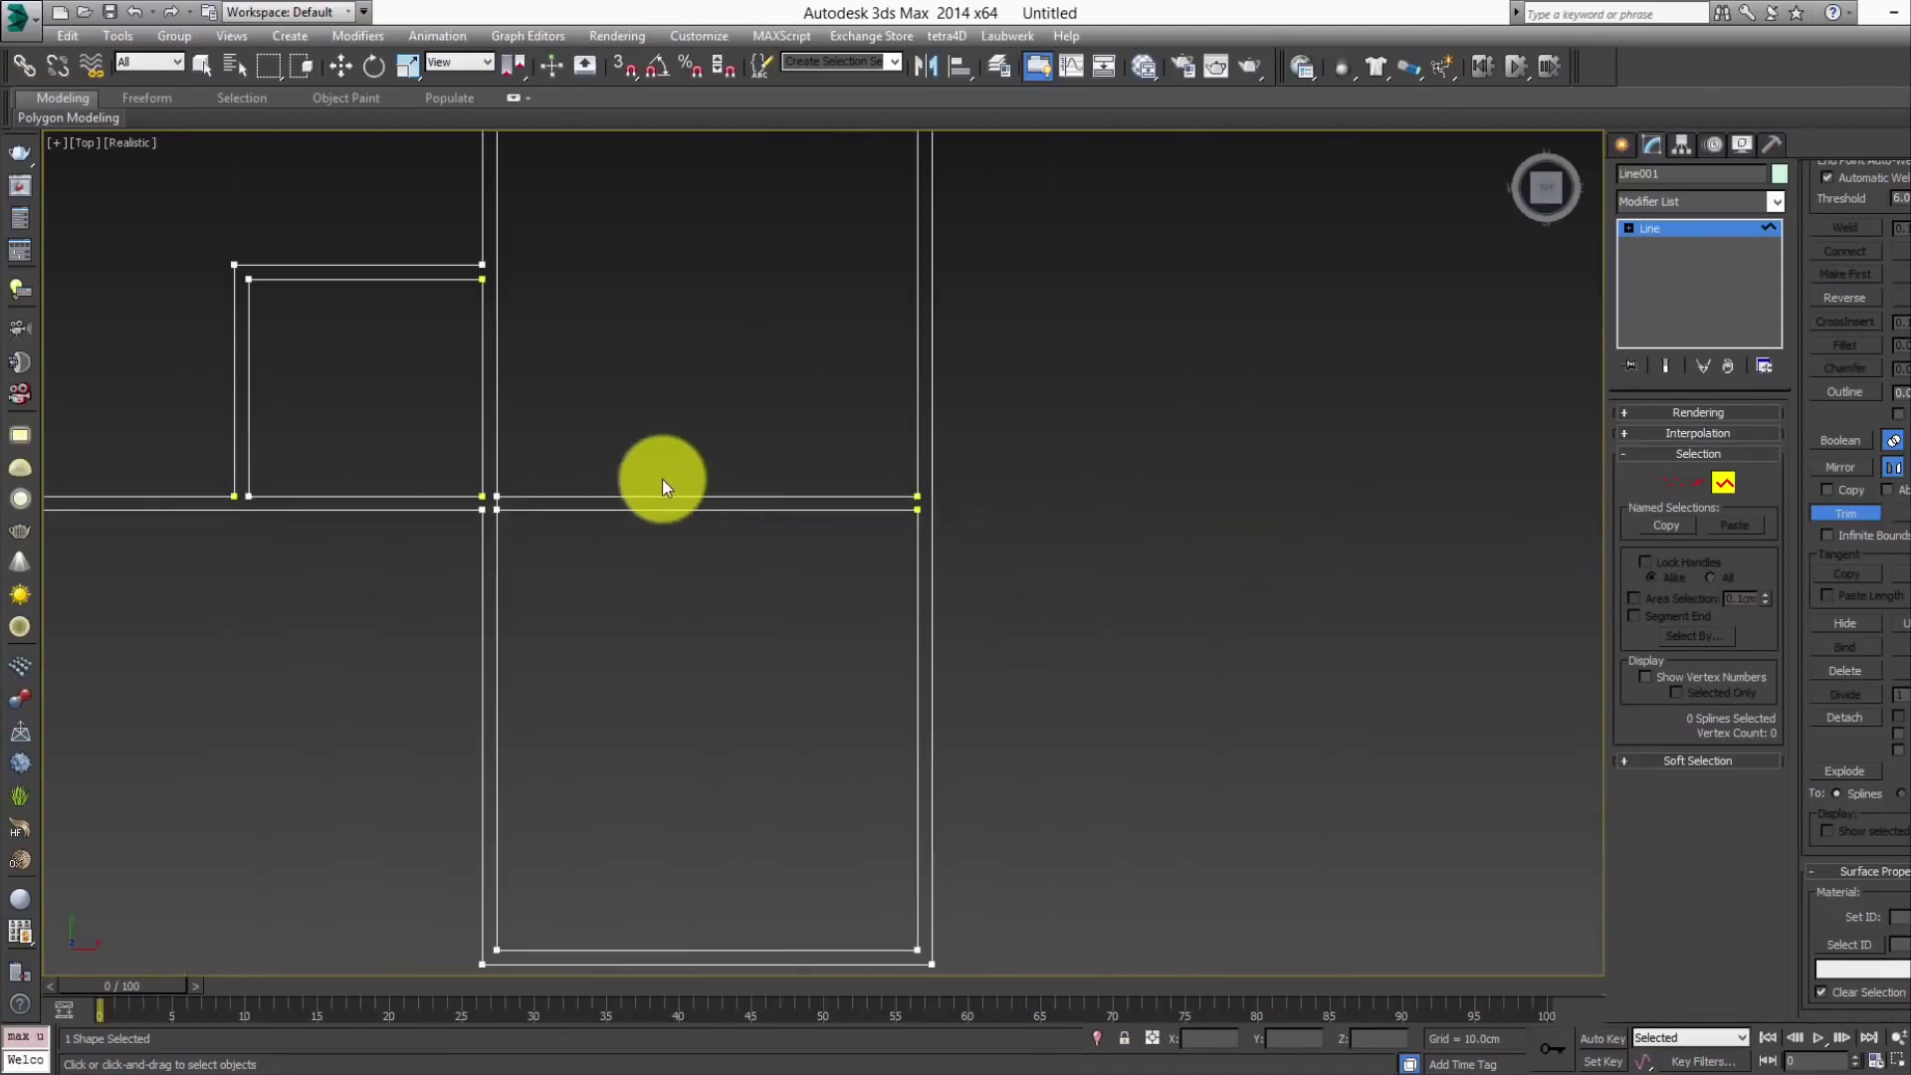
pyautogui.scroll(-2, 660, 479)
pyautogui.moveTo(635, 435); pyautogui.dragTo(977, 666, button='middle')
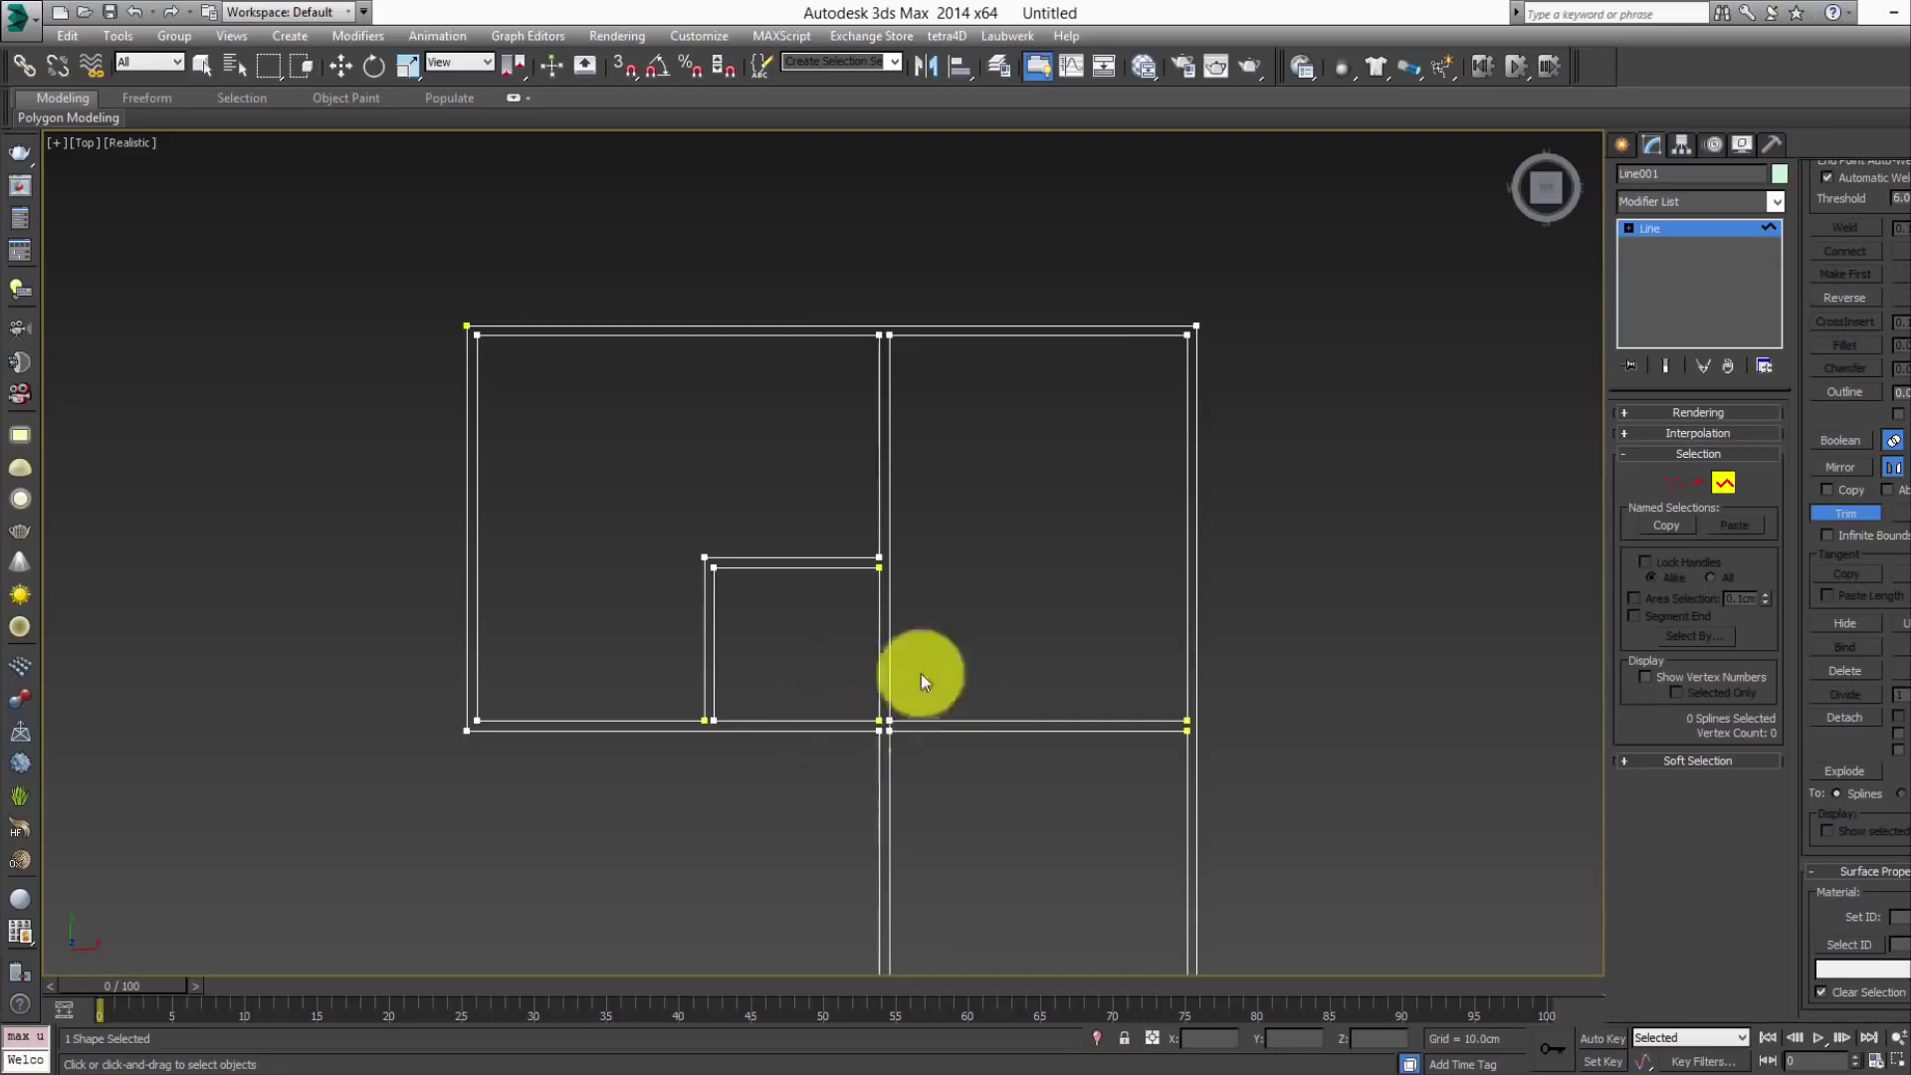
pyautogui.scroll(3, 922, 673)
pyautogui.scroll(3, 896, 717)
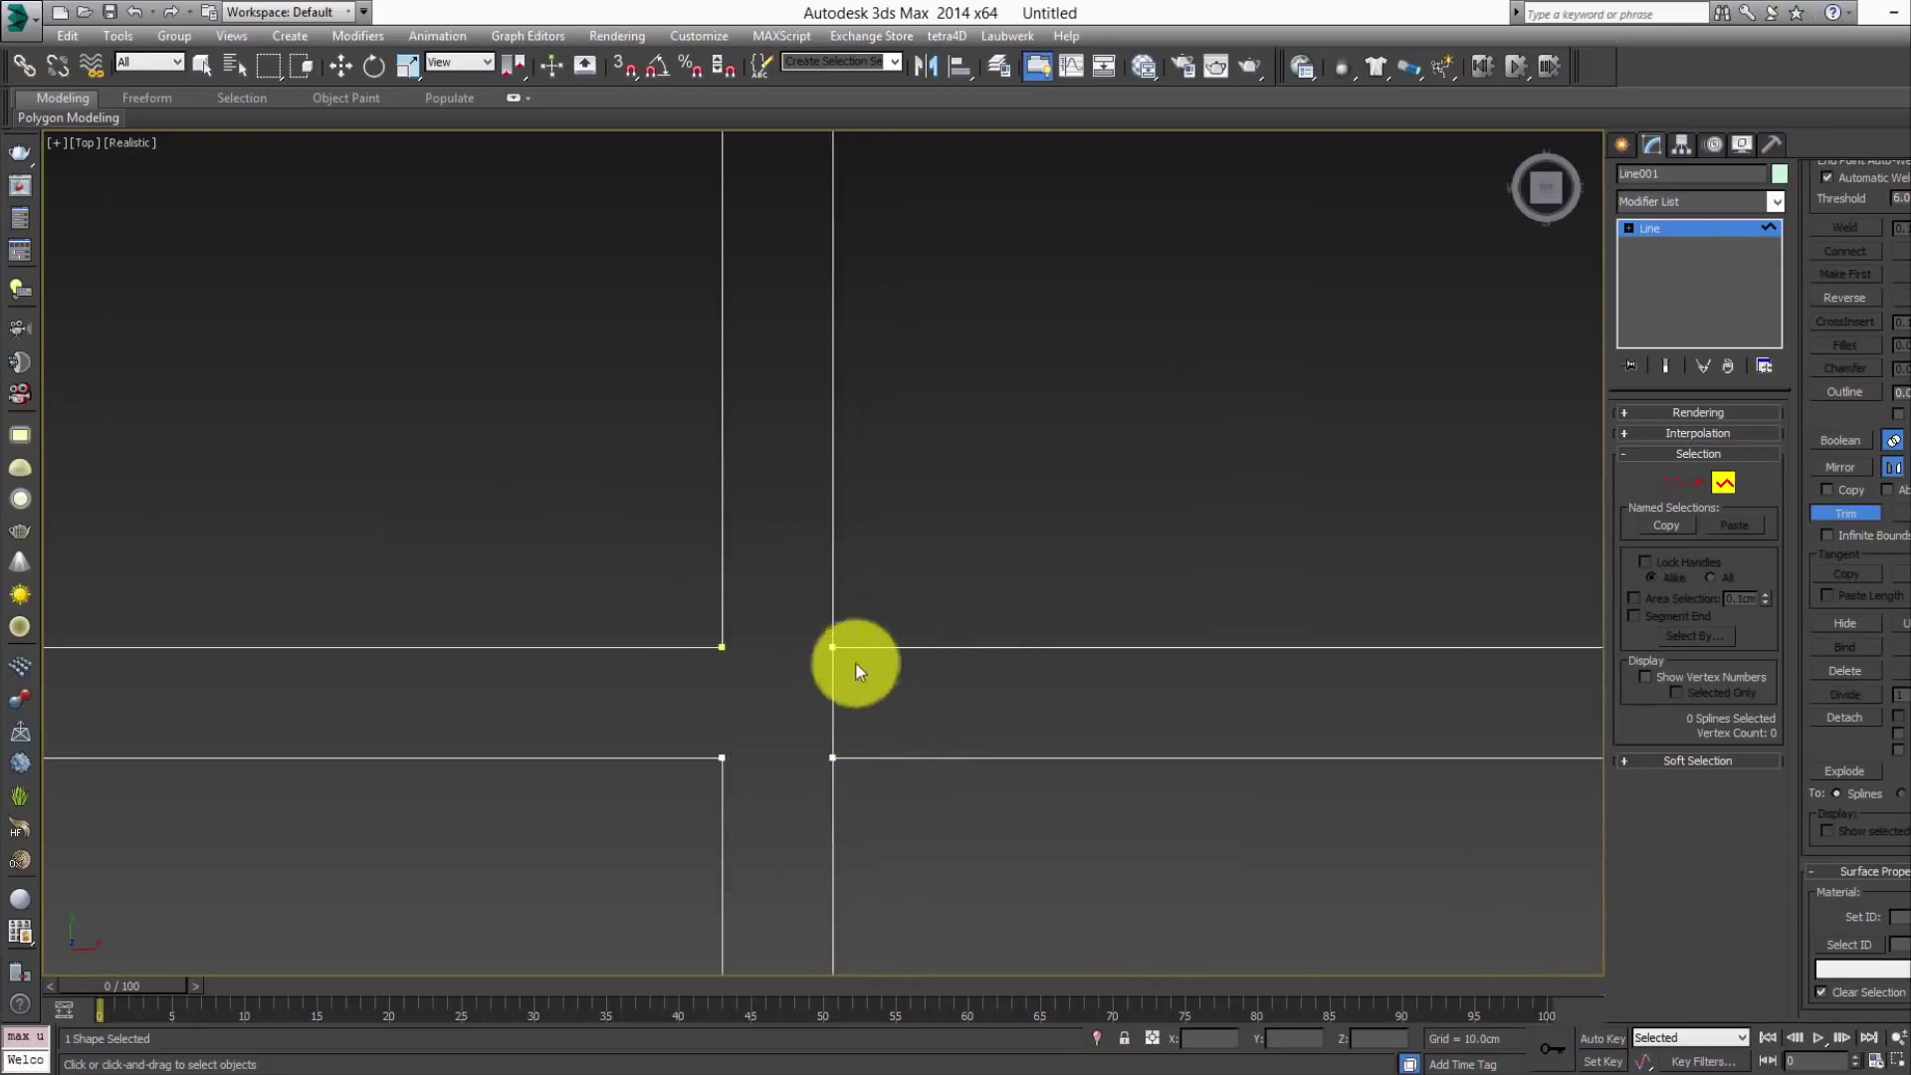
# - Exit Trim and select the vertical wall segment, undoing a trial vertex move
pyautogui.click(1846, 516)
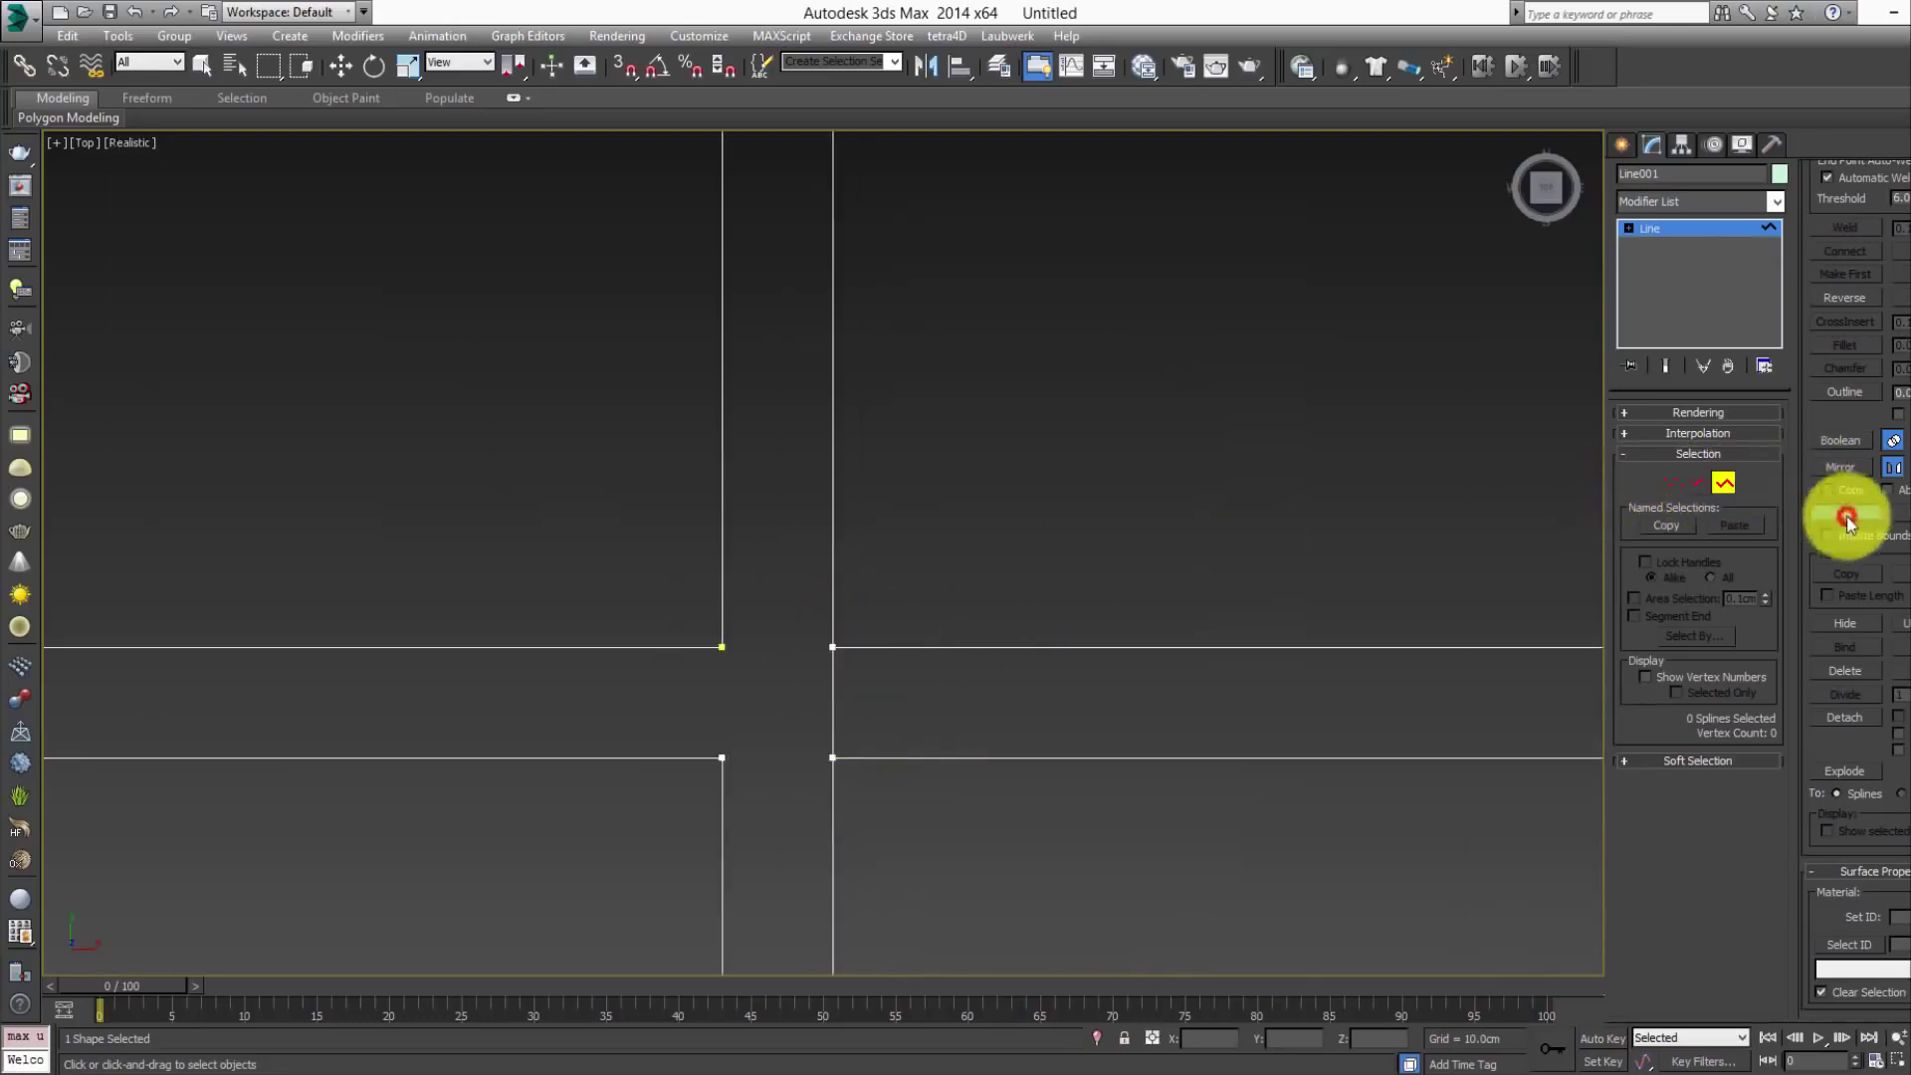
pyautogui.click(1672, 483)
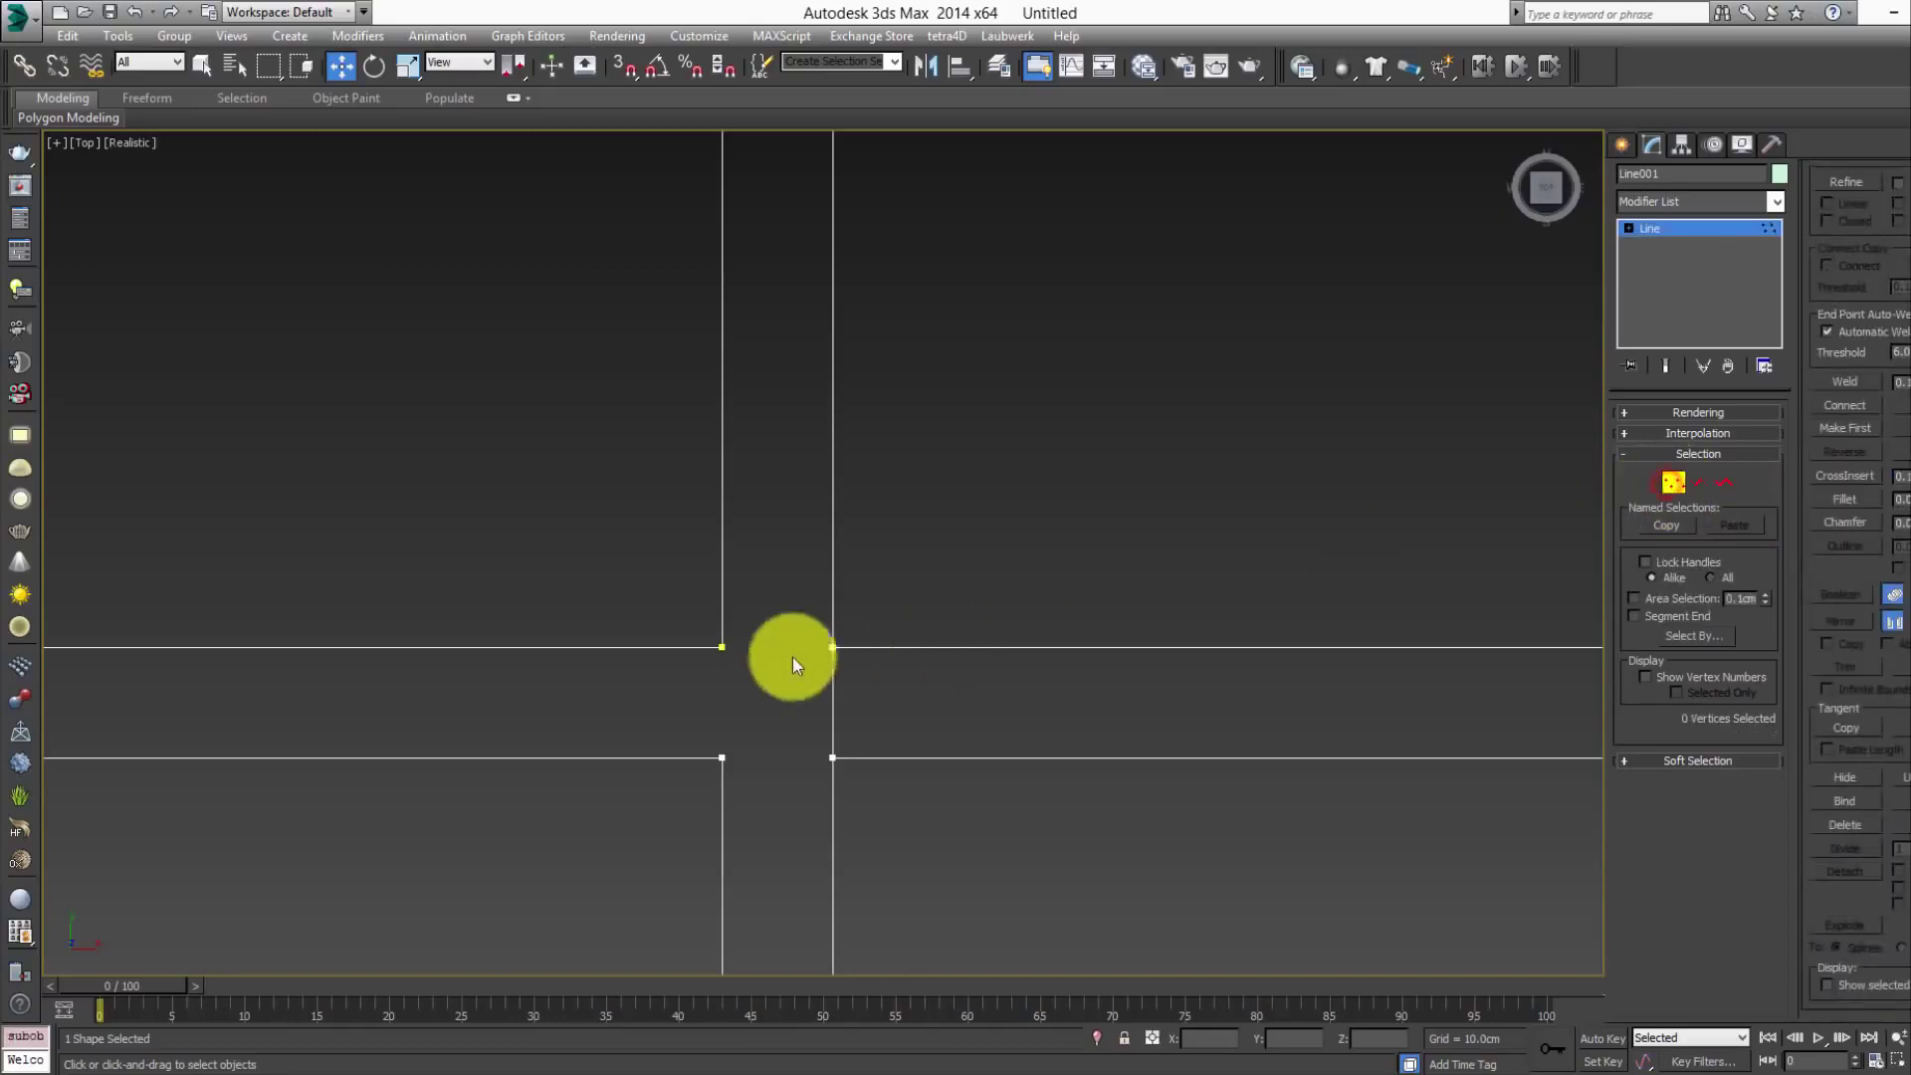
pyautogui.moveTo(902, 660); pyautogui.dragTo(952, 652)
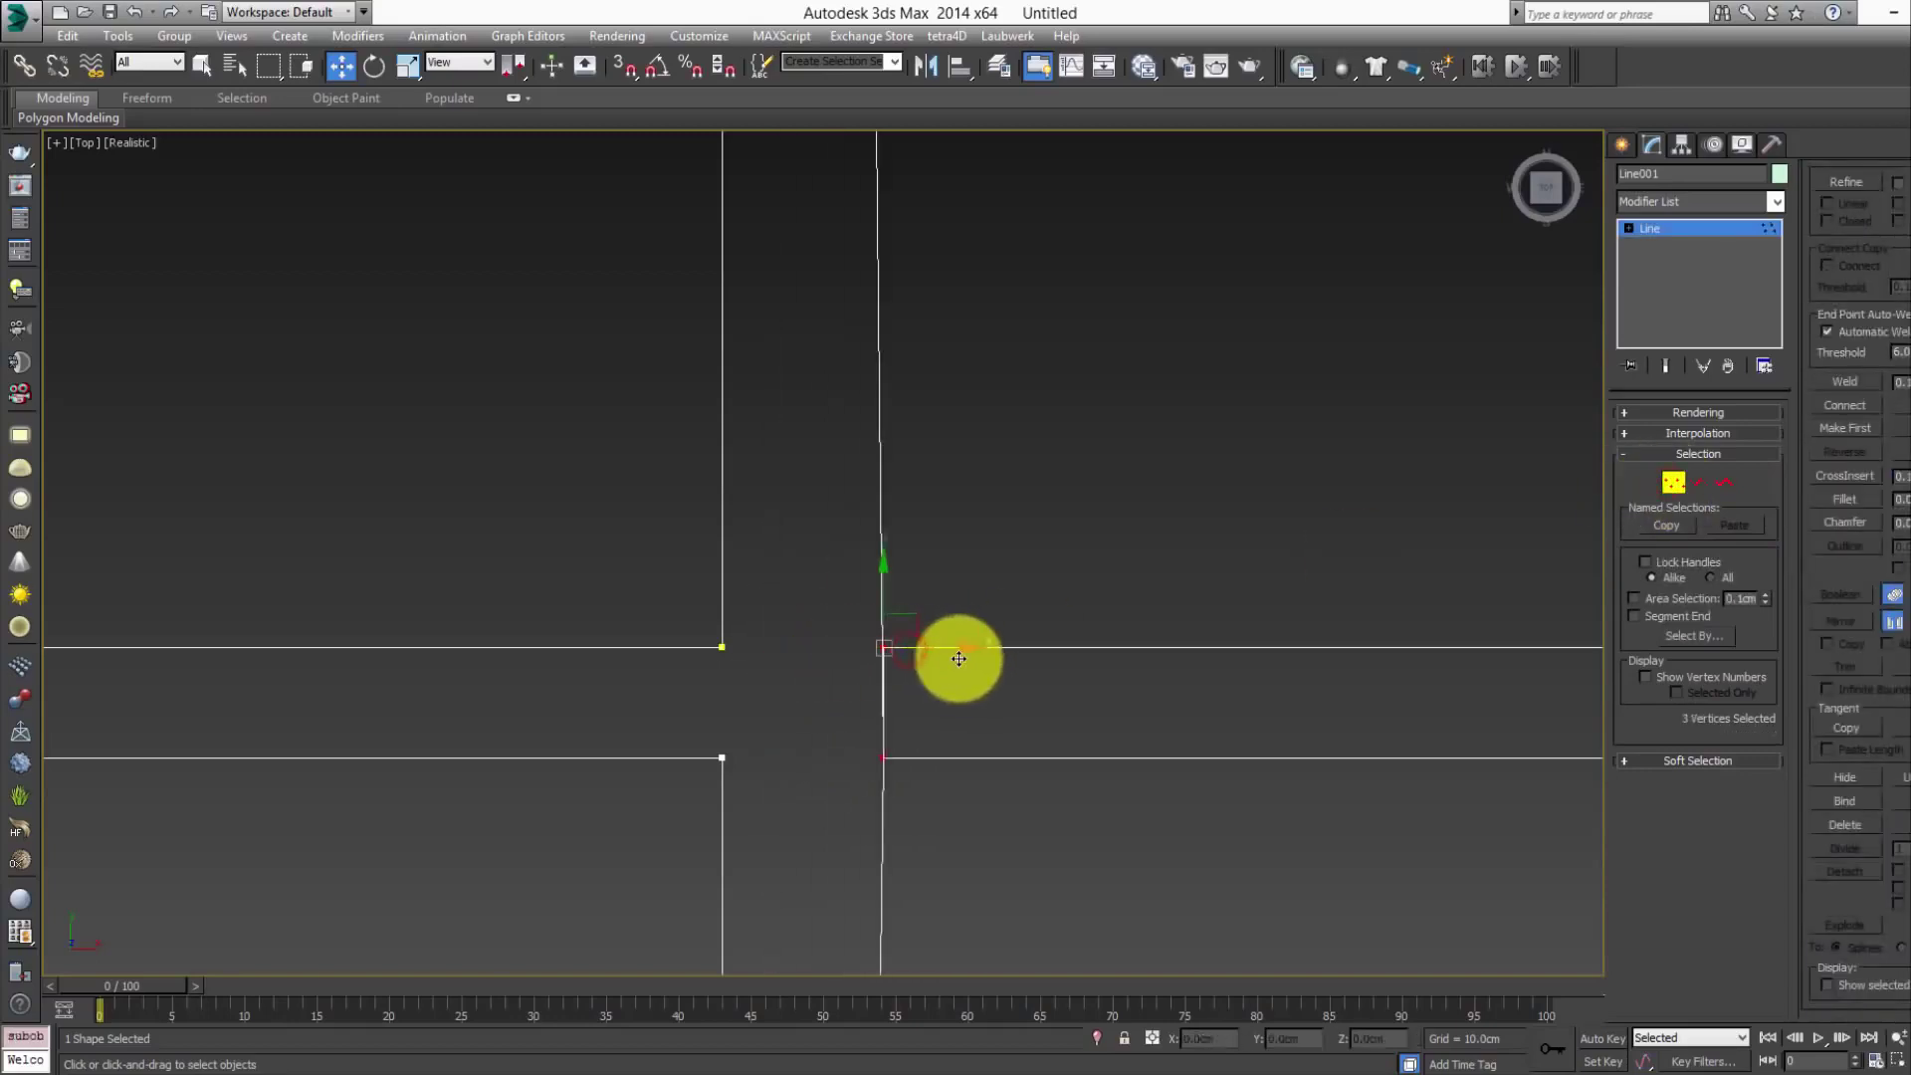
pyautogui.hotkey('ctrl', 'z')
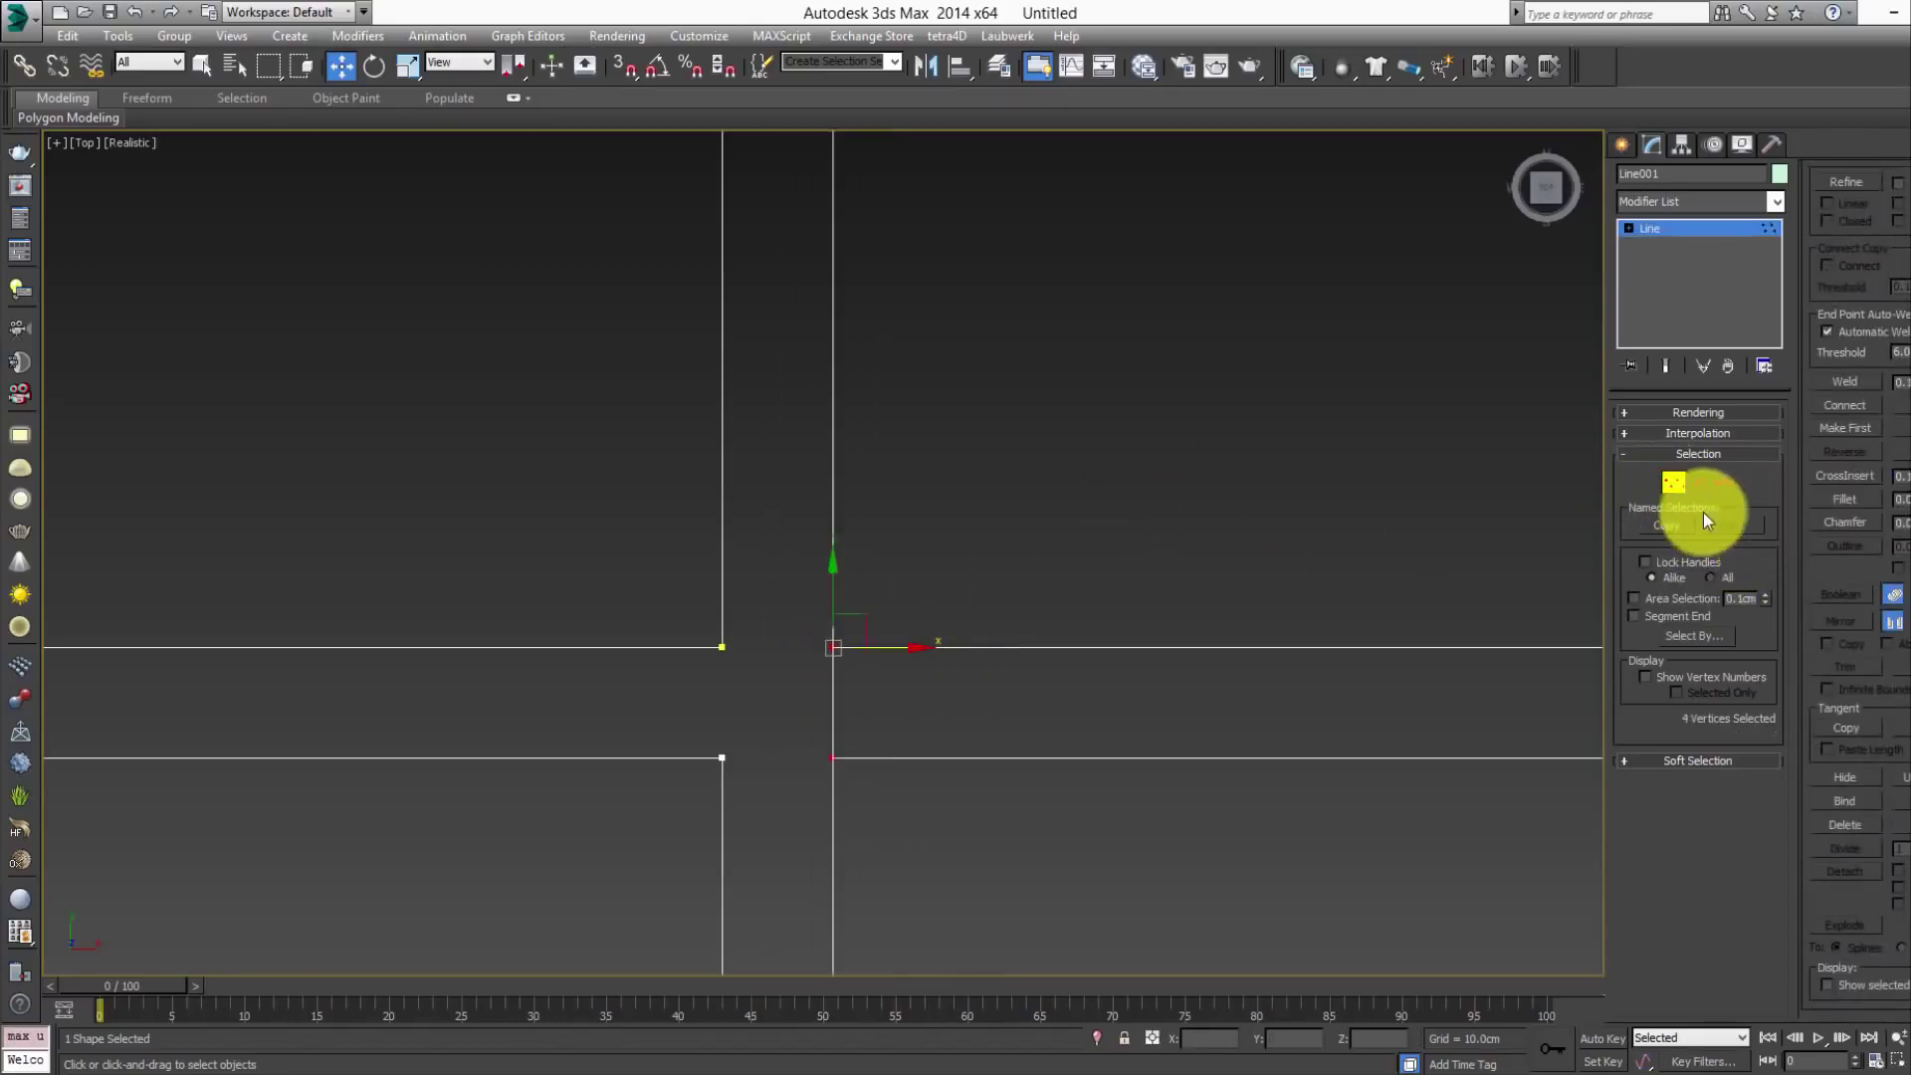
pyautogui.click(1701, 483)
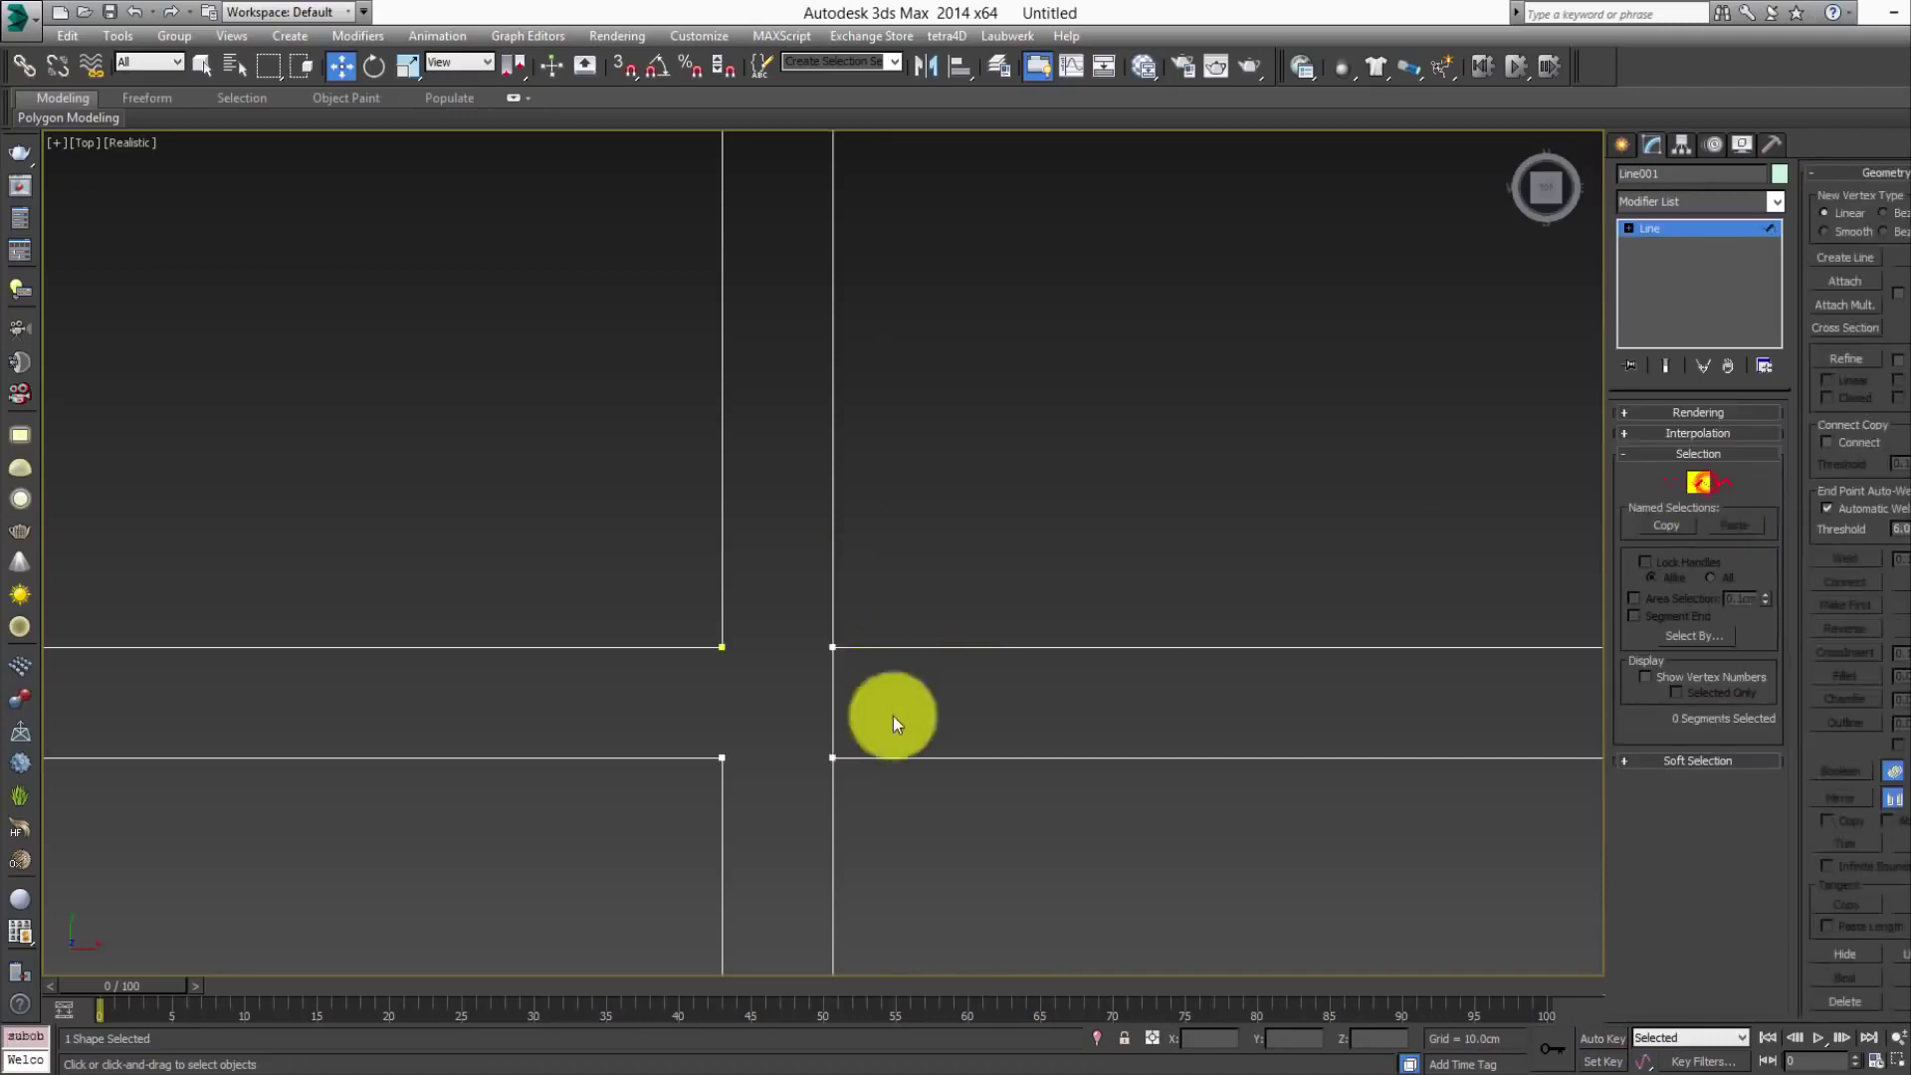
pyautogui.click(827, 697)
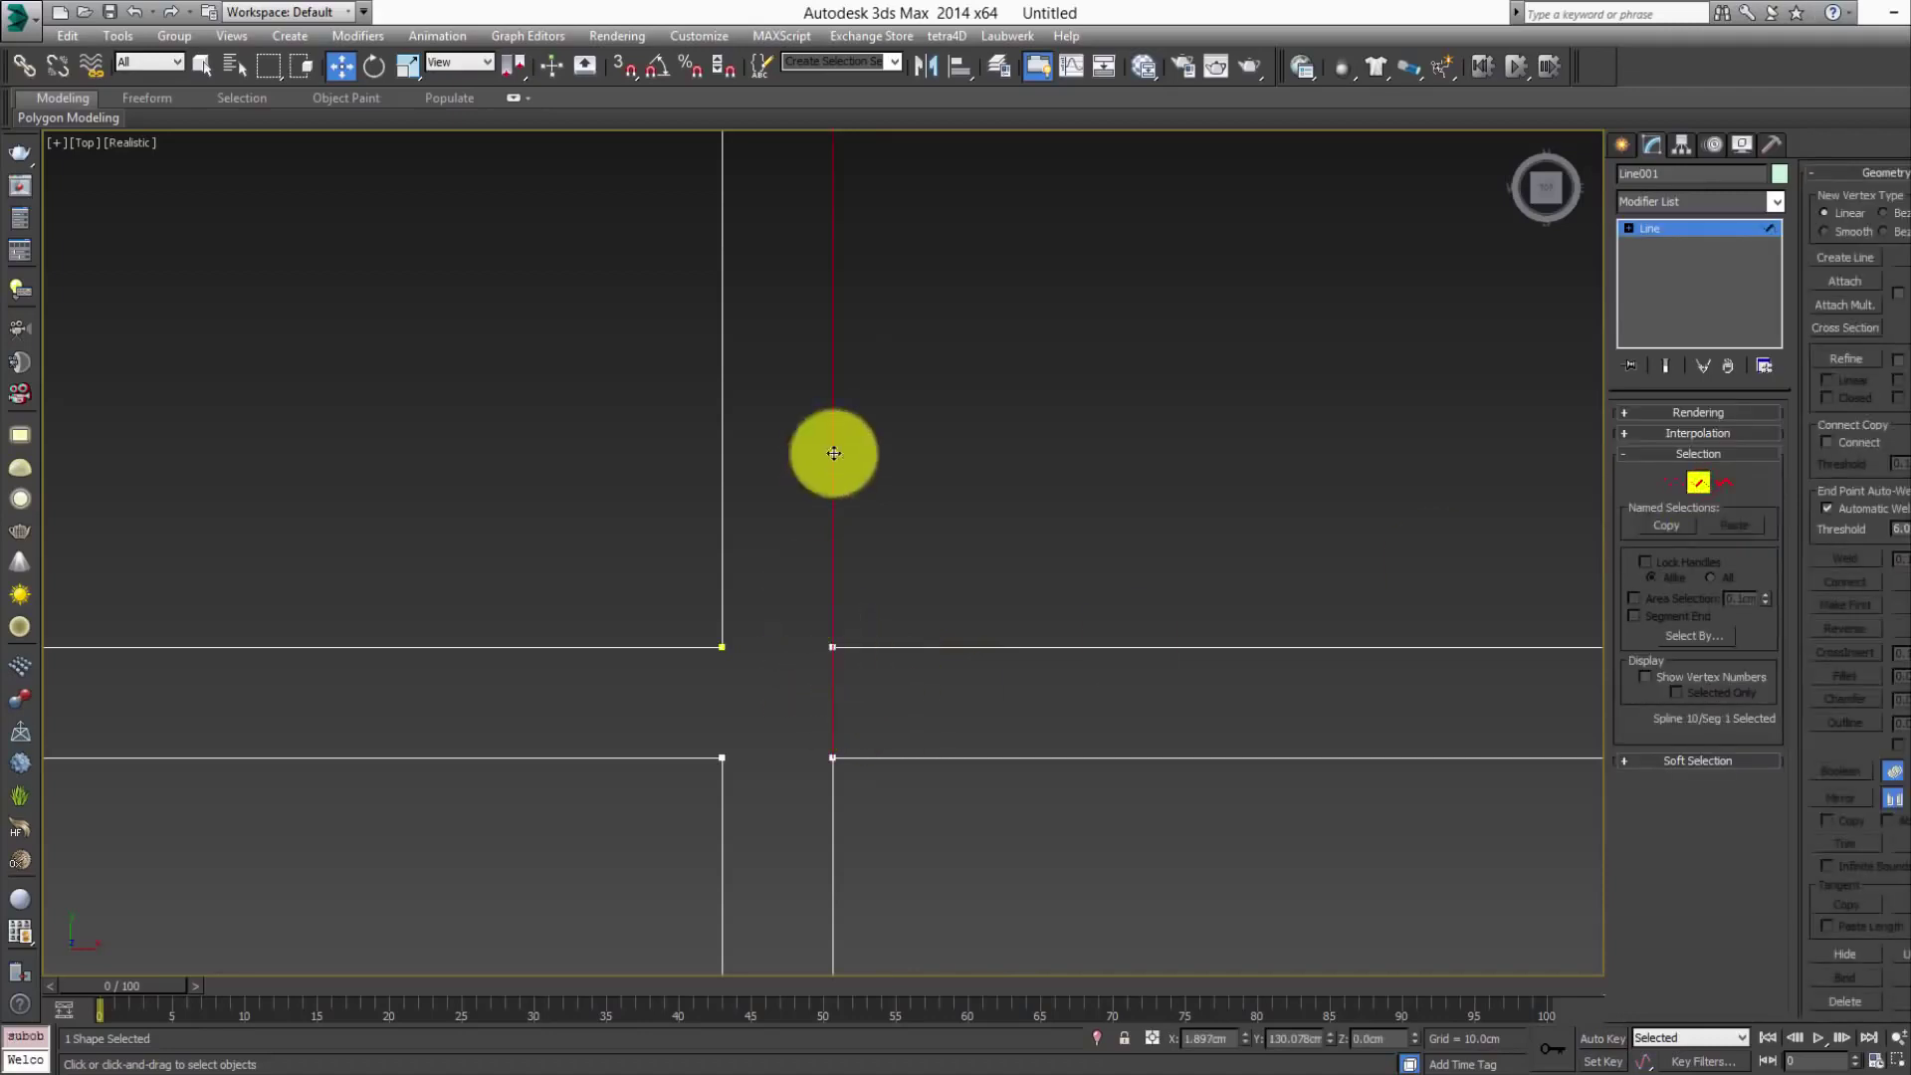
pyautogui.moveTo(832, 157); pyautogui.dragTo(836, 628, button='middle')
pyautogui.scroll(-3, 836, 628)
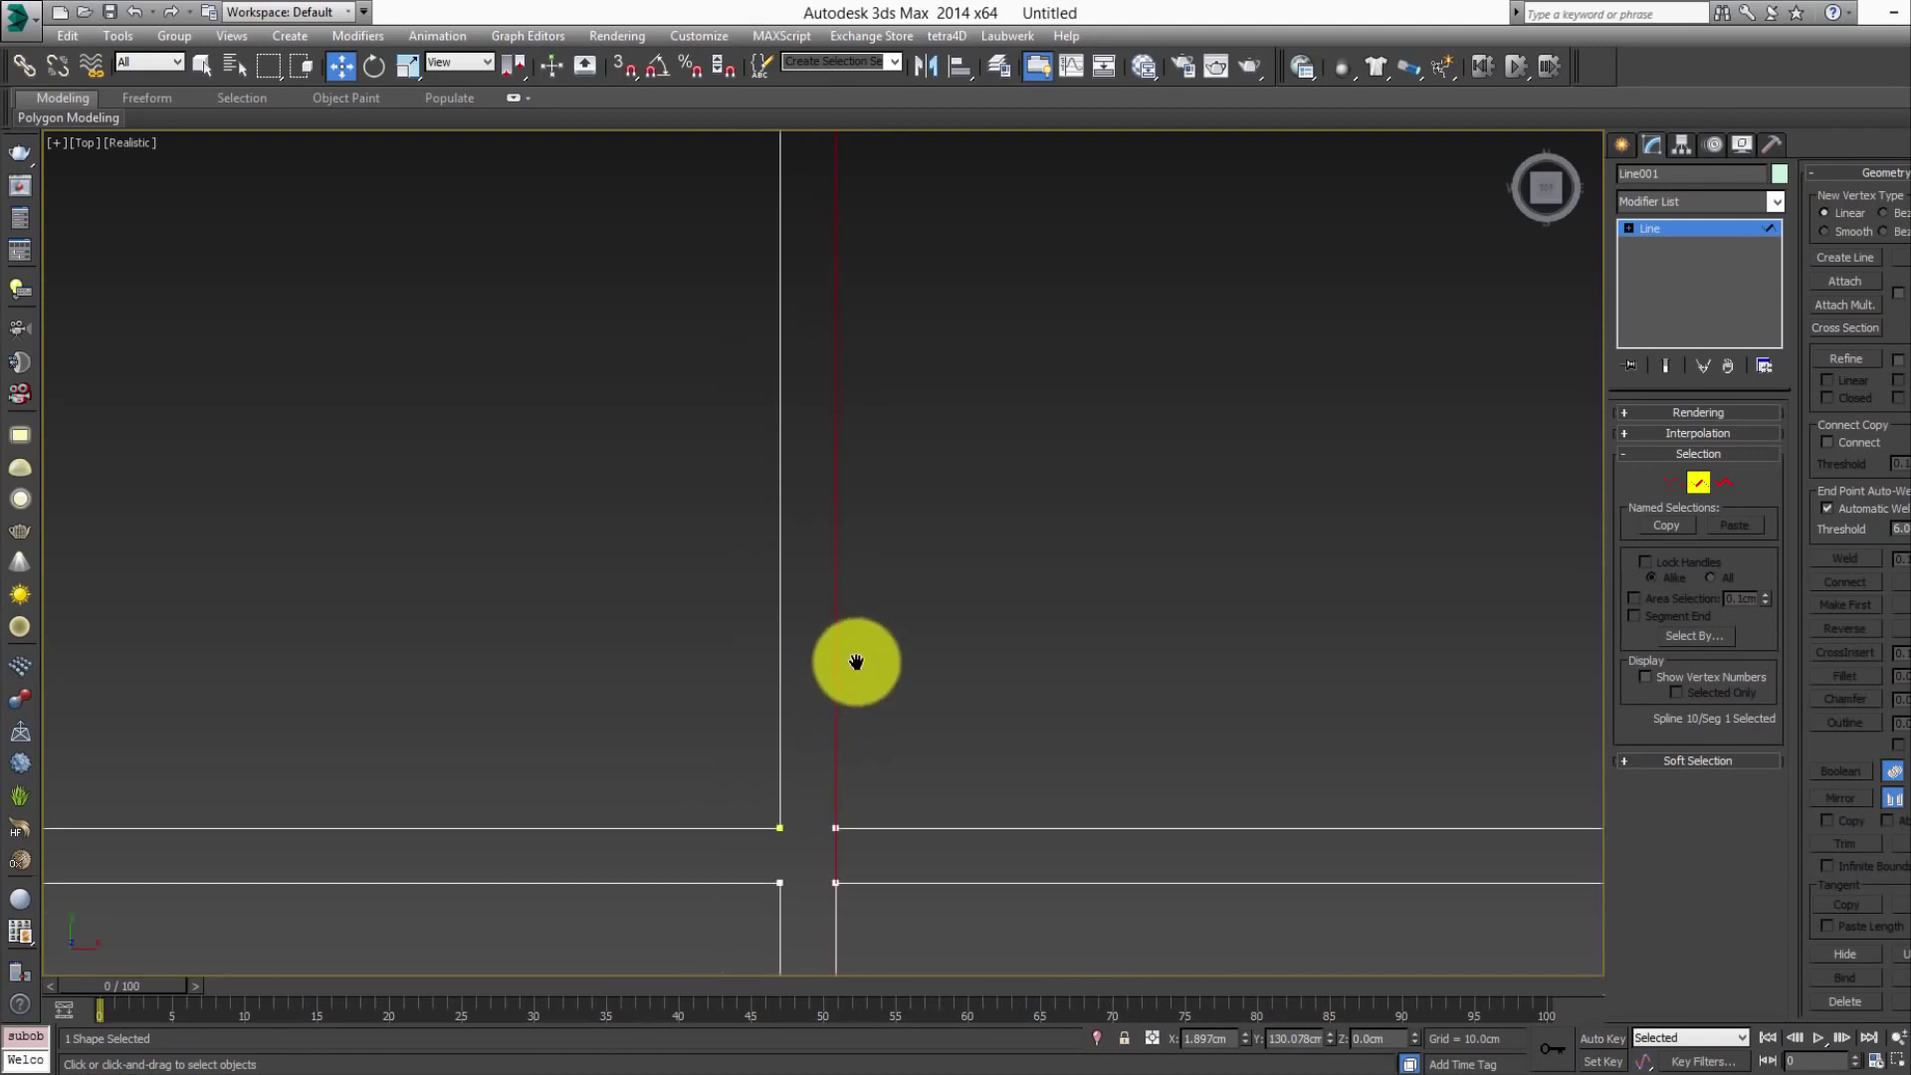
pyautogui.moveTo(841, 865); pyautogui.dragTo(850, 651, button='middle')
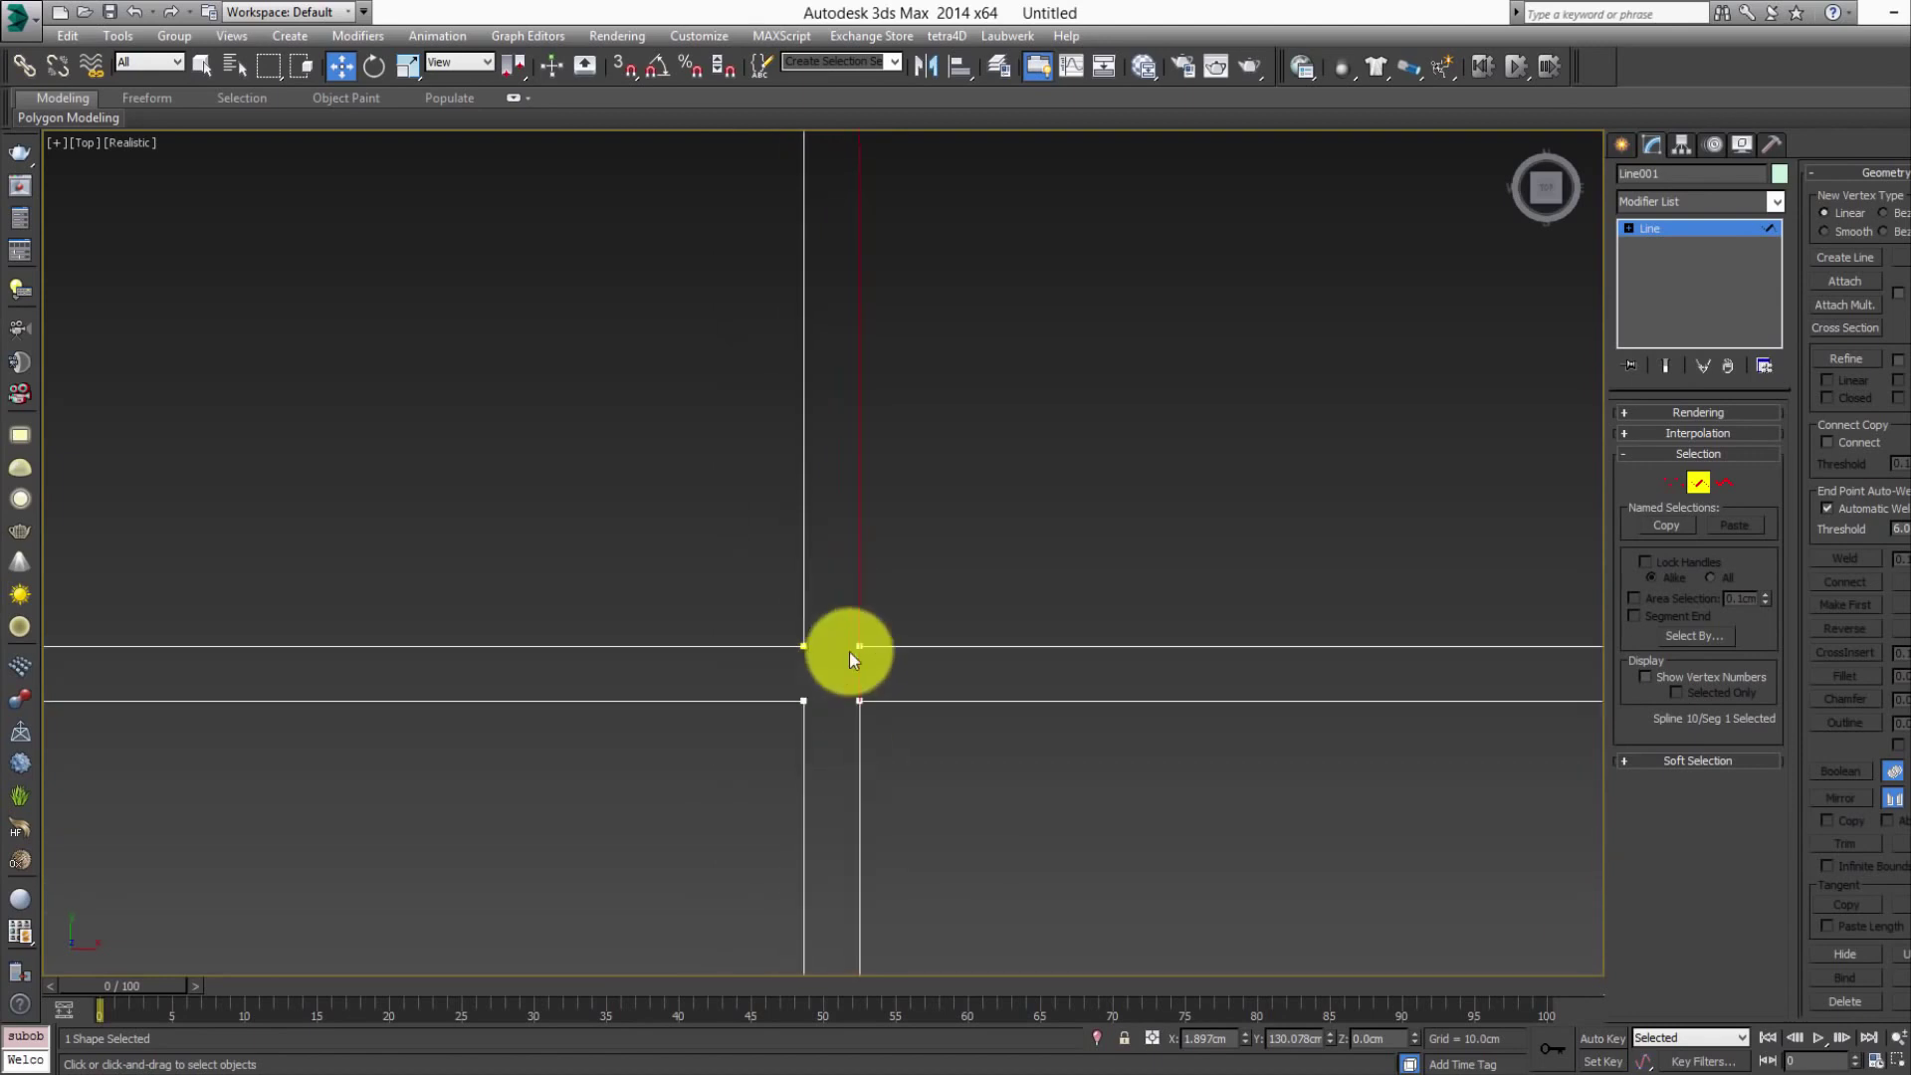
pyautogui.scroll(4, 852, 650)
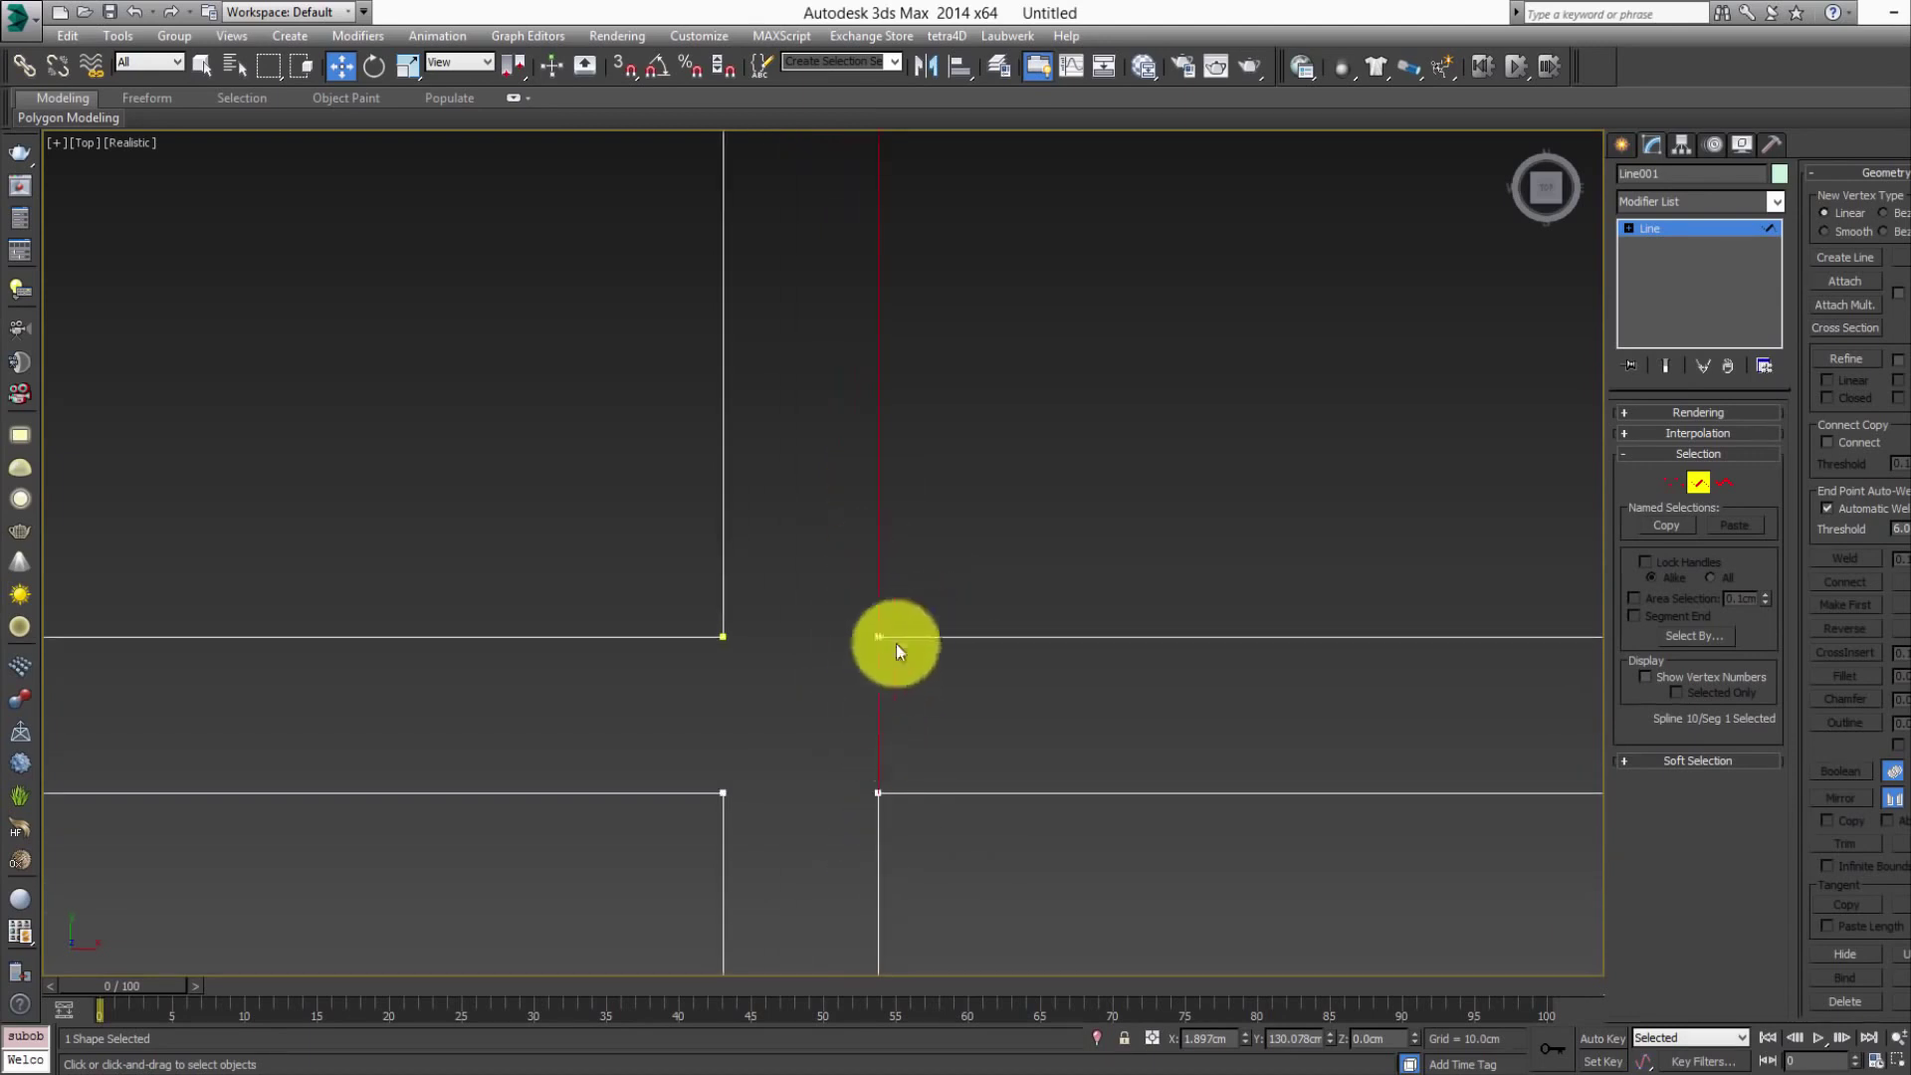
# - Slide the junction corner vertex left along X so the wall line runs diagonally
pyautogui.click(1674, 480)
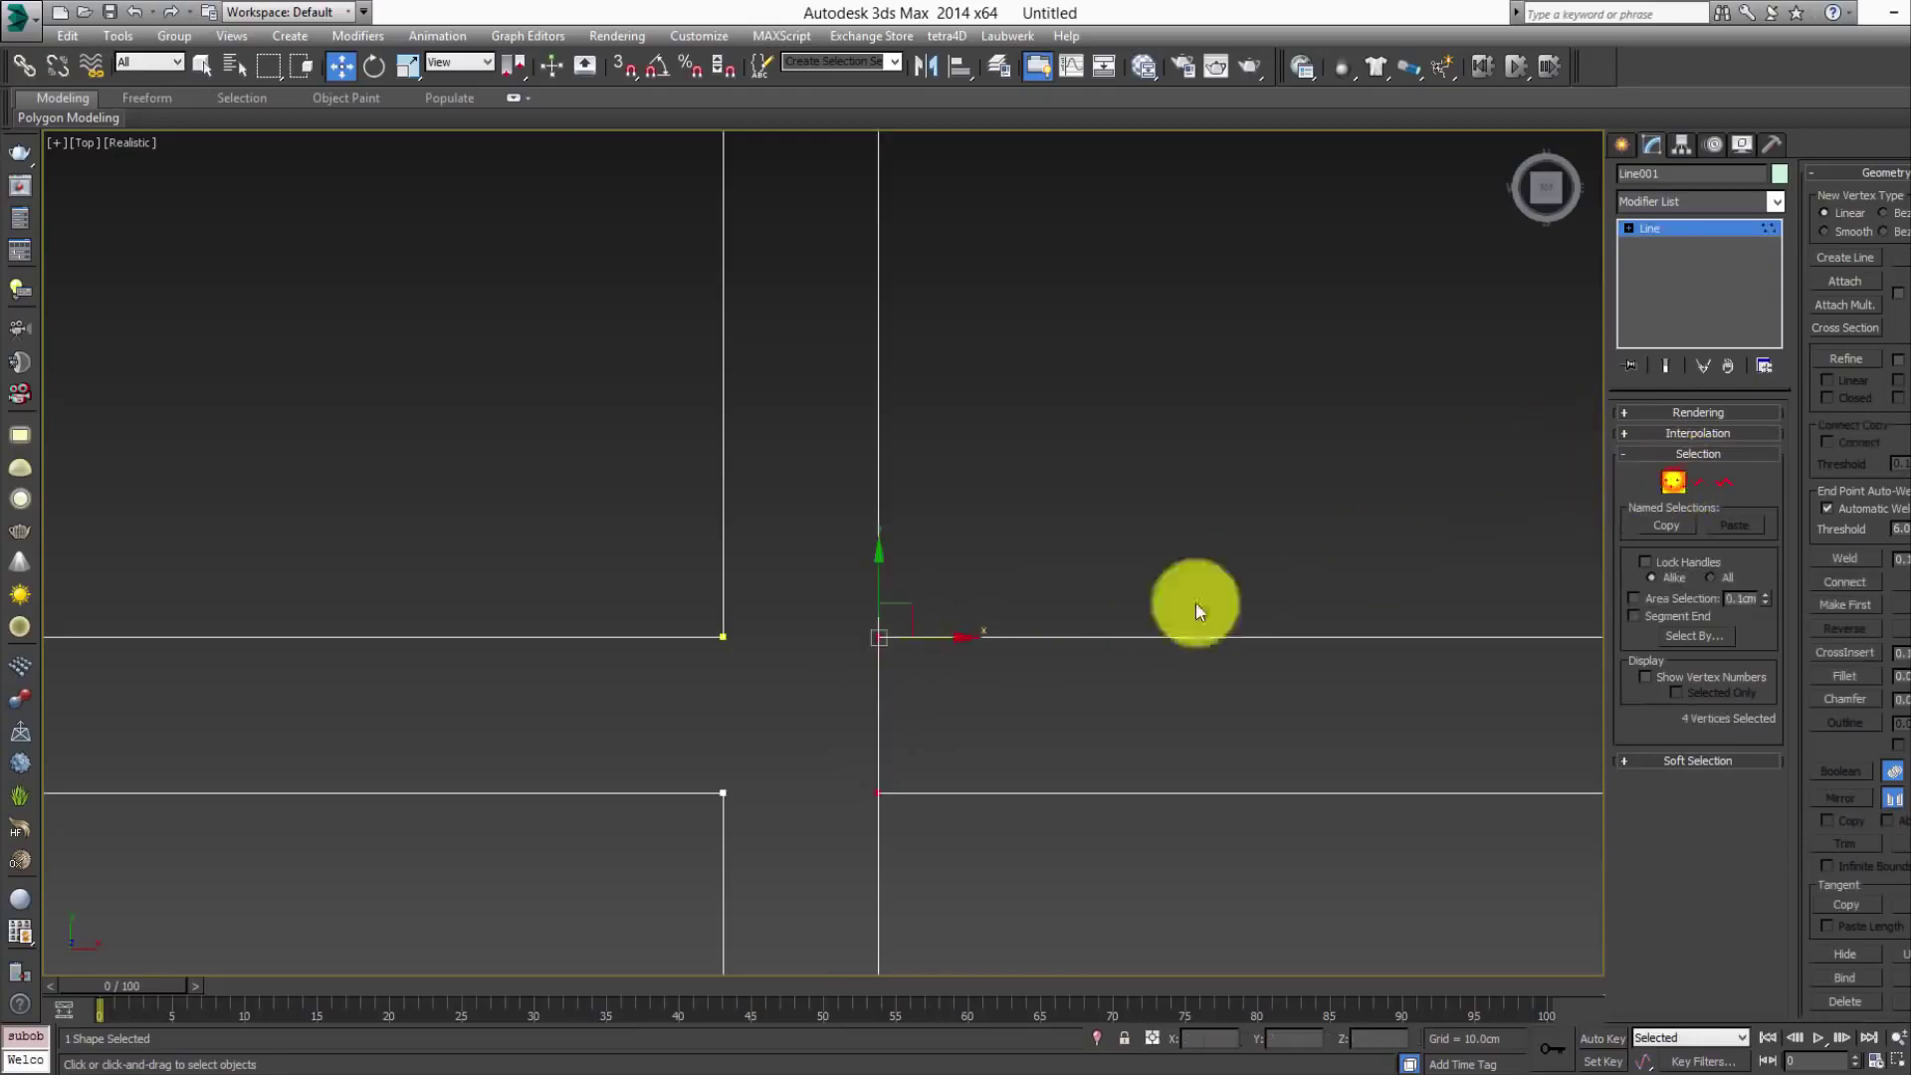
pyautogui.click(876, 638)
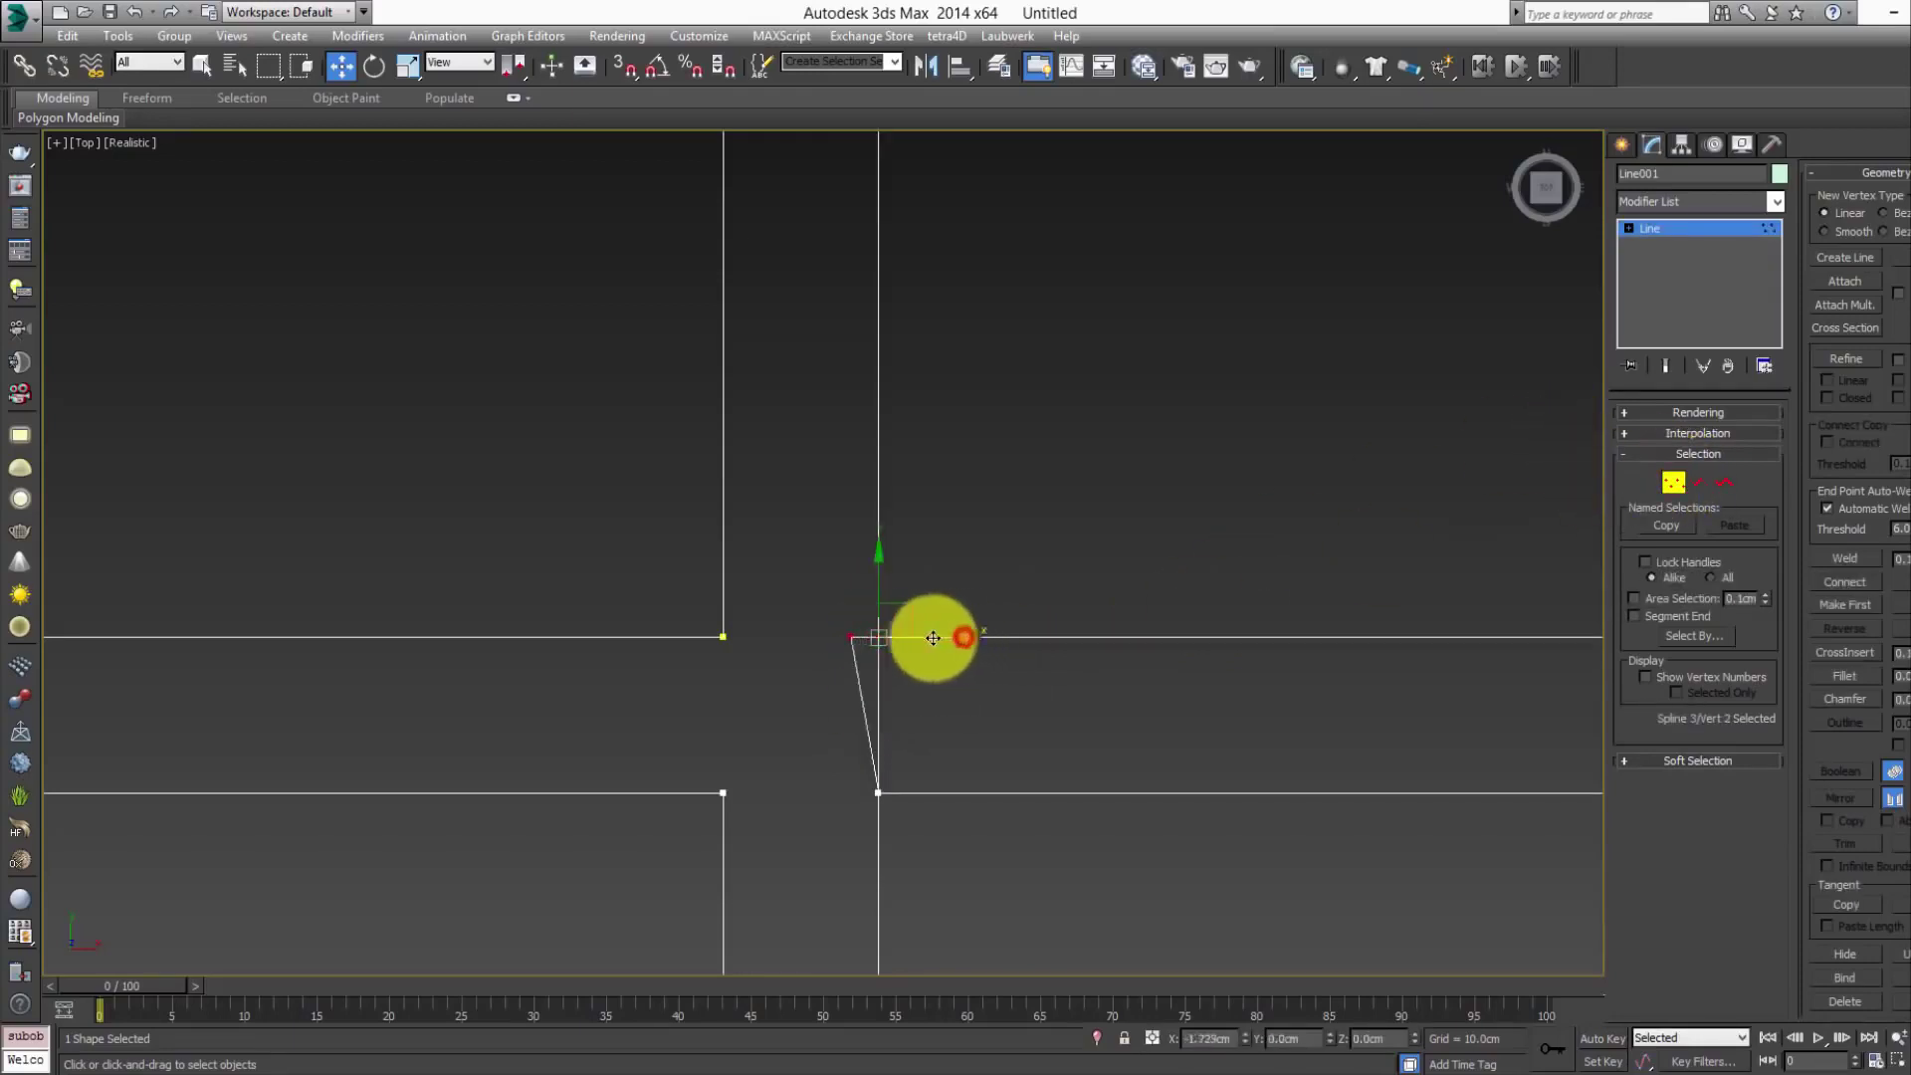
pyautogui.moveTo(975, 637); pyautogui.dragTo(884, 637)
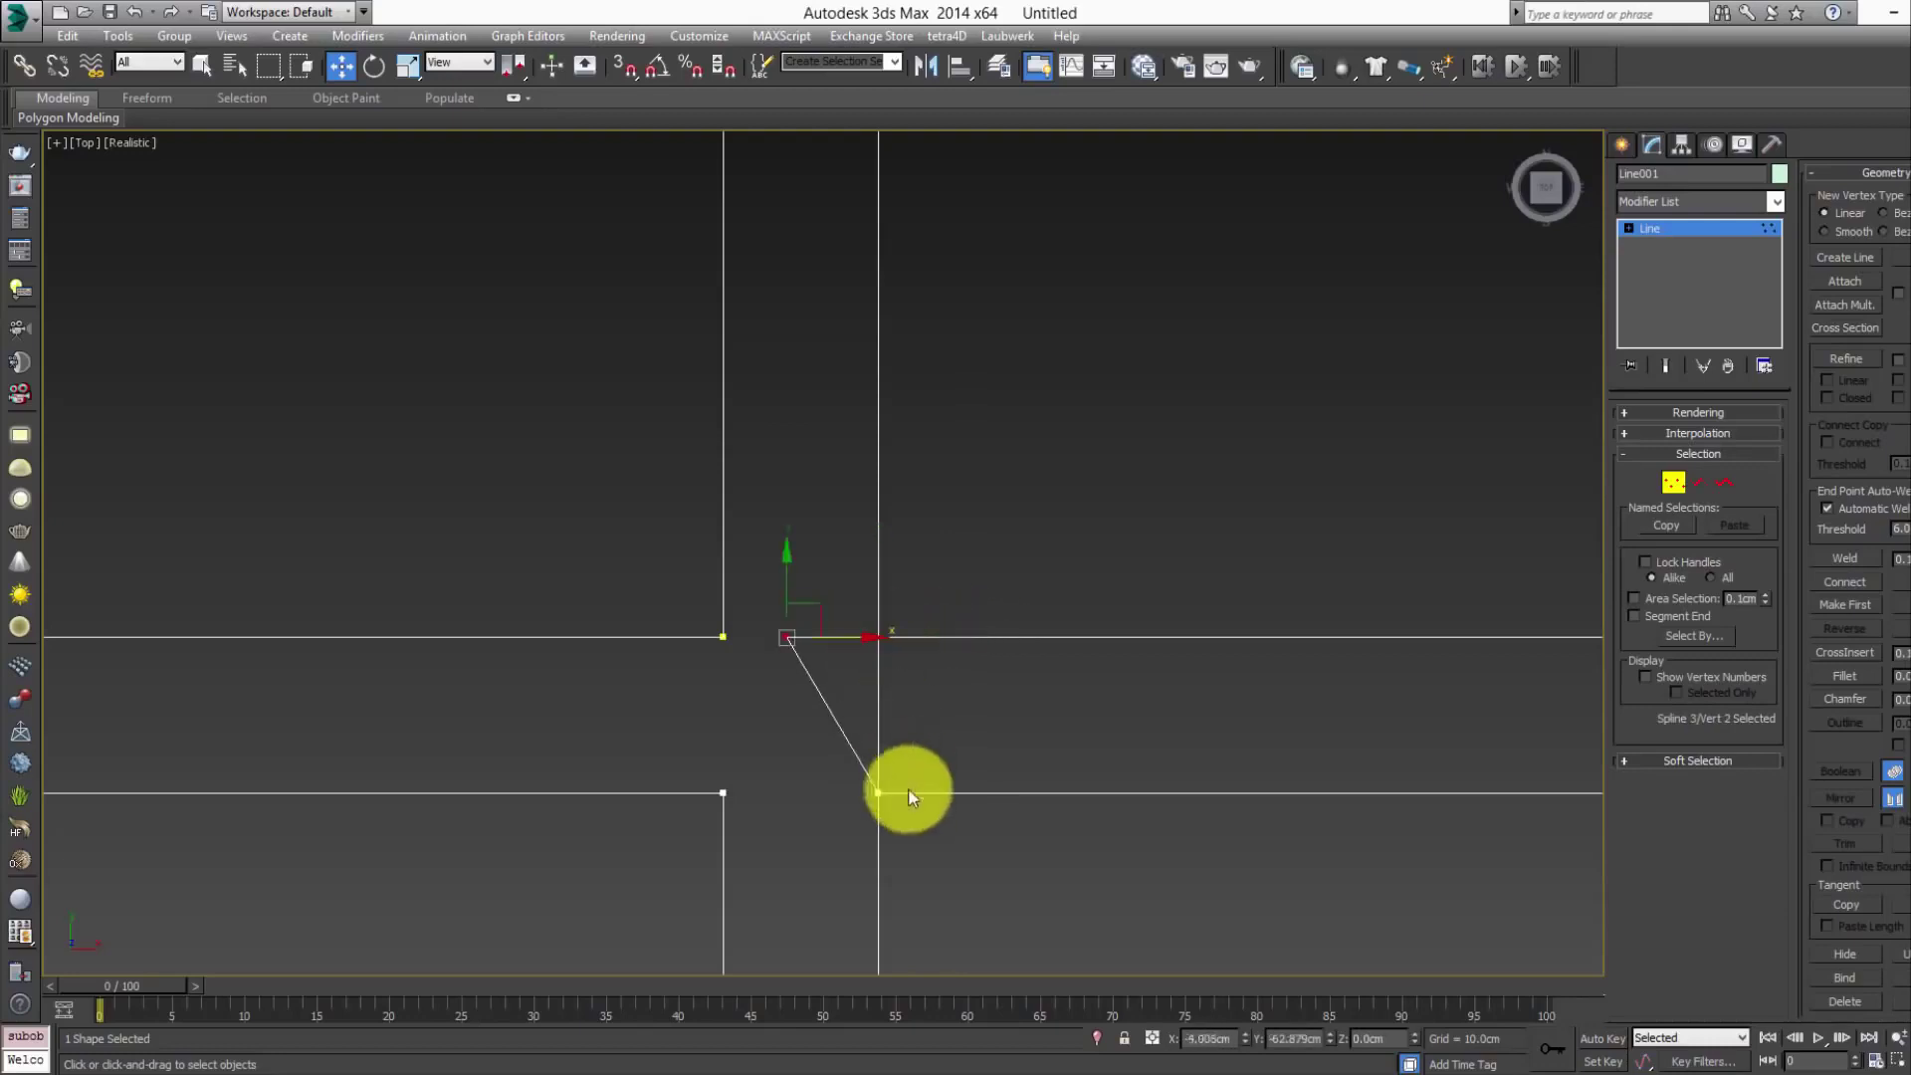
pyautogui.click(879, 797)
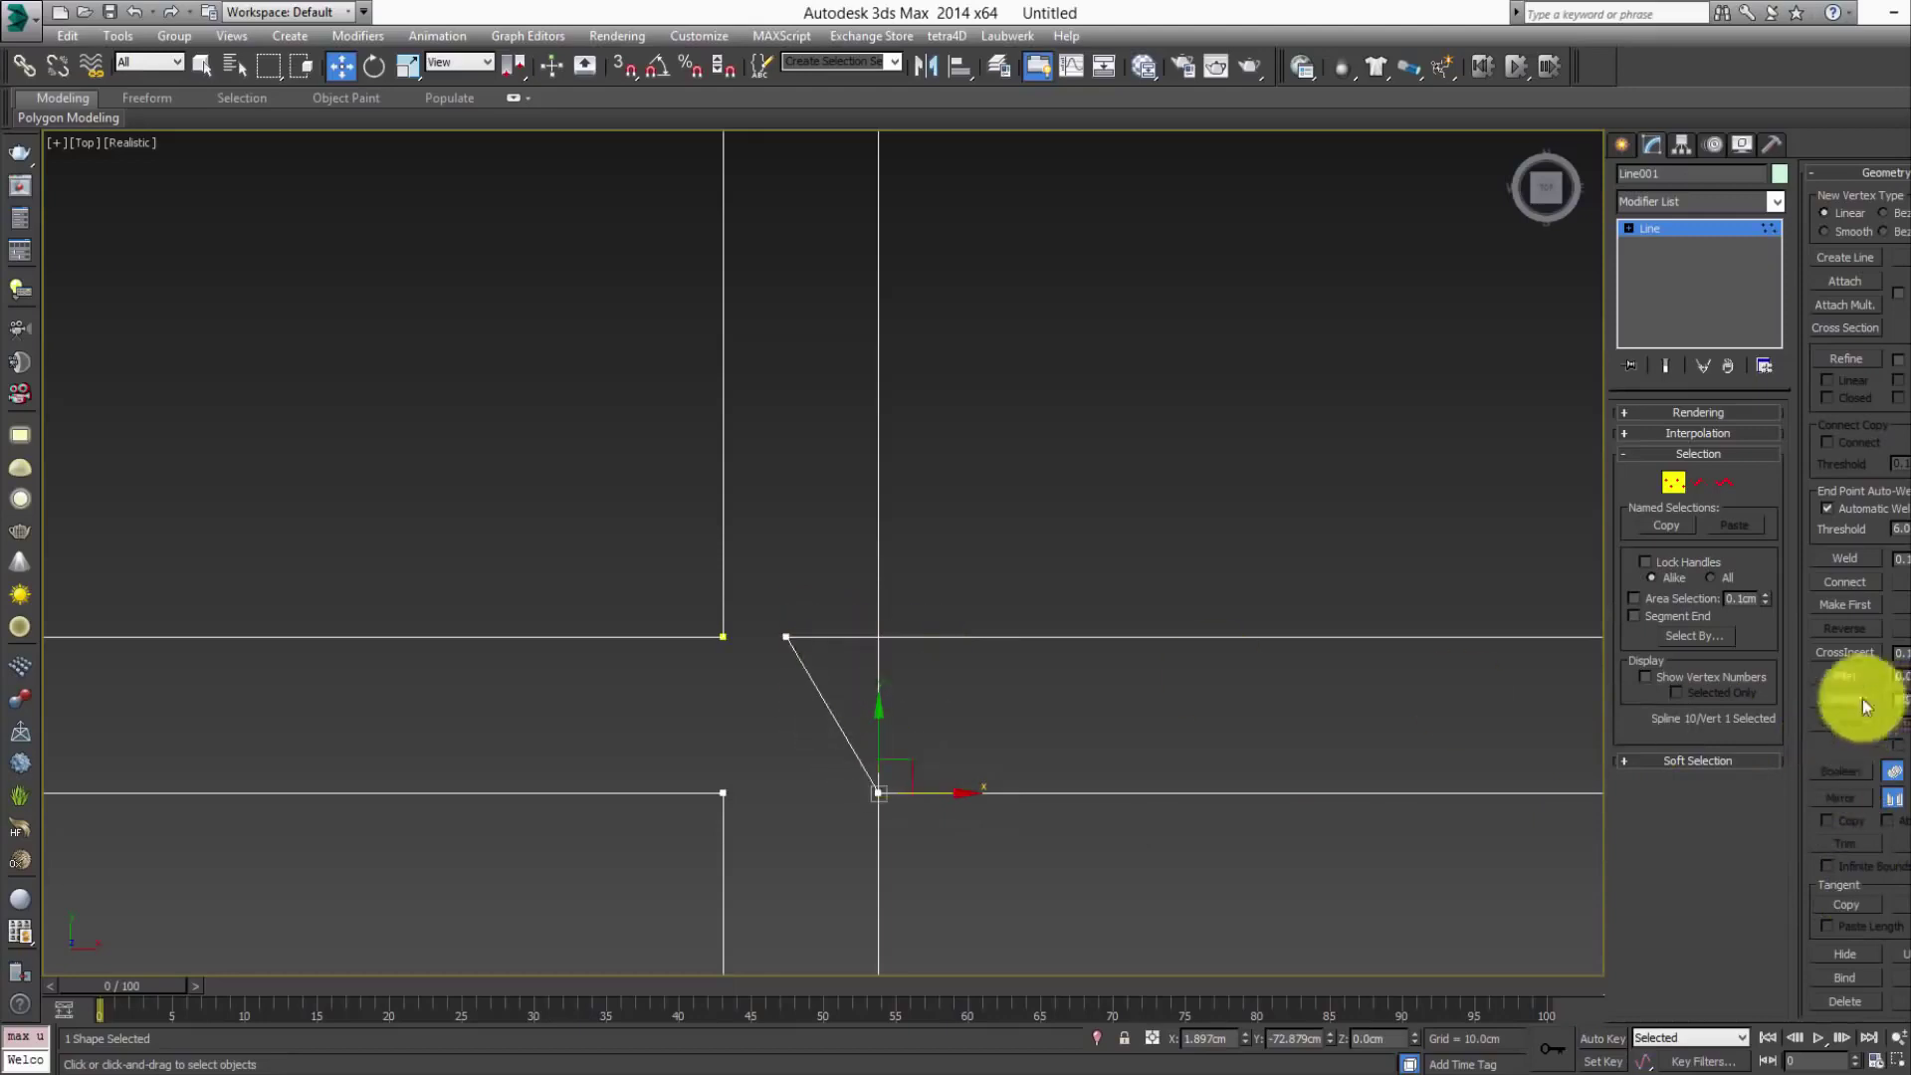
pyautogui.click(1720, 484)
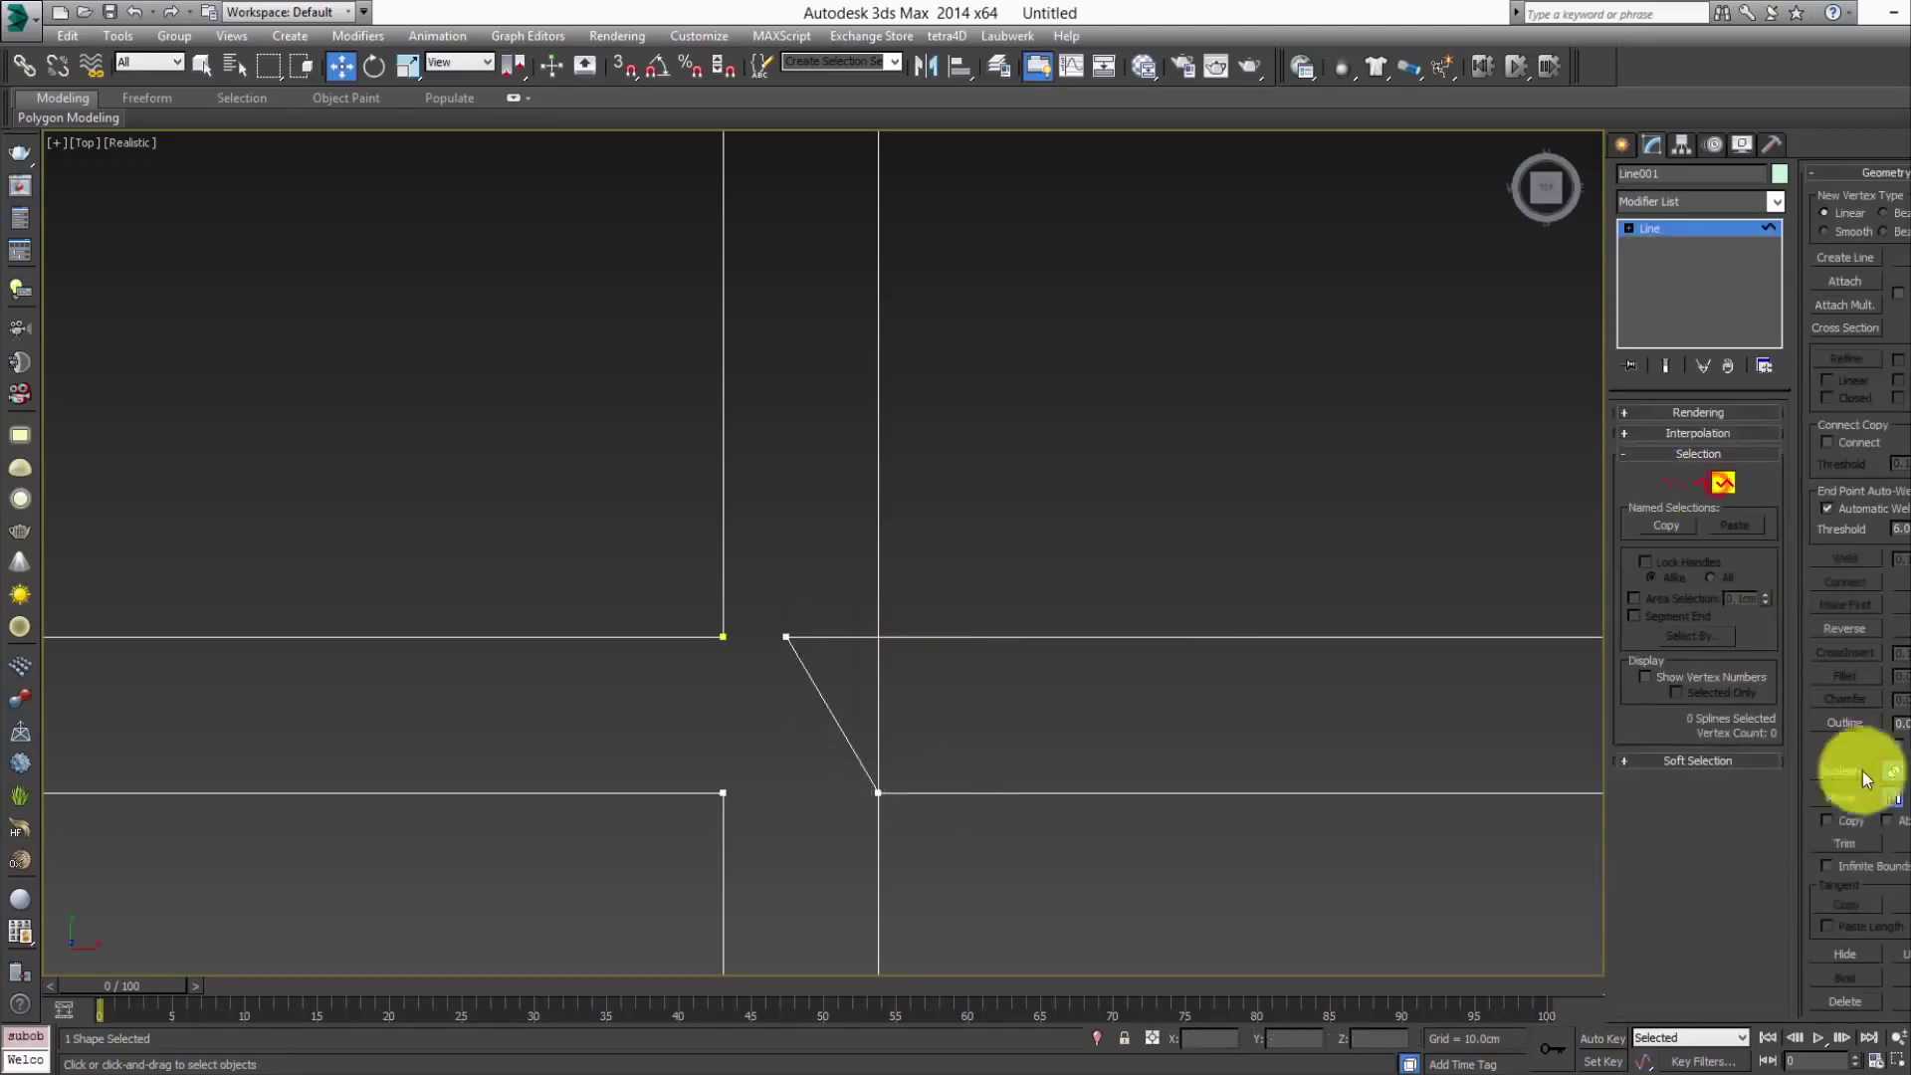
# - Trim away the diagonal segment from the floor-plan spline
pyautogui.click(1846, 842)
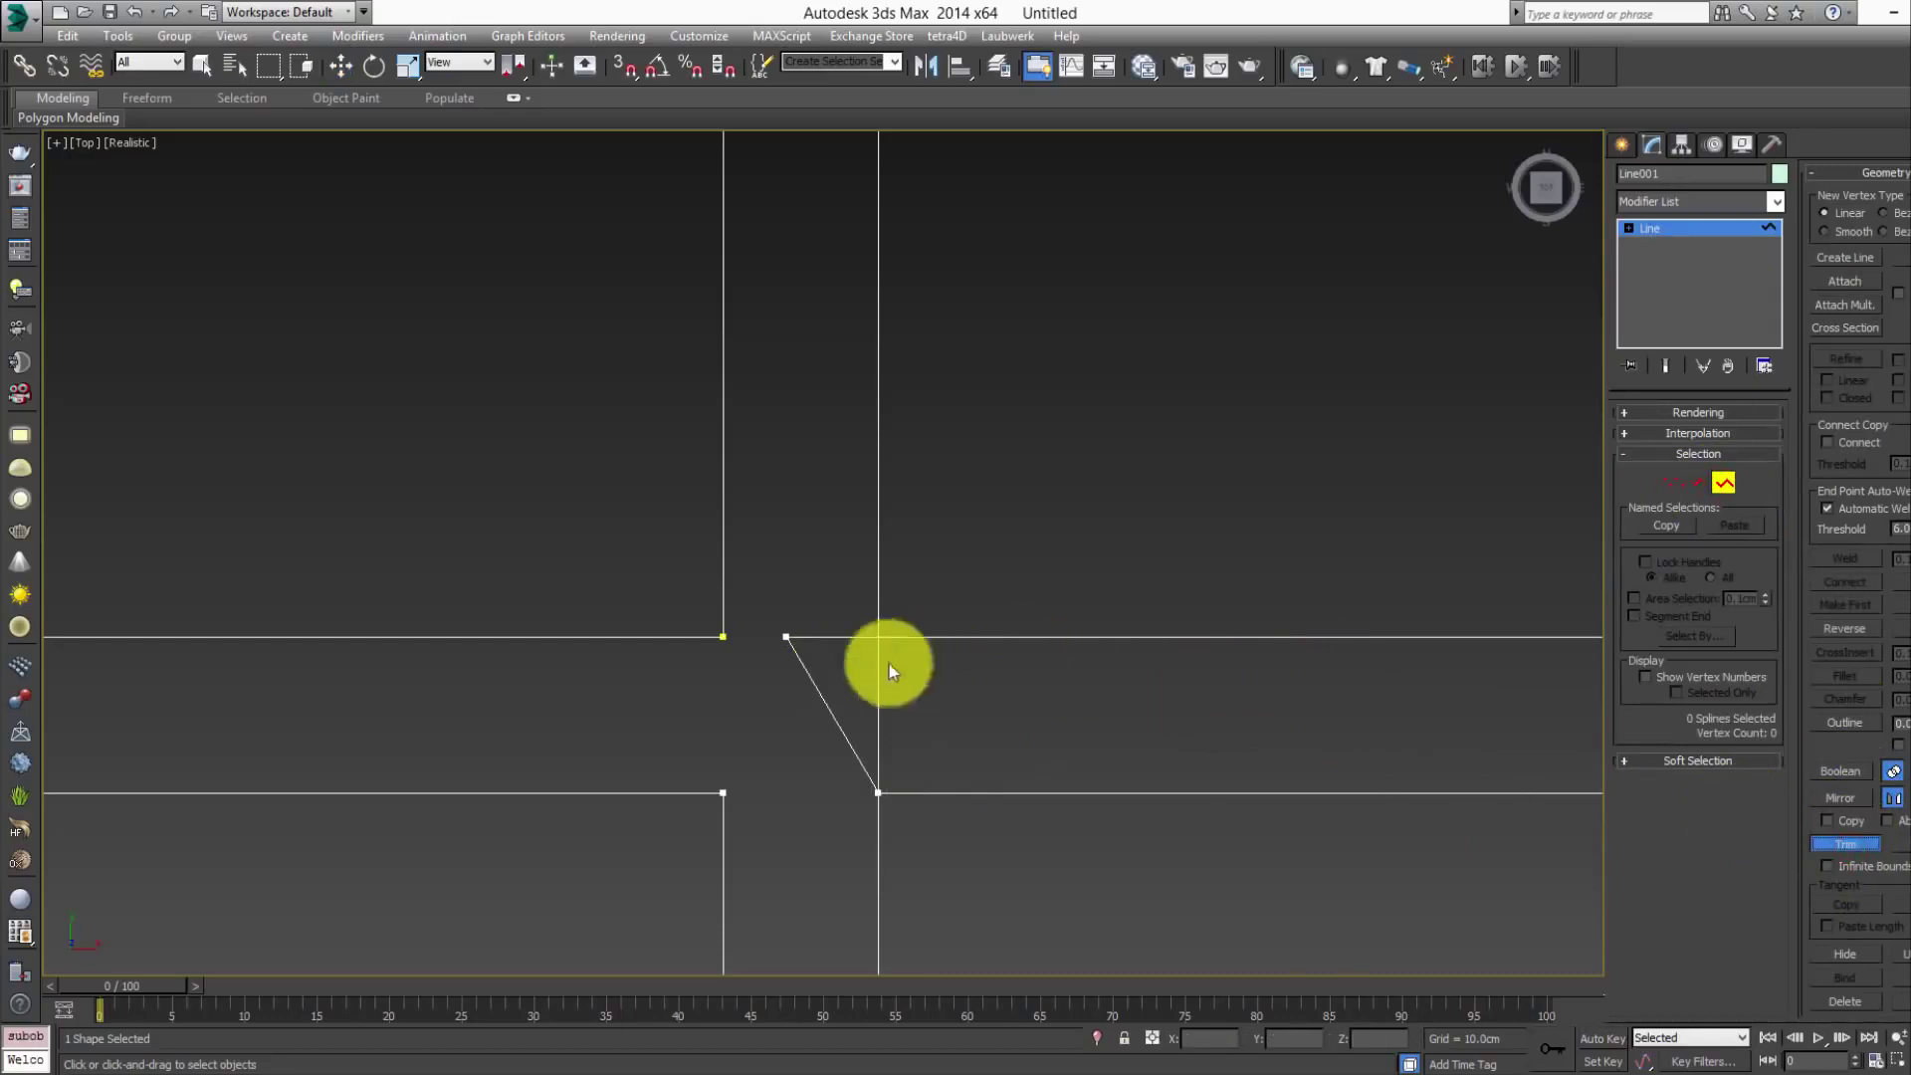
pyautogui.click(815, 678)
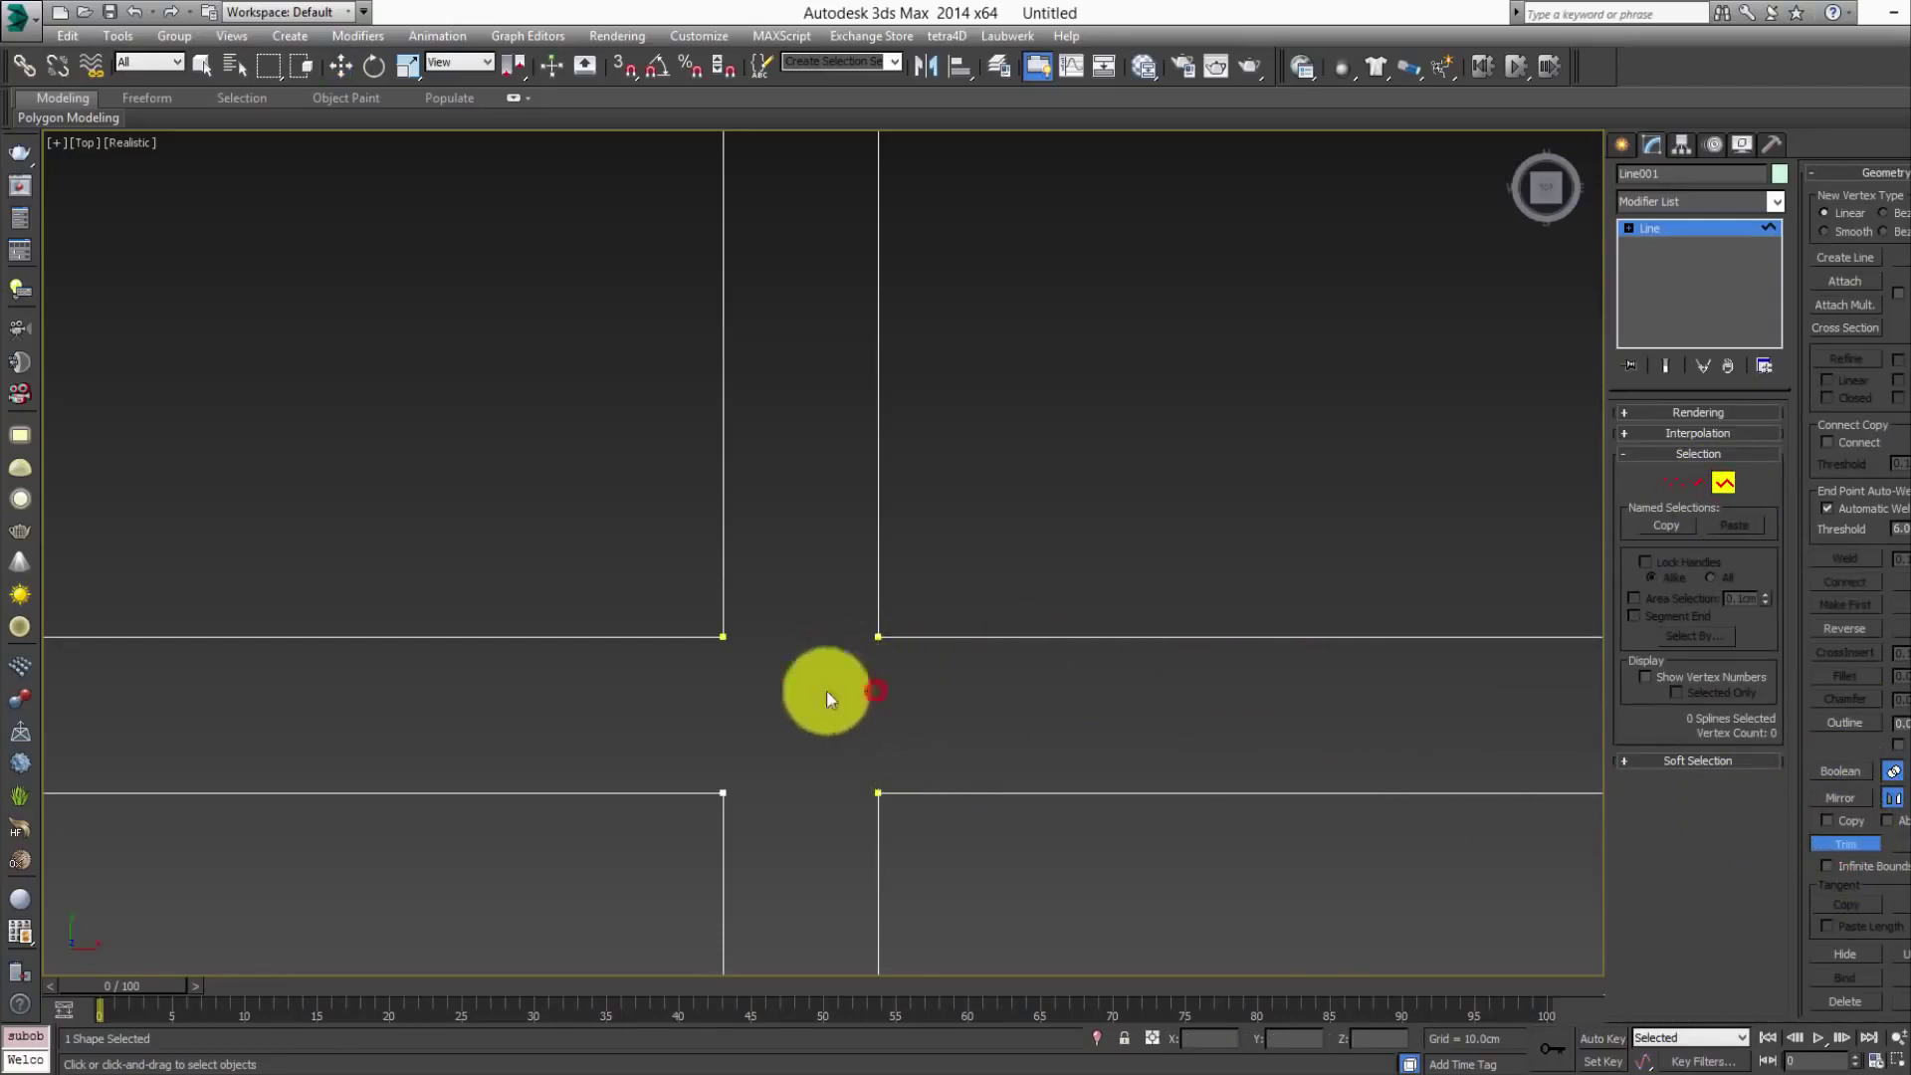
pyautogui.scroll(-5, 757, 657)
pyautogui.rightClick(990, 610)
pyautogui.moveTo(731, 544); pyautogui.dragTo(759, 576, button='middle')
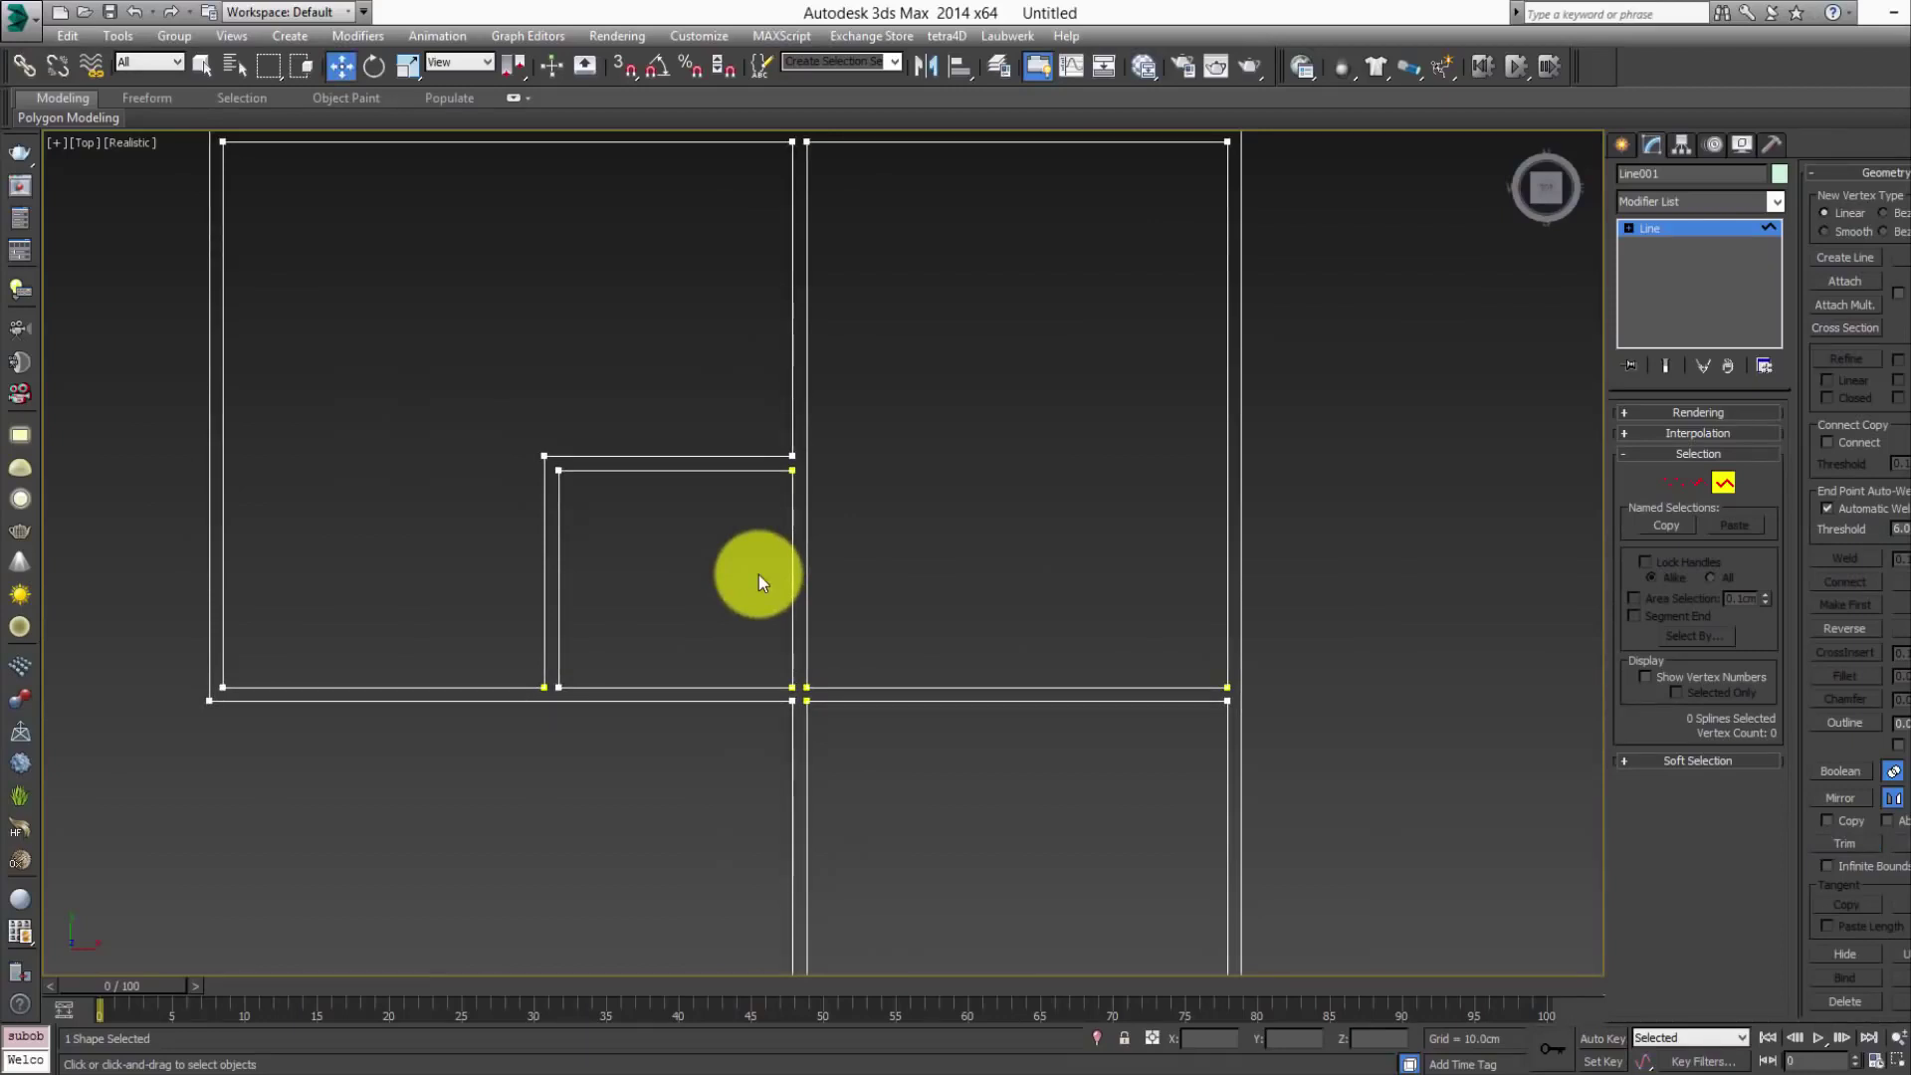
pyautogui.scroll(-4, 759, 575)
pyautogui.moveTo(803, 627); pyautogui.dragTo(956, 563, button='middle')
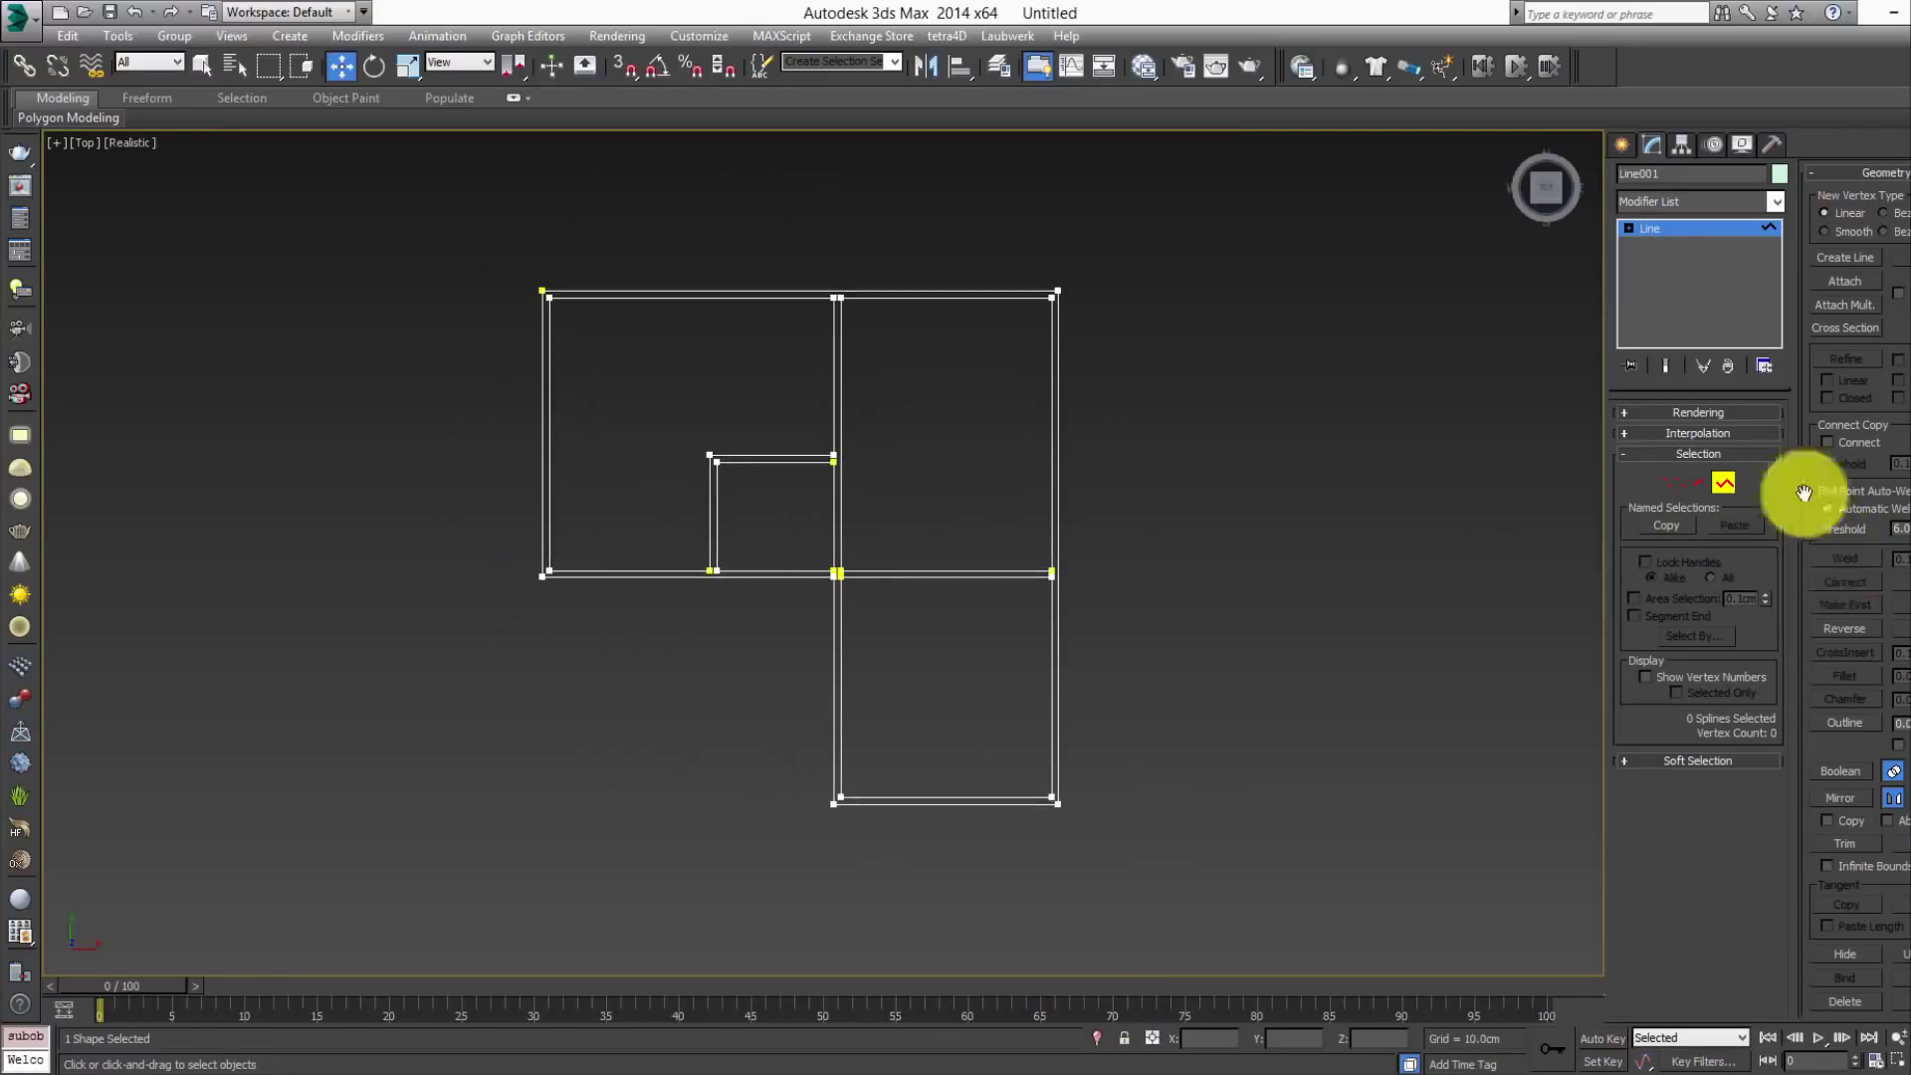
# - Weld all overlapping floor-plan vertices (11 of 35), then exit sub-object mode
pyautogui.click(1672, 484)
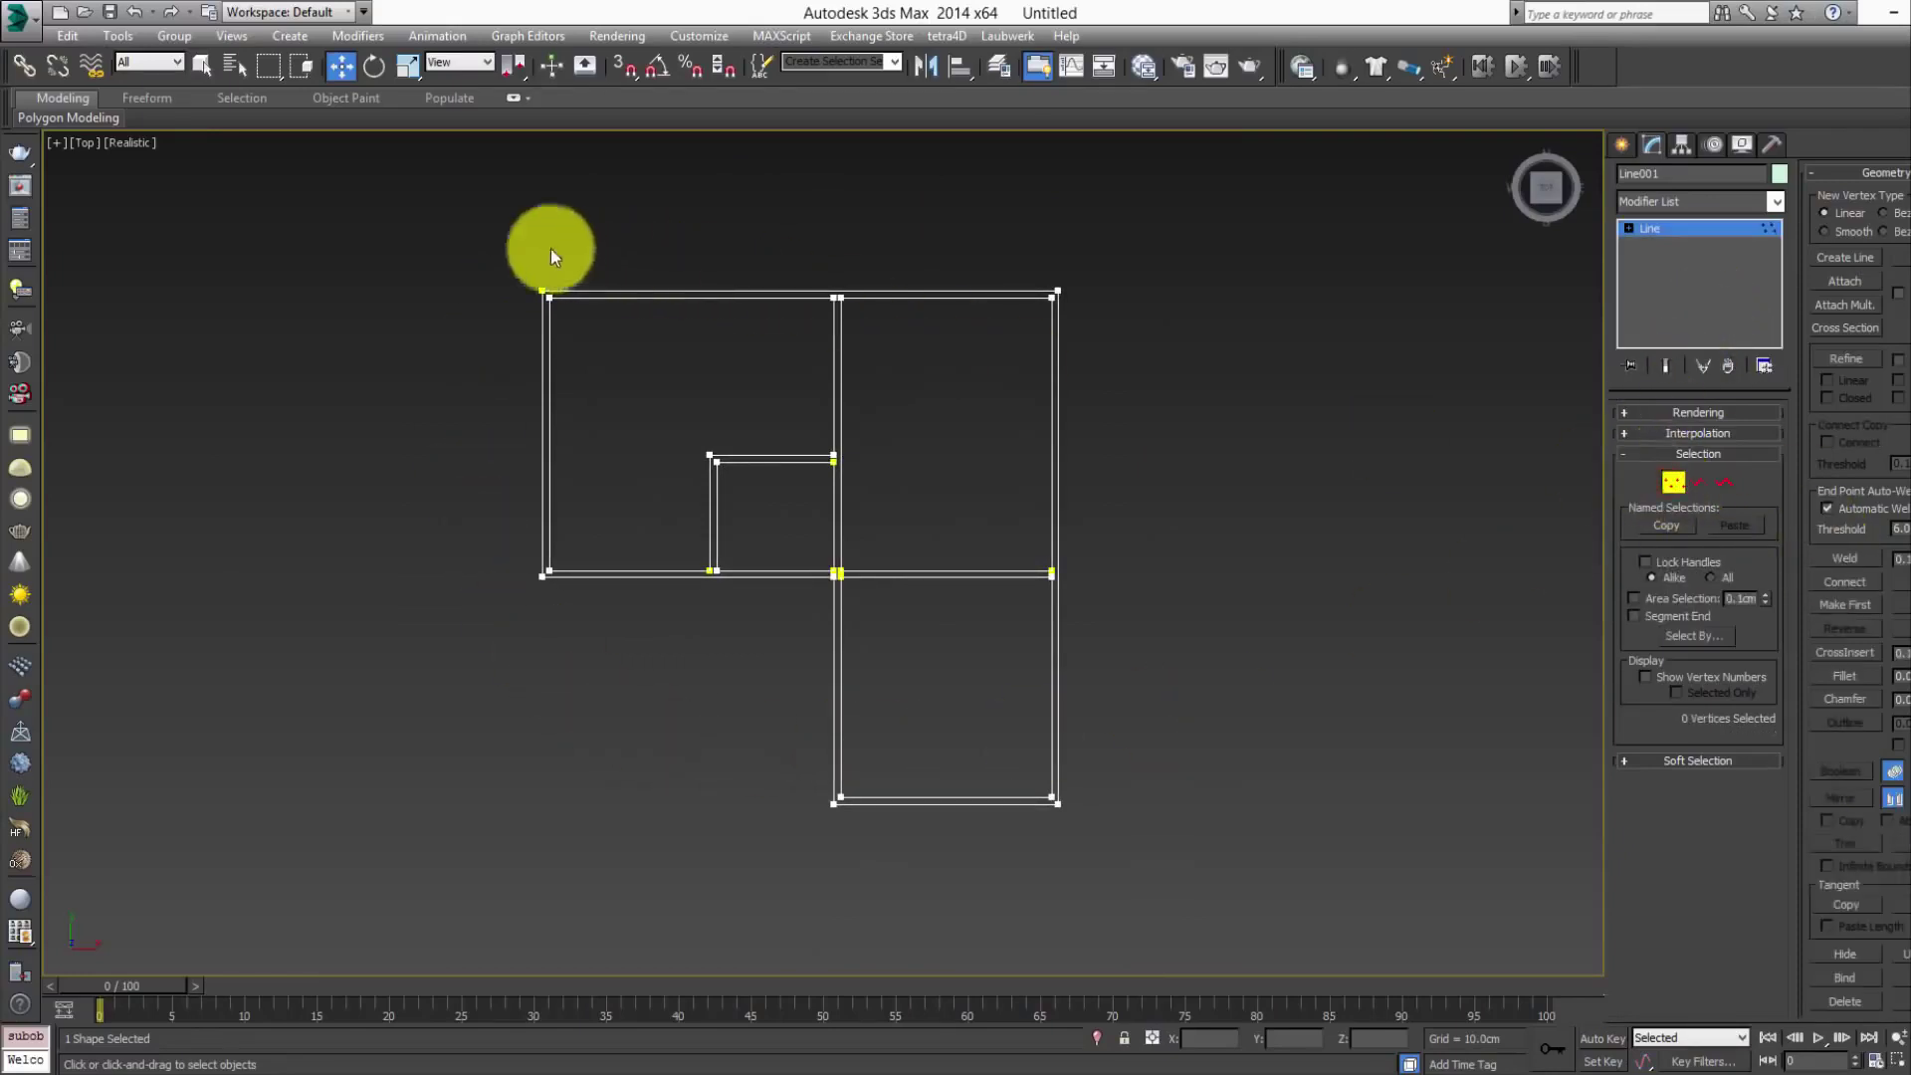
pyautogui.moveTo(1171, 798); pyautogui.dragTo(1262, 886)
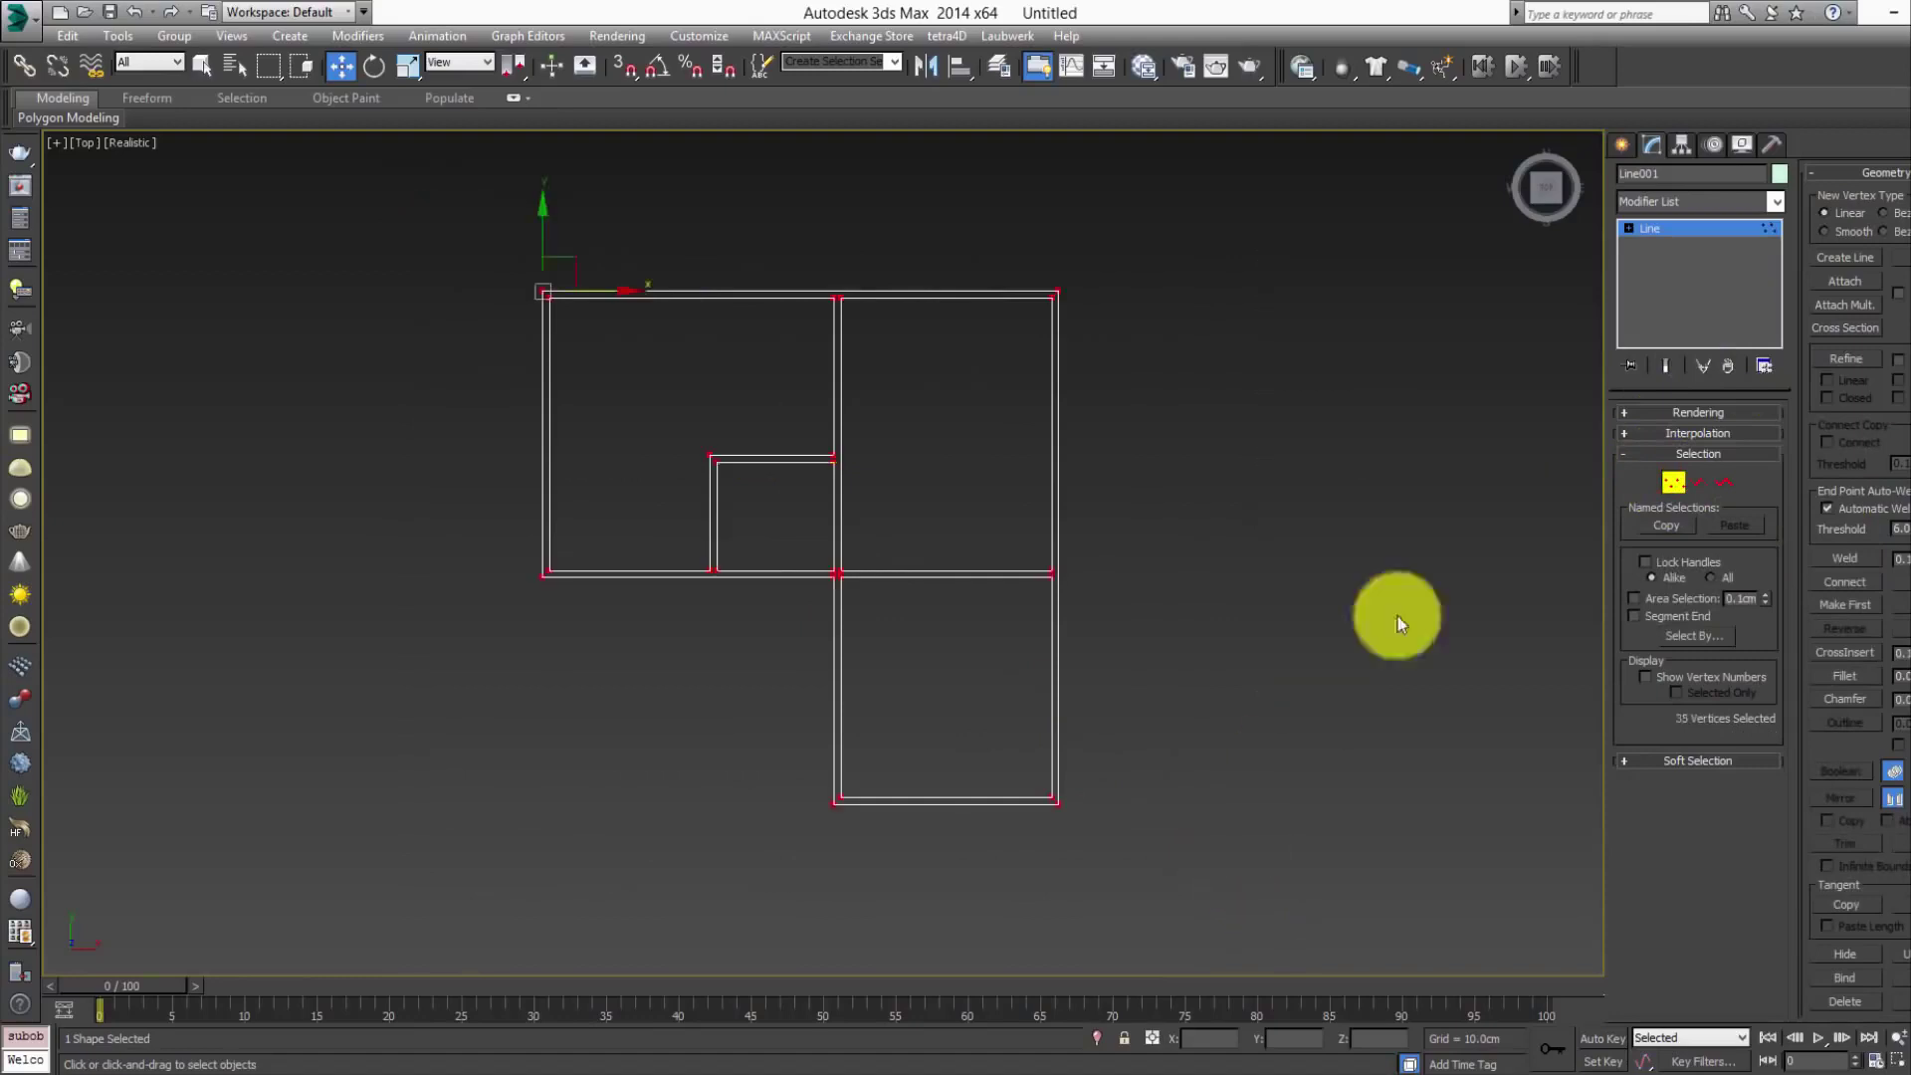
pyautogui.moveTo(509, 335); pyautogui.dragTo(1137, 828)
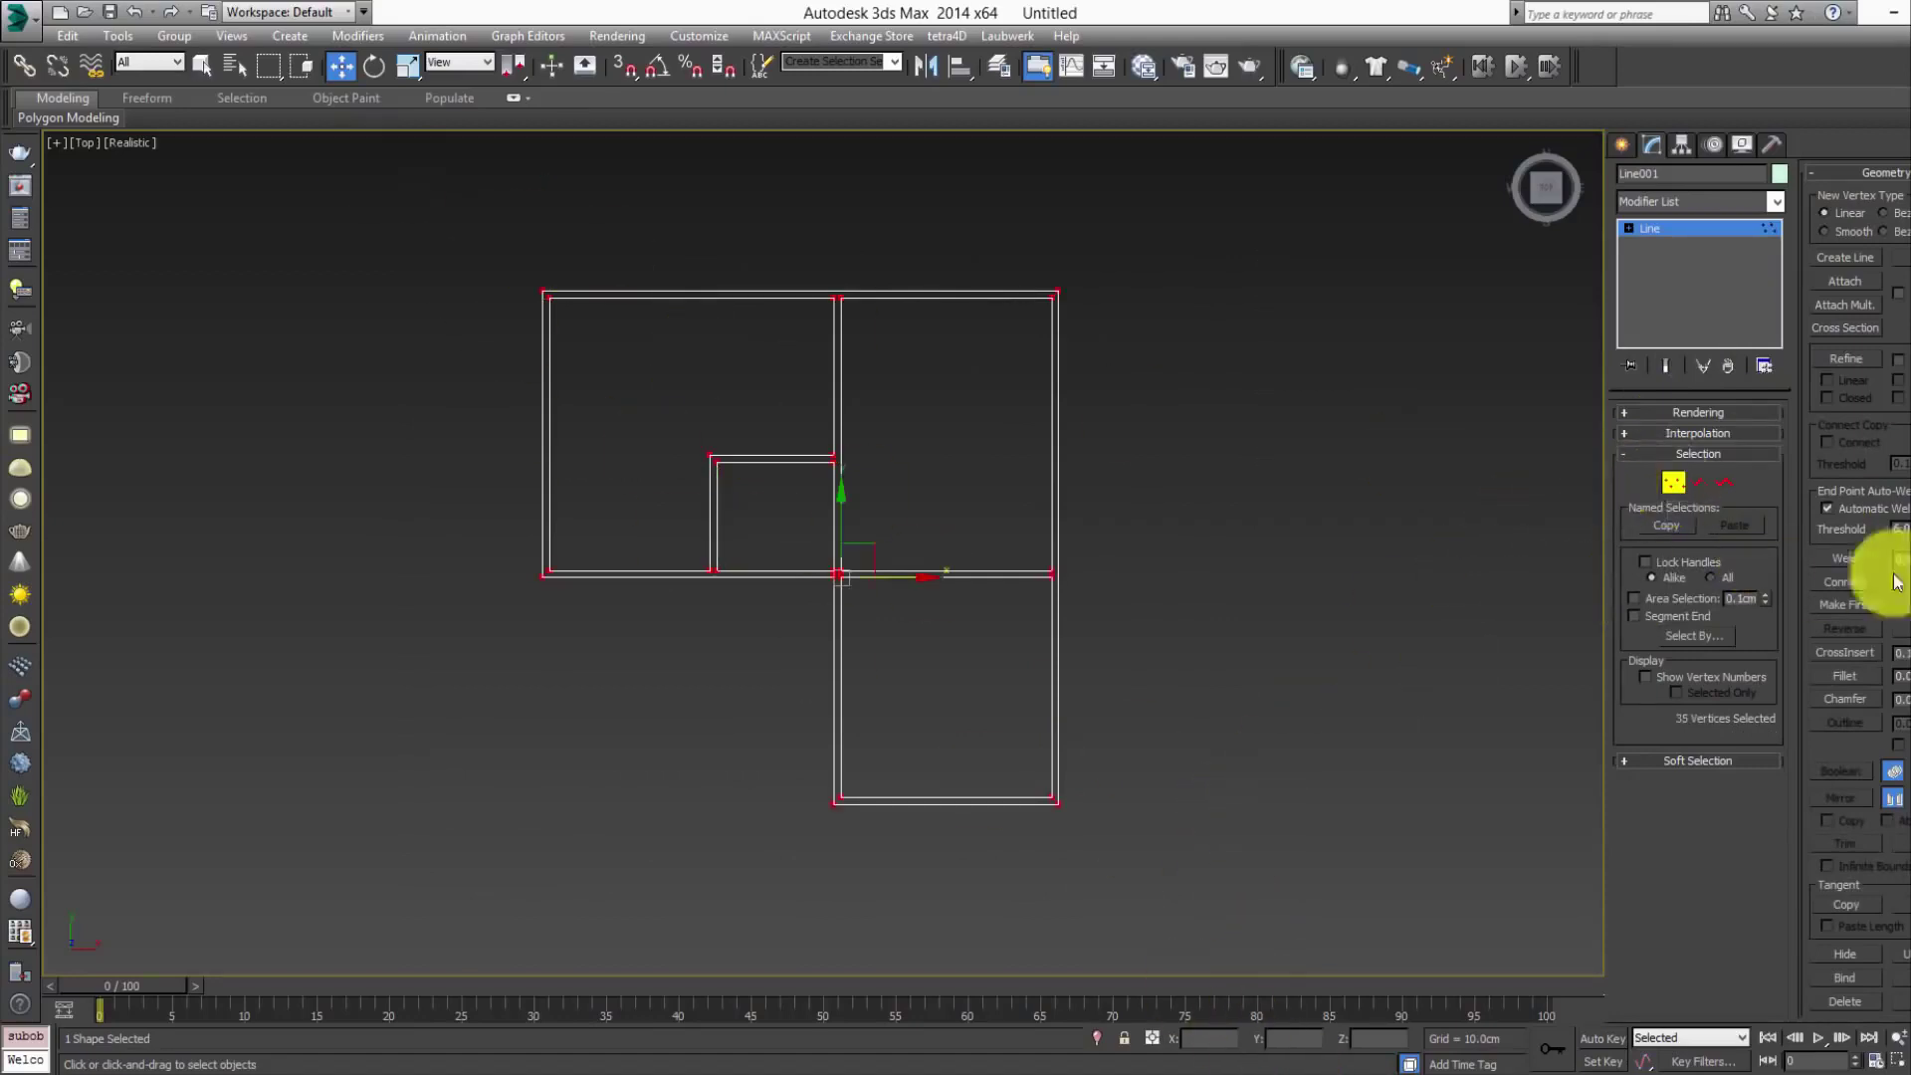
pyautogui.click(1849, 559)
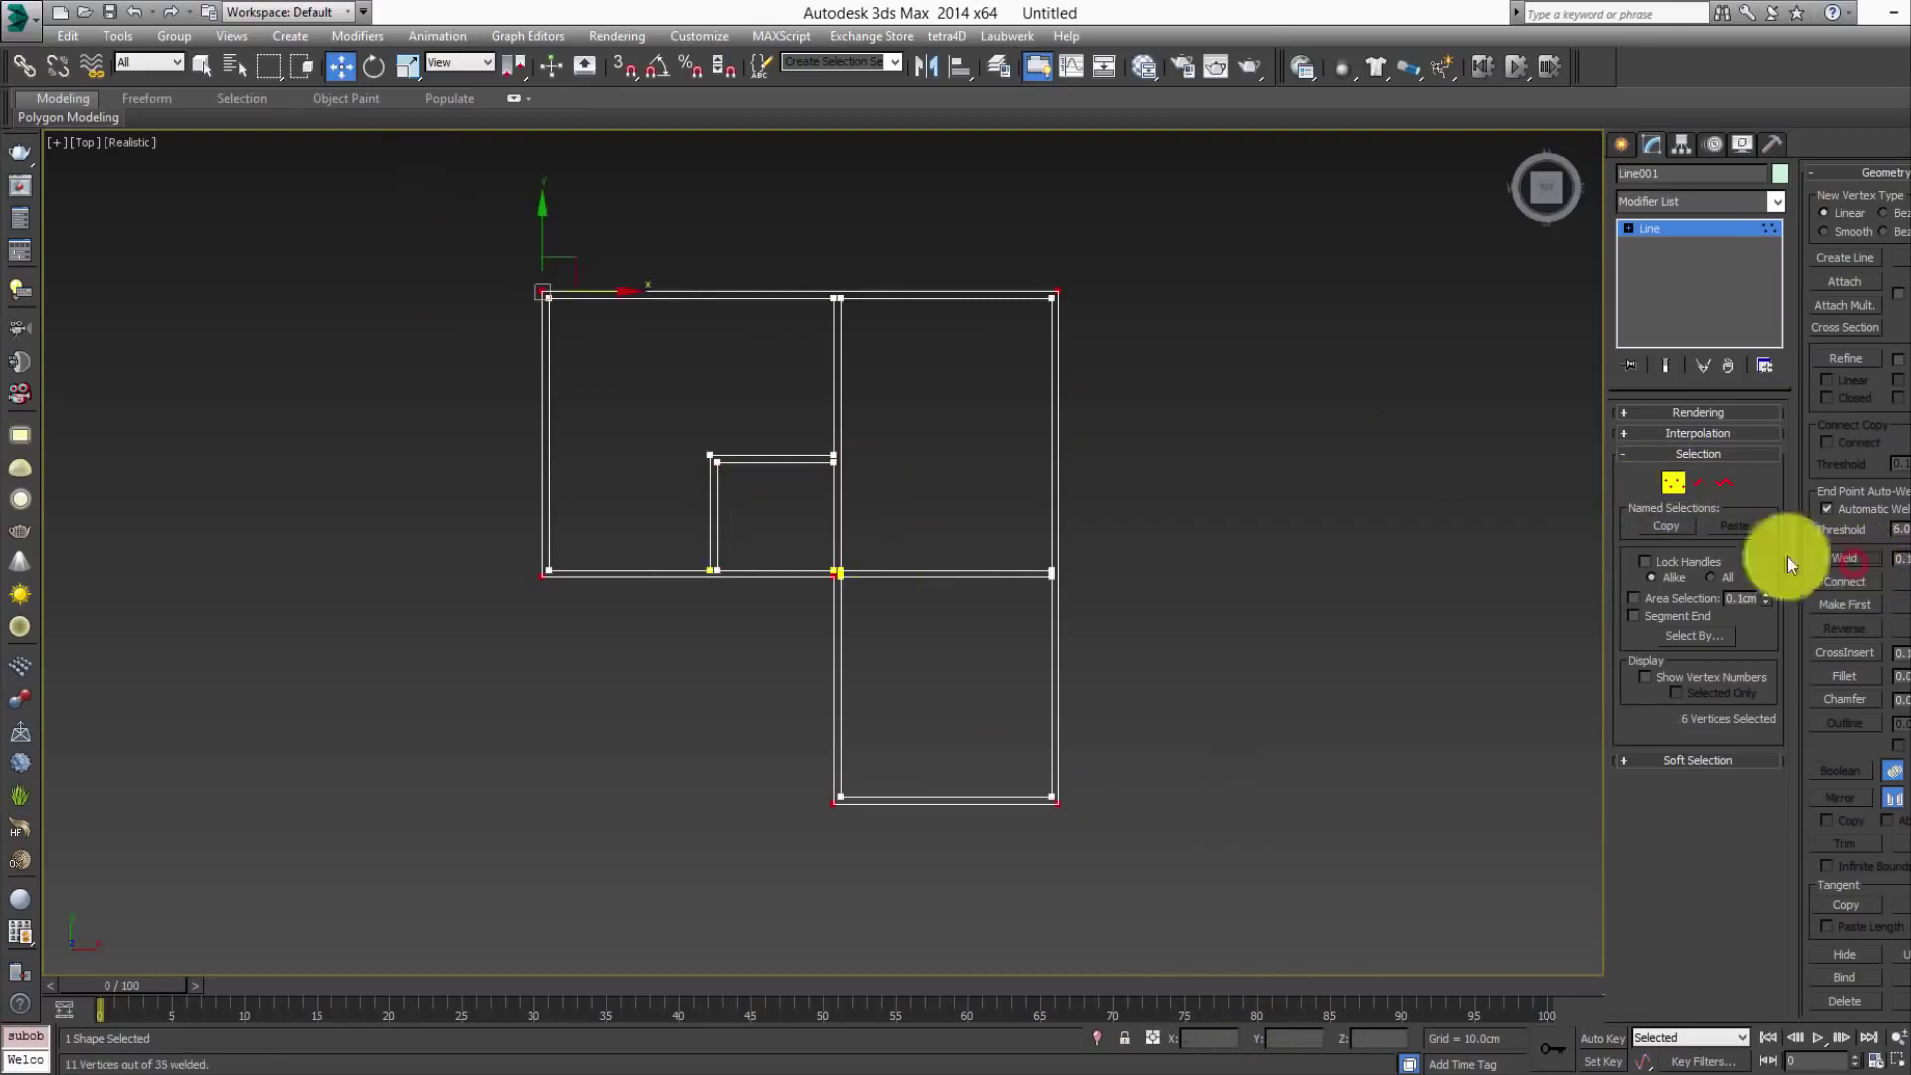
pyautogui.click(1716, 233)
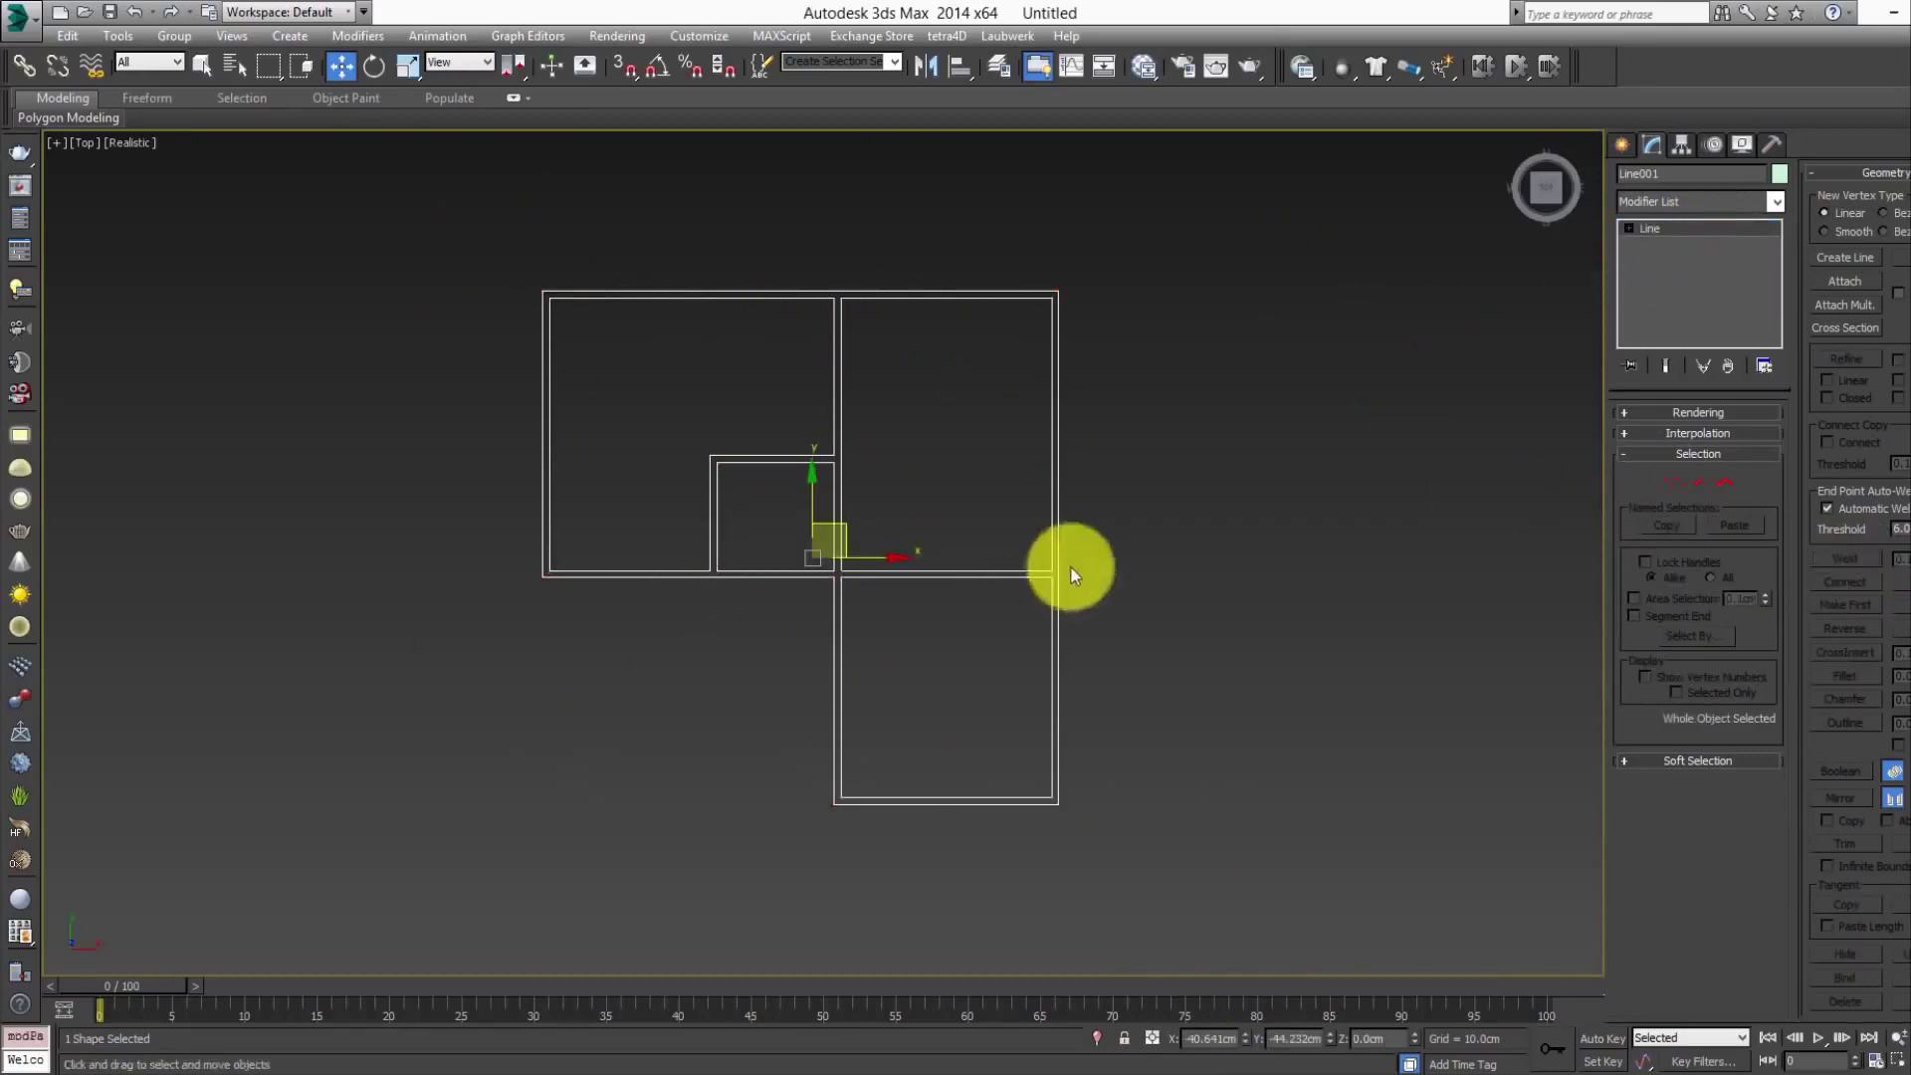
# - Add an Extrude modifier with Amount 133.5cm, viewing the walls in Perspective
pyautogui.click(1697, 200)
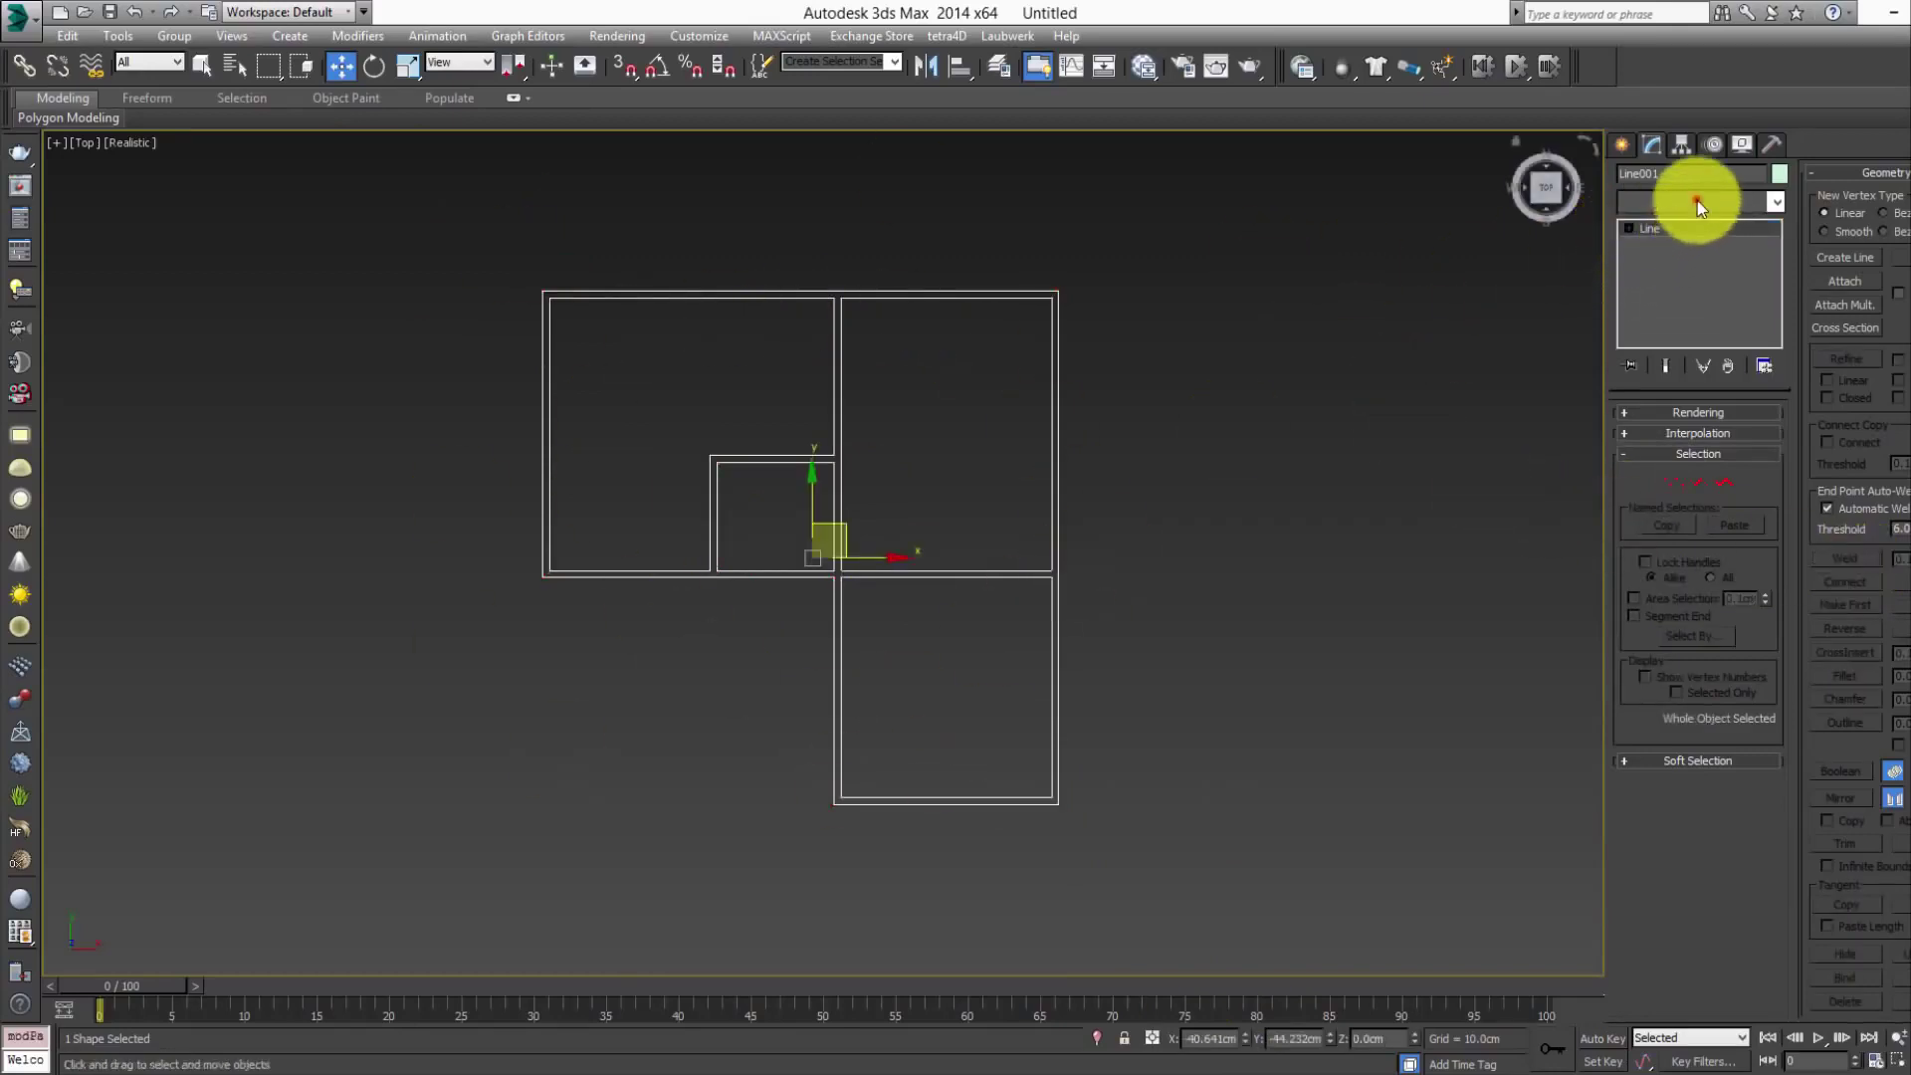
pyautogui.scroll(-4, 1693, 508)
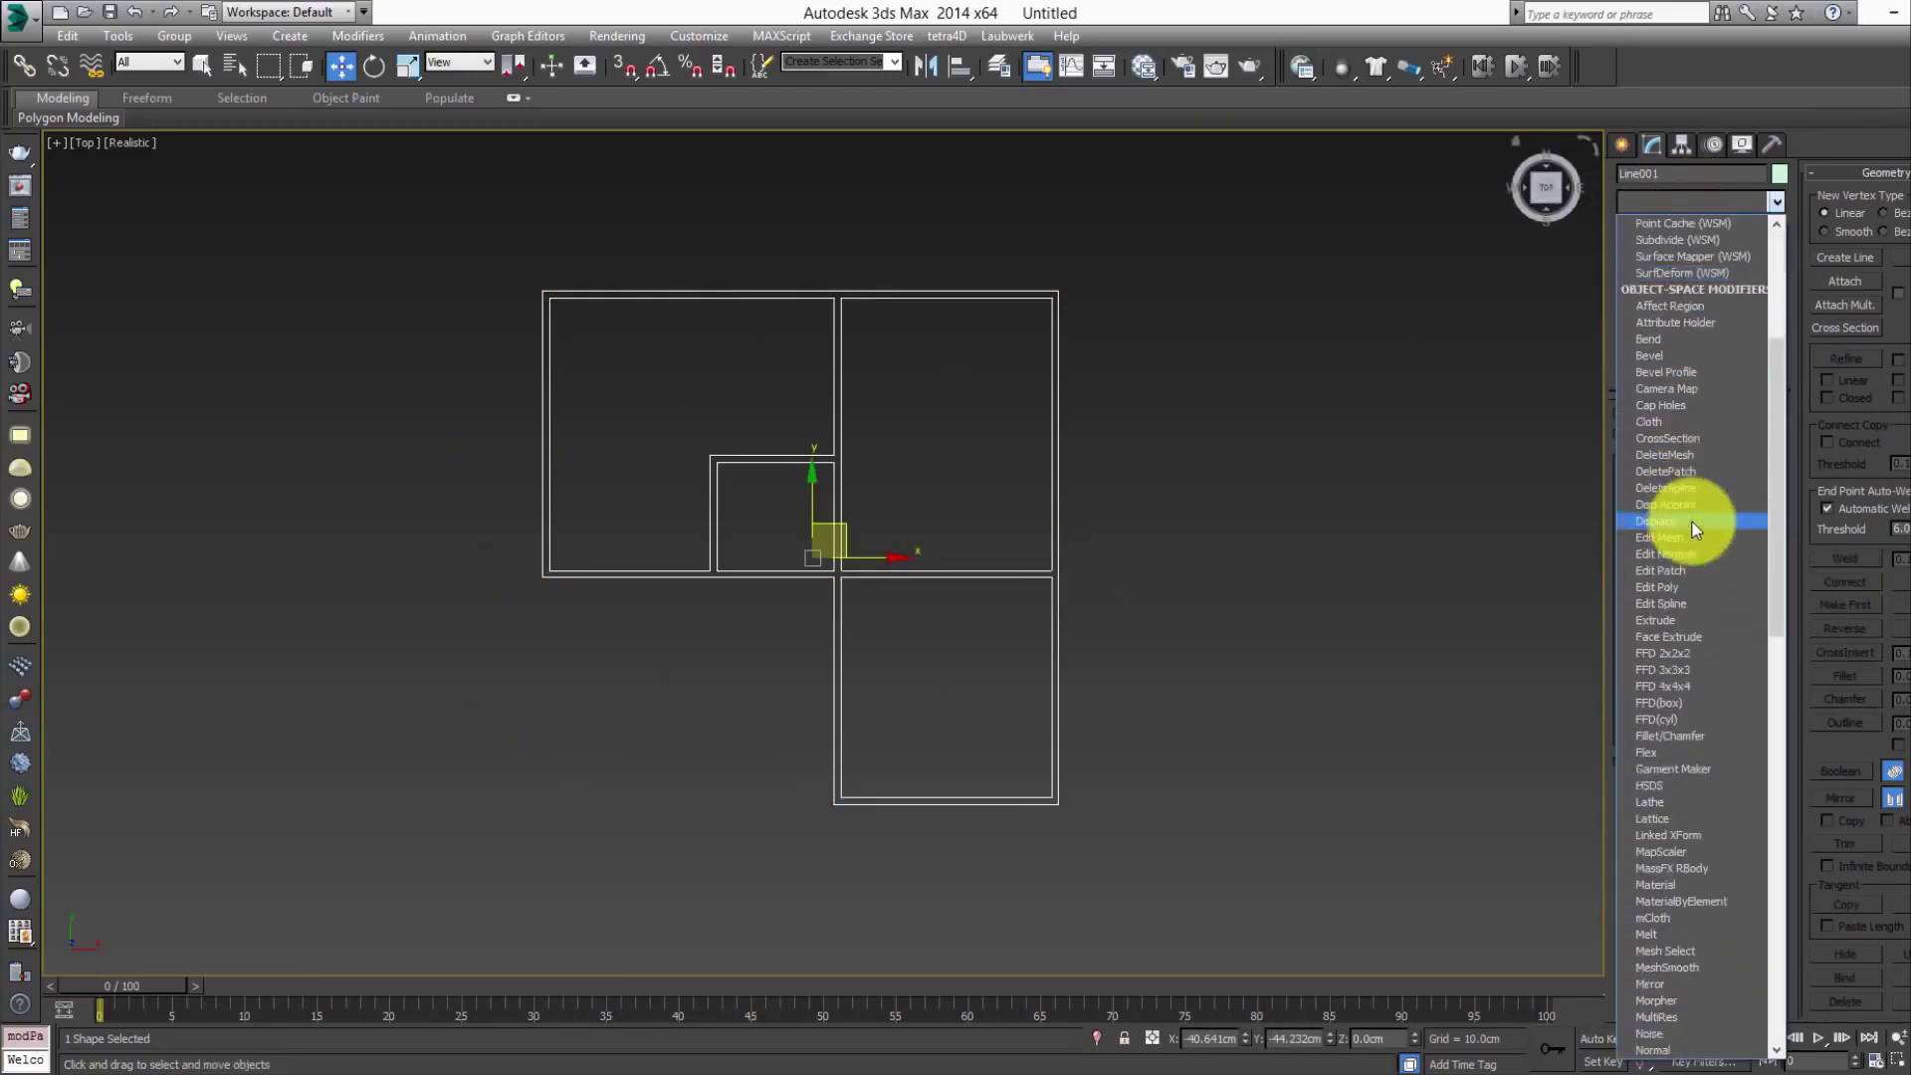
pyautogui.scroll(-8, 1692, 519)
pyautogui.click(1694, 225)
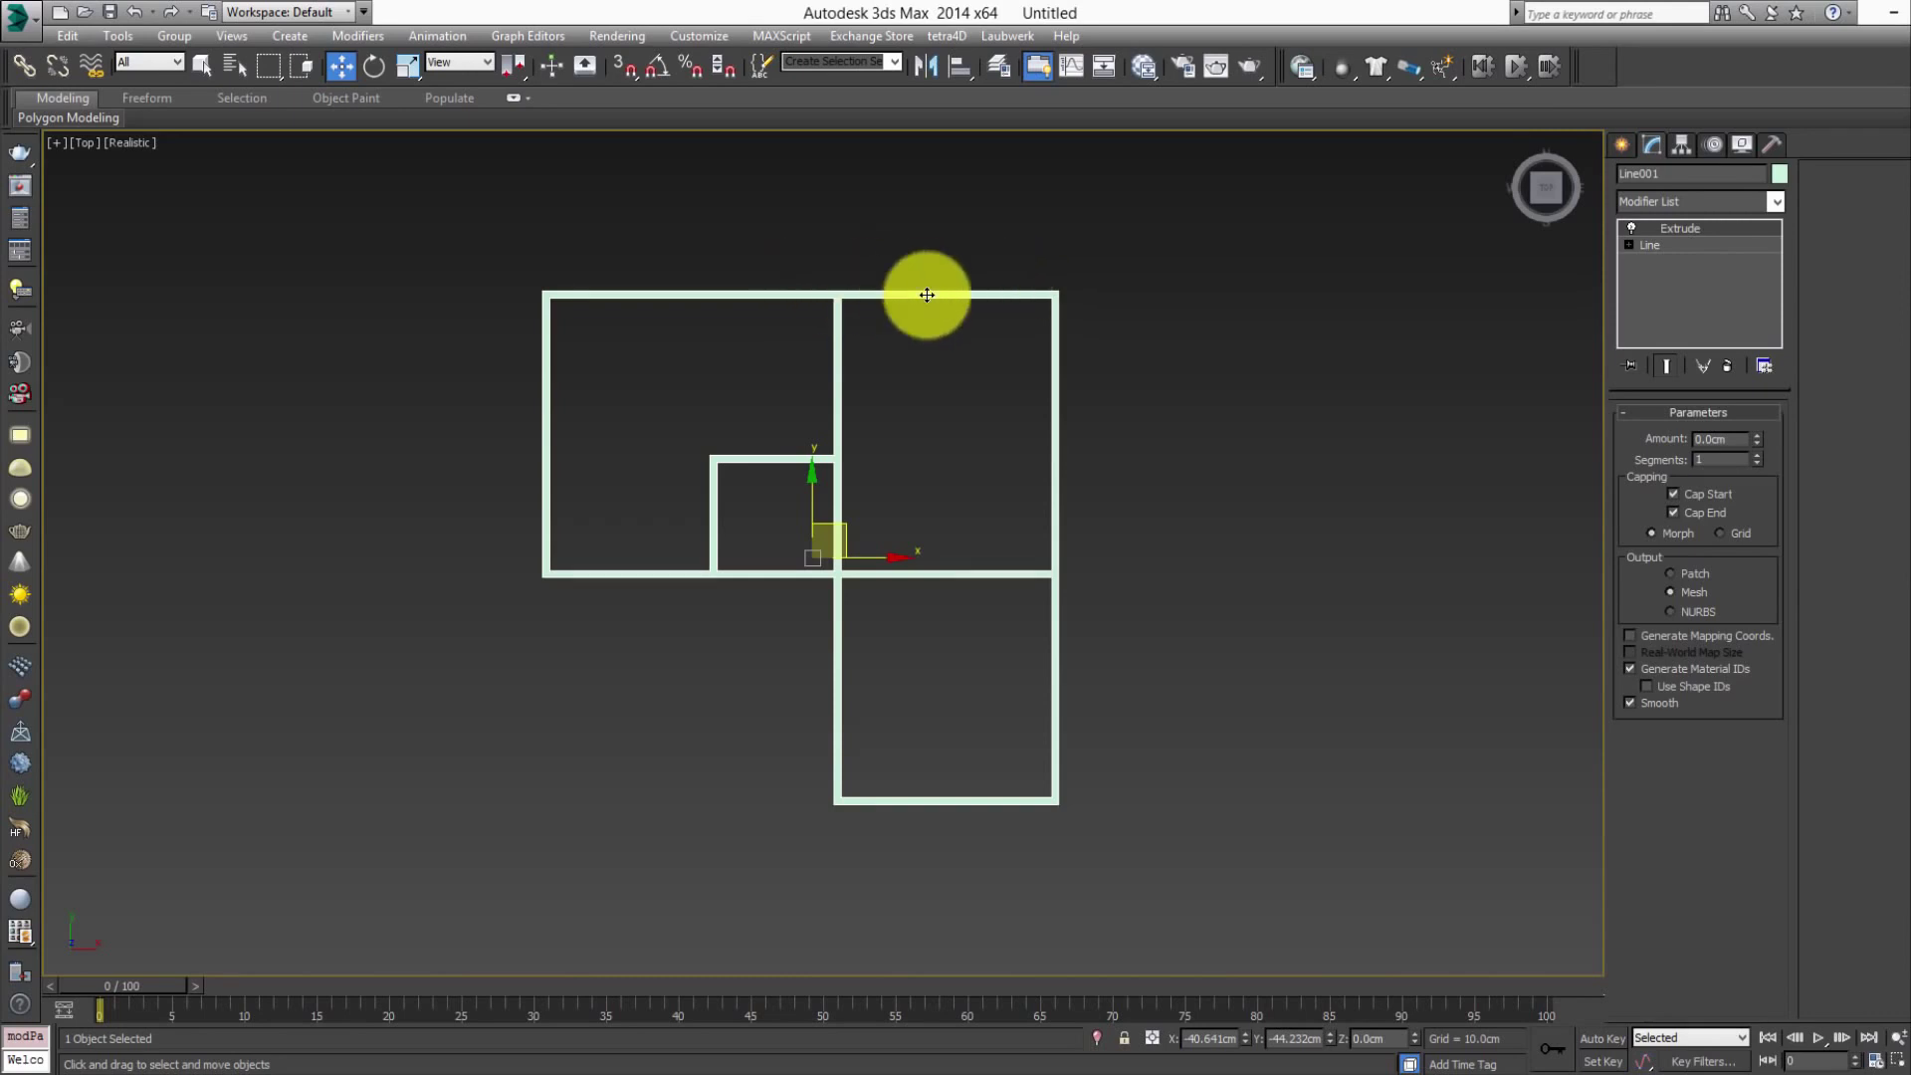
pyautogui.press('p')
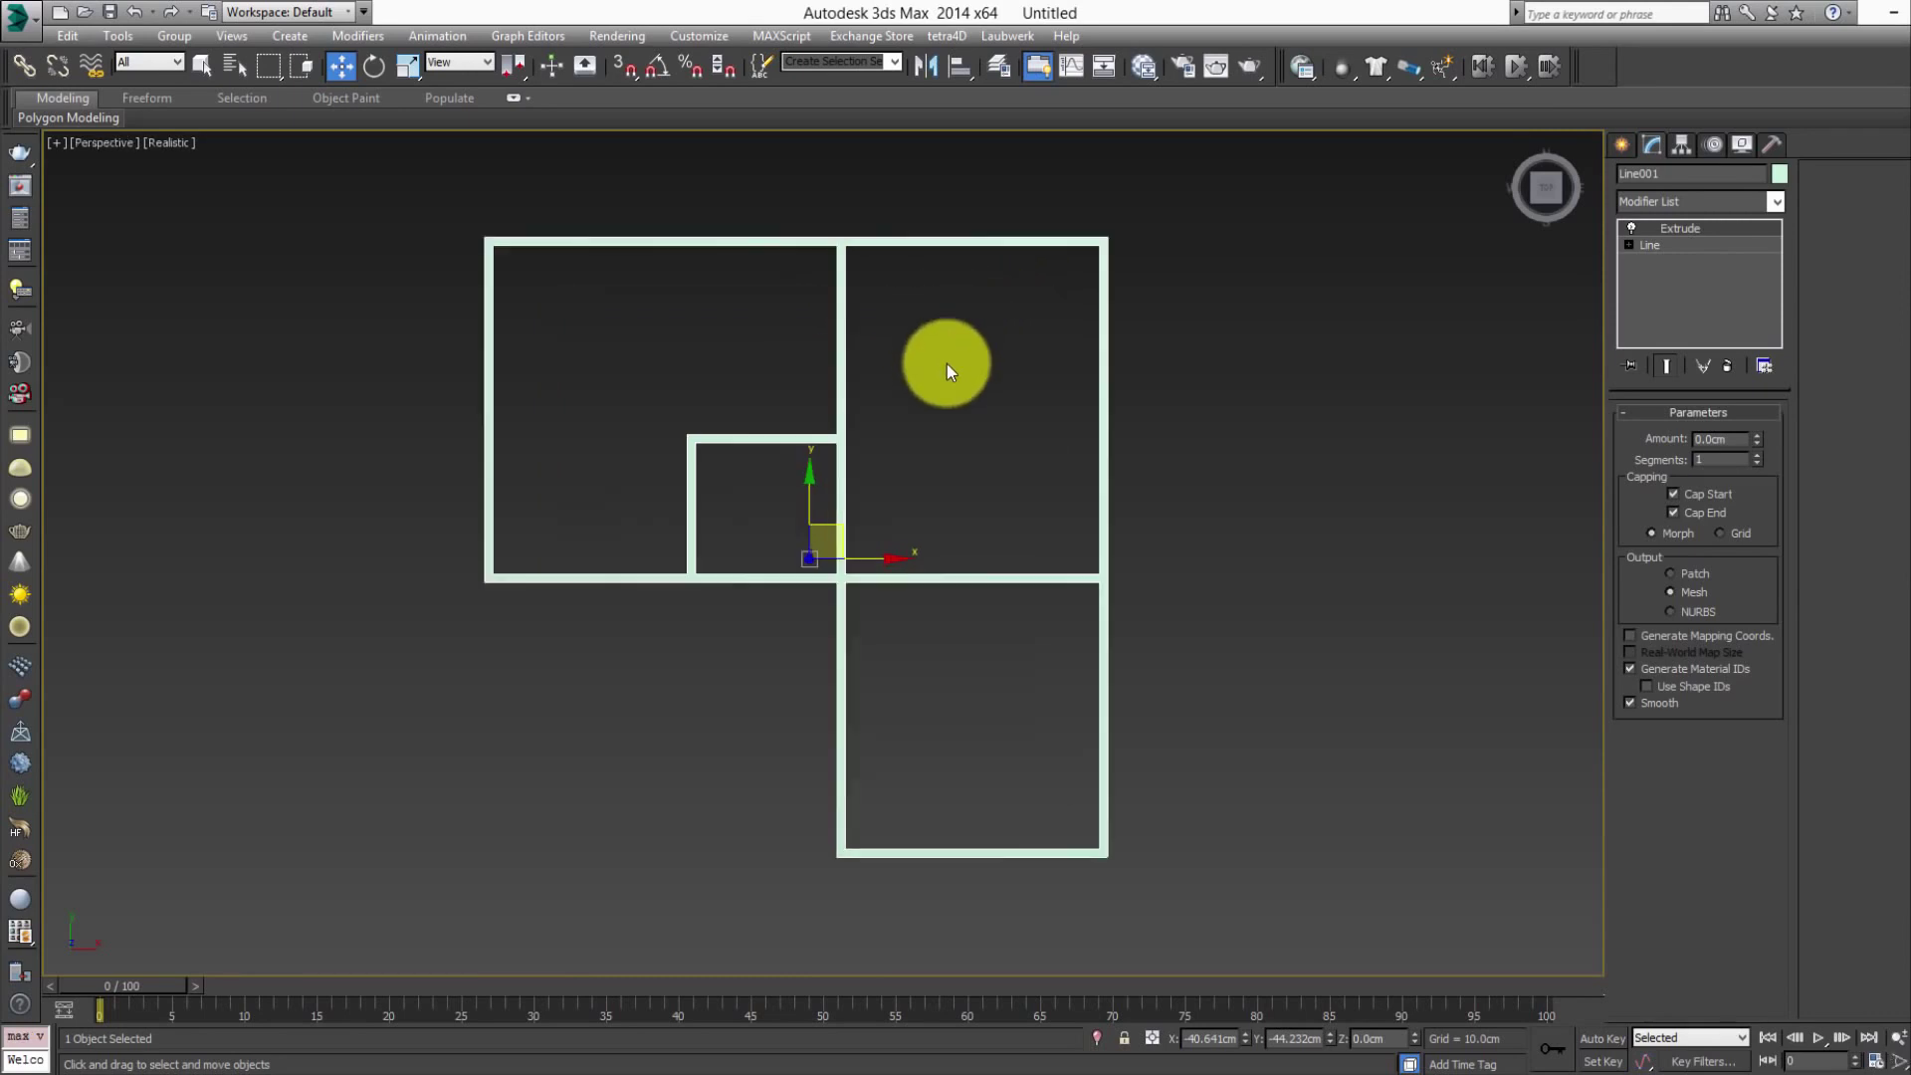
pyautogui.moveTo(985, 638)
pyautogui.keyDown('alt'); pyautogui.mouseDown(button='middle')
pyautogui.moveTo(952, 552)
pyautogui.moveTo(715, 503)
pyautogui.mouseUp(button='middle'); pyautogui.keyUp('alt')
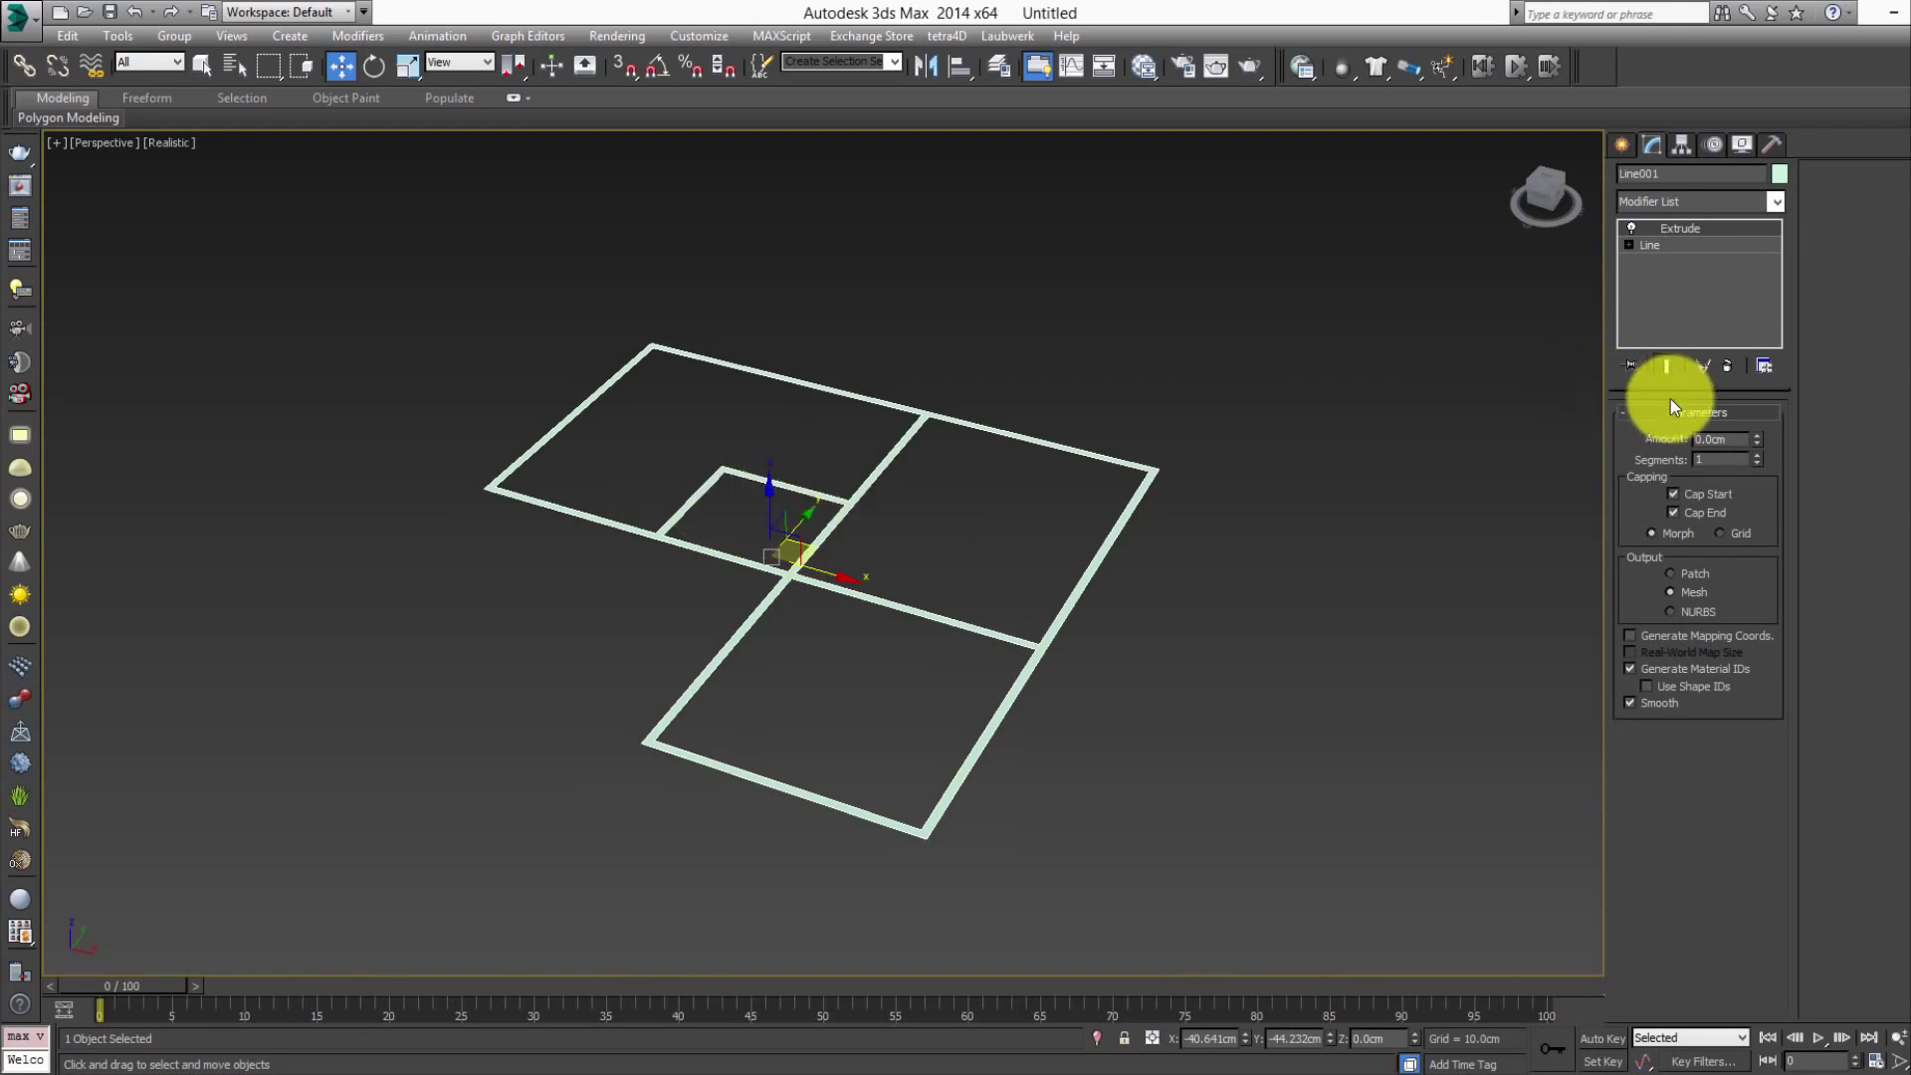
pyautogui.moveTo(1759, 439)
pyautogui.mouseDown()
pyautogui.moveTo(1743, 154)
pyautogui.moveTo(1746, 194)
pyautogui.mouseUp()
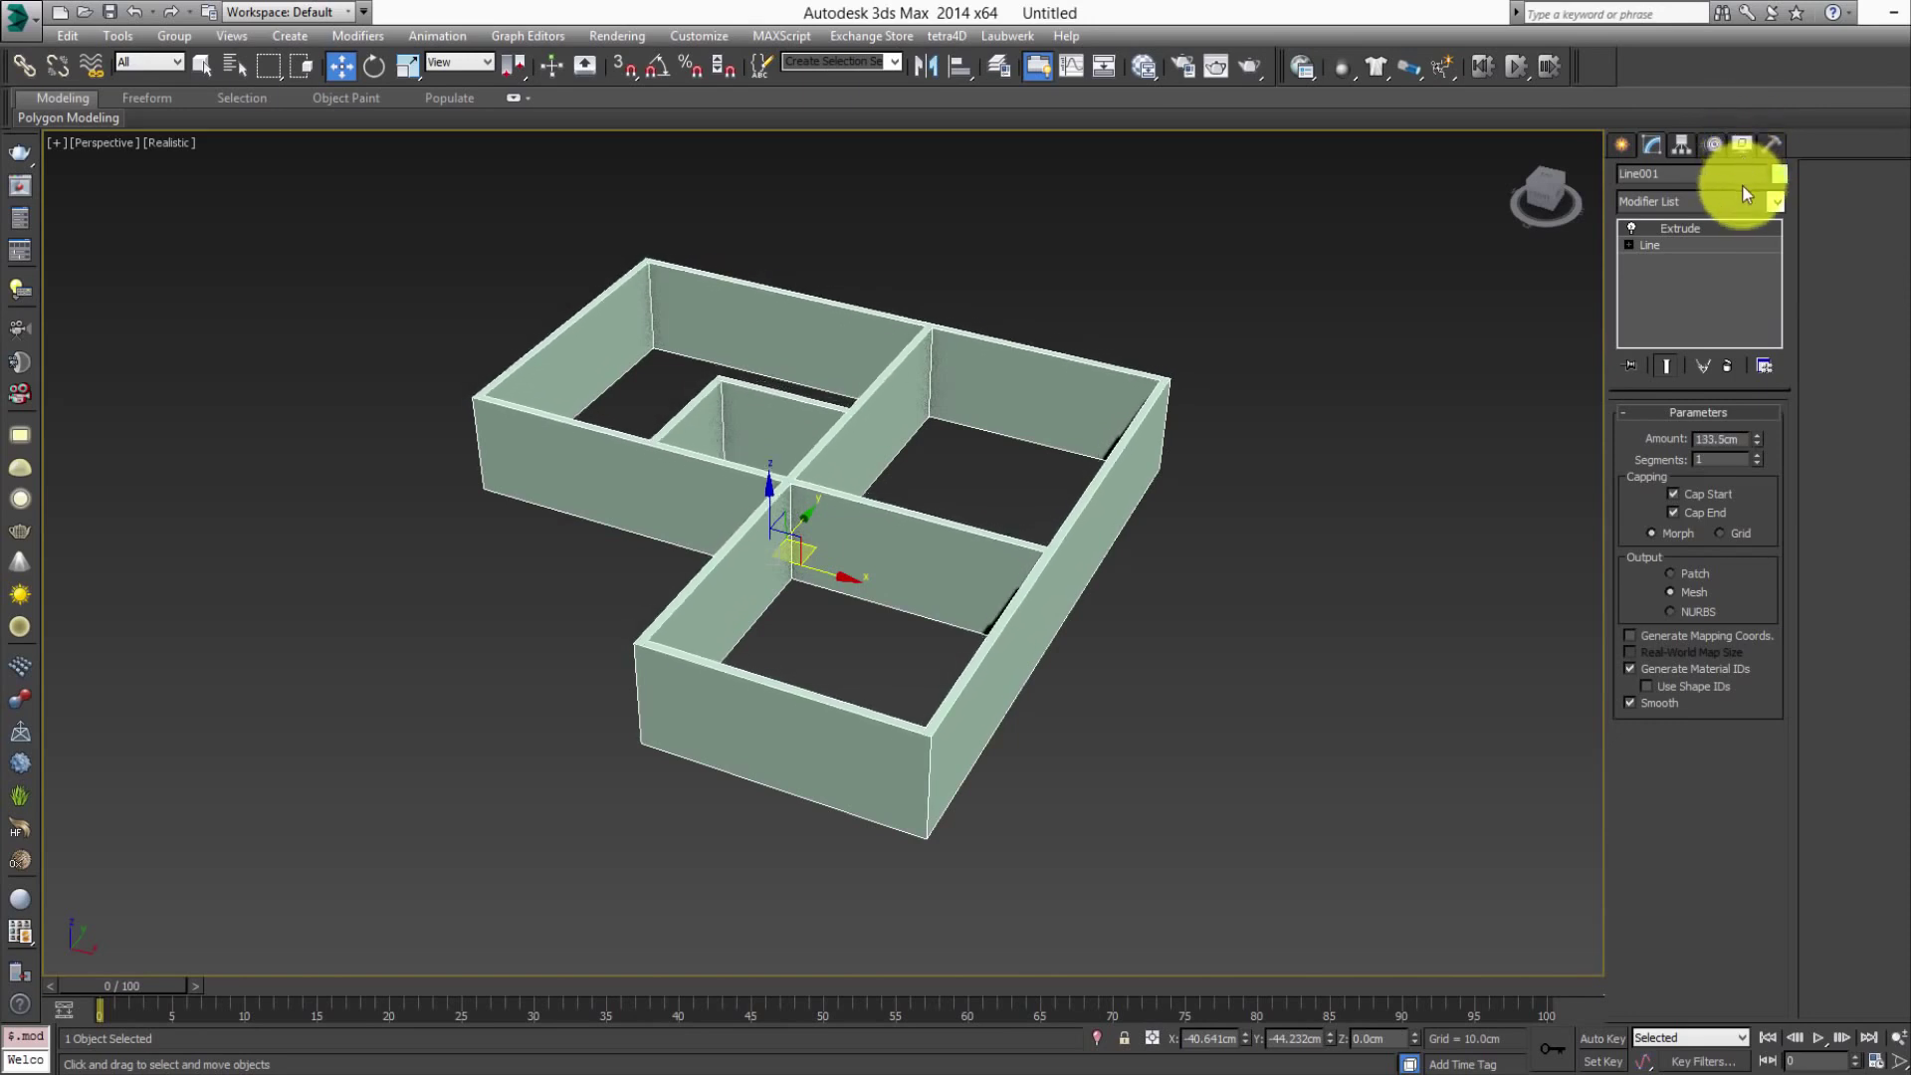
pyautogui.moveTo(696, 469)
pyautogui.keyDown('alt'); pyautogui.mouseDown(button='middle')
pyautogui.moveTo(640, 512)
pyautogui.moveTo(675, 499)
pyautogui.mouseUp(button='middle'); pyautogui.keyUp('alt')
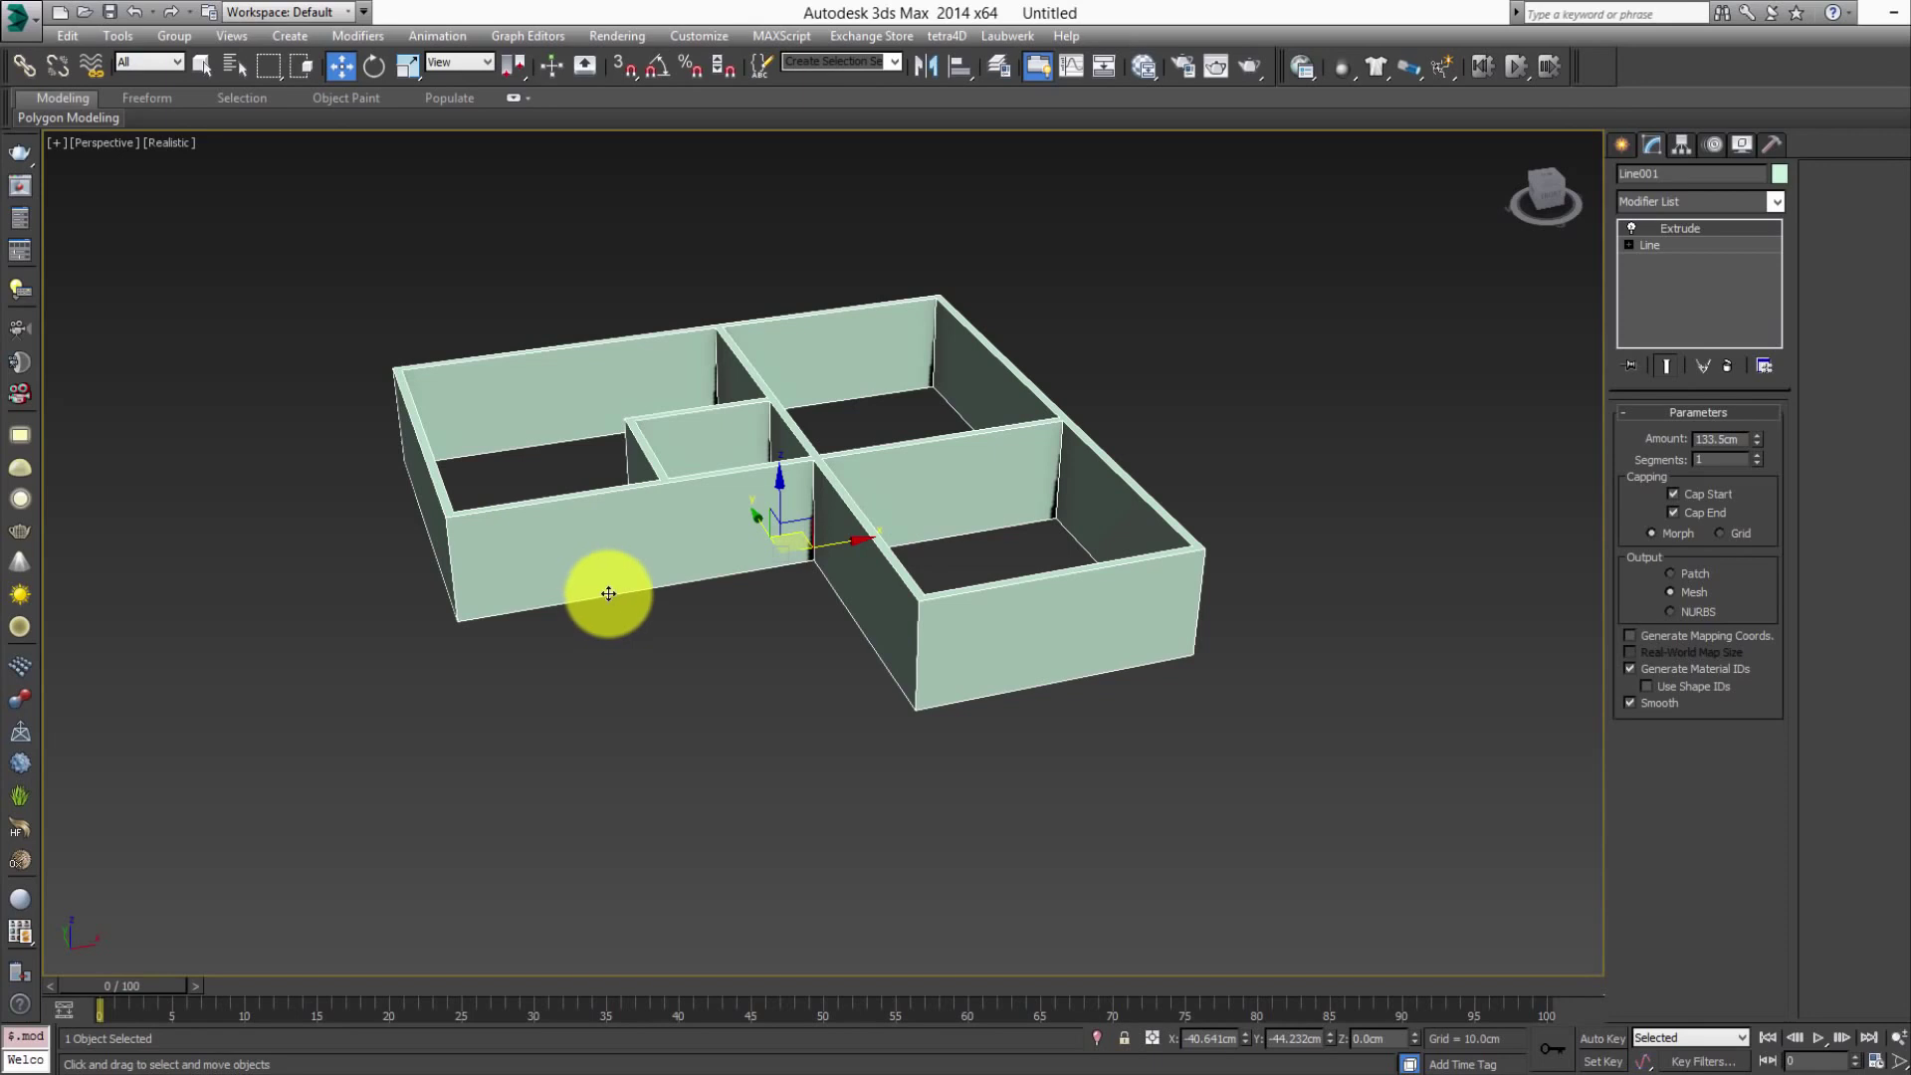
pyautogui.moveTo(653, 558); pyautogui.dragTo(655, 590, button='middle')
pyautogui.scroll(5, 655, 591)
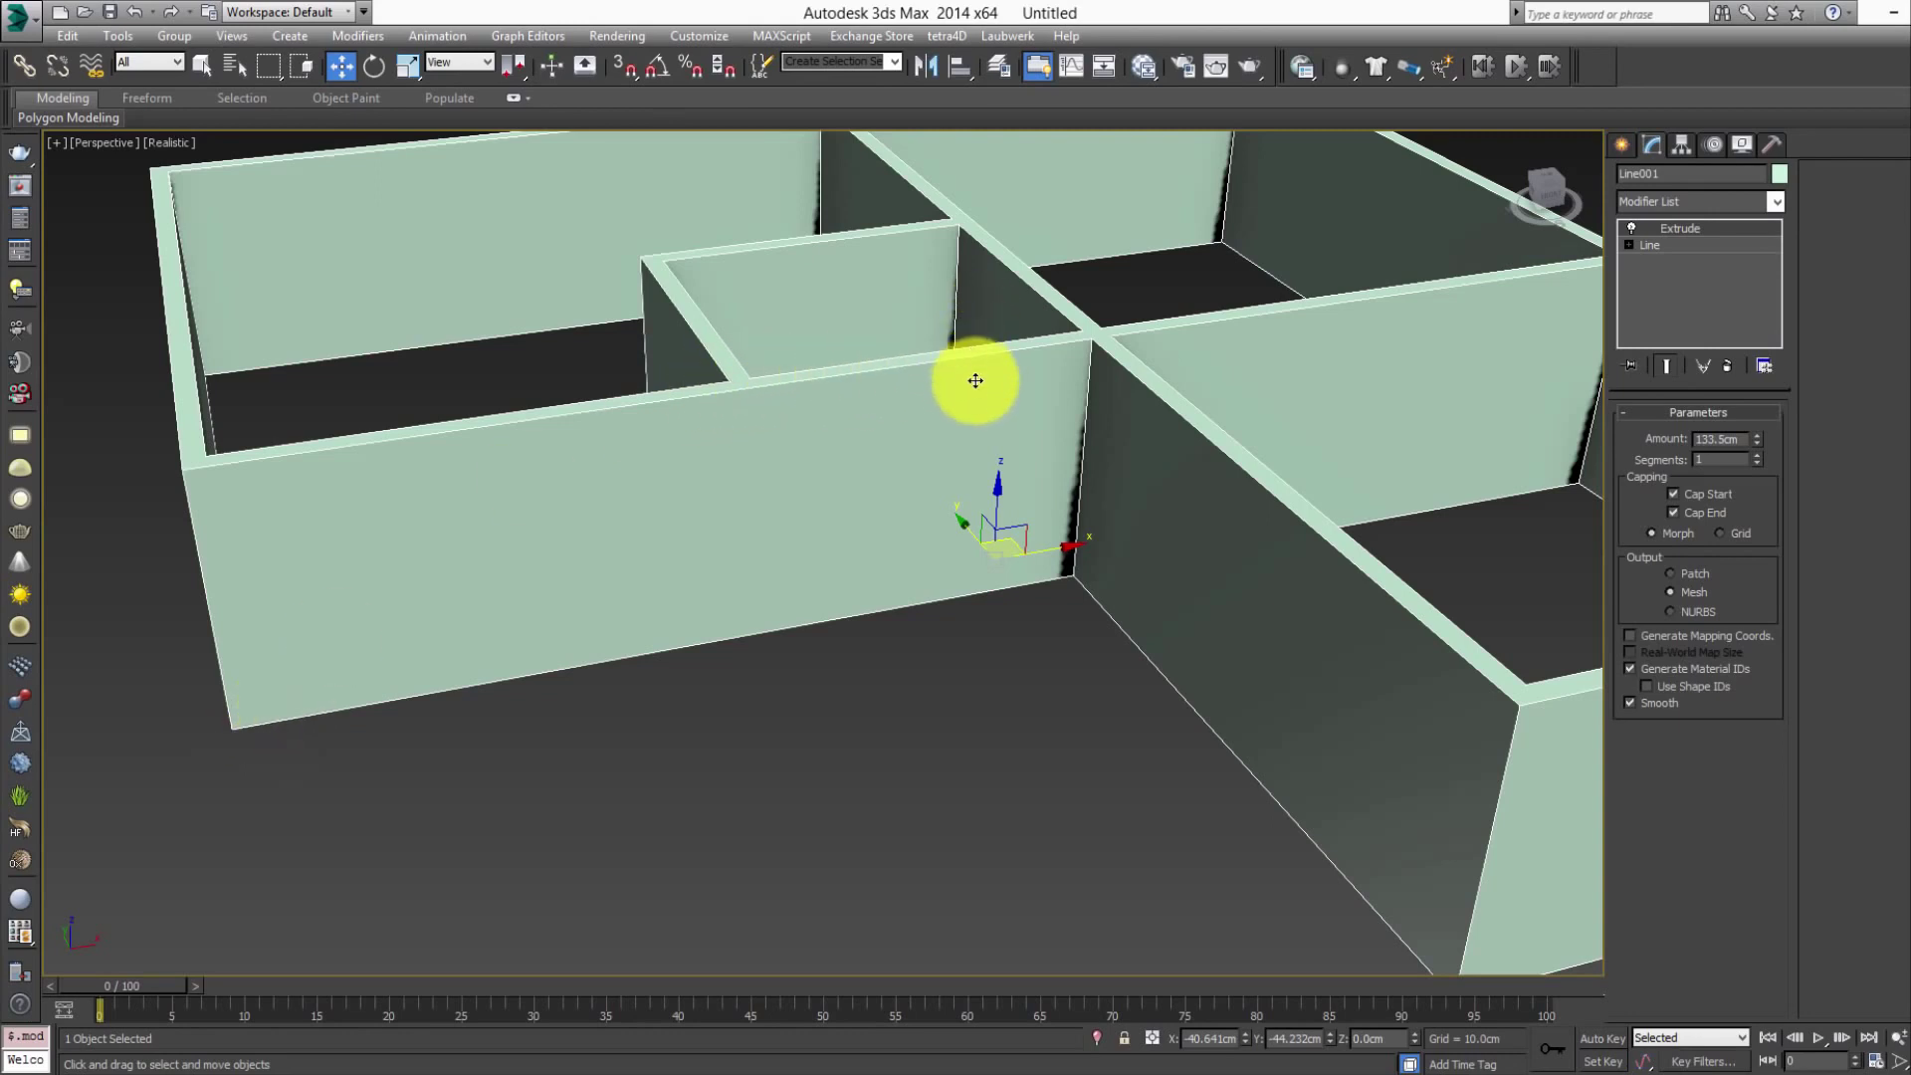
# - Measure a wall edge at 418.342cm with a snapped Tape helper, then delete the tape
pyautogui.click(1622, 145)
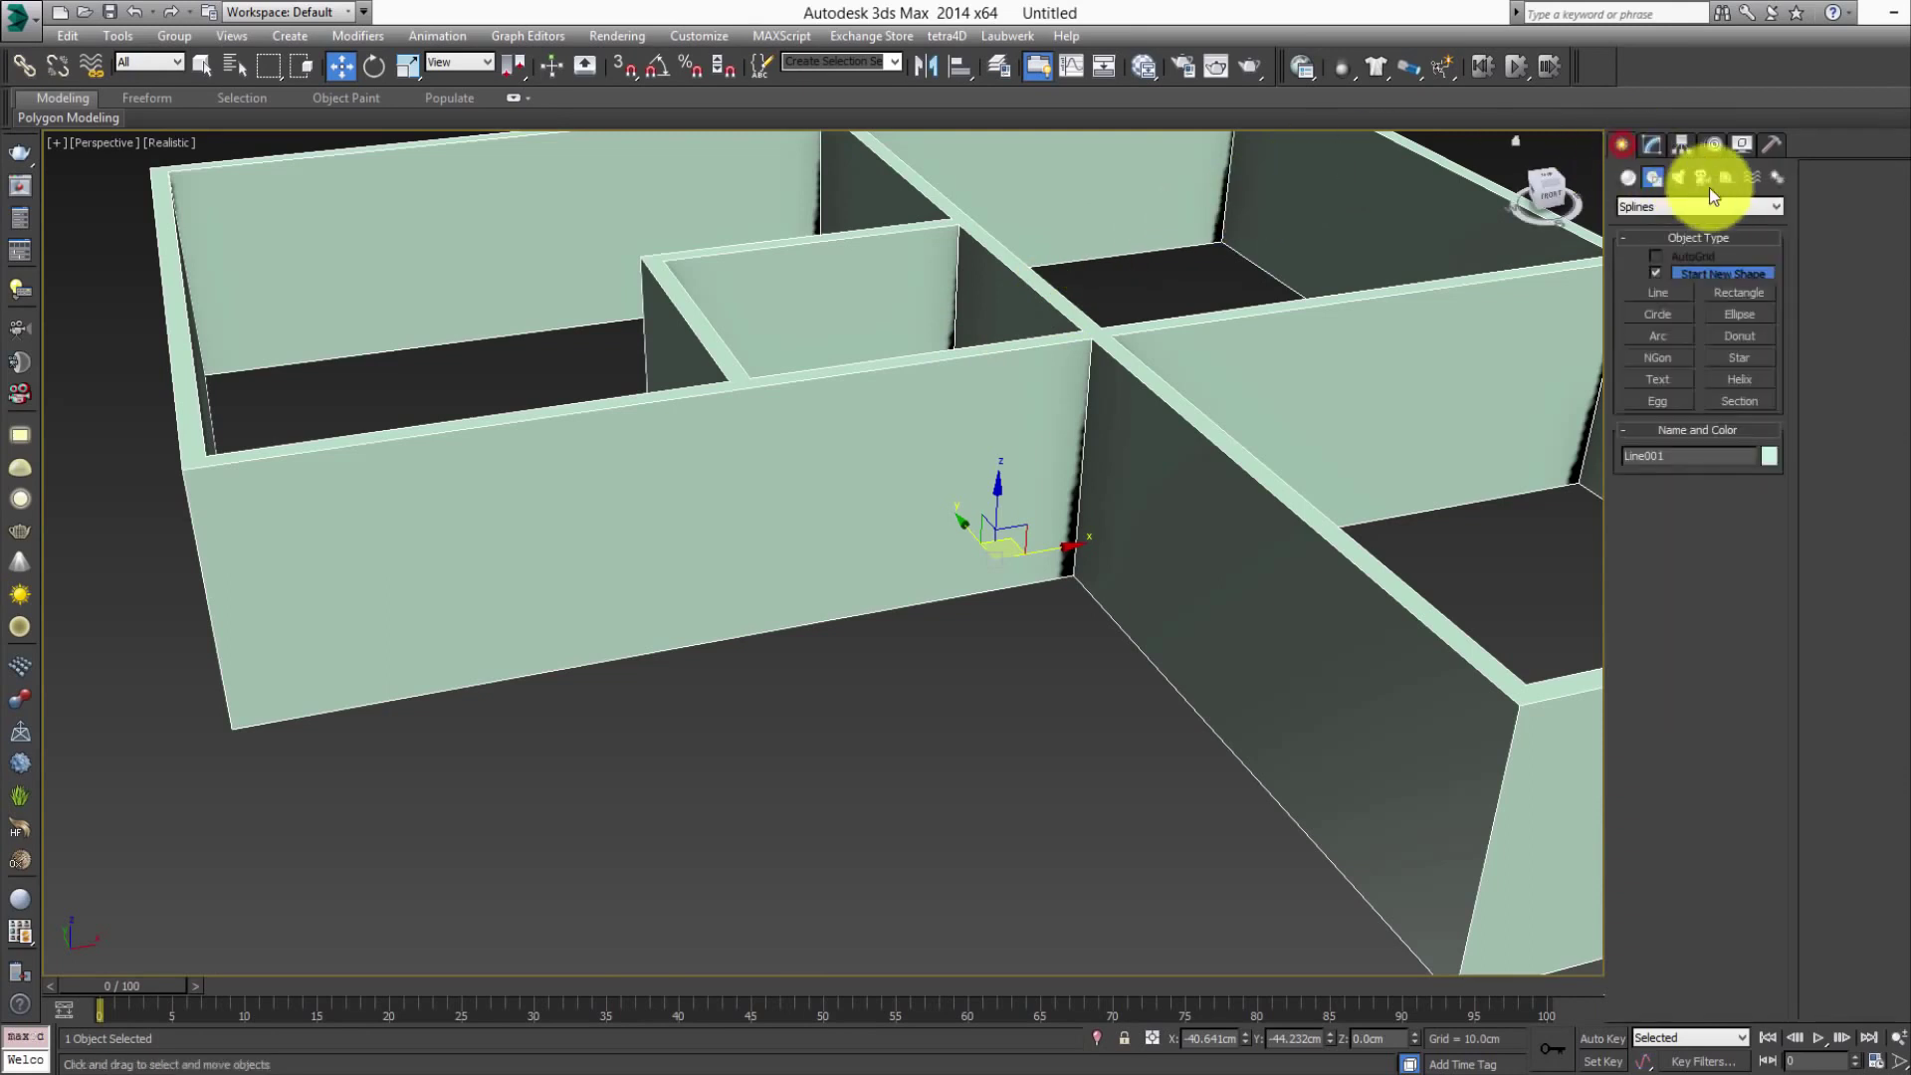
pyautogui.click(1728, 180)
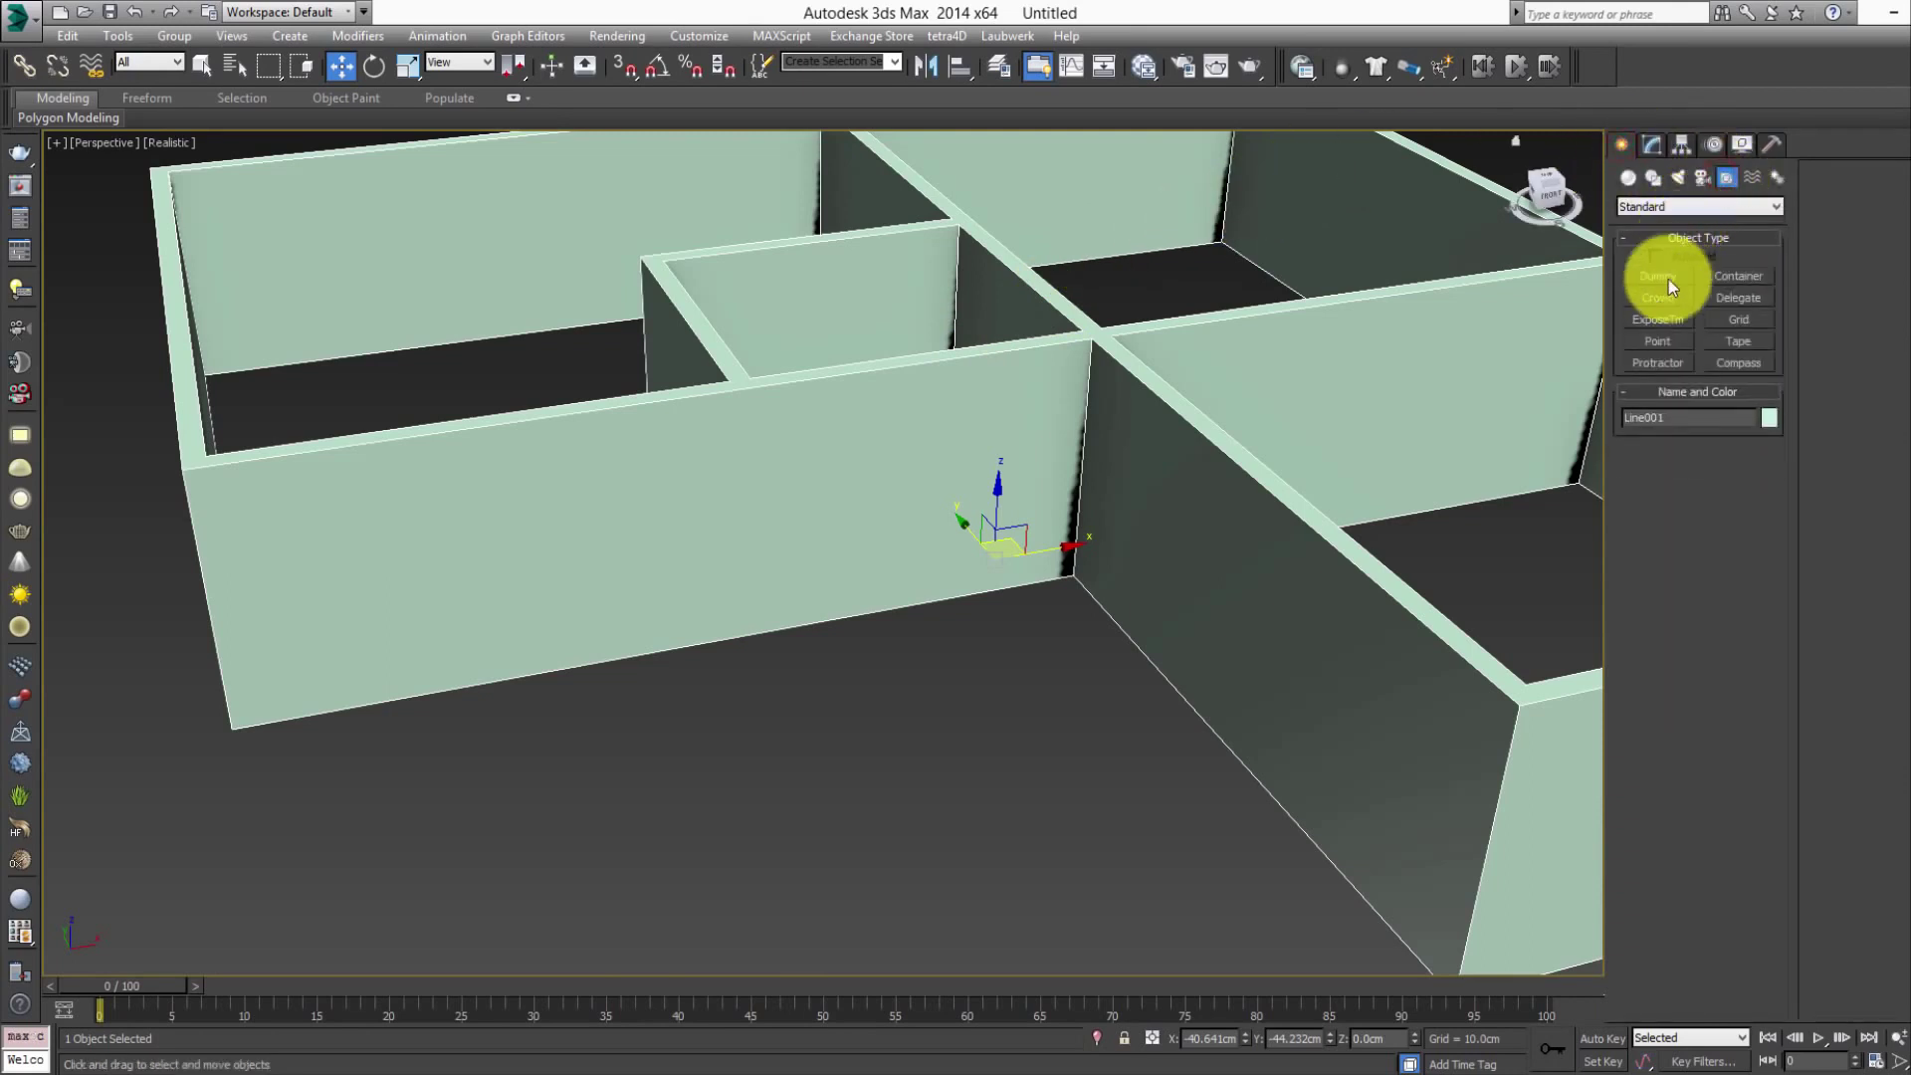
pyautogui.click(1740, 341)
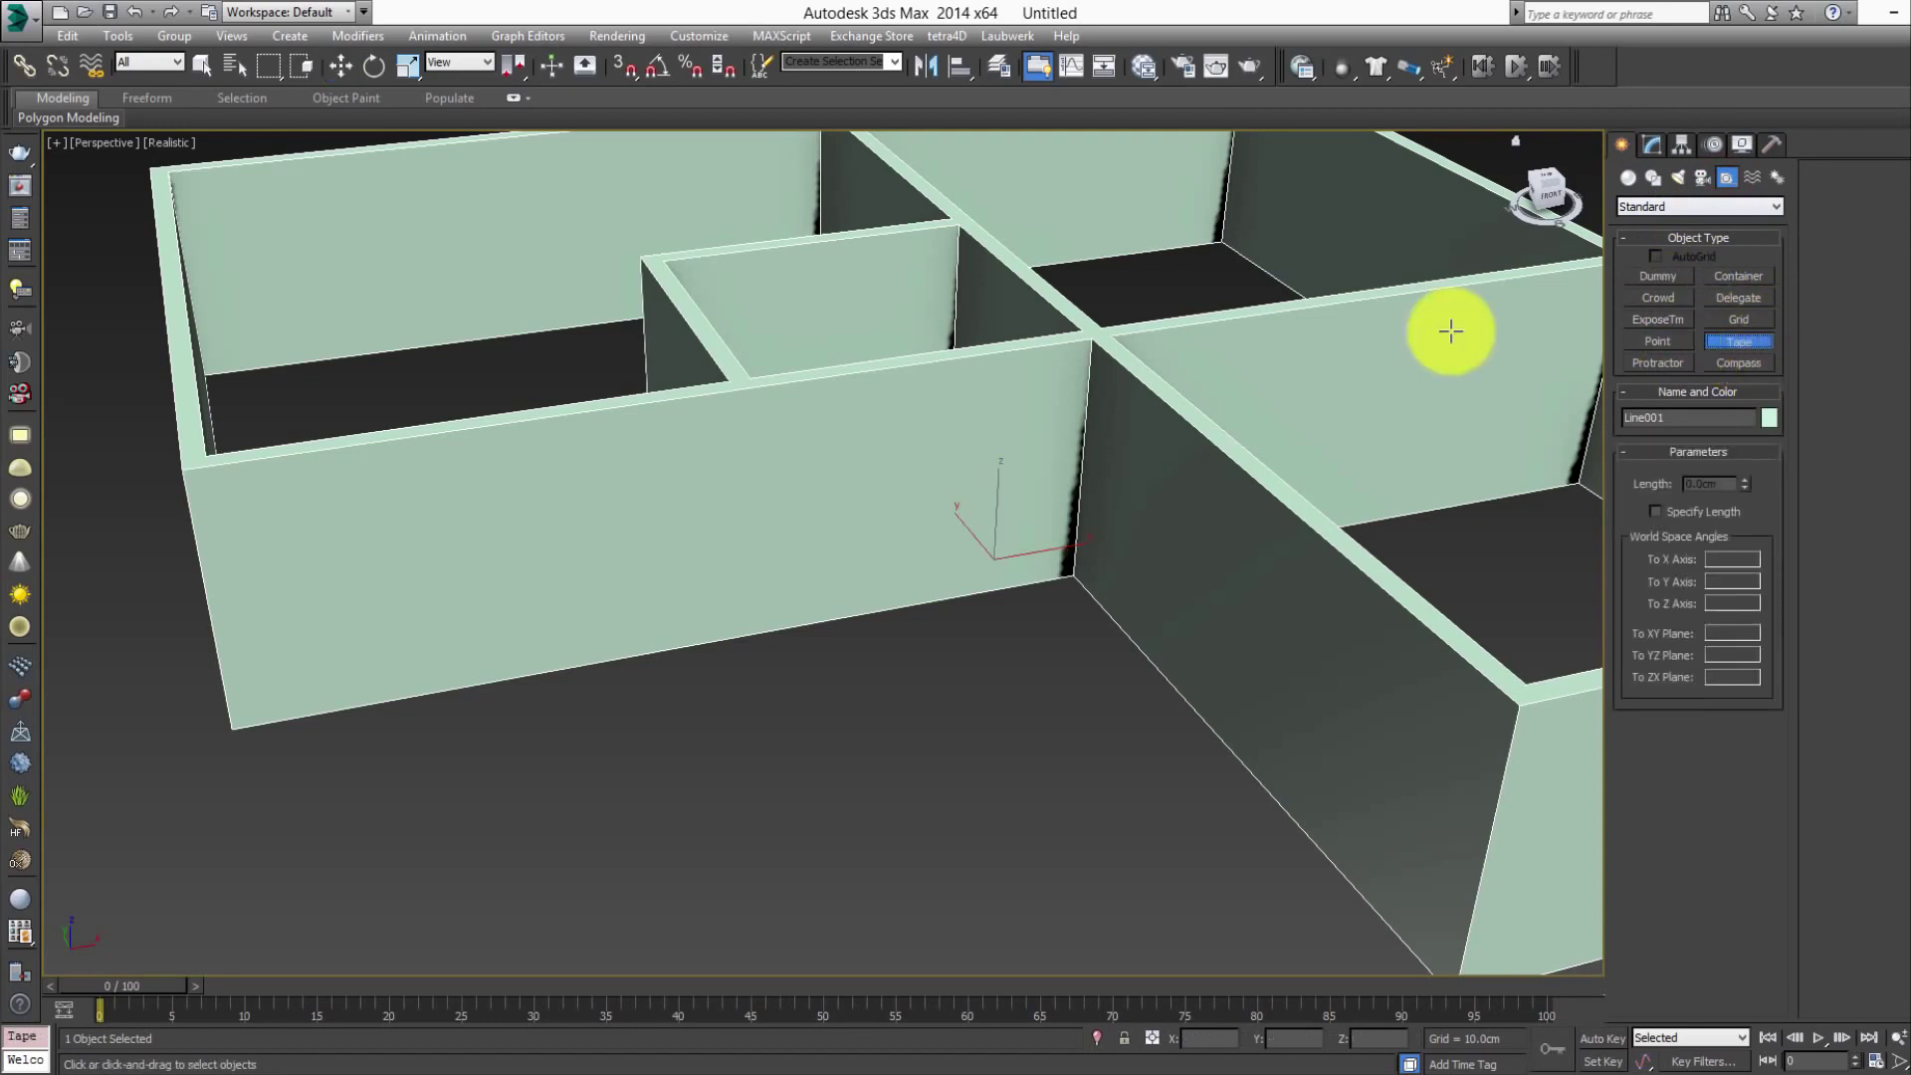
pyautogui.click(619, 66)
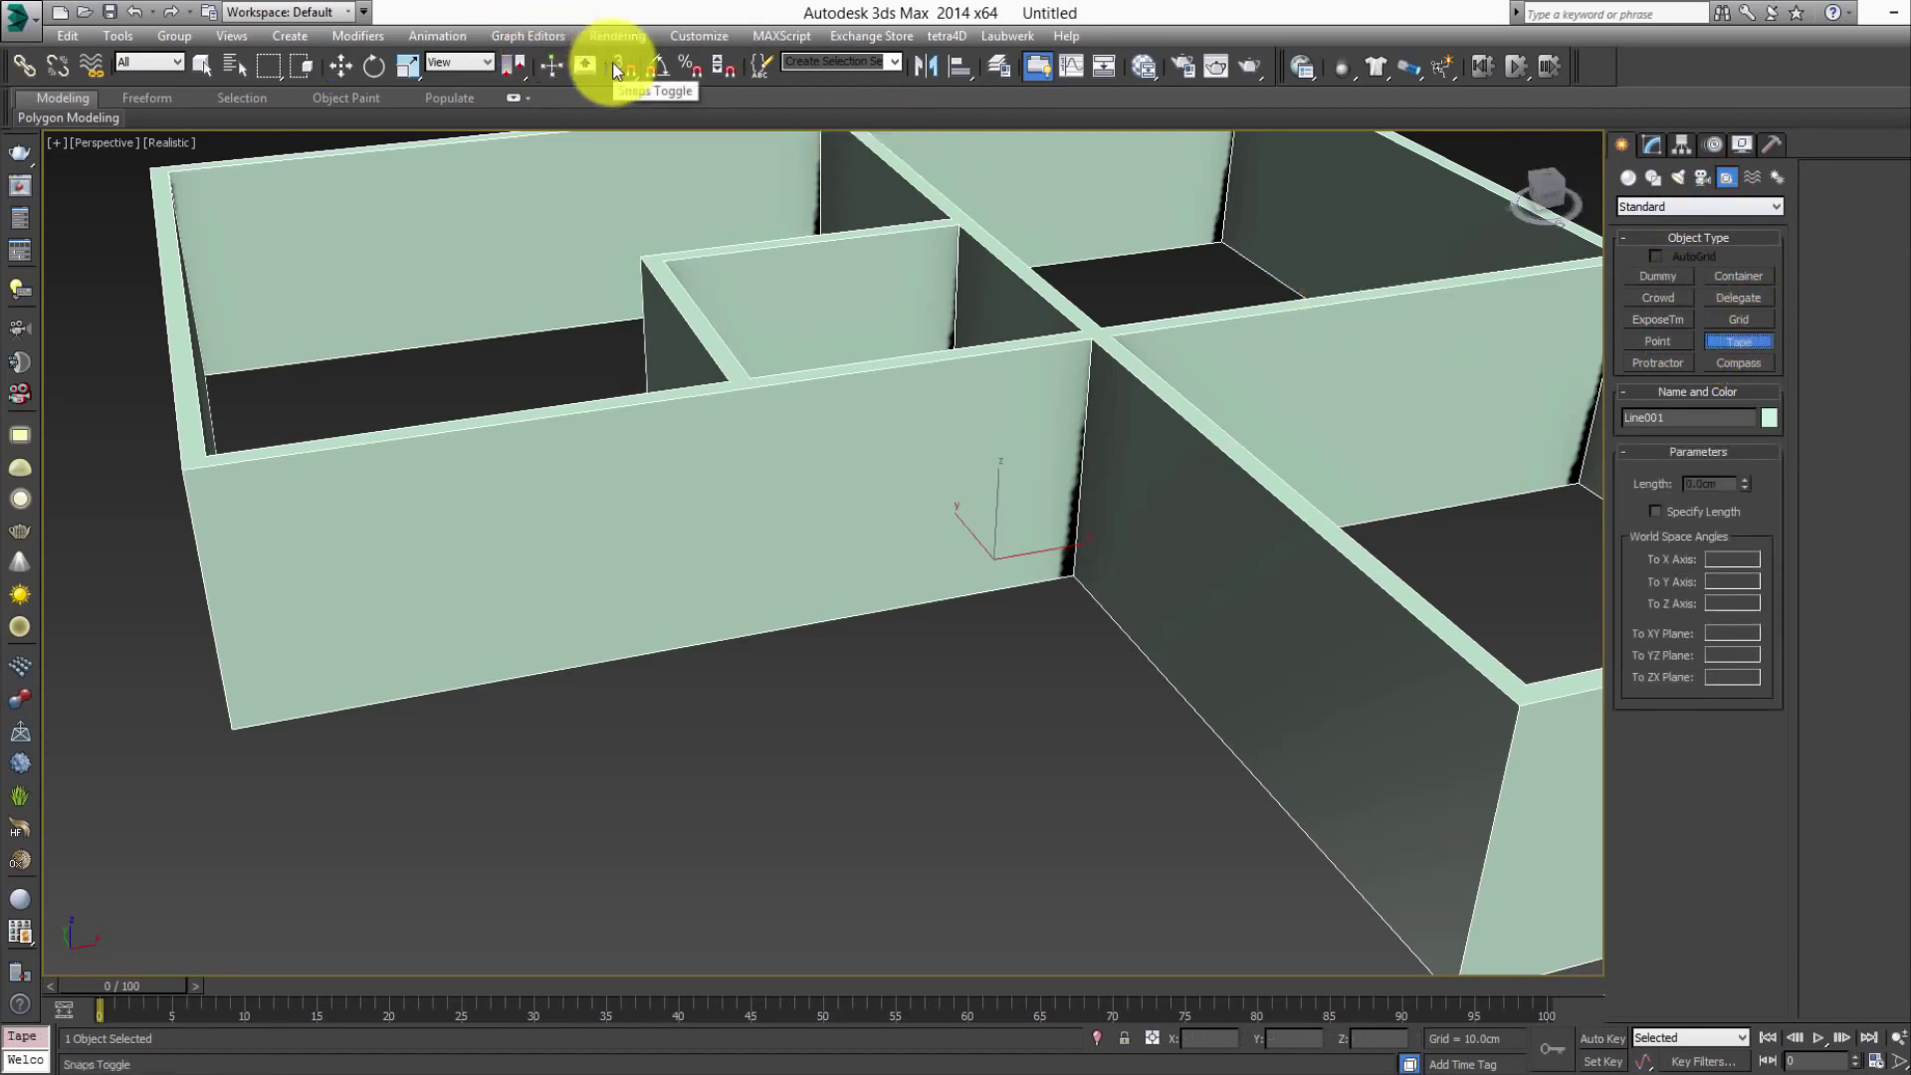
pyautogui.moveTo(1063, 581); pyautogui.dragTo(240, 728)
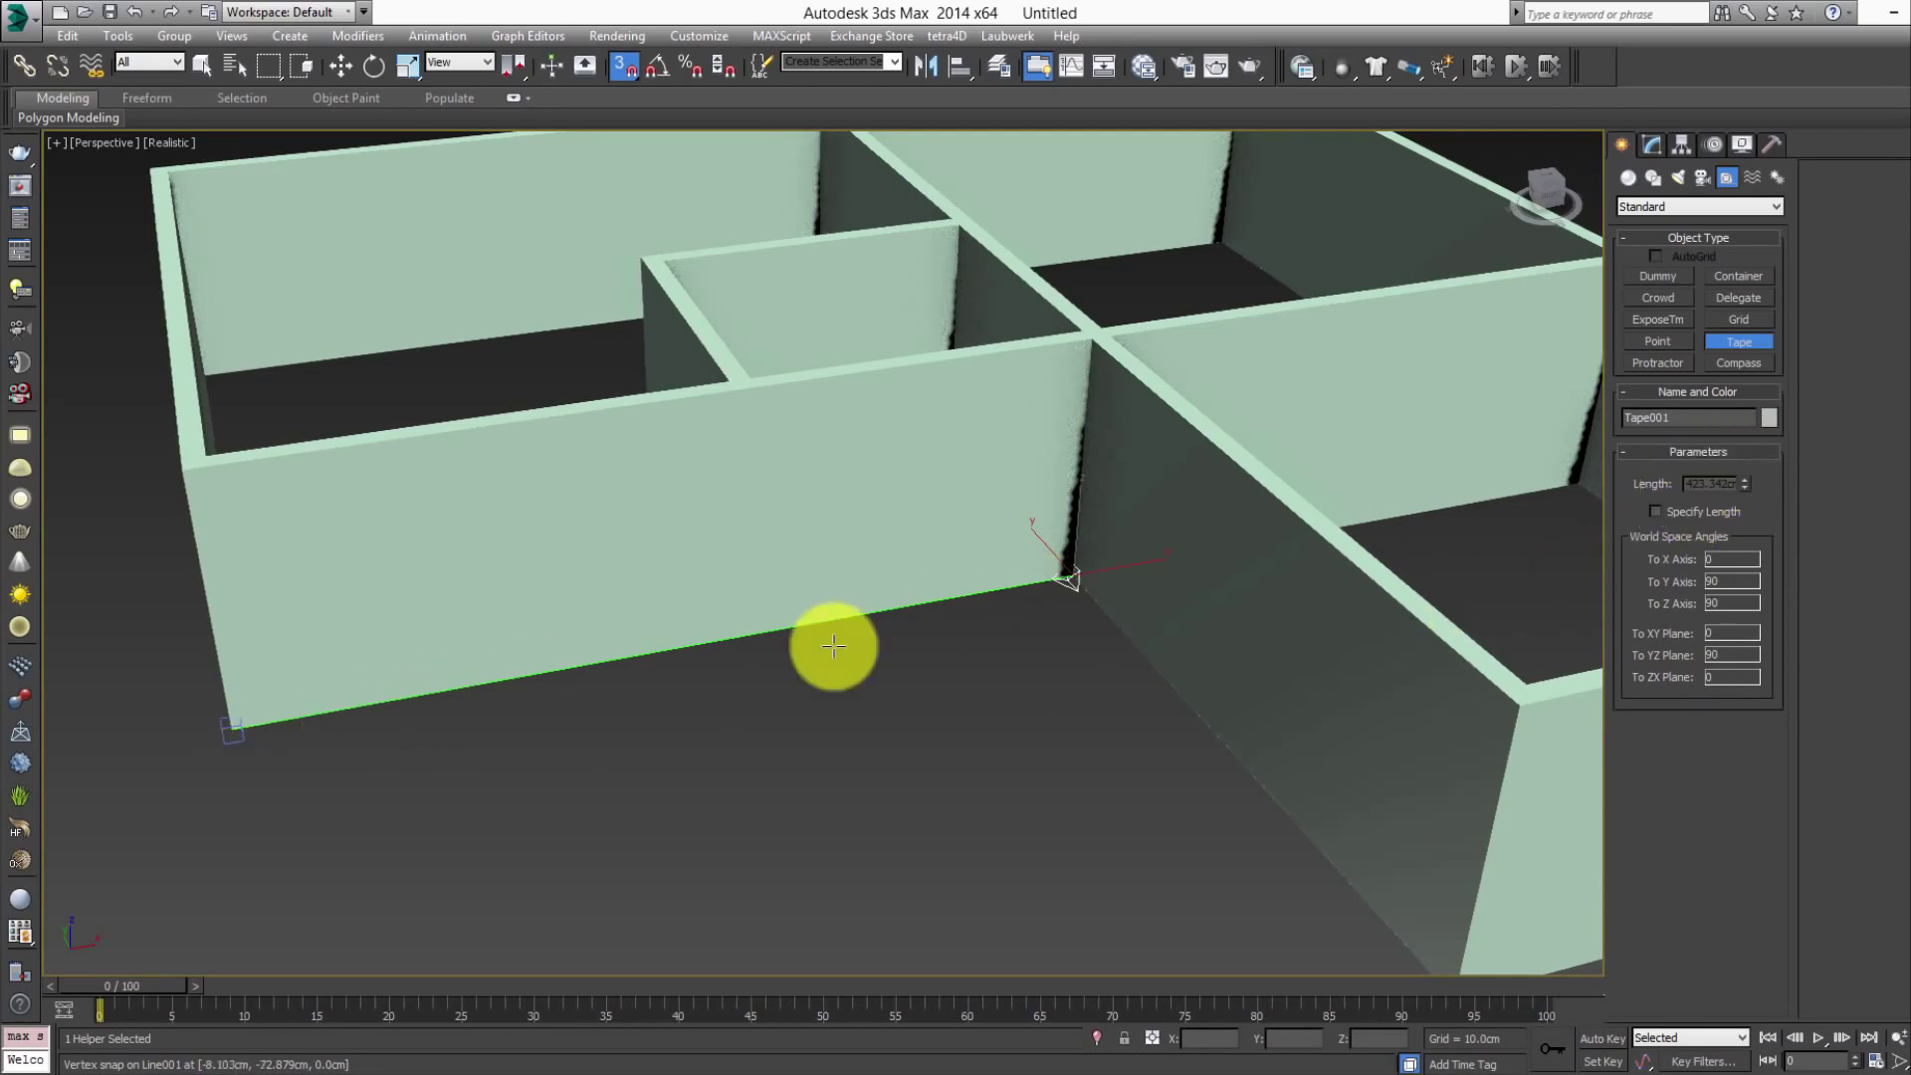
pyautogui.hotkey('ctrl', 'z')
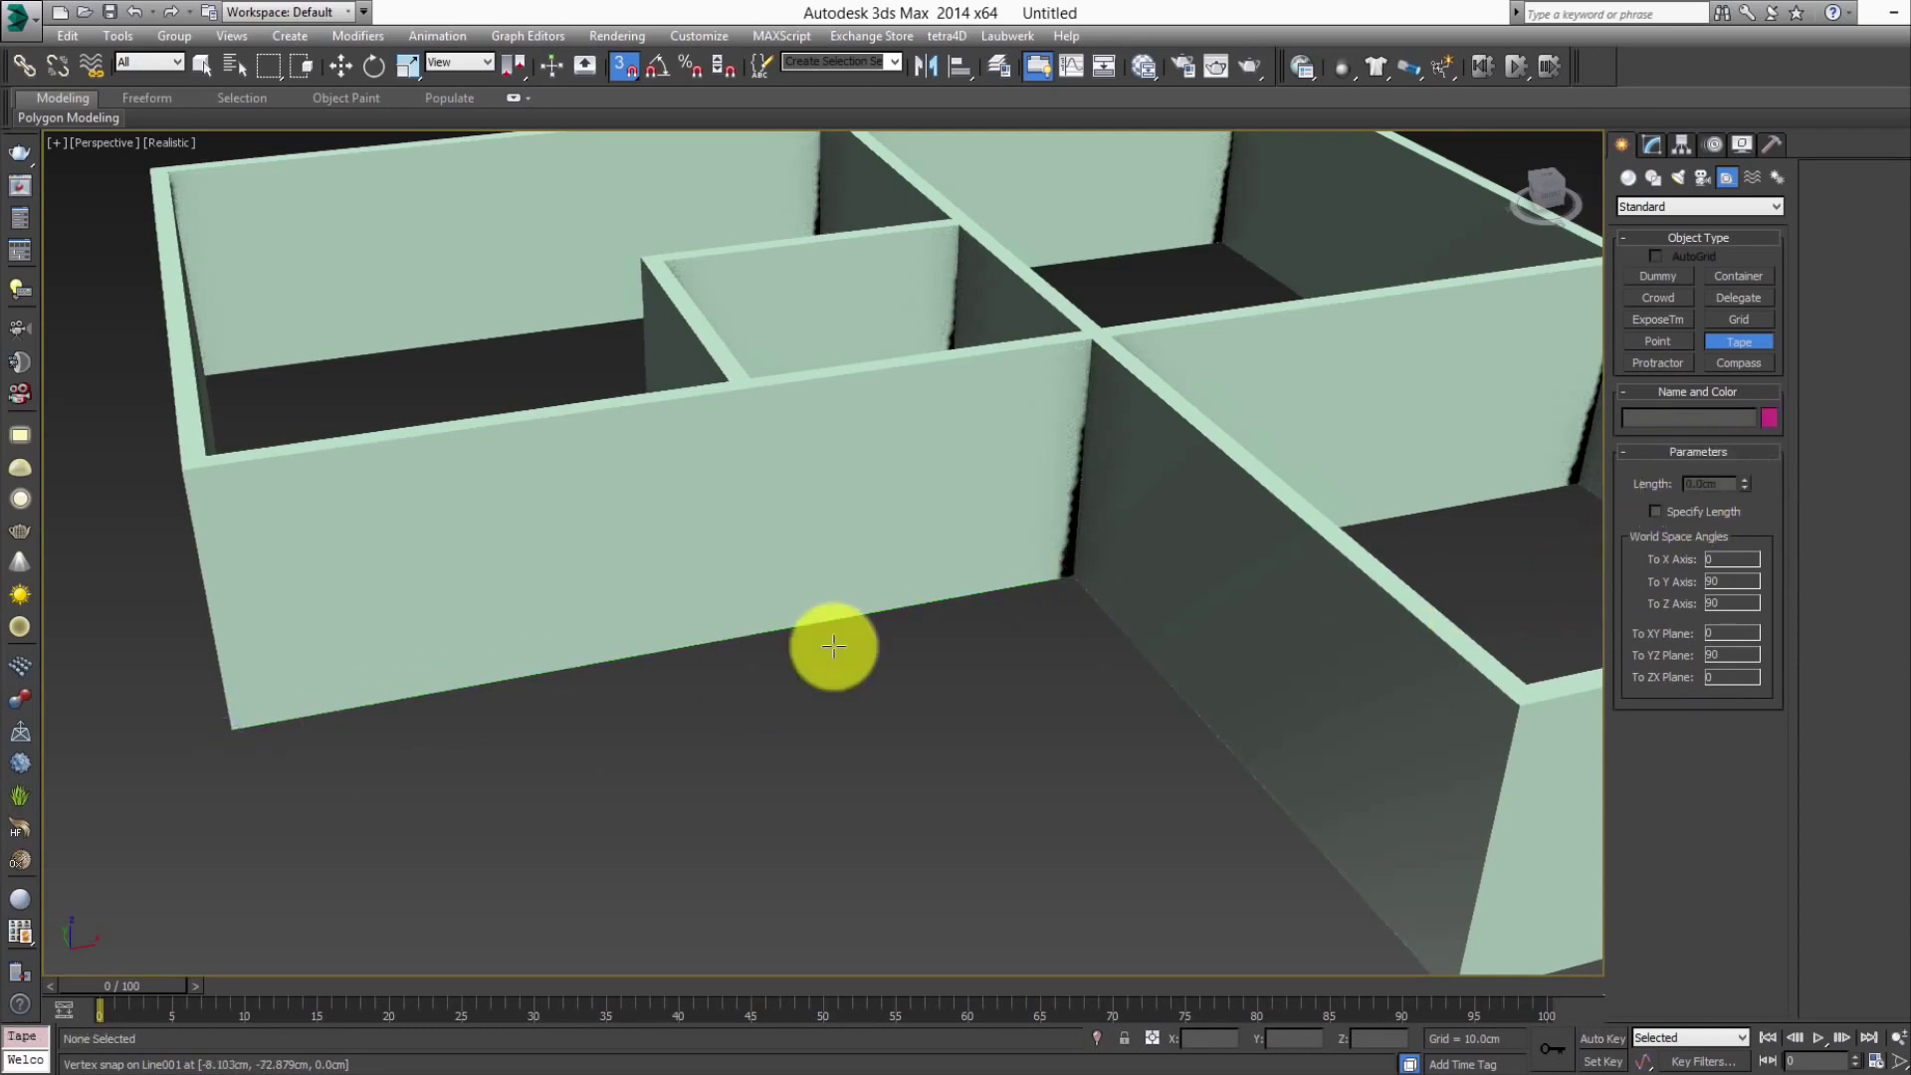
pyautogui.press('w')
pyautogui.click(804, 536)
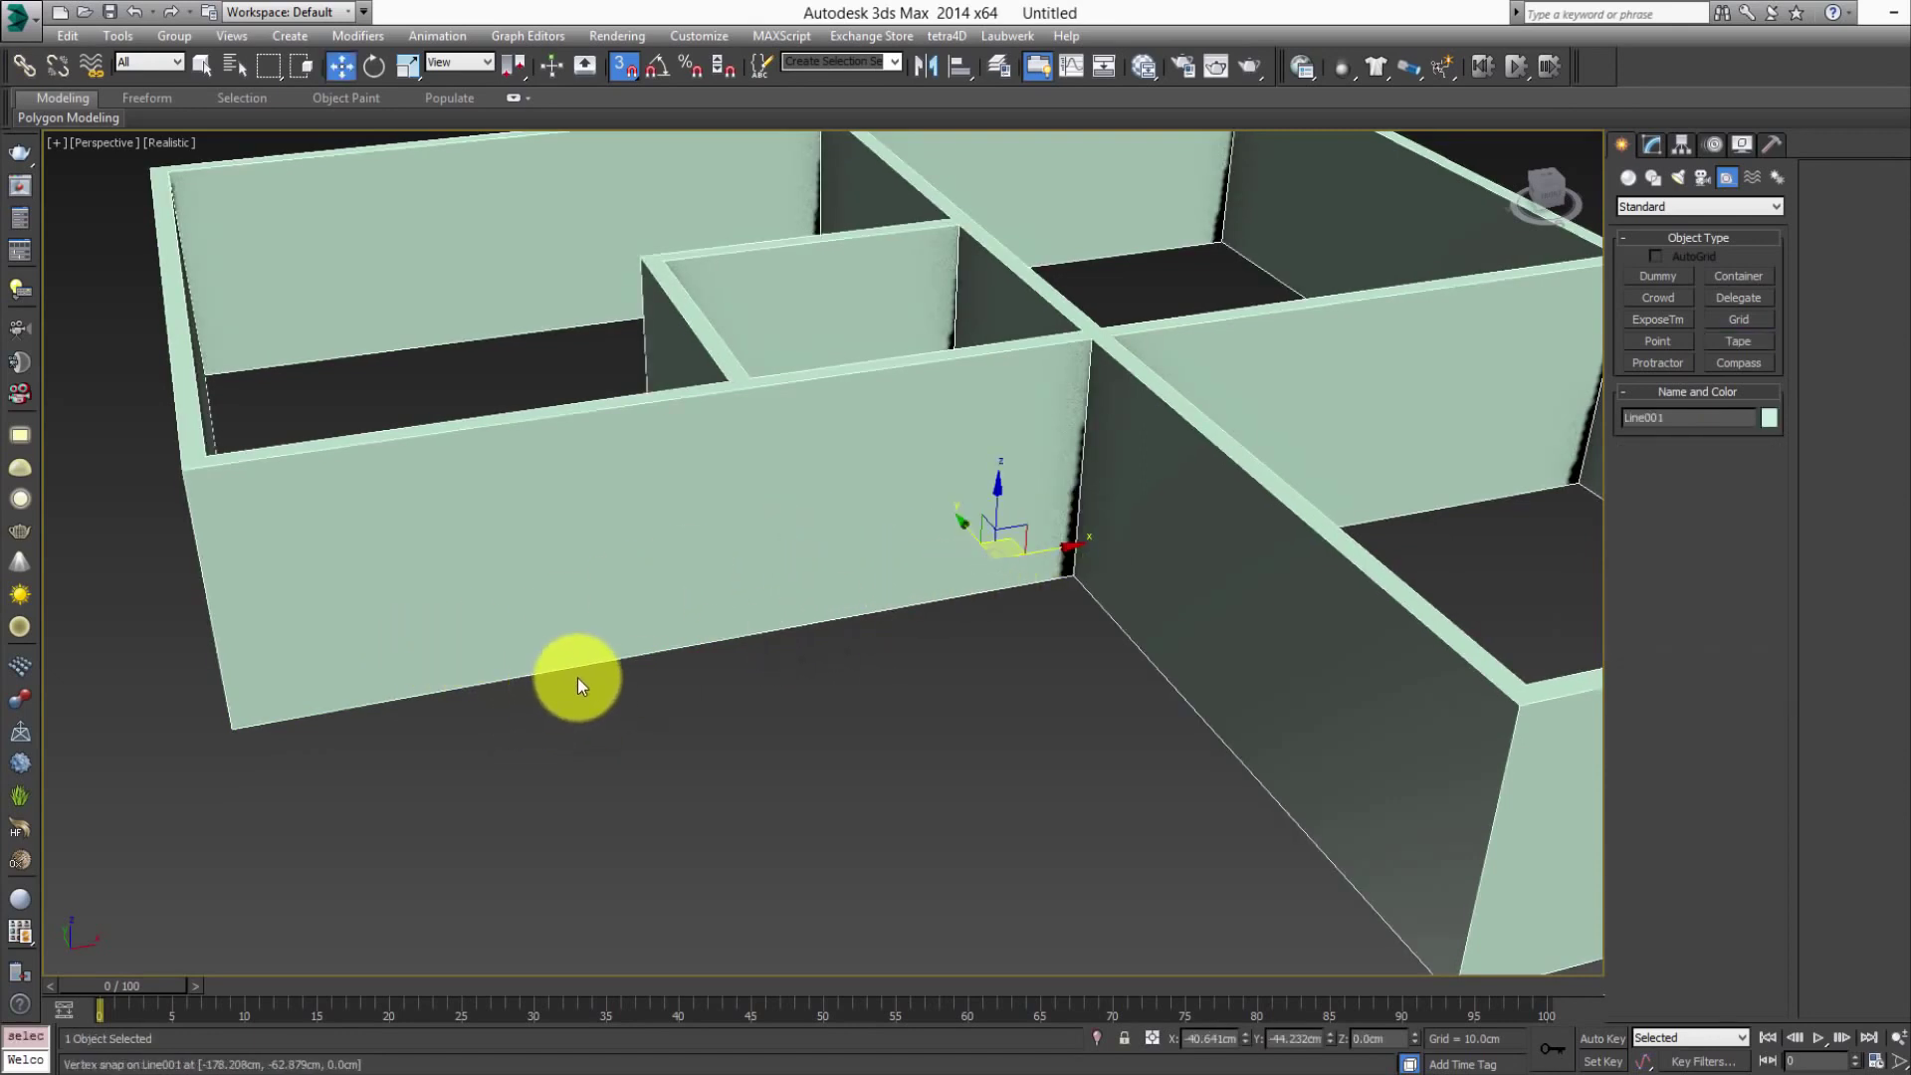
pyautogui.press('z')
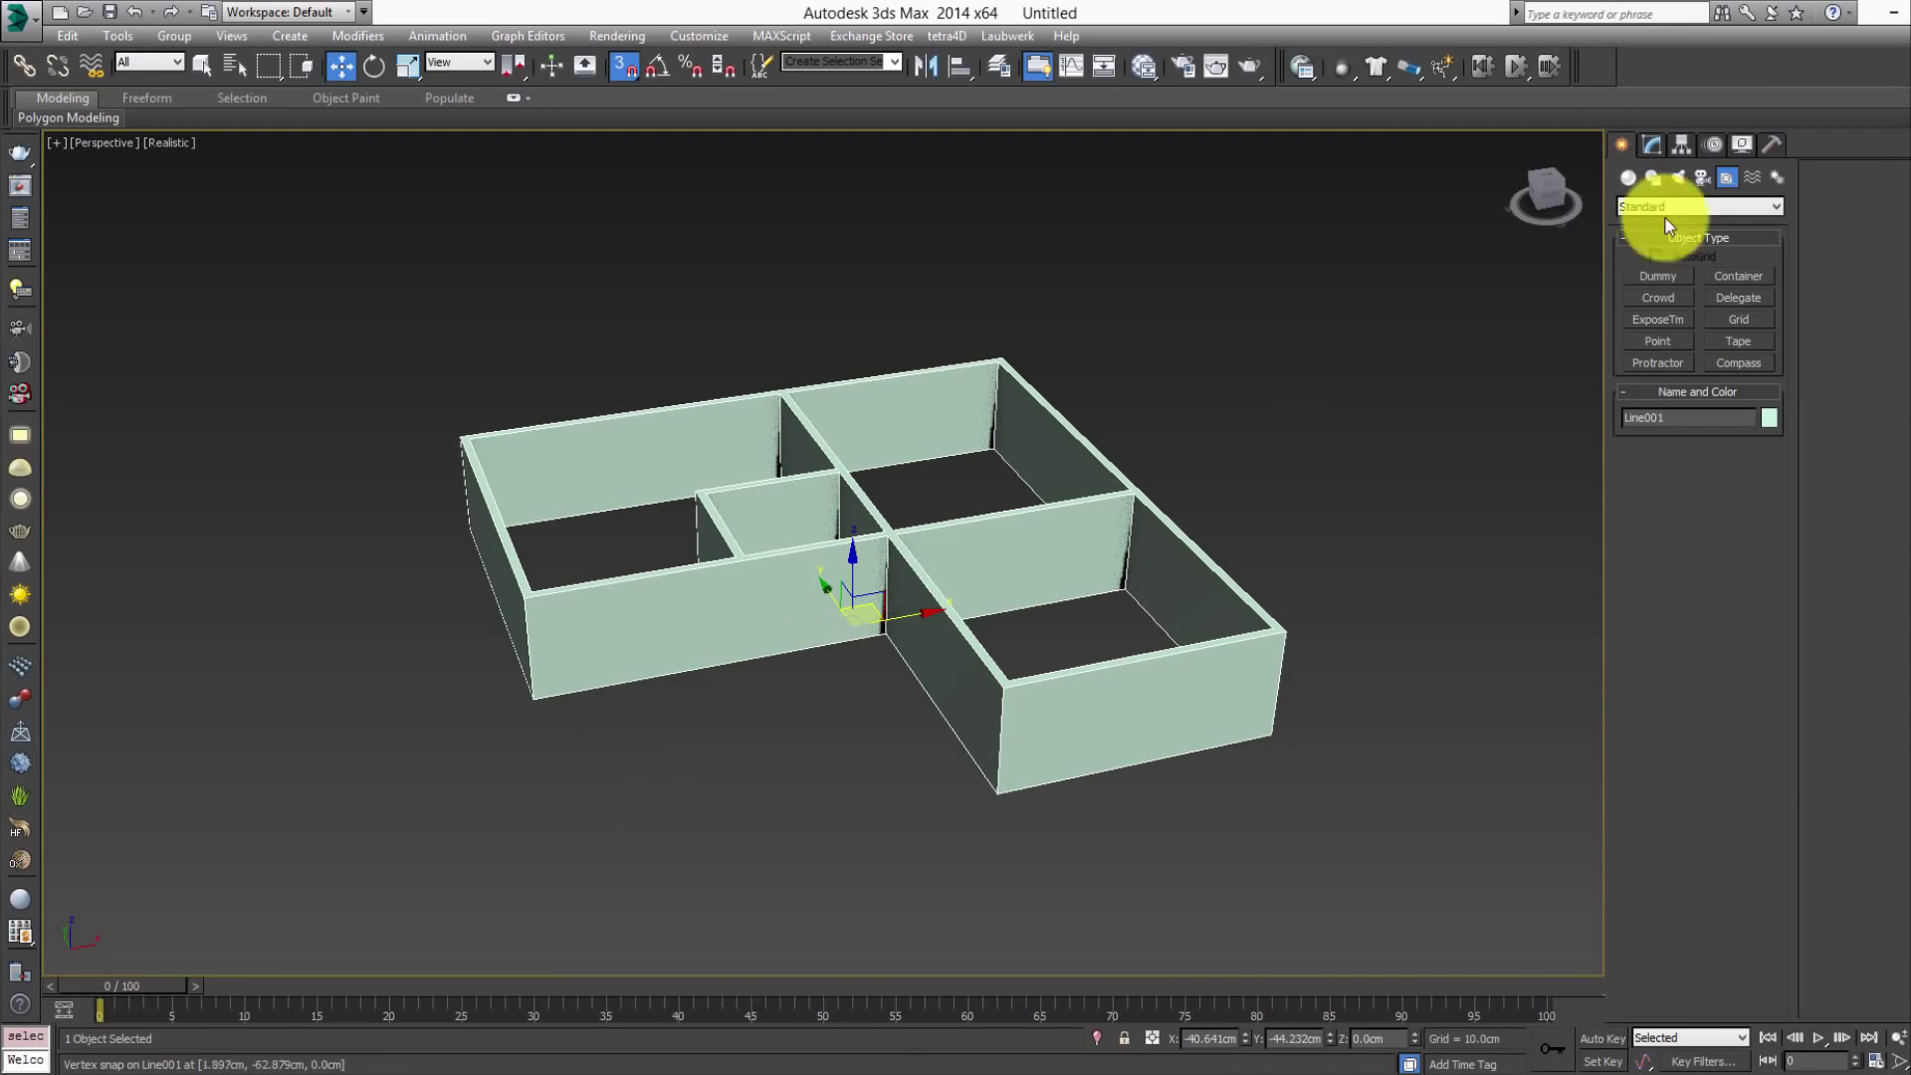
# - Create a flat box along the foot of the front wall and edit its width
pyautogui.click(1628, 177)
pyautogui.click(1658, 276)
pyautogui.moveTo(864, 664)
pyautogui.mouseDown()
pyautogui.moveTo(367, 836)
pyautogui.moveTo(268, 811)
pyautogui.mouseUp()
pyautogui.click(277, 798)
pyautogui.click(1648, 145)
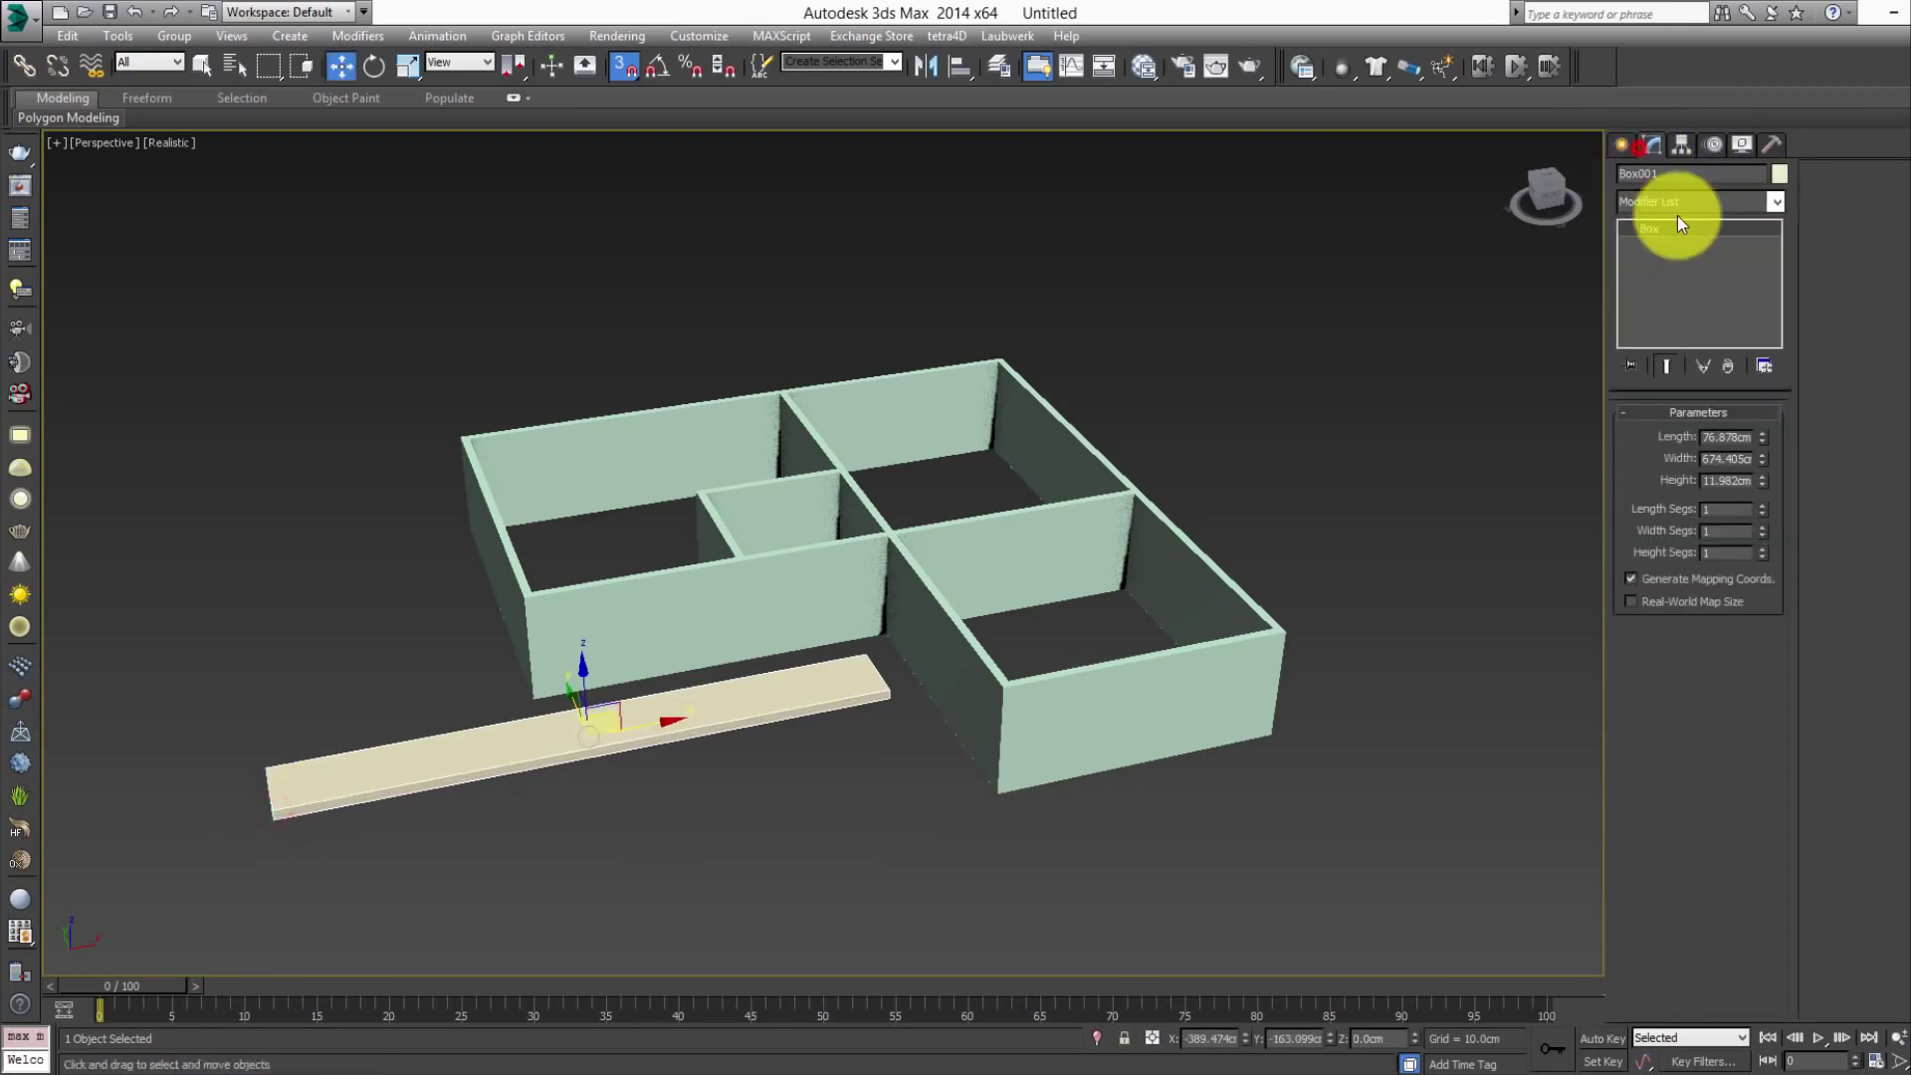
pyautogui.click(1725, 459)
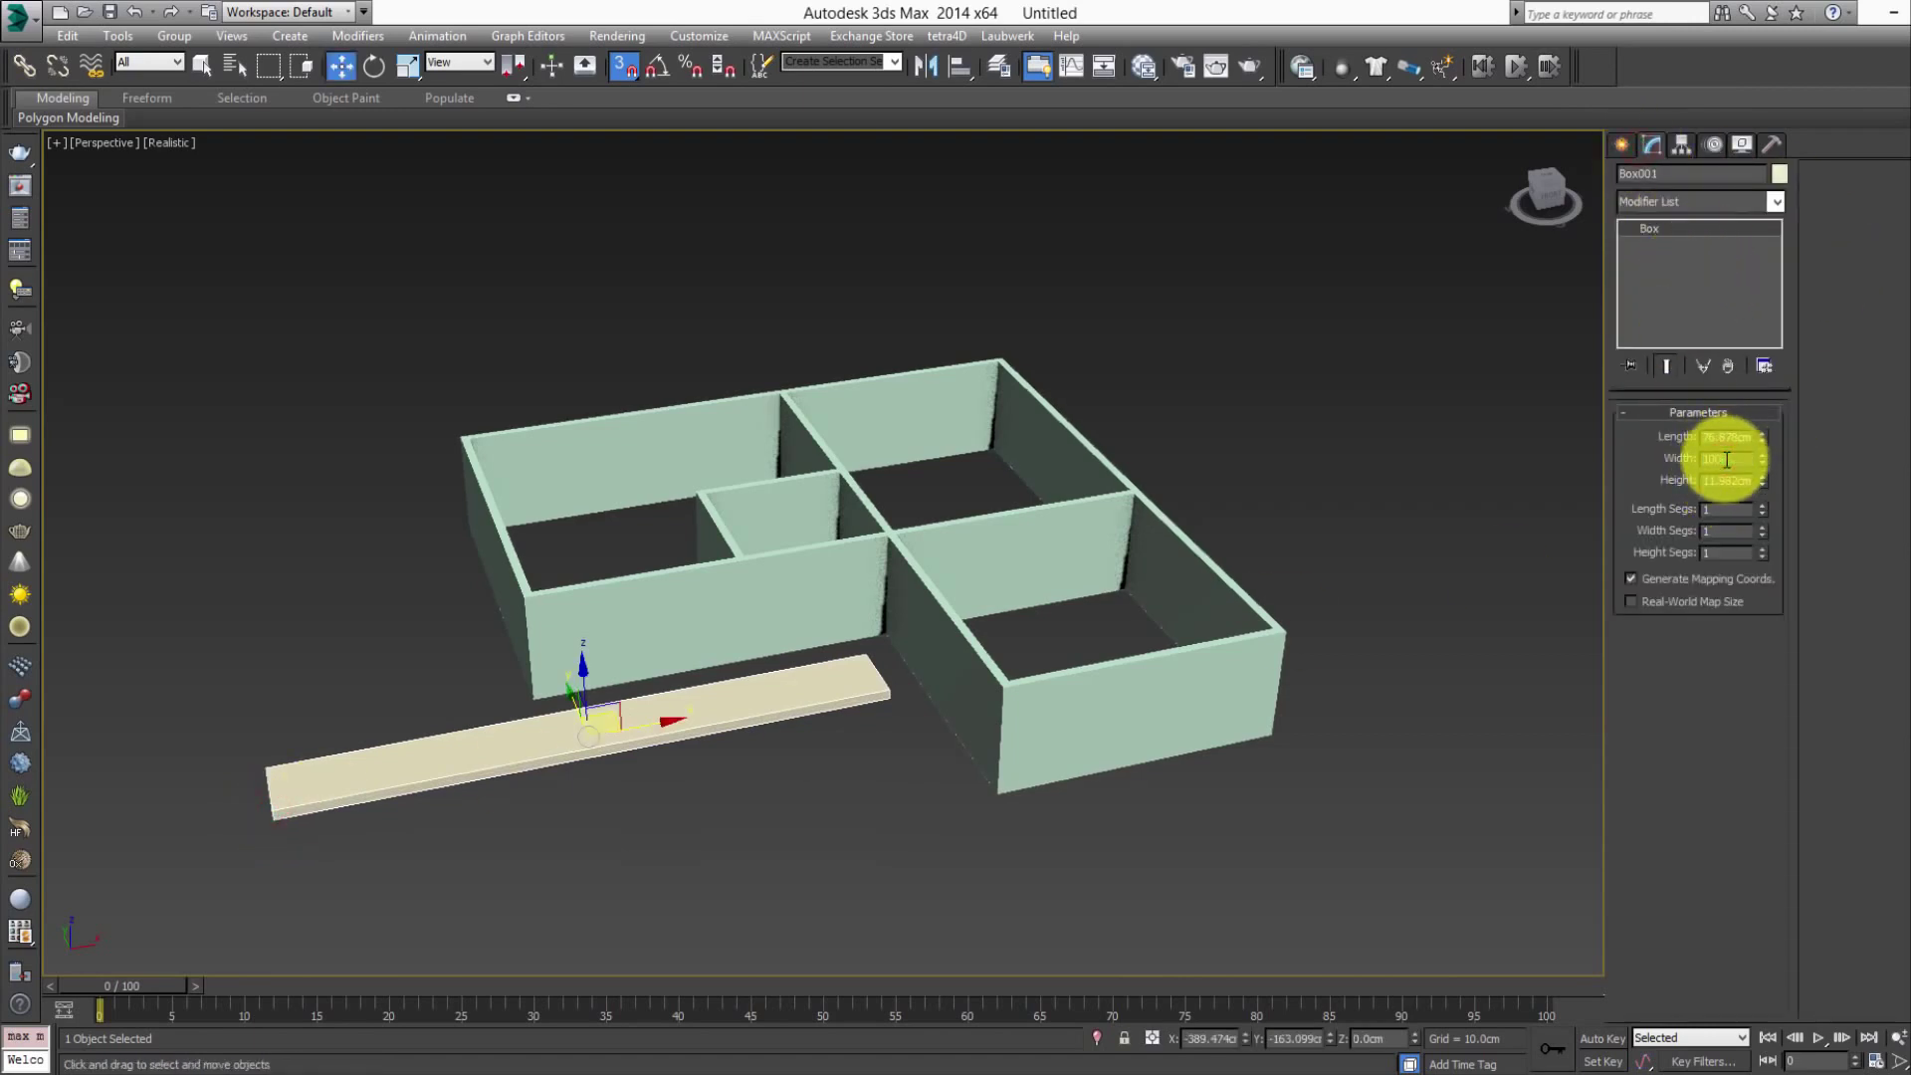
pyautogui.press('Return')
# - Select the walls, turn snapping off and switch to the Scale tool
pyautogui.click(995, 742)
pyautogui.moveTo(609, 709)
pyautogui.mouseDown(button='middle')
pyautogui.moveTo(832, 597)
pyautogui.moveTo(823, 683)
pyautogui.moveTo(862, 597)
pyautogui.mouseUp(button='middle')
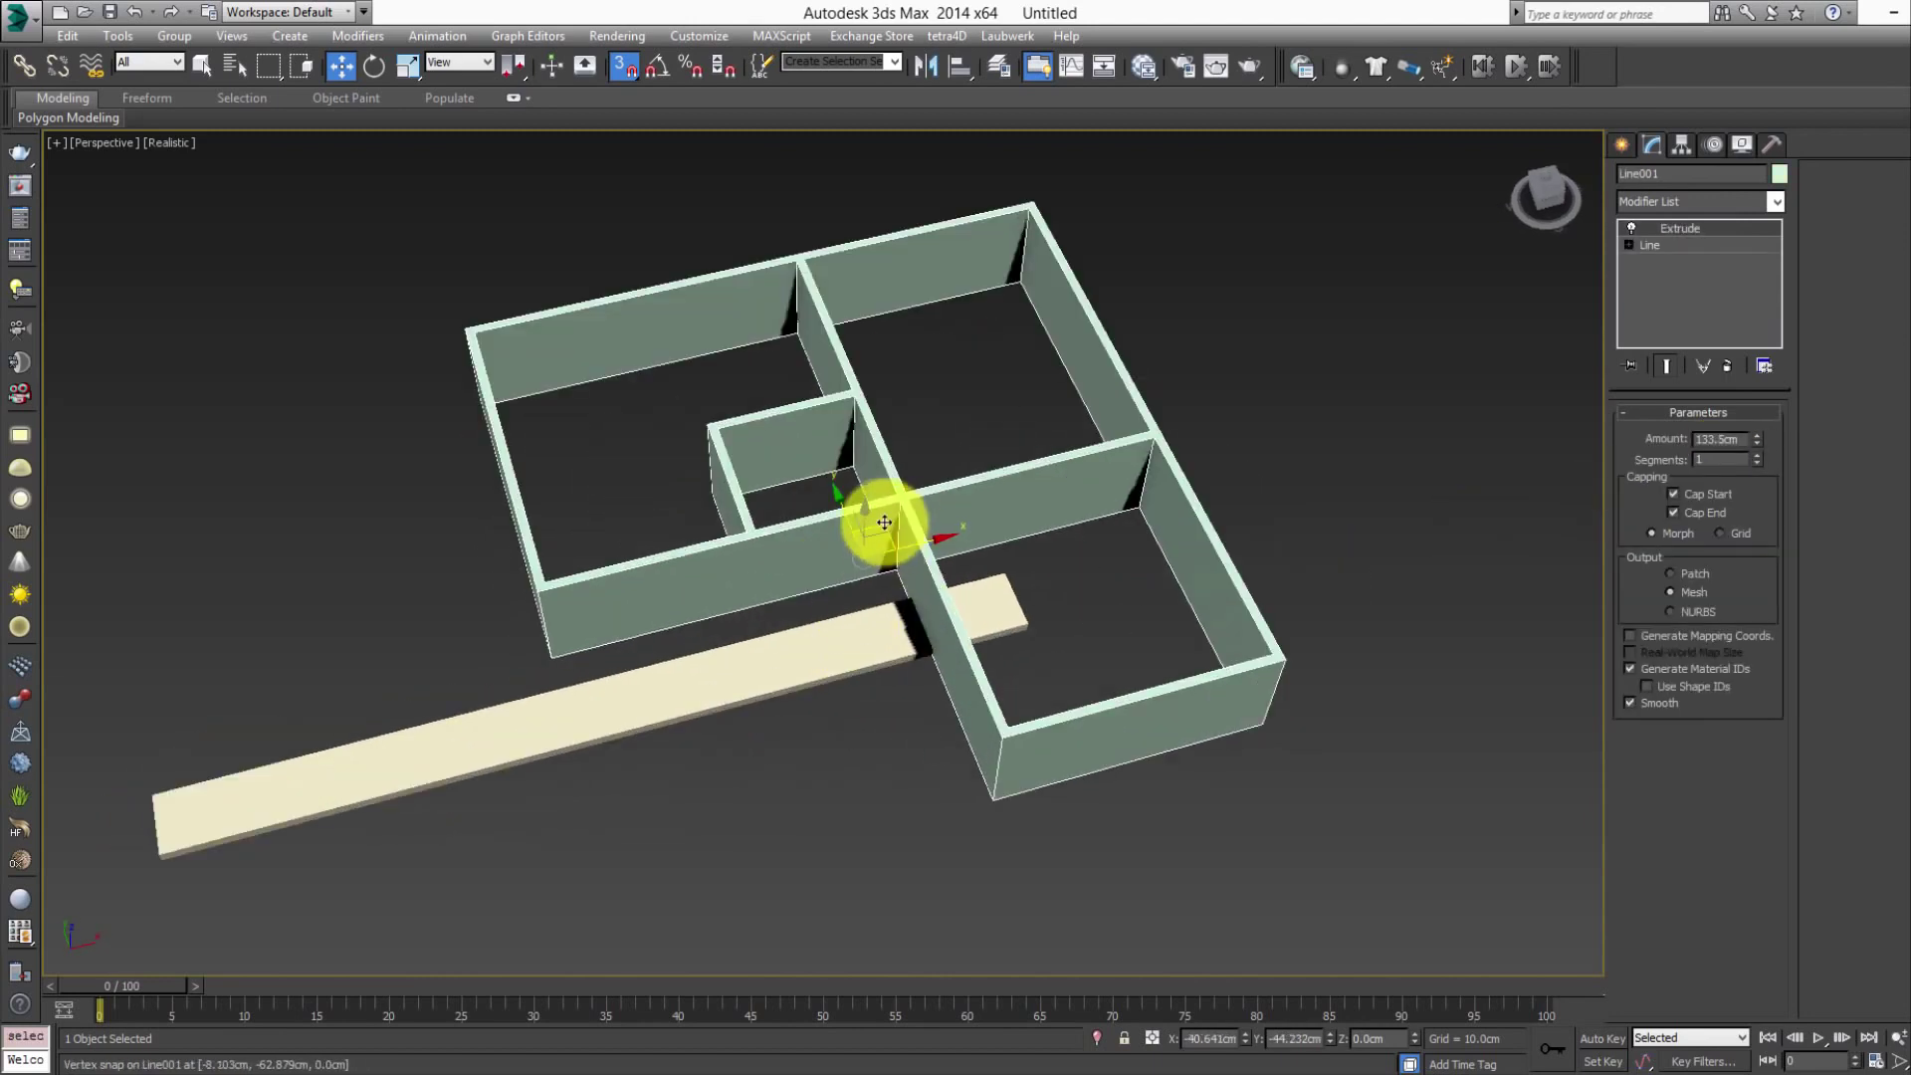
pyautogui.press('s')
pyautogui.press('e')
pyautogui.press('r')
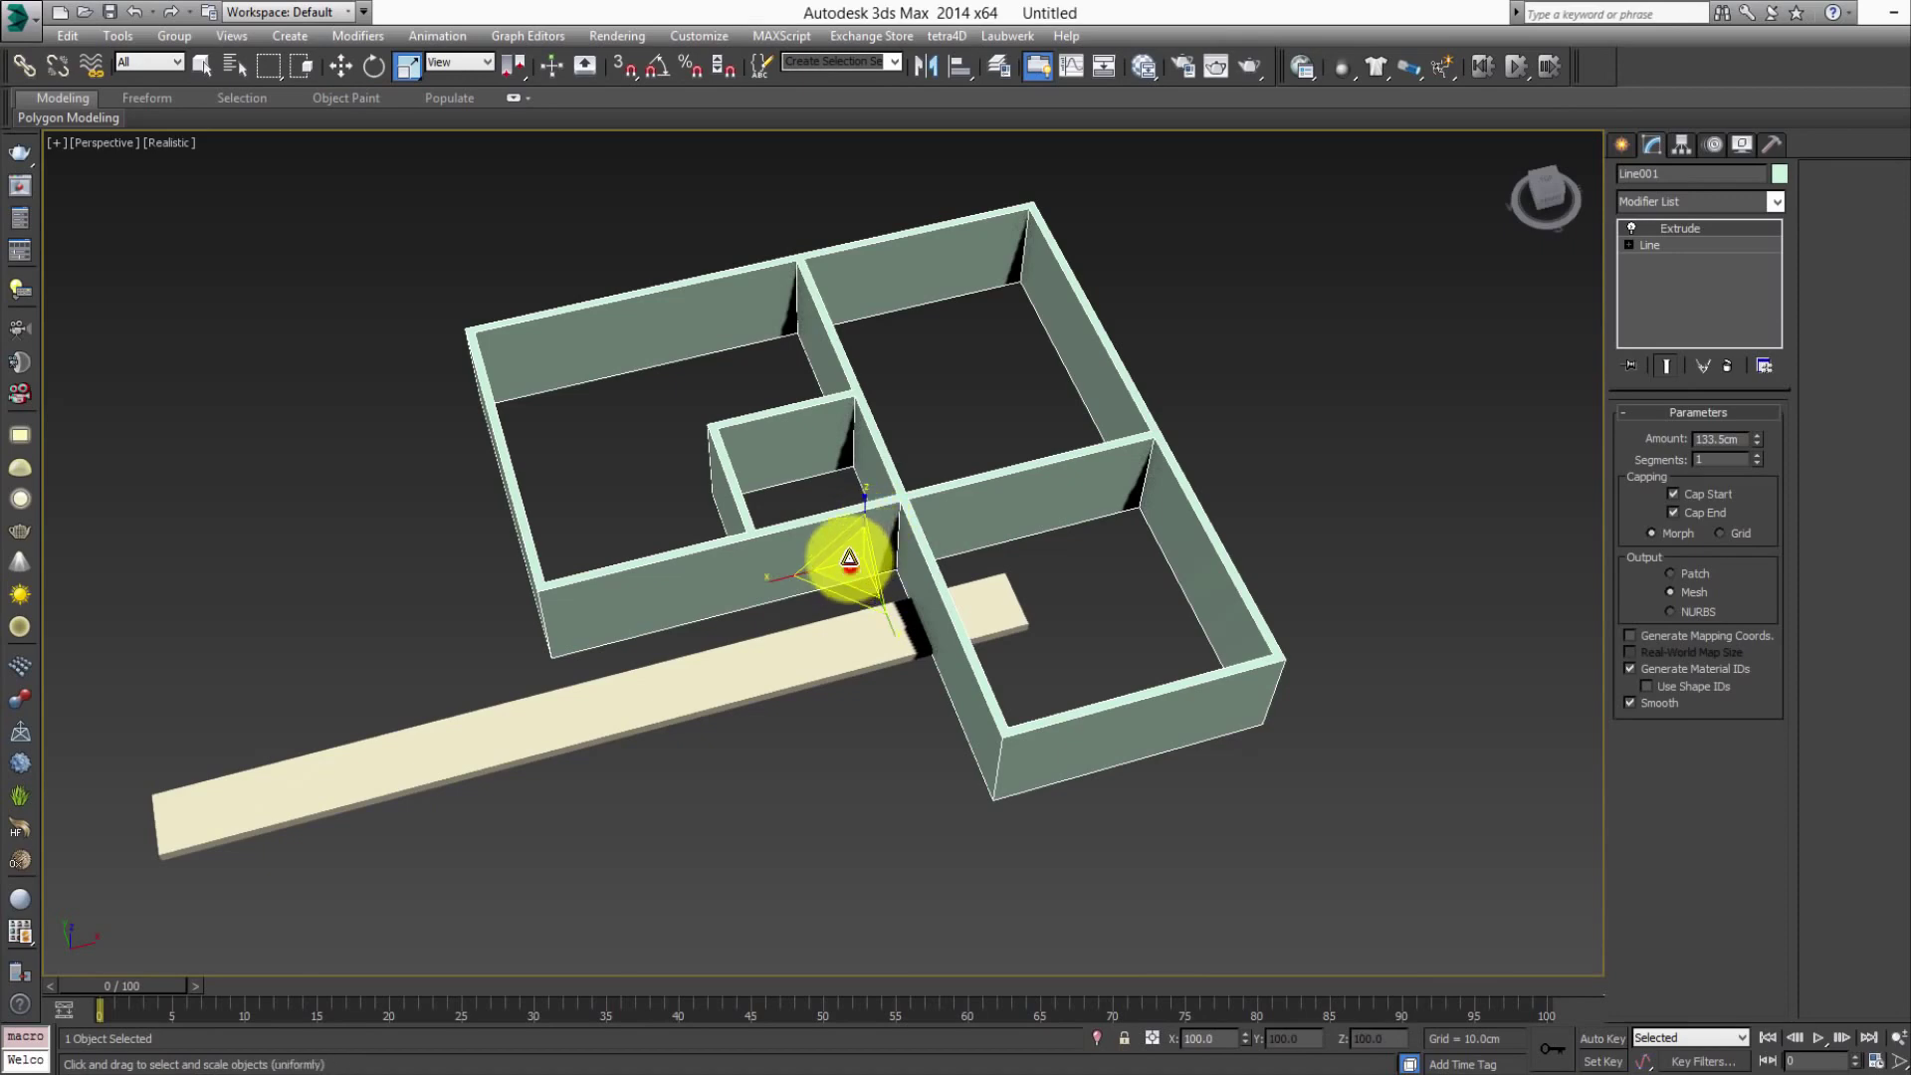
pyautogui.scroll(3, 849, 558)
pyautogui.scroll(3, 845, 478)
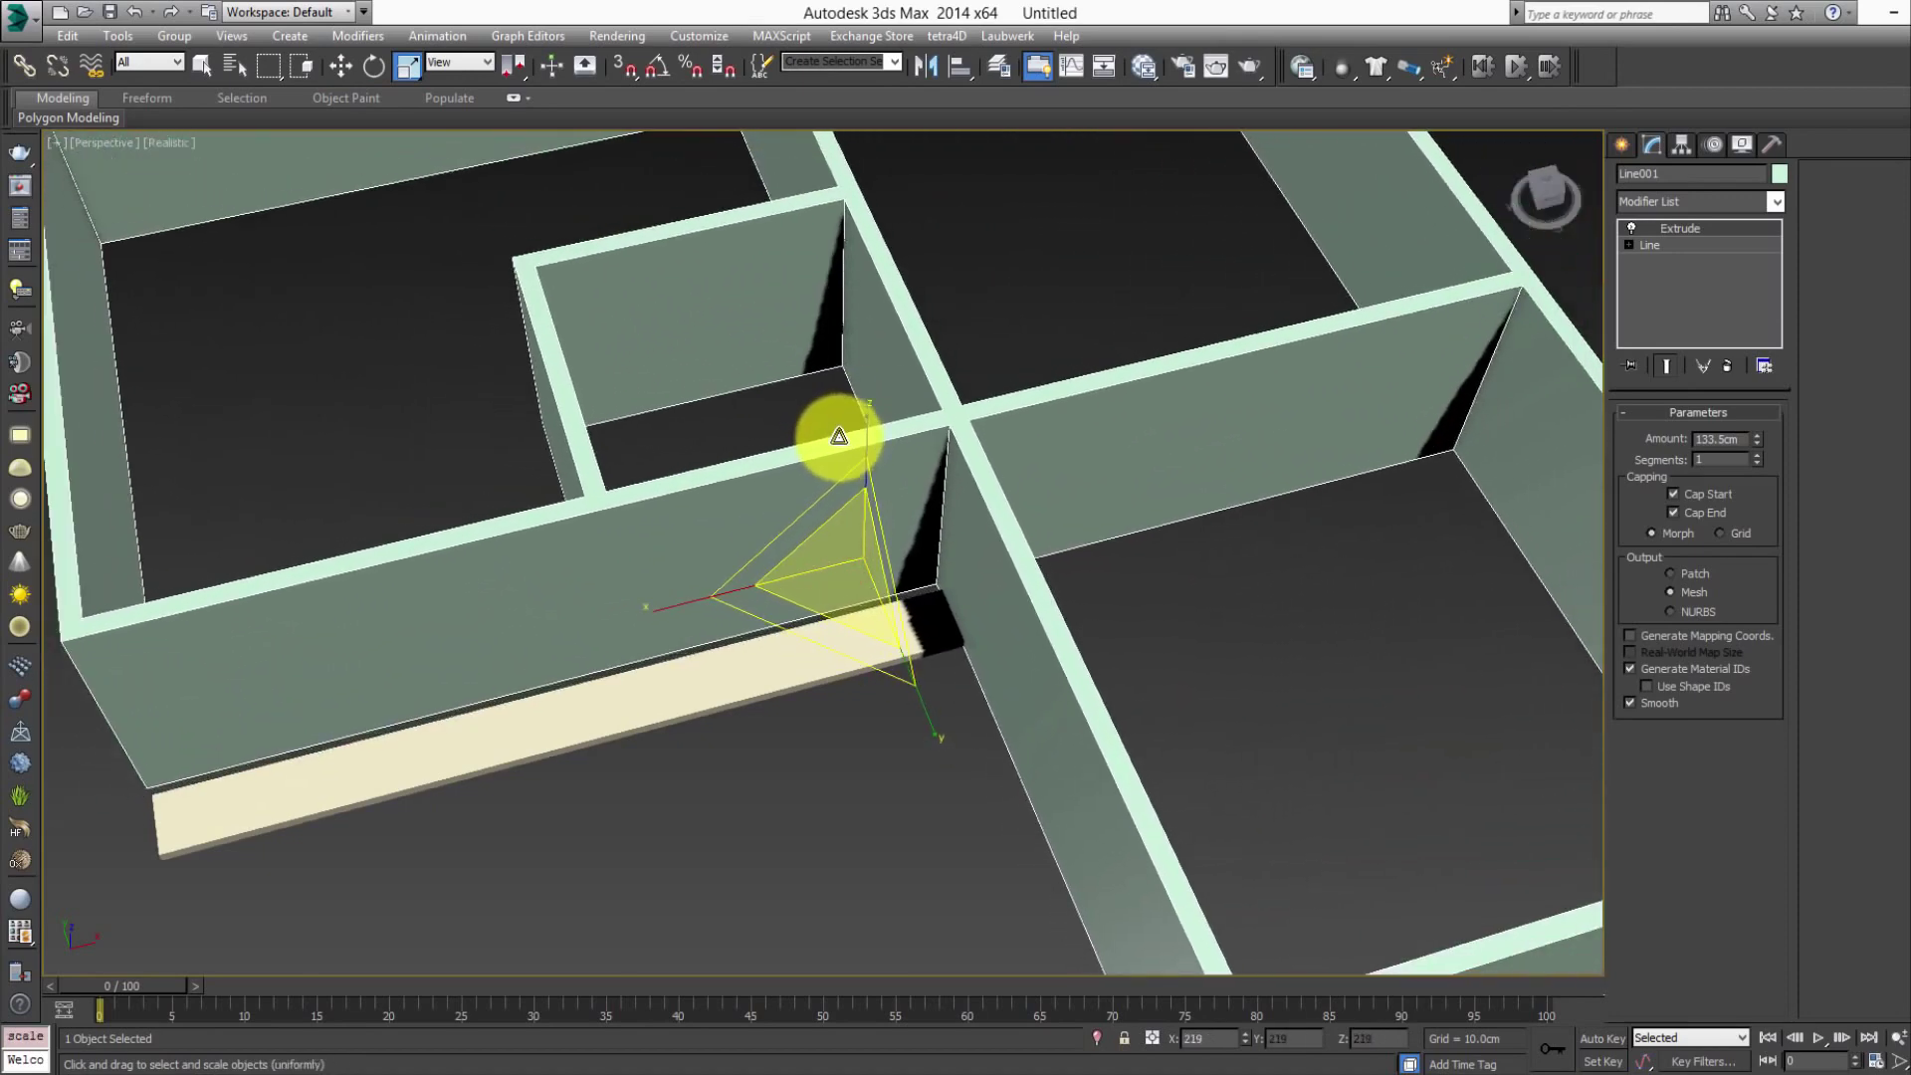
# - Toggle between Move and Scale, then orbit and zoom to view the whole L-shaped layout
pyautogui.press('w')
pyautogui.moveTo(939, 534)
pyautogui.keyDown('alt'); pyautogui.mouseDown(button='middle')
pyautogui.moveTo(998, 517)
pyautogui.moveTo(918, 533)
pyautogui.moveTo(976, 526)
pyautogui.mouseUp(button='middle'); pyautogui.keyUp('alt')
pyautogui.press('r')
pyautogui.press('w')
pyautogui.scroll(-3, 956, 587)
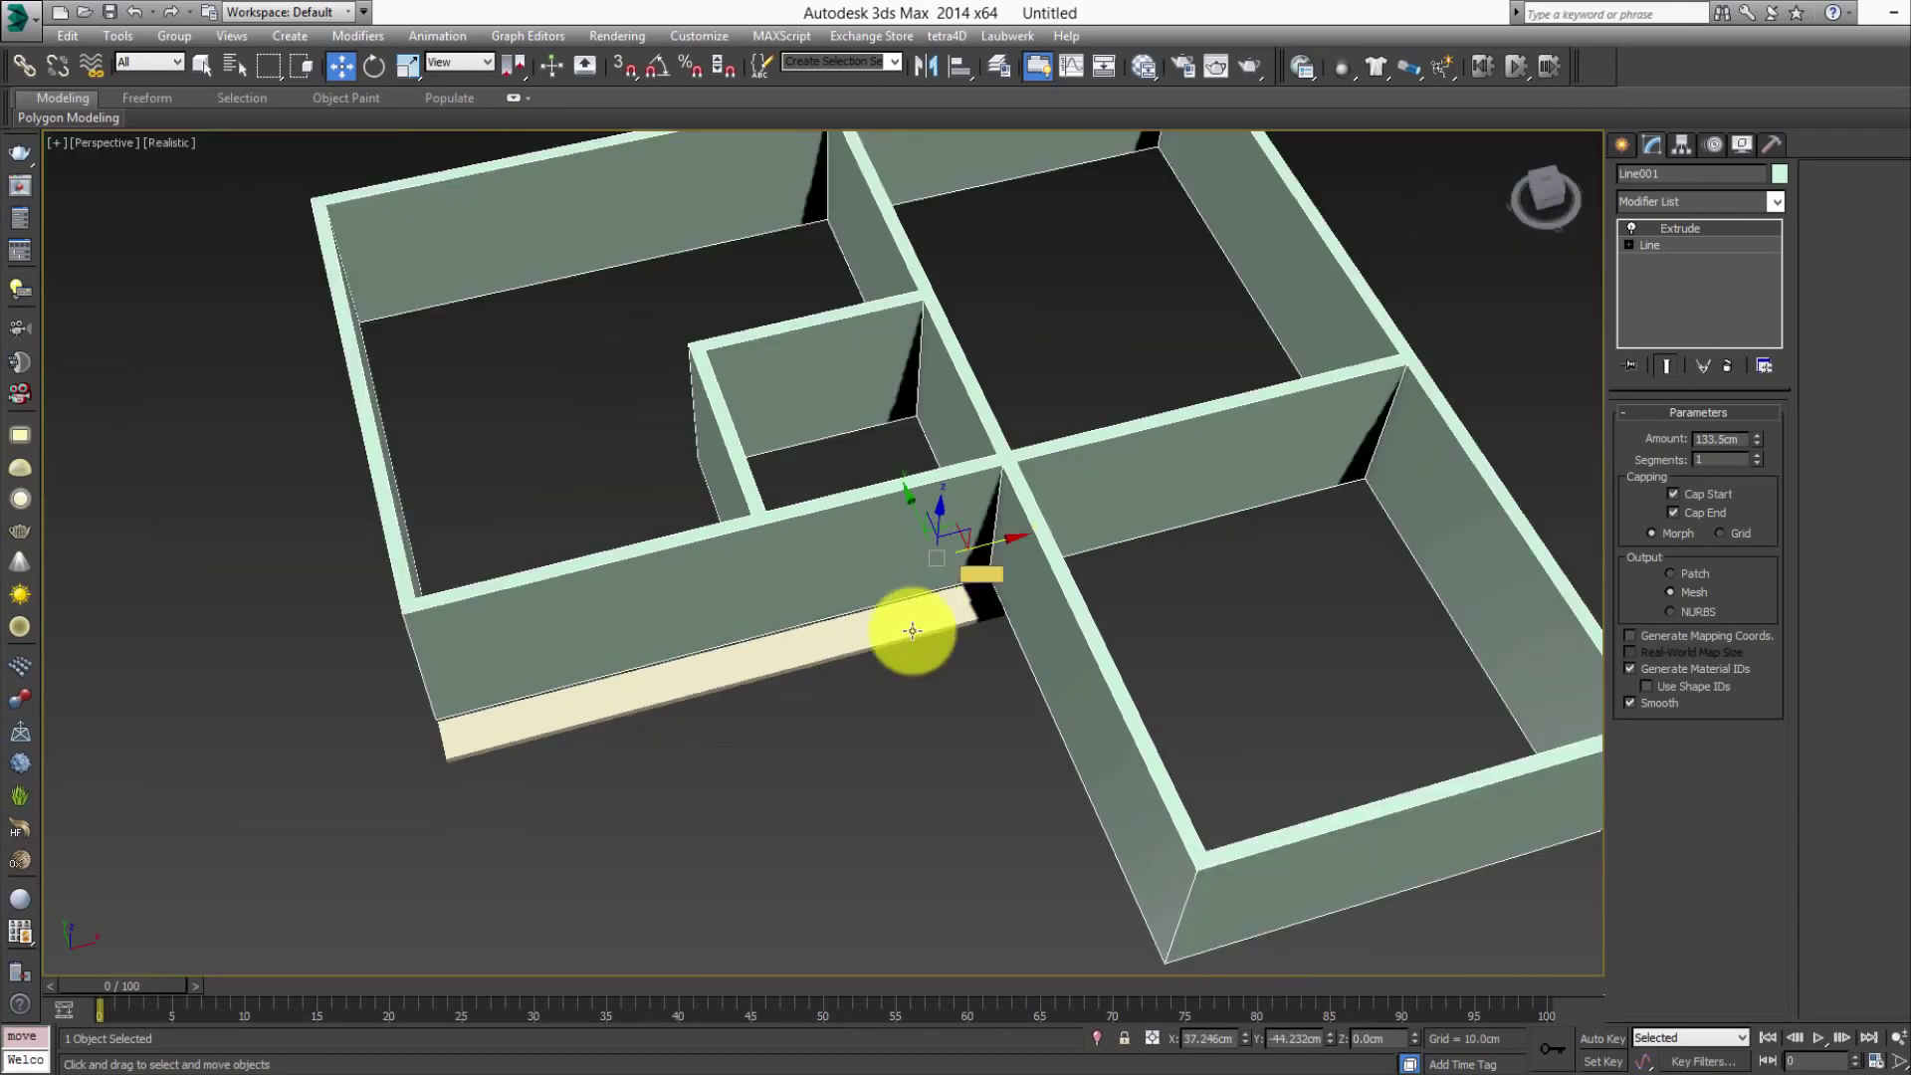
pyautogui.scroll(-3, 882, 643)
pyautogui.moveTo(888, 675)
pyautogui.keyDown('alt'); pyautogui.mouseDown(button='middle')
pyautogui.moveTo(832, 597)
pyautogui.moveTo(875, 618)
pyautogui.moveTo(1011, 599)
pyautogui.moveTo(943, 623)
pyautogui.mouseUp(button='middle'); pyautogui.keyUp('alt')
pyautogui.scroll(3, 973, 604)
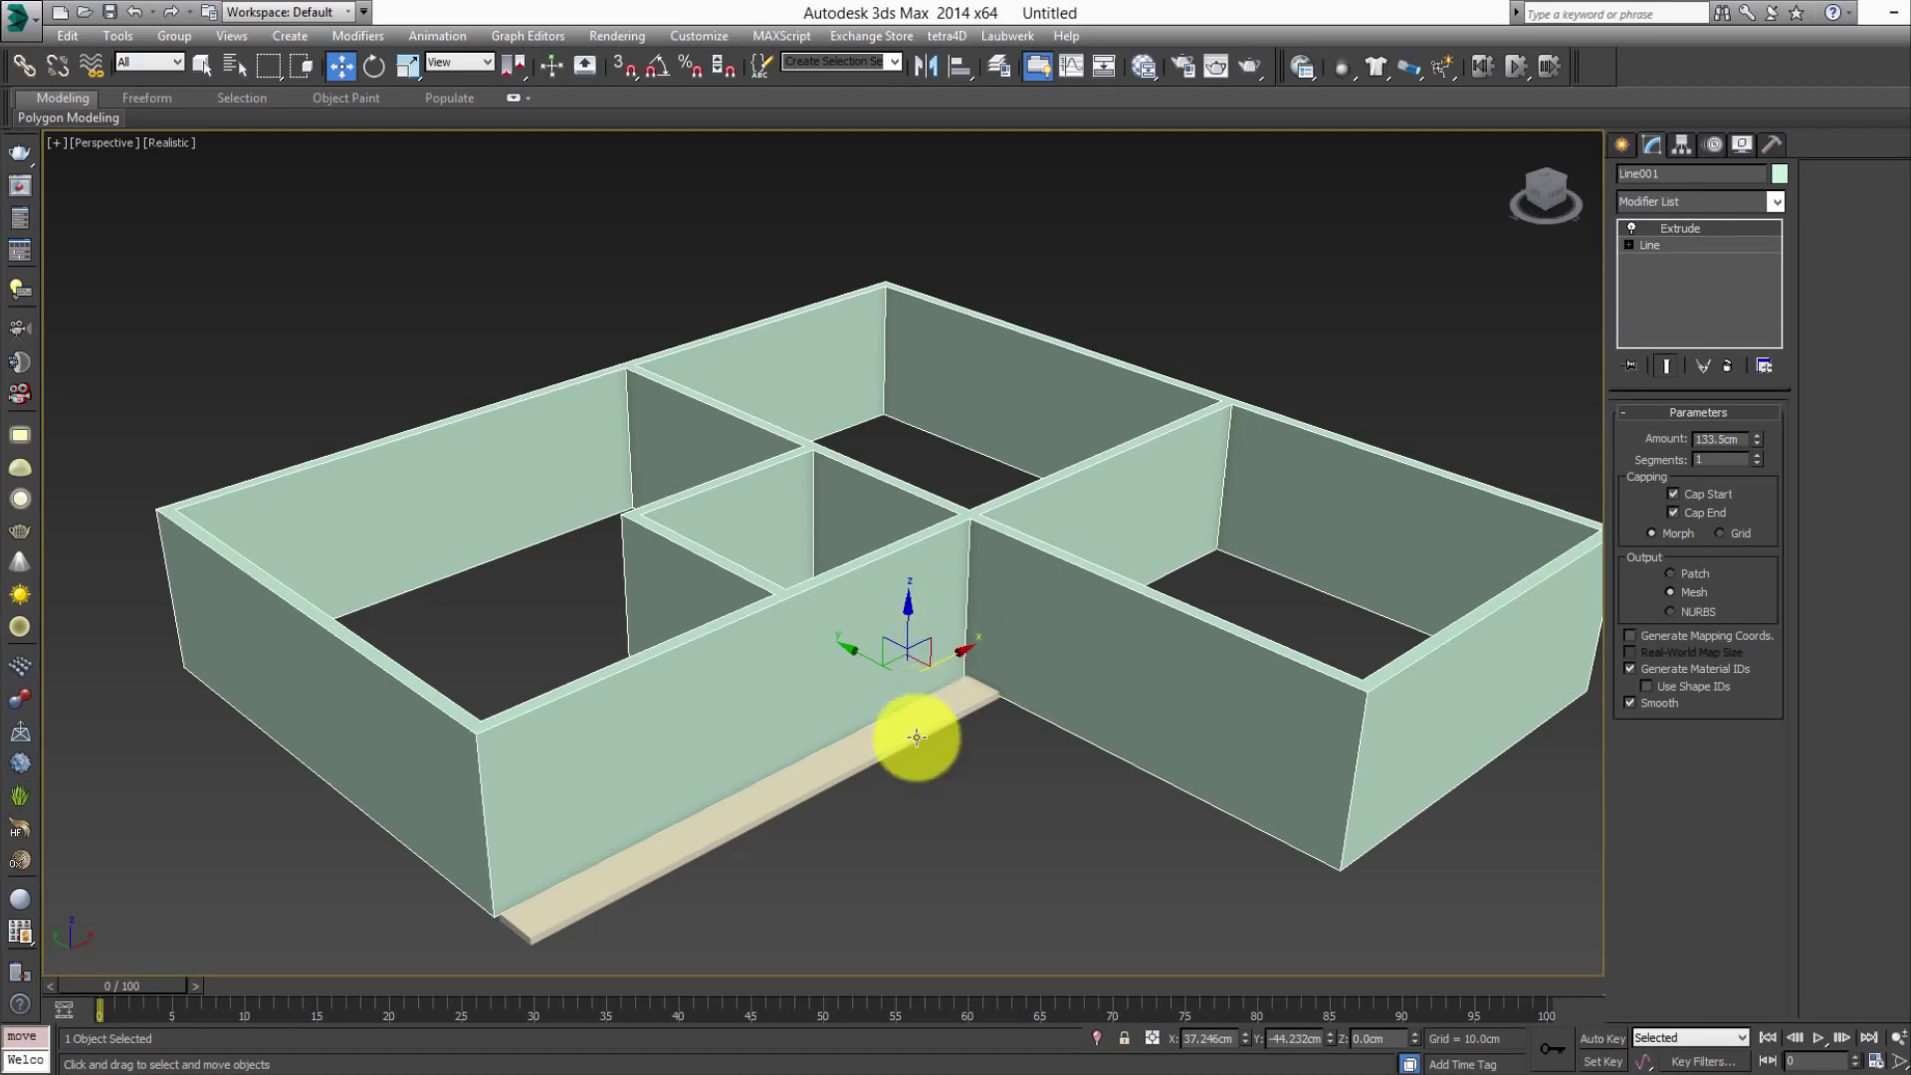
# - Select and delete the beige floor strip
pyautogui.click(935, 824)
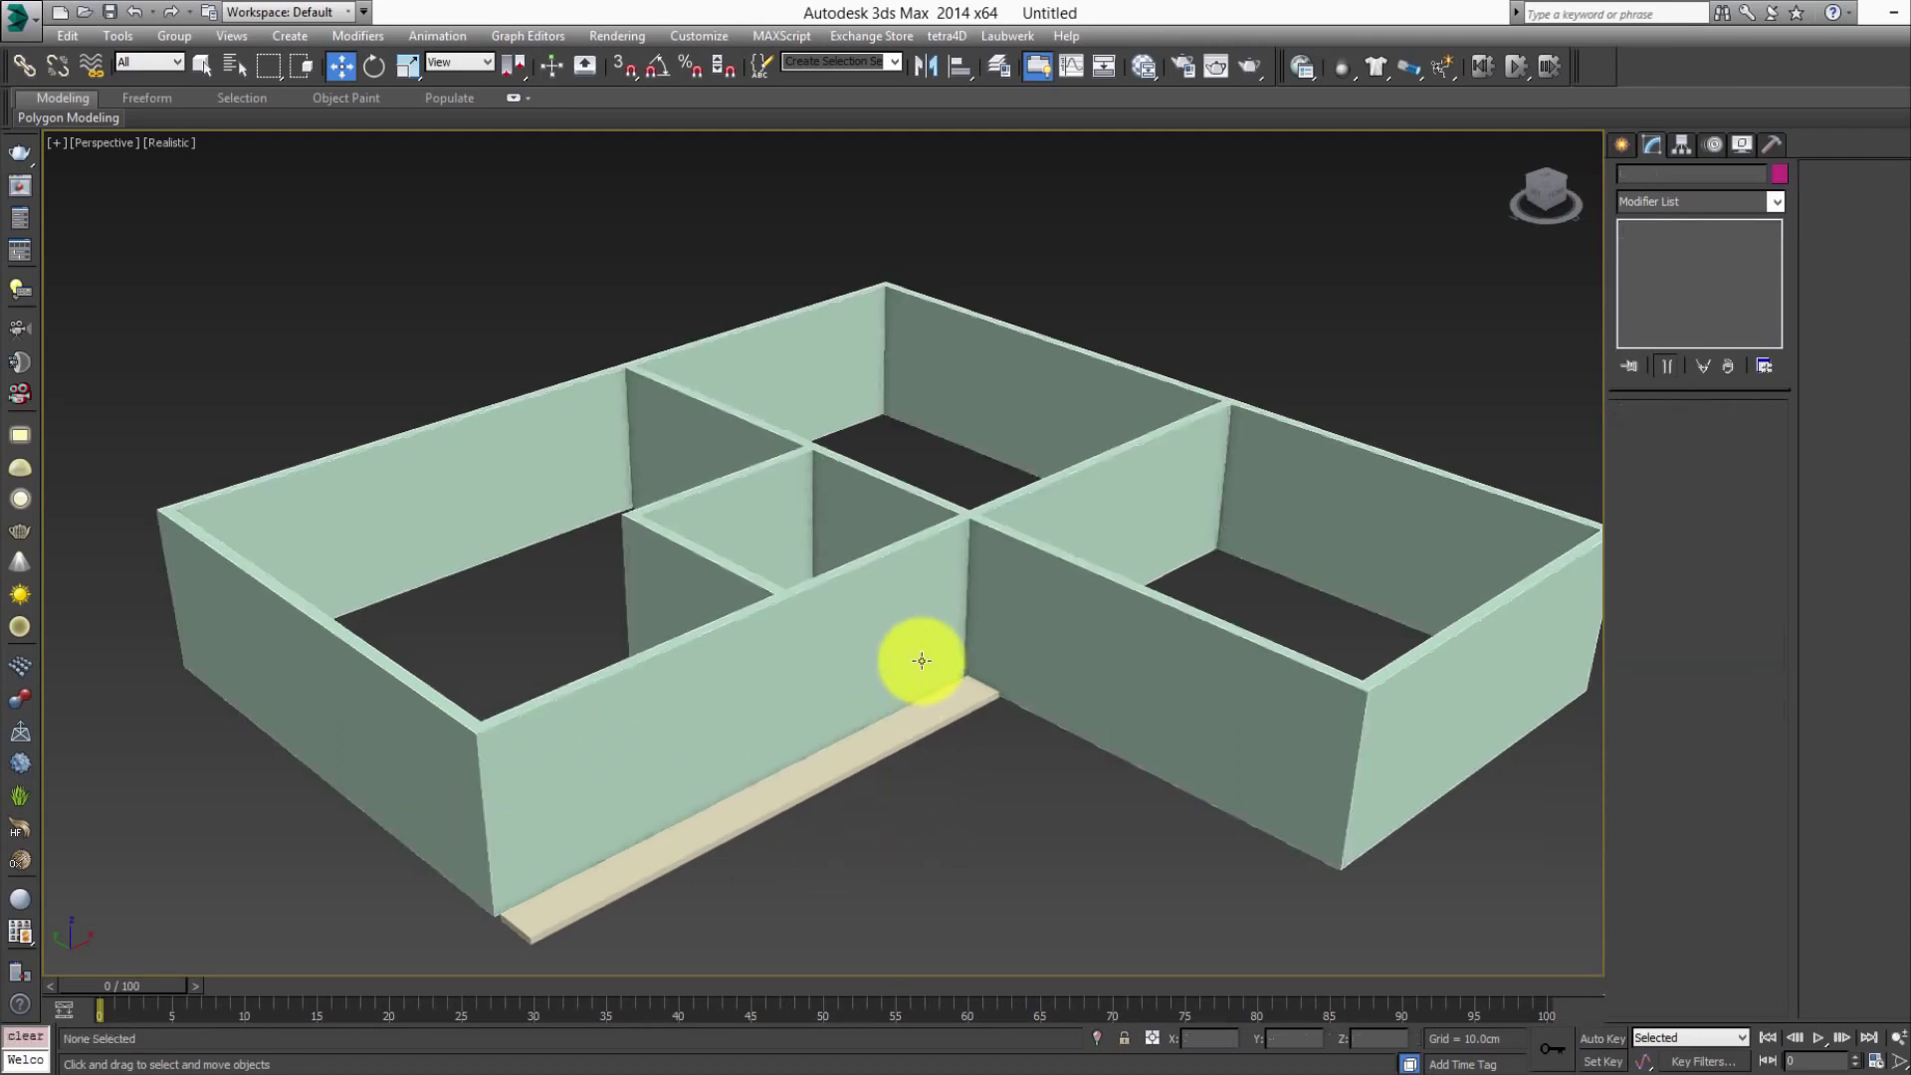
pyautogui.click(866, 746)
pyautogui.press('Delete')
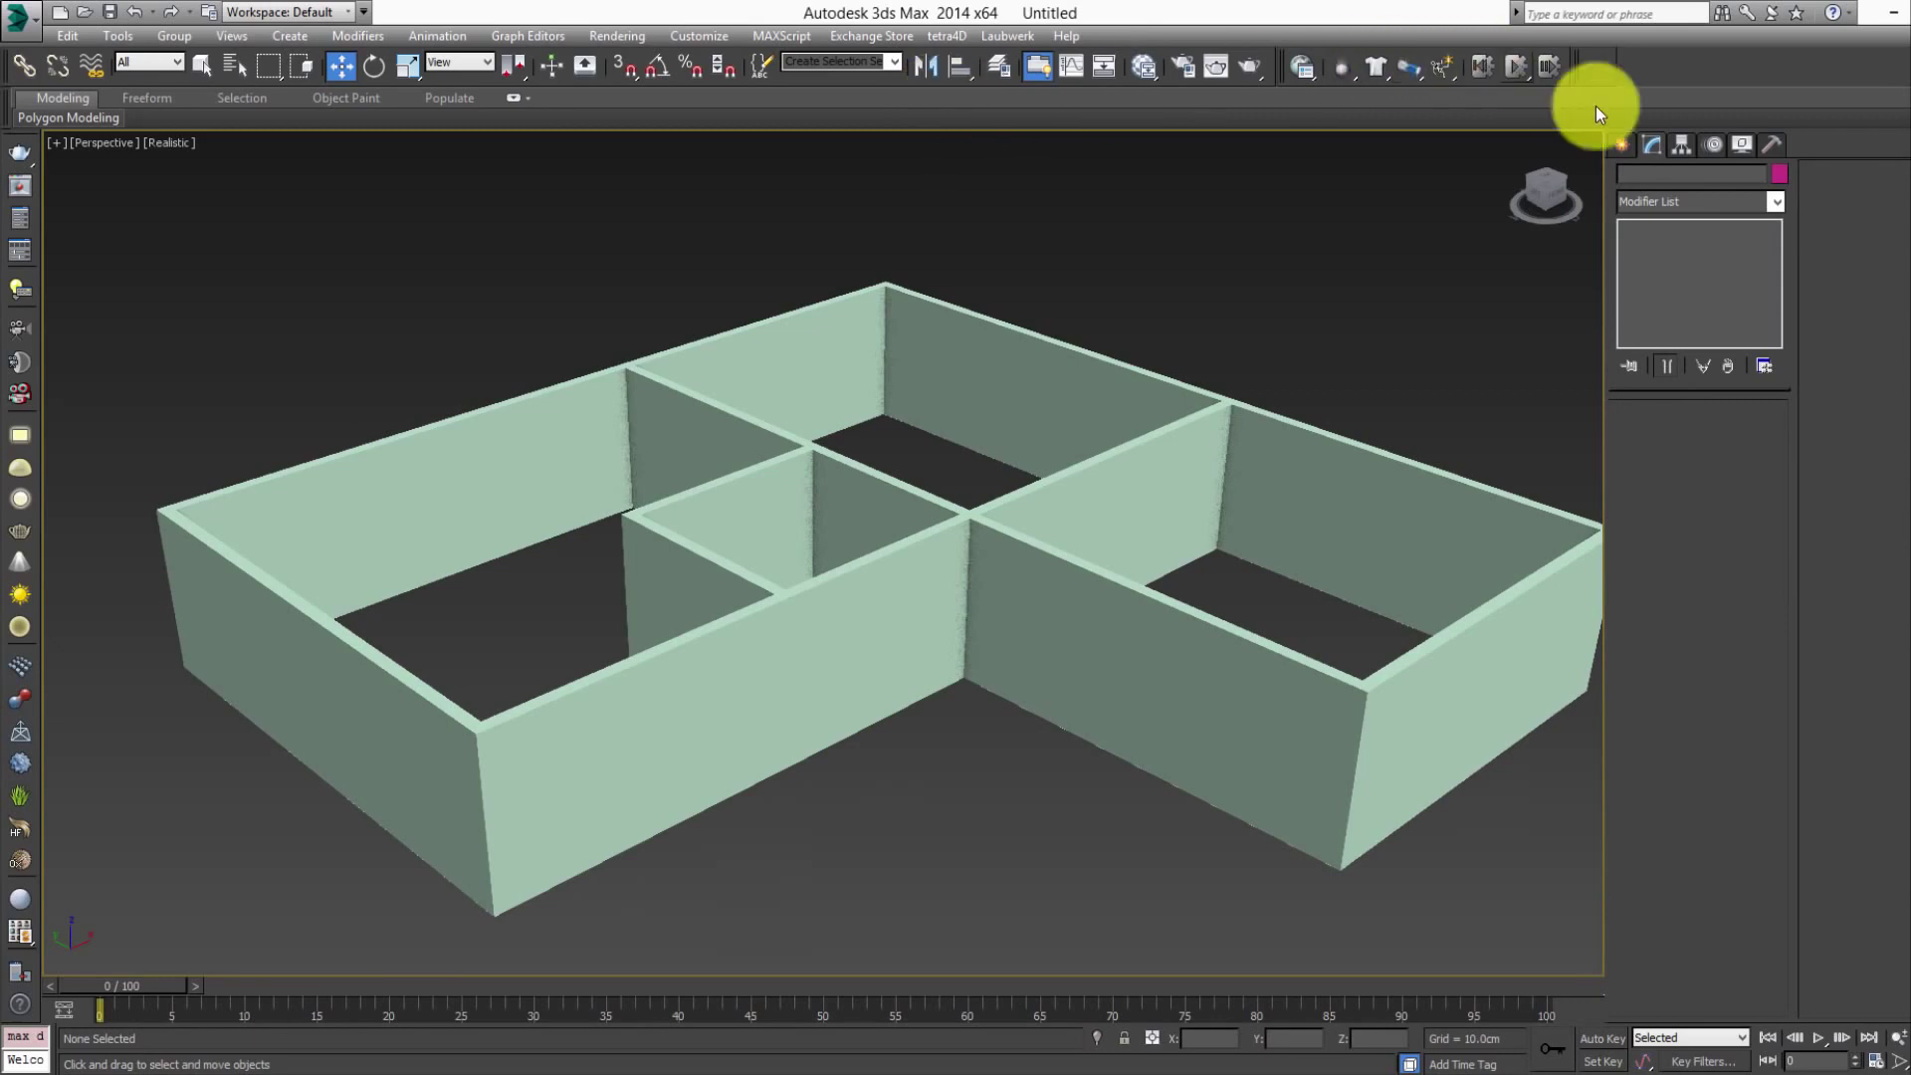
# - Measure the front wall with a vertex-snapped tape helper, delete the tape, and select Line001
pyautogui.click(1623, 146)
pyautogui.click(1726, 179)
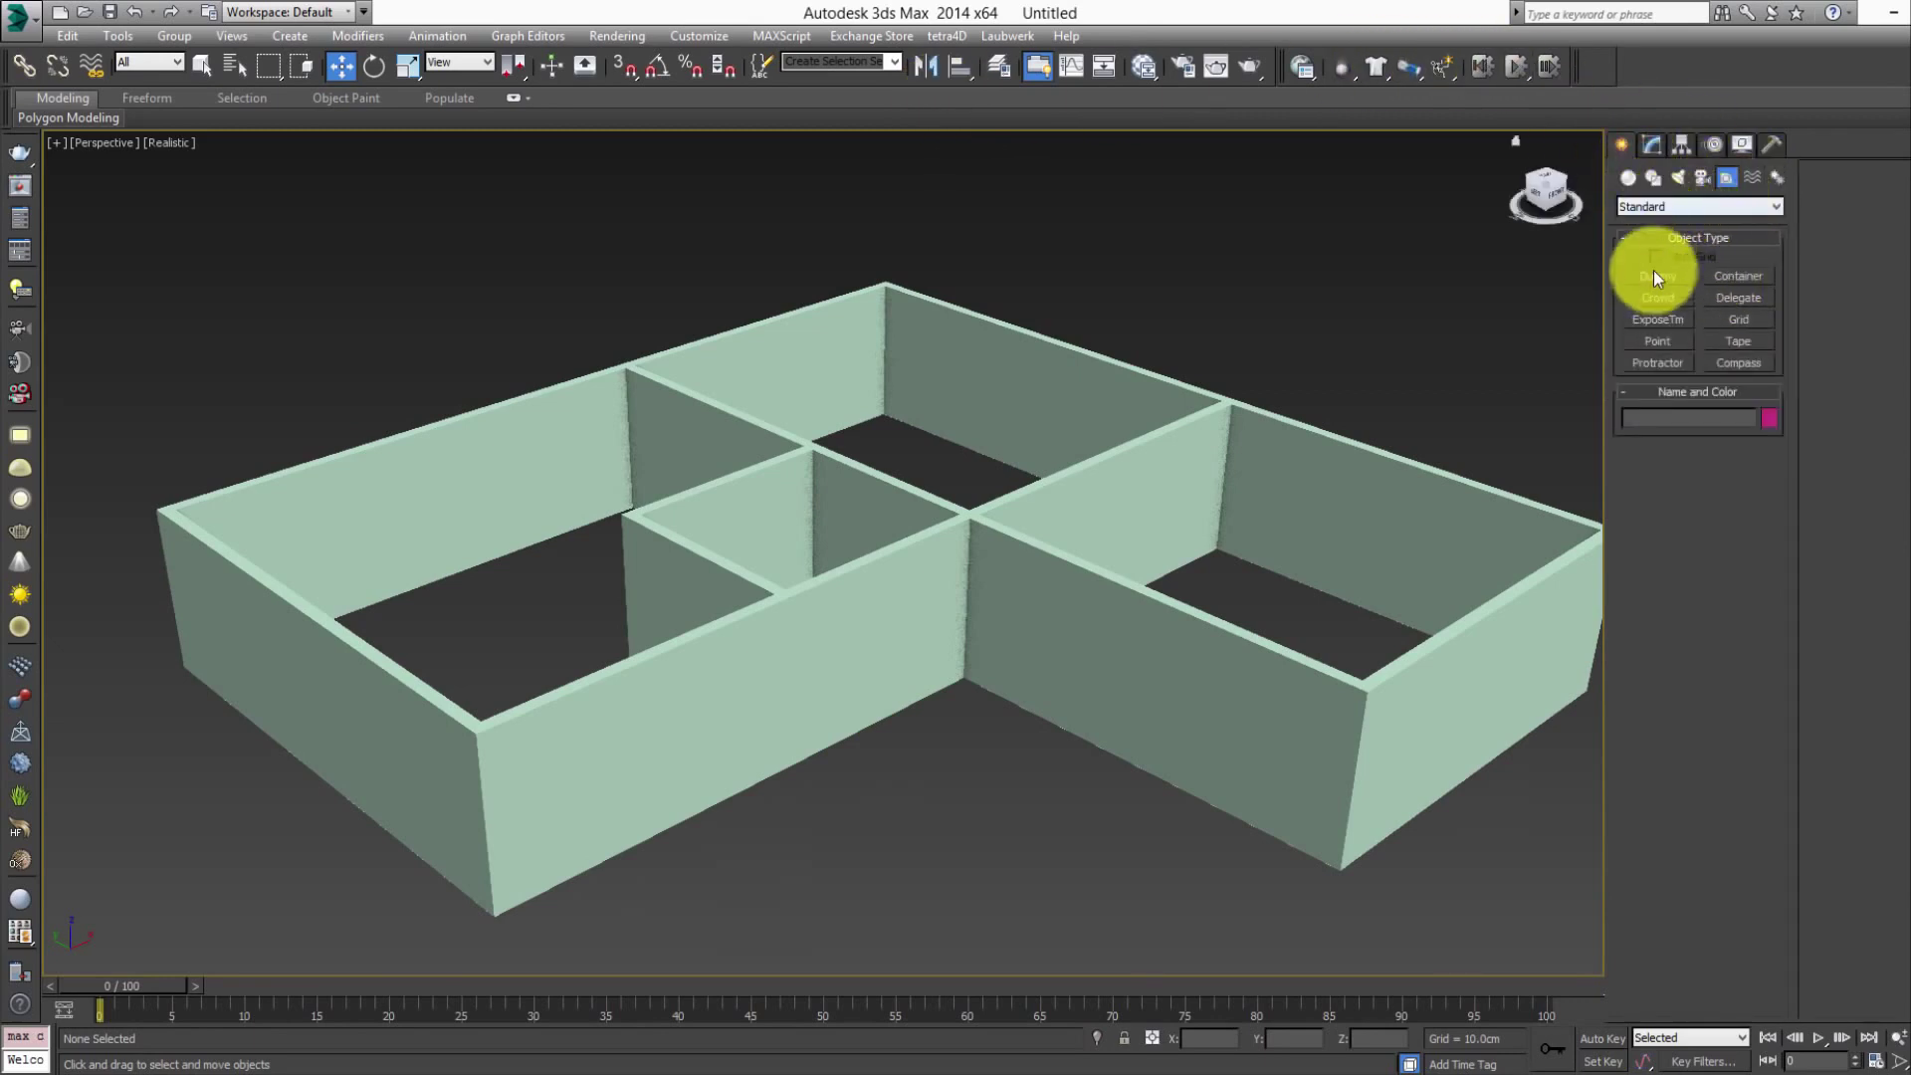
pyautogui.click(1734, 338)
pyautogui.press('s')
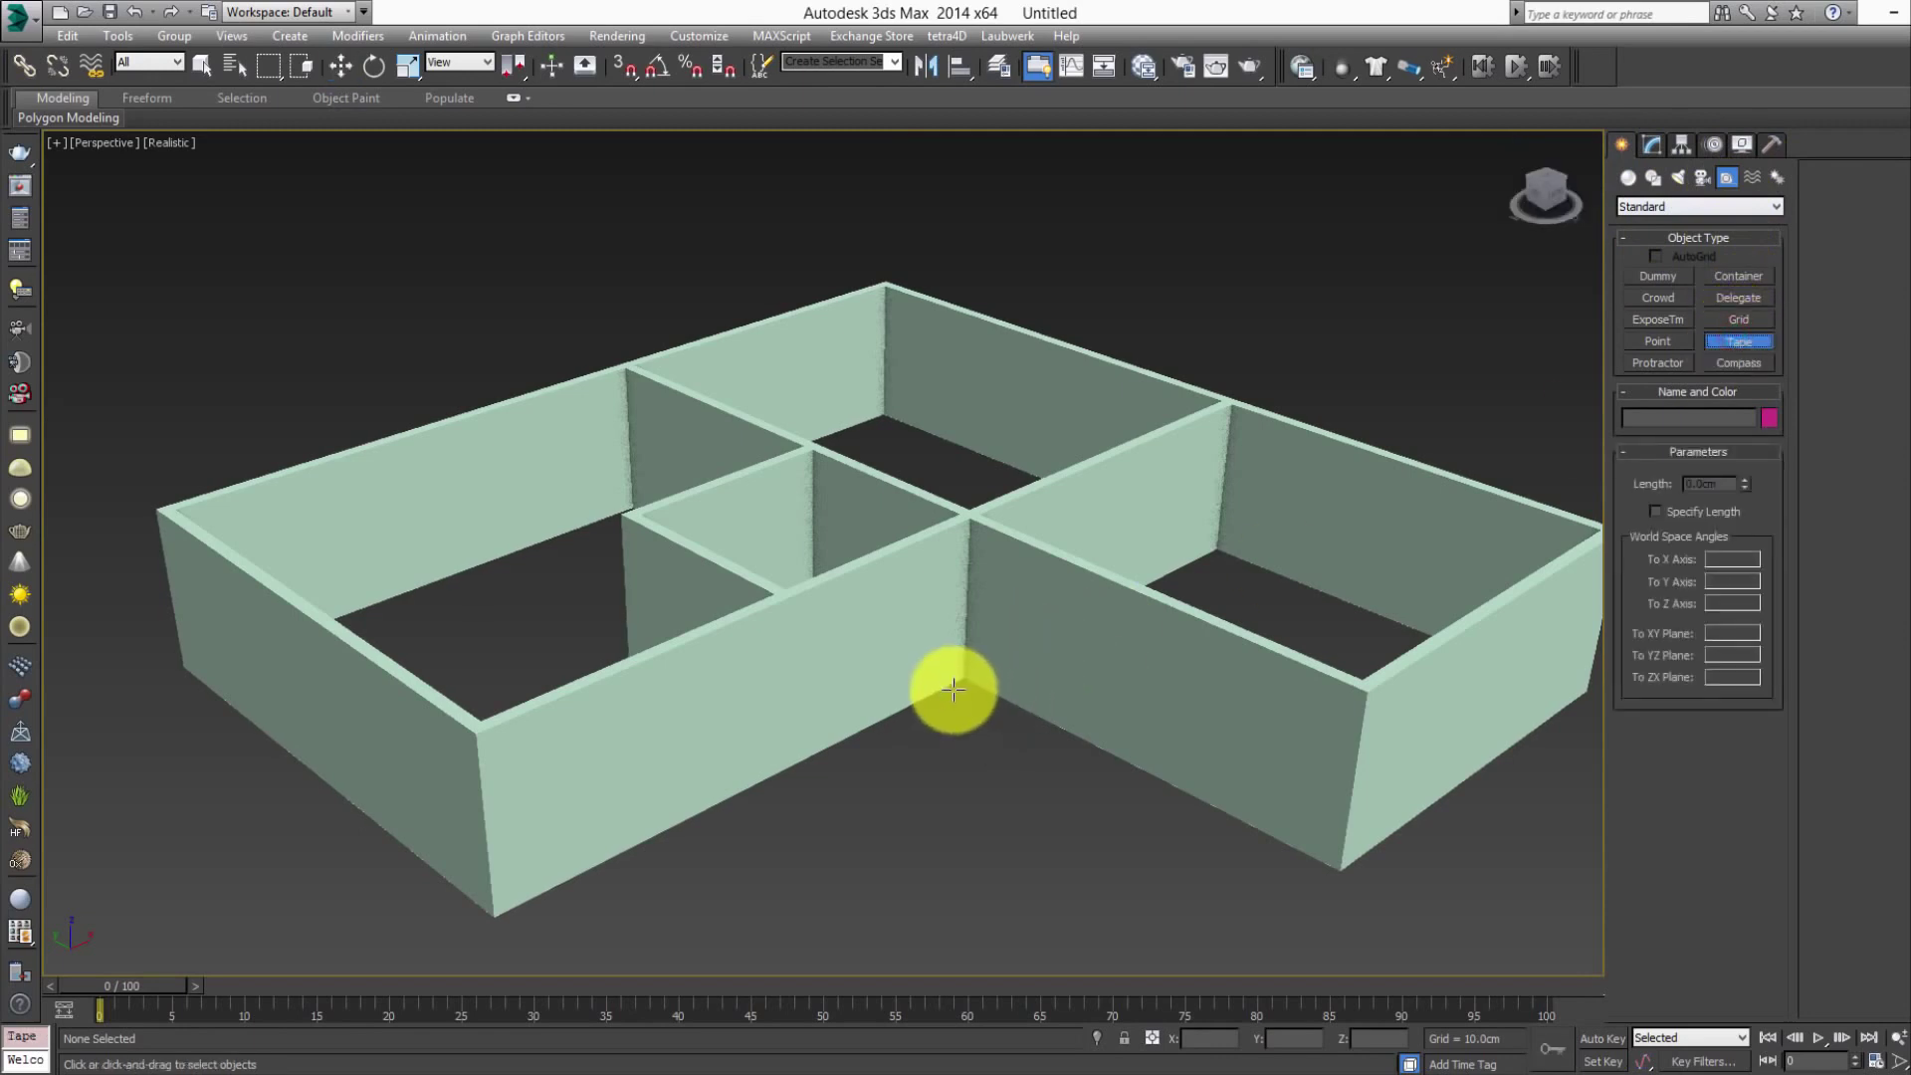
pyautogui.moveTo(964, 683); pyautogui.dragTo(500, 918)
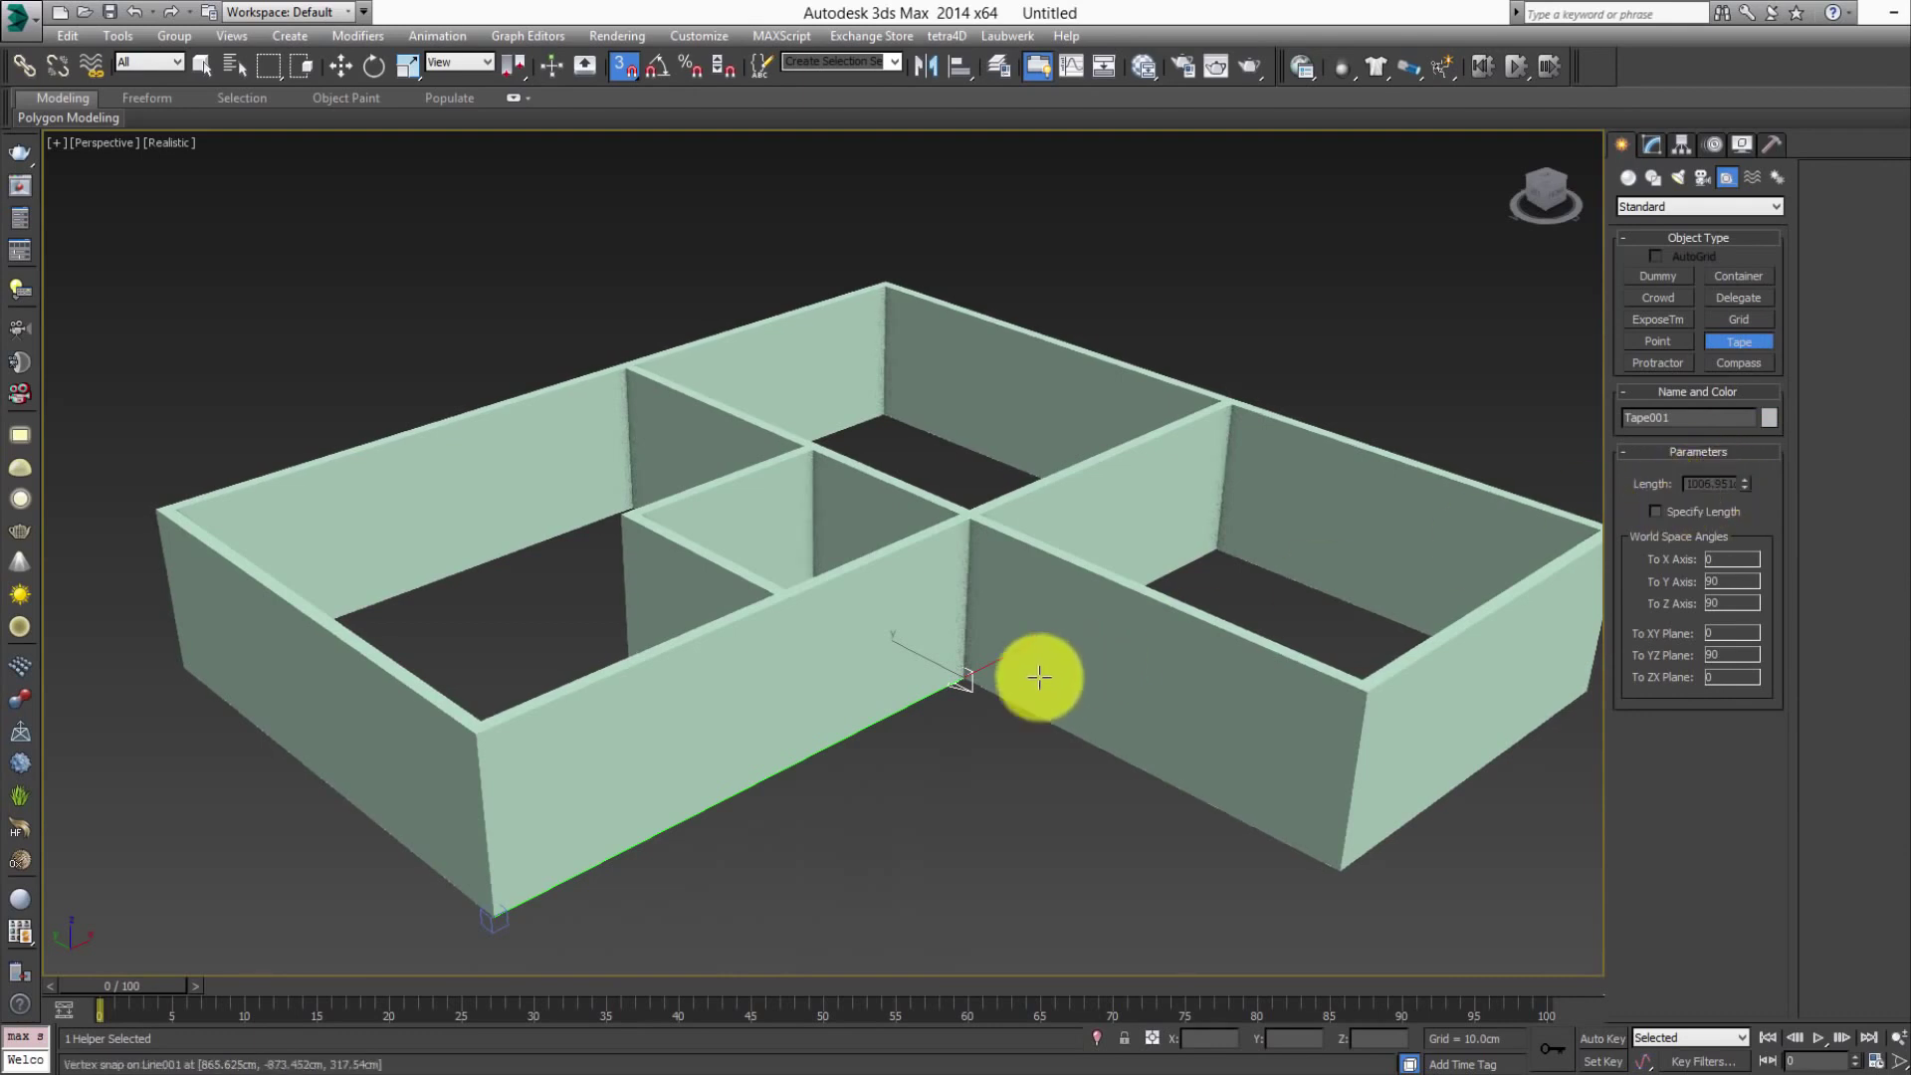
pyautogui.press('Delete')
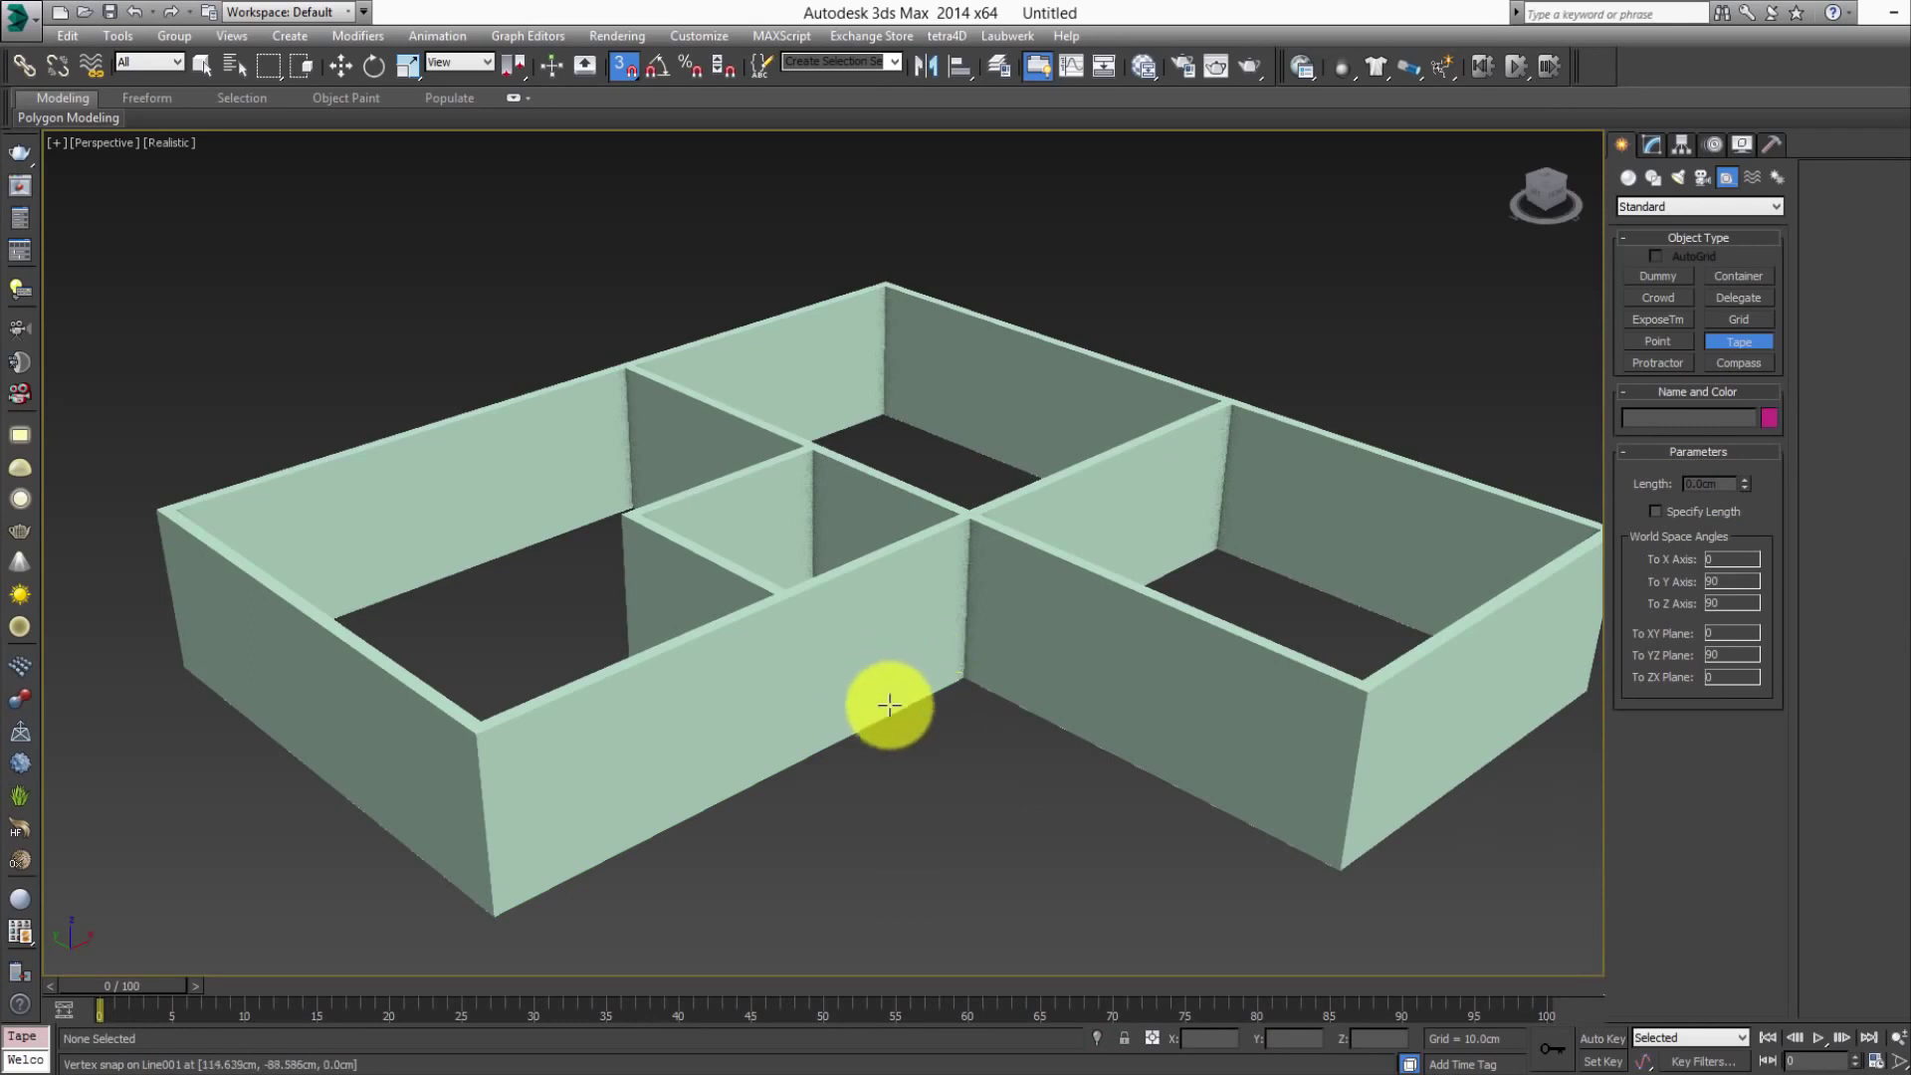
pyautogui.rightClick(925, 712)
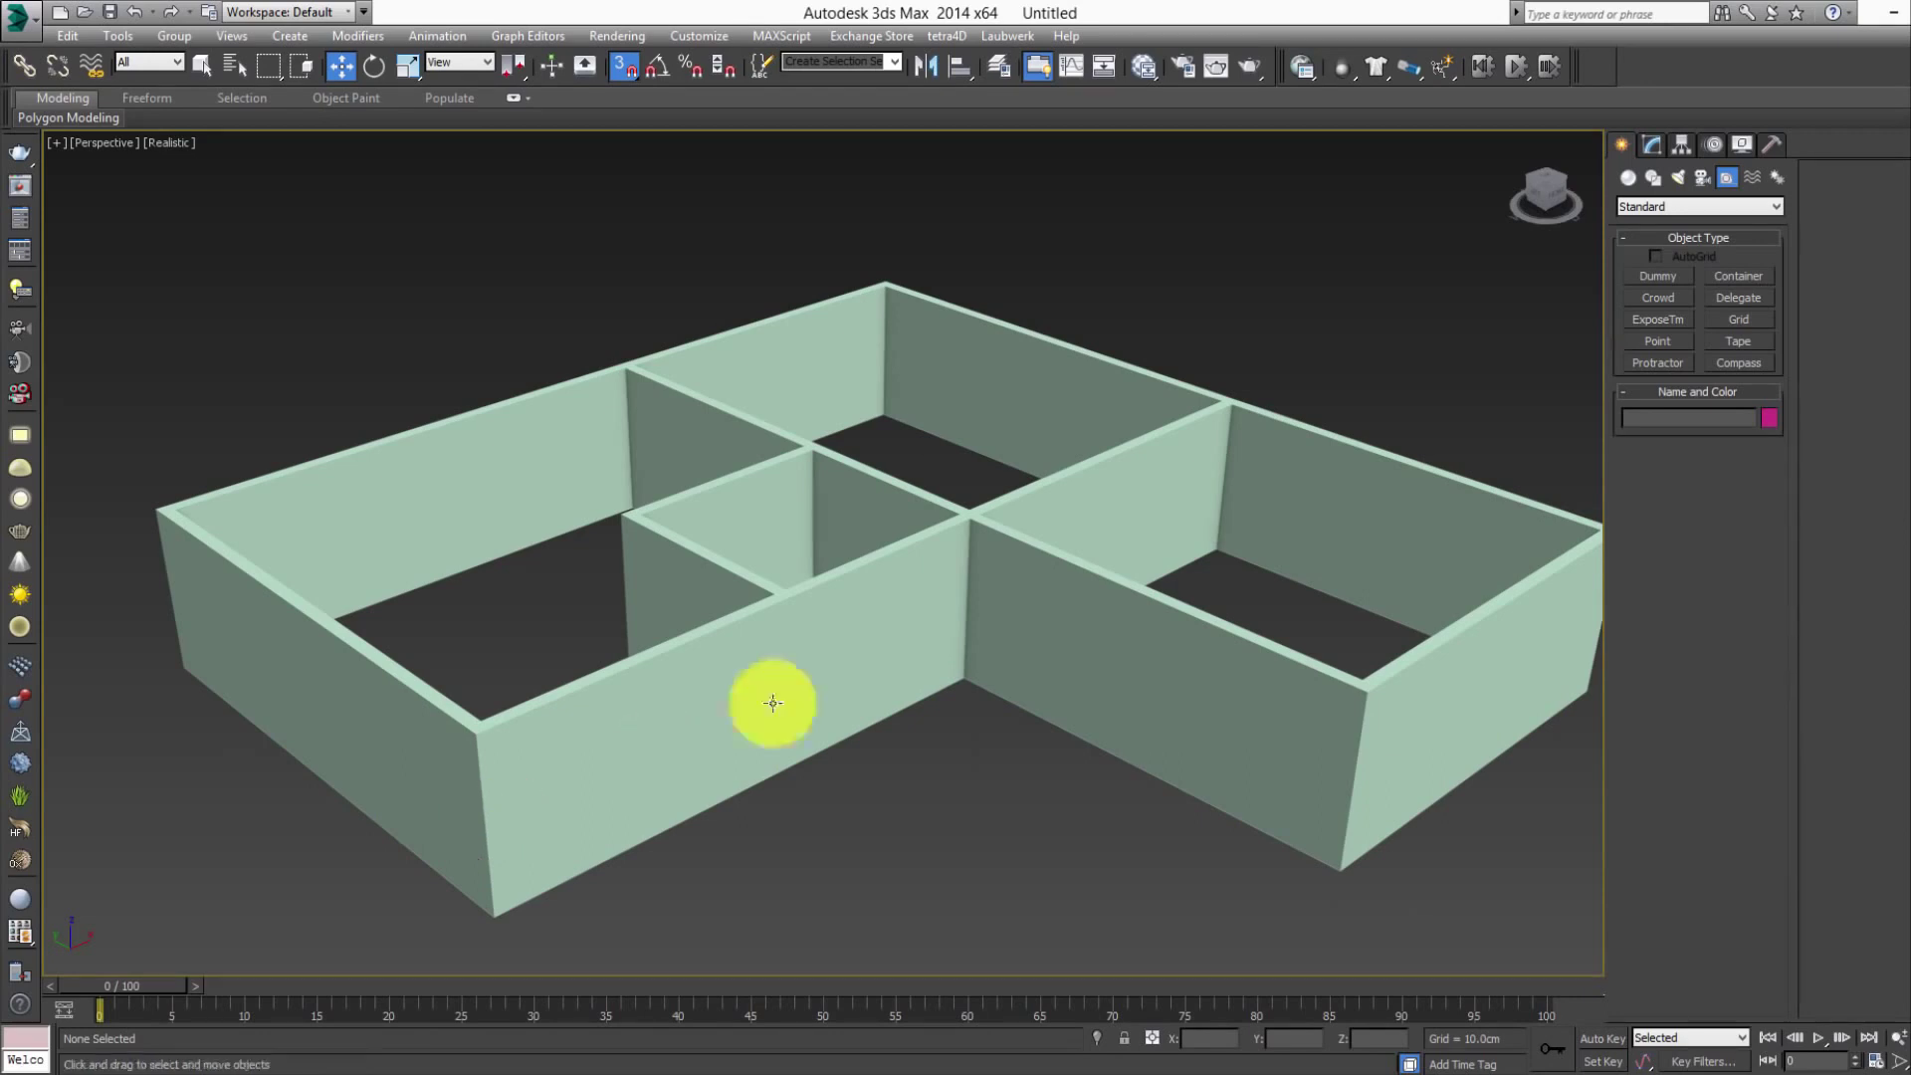
pyautogui.click(983, 579)
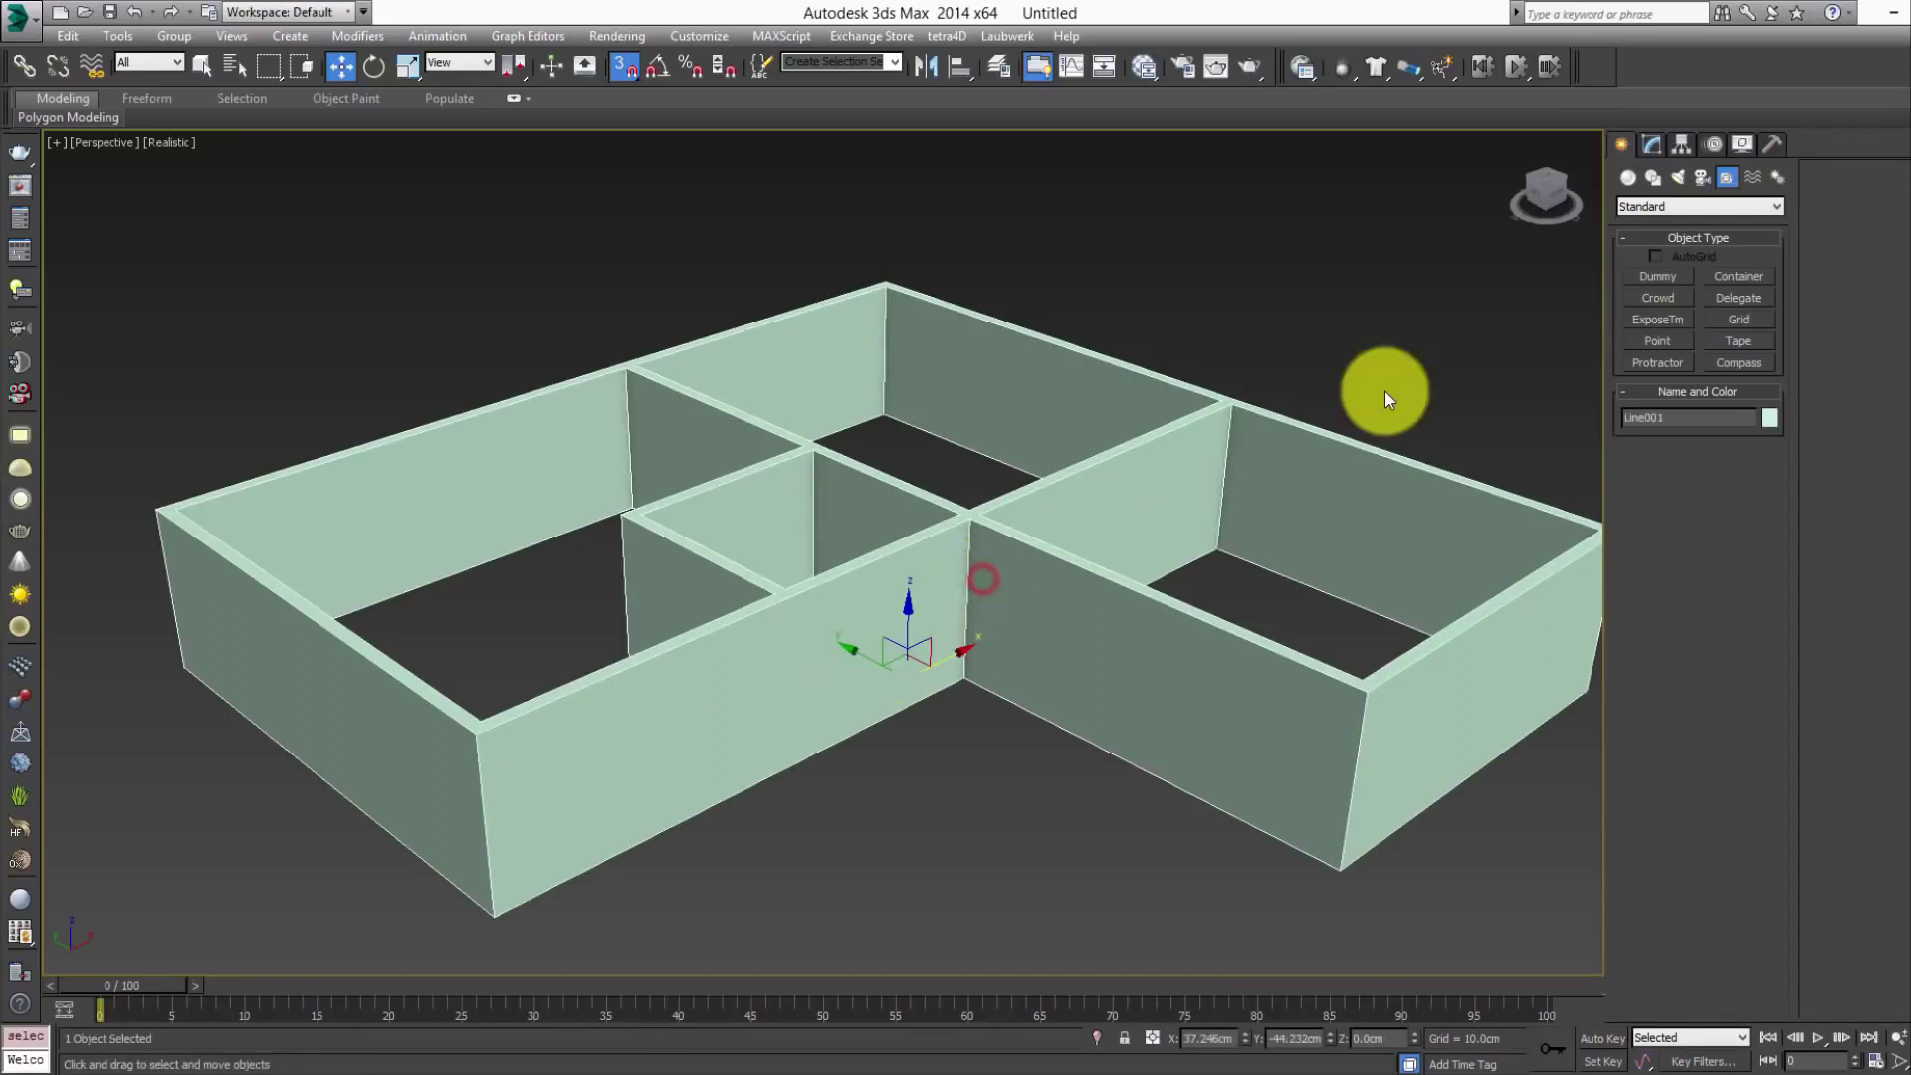
# - Remove Line001's Extrude modifier and reset its transform with Reset XForm
pyautogui.click(1656, 146)
pyautogui.rightClick(1708, 223)
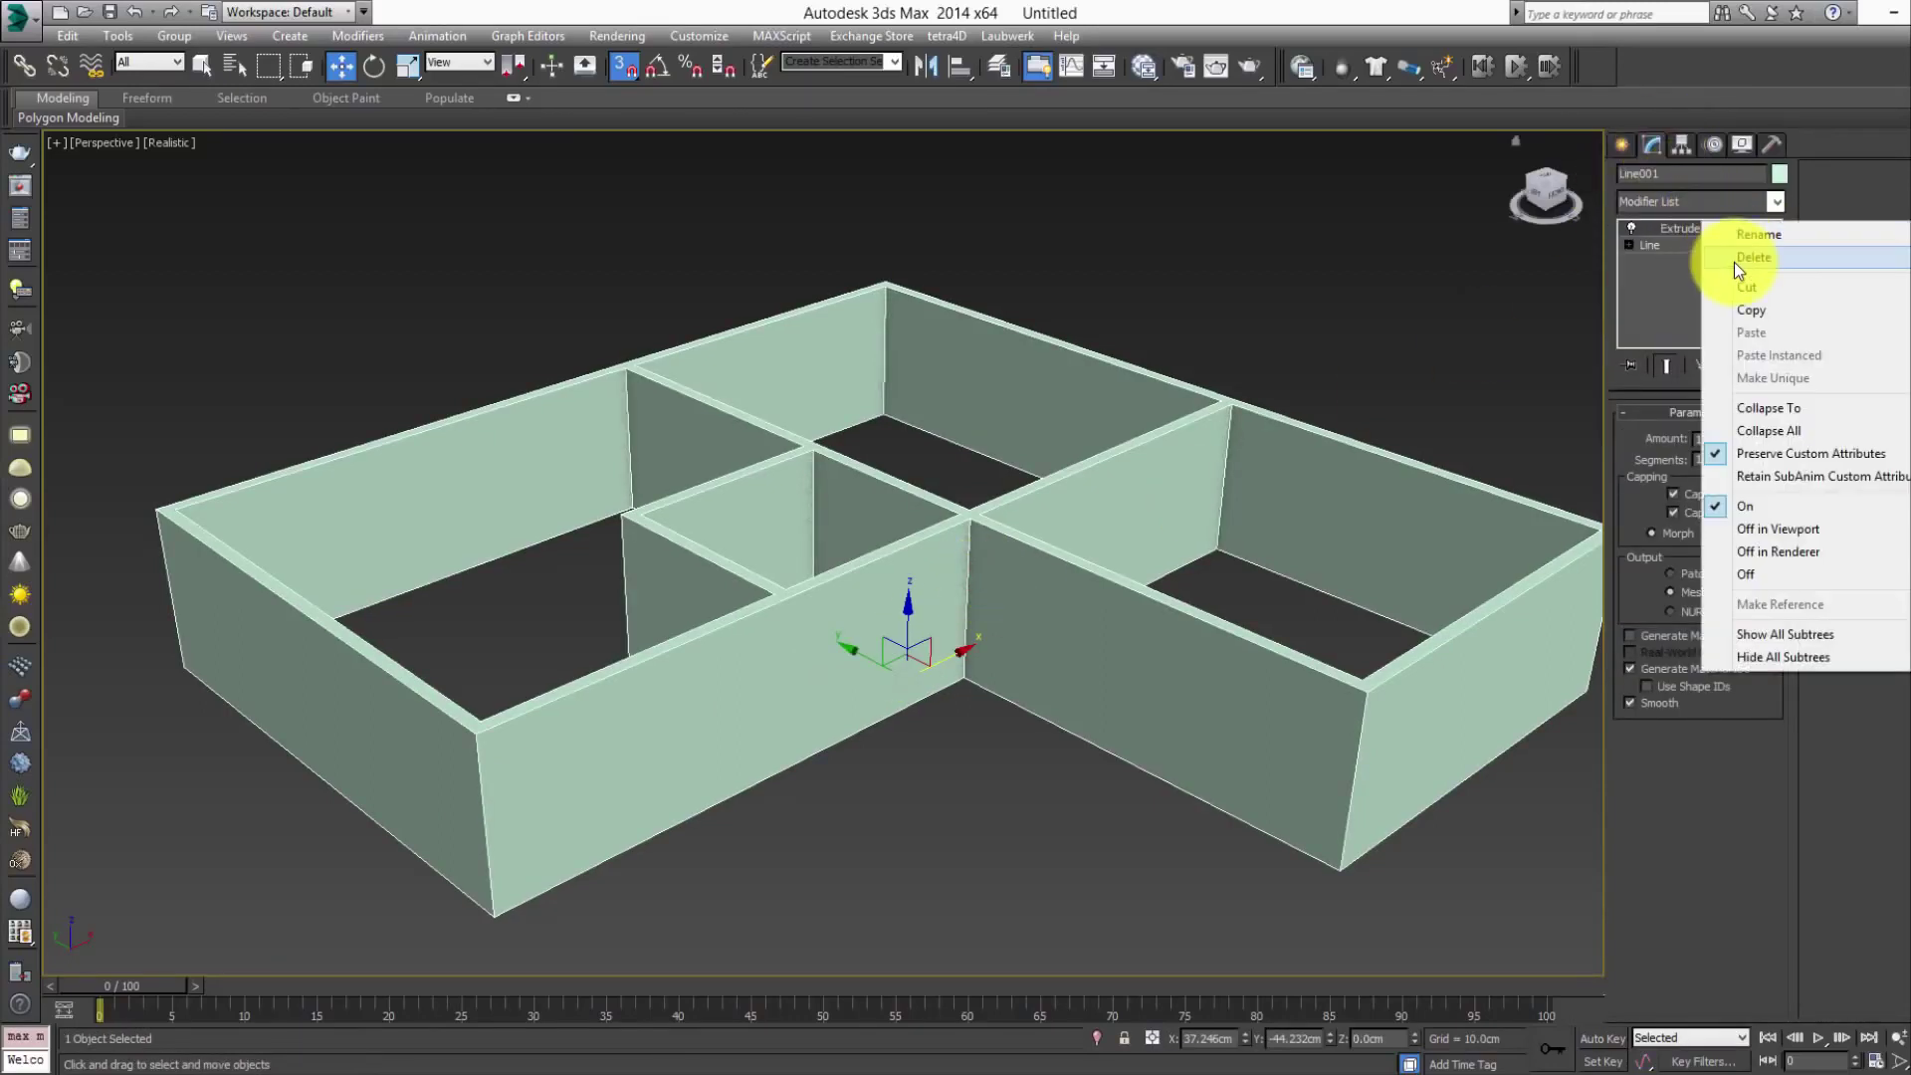
pyautogui.click(1734, 260)
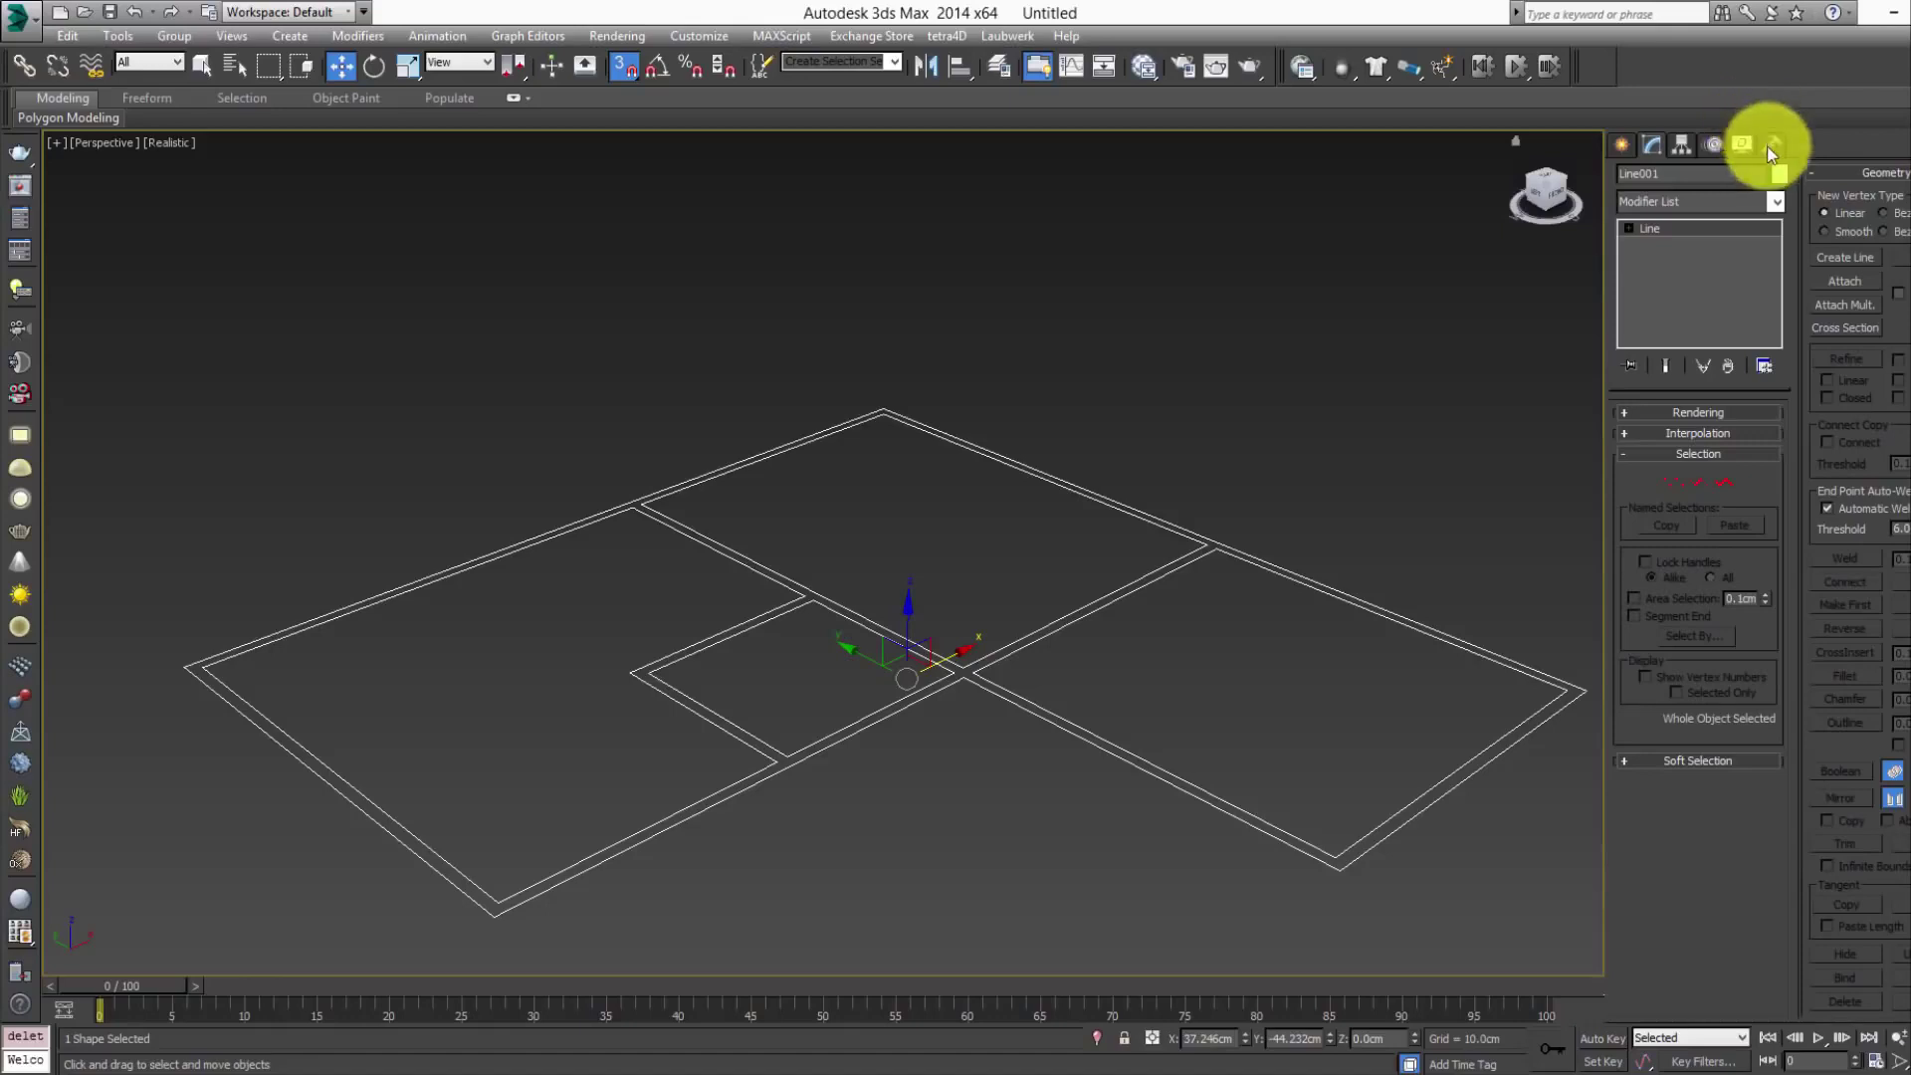
pyautogui.click(1773, 145)
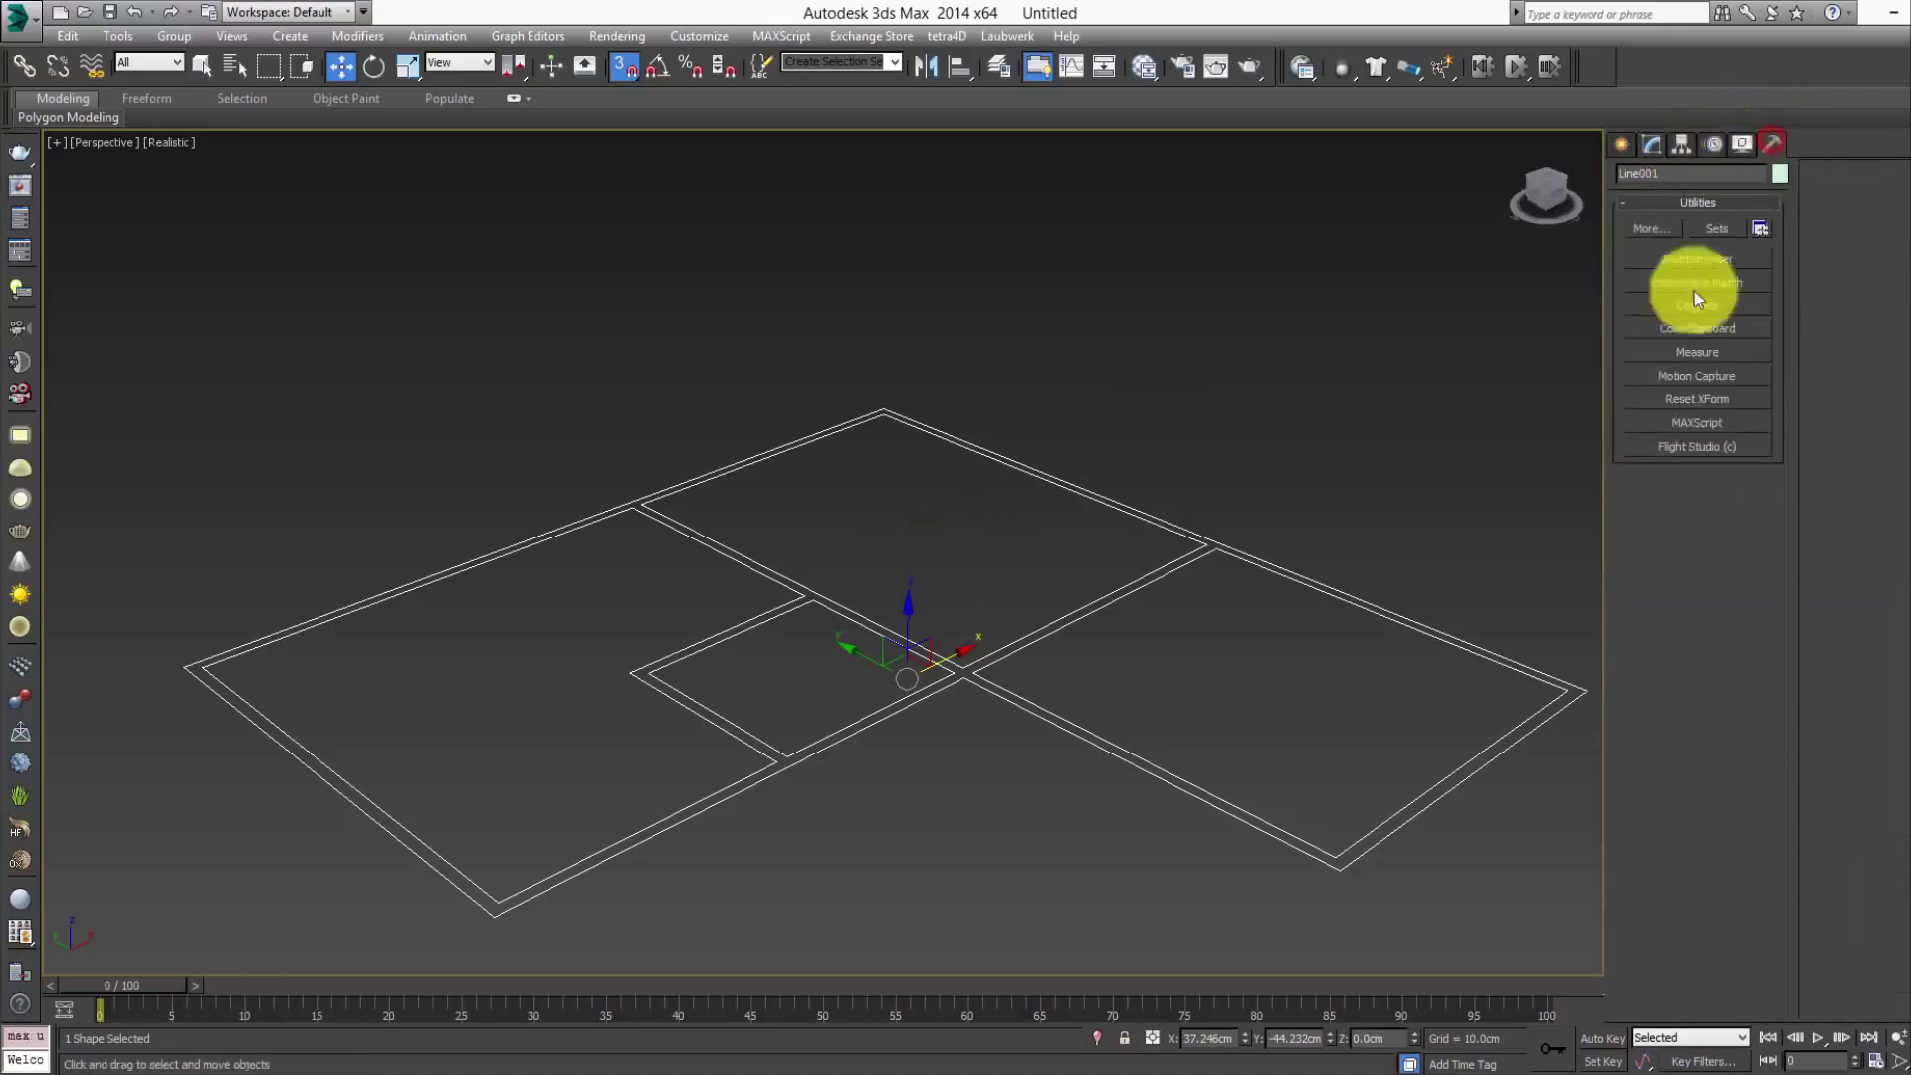
pyautogui.click(1686, 399)
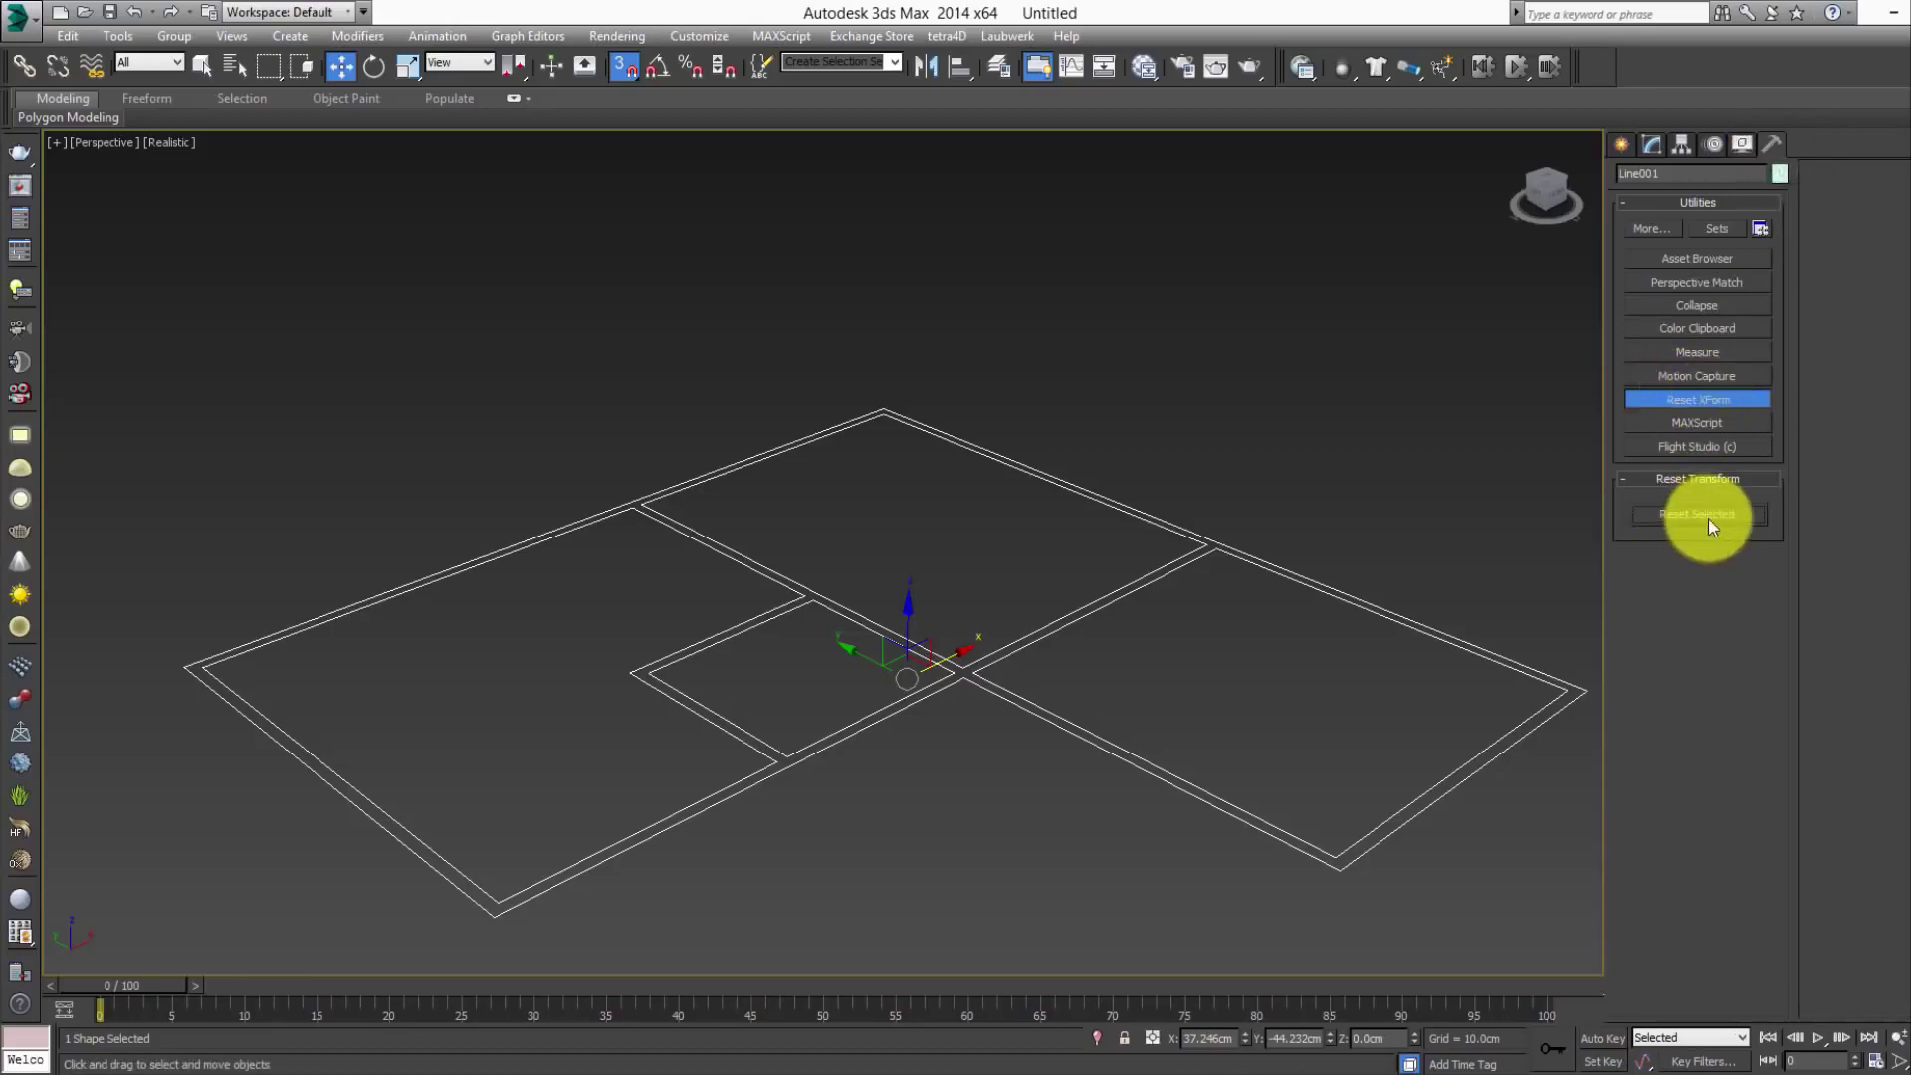
# - Add a test Extrude modifier with a 300 cm Amount
pyautogui.click(1647, 148)
pyautogui.click(1680, 201)
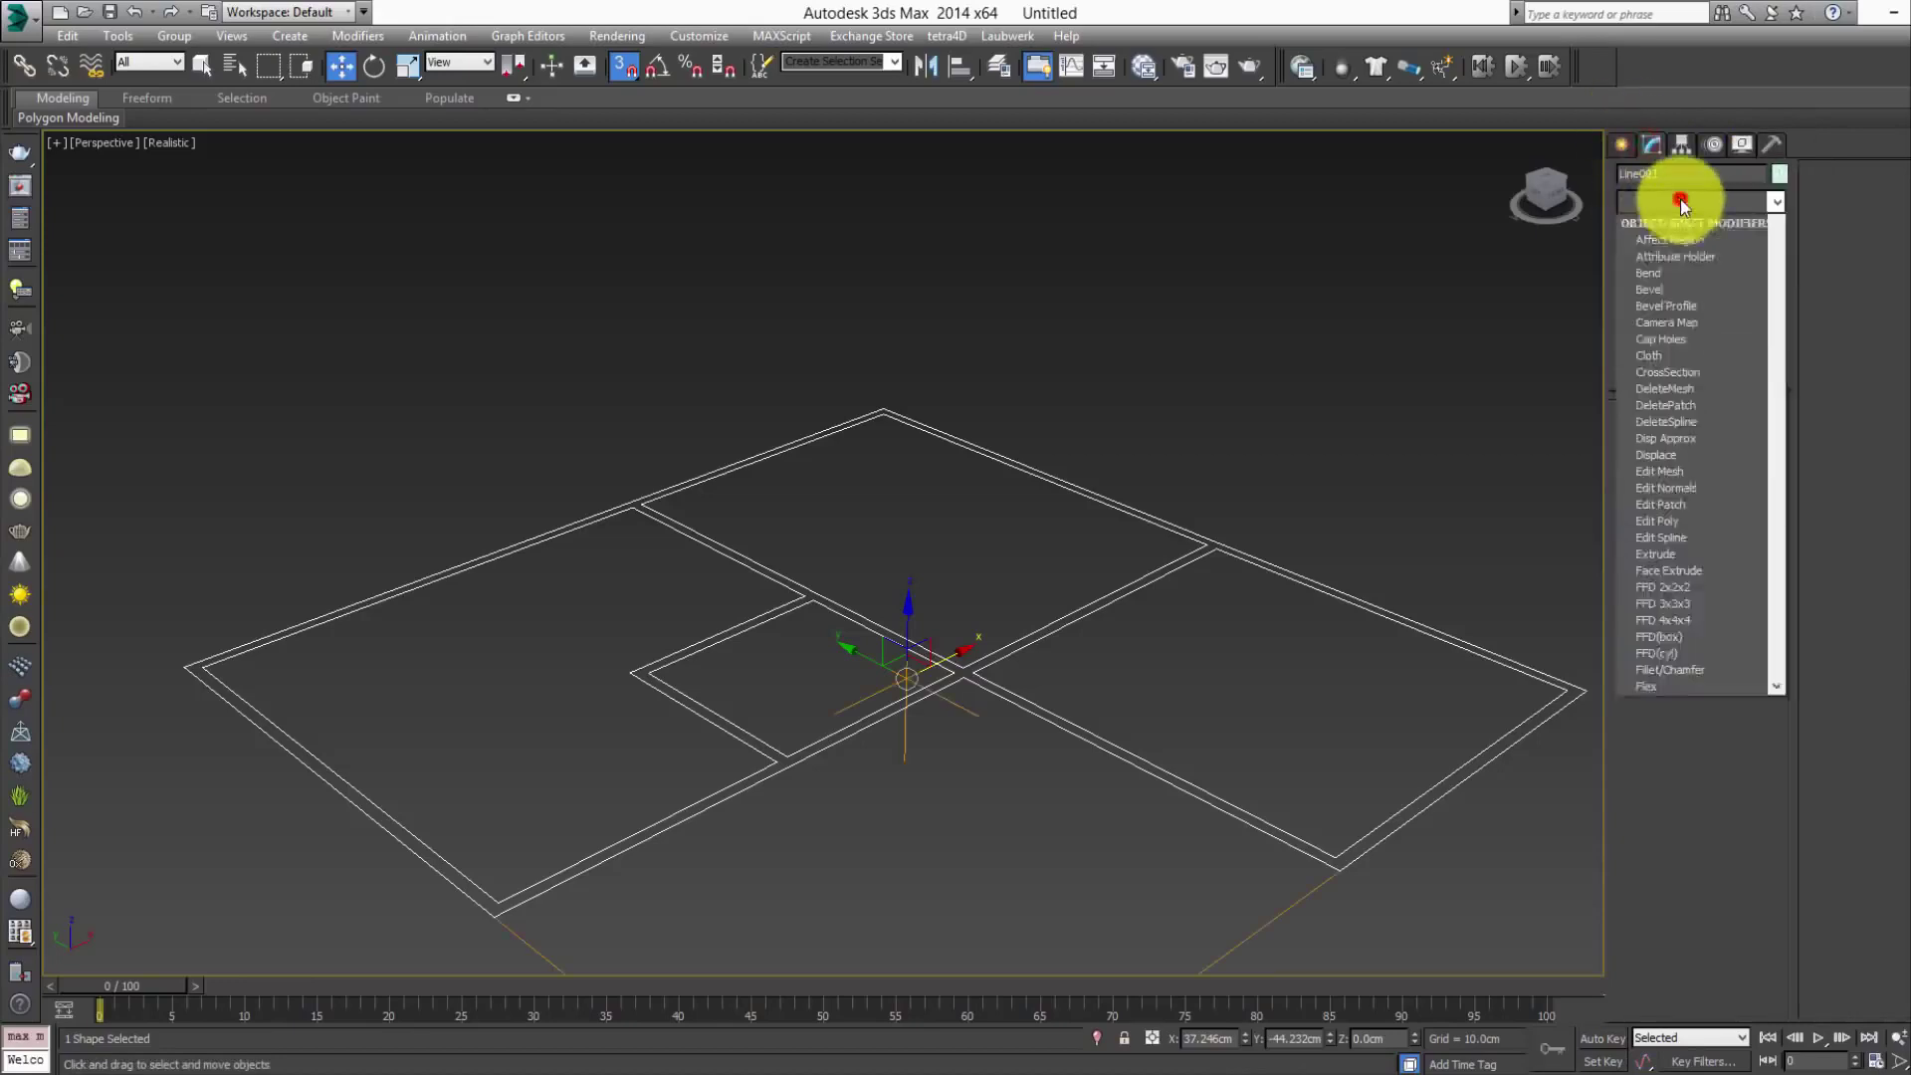
pyautogui.write('ex')
pyautogui.click(1684, 222)
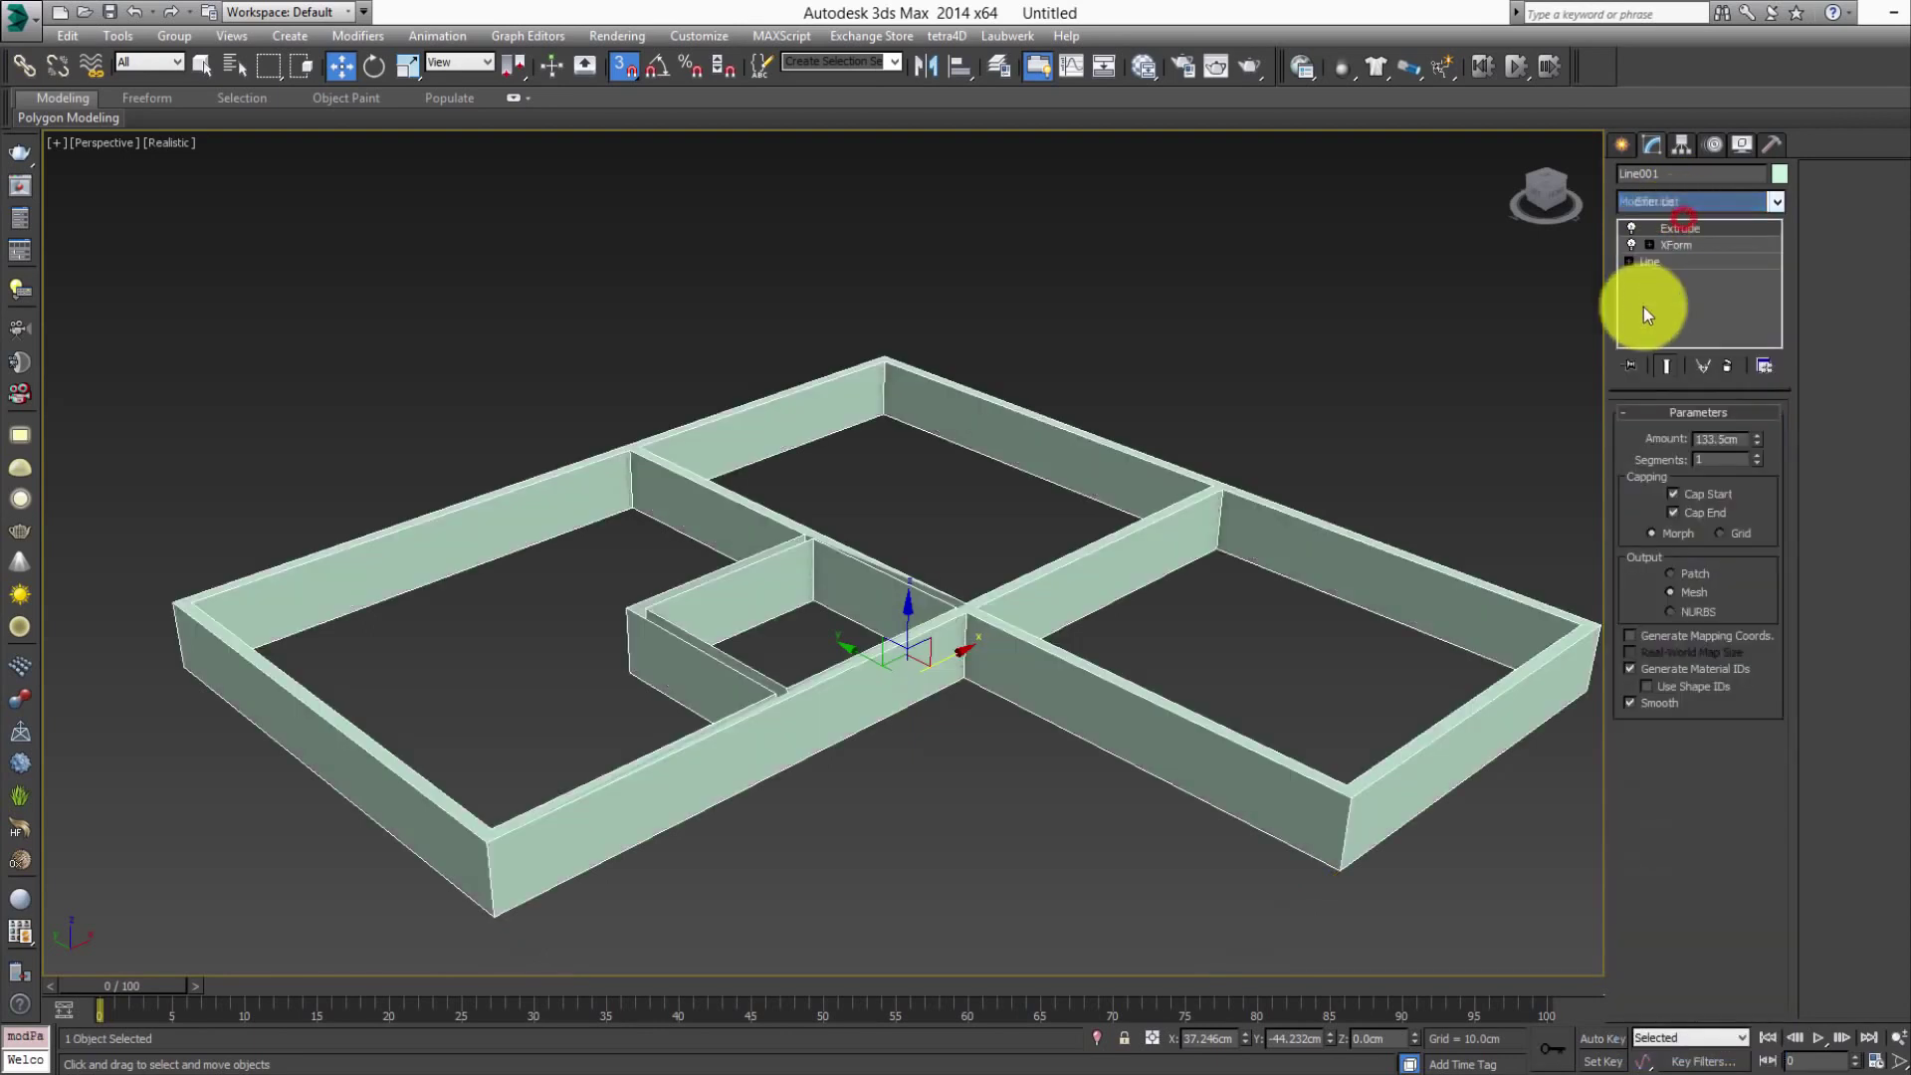
pyautogui.moveTo(1758, 438); pyautogui.dragTo(1714, 431)
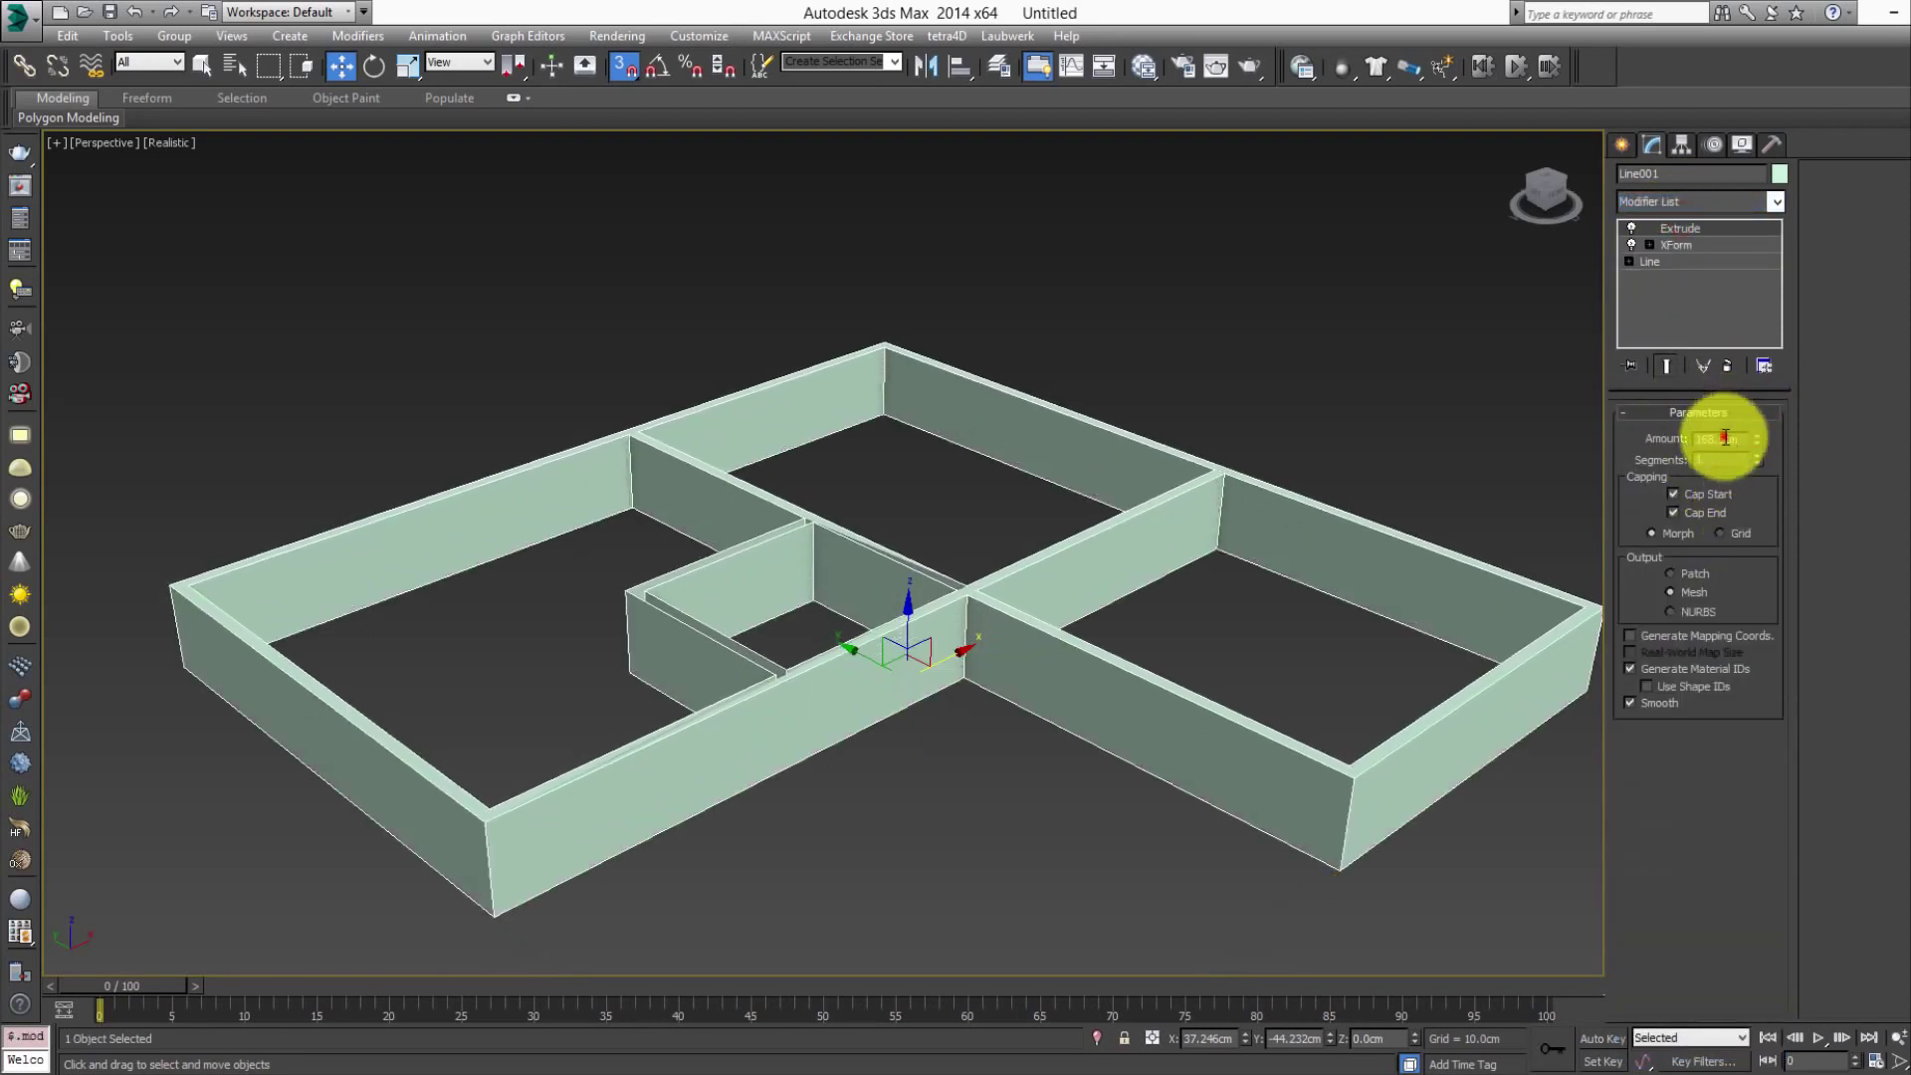
pyautogui.doubleClick(1724, 436)
pyautogui.write('300')
pyautogui.press('Return')
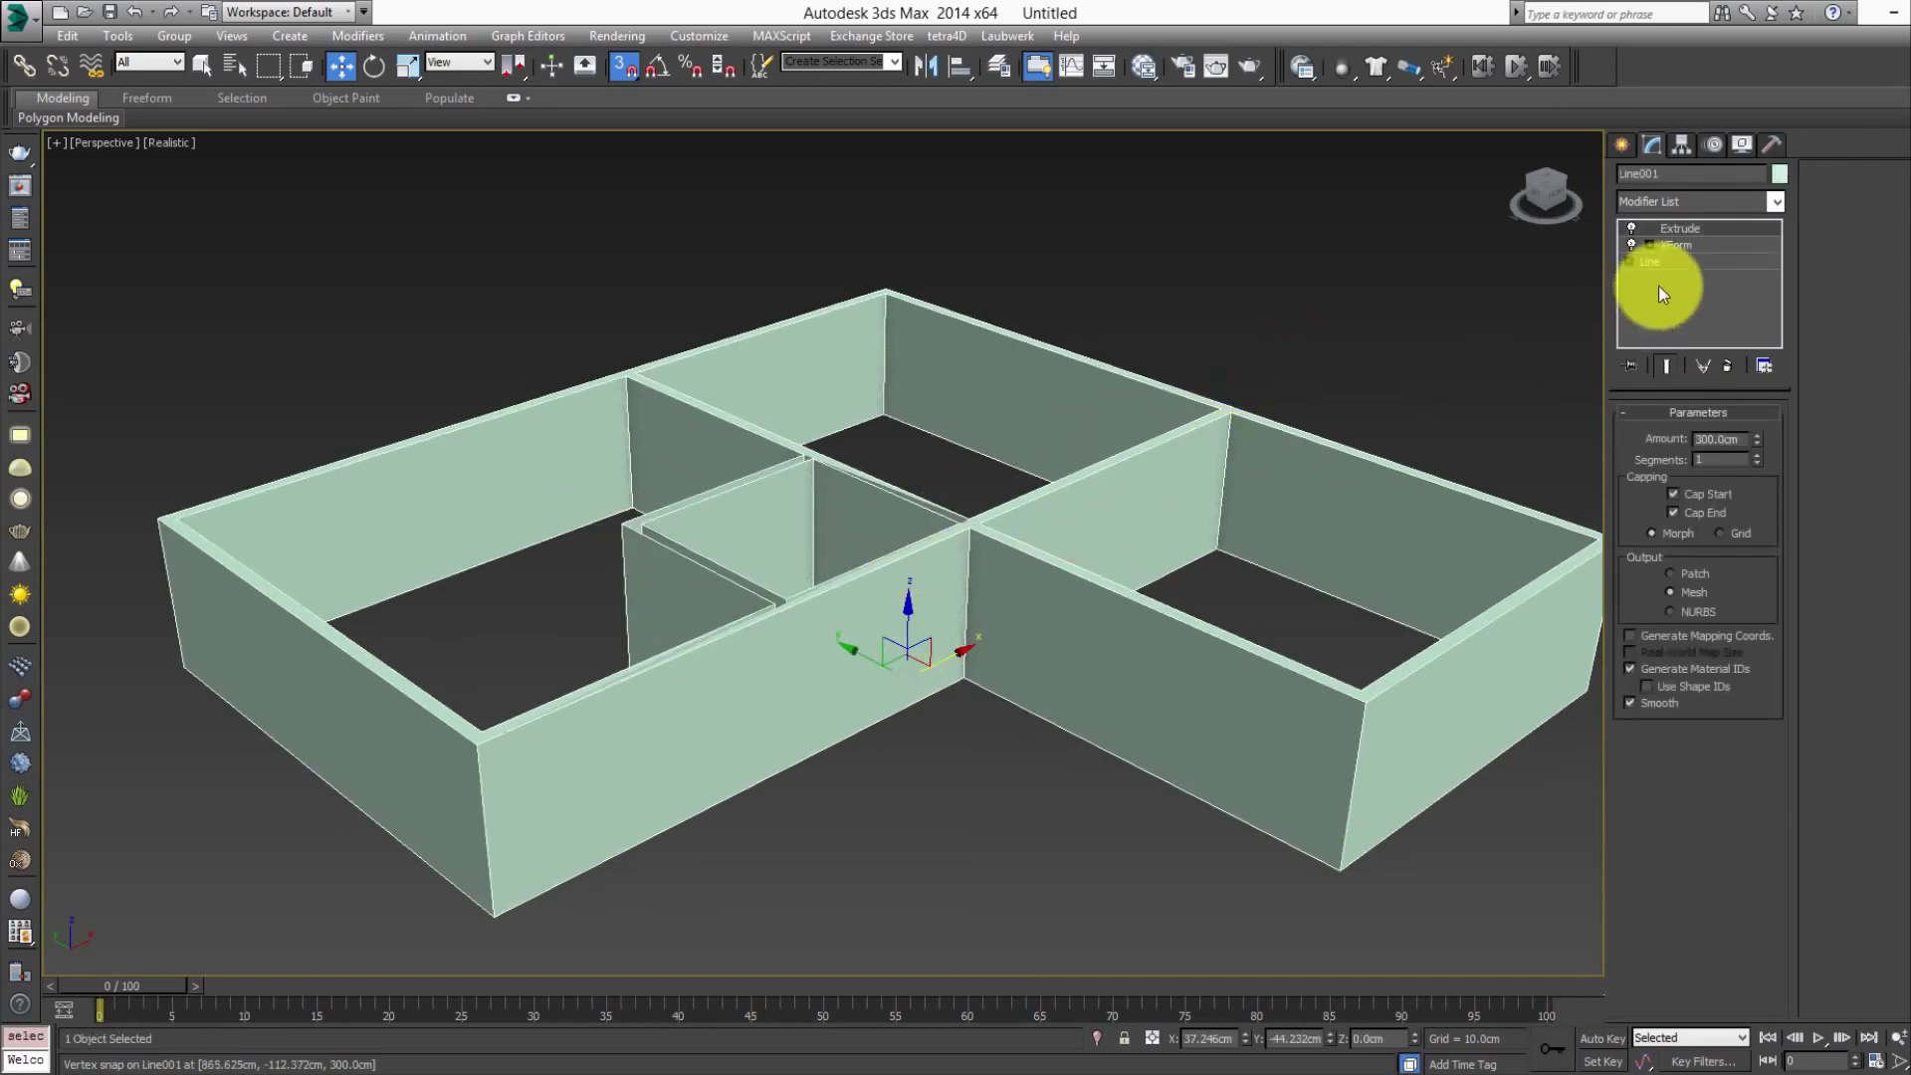
pyautogui.rightClick(1698, 230)
# - Delete both the Extrude and XForm modifiers from the floor plan's stack
pyautogui.click(1732, 262)
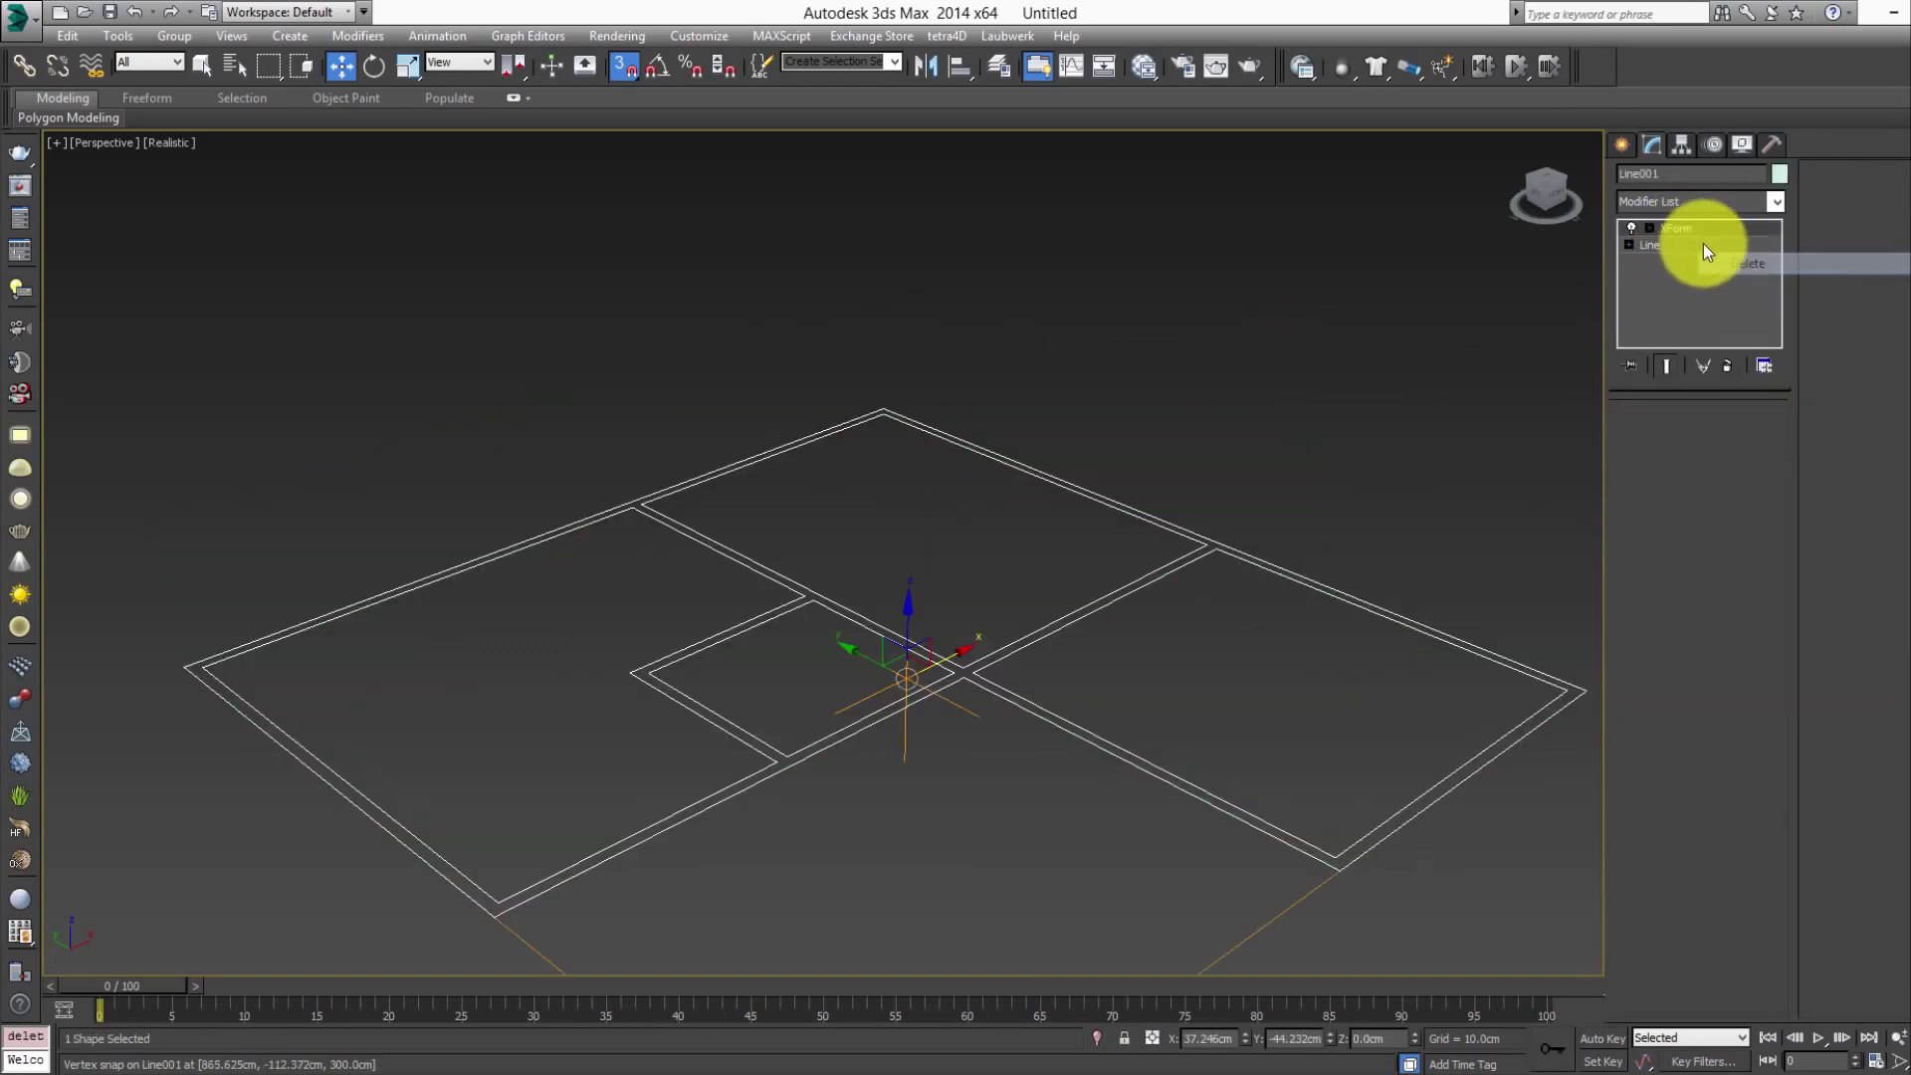
pyautogui.rightClick(1684, 233)
pyautogui.click(1705, 257)
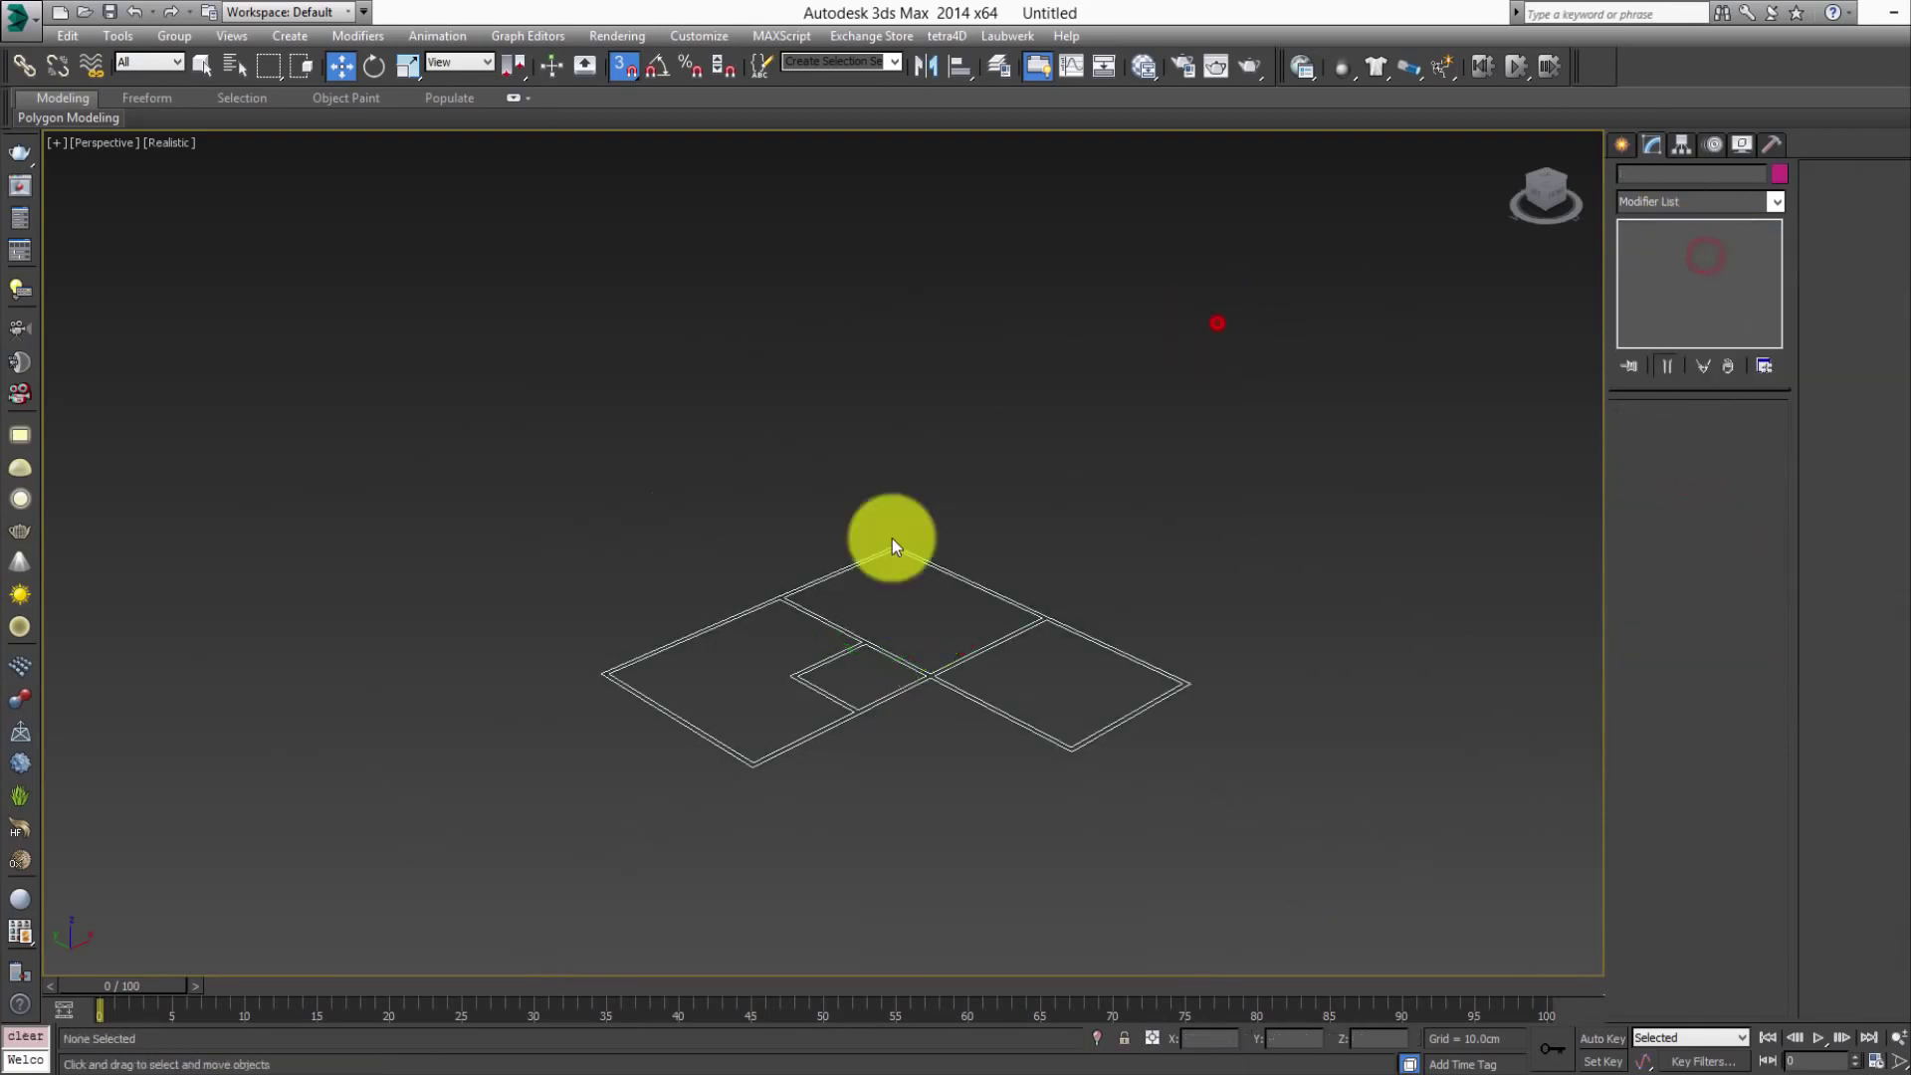
# - Reselect the floor plan and extrude it into 178 cm tall walls
pyautogui.click(1031, 409)
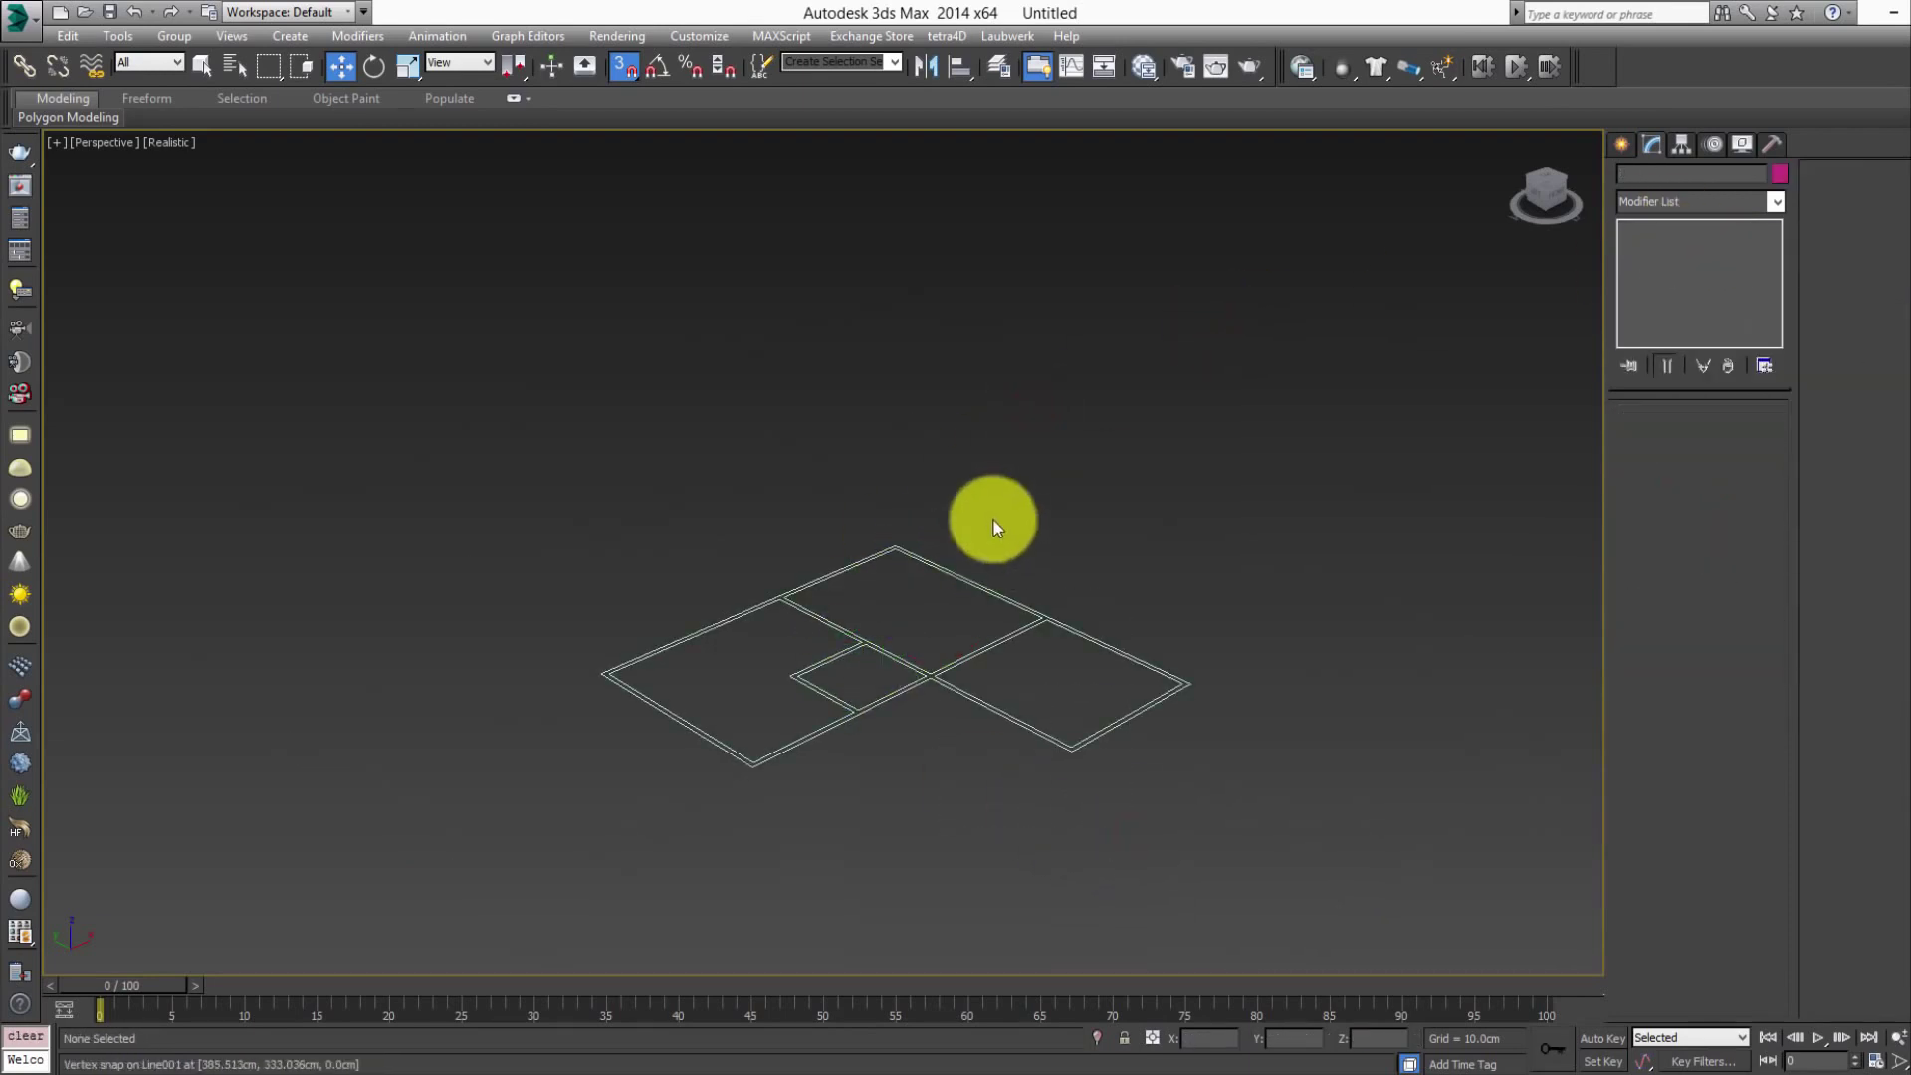
pyautogui.hotkey('ctrl', 'a')
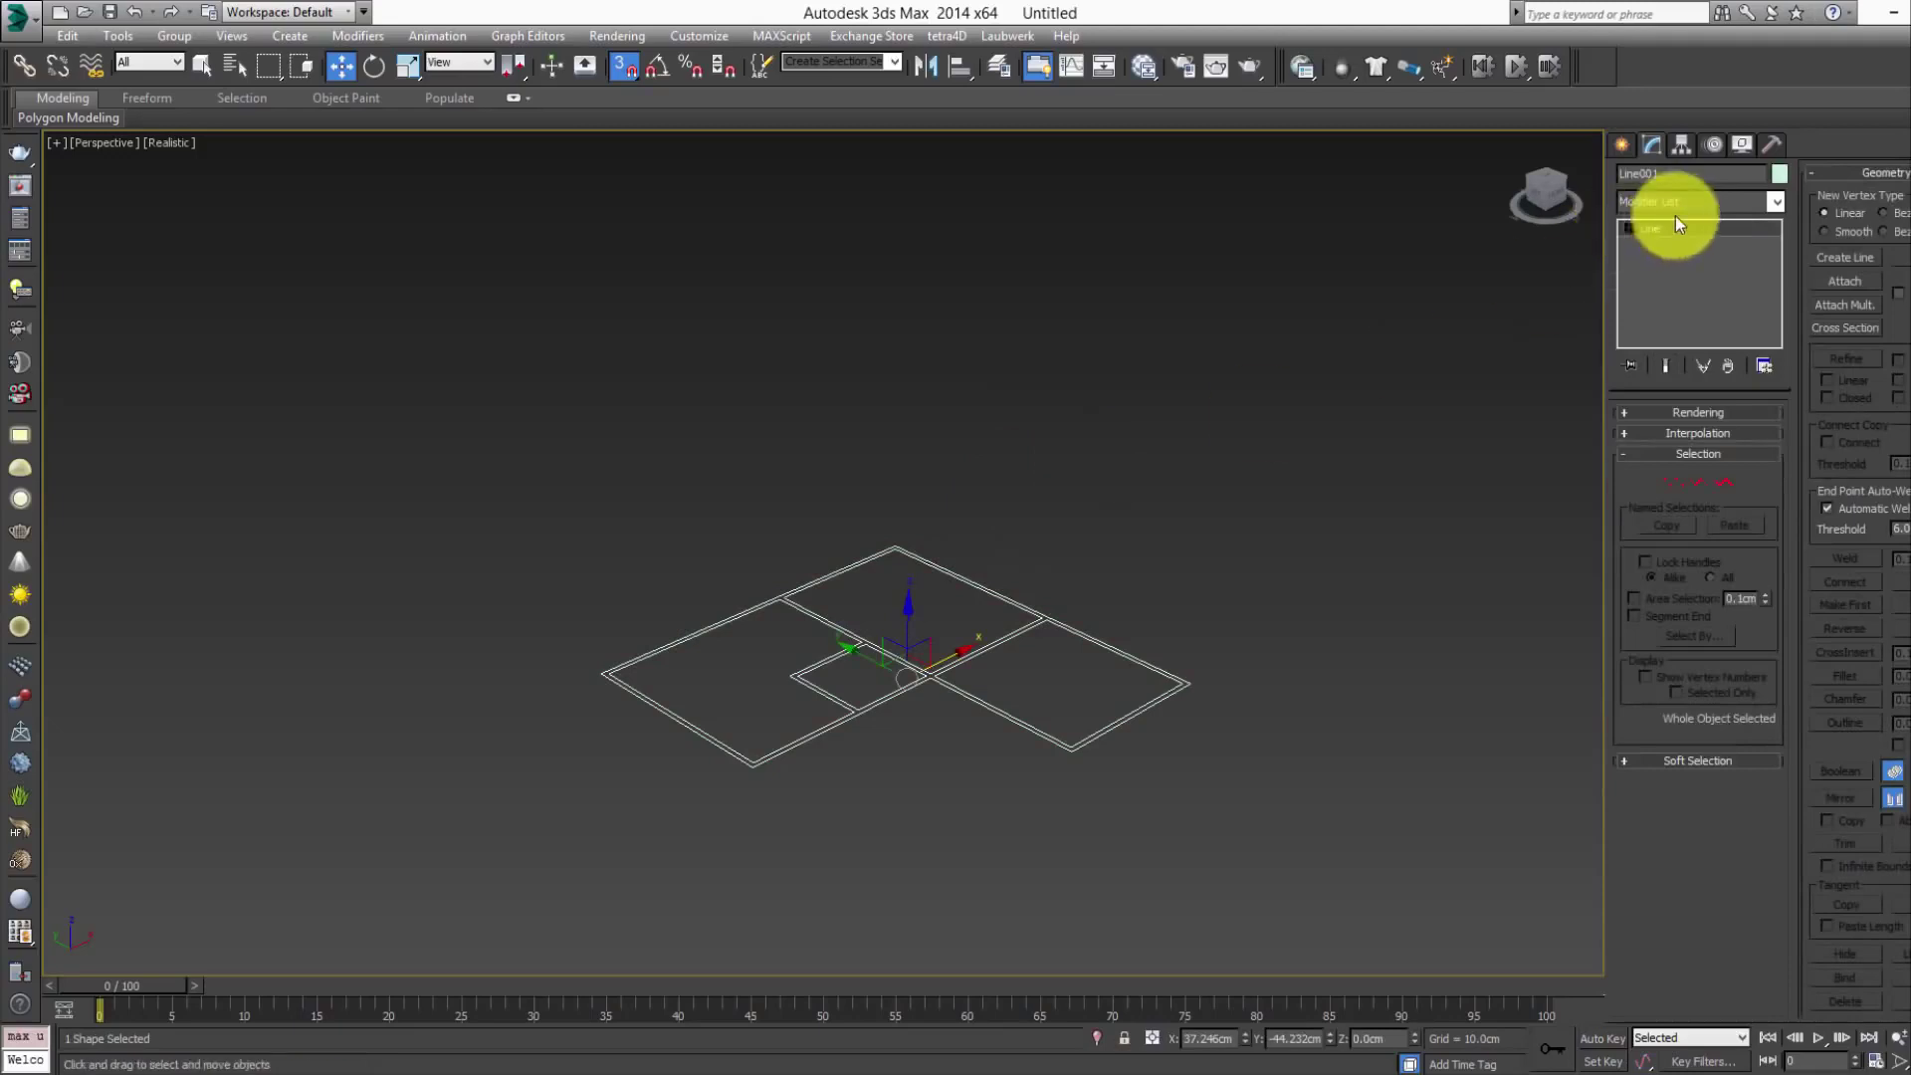
pyautogui.click(1678, 204)
pyautogui.write('ex')
pyautogui.press('Return')
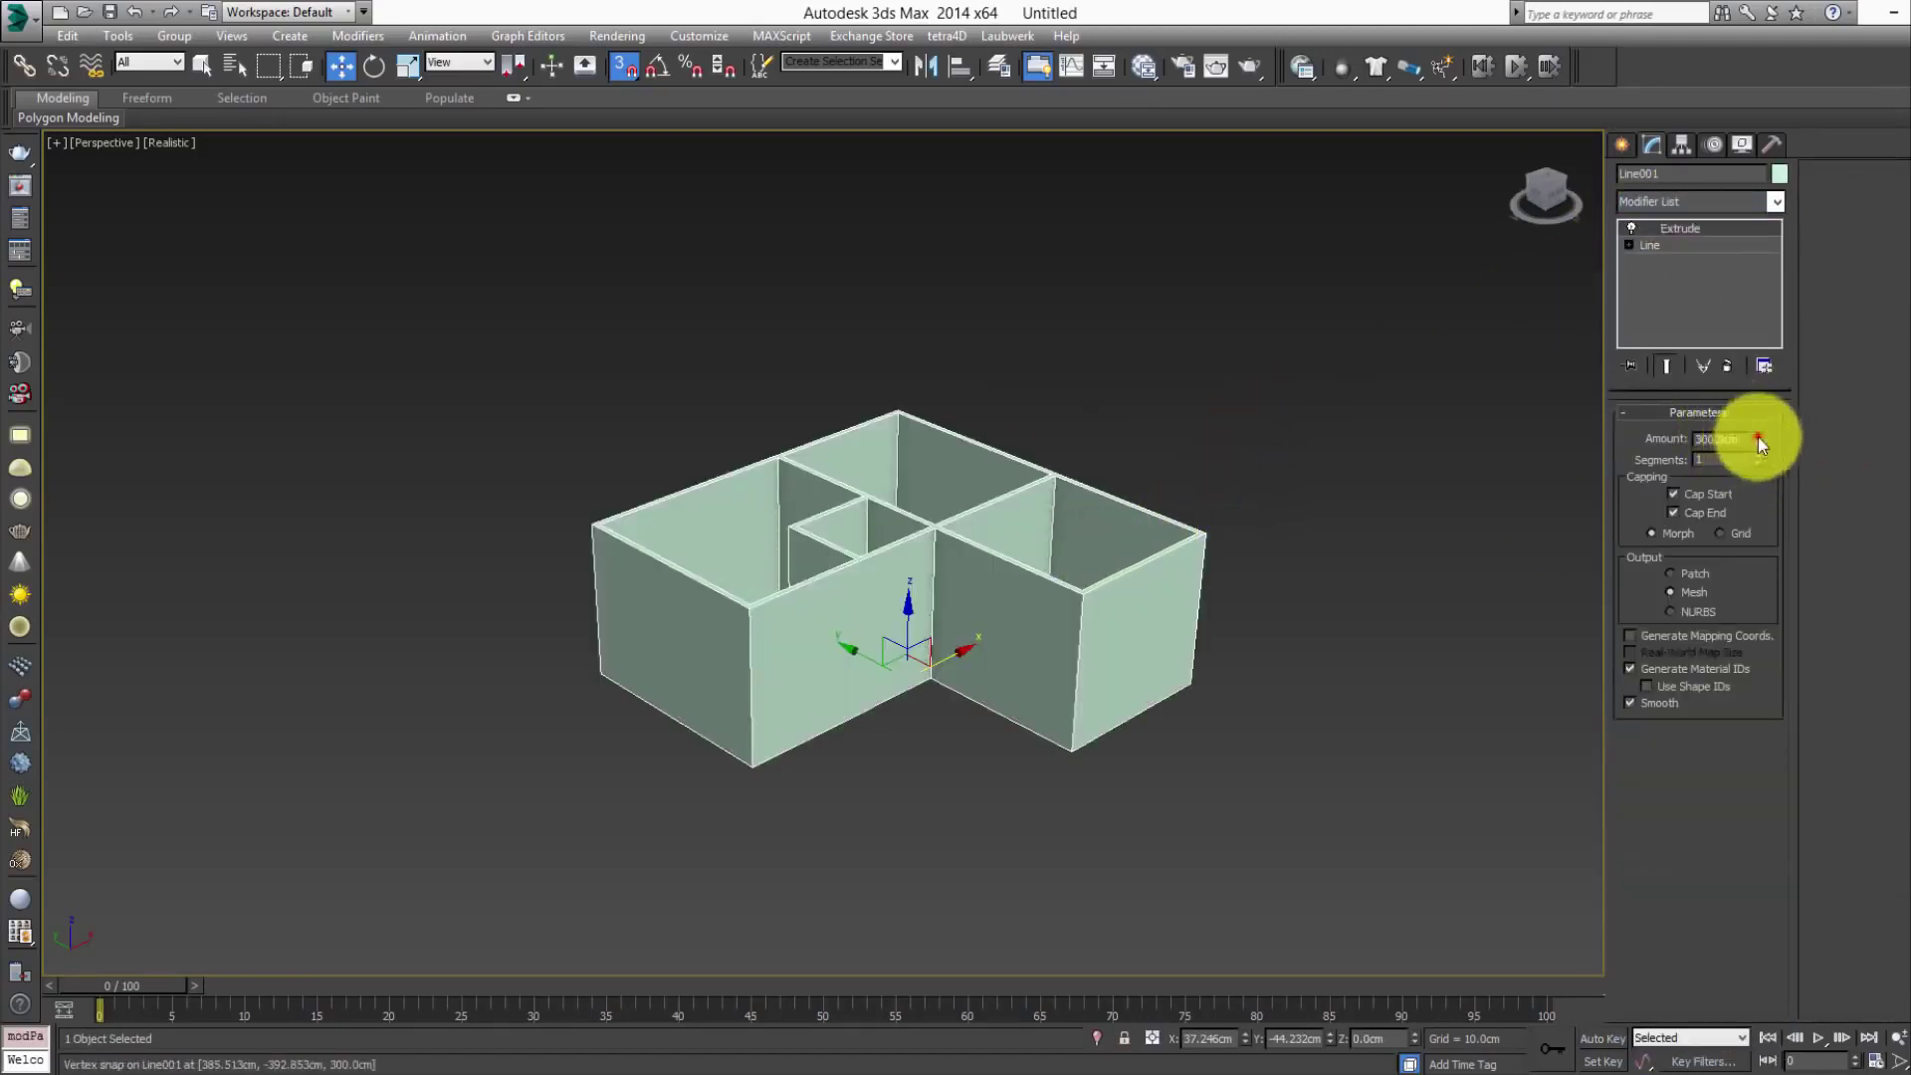
pyautogui.moveTo(1759, 441); pyautogui.dragTo(1705, 683)
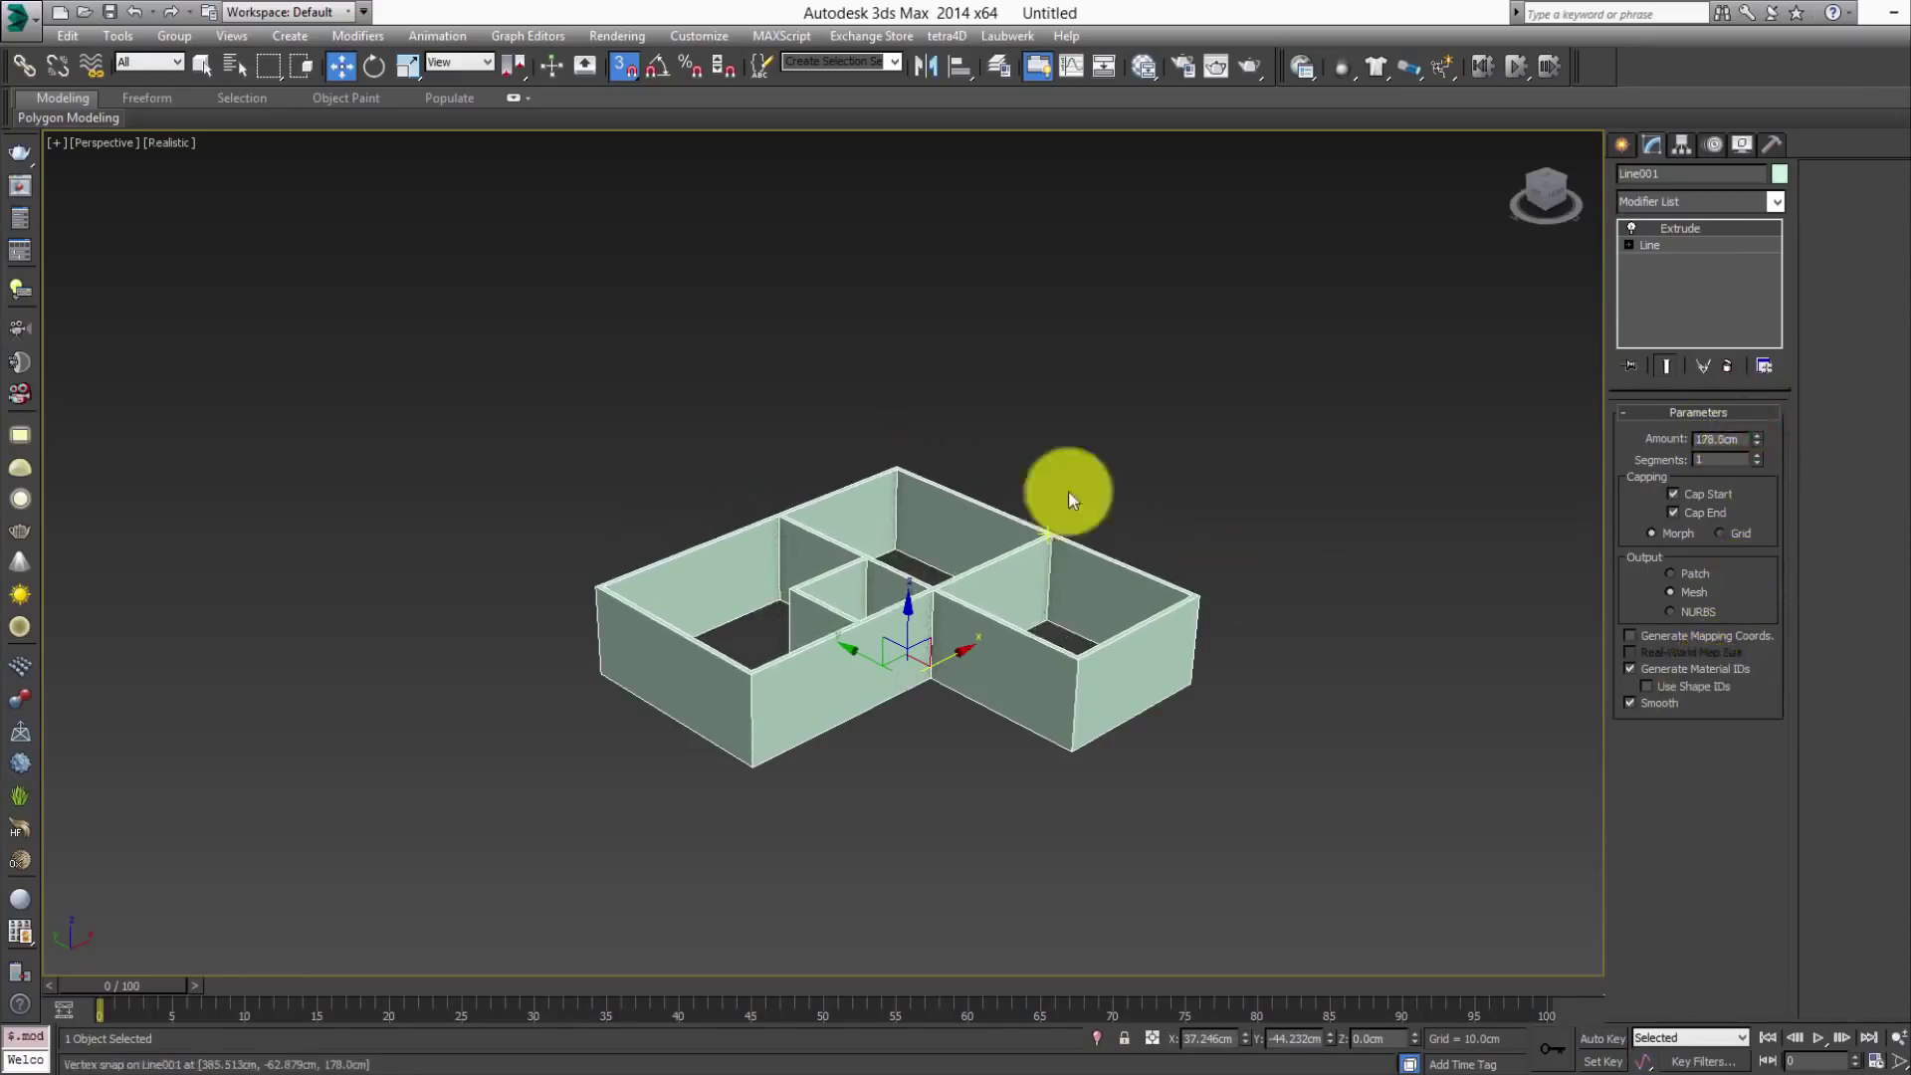
pyautogui.click(1119, 428)
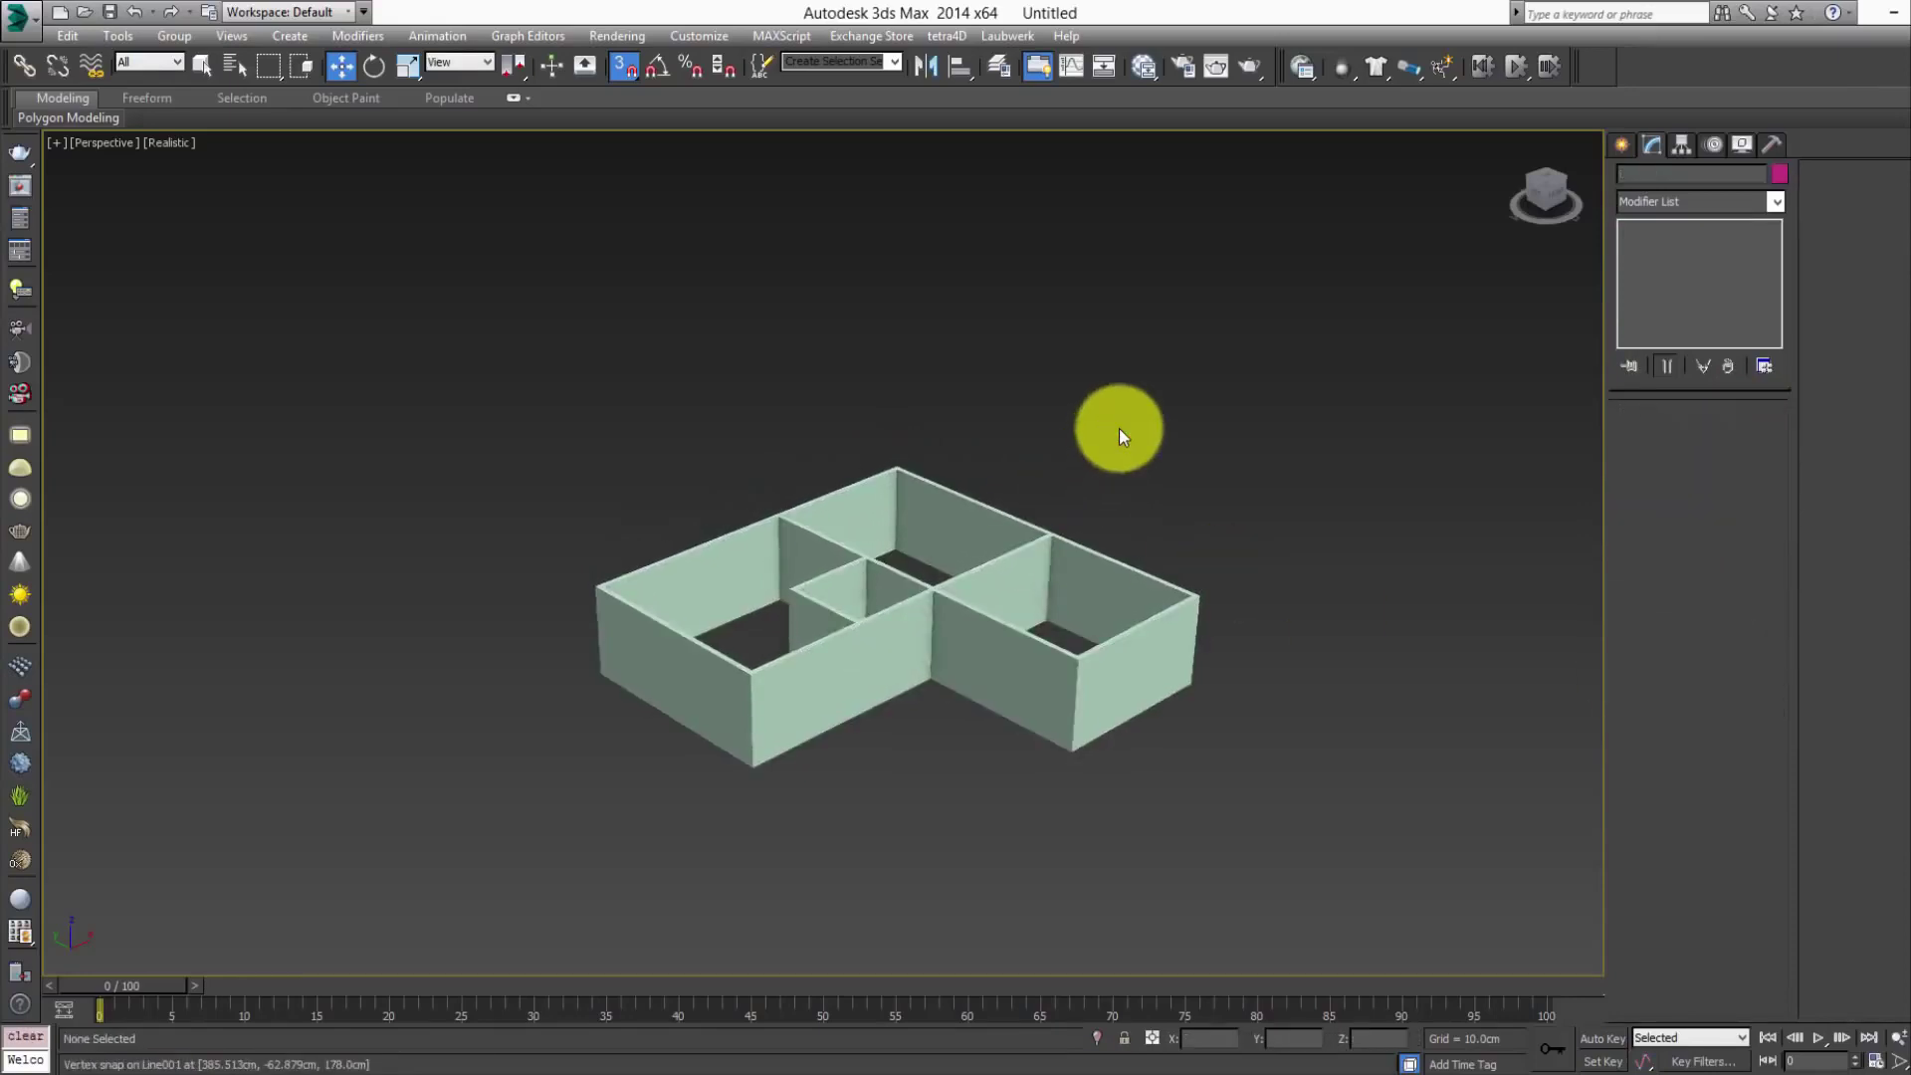